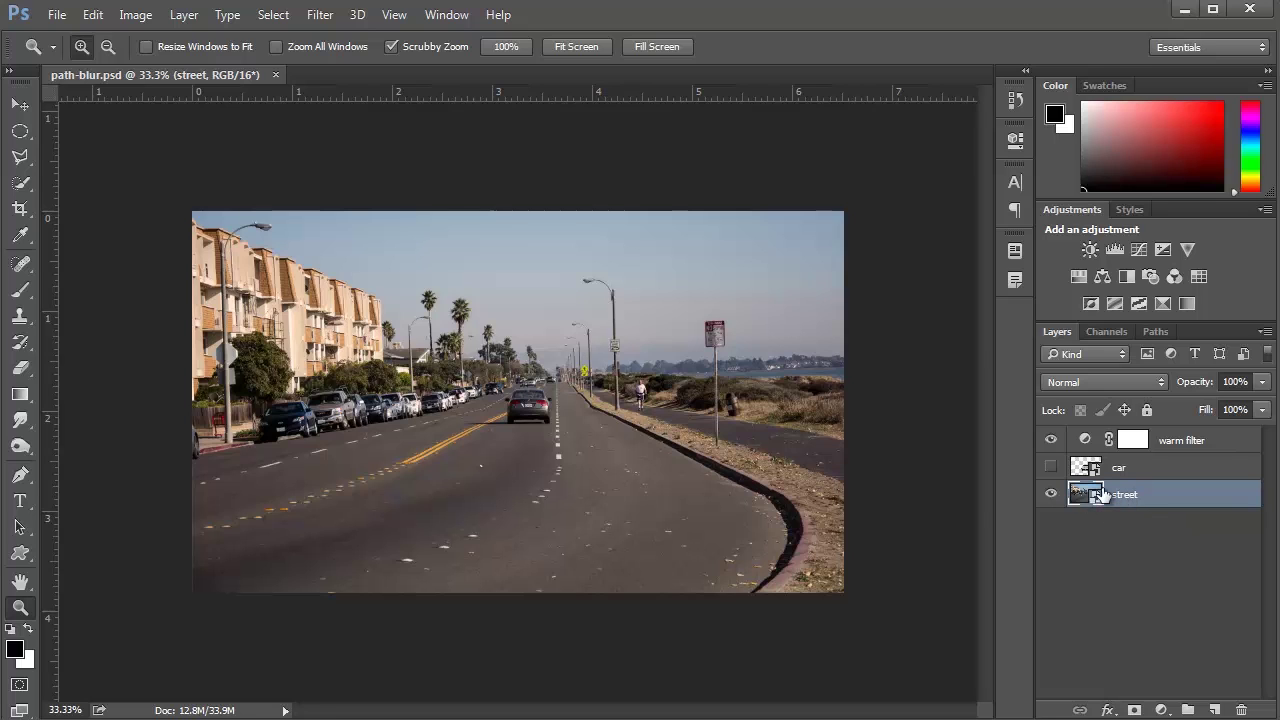
- Start a Path Blur on the street layer and set its speed to 239%
{"action": "left_click", "coordinate": [320, 14]}
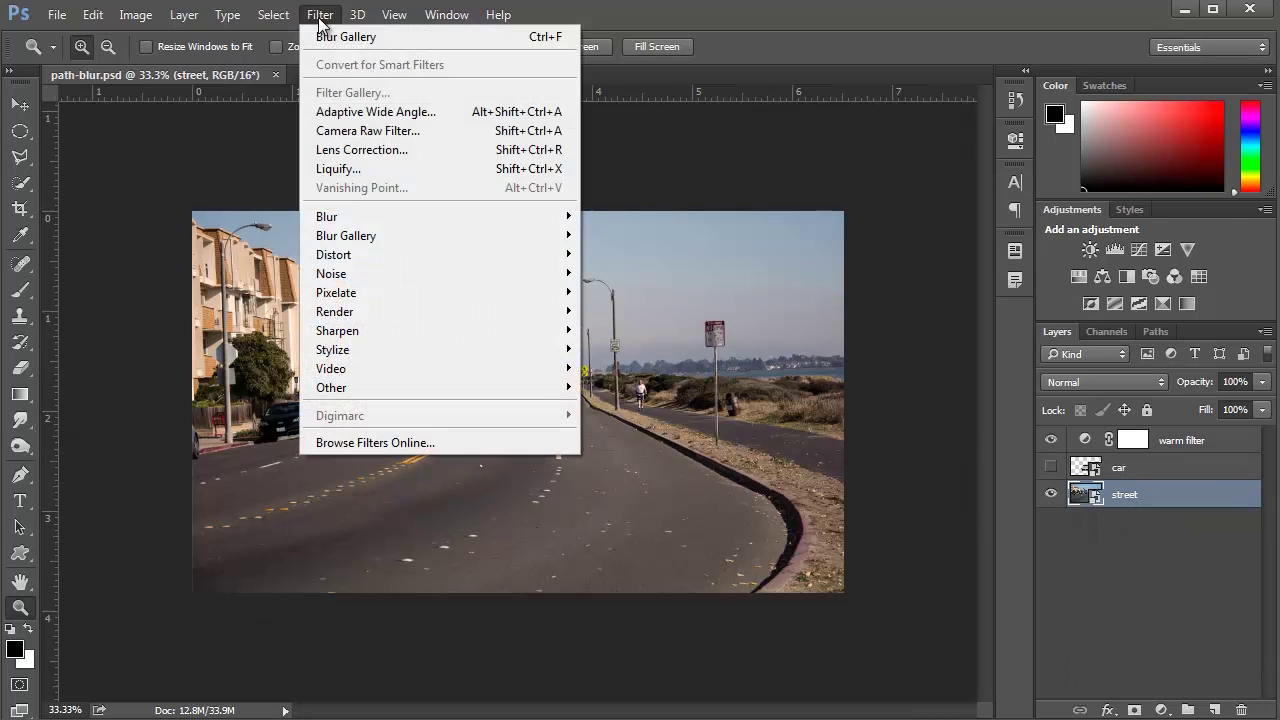
{"action": "mouse_move", "coordinate": [416, 235]}
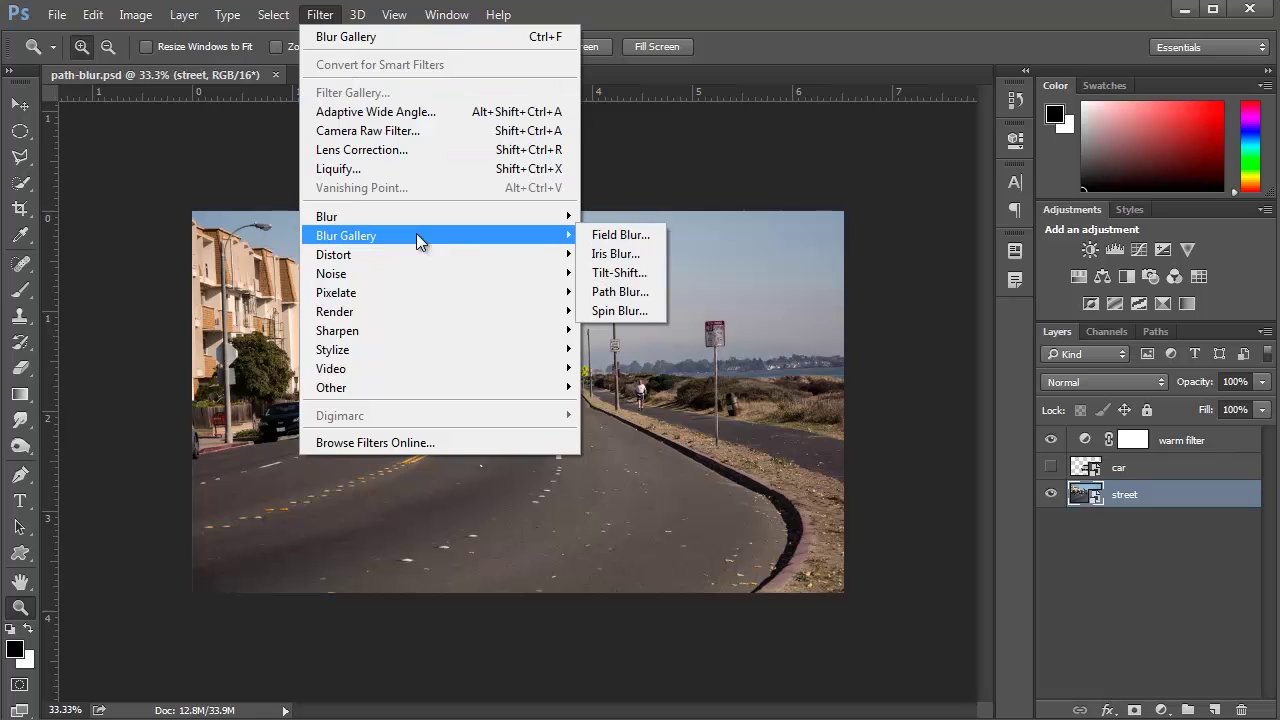
{"action": "left_click", "coordinate": [641, 298]}
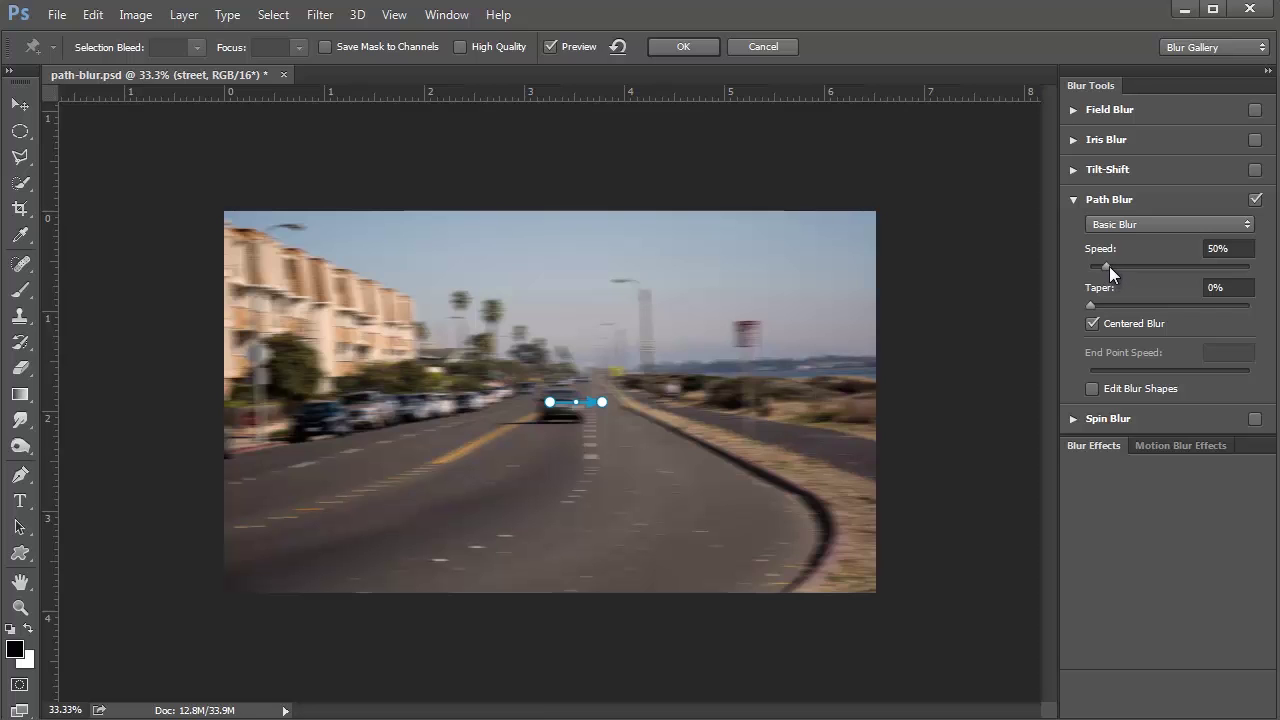
{"action": "left_click_drag", "start_coordinate": [1106, 264], "coordinate": [1165, 266]}
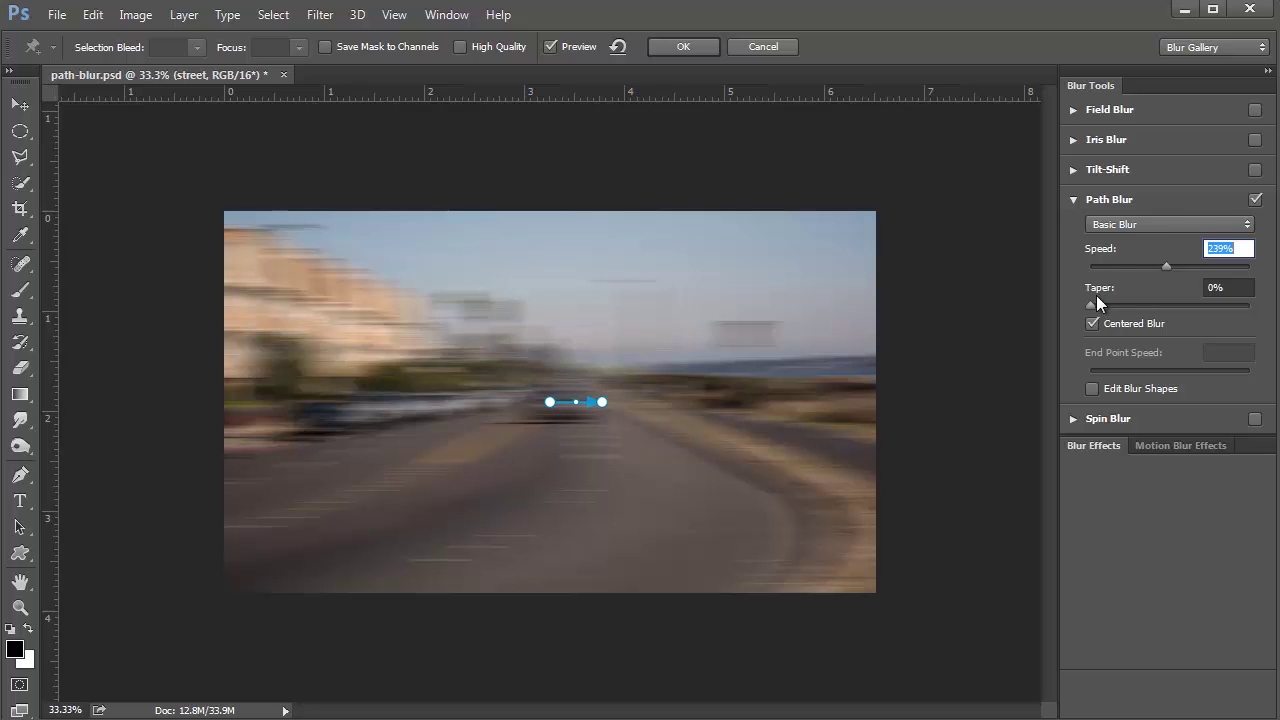
- Set the path blur's taper to 5% and switch Centered Blur off and back on to compare
{"action": "left_click_drag", "start_coordinate": [1110, 306], "coordinate": [1127, 328]}
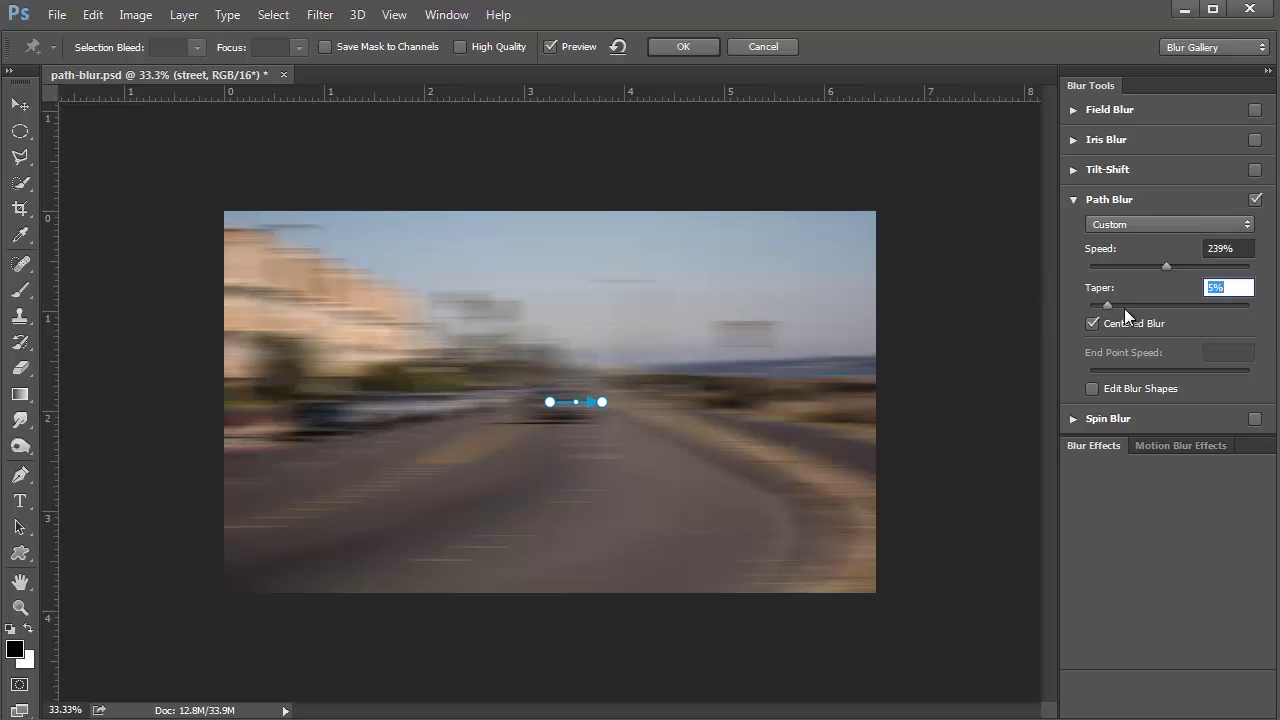
{"action": "left_click", "coordinate": [1150, 361]}
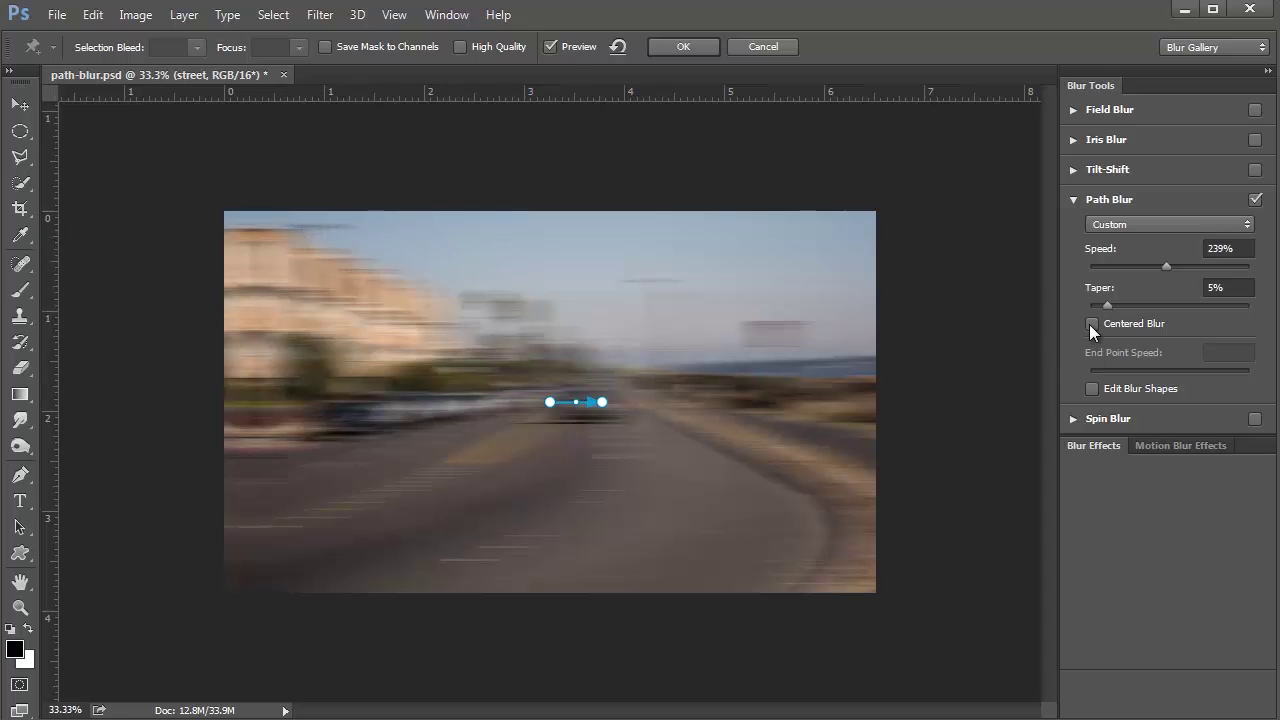
{"action": "left_click", "coordinate": [1091, 325]}
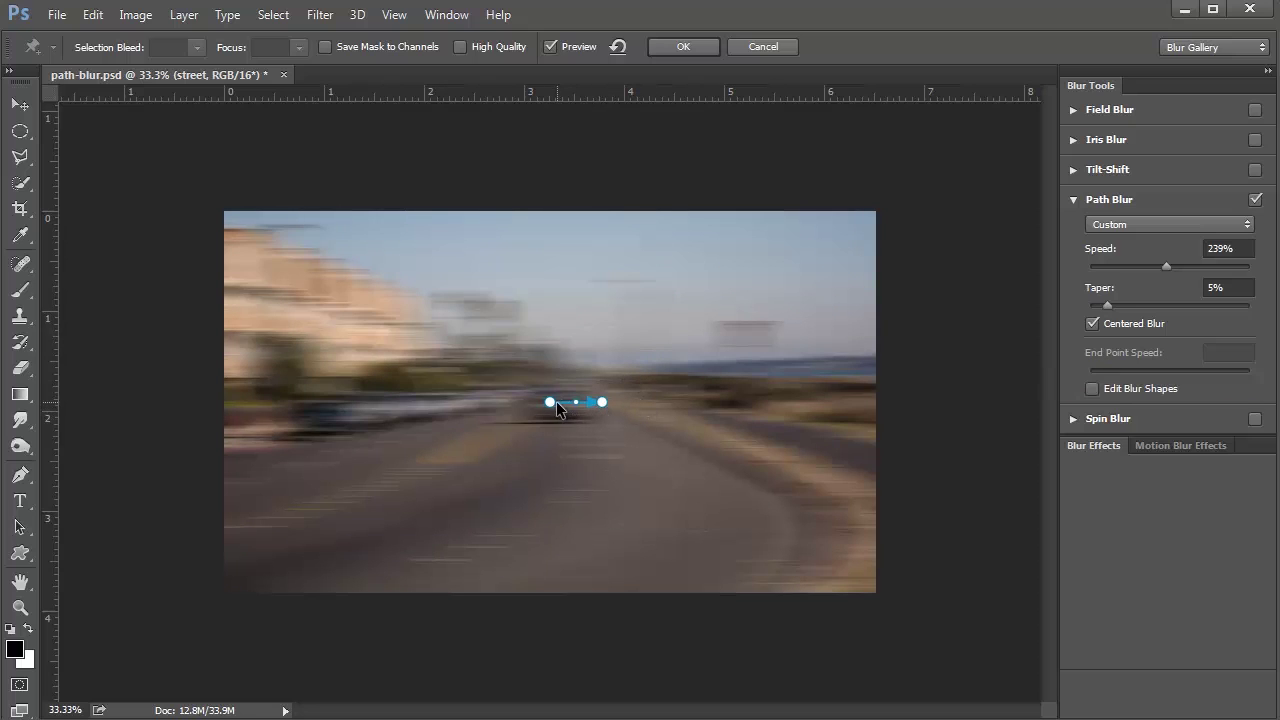
- Try end point speeds on the blur path: 633 px and 70 px at the arrow end, 0 px at the start
{"action": "left_click", "coordinate": [603, 403]}
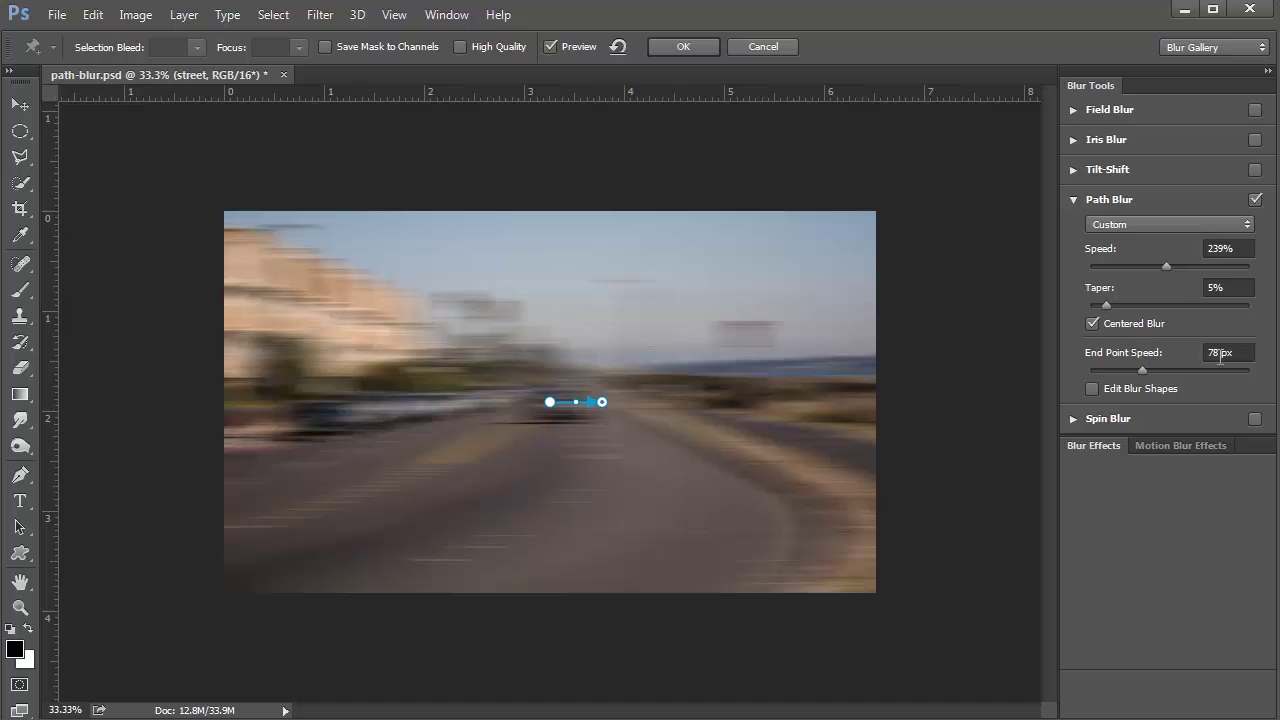
{"action": "left_click_drag", "start_coordinate": [1143, 371], "coordinate": [1237, 374]}
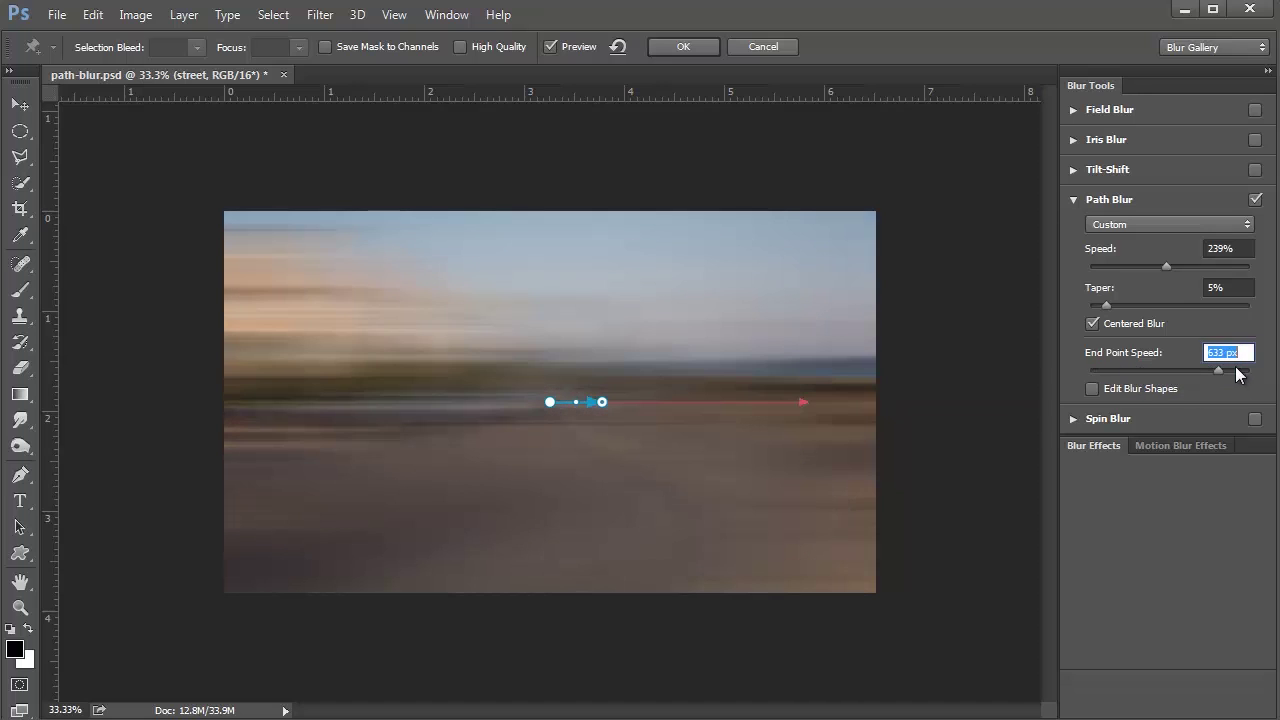
{"action": "left_click", "coordinate": [1142, 370]}
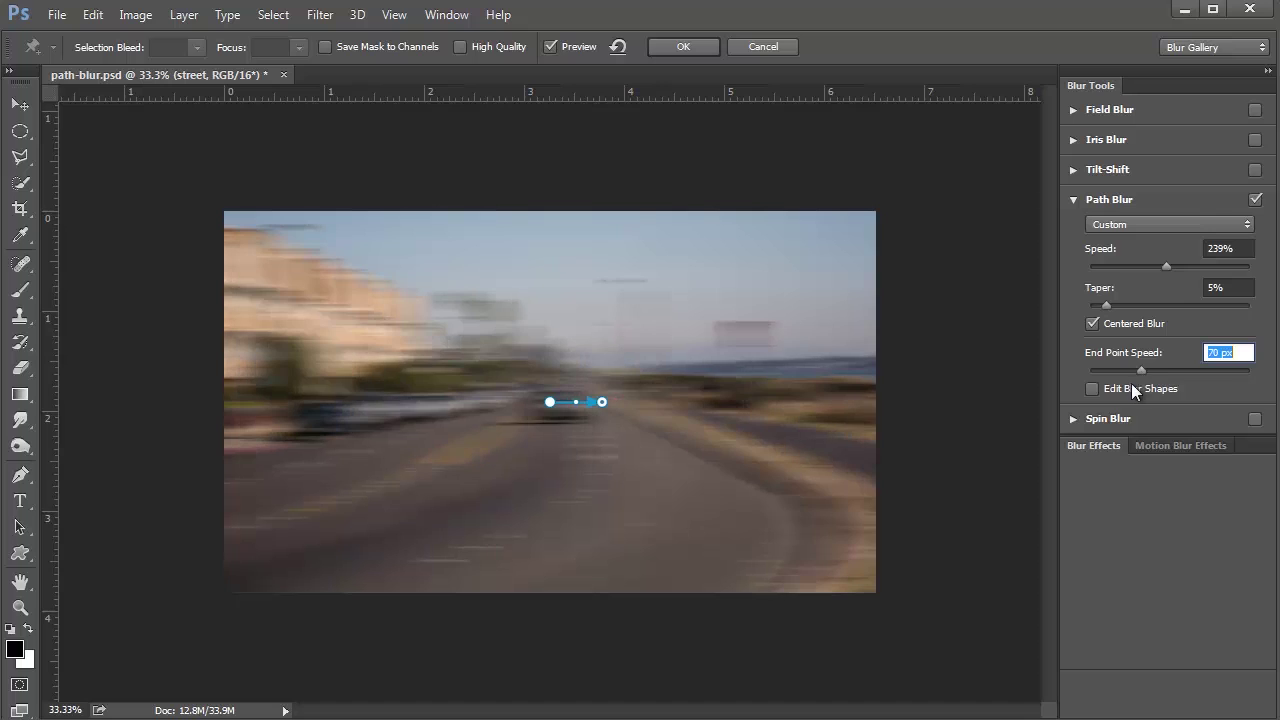
{"action": "left_click", "coordinate": [550, 402]}
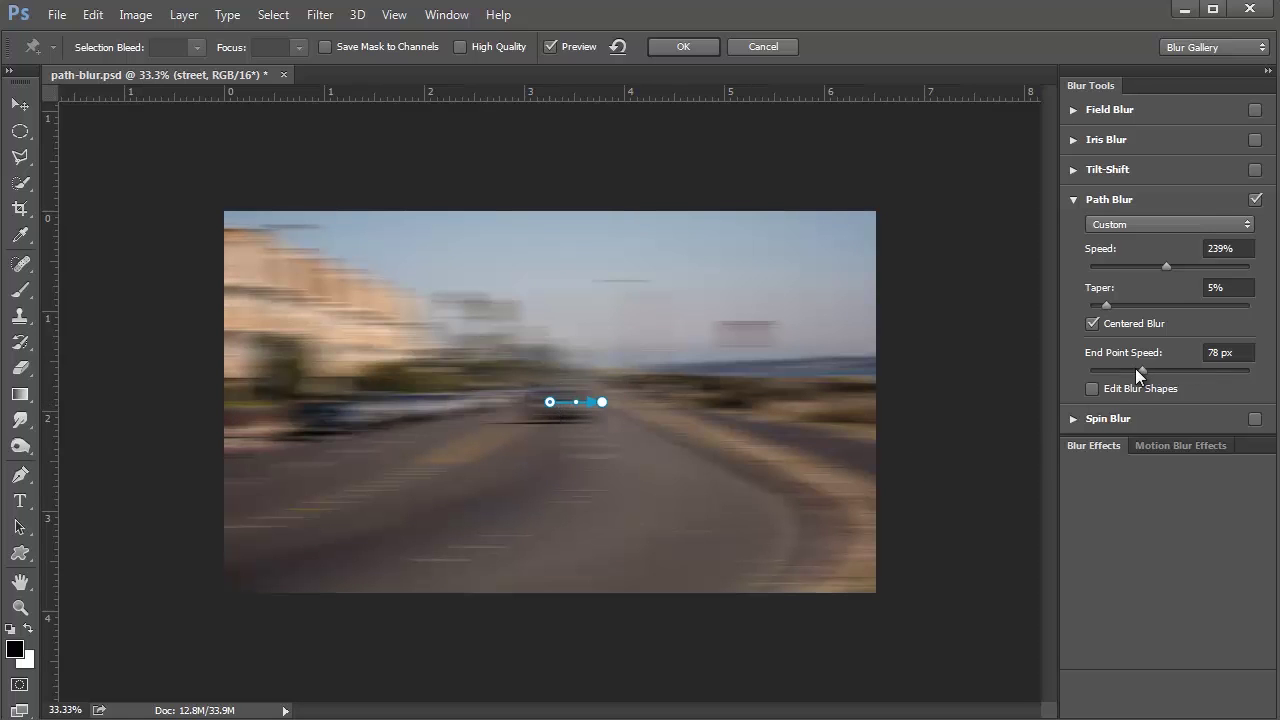
{"action": "left_click_drag", "start_coordinate": [1140, 368], "coordinate": [1087, 373]}
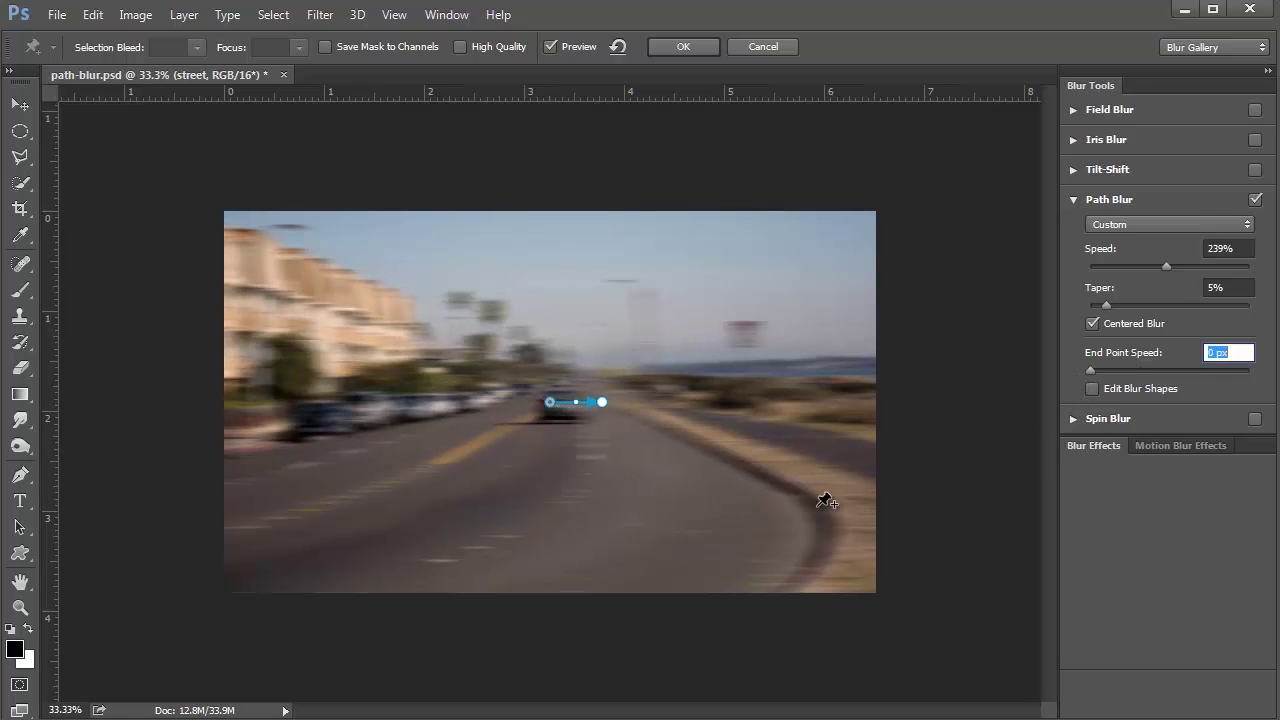
- Lengthen the blur path so it runs from the parked cars to near the photo's right edge
{"action": "left_click", "coordinate": [552, 406]}
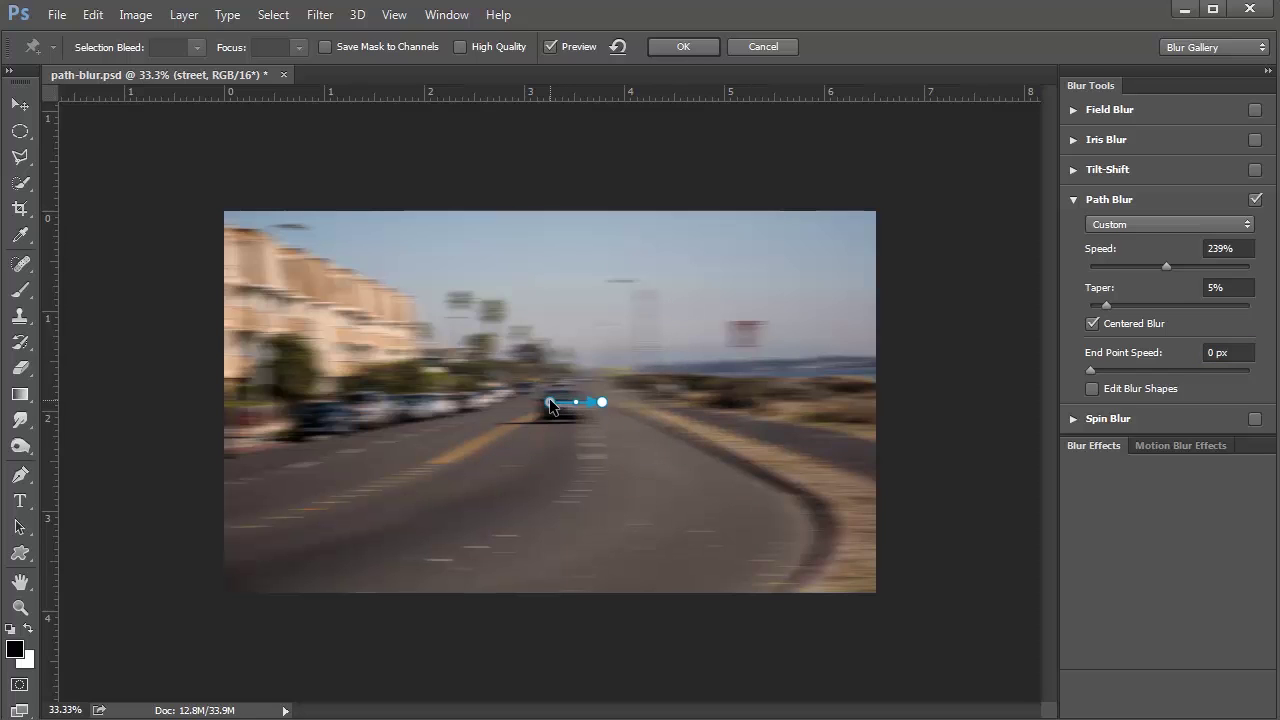
{"action": "left_click_drag", "start_coordinate": [551, 403], "coordinate": [502, 403]}
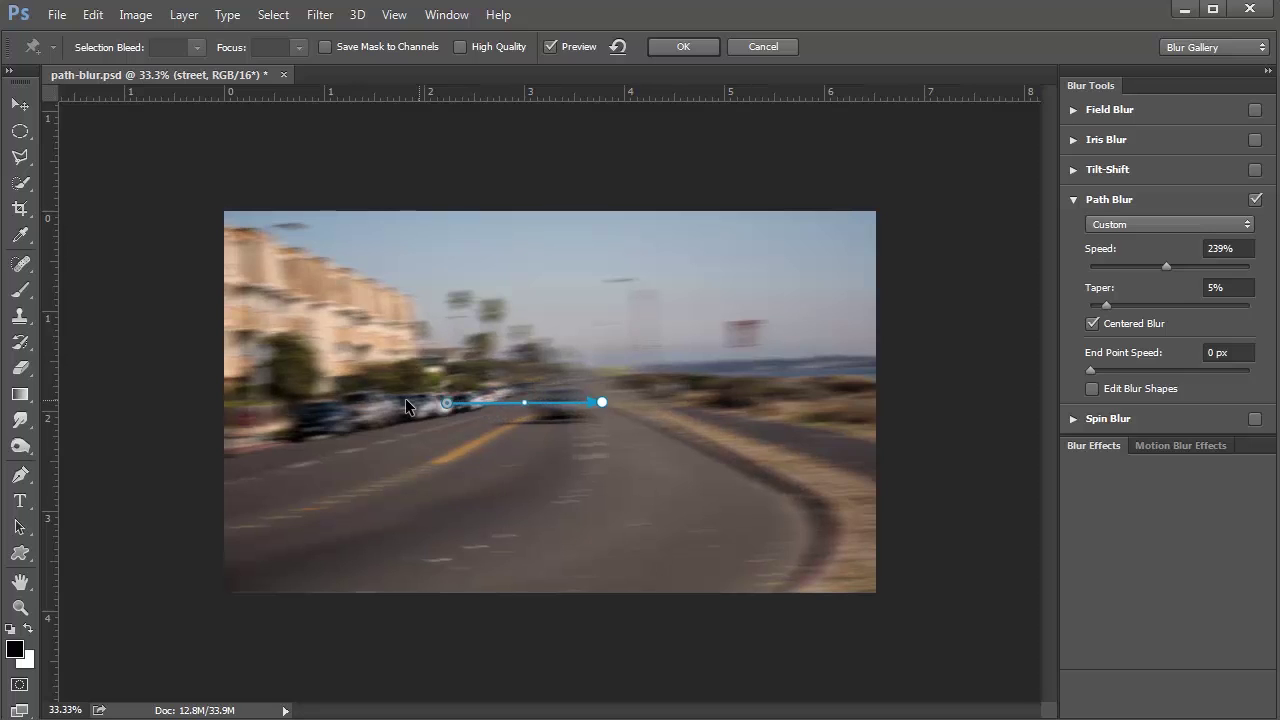
{"action": "left_click_drag", "start_coordinate": [405, 398], "coordinate": [368, 398]}
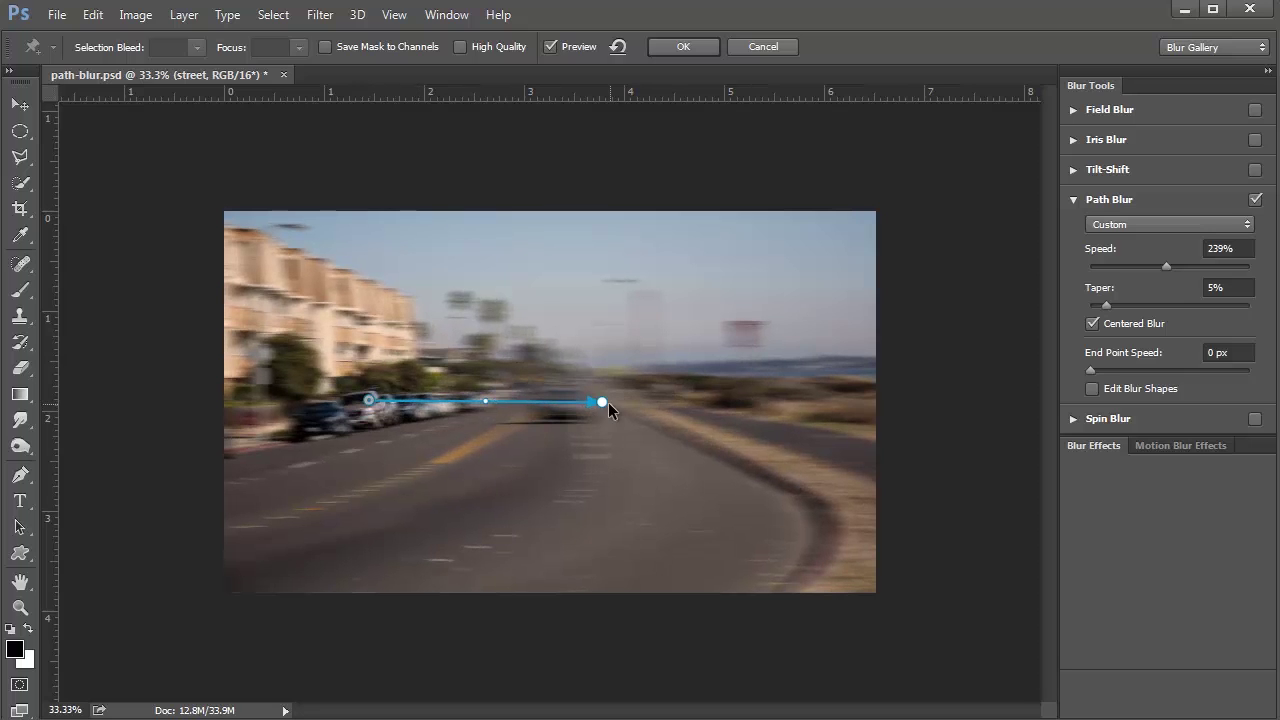
{"action": "left_click_drag", "start_coordinate": [603, 402], "coordinate": [846, 399]}
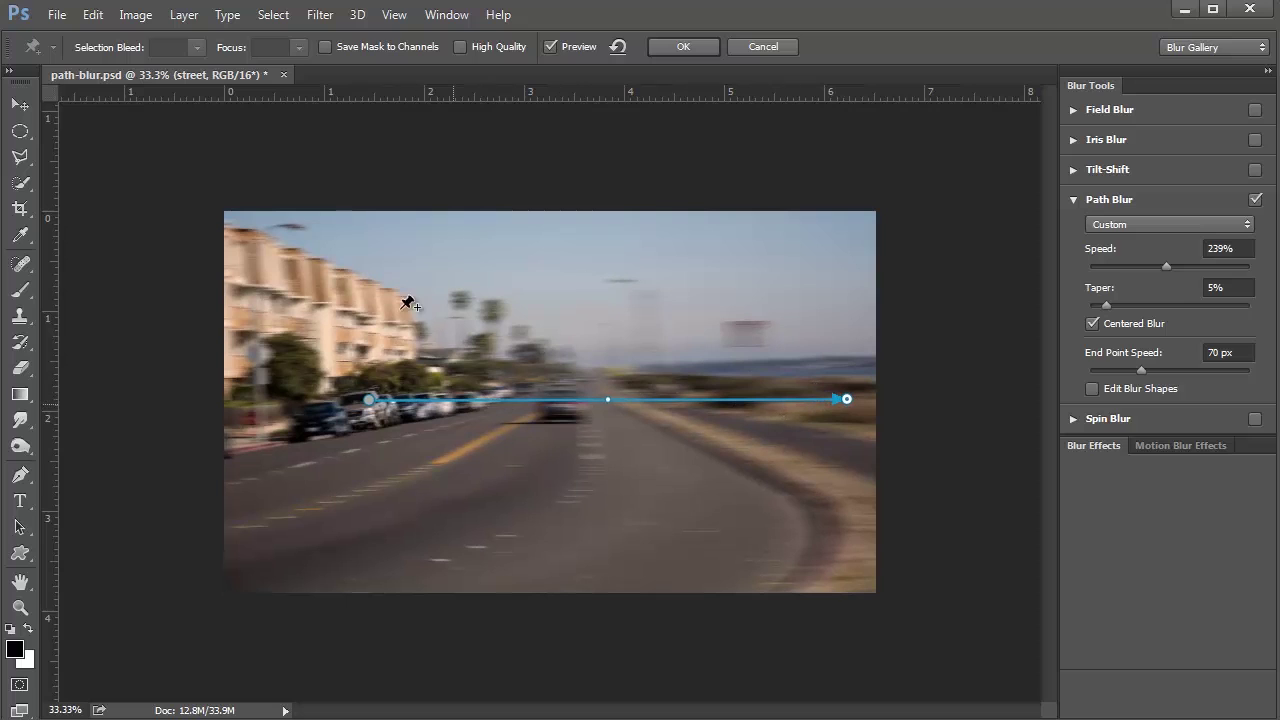
- Bend the blur path into an S-curve with one added point on the road and one in the sky, starting at the buildings
{"action": "left_click", "coordinate": [369, 400]}
{"action": "left_click", "coordinate": [501, 400]}
{"action": "left_click_drag", "start_coordinate": [502, 399], "coordinate": [481, 502]}
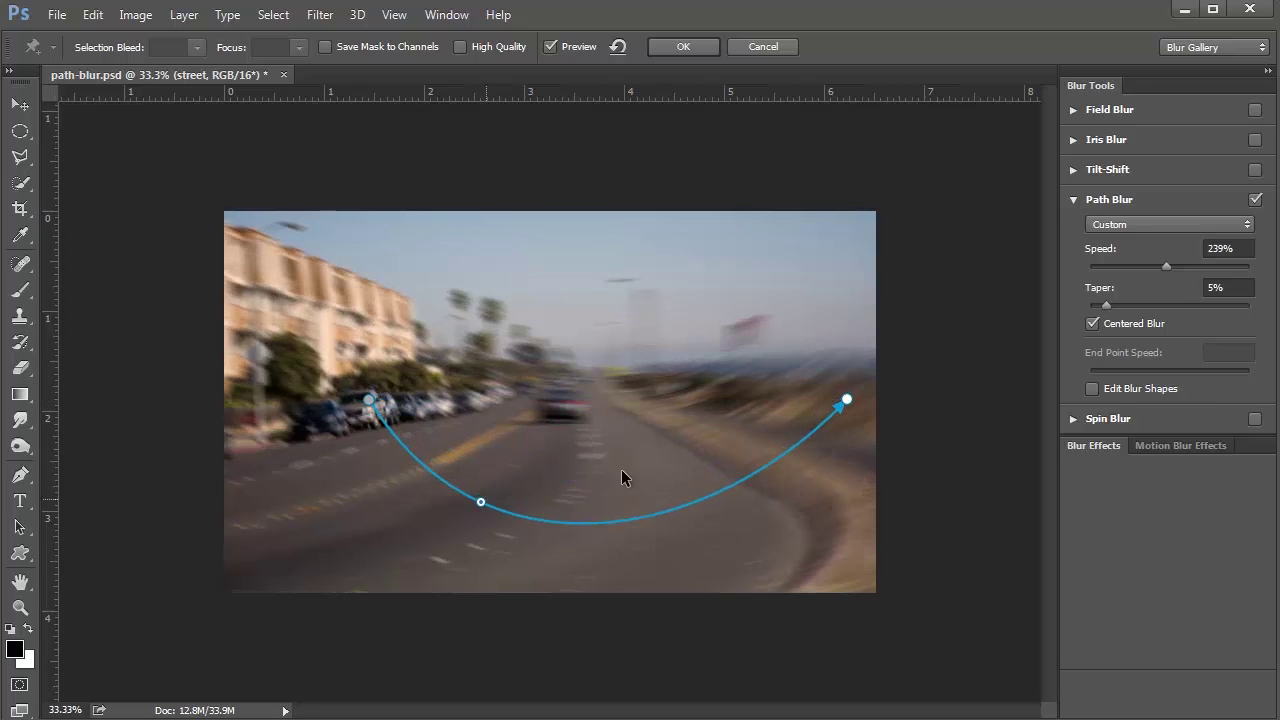
{"action": "left_click", "coordinate": [743, 480]}
{"action": "left_click_drag", "start_coordinate": [743, 480], "coordinate": [650, 341]}
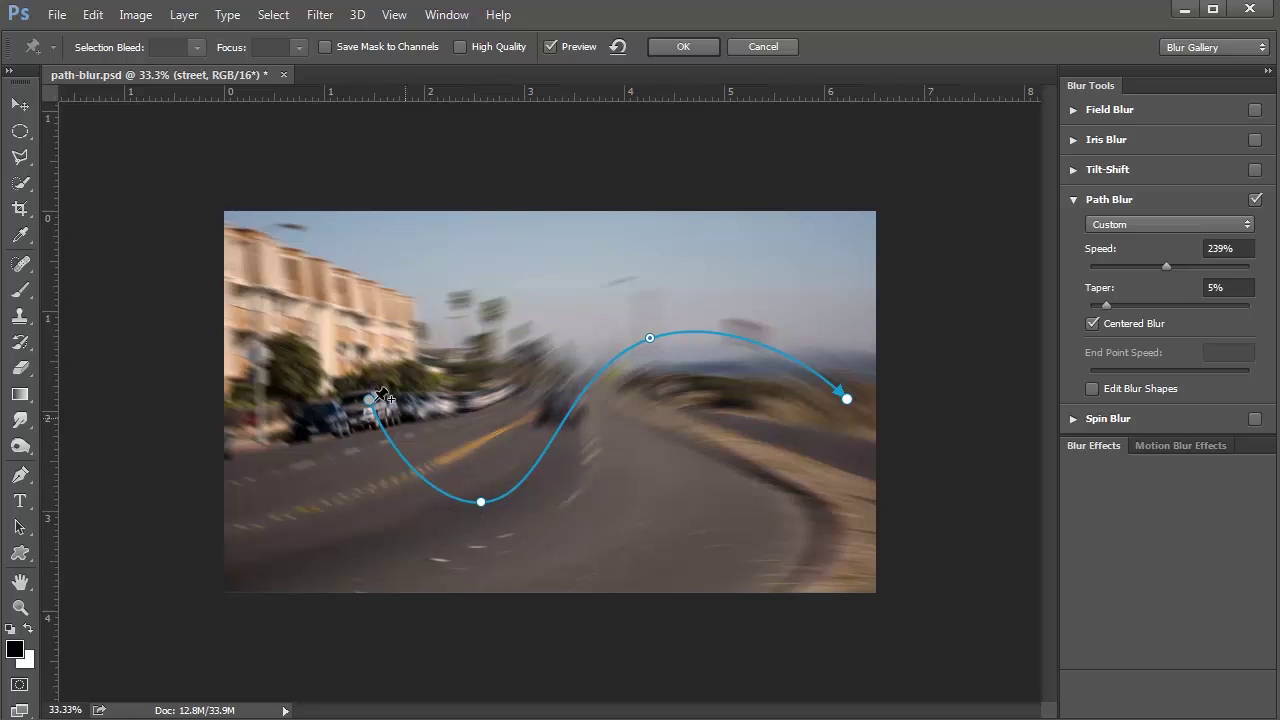
{"action": "left_click_drag", "start_coordinate": [369, 400], "coordinate": [283, 287]}
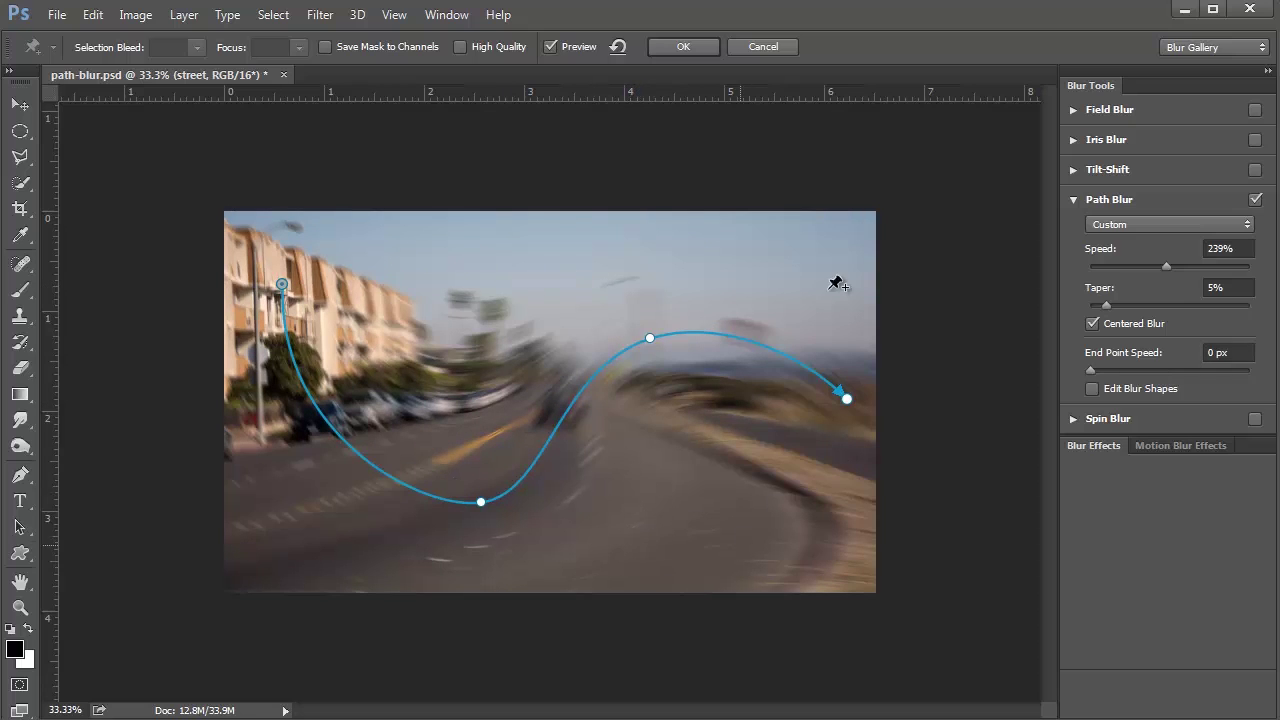
- Draw a second, looping six-point blur path over the right half of the road and finish it at the sixth point
{"action": "left_click", "coordinate": [630, 461]}
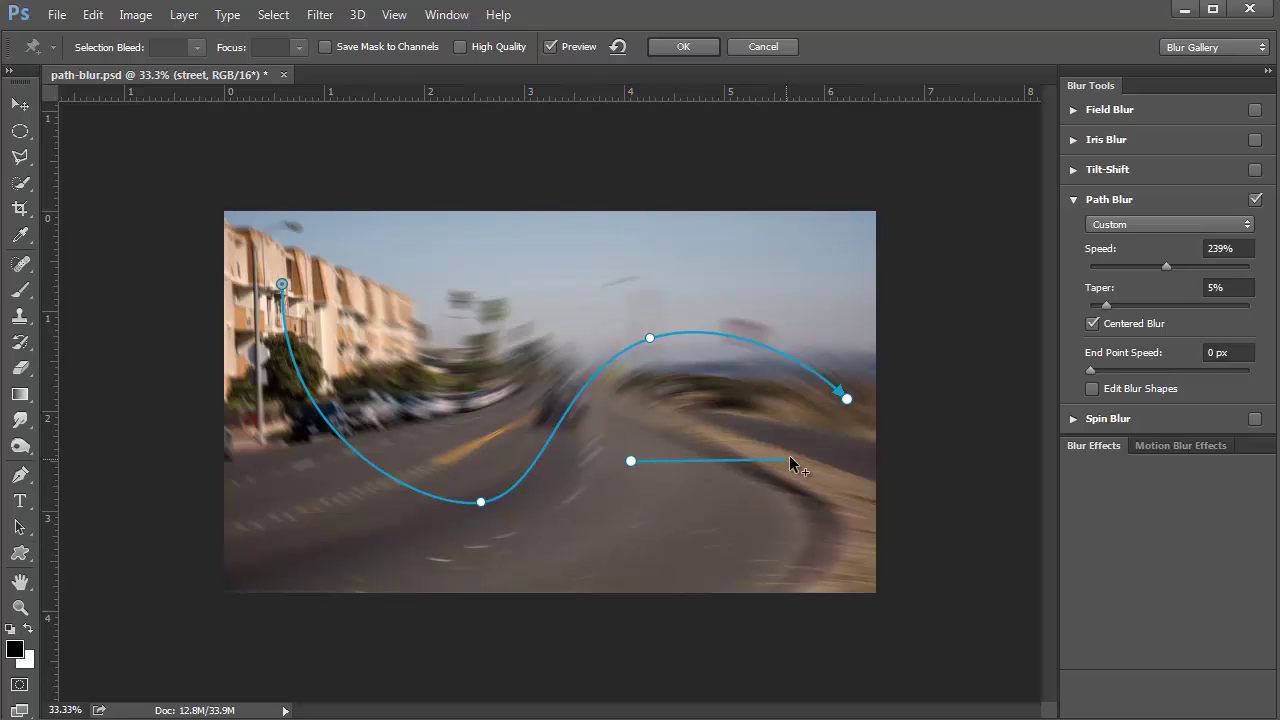
{"action": "left_click", "coordinate": [841, 455]}
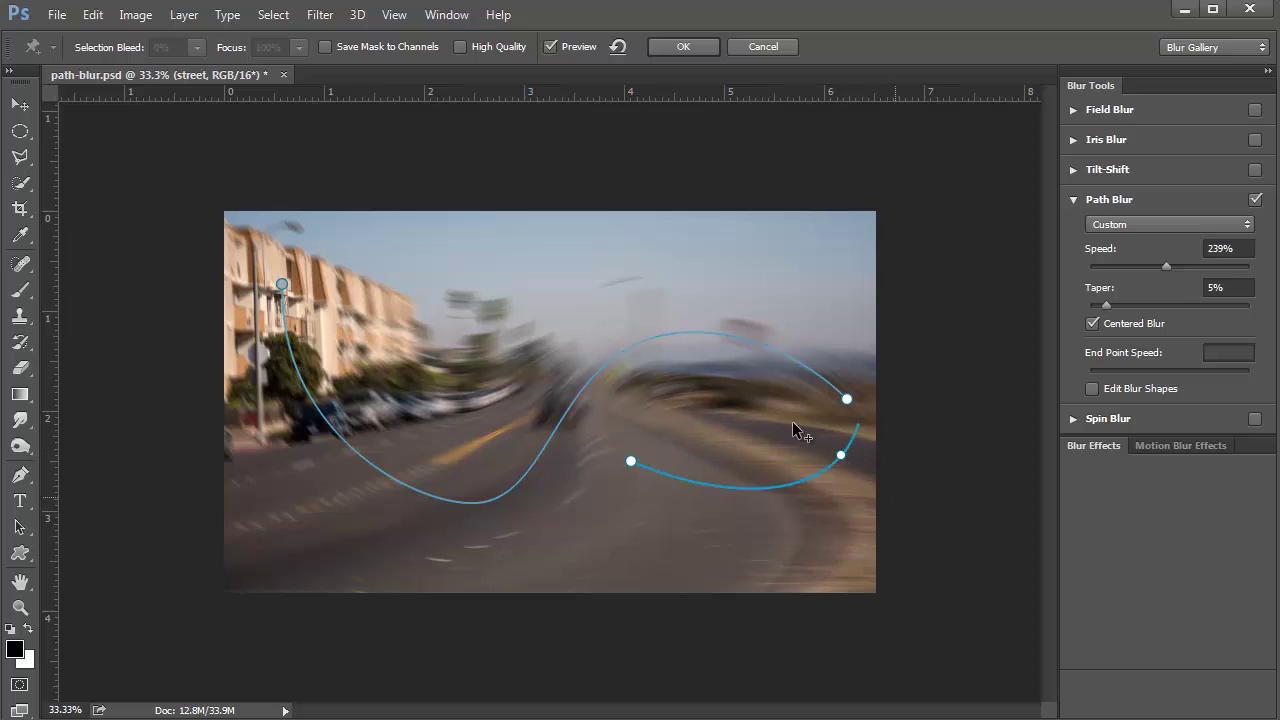
{"action": "left_click", "coordinate": [743, 408]}
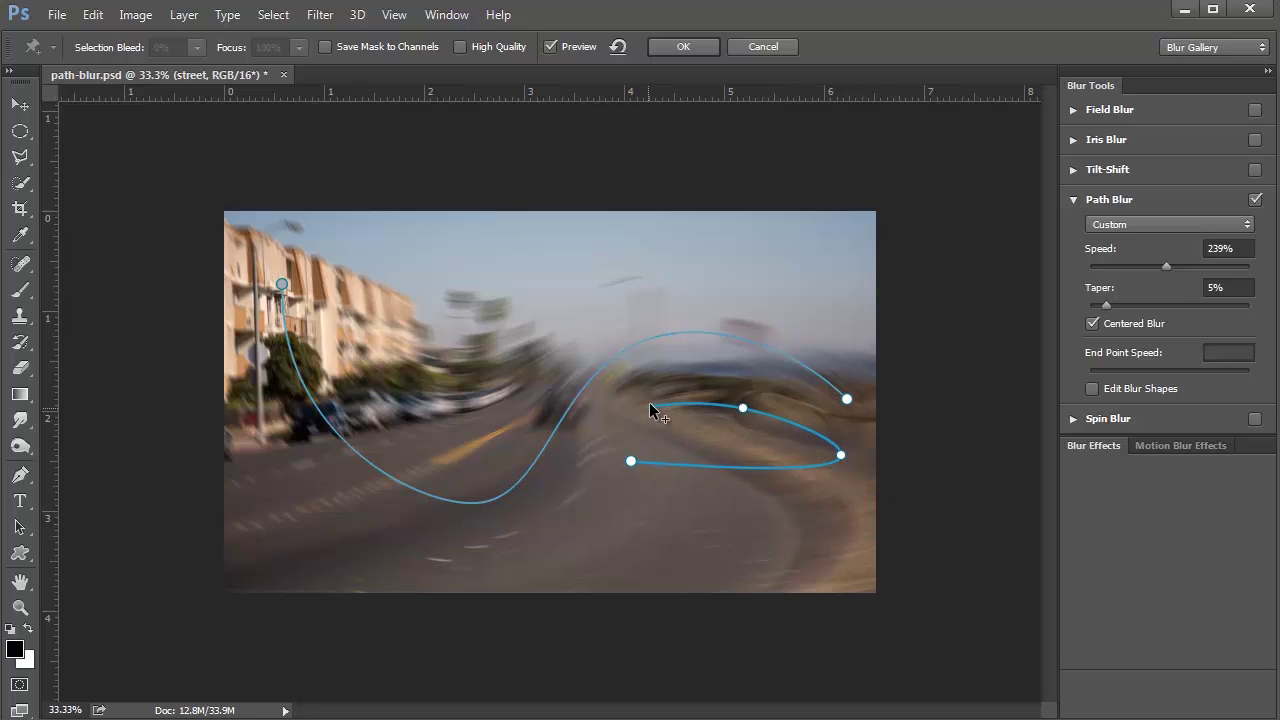
{"action": "left_click", "coordinate": [602, 429]}
{"action": "double_click", "coordinate": [650, 536]}
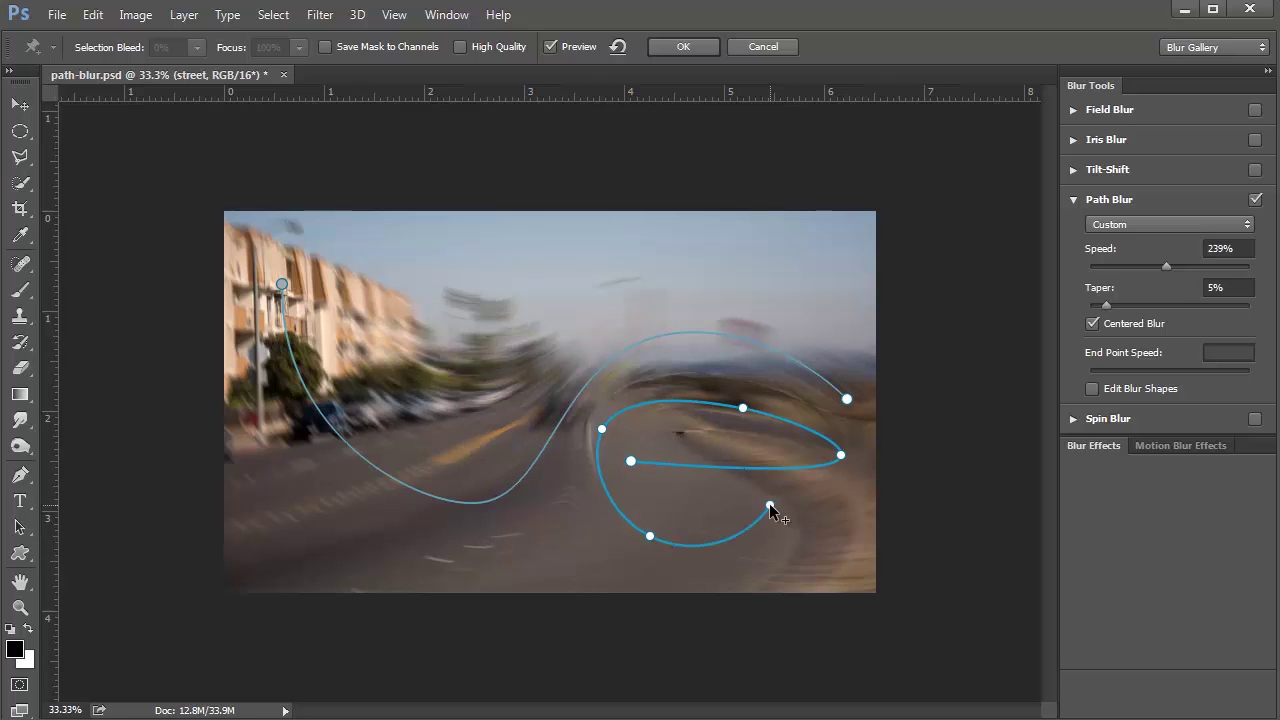
{"action": "left_click", "coordinate": [769, 504]}
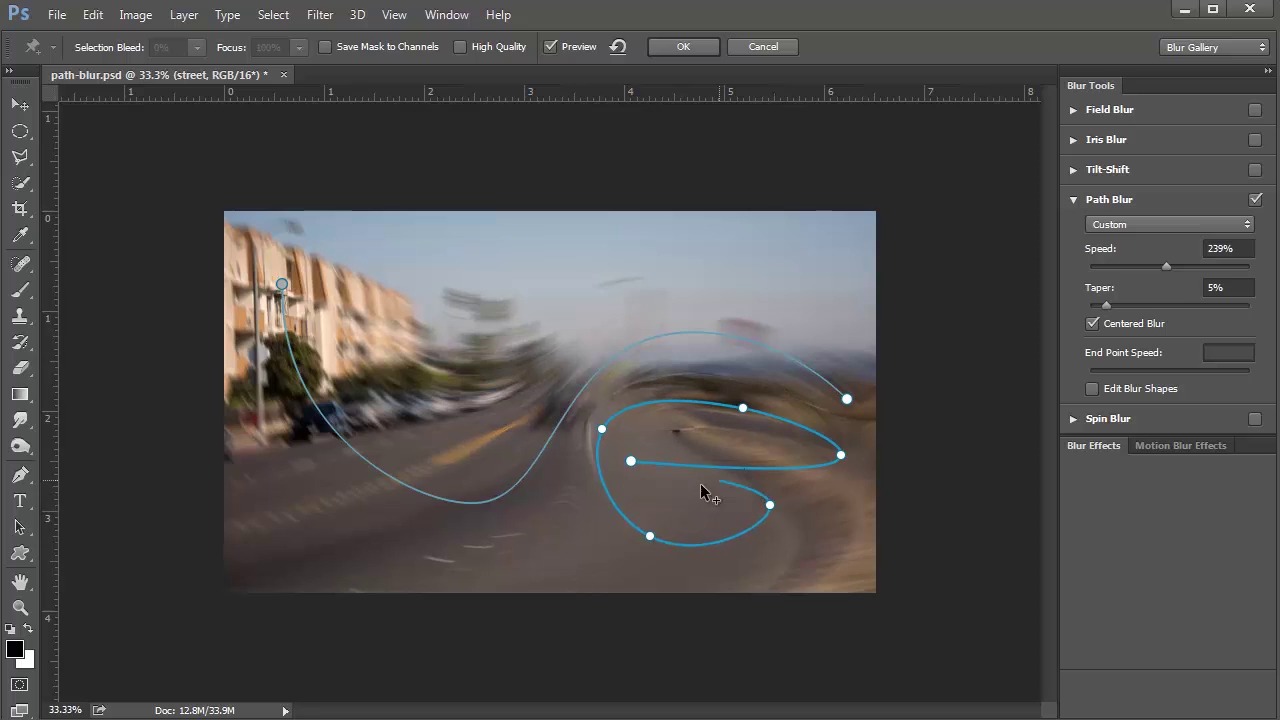
{"action": "left_click", "coordinate": [770, 506]}
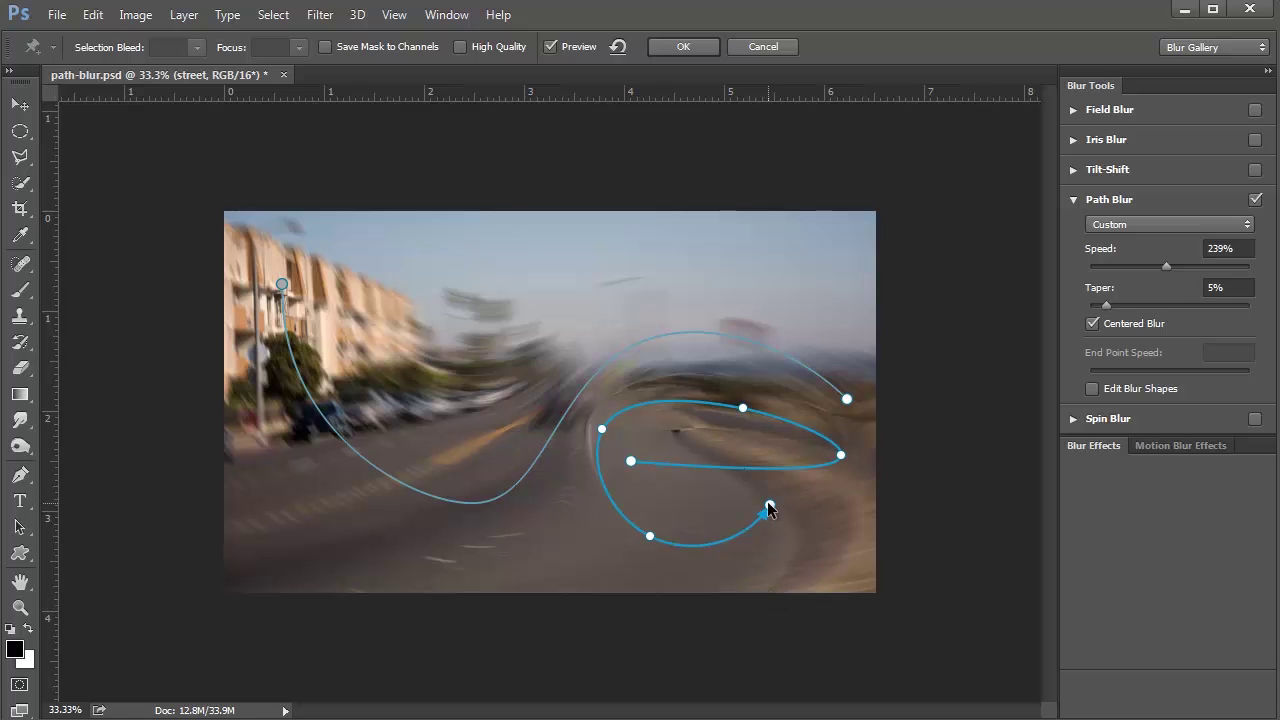
- Delete two curve points from the looping blur path, and remove the whole path through its starting point
{"action": "left_click", "coordinate": [743, 408]}
{"action": "key", "text": "Delete"}
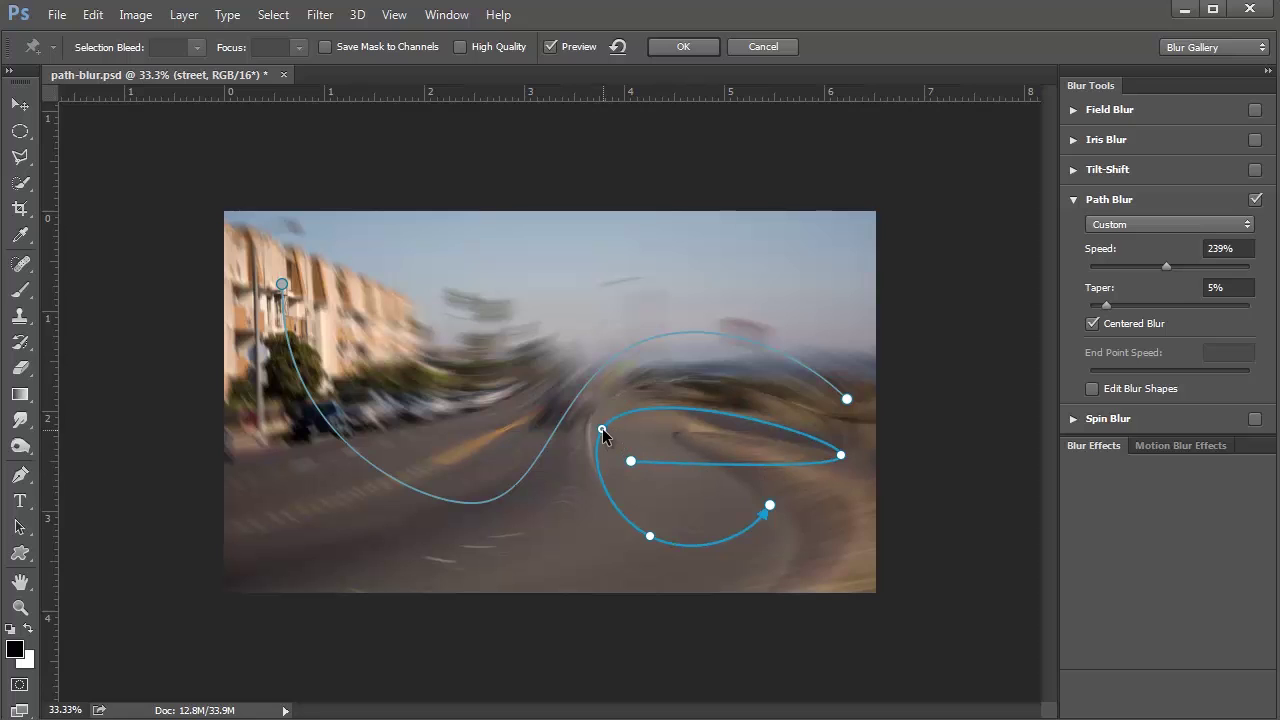
{"action": "key", "text": "Delete"}
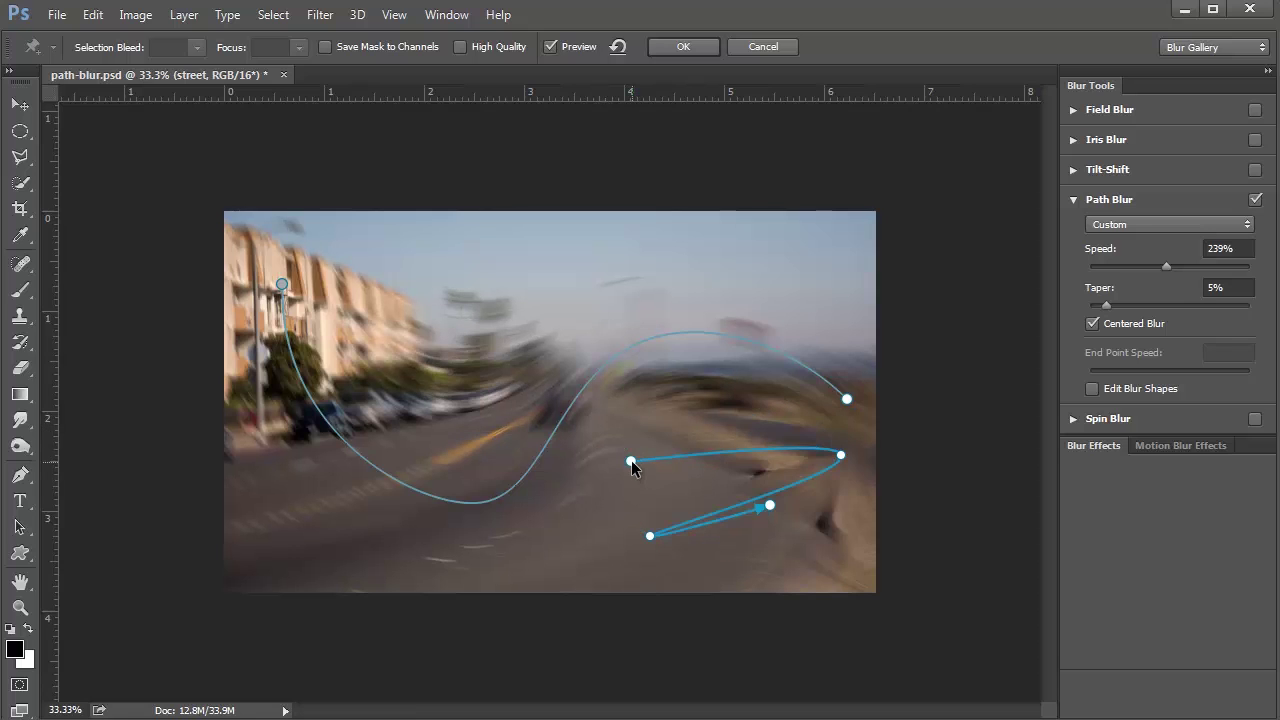
{"action": "left_click", "coordinate": [630, 460]}
{"action": "key", "text": "Delete"}
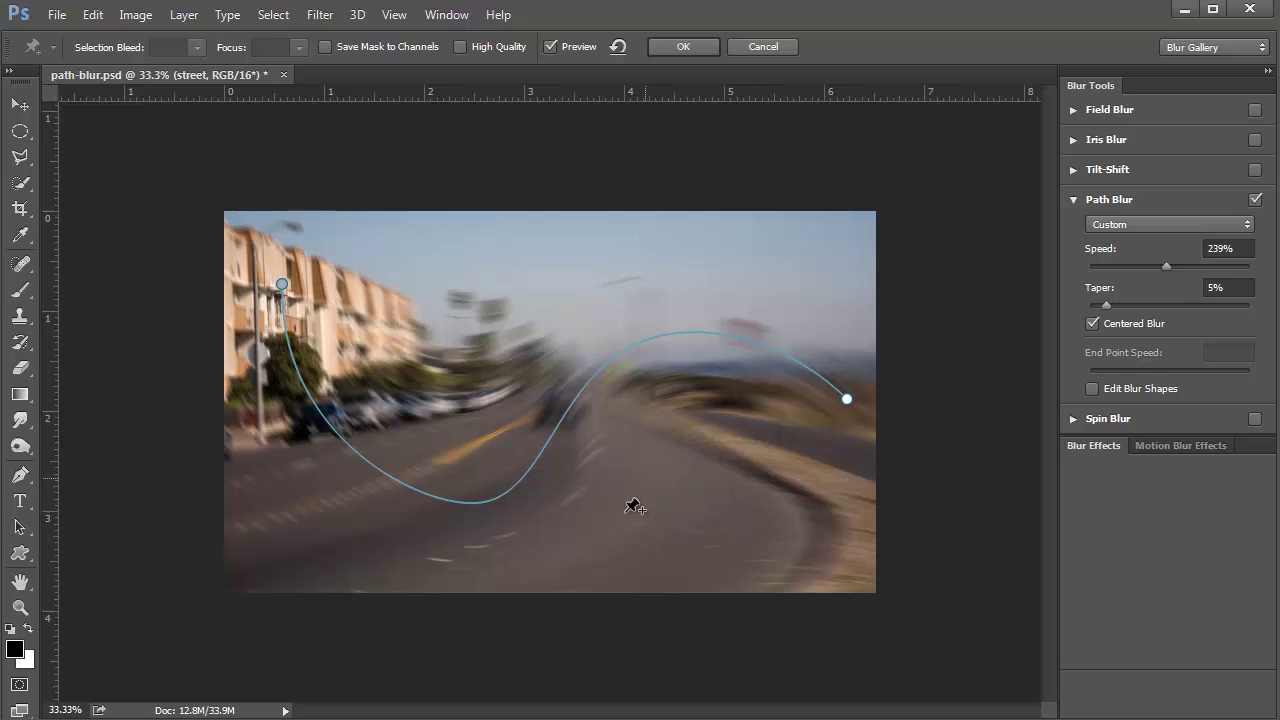
- Draw a straight two-point blur path from the right curb toward the middle of the road
{"action": "left_click", "coordinate": [832, 472]}
{"action": "left_click", "coordinate": [592, 478]}
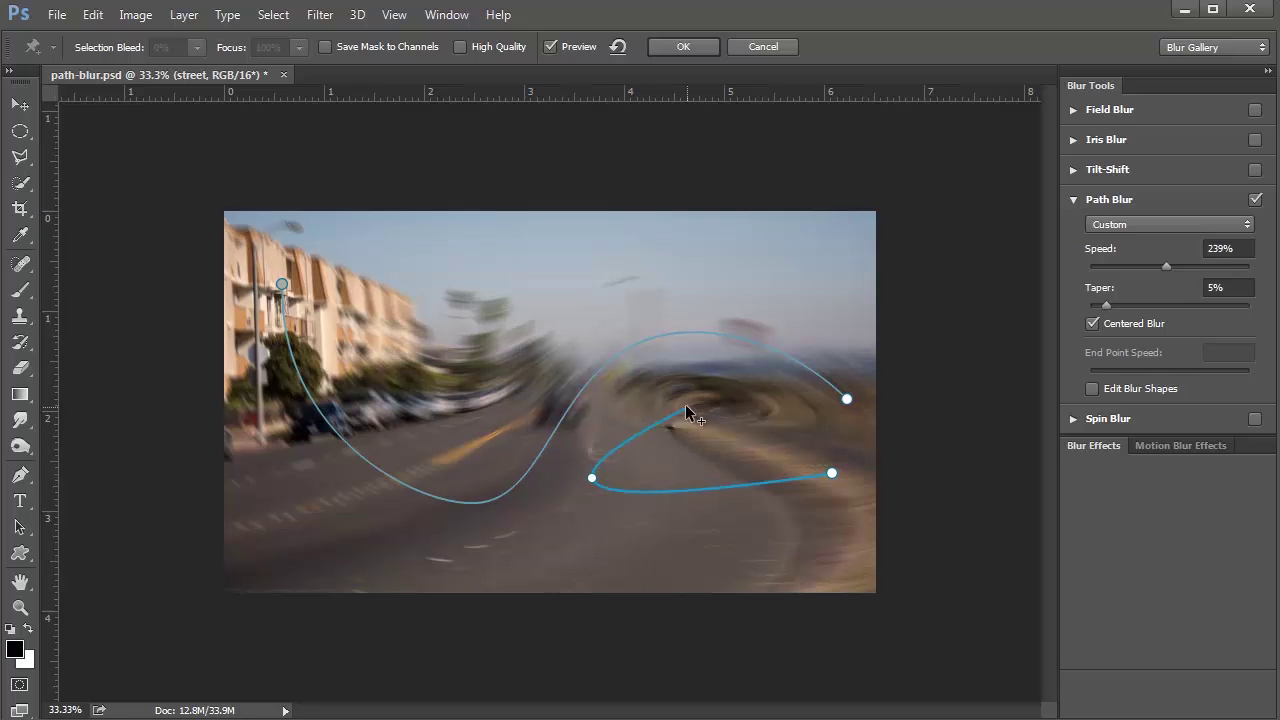
{"action": "key", "text": "Escape"}
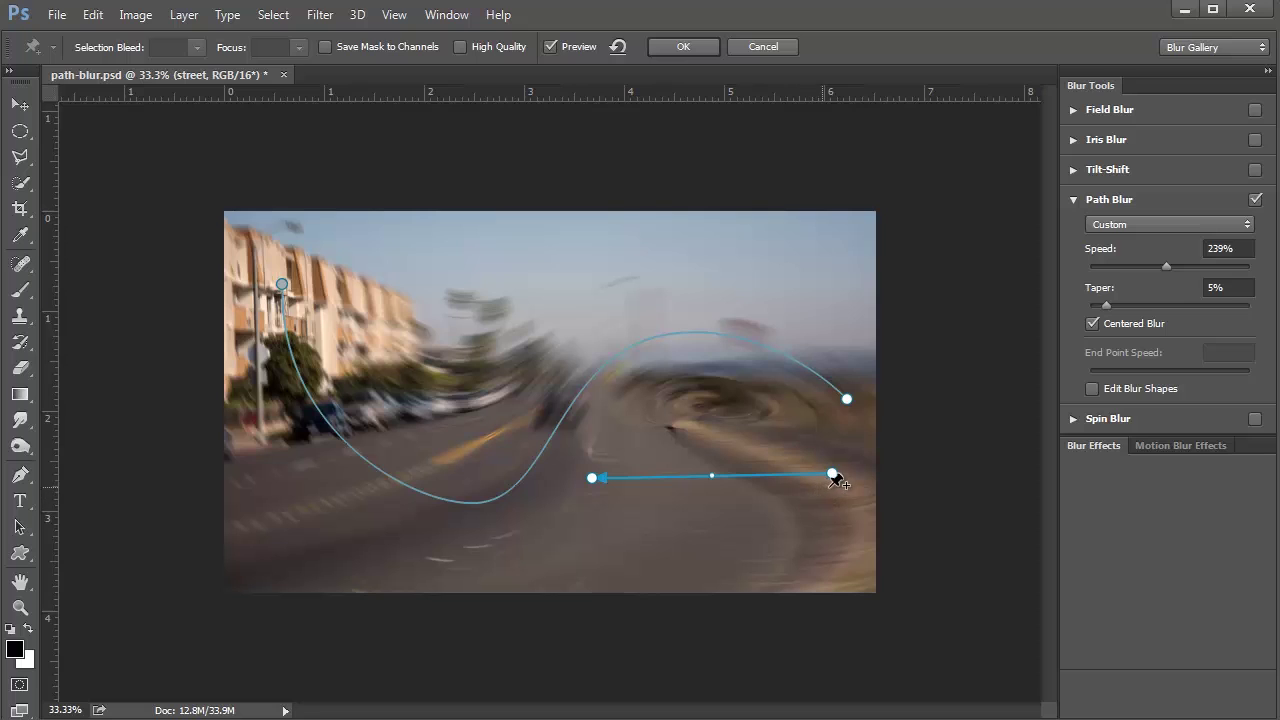
- Delete the straight and S-shaped blur paths, and leave the Blur Gallery without applying anything
{"action": "double_click", "coordinate": [591, 478]}
{"action": "left_click", "coordinate": [593, 479]}
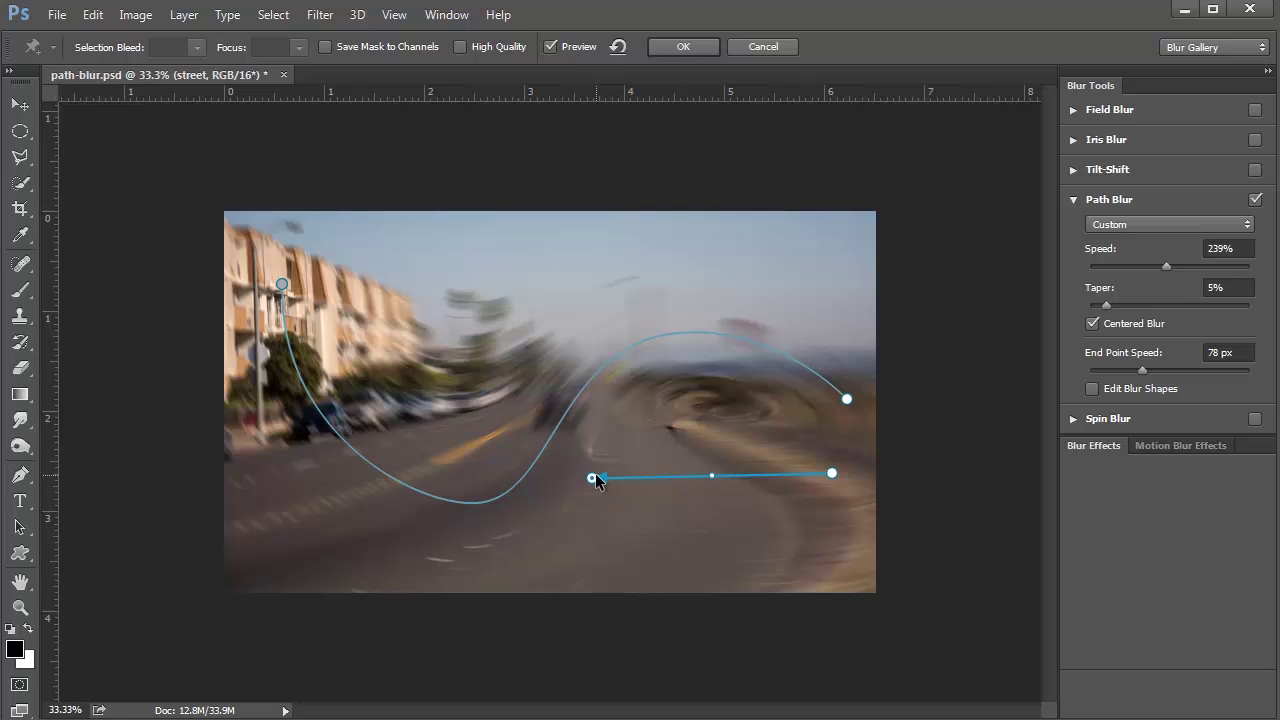
{"action": "key", "text": "Delete"}
{"action": "left_click", "coordinate": [846, 401]}
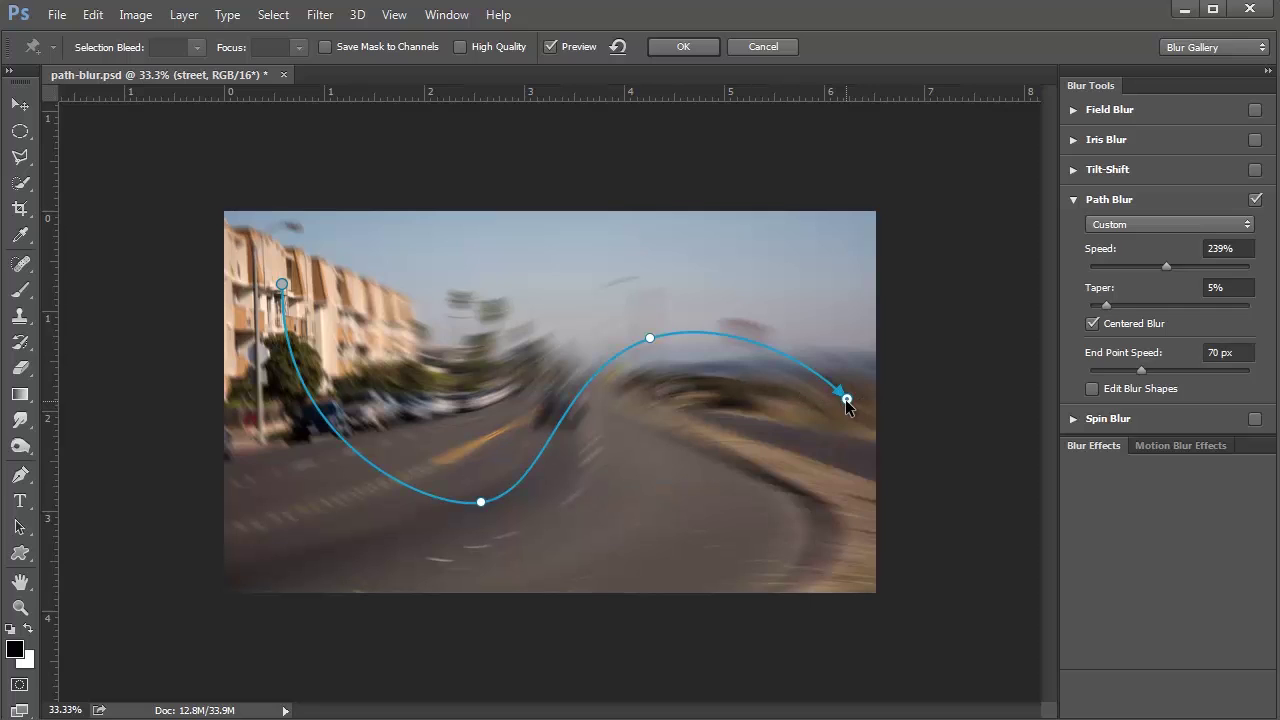
{"action": "key", "text": "Delete"}
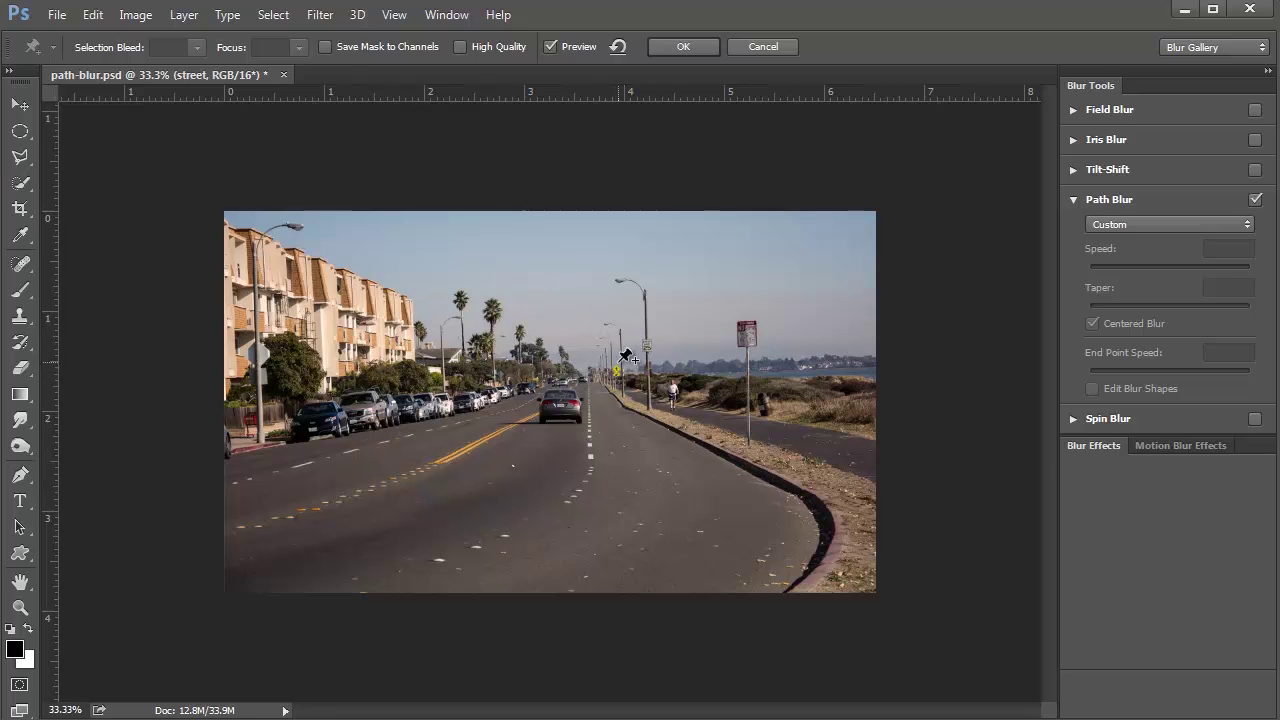
{"action": "left_click", "coordinate": [755, 47]}
- Show the car layer briefly to preview the composite and hide it again
{"action": "left_click", "coordinate": [1051, 467]}
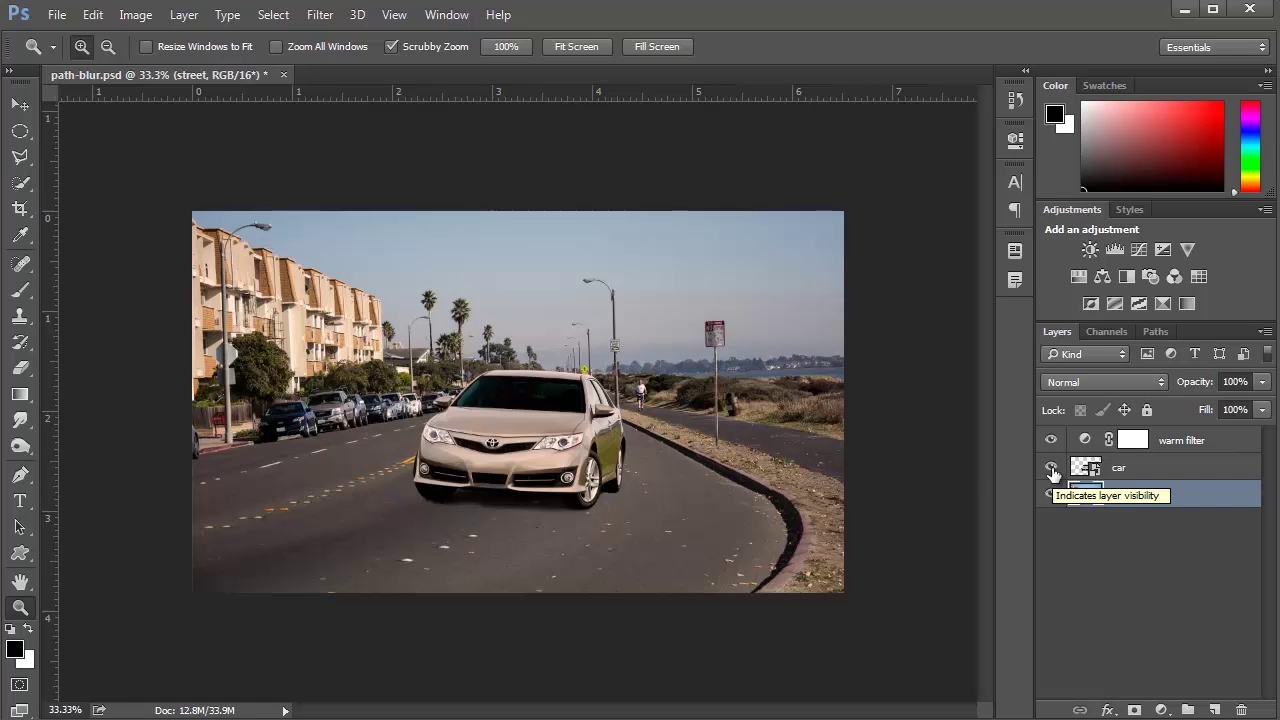
{"action": "left_click", "coordinate": [1051, 467]}
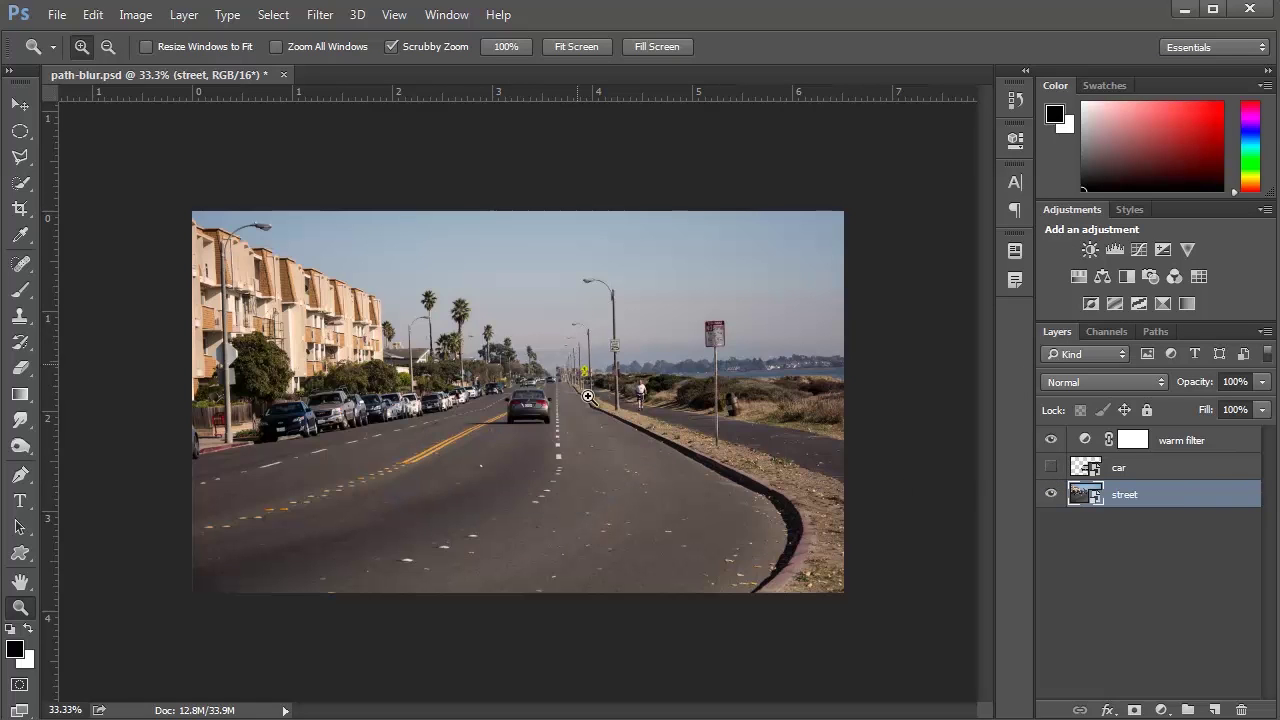
- Show the car layer and start a Path Blur on the street layer
{"action": "left_click", "coordinate": [1051, 470]}
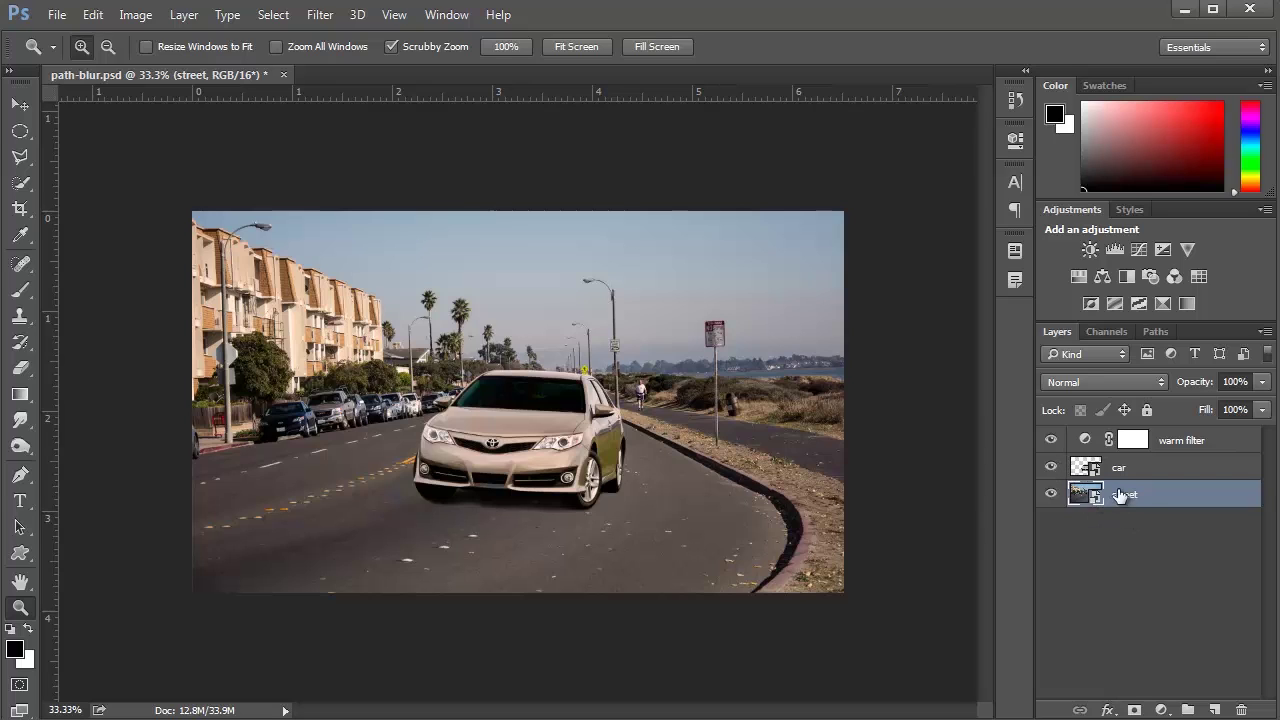
{"action": "left_click", "coordinate": [320, 14]}
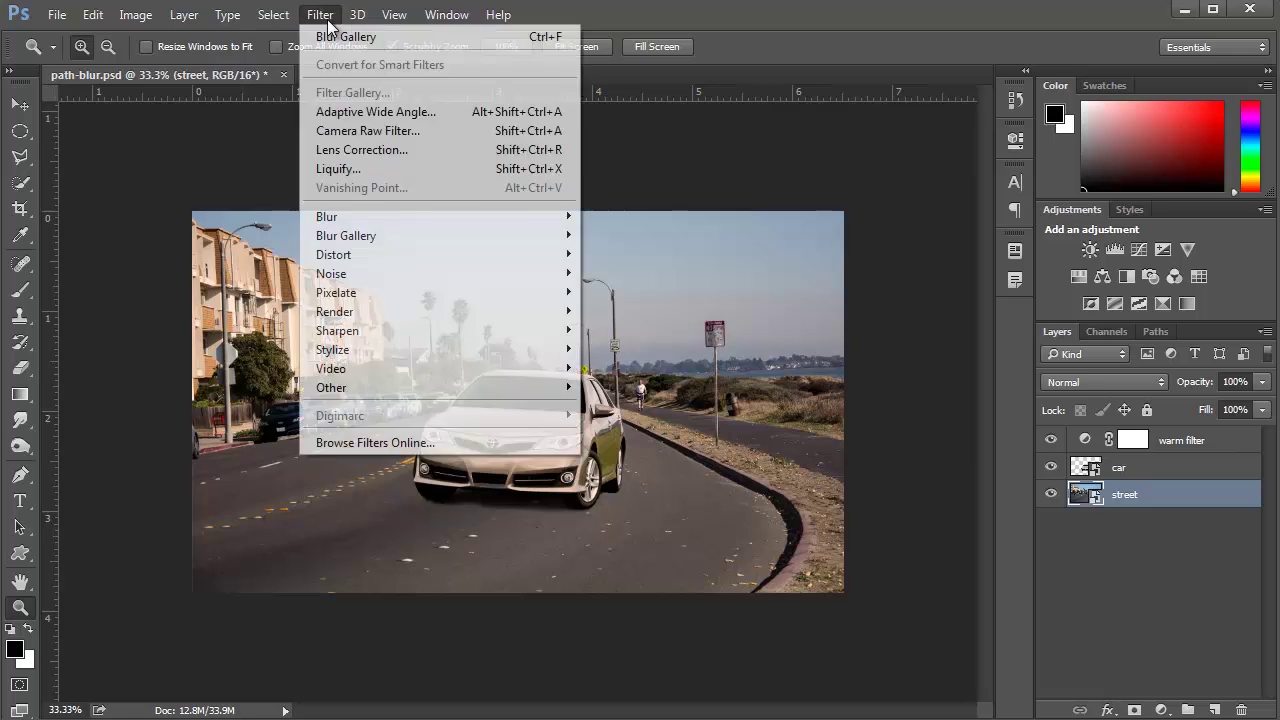
{"action": "mouse_move", "coordinate": [357, 14]}
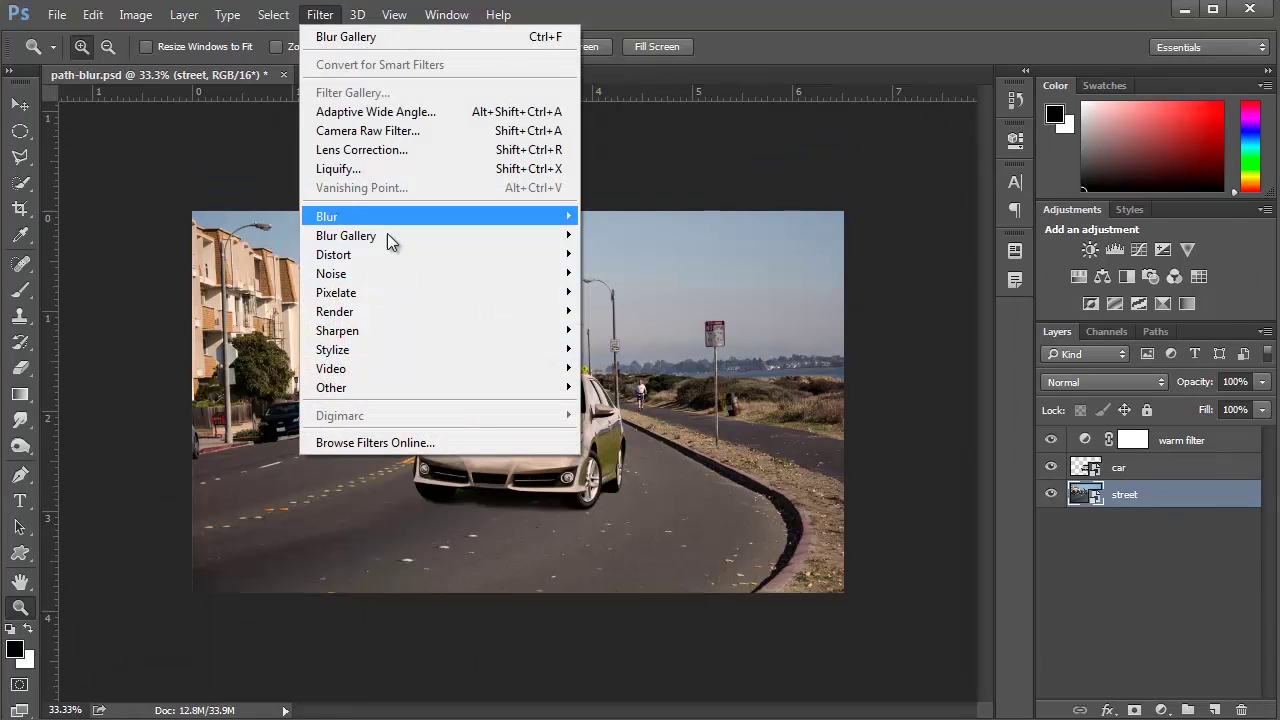
{"action": "mouse_move", "coordinate": [387, 234]}
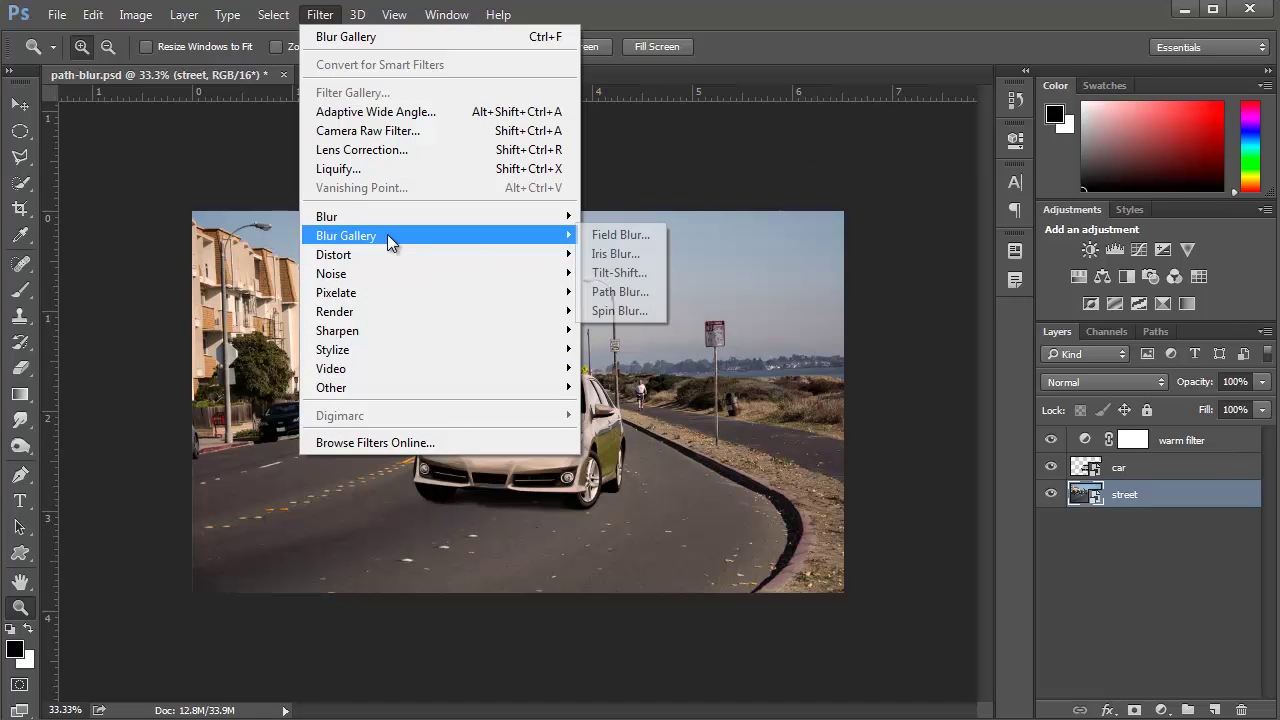
{"action": "left_click", "coordinate": [620, 291]}
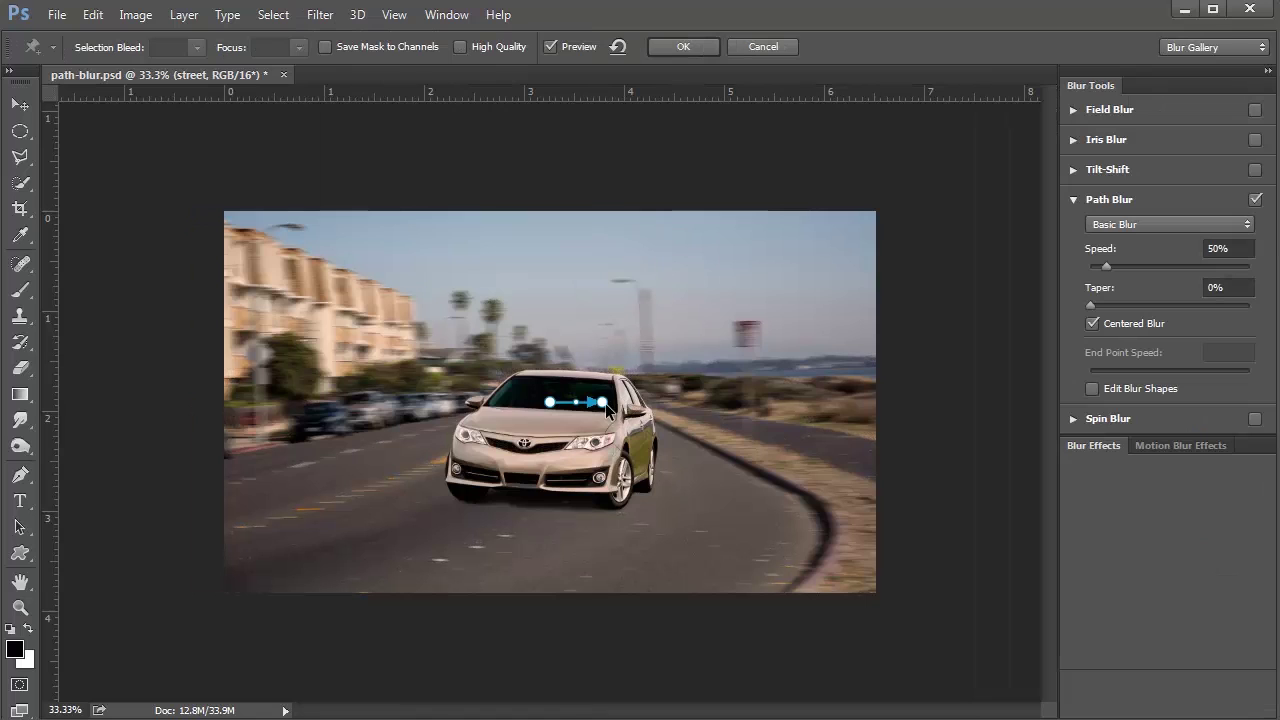
- Shape the blur path from the road's vanishing point along the right curb, curving to an end point below the image
{"action": "left_click_drag", "start_coordinate": [603, 404], "coordinate": [785, 607]}
{"action": "left_click_drag", "start_coordinate": [550, 402], "coordinate": [584, 377]}
{"action": "left_click_drag", "start_coordinate": [684, 491], "coordinate": [825, 527]}
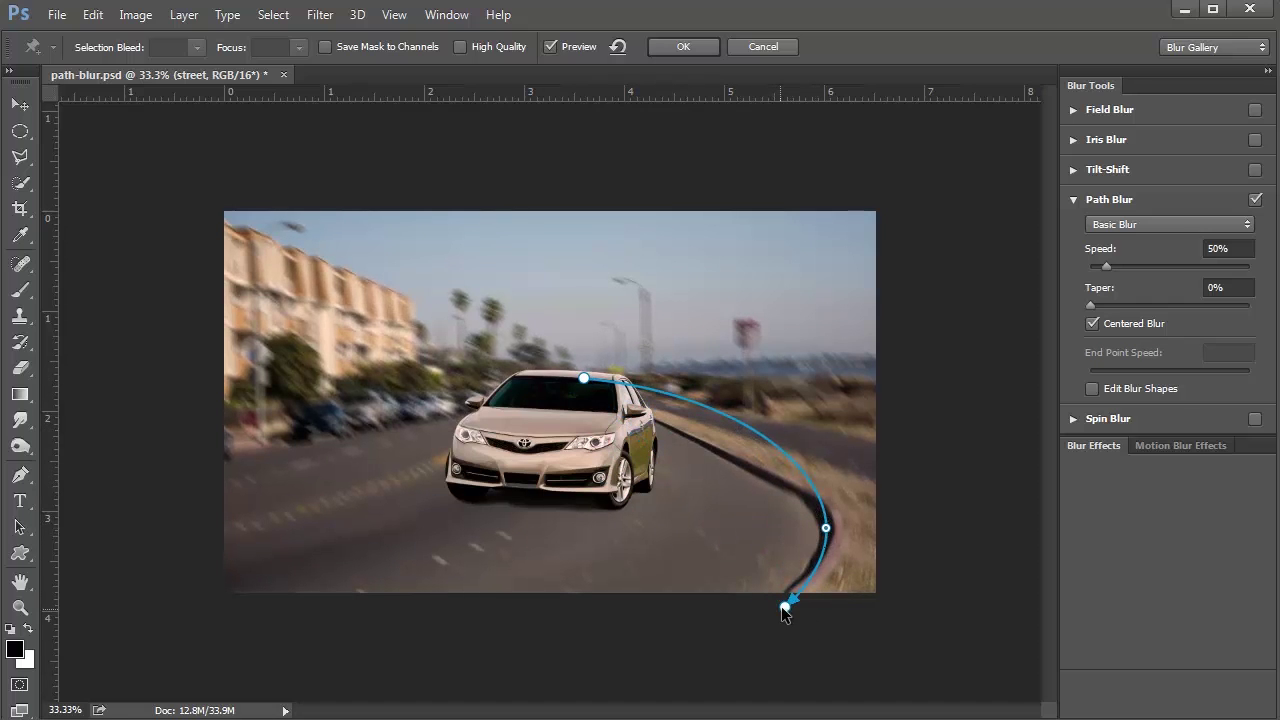
{"action": "left_click_drag", "start_coordinate": [786, 607], "coordinate": [780, 613]}
{"action": "left_click_drag", "start_coordinate": [740, 652], "coordinate": [736, 652]}
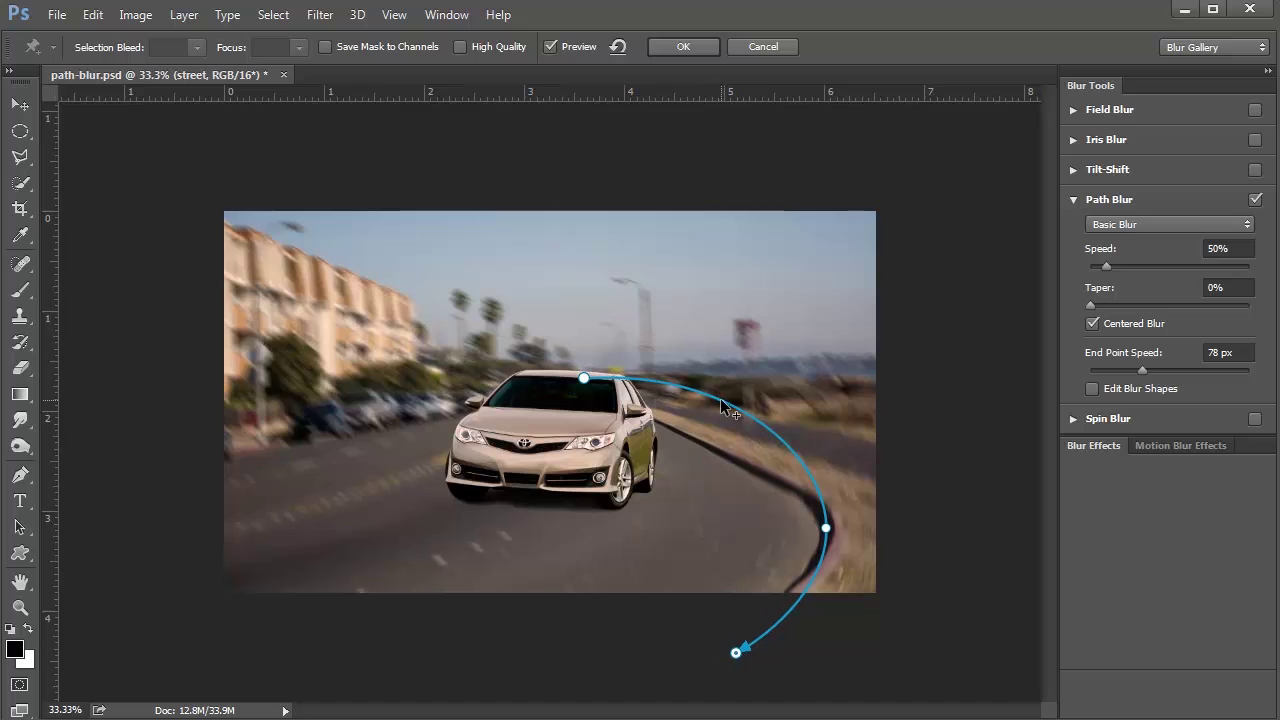
{"action": "left_click_drag", "start_coordinate": [720, 398], "coordinate": [695, 437]}
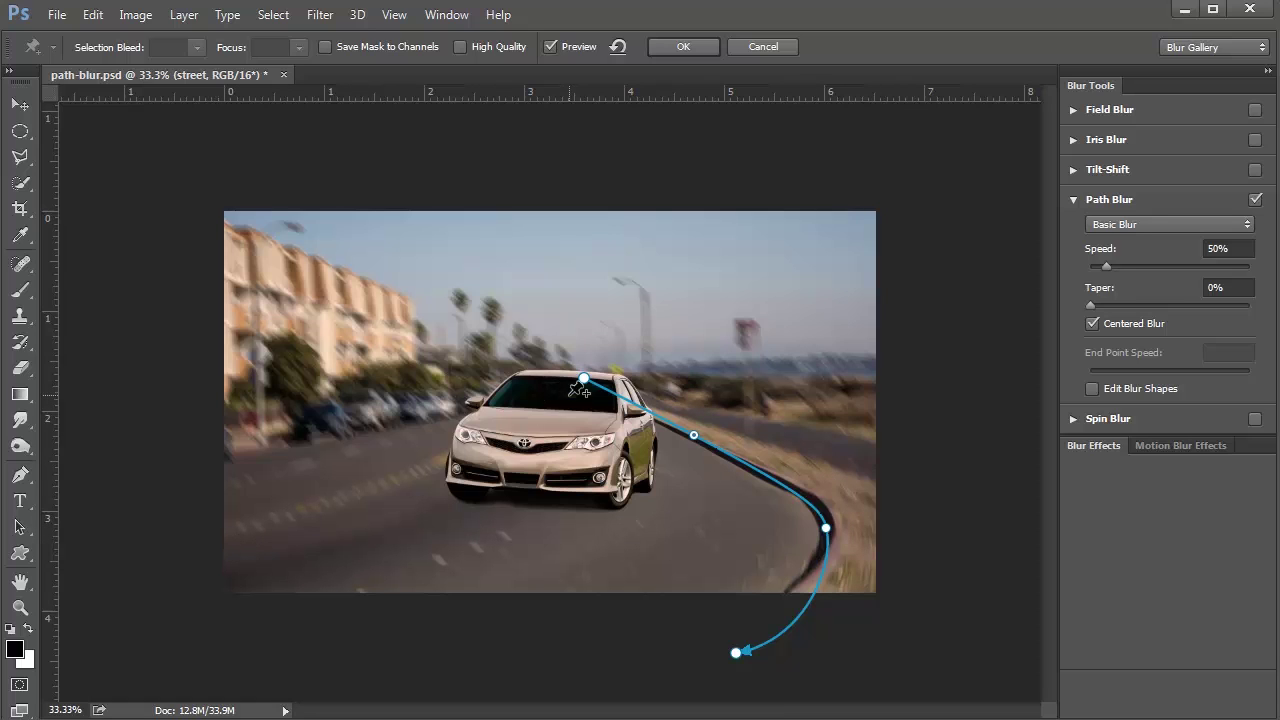
- Draw a second blur path from the vanishing point past the left image edge, bending it downward to follow the road's curve
{"action": "left_click_drag", "start_coordinate": [569, 395], "coordinate": [181, 547]}
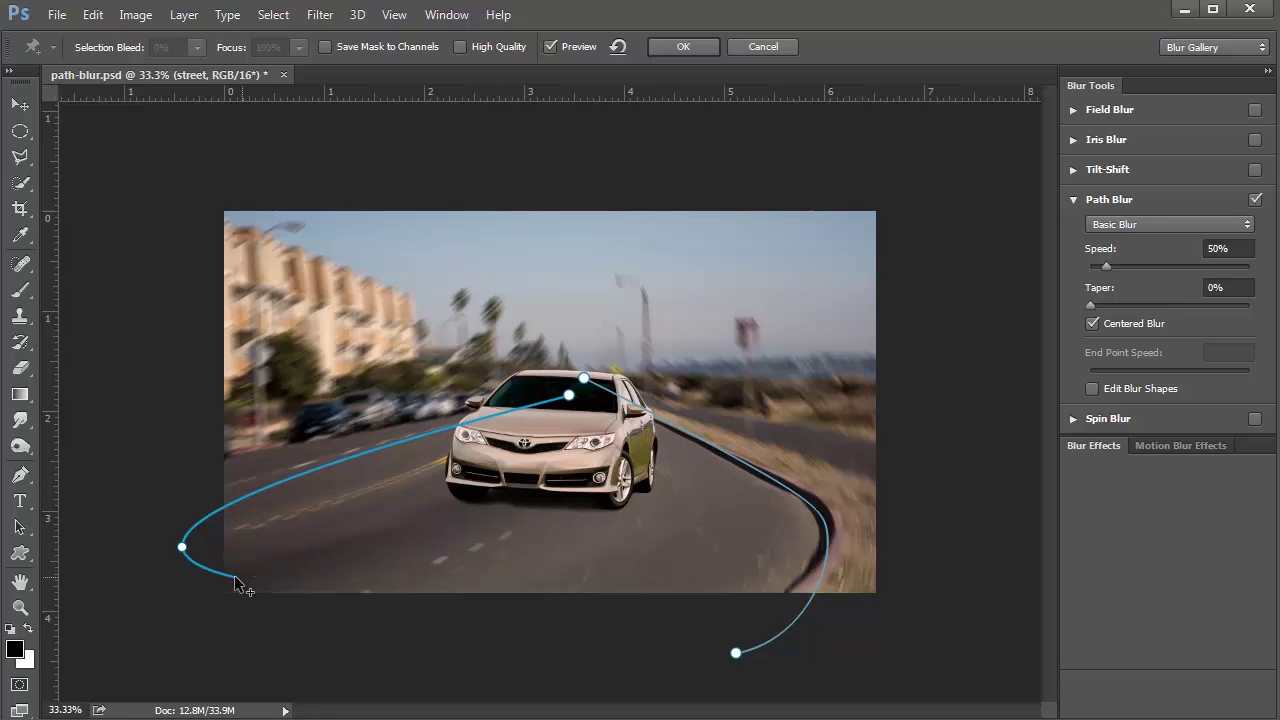
{"action": "key", "text": "Return"}
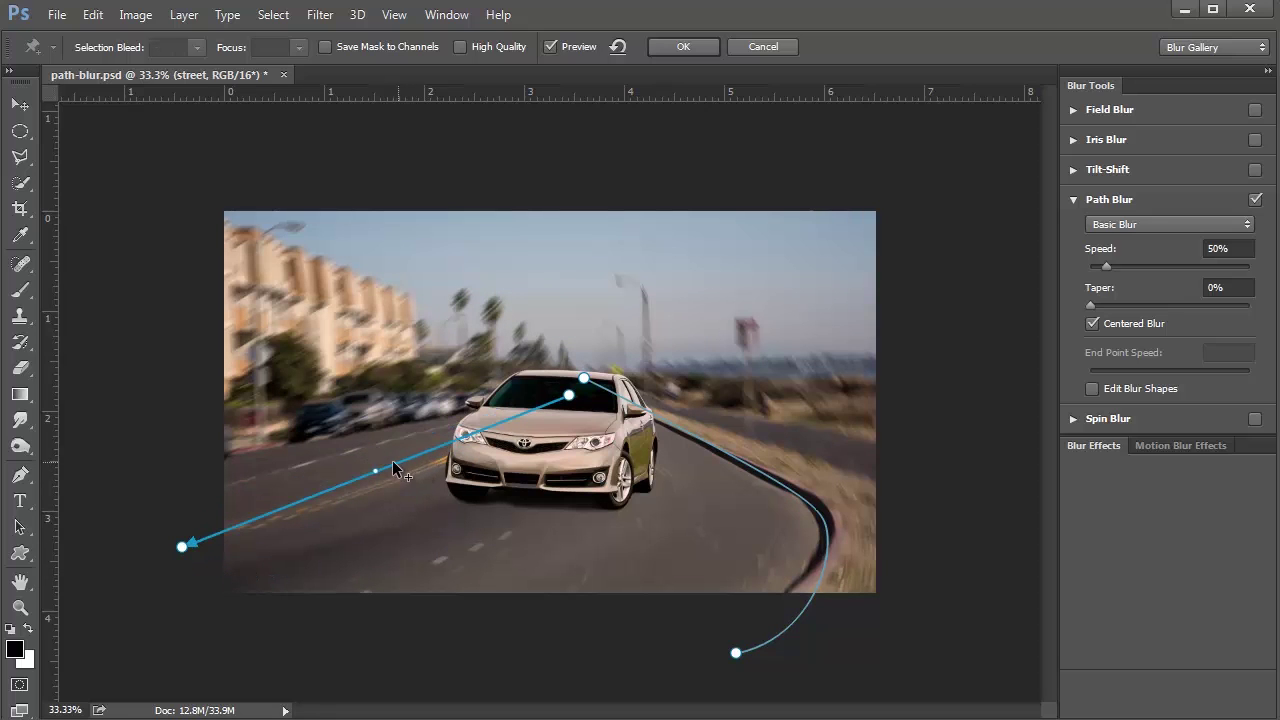
{"action": "left_click_drag", "start_coordinate": [376, 472], "coordinate": [425, 500]}
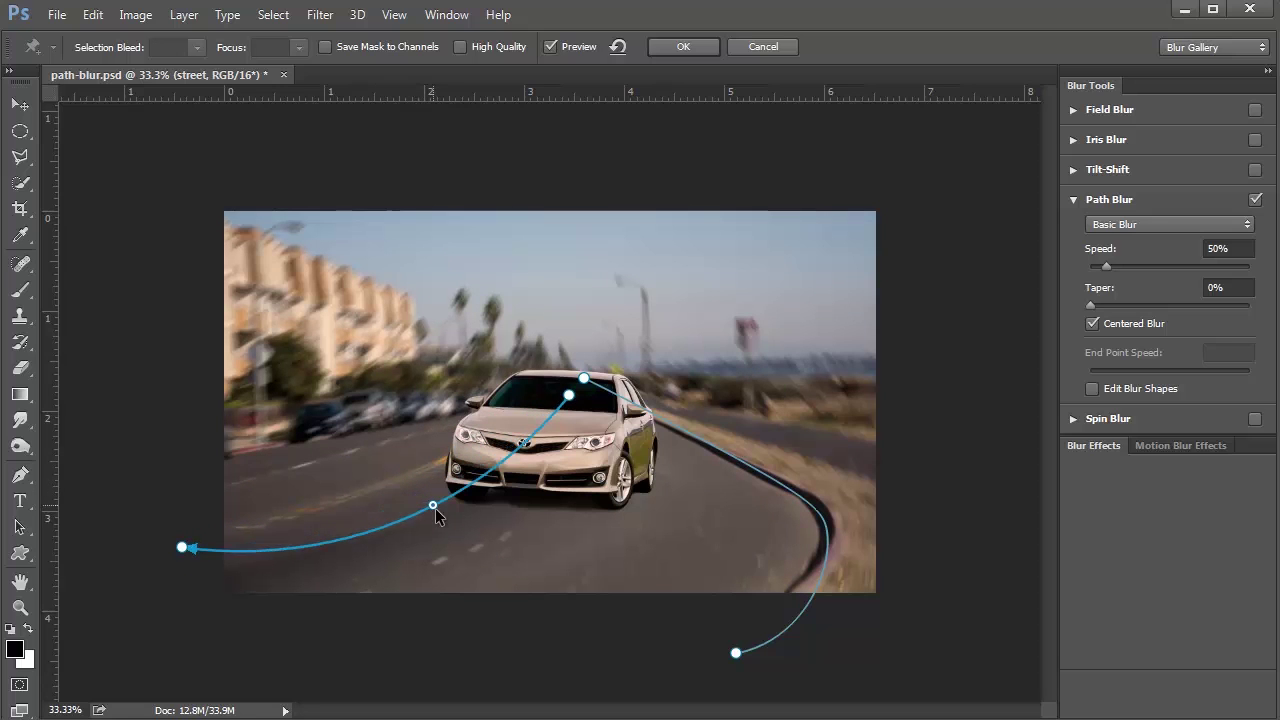
{"action": "left_click_drag", "start_coordinate": [181, 549], "coordinate": [181, 582]}
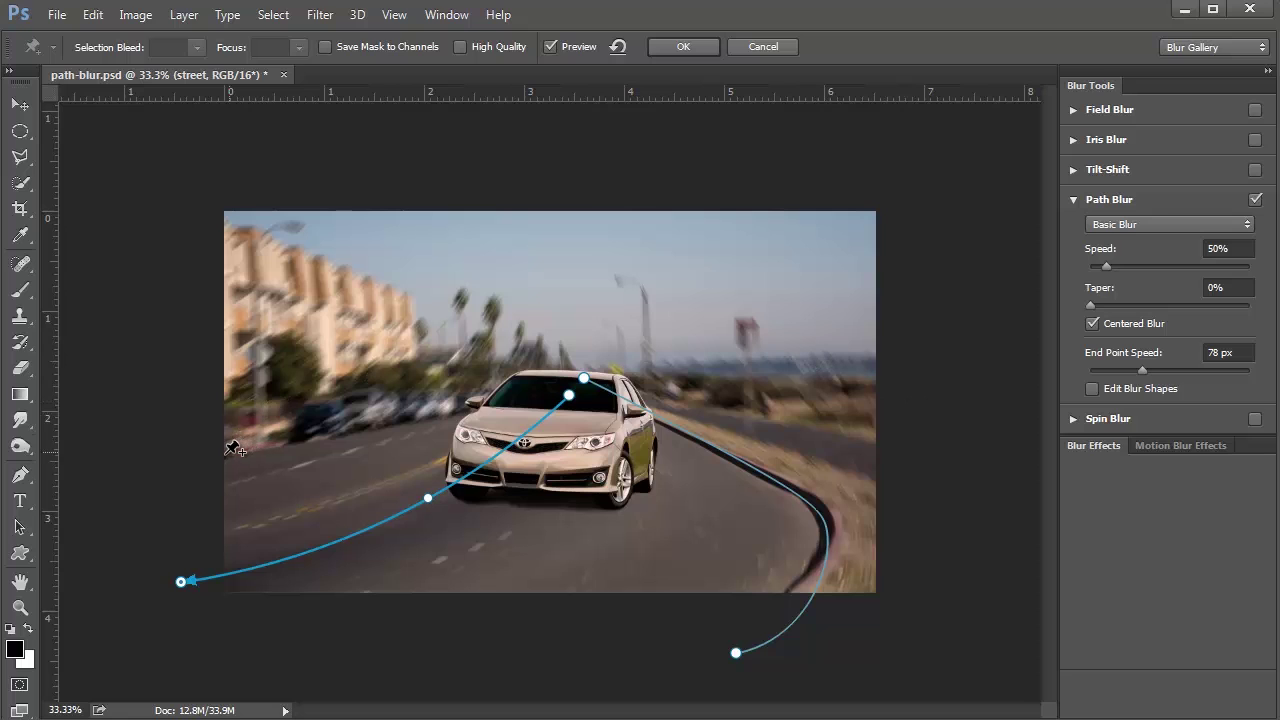
- Add two straight blur paths from the vanishing point, one along the parked cars and one past the upper-left image corner
{"action": "left_click", "coordinate": [566, 373]}
{"action": "double_click", "coordinate": [134, 480]}
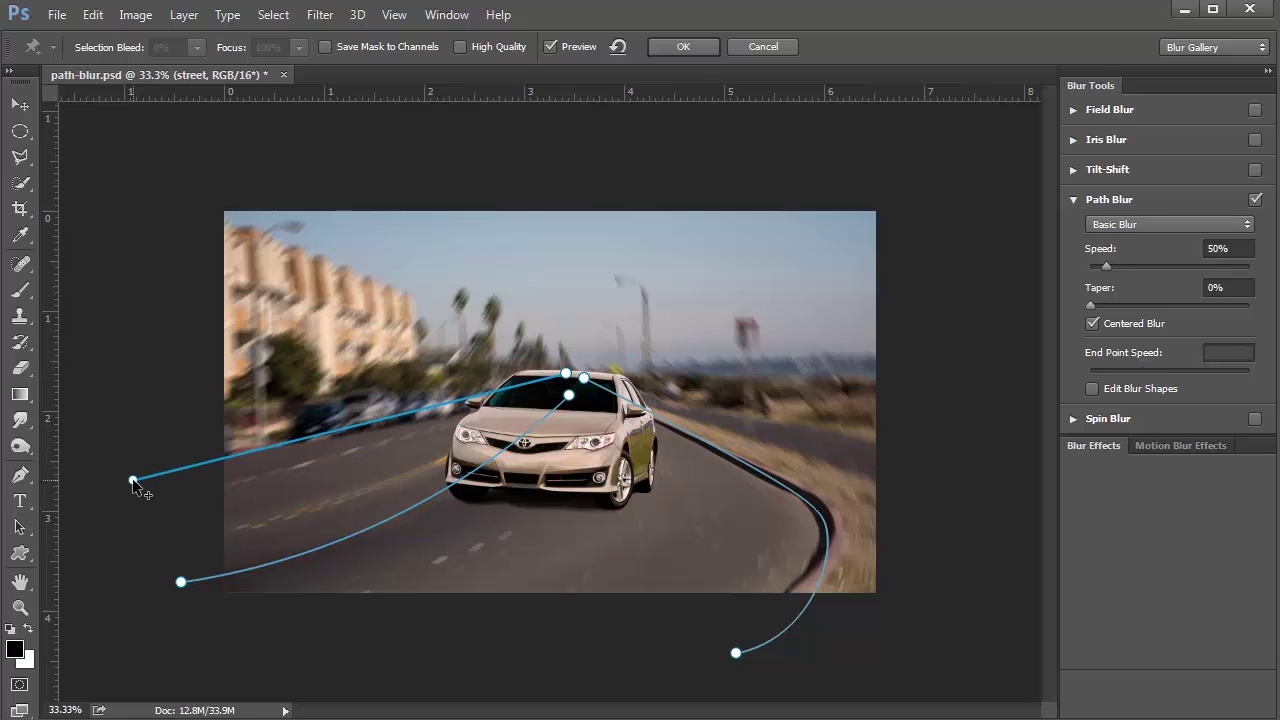
{"action": "left_click", "coordinate": [563, 352]}
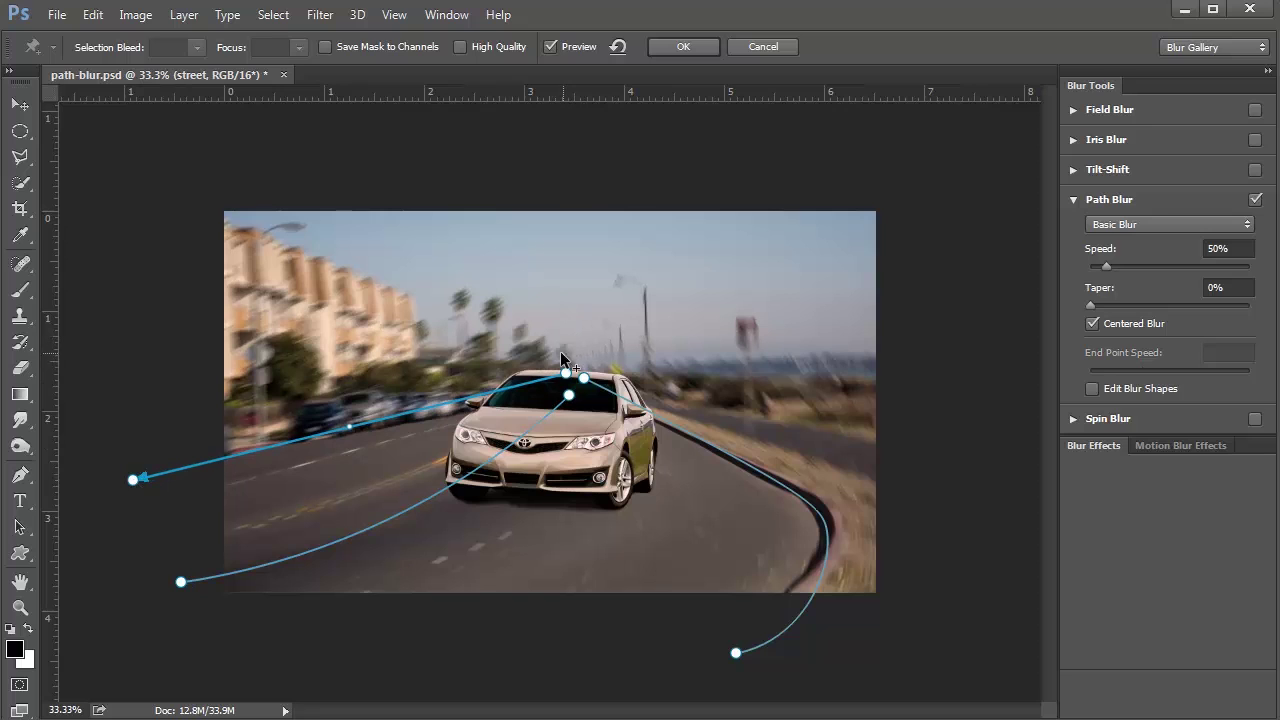
{"action": "double_click", "coordinate": [200, 212]}
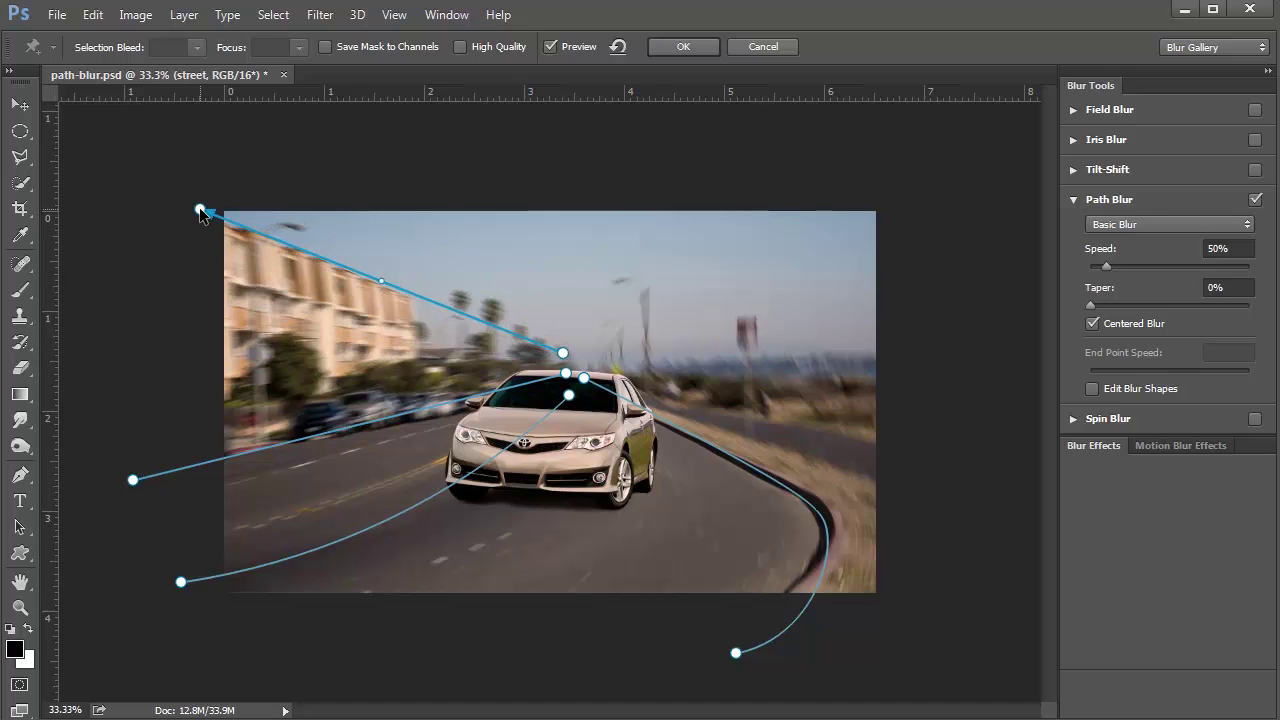
- Add two straight blur paths from the vanishing point, one past the upper-right image corner and one across the right image edge
{"action": "left_click", "coordinate": [591, 358]}
{"action": "double_click", "coordinate": [904, 205]}
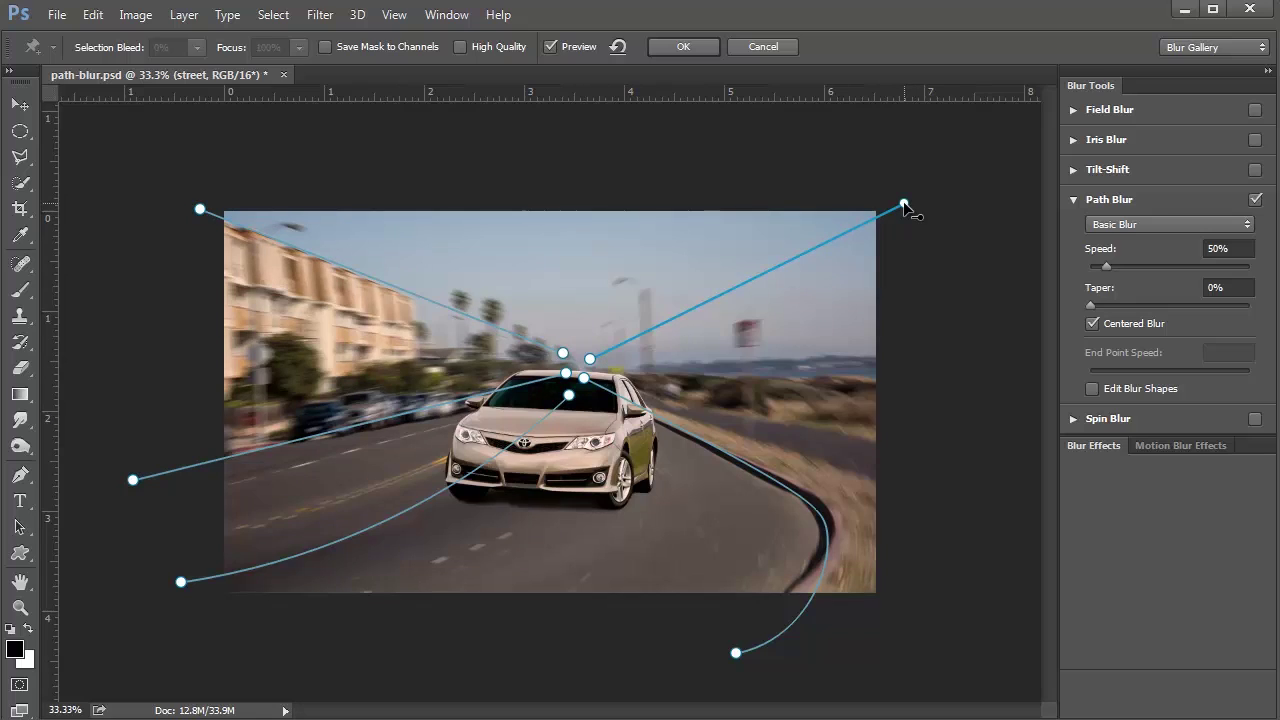
{"action": "left_click", "coordinate": [598, 375]}
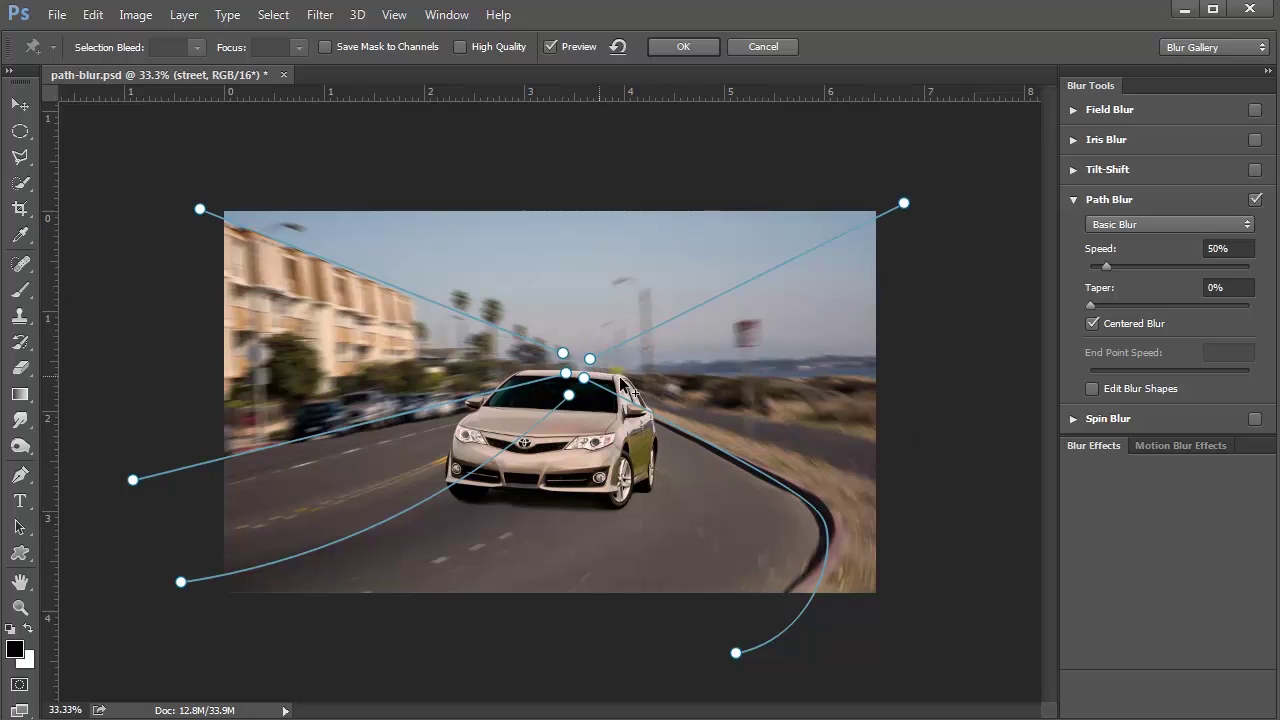
{"action": "left_click", "coordinate": [904, 439]}
{"action": "left_click", "coordinate": [904, 440]}
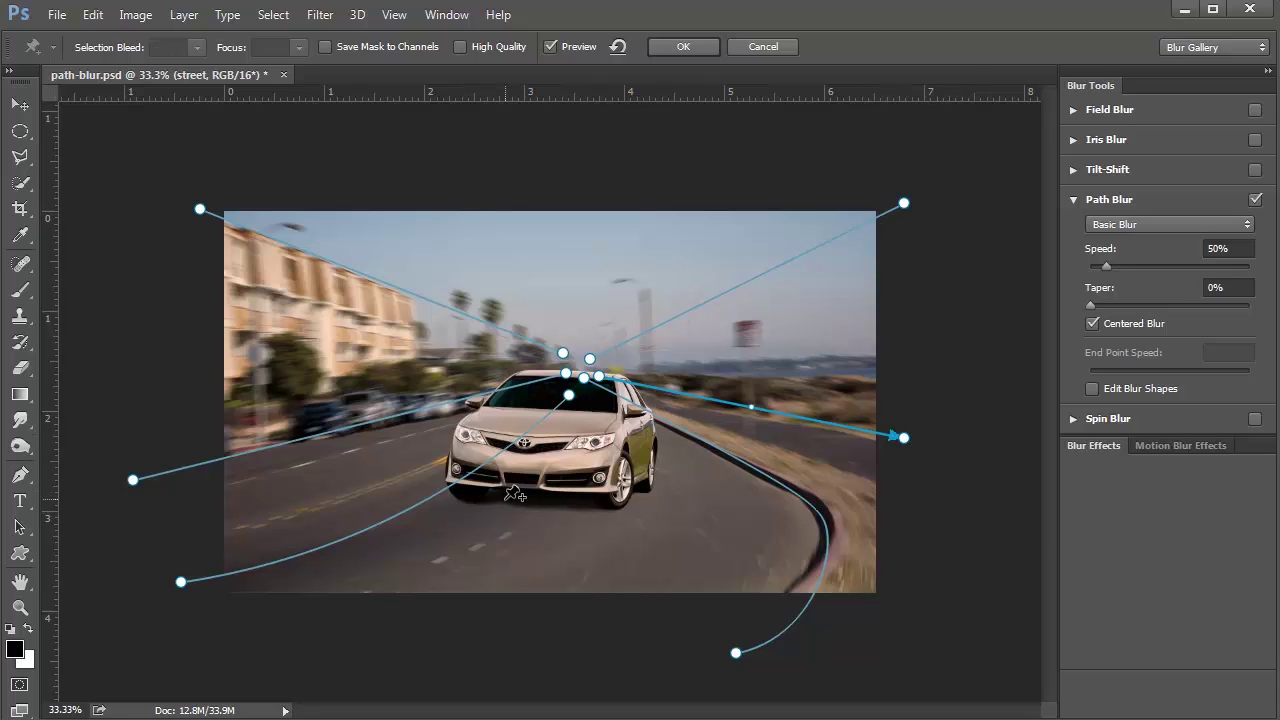
- Preview the blur without path overlays, set the upper-left path's starting point to an End Point Speed of 94 px, and apply the filter
{"action": "key", "text": "h"}
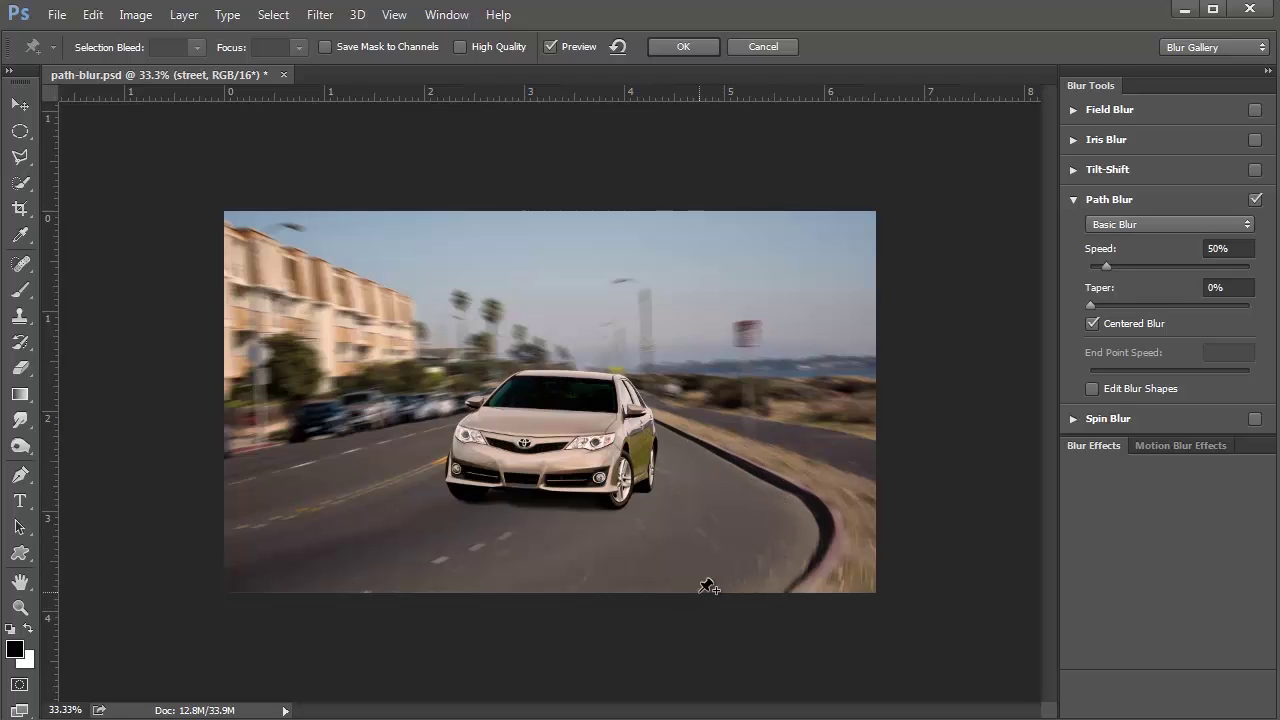
{"action": "key", "text": "h"}
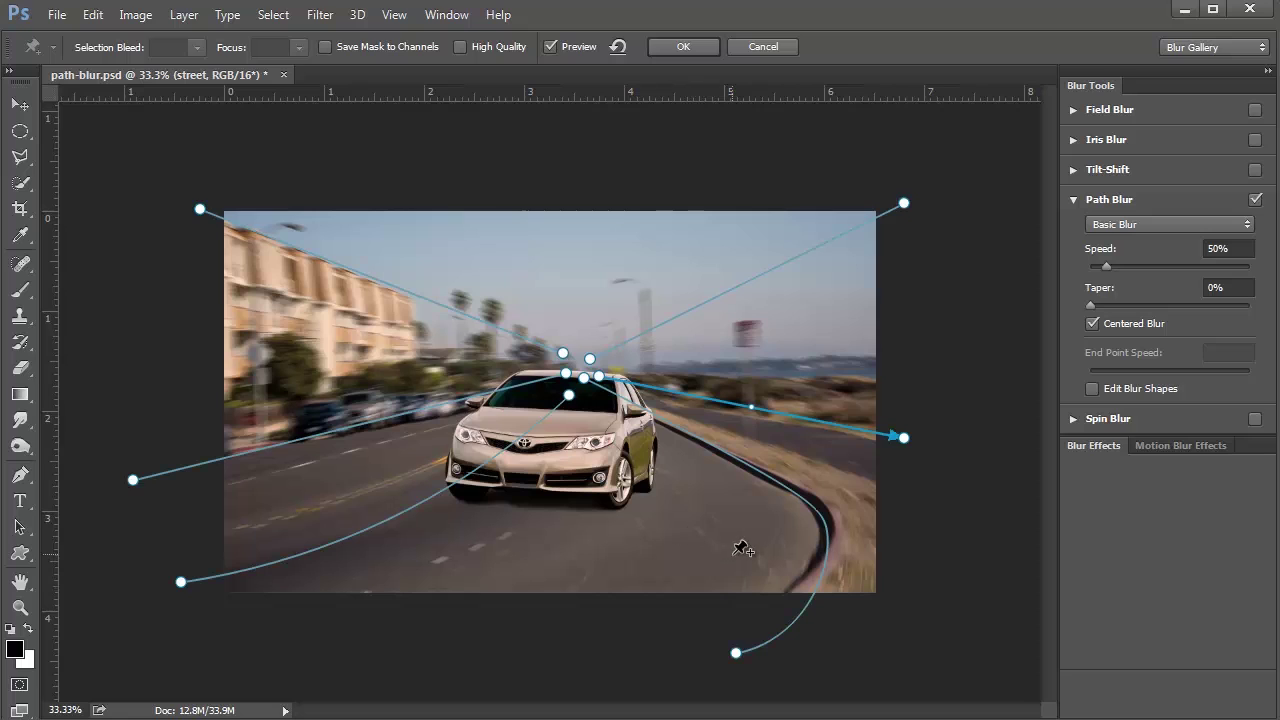
{"action": "left_click", "coordinate": [564, 355]}
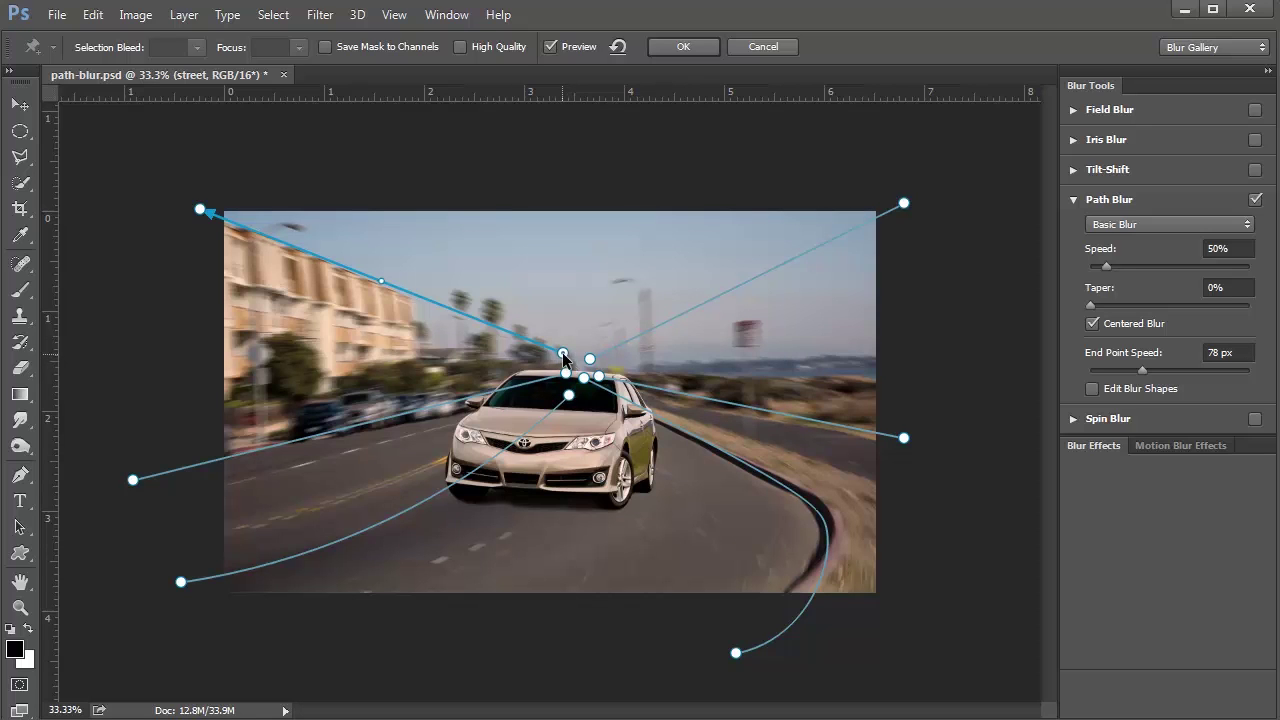
{"action": "mouse_move", "coordinate": [1142, 368]}
{"action": "left_mouse_down"}
{"action": "mouse_move", "coordinate": [1197, 371]}
{"action": "mouse_move", "coordinate": [1145, 368]}
{"action": "left_mouse_up"}
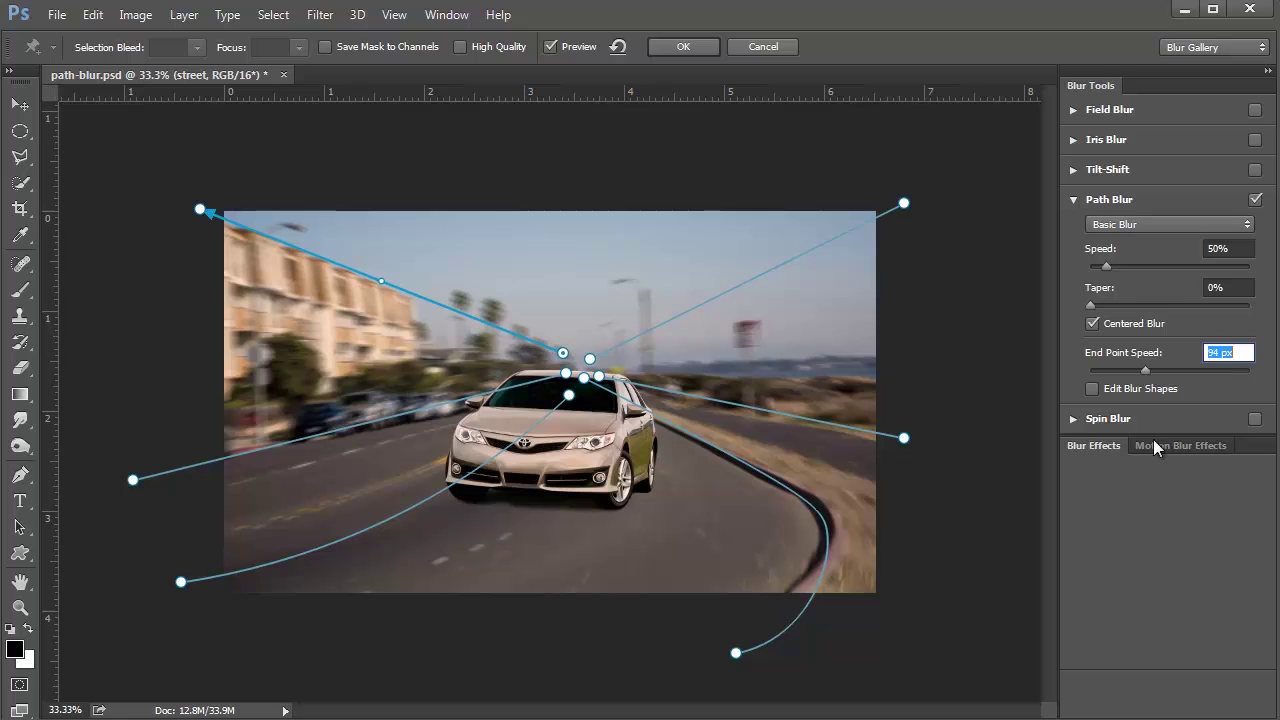
{"action": "left_click", "coordinate": [683, 47]}
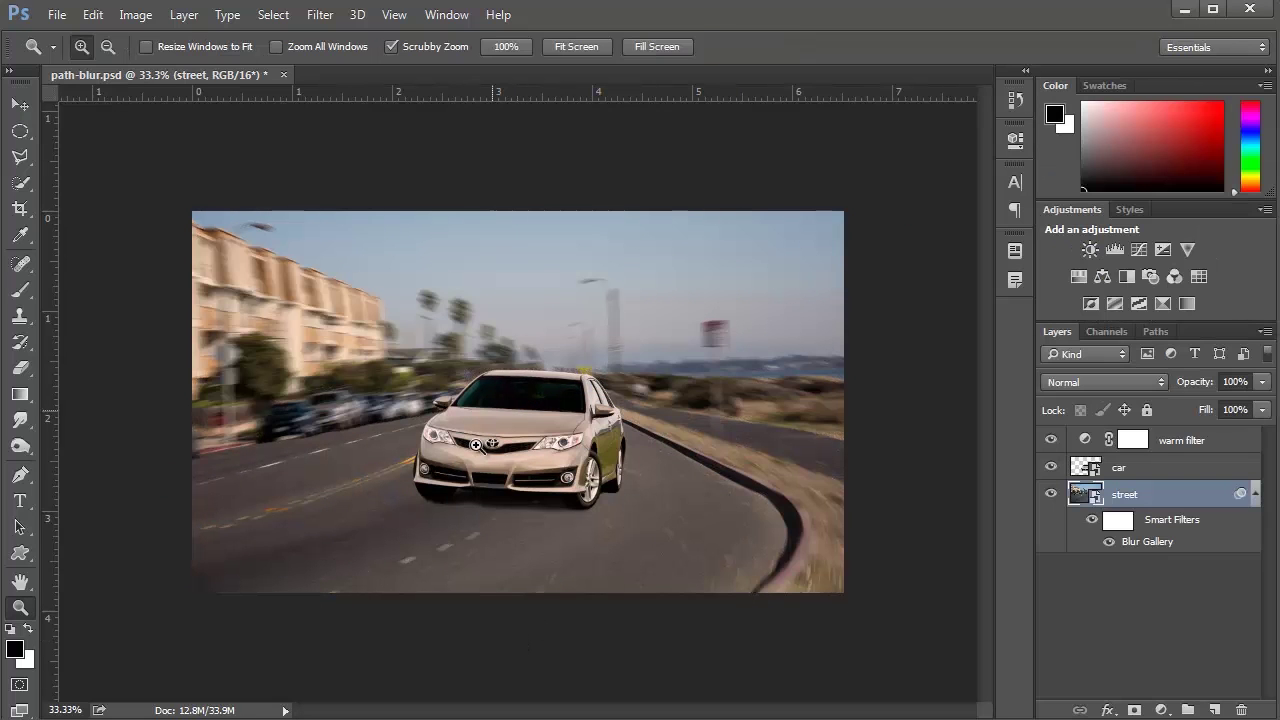
- Select the car's front wheel nearest the curb with an elliptical selection on the car layer and copy it to a new layer
{"action": "left_click", "coordinate": [1158, 474]}
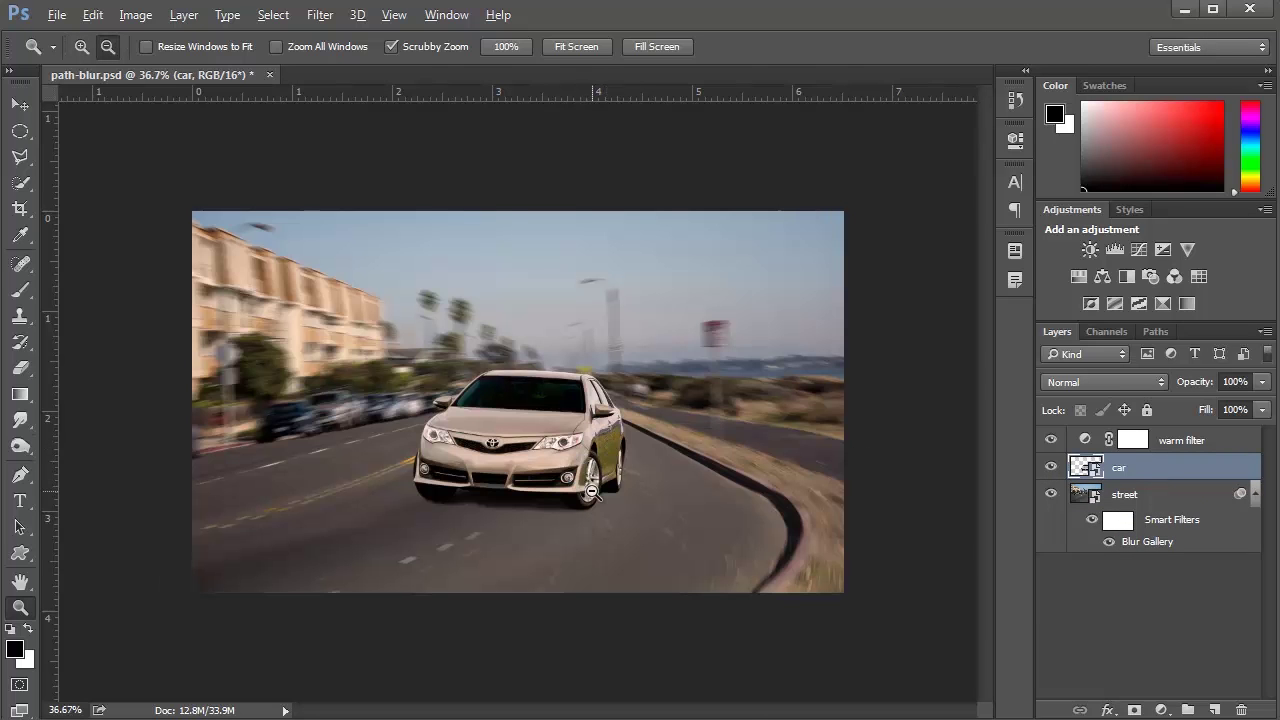
{"action": "scroll", "coordinate": [618, 490], "scroll_direction": "up", "scroll_amount": 8}
{"action": "scroll", "coordinate": [618, 490], "scroll_direction": "up", "scroll_amount": 2}
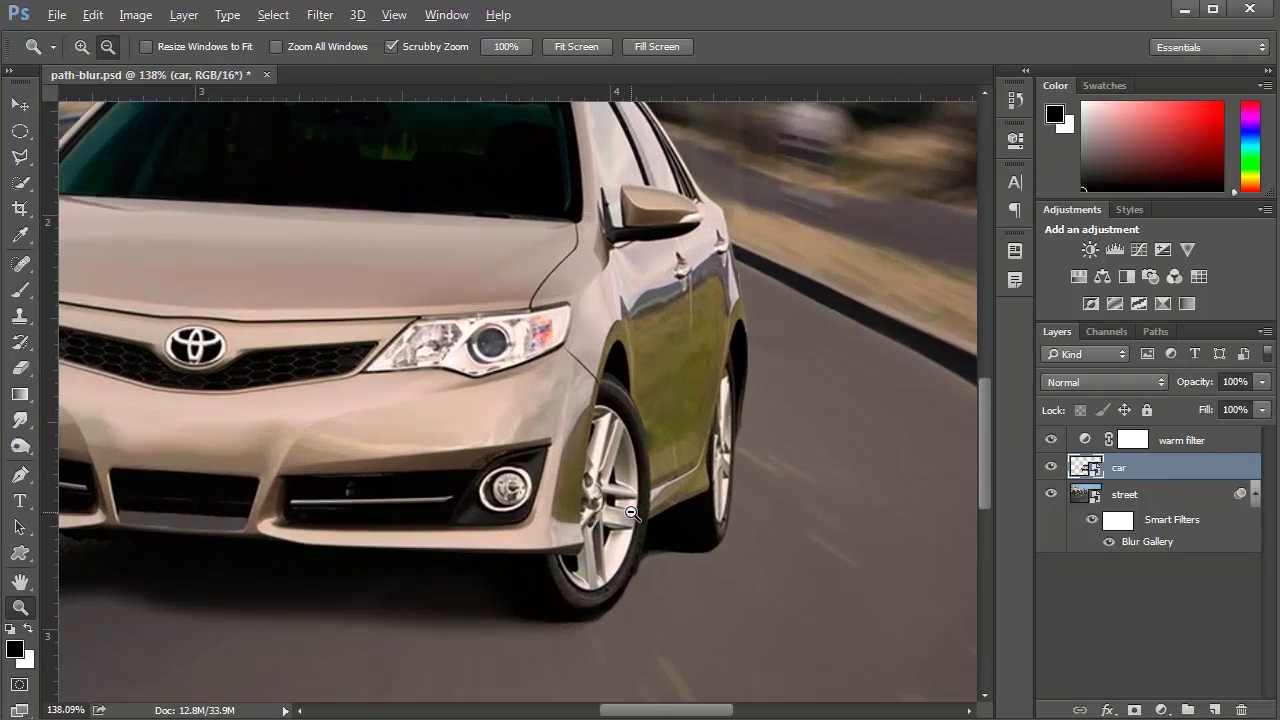
{"action": "scroll", "coordinate": [631, 513], "scroll_direction": "up", "scroll_amount": 2}
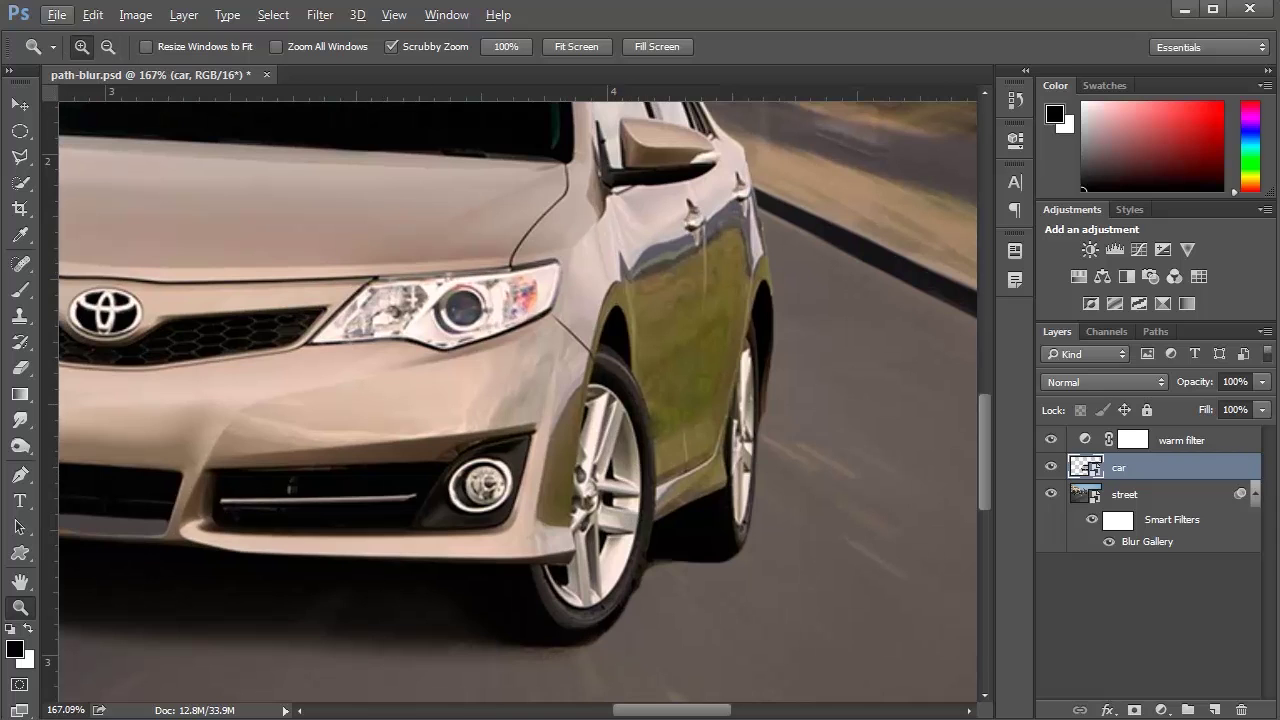
{"action": "left_click", "coordinate": [19, 131]}
{"action": "left_click_drag", "start_coordinate": [458, 322], "coordinate": [658, 650]}
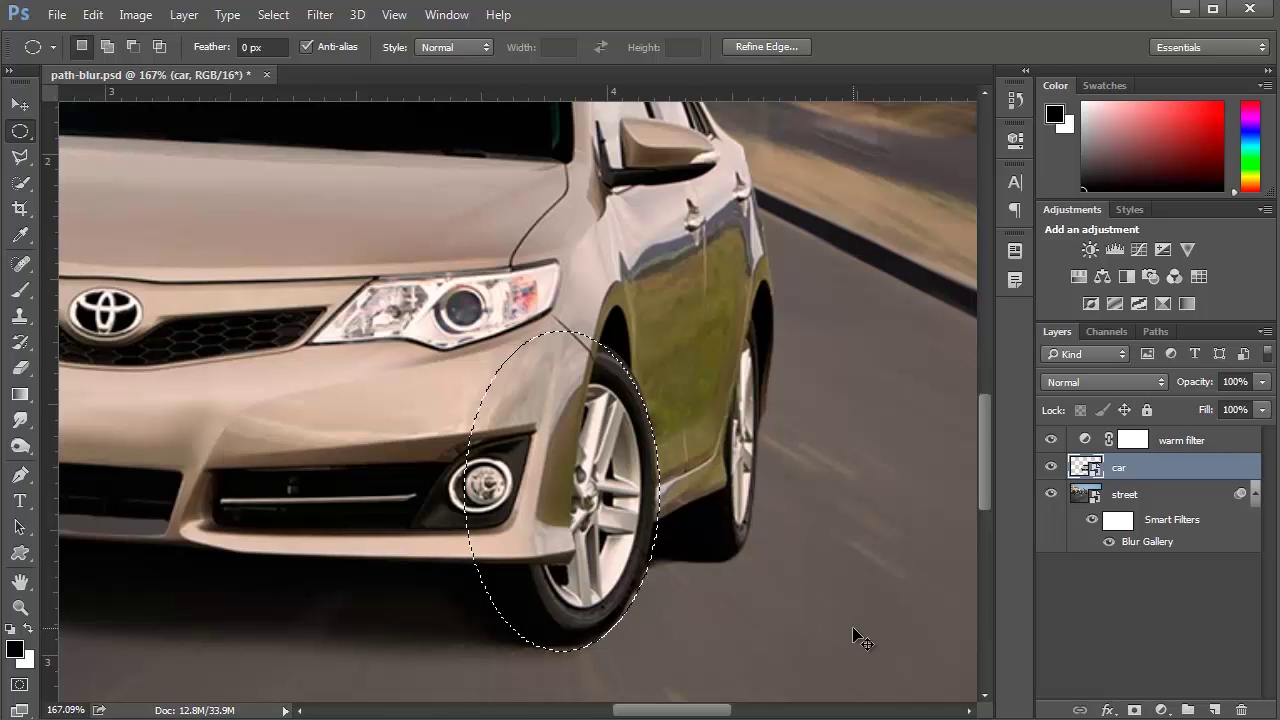
{"action": "key", "text": "ctrl+j"}
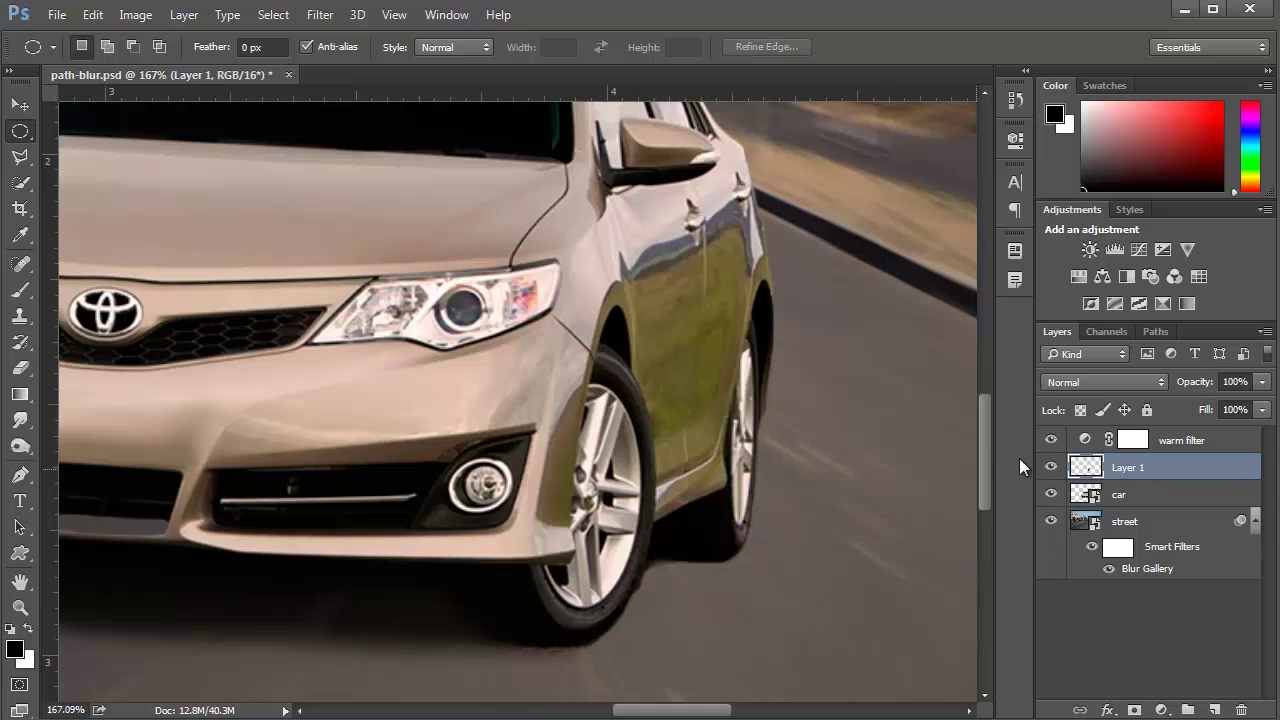
- Check the wheel copy by toggling the visibility of it and the car layer, and convert the copy to a Smart Object
{"action": "left_click", "coordinate": [1051, 468]}
{"action": "left_click", "coordinate": [1051, 468]}
{"action": "left_click", "coordinate": [1051, 496]}
{"action": "left_click", "coordinate": [1051, 496]}
{"action": "right_click", "coordinate": [1163, 462]}
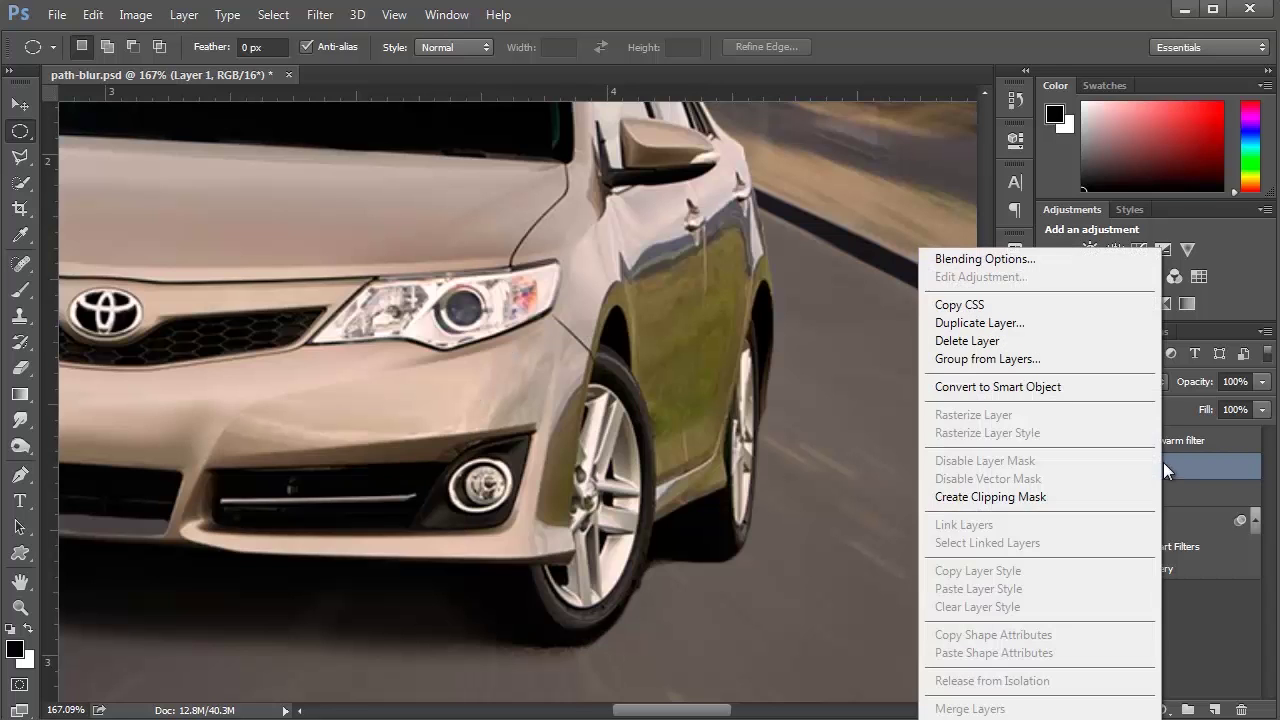
{"action": "left_click", "coordinate": [1045, 390]}
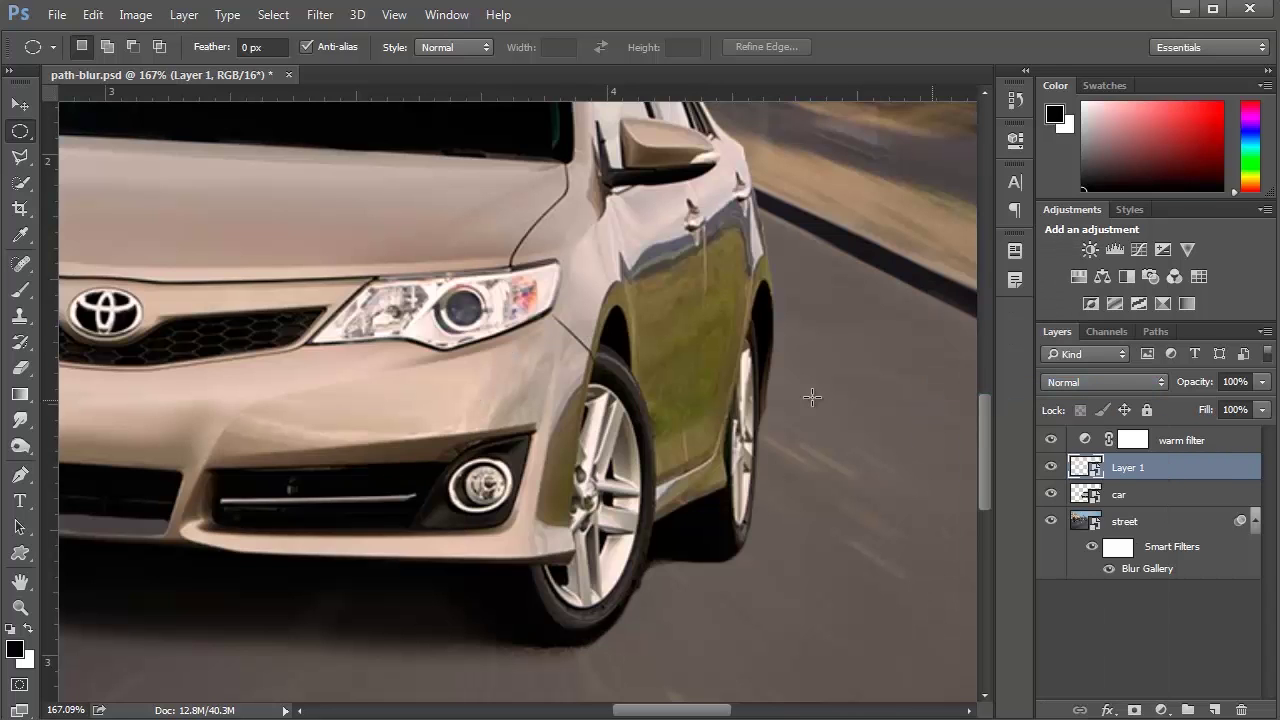
- Start a Spin Blur on the wheel layer, set its angle to 110°, and fit the blur ellipse to the front wheel
{"action": "left_click", "coordinate": [320, 14]}
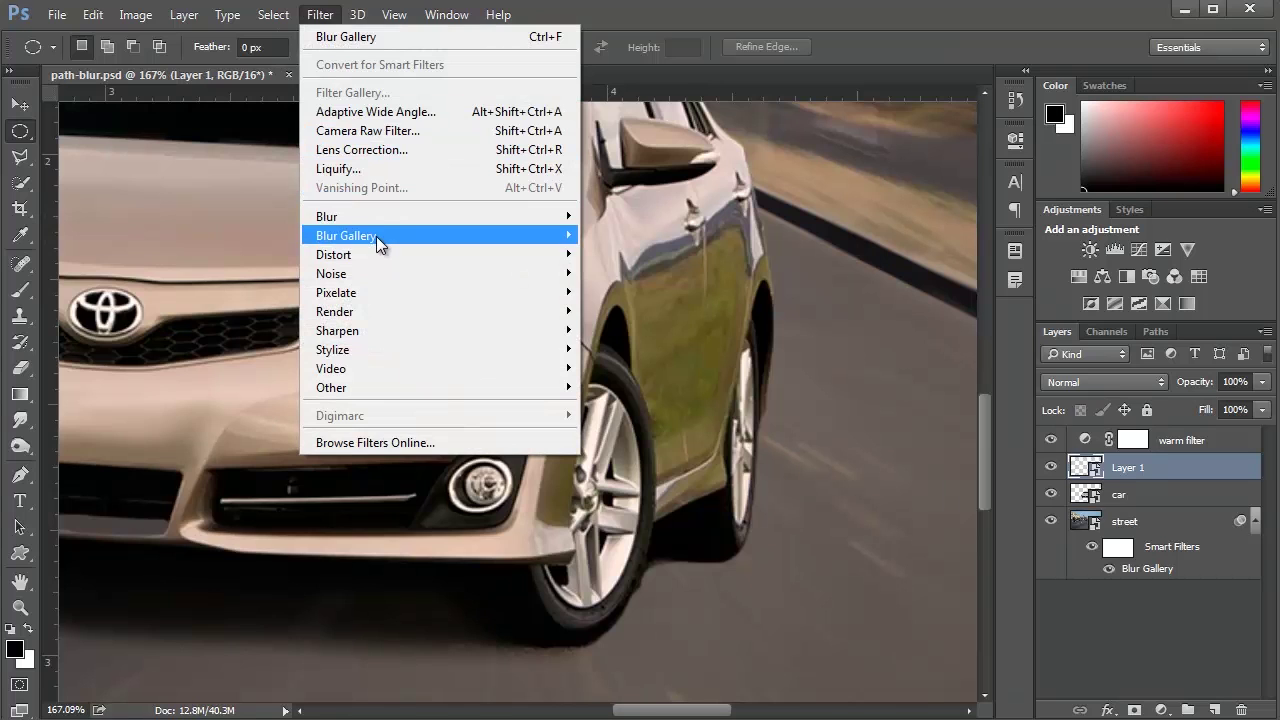
{"action": "mouse_move", "coordinate": [376, 236]}
{"action": "left_click", "coordinate": [628, 314]}
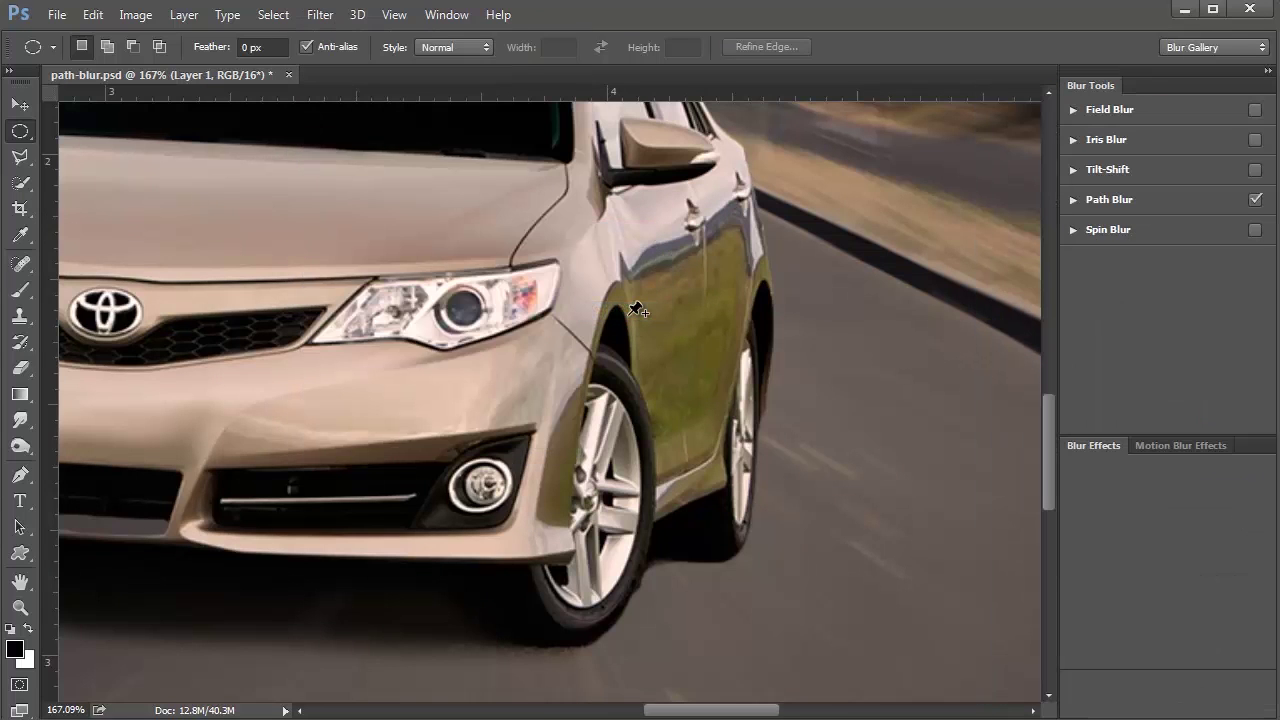
{"action": "scroll", "coordinate": [378, 370], "scroll_direction": "down", "scroll_amount": 4}
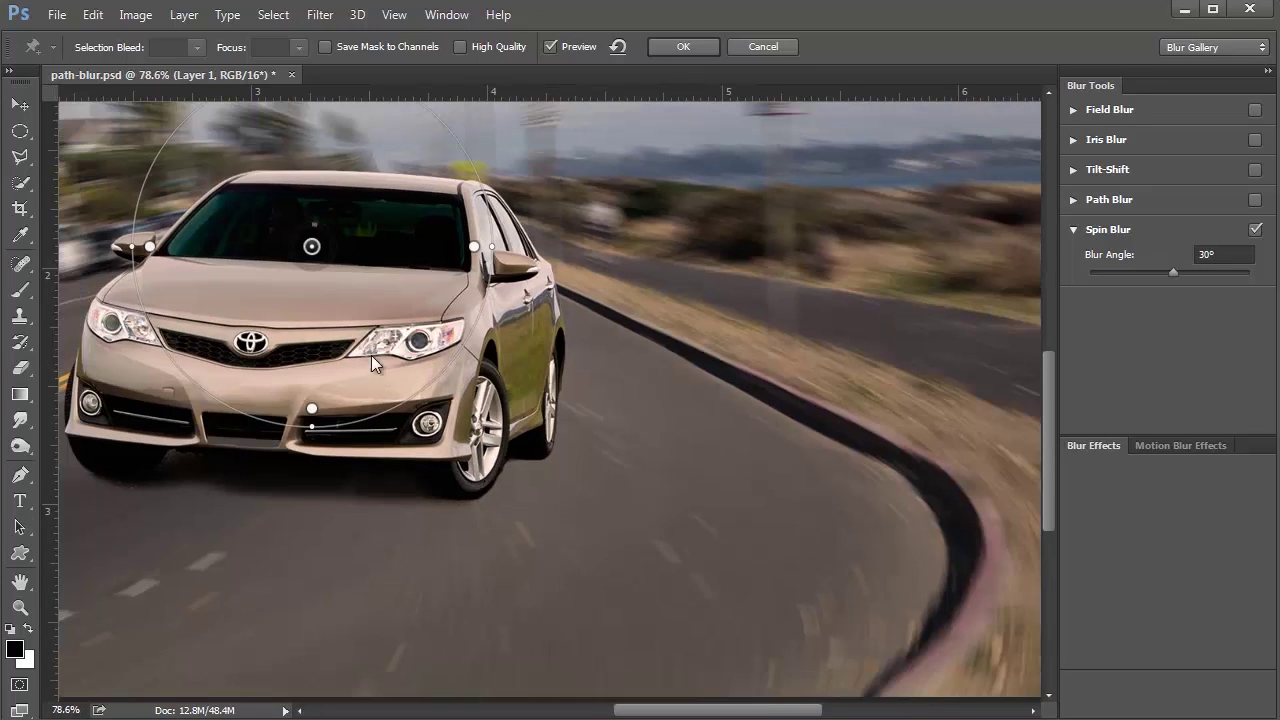
{"action": "left_click_drag", "start_coordinate": [468, 156], "coordinate": [382, 208]}
{"action": "left_click_drag", "start_coordinate": [330, 260], "coordinate": [412, 335]}
{"action": "mouse_move", "coordinate": [467, 422]}
{"action": "left_mouse_down"}
{"action": "mouse_move", "coordinate": [491, 446]}
{"action": "mouse_move", "coordinate": [486, 420]}
{"action": "left_mouse_up"}
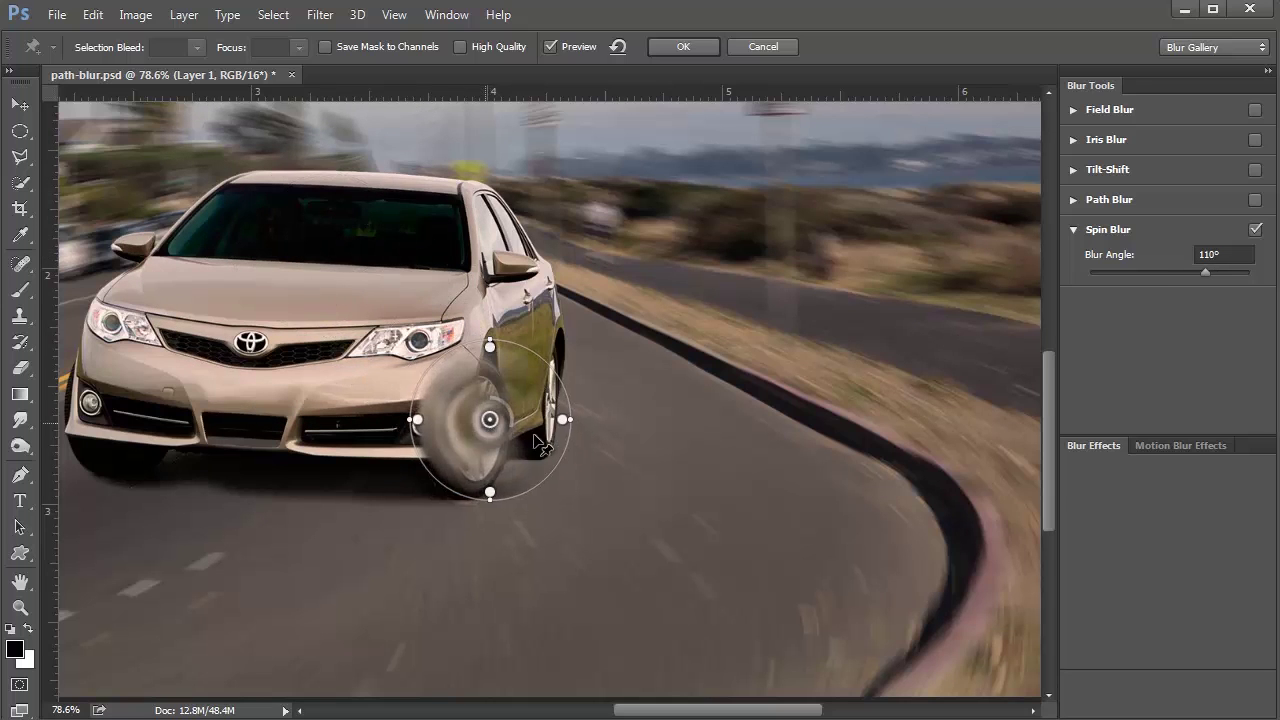
{"action": "left_click_drag", "start_coordinate": [575, 418], "coordinate": [480, 421]}
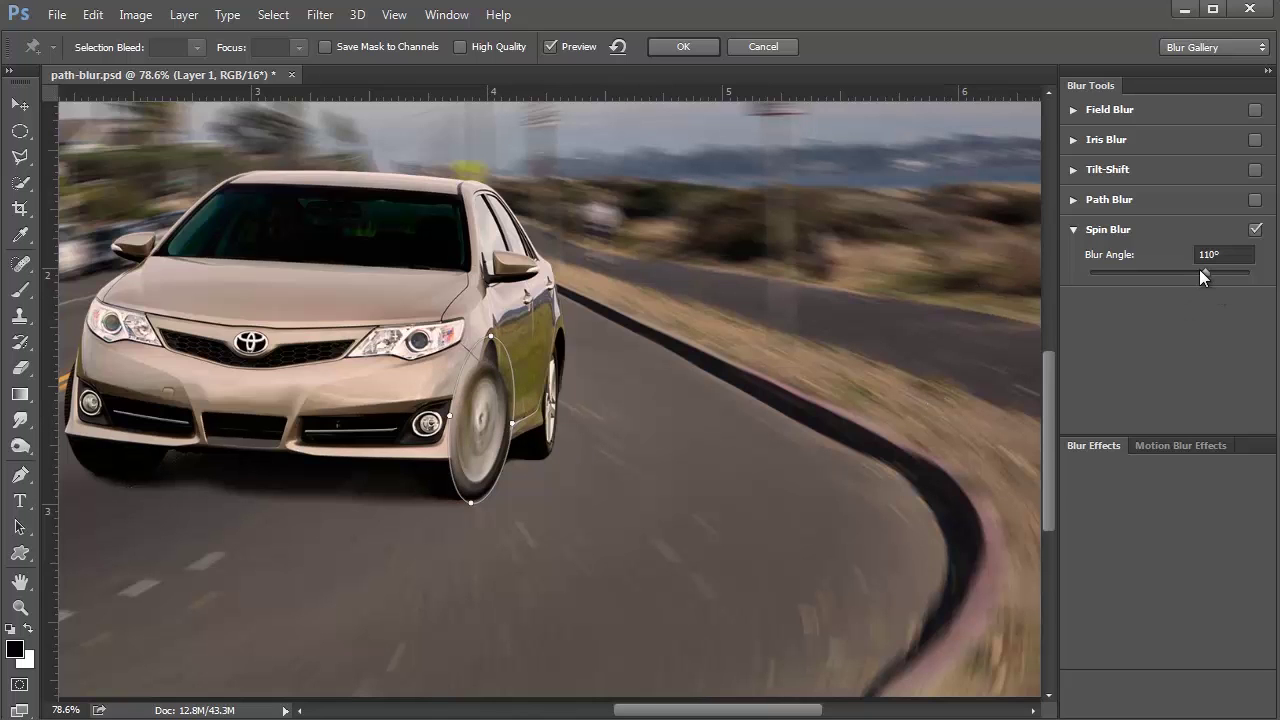
- Reduce the wheel's Spin Blur angle to 62°, re-center the blur ellipse on the tyre, and apply the filter
{"action": "mouse_move", "coordinate": [1203, 272]}
{"action": "left_mouse_down"}
{"action": "mouse_move", "coordinate": [1133, 272]}
{"action": "mouse_move", "coordinate": [1186, 273]}
{"action": "left_mouse_up"}
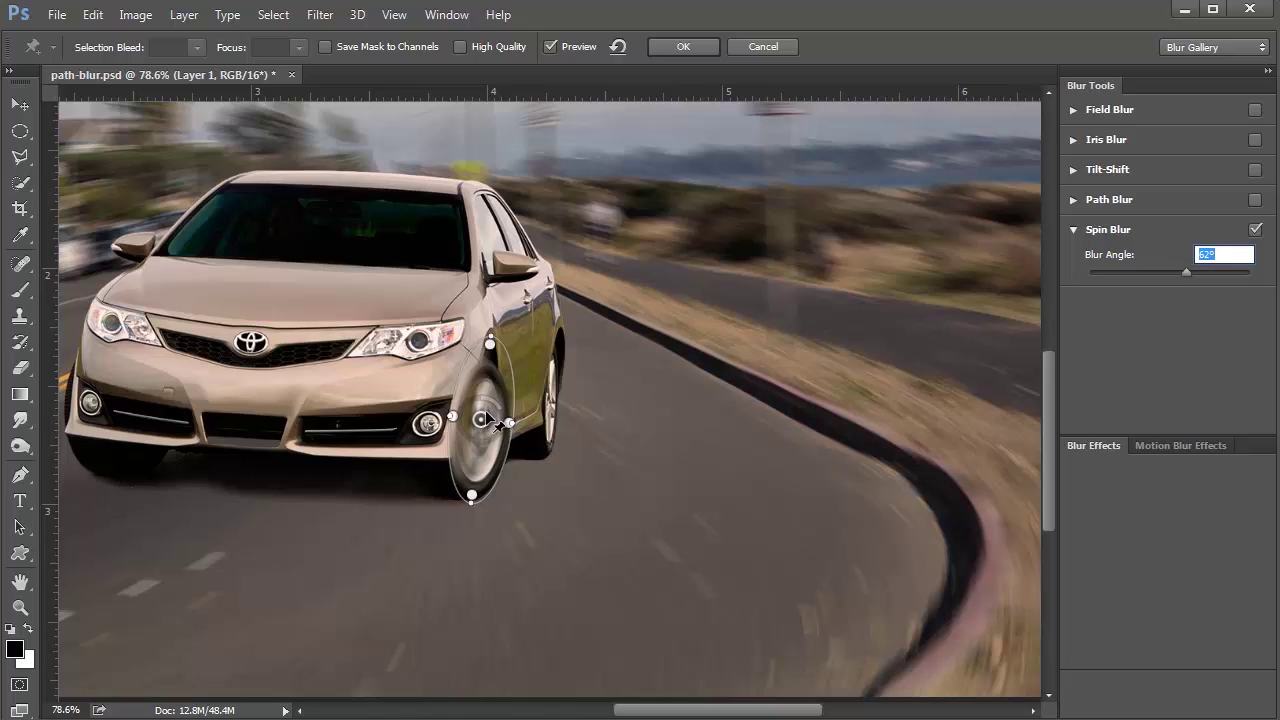
{"action": "left_click_drag", "start_coordinate": [481, 419], "coordinate": [487, 430]}
{"action": "left_click_drag", "start_coordinate": [478, 507], "coordinate": [477, 514]}
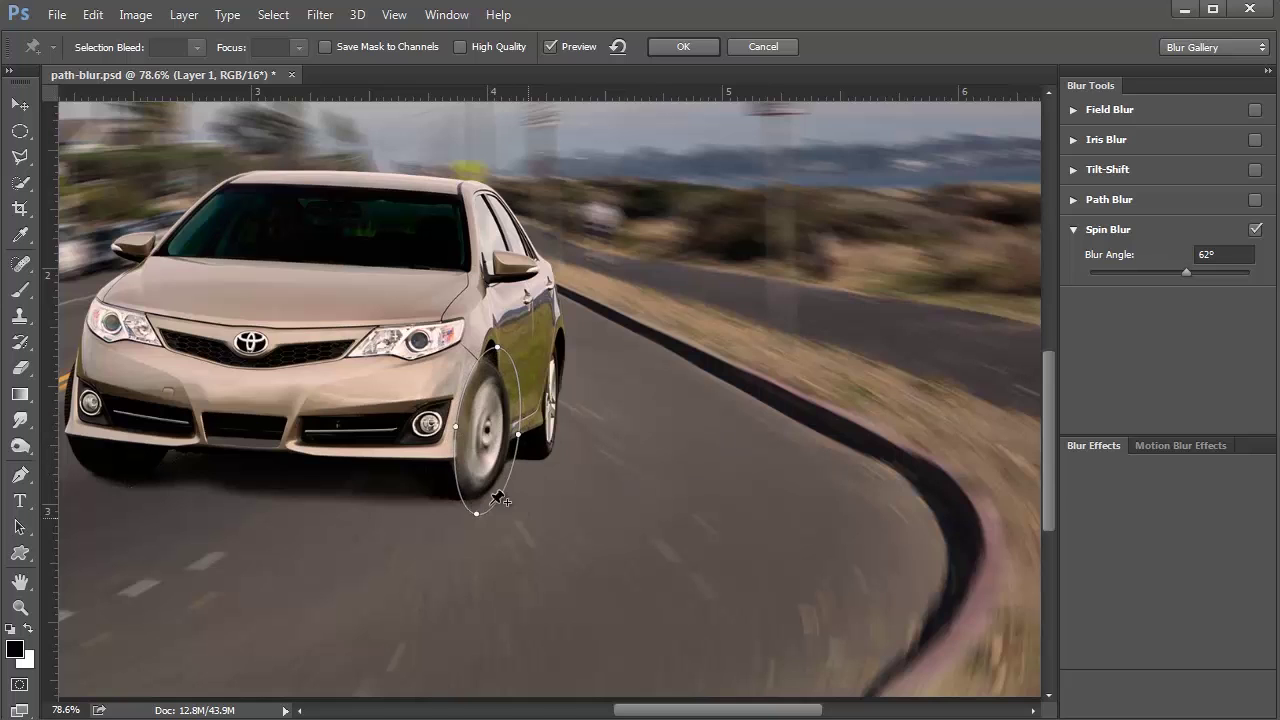
{"action": "left_click", "coordinate": [676, 50]}
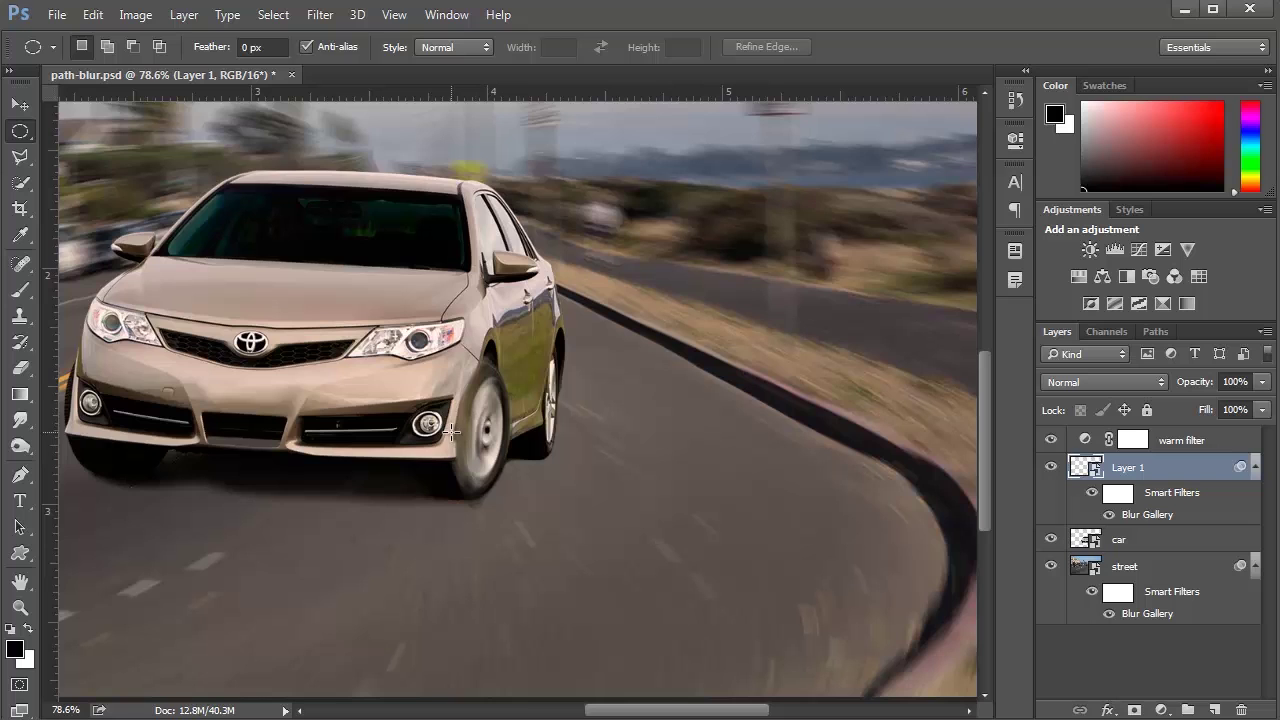
- Add a layer mask to the wheel layer (Layer 1) and set up a 25 px brush at 100% flow
{"action": "scroll", "coordinate": [452, 430], "scroll_direction": "up", "scroll_amount": 5}
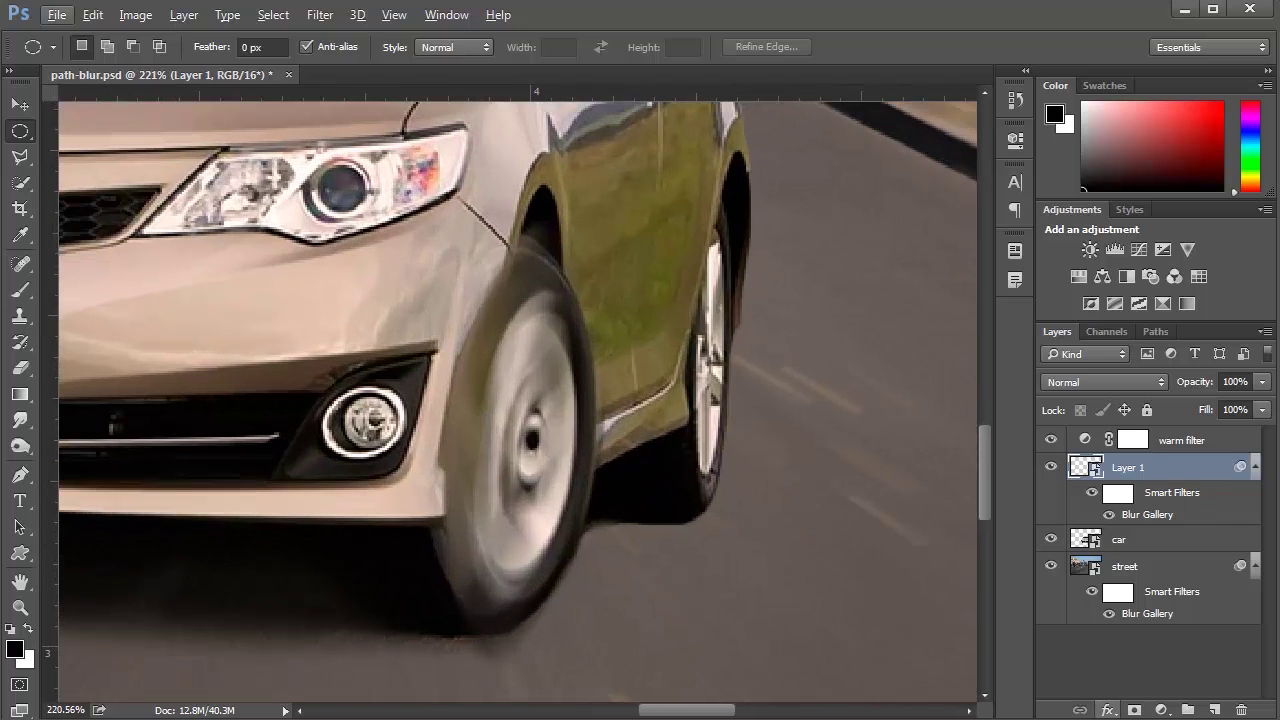
{"action": "left_click", "coordinate": [1132, 710]}
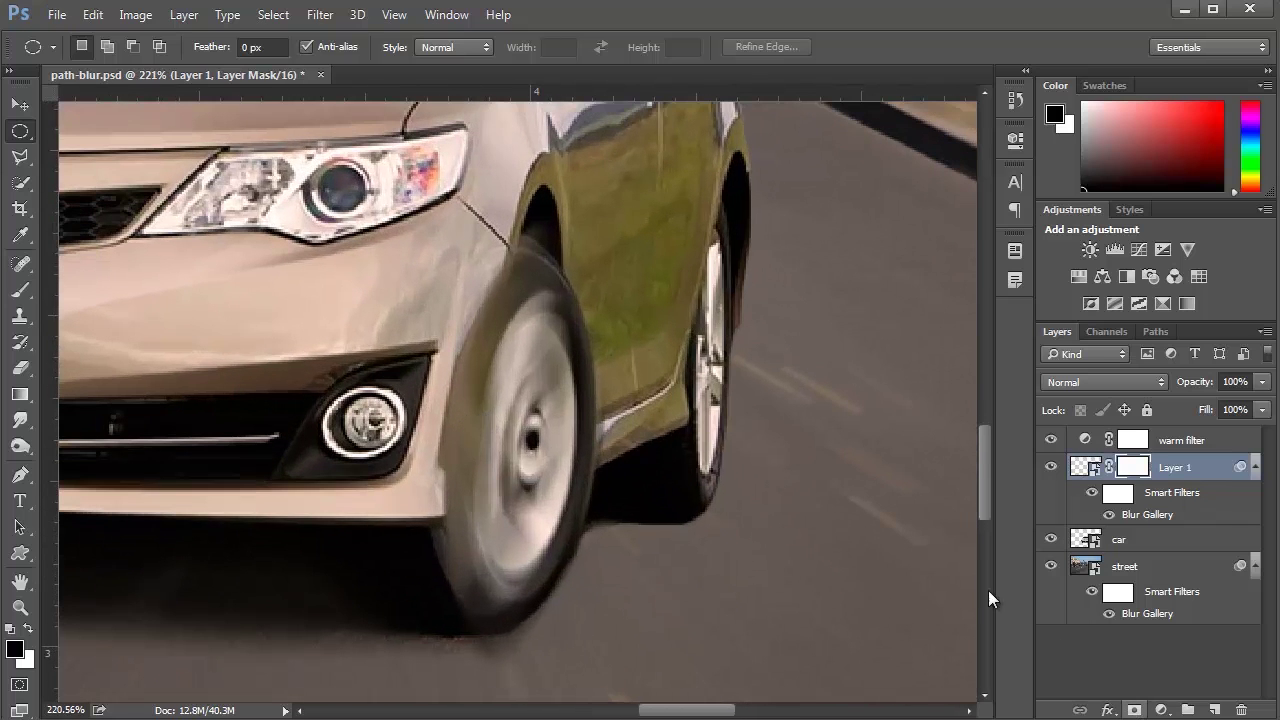
{"action": "left_click", "coordinate": [20, 289]}
{"action": "key", "text": "bracketleft"}
{"action": "key", "text": "bracketleft"}
{"action": "key", "text": "bracketleft"}
{"action": "key", "text": "bracketleft"}
{"action": "key", "text": "bracketleft"}
{"action": "key", "text": "bracketleft"}
{"action": "key", "text": "bracketleft"}
{"action": "key", "text": "bracketleft"}
{"action": "key", "text": "bracketleft"}
{"action": "key", "text": "bracketleft"}
{"action": "key", "text": "bracketleft"}
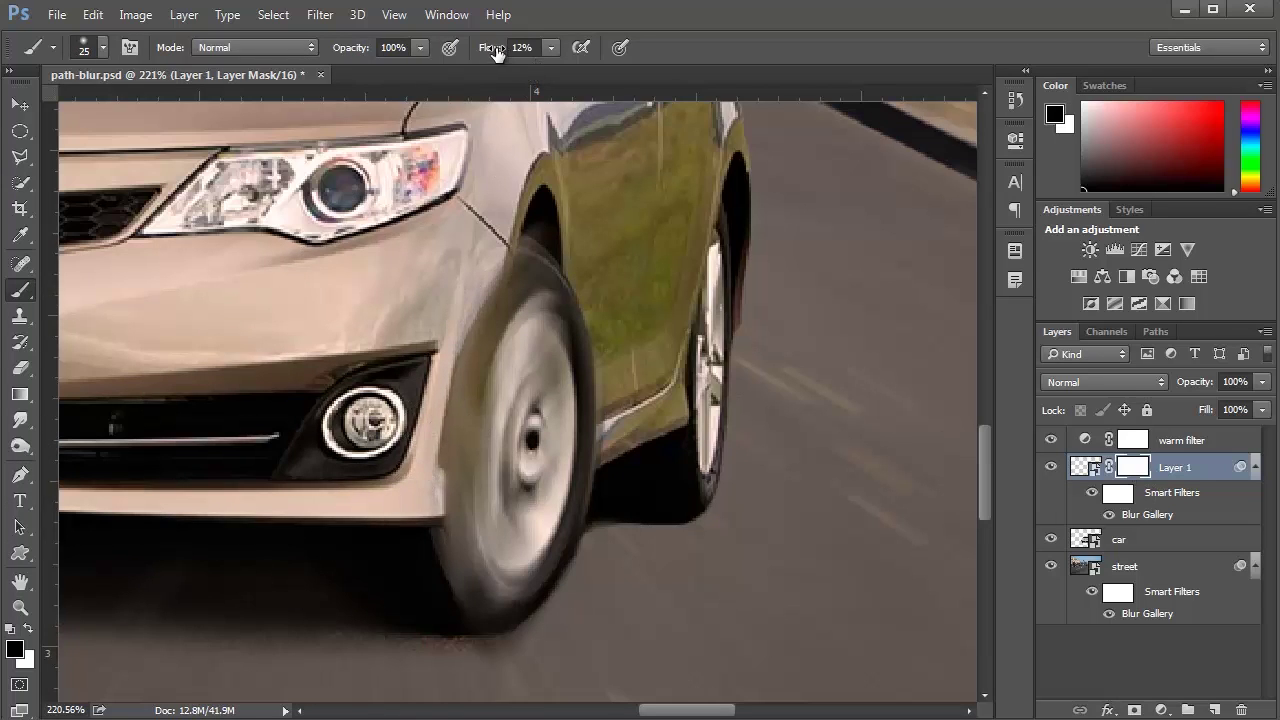
{"action": "mouse_move", "coordinate": [549, 47]}
{"action": "left_mouse_down"}
{"action": "mouse_move", "coordinate": [548, 67]}
{"action": "mouse_move", "coordinate": [646, 70]}
{"action": "left_mouse_up"}
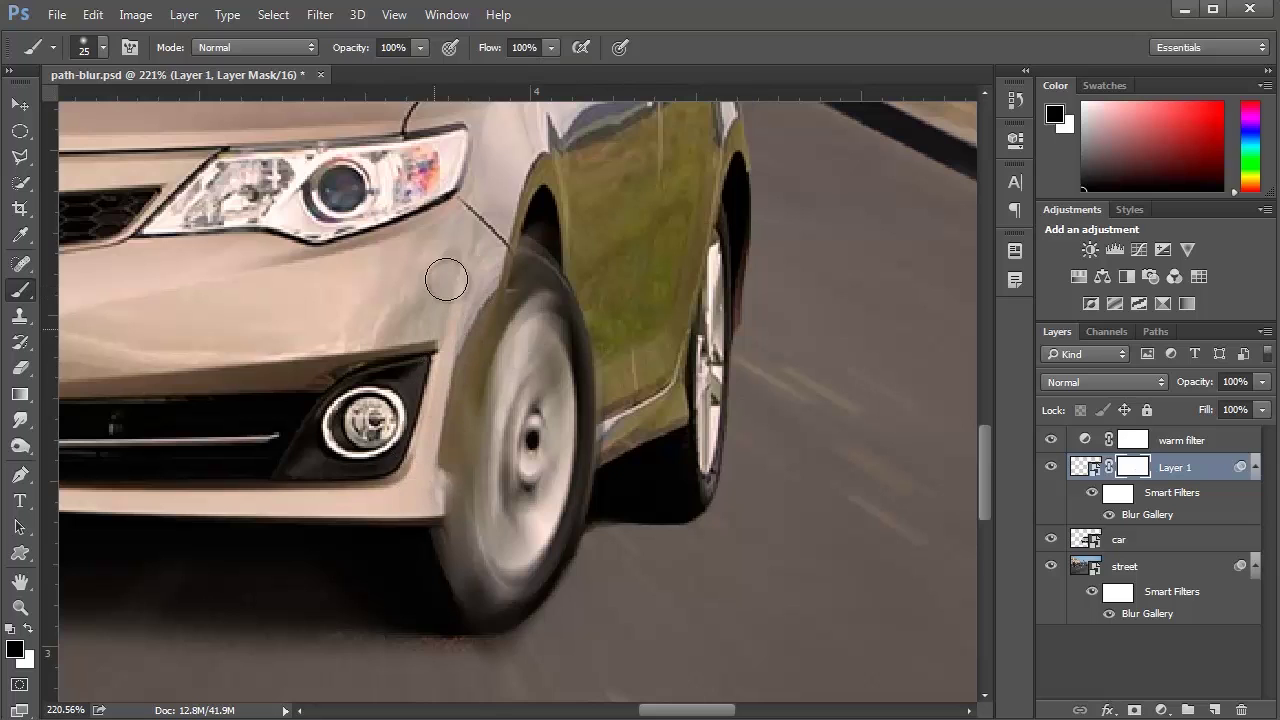
- Paint black on the wheel layer's mask to hide the blurred spill over the bumper and fender edge beside the wheel
{"action": "mouse_move", "coordinate": [462, 337]}
{"action": "left_mouse_down"}
{"action": "mouse_move", "coordinate": [434, 488]}
{"action": "mouse_move", "coordinate": [480, 267]}
{"action": "mouse_move", "coordinate": [454, 342]}
{"action": "mouse_move", "coordinate": [471, 342]}
{"action": "mouse_move", "coordinate": [454, 449]}
{"action": "mouse_move", "coordinate": [433, 495]}
{"action": "mouse_move", "coordinate": [521, 444]}
{"action": "mouse_move", "coordinate": [477, 490]}
{"action": "mouse_move", "coordinate": [436, 497]}
{"action": "mouse_move", "coordinate": [465, 501]}
{"action": "mouse_move", "coordinate": [460, 338]}
{"action": "mouse_move", "coordinate": [480, 339]}
{"action": "mouse_move", "coordinate": [455, 362]}
{"action": "mouse_move", "coordinate": [455, 262]}
{"action": "mouse_move", "coordinate": [504, 339]}
{"action": "mouse_move", "coordinate": [530, 327]}
{"action": "mouse_move", "coordinate": [533, 279]}
{"action": "mouse_move", "coordinate": [525, 495]}
{"action": "mouse_move", "coordinate": [509, 458]}
{"action": "mouse_move", "coordinate": [521, 389]}
{"action": "mouse_move", "coordinate": [506, 452]}
{"action": "mouse_move", "coordinate": [515, 542]}
{"action": "mouse_move", "coordinate": [428, 553]}
{"action": "left_mouse_up"}
{"action": "key", "text": "x"}
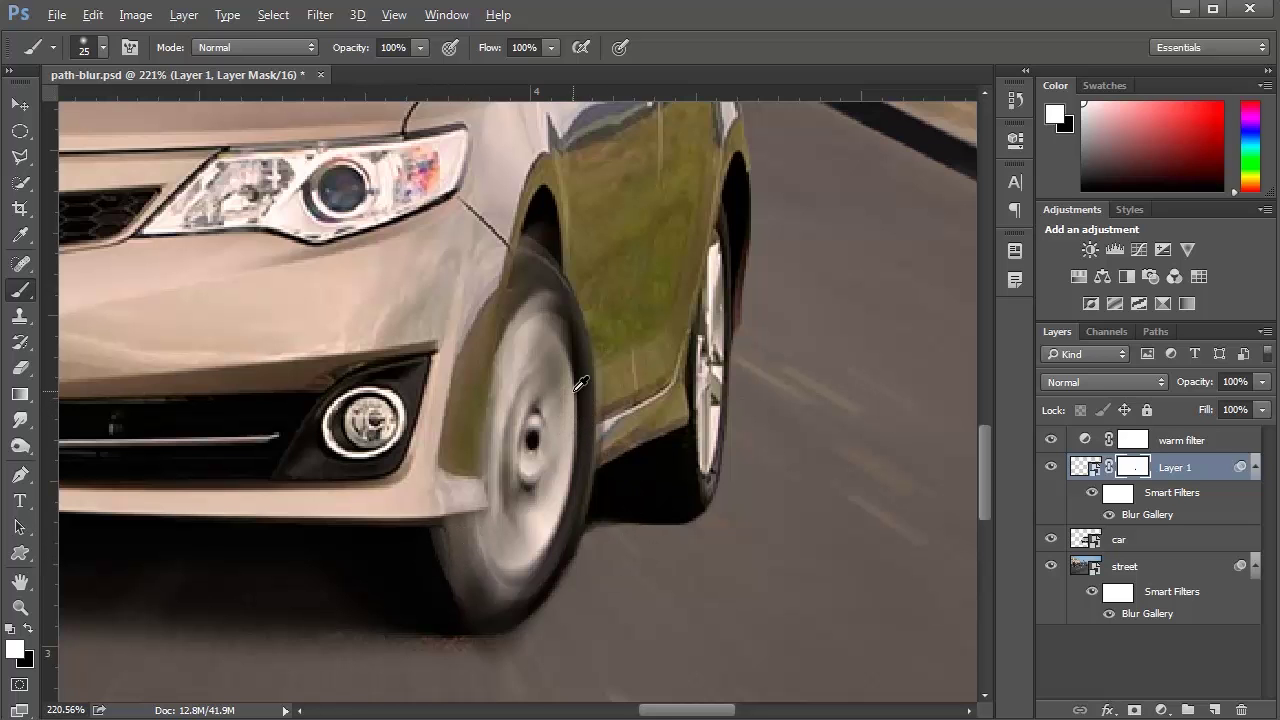
{"action": "scroll", "coordinate": [569, 414], "scroll_direction": "down", "scroll_amount": 5}
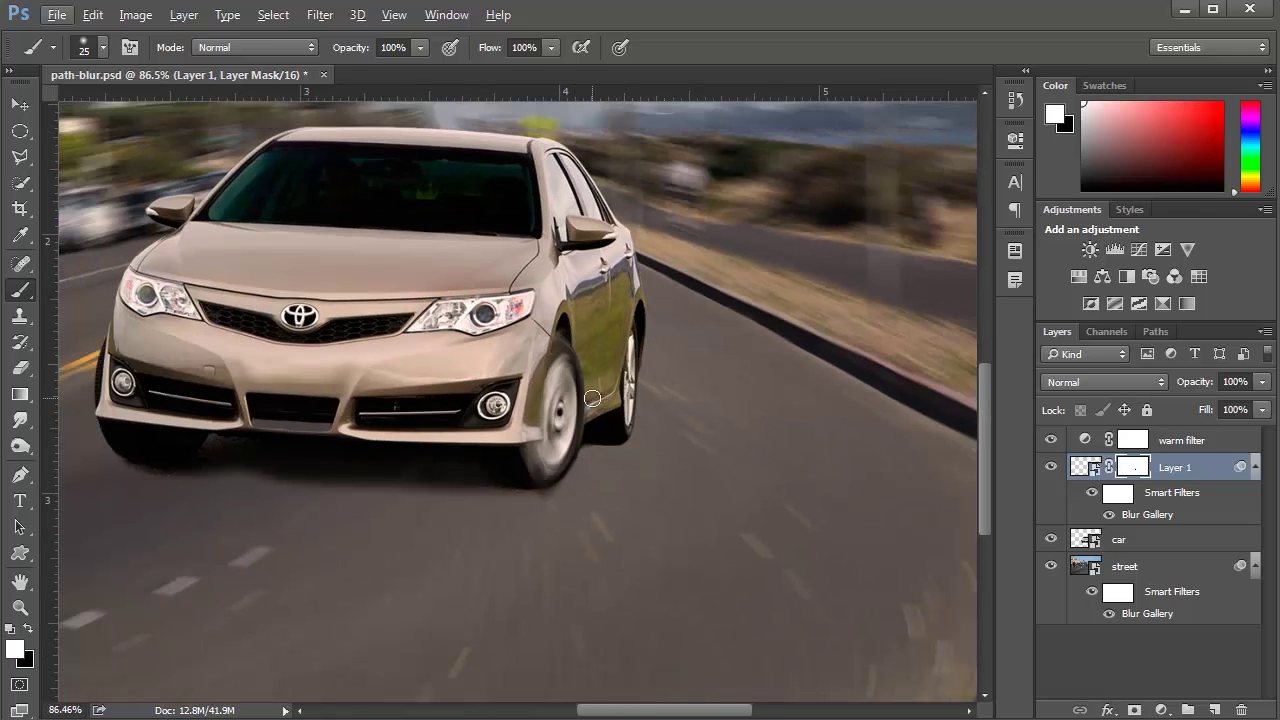
{"action": "scroll", "coordinate": [502, 323], "scroll_direction": "down", "scroll_amount": 3}
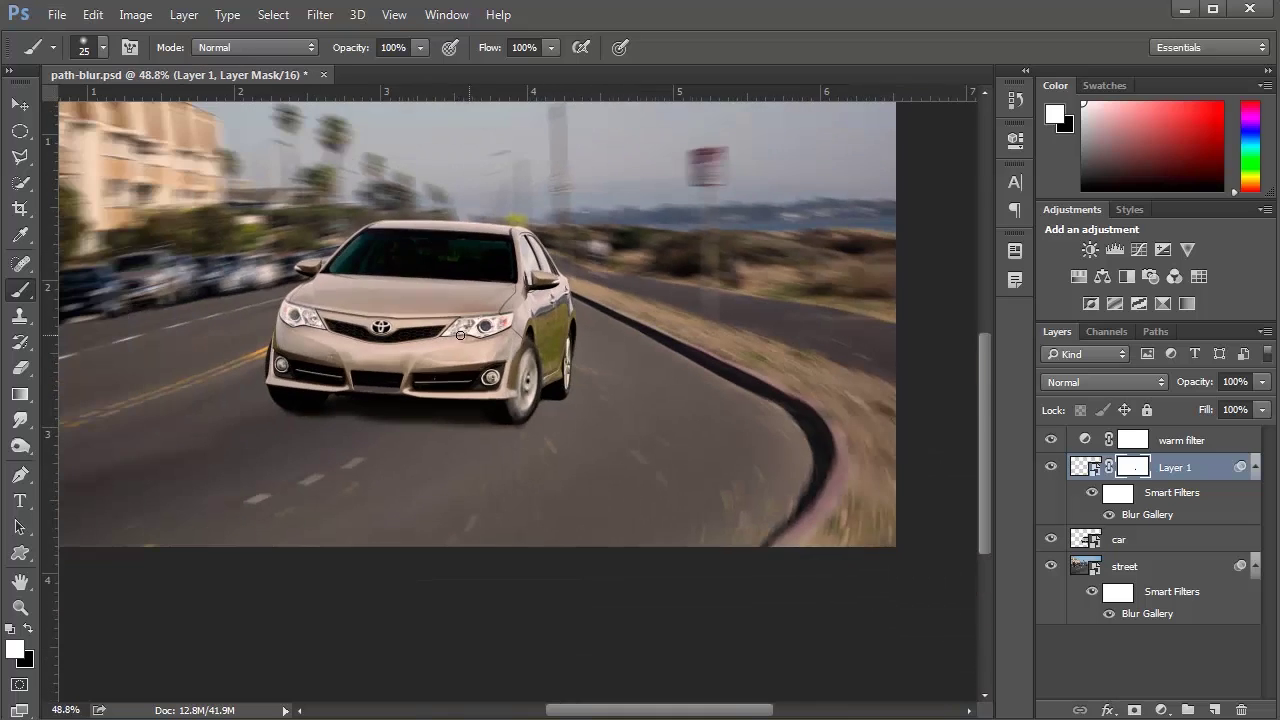
- Check the car layer by toggling its visibility, and start a Path Blur on it with a curved path from roof to front bumper
{"action": "left_click", "coordinate": [1070, 545]}
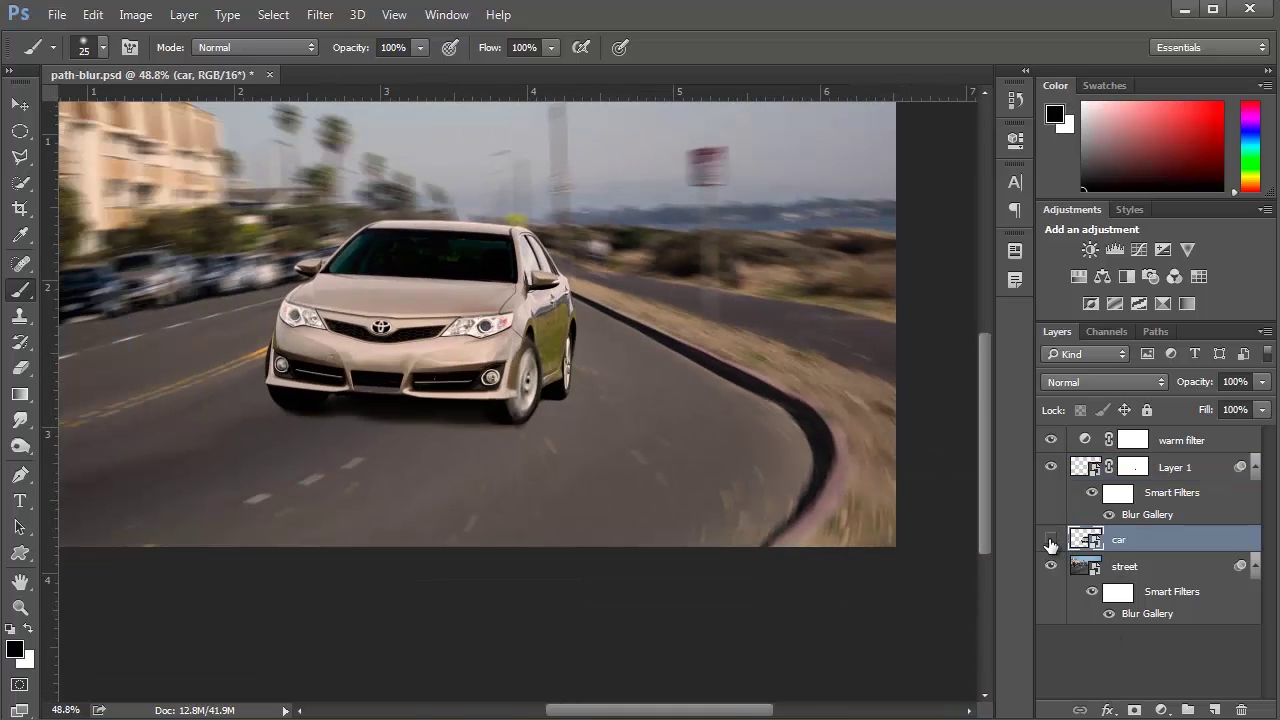
{"action": "left_click", "coordinate": [1050, 540]}
{"action": "left_click", "coordinate": [1050, 540]}
{"action": "left_click", "coordinate": [320, 14]}
{"action": "mouse_move", "coordinate": [415, 235]}
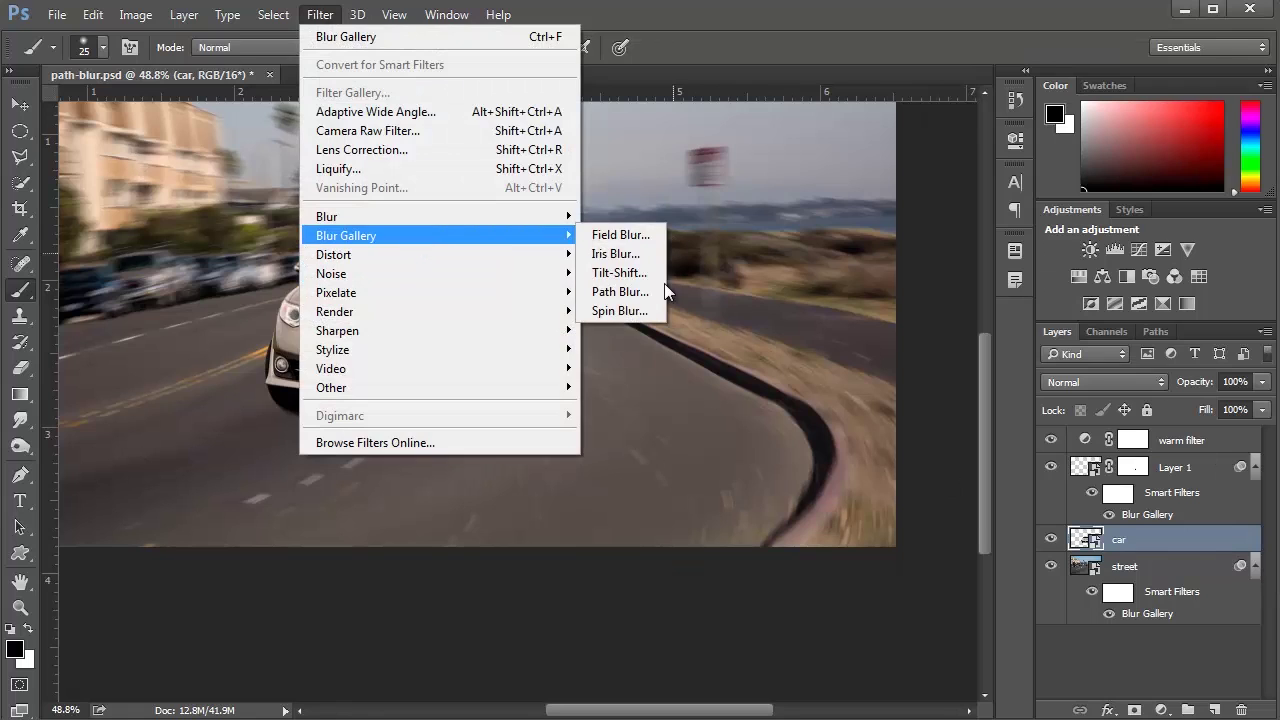
{"action": "left_click", "coordinate": [605, 292]}
{"action": "left_click_drag", "start_coordinate": [625, 402], "coordinate": [473, 516]}
{"action": "left_click_drag", "start_coordinate": [549, 401], "coordinate": [612, 358]}
{"action": "left_click_drag", "start_coordinate": [540, 436], "coordinate": [605, 447]}
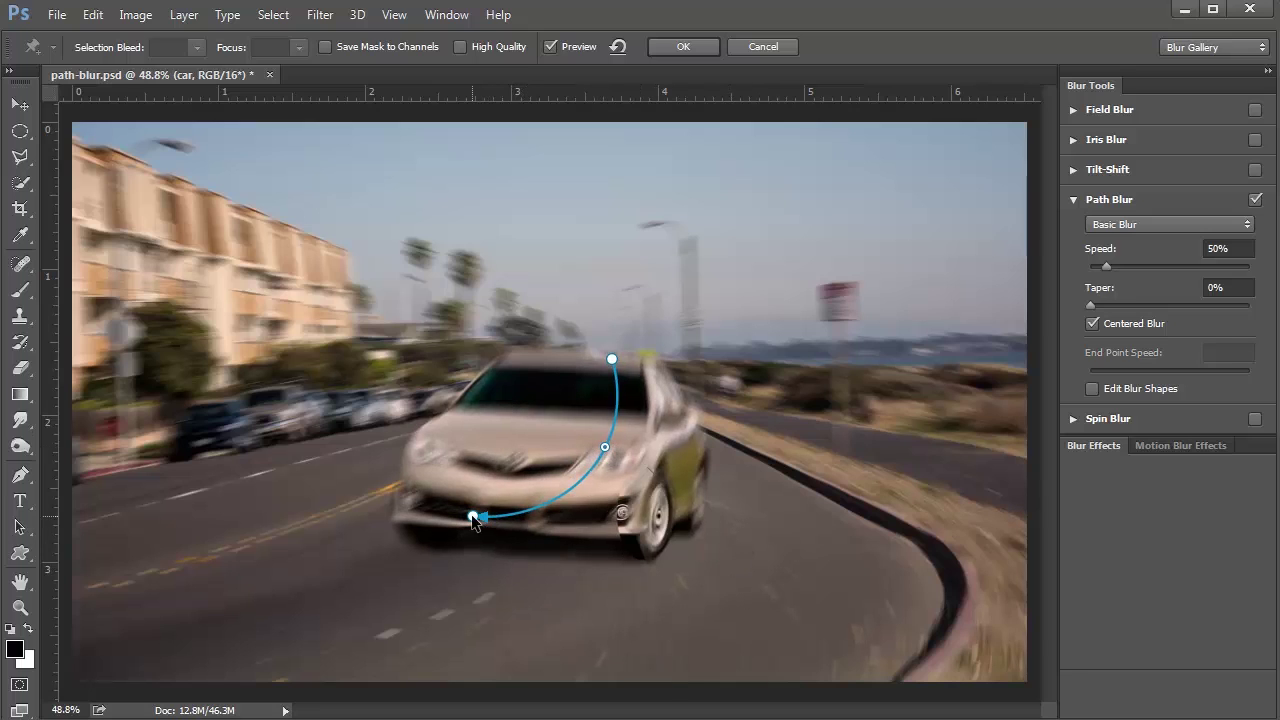
- Extend the car's blur path below the bumper and above the roof, set the End Point Speed to 6 px, and apply the filter
{"action": "left_click_drag", "start_coordinate": [473, 518], "coordinate": [495, 546]}
{"action": "mouse_move", "coordinate": [604, 447]}
{"action": "left_mouse_down"}
{"action": "mouse_move", "coordinate": [576, 442]}
{"action": "mouse_move", "coordinate": [597, 441]}
{"action": "left_mouse_up"}
{"action": "left_click_drag", "start_coordinate": [612, 358], "coordinate": [613, 345]}
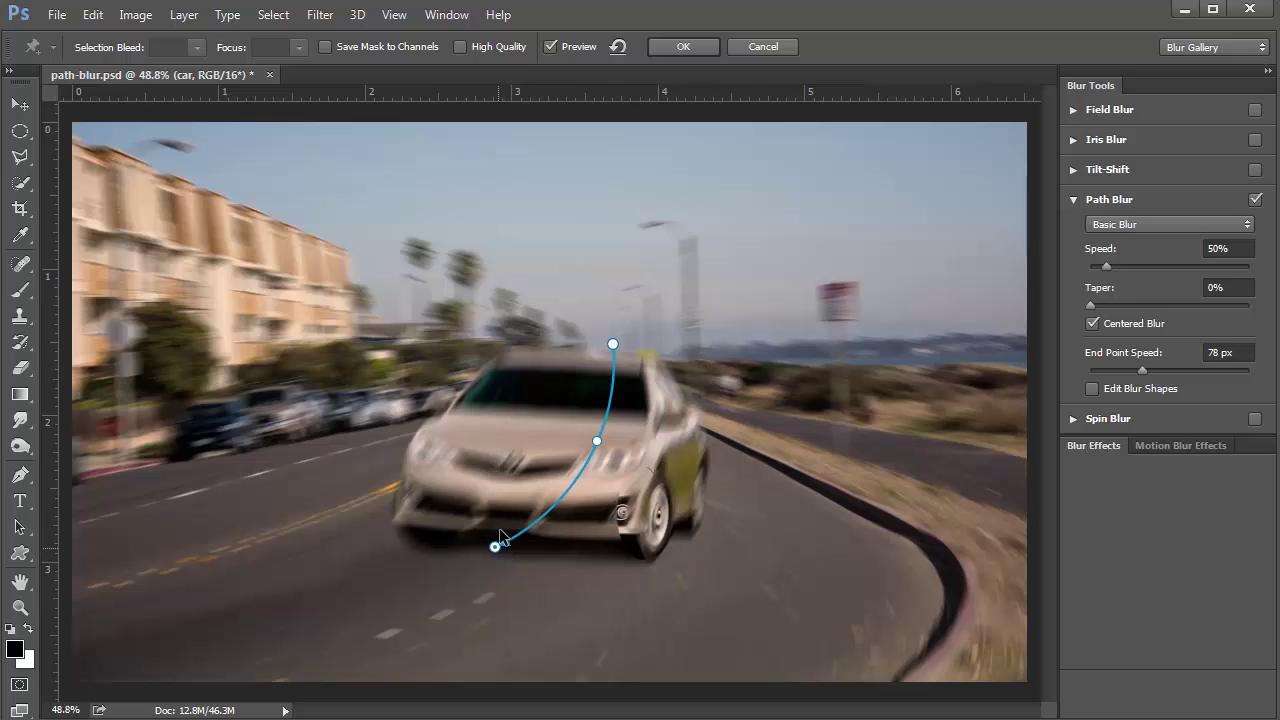
{"action": "left_click_drag", "start_coordinate": [1137, 369], "coordinate": [1104, 373]}
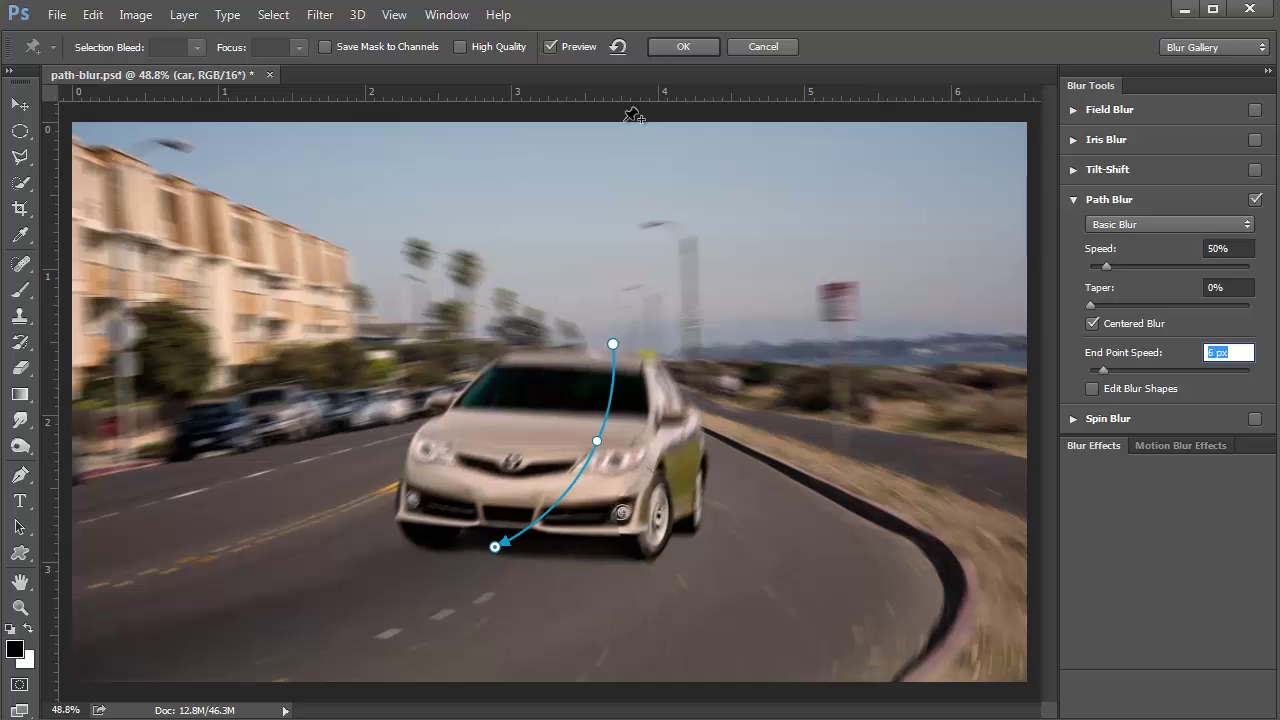
{"action": "left_click", "coordinate": [683, 47]}
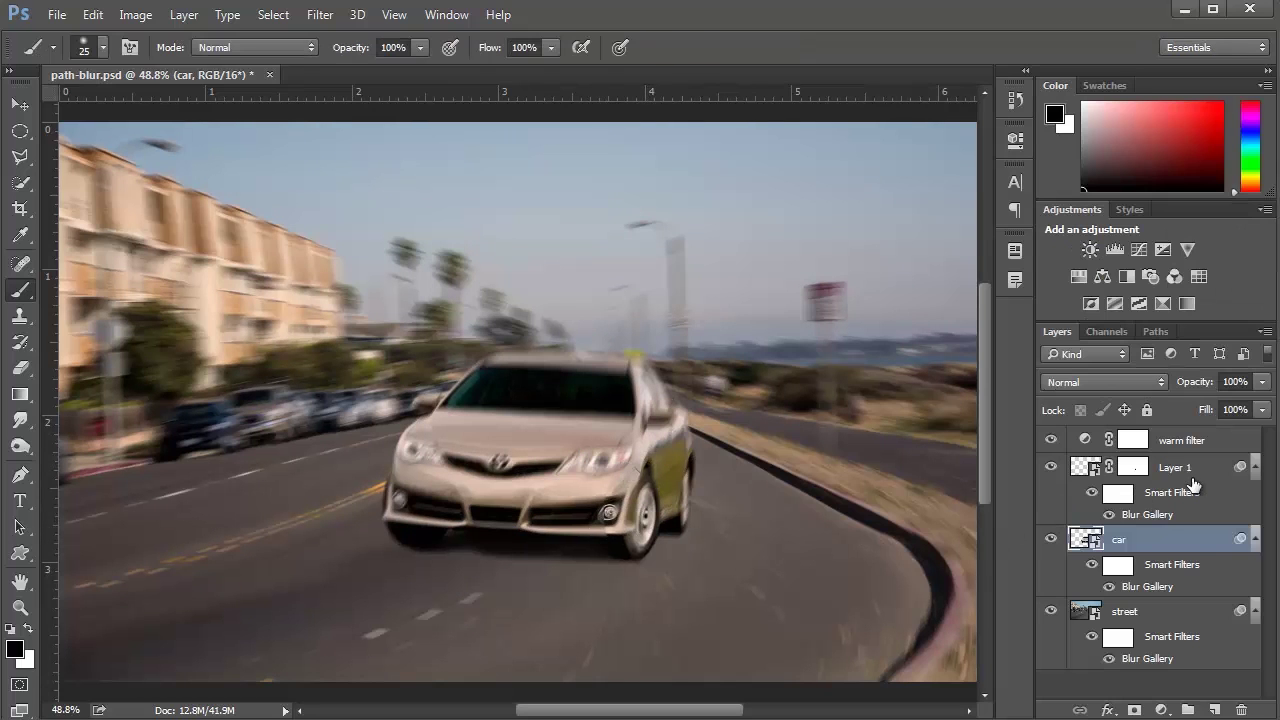
- Paint black on Layer 1's mask to hide the unblurred fog light and bumper area around the wheel copy
{"action": "left_click", "coordinate": [1192, 483]}
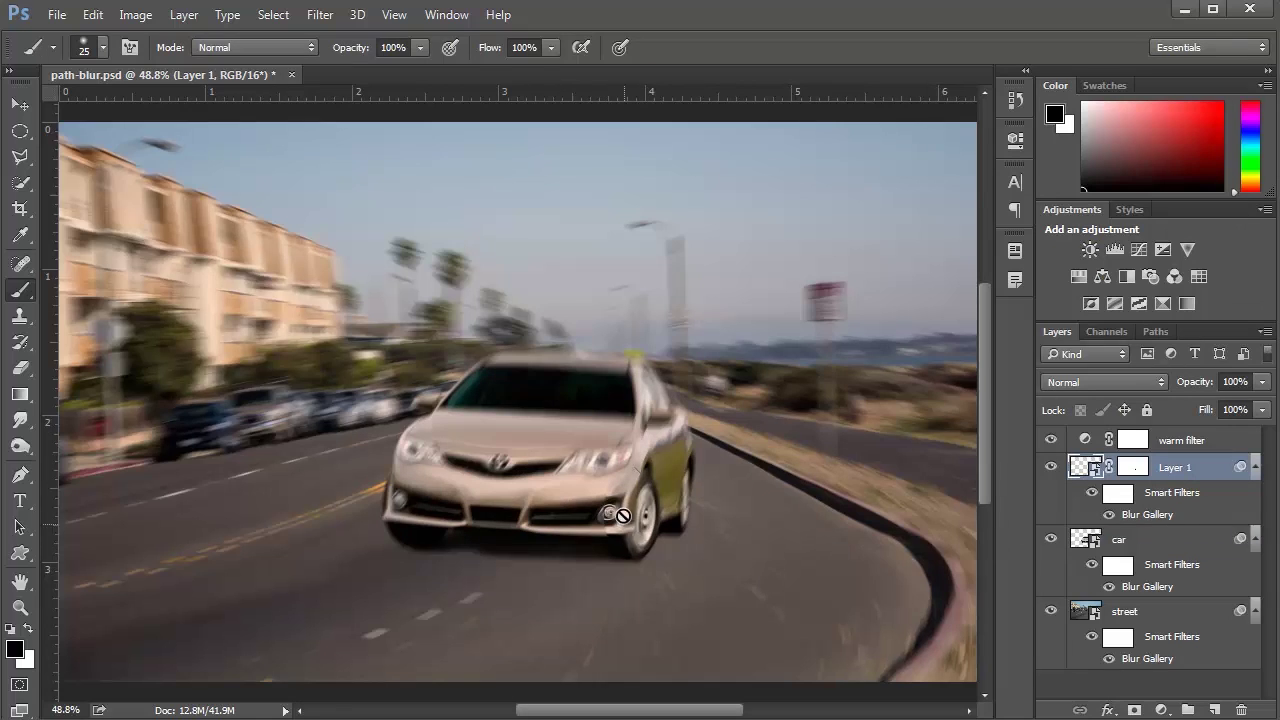
{"action": "scroll", "coordinate": [634, 507], "scroll_direction": "up", "scroll_amount": 5}
{"action": "key", "text": "x"}
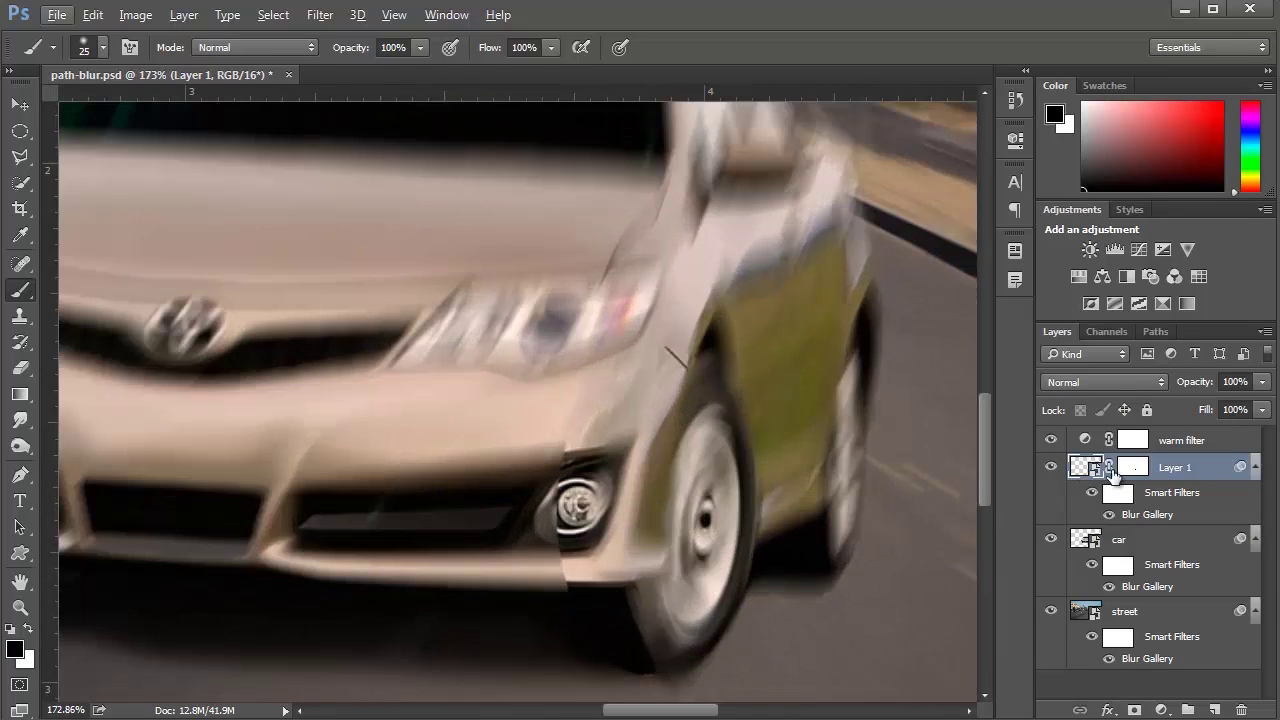
{"action": "left_click", "coordinate": [1133, 467]}
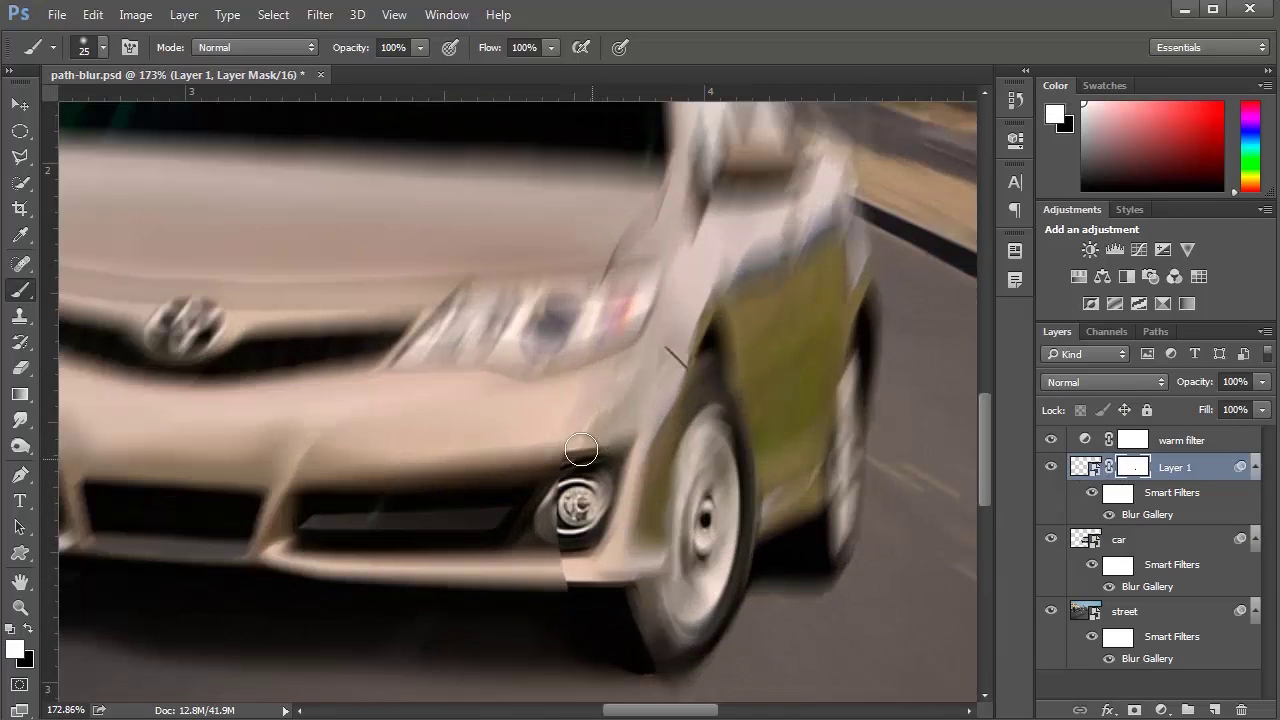
{"action": "mouse_move", "coordinate": [573, 537]}
{"action": "left_mouse_down"}
{"action": "mouse_move", "coordinate": [583, 625]}
{"action": "mouse_move", "coordinate": [565, 571]}
{"action": "mouse_move", "coordinate": [580, 500]}
{"action": "left_mouse_up"}
{"action": "key", "text": "x"}
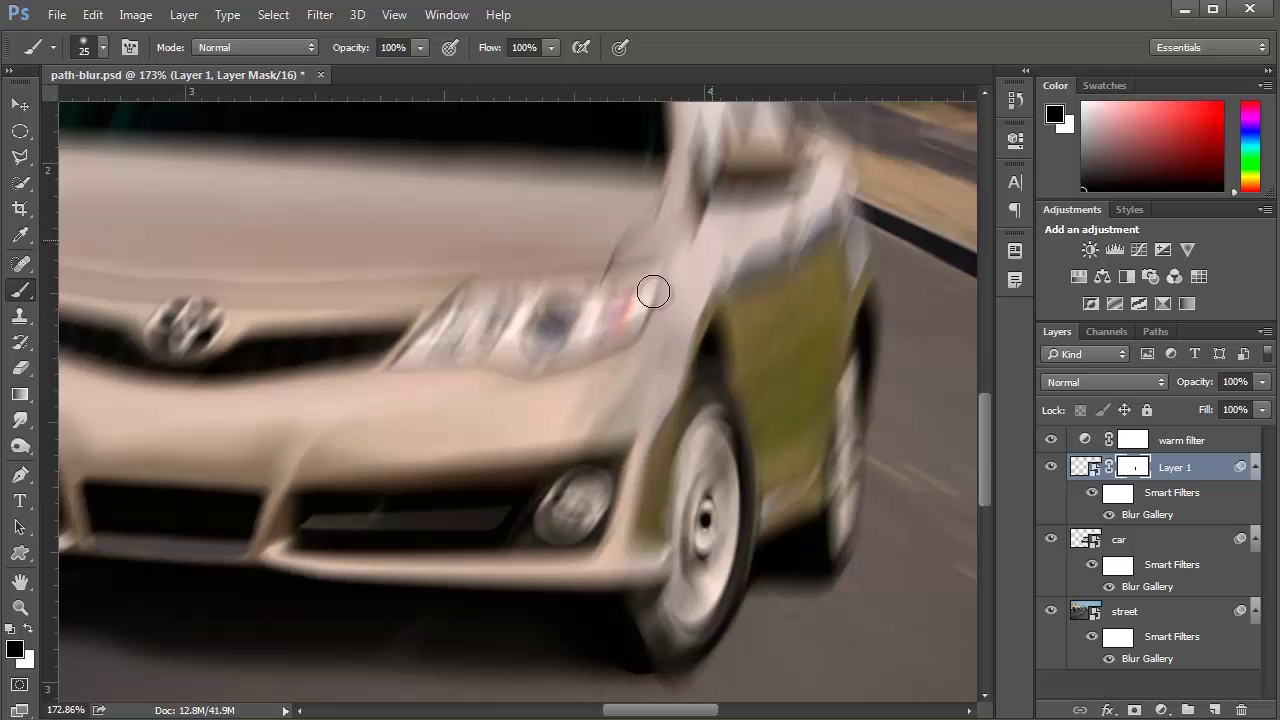
{"action": "scroll", "coordinate": [529, 371], "scroll_direction": "down", "scroll_amount": 5}
{"action": "scroll", "coordinate": [537, 366], "scroll_direction": "down", "scroll_amount": 4}
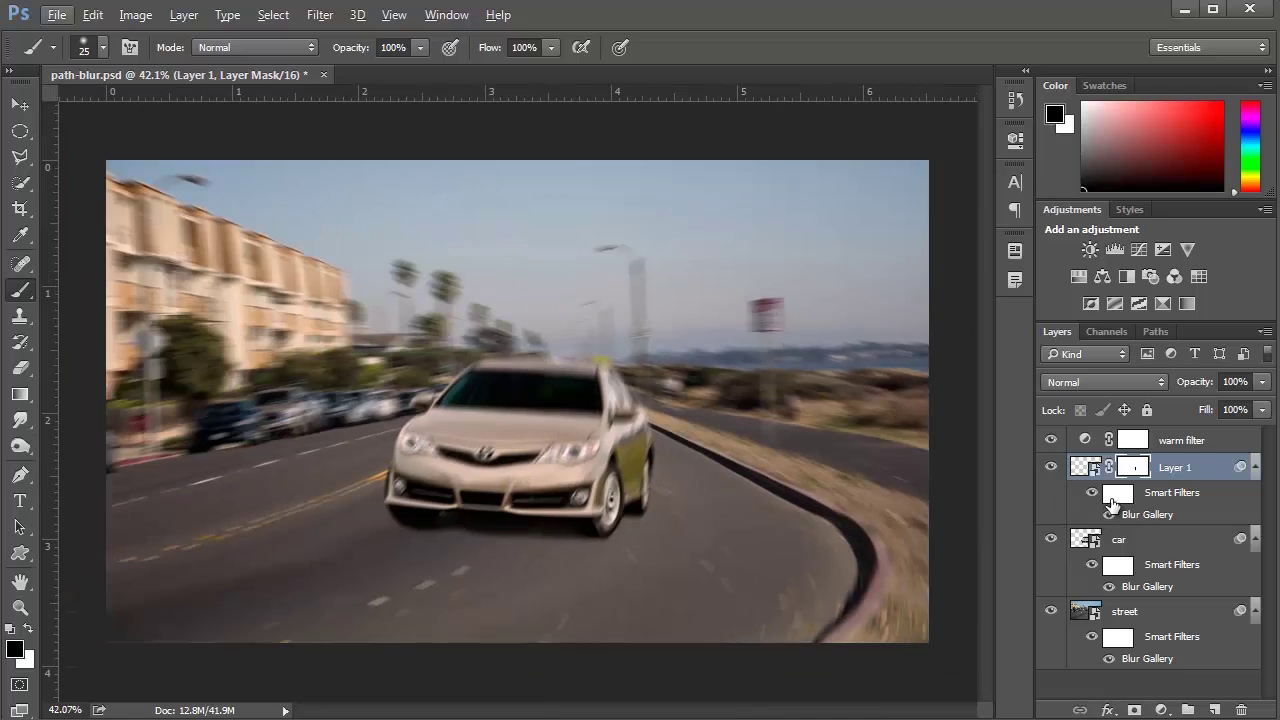
- Paint black across the car's front on Layer 1's Smart Filter mask with an 80 px brush and toggle the filters to compare
{"action": "left_click", "coordinate": [1128, 495]}
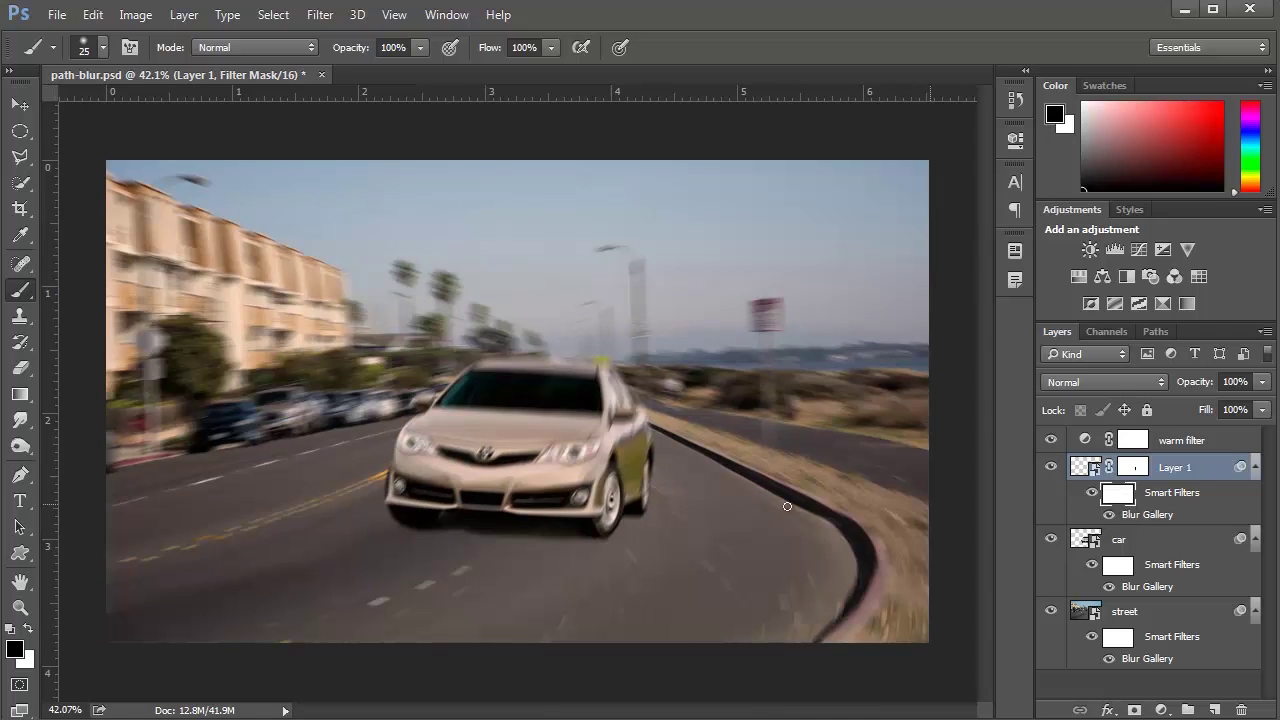
{"action": "key", "text": "bracketright"}
{"action": "key", "text": "bracketright"}
{"action": "key", "text": "bracketright"}
{"action": "mouse_move", "coordinate": [493, 452]}
{"action": "left_mouse_down"}
{"action": "mouse_move", "coordinate": [411, 451]}
{"action": "mouse_move", "coordinate": [592, 464]}
{"action": "left_mouse_up"}
{"action": "left_click", "coordinate": [1091, 494]}
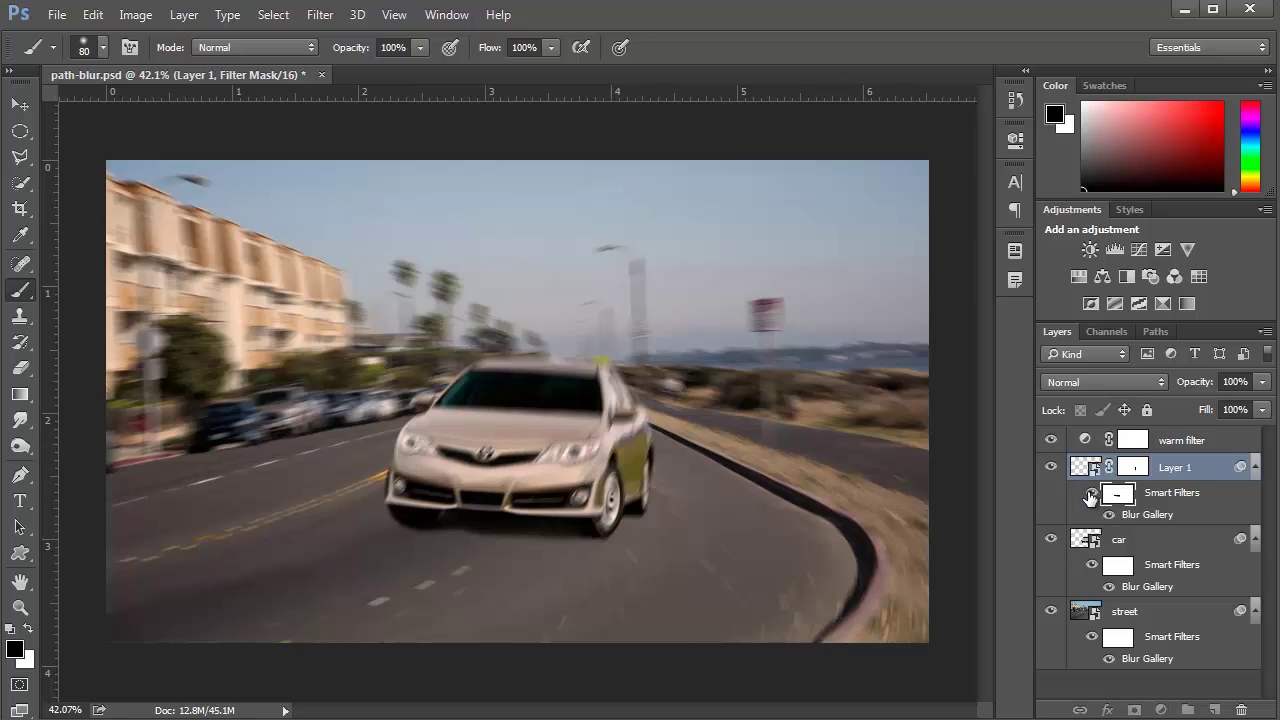
{"action": "left_click", "coordinate": [1094, 493]}
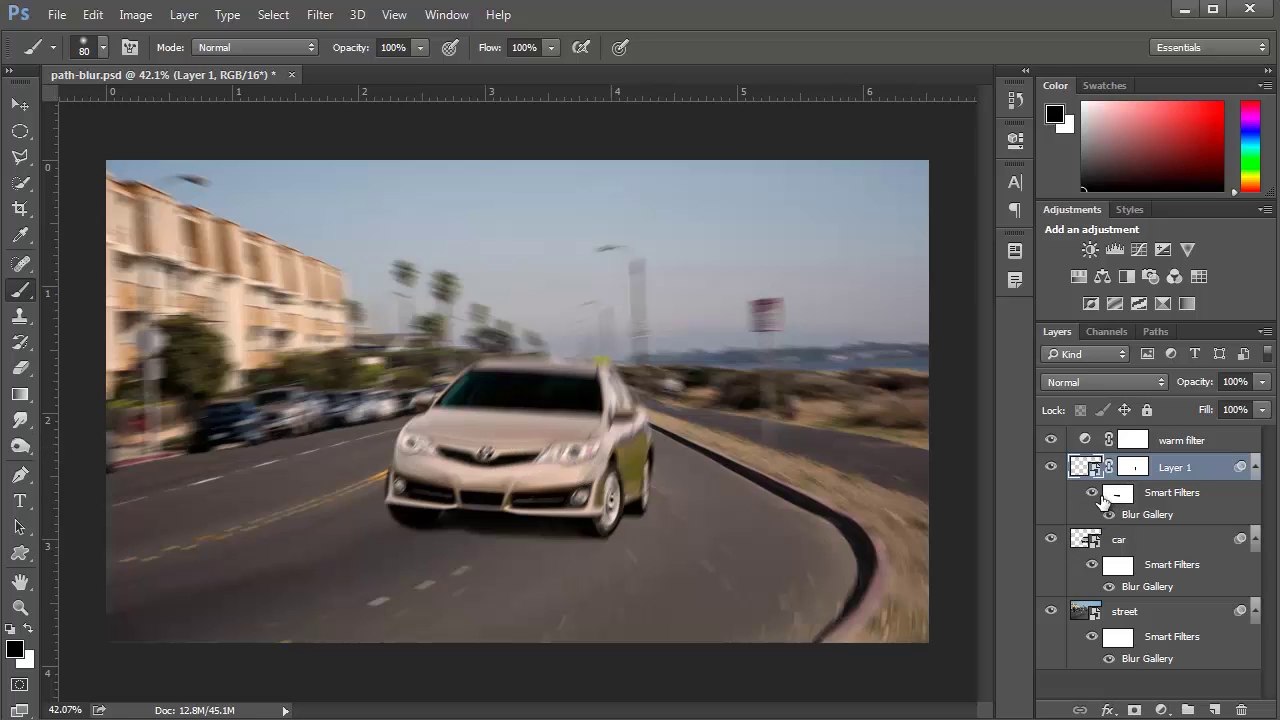
{"action": "left_click", "coordinate": [1117, 494]}
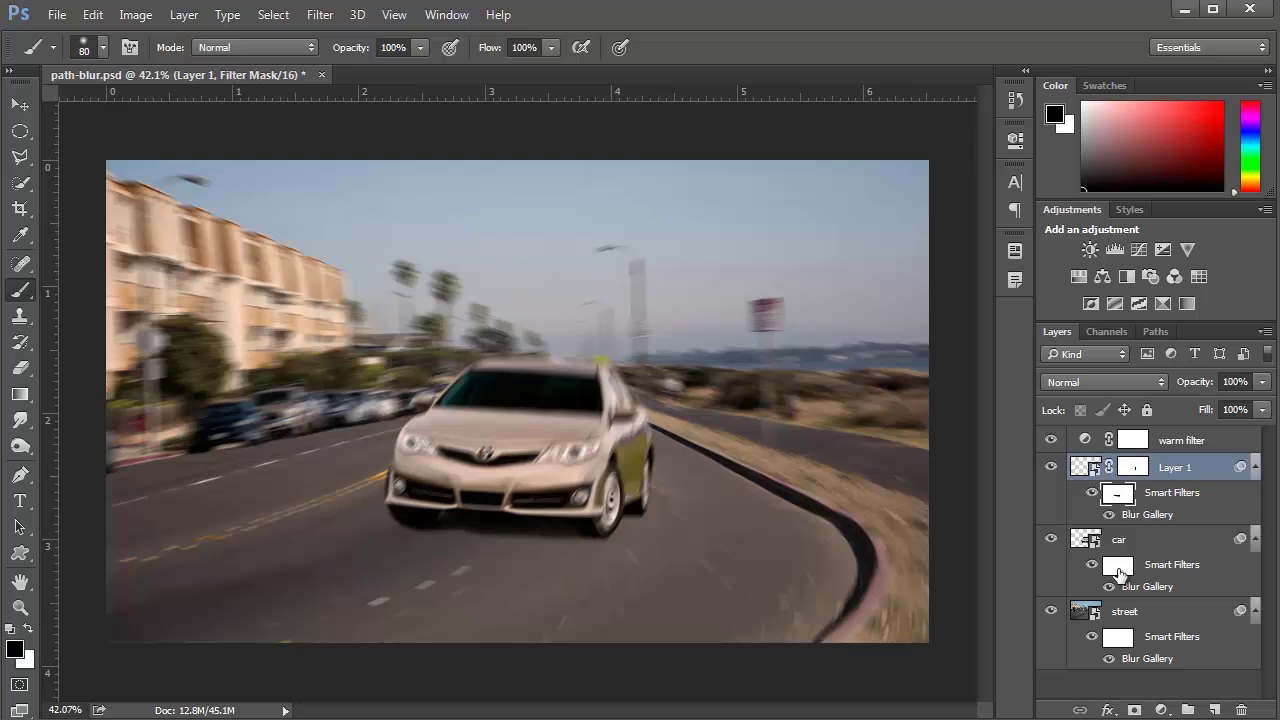
- Target the car layer's Smart Filter mask and enlarge the brush to 150 px
{"action": "left_click", "coordinate": [1120, 571]}
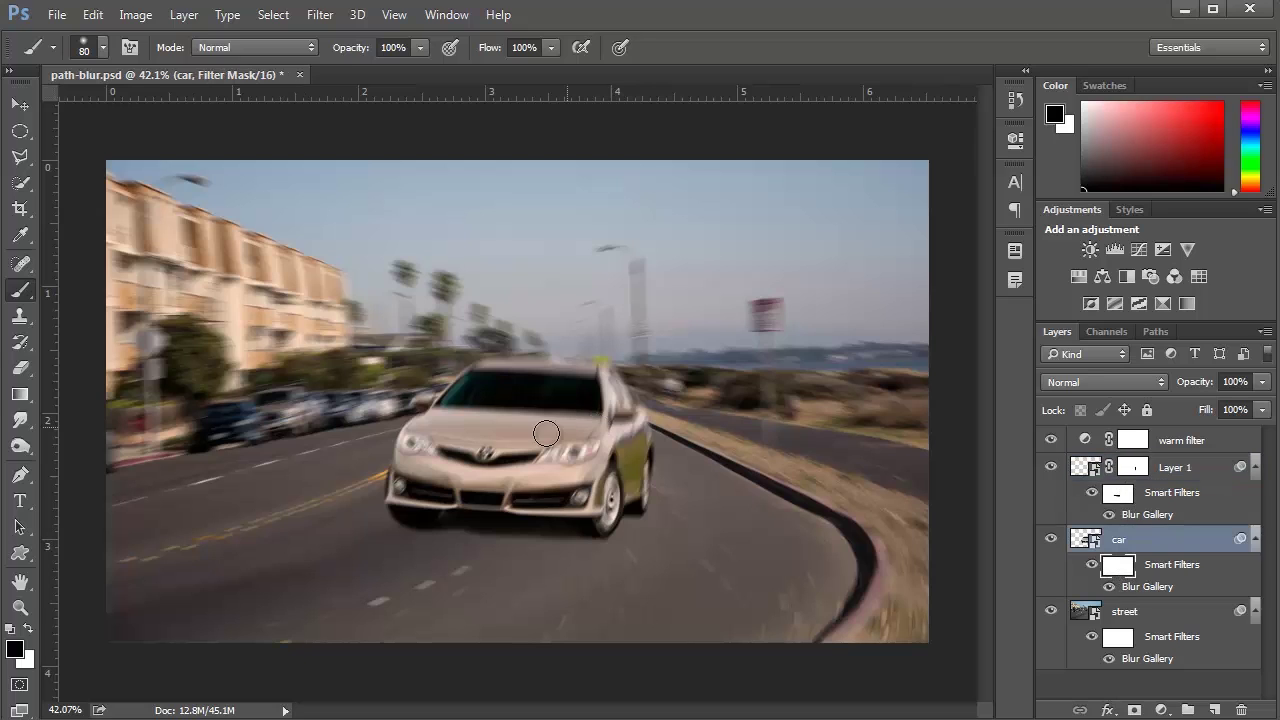
{"action": "key", "text": "bracketright"}
{"action": "key", "text": "bracketright"}
{"action": "key", "text": "bracketright"}
{"action": "key", "text": "bracketright"}
- Try to paint the blur away over the car's headlight and grille on the filter mask at 100% flow
{"action": "mouse_move", "coordinate": [436, 446]}
{"action": "left_mouse_down"}
{"action": "mouse_move", "coordinate": [554, 454]}
{"action": "mouse_move", "coordinate": [607, 414]}
{"action": "mouse_move", "coordinate": [506, 404]}
{"action": "mouse_move", "coordinate": [451, 439]}
{"action": "mouse_move", "coordinate": [496, 482]}
{"action": "left_mouse_up"}
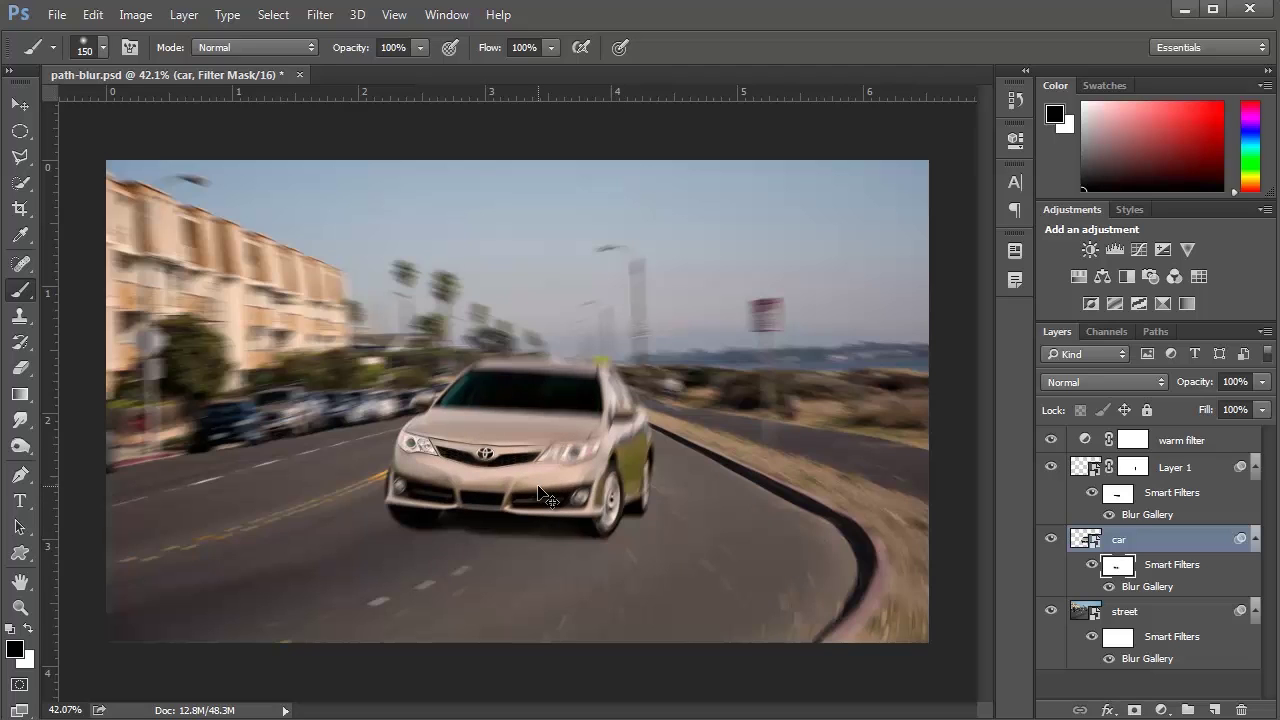
{"action": "left_click", "coordinate": [538, 490], "text": "ctrl"}
- Lower the brush flow to 26% and paint black on the car's Smart Filter mask over the headlights, grille and windshield
{"action": "left_click", "coordinate": [551, 48]}
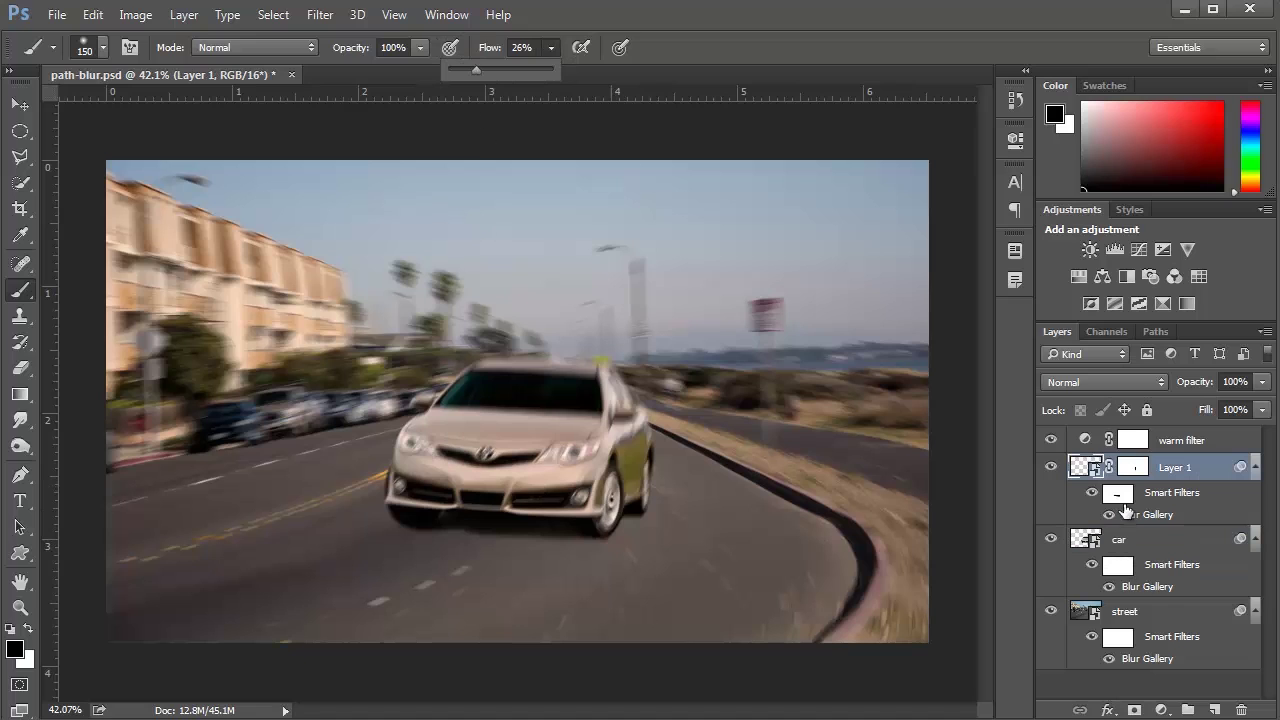
{"action": "left_click", "coordinate": [1118, 566]}
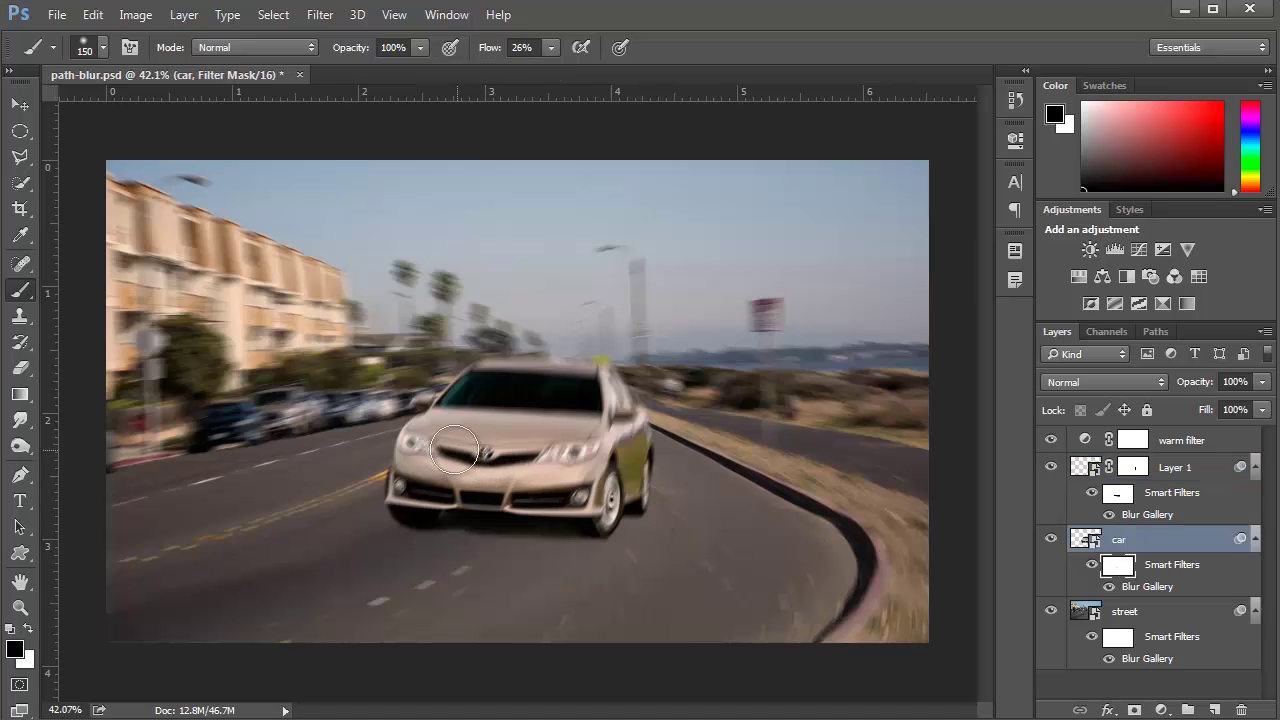
{"action": "mouse_move", "coordinate": [421, 446]}
{"action": "left_mouse_down"}
{"action": "mouse_move", "coordinate": [475, 477]}
{"action": "mouse_move", "coordinate": [560, 475]}
{"action": "mouse_move", "coordinate": [590, 453]}
{"action": "mouse_move", "coordinate": [575, 475]}
{"action": "mouse_move", "coordinate": [592, 507]}
{"action": "mouse_move", "coordinate": [410, 484]}
{"action": "mouse_move", "coordinate": [478, 437]}
{"action": "mouse_move", "coordinate": [558, 440]}
{"action": "mouse_move", "coordinate": [565, 455]}
{"action": "mouse_move", "coordinate": [518, 413]}
{"action": "mouse_move", "coordinate": [606, 402]}
{"action": "mouse_move", "coordinate": [586, 399]}
{"action": "mouse_move", "coordinate": [622, 416]}
{"action": "mouse_move", "coordinate": [639, 480]}
{"action": "mouse_move", "coordinate": [586, 386]}
{"action": "left_mouse_up"}
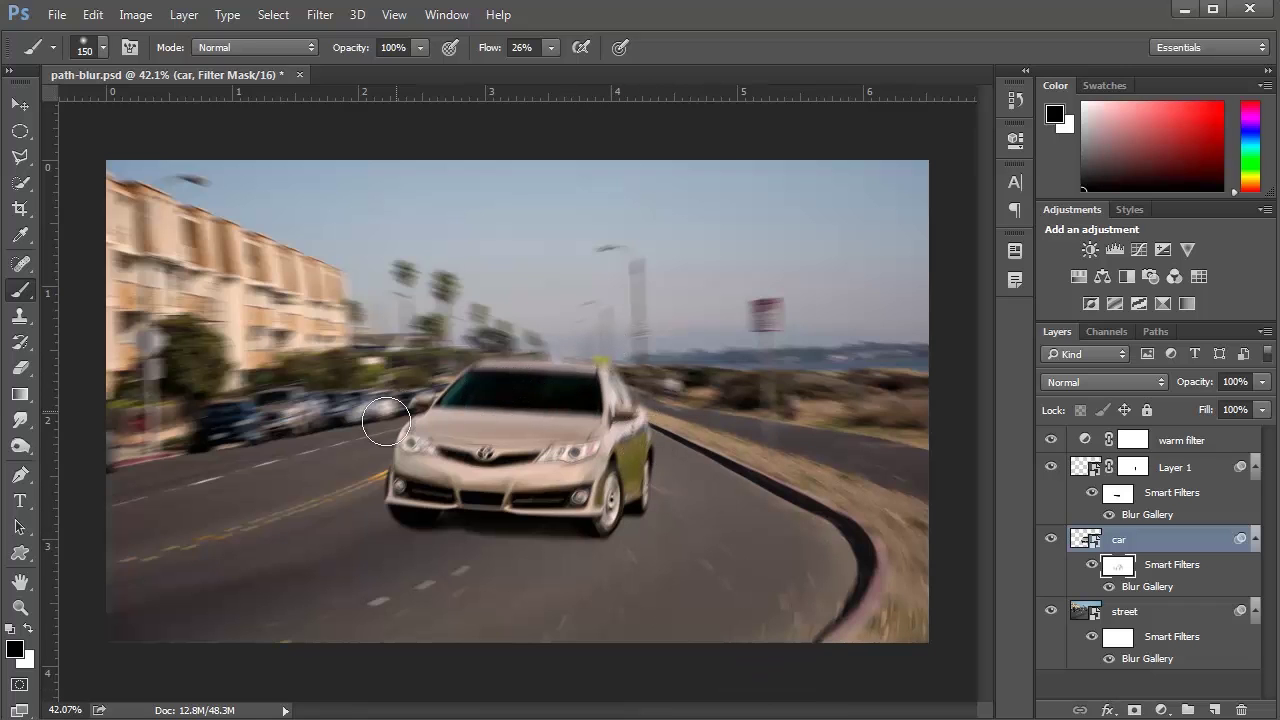
- Reopen the street's Path Blur, turn on Edit Blur Shapes, and reshape the blur at the parked-cars path's inner point to 442 px End Point Speed
{"action": "double_click", "coordinate": [1145, 660]}
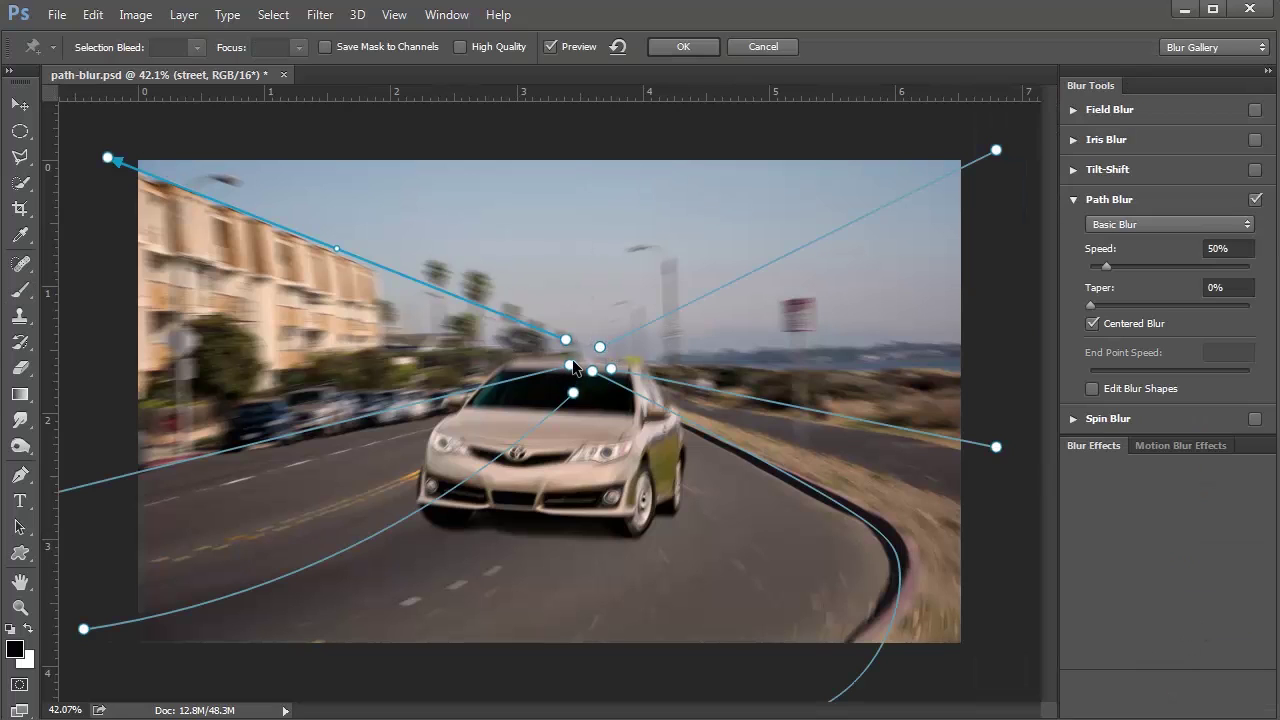
{"action": "left_click", "coordinate": [571, 367]}
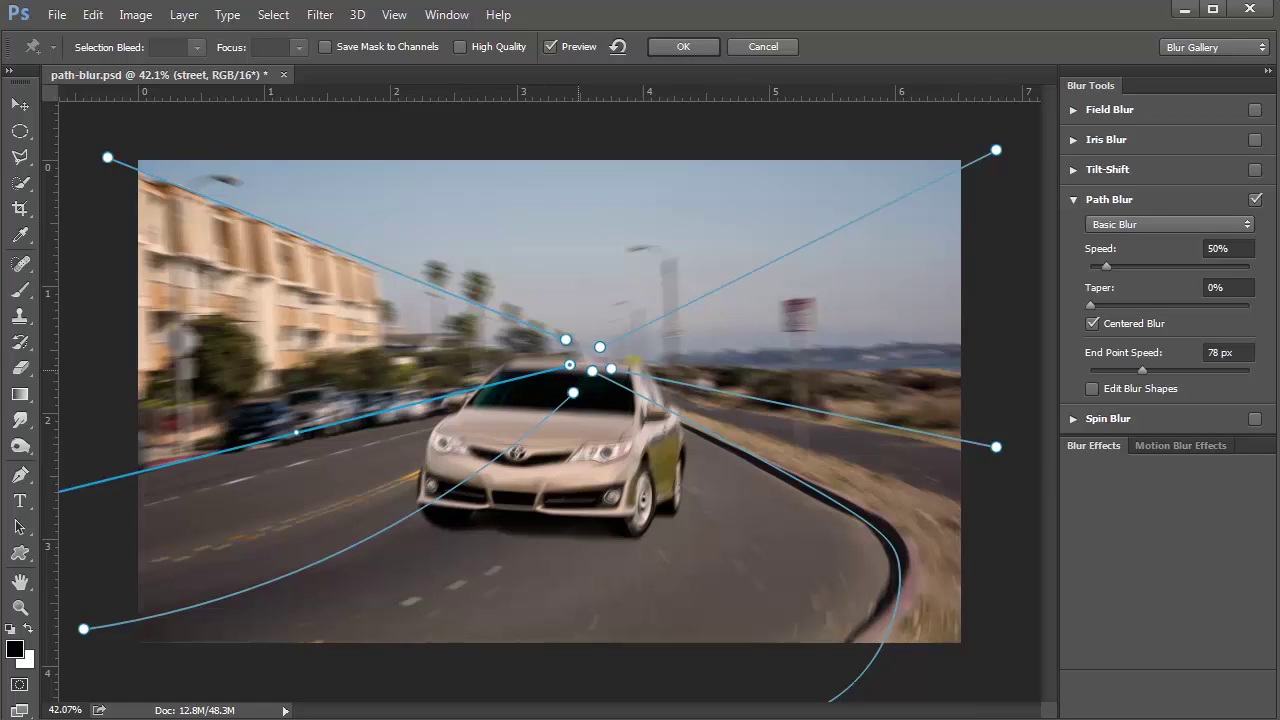
{"action": "left_click", "coordinate": [1093, 389]}
{"action": "left_click_drag", "start_coordinate": [555, 370], "coordinate": [417, 297]}
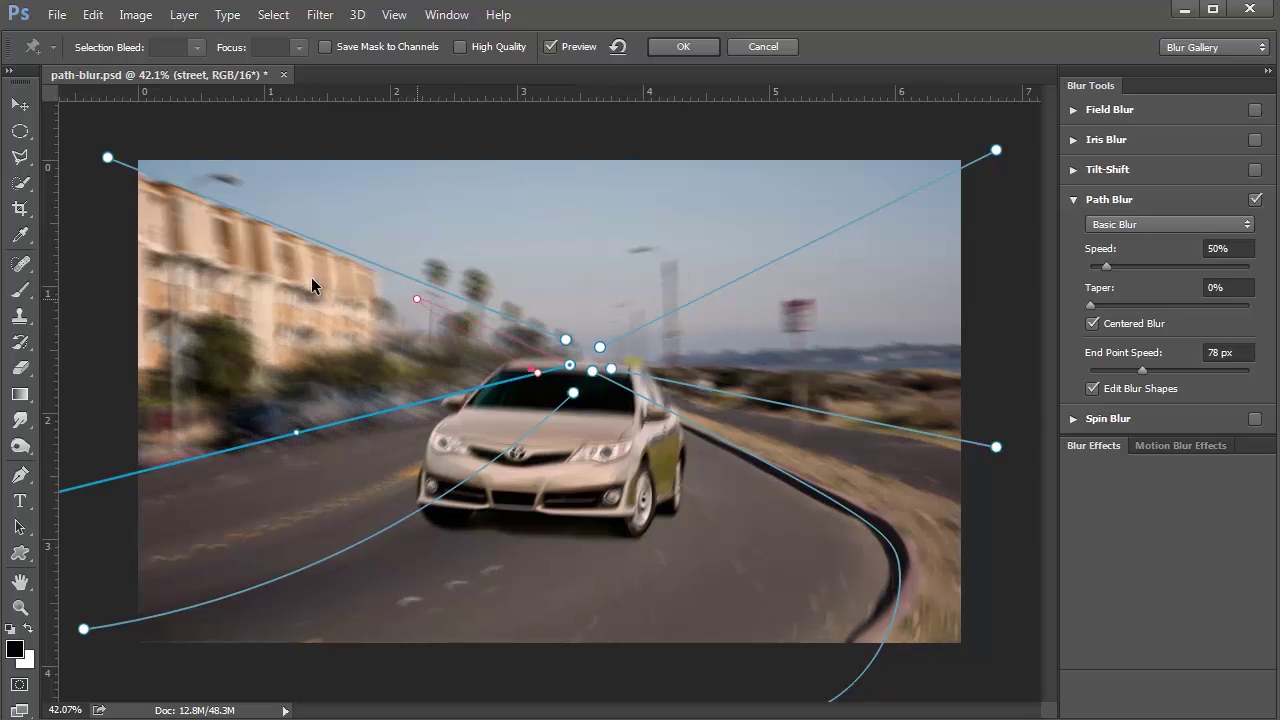
{"action": "left_click_drag", "start_coordinate": [311, 280], "coordinate": [322, 658]}
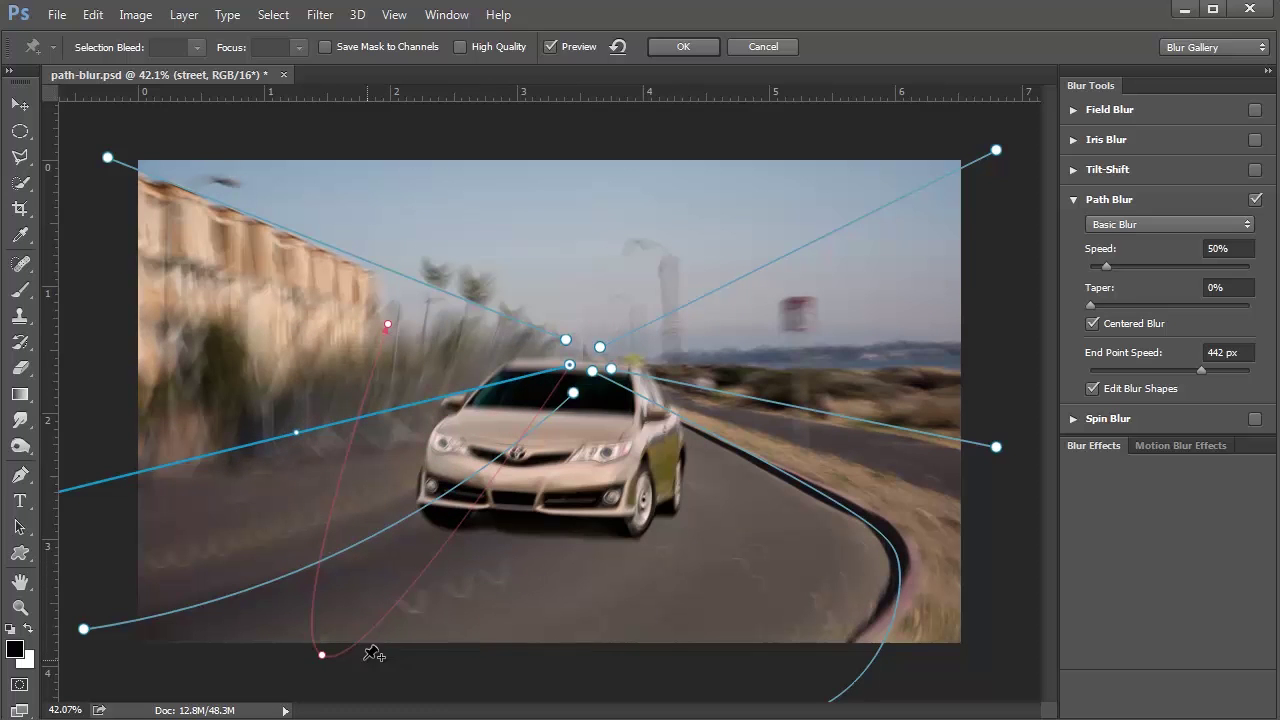
{"action": "left_click_drag", "start_coordinate": [322, 655], "coordinate": [451, 339]}
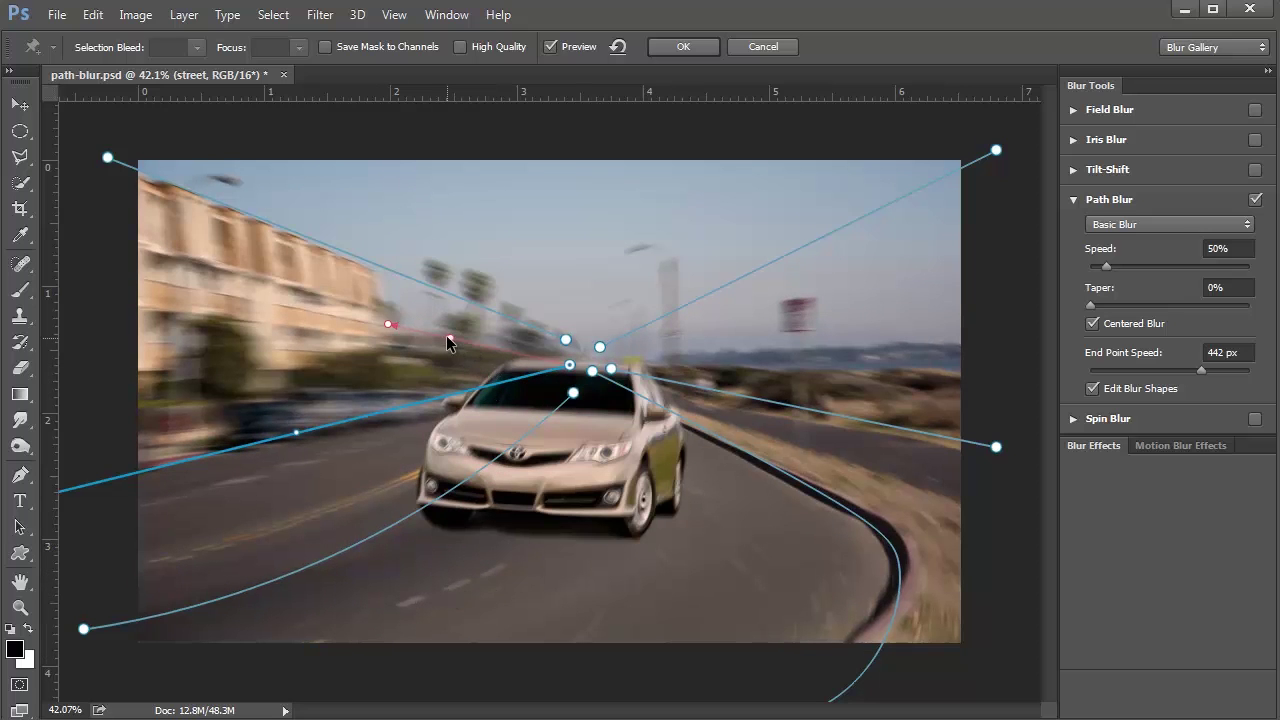
- Distort the blur shape at the parked-cars path's inner point, then turn off Edit Blur Shapes and delete that path
{"action": "left_click_drag", "start_coordinate": [446, 337], "coordinate": [358, 537]}
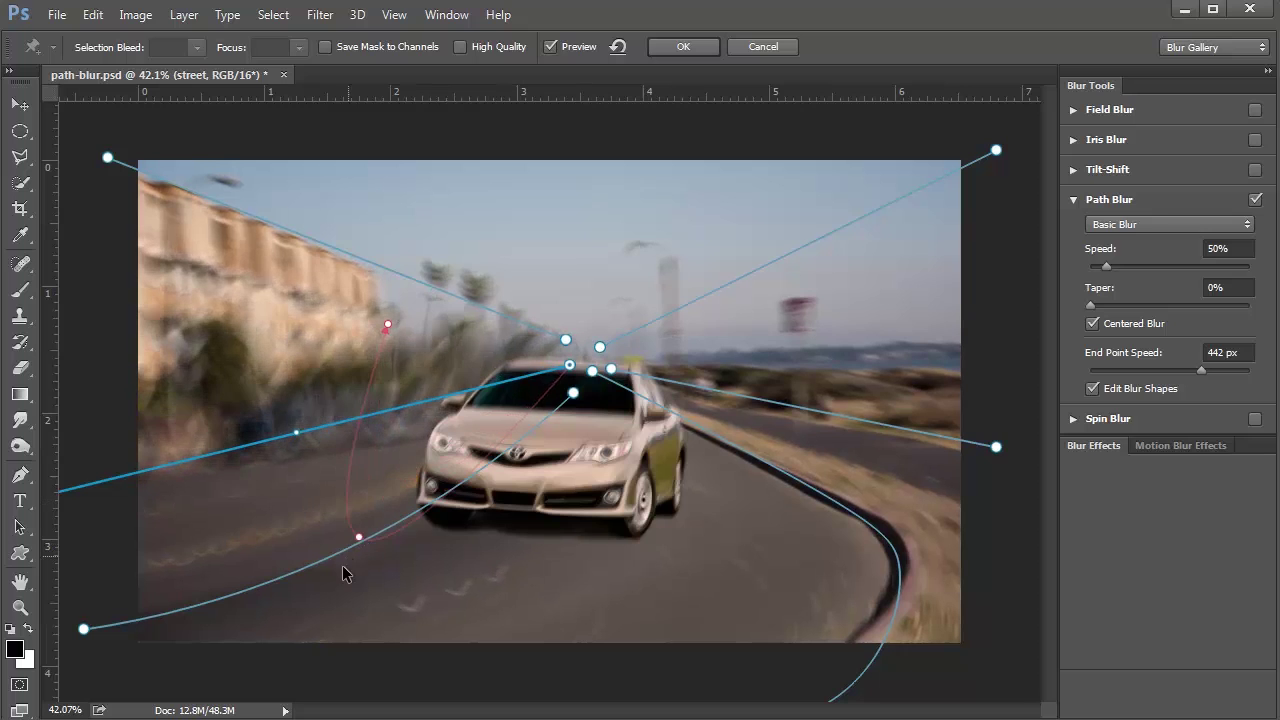
{"action": "left_click_drag", "start_coordinate": [390, 326], "coordinate": [477, 208]}
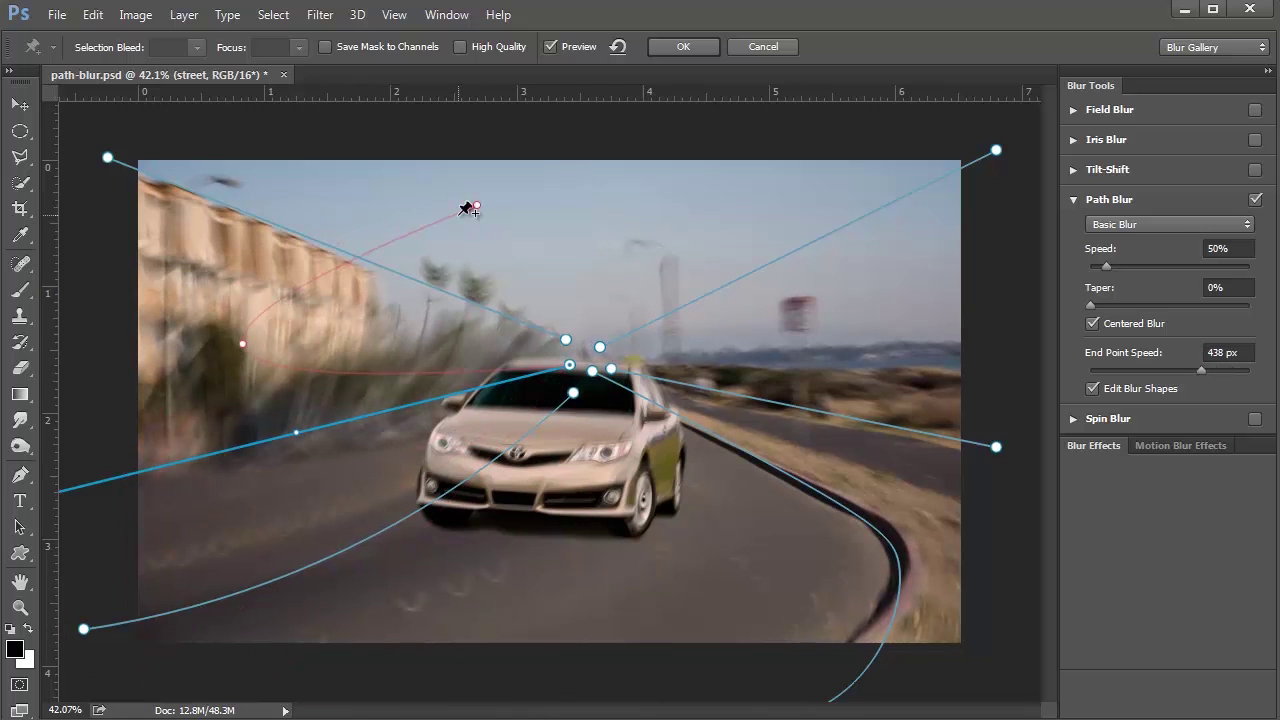
{"action": "left_click", "coordinate": [1093, 389]}
{"action": "key", "text": "Delete"}
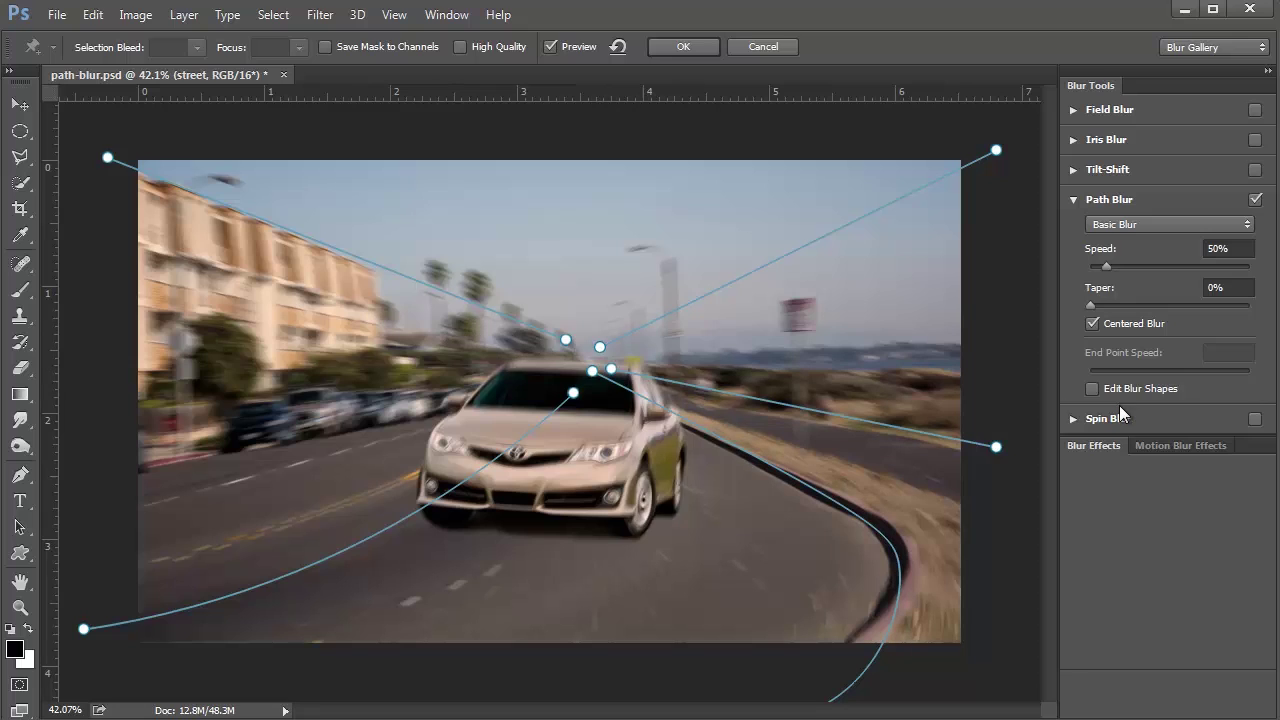
- Switch the street's Path Blur to Rear Sync Flash and check the end points of the road, building and sky paths
{"action": "left_click", "coordinate": [1120, 224]}
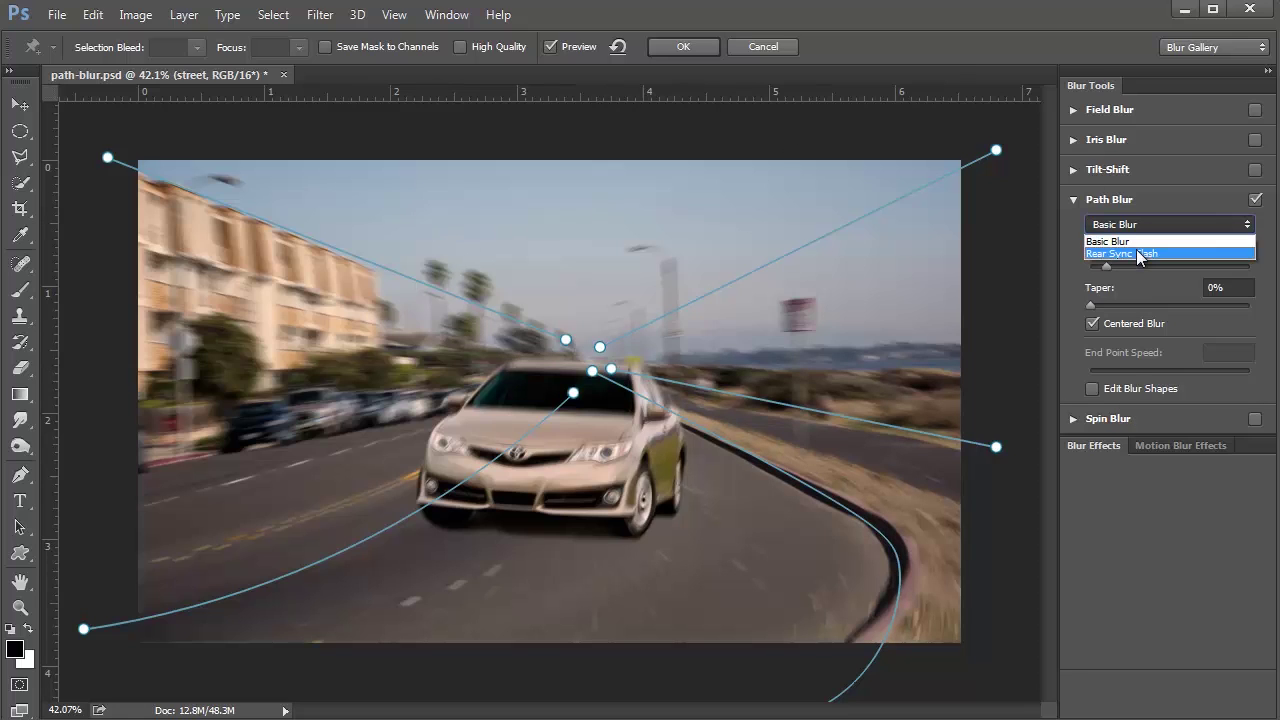
{"action": "left_click", "coordinate": [1136, 254]}
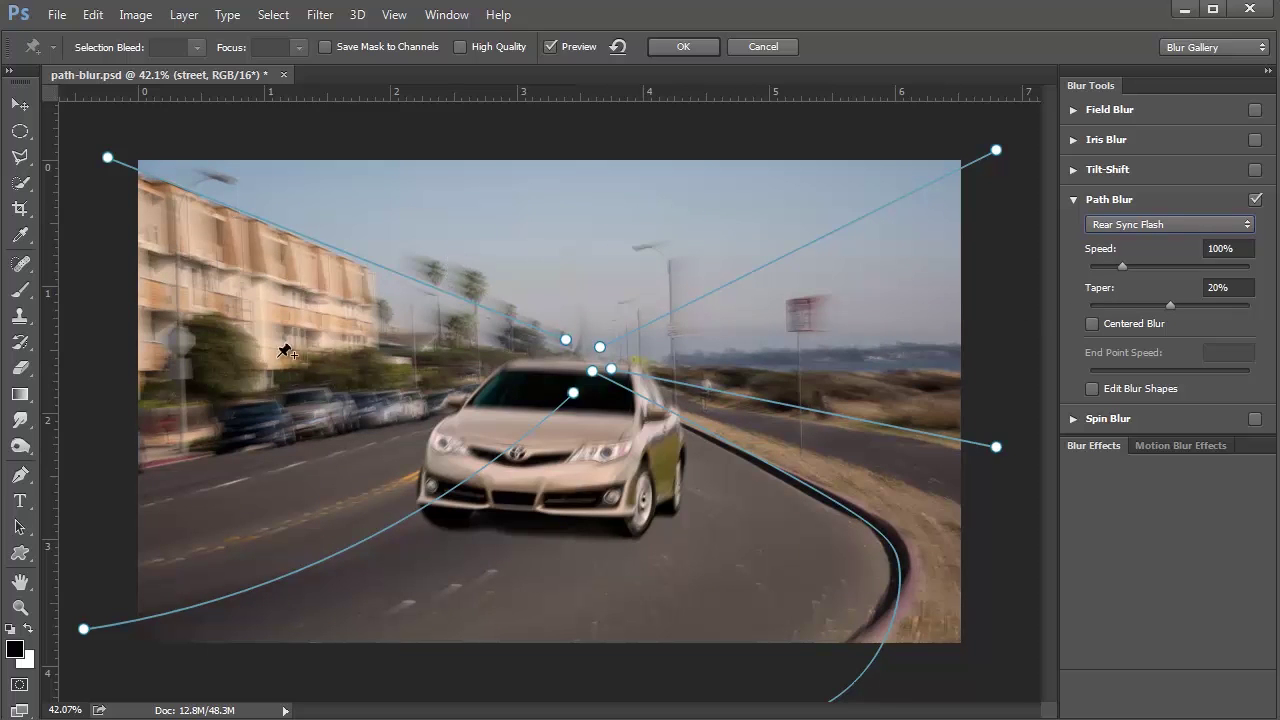
{"action": "left_click", "coordinate": [573, 394]}
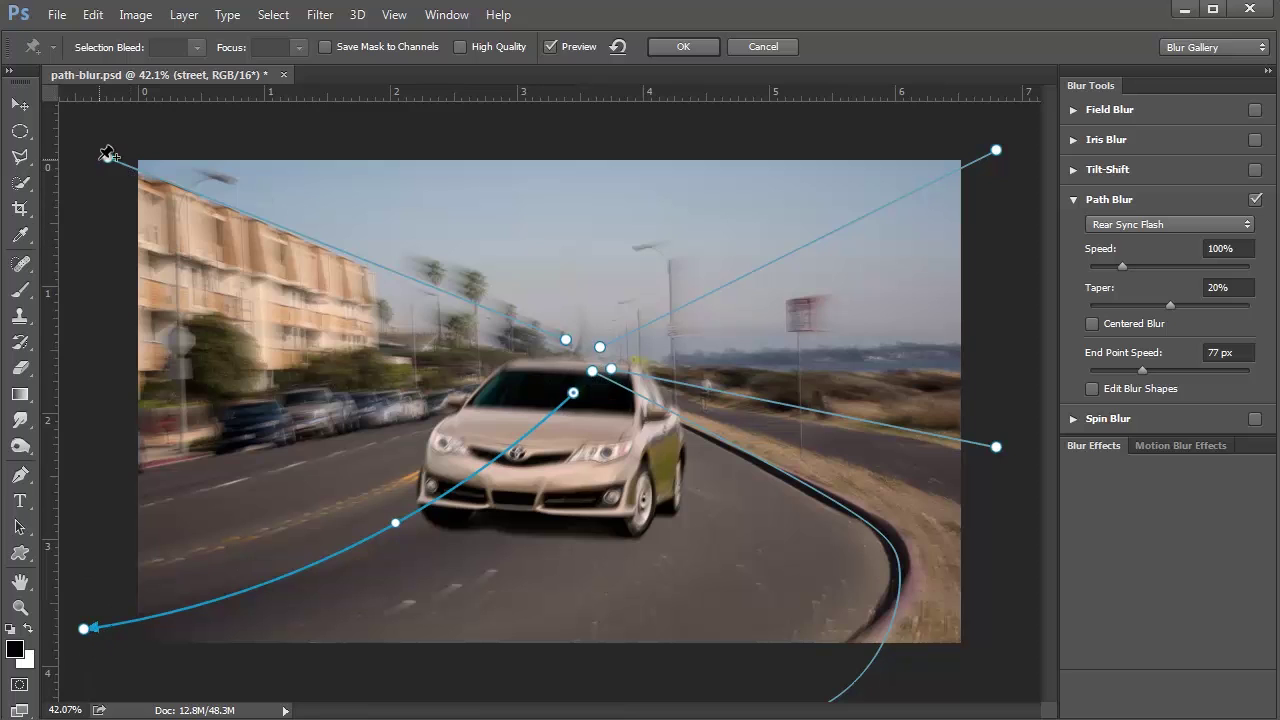
{"action": "left_click", "coordinate": [108, 158]}
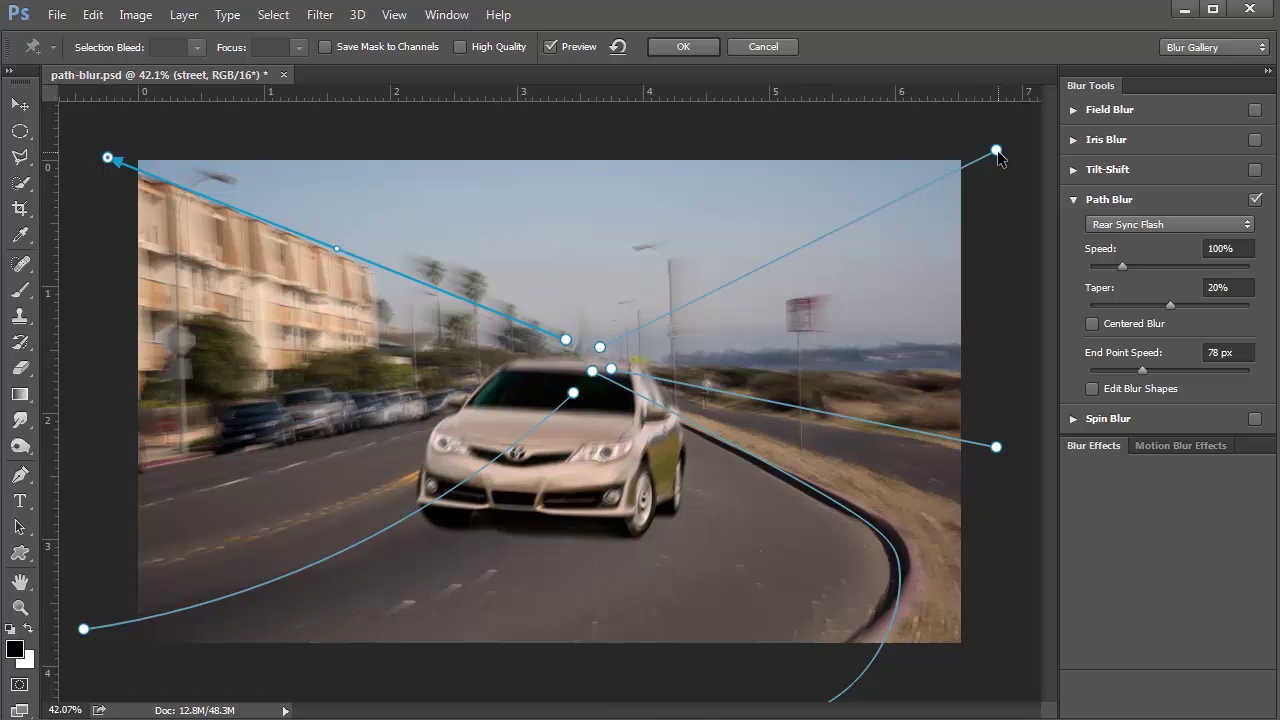
{"action": "left_click", "coordinate": [997, 152]}
- Pull the building path's outer end point into the sky just above the car to redirect its blur
{"action": "left_click", "coordinate": [108, 158]}
{"action": "left_click_drag", "start_coordinate": [576, 262], "coordinate": [587, 218]}
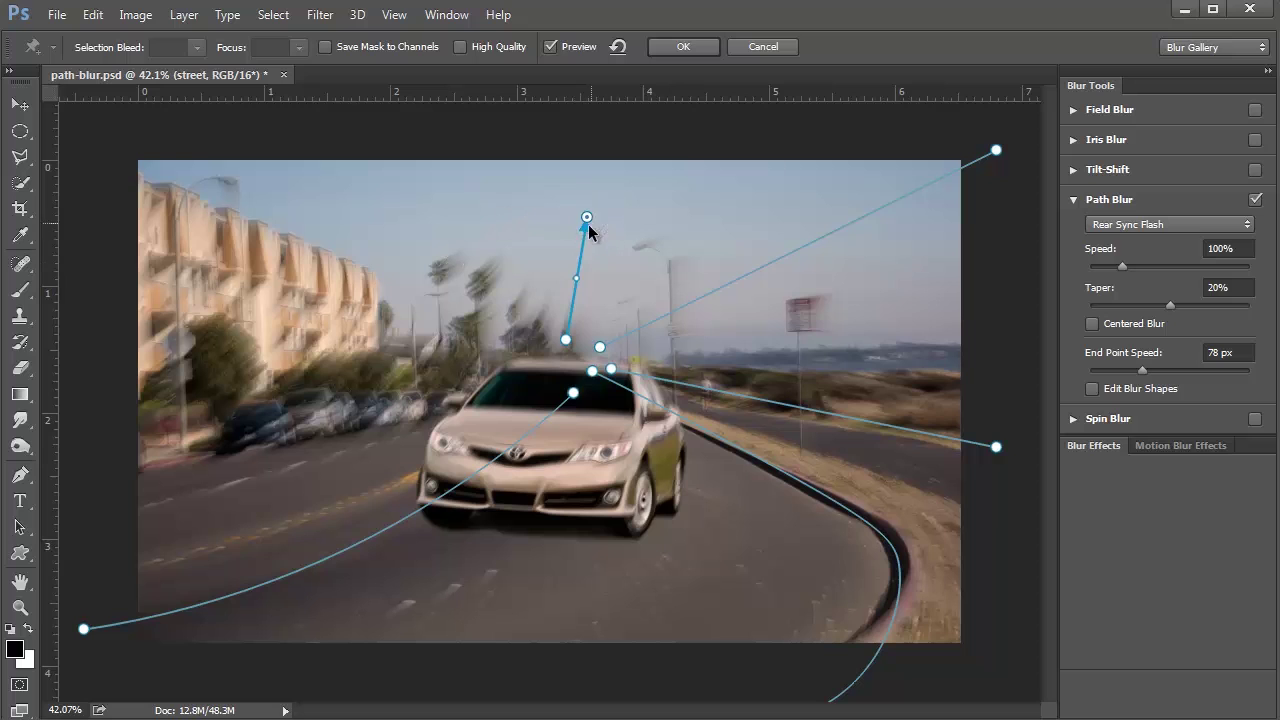
{"action": "mouse_move", "coordinate": [586, 220]}
{"action": "left_click_drag", "start_coordinate": [587, 217], "coordinate": [533, 229]}
{"action": "left_click_drag", "start_coordinate": [575, 228], "coordinate": [615, 273]}
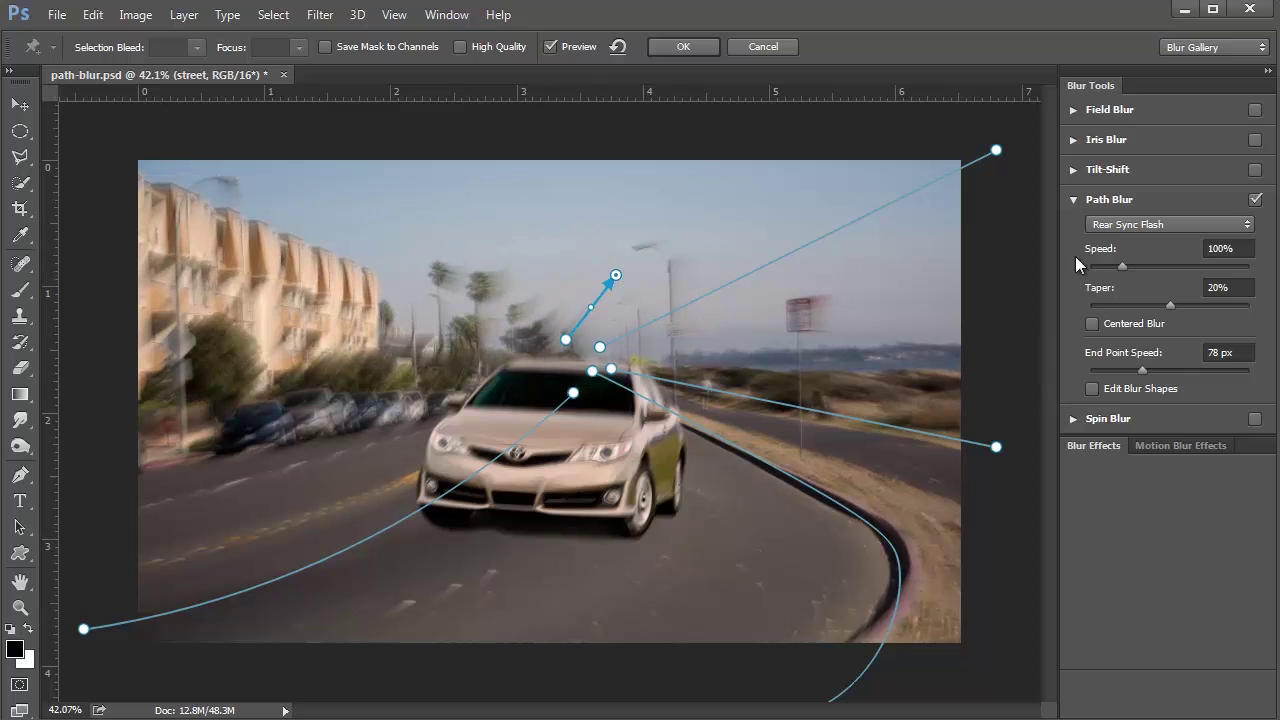
- Return the Path Blur to Basic Blur and raise its Strobe Strength to 100%
{"action": "left_click", "coordinate": [1120, 230]}
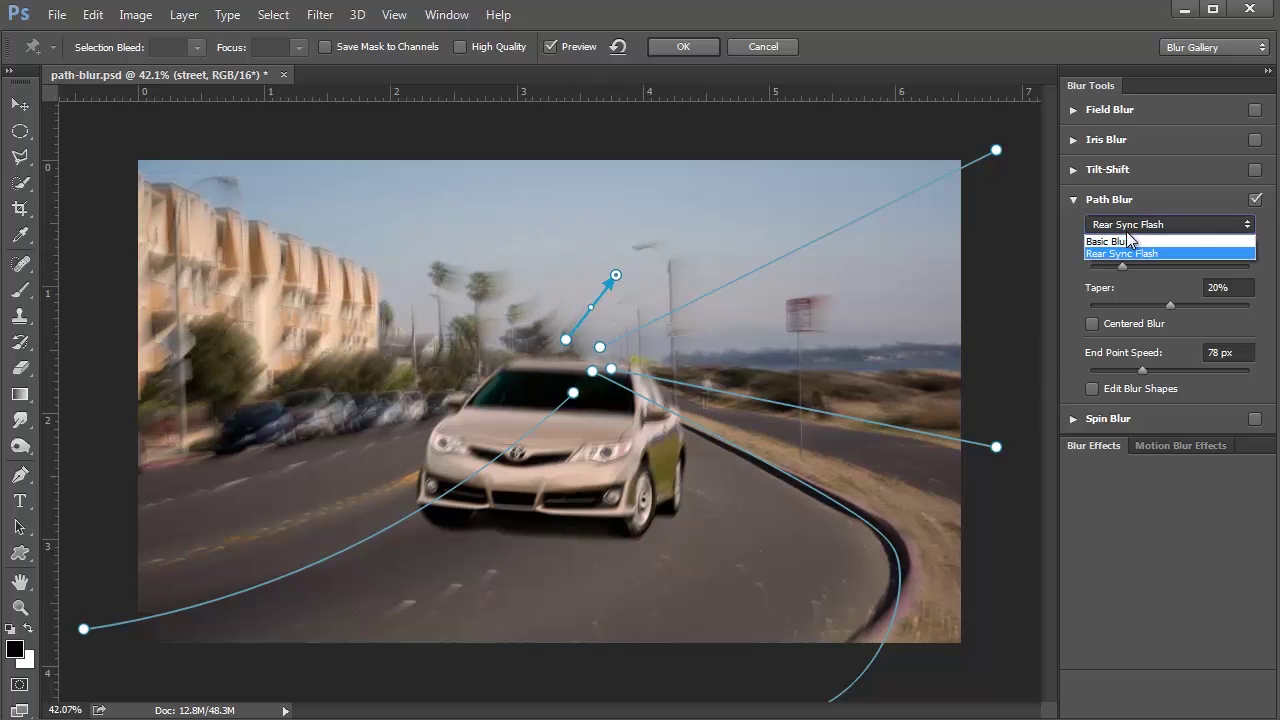
{"action": "left_click", "coordinate": [1110, 242]}
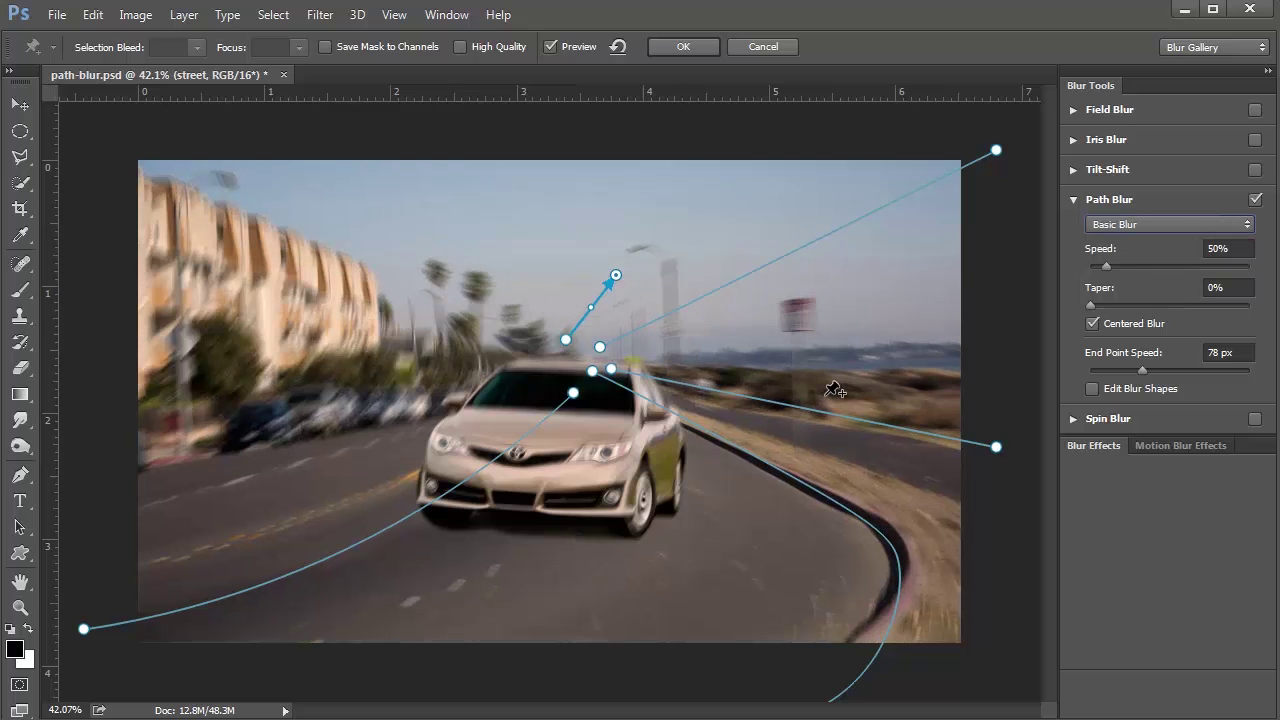
{"action": "left_click", "coordinate": [1155, 447]}
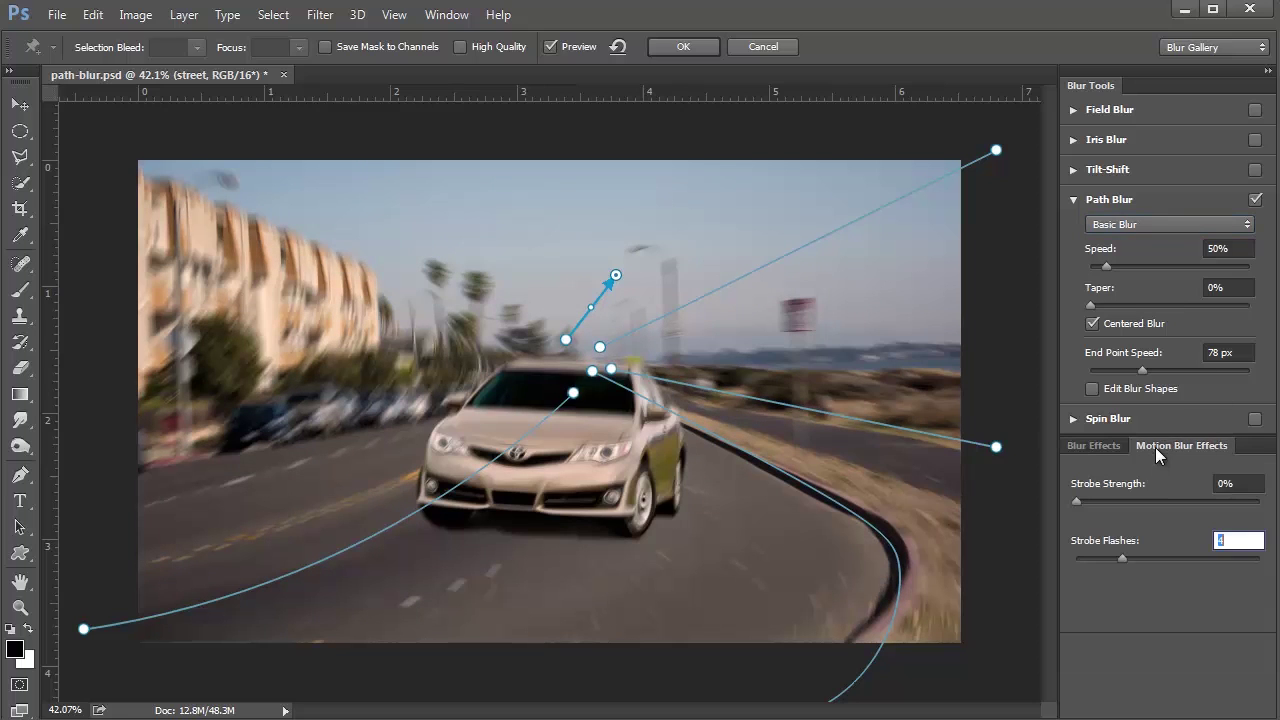
{"action": "left_click_drag", "start_coordinate": [1071, 497], "coordinate": [1258, 502]}
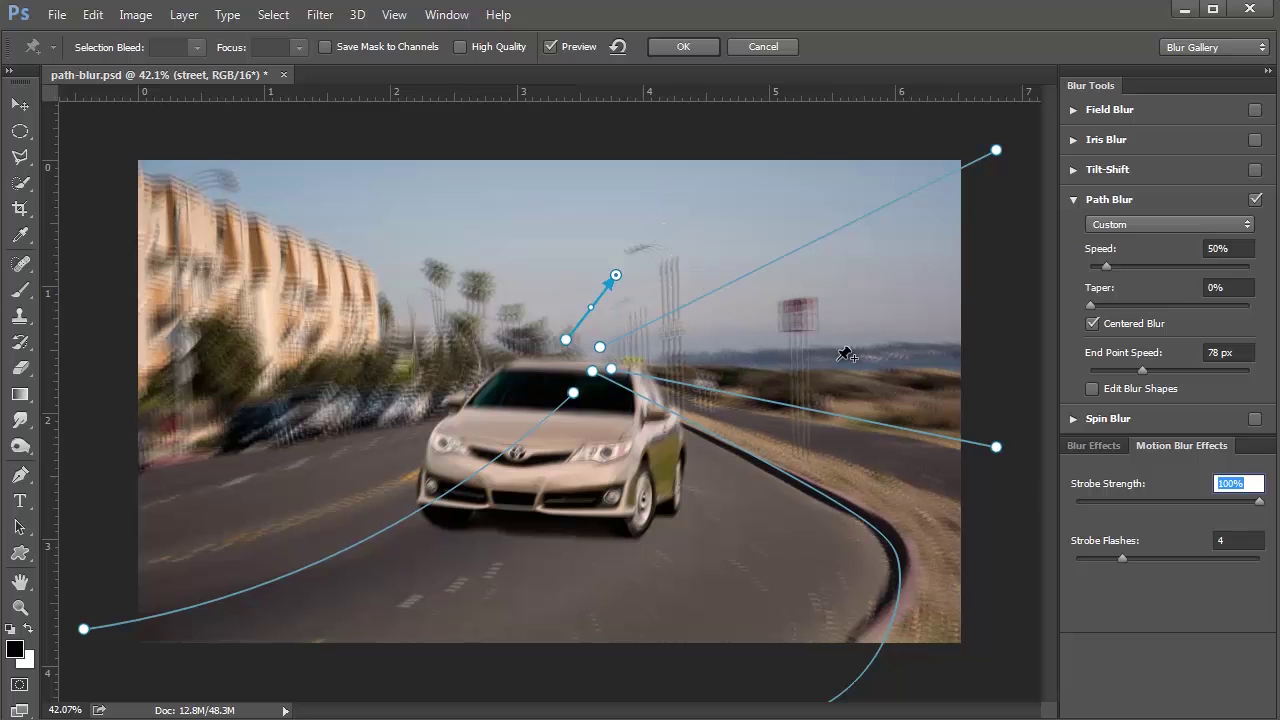
- Try Strobe Flashes values of 1, 3, 2 and 100 on the street blur, then cancel the Blur Gallery edits
{"action": "left_click_drag", "start_coordinate": [1112, 546], "coordinate": [1066, 556]}
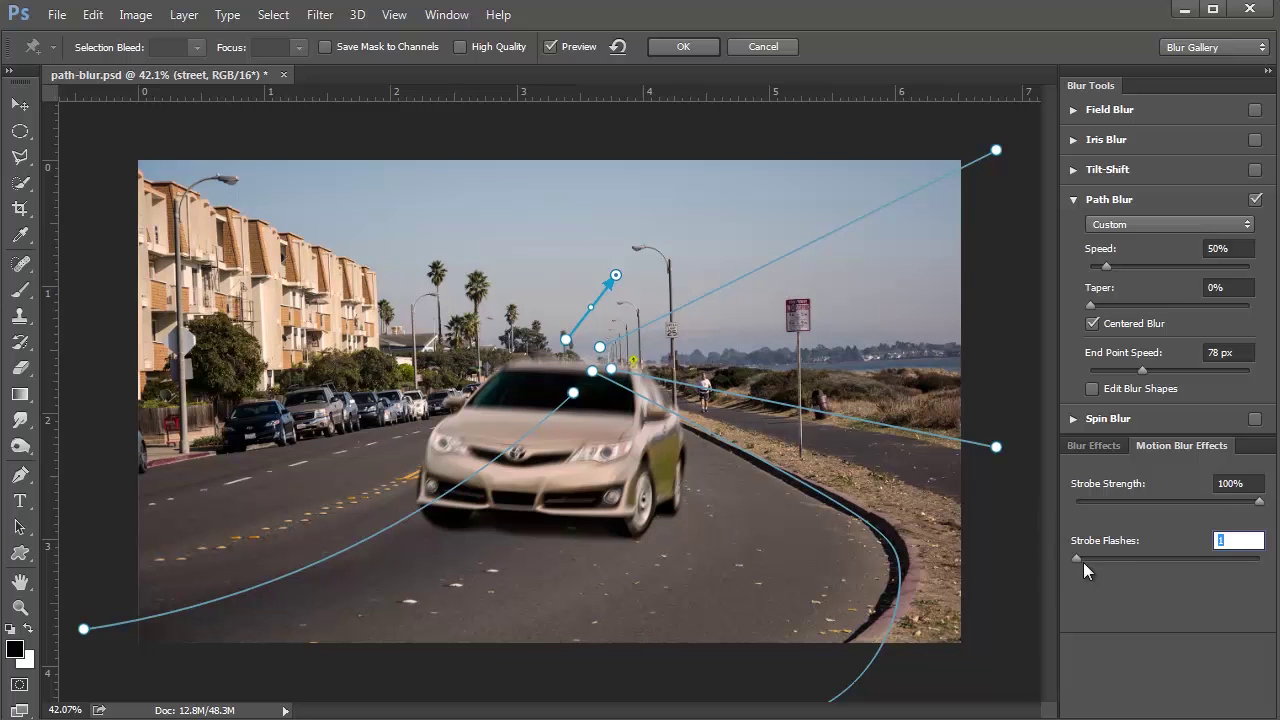
{"action": "left_click_drag", "start_coordinate": [1076, 556], "coordinate": [1108, 557]}
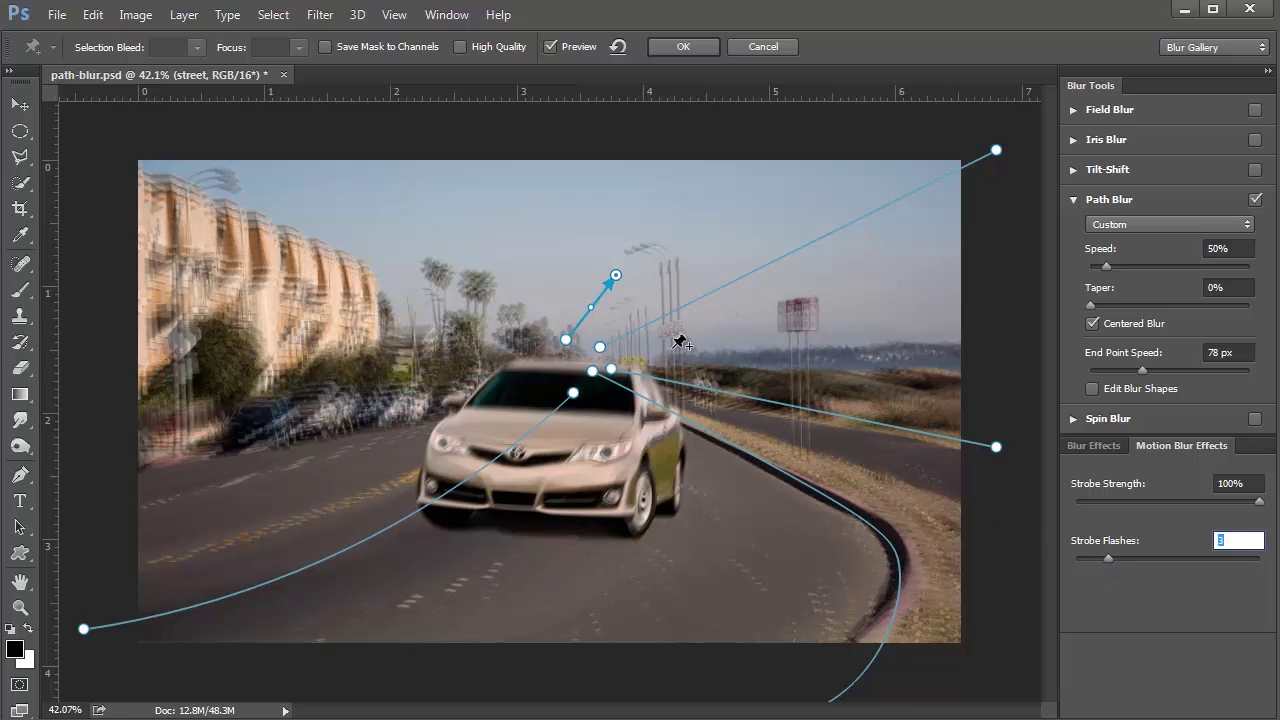
{"action": "left_click_drag", "start_coordinate": [1102, 558], "coordinate": [1100, 567]}
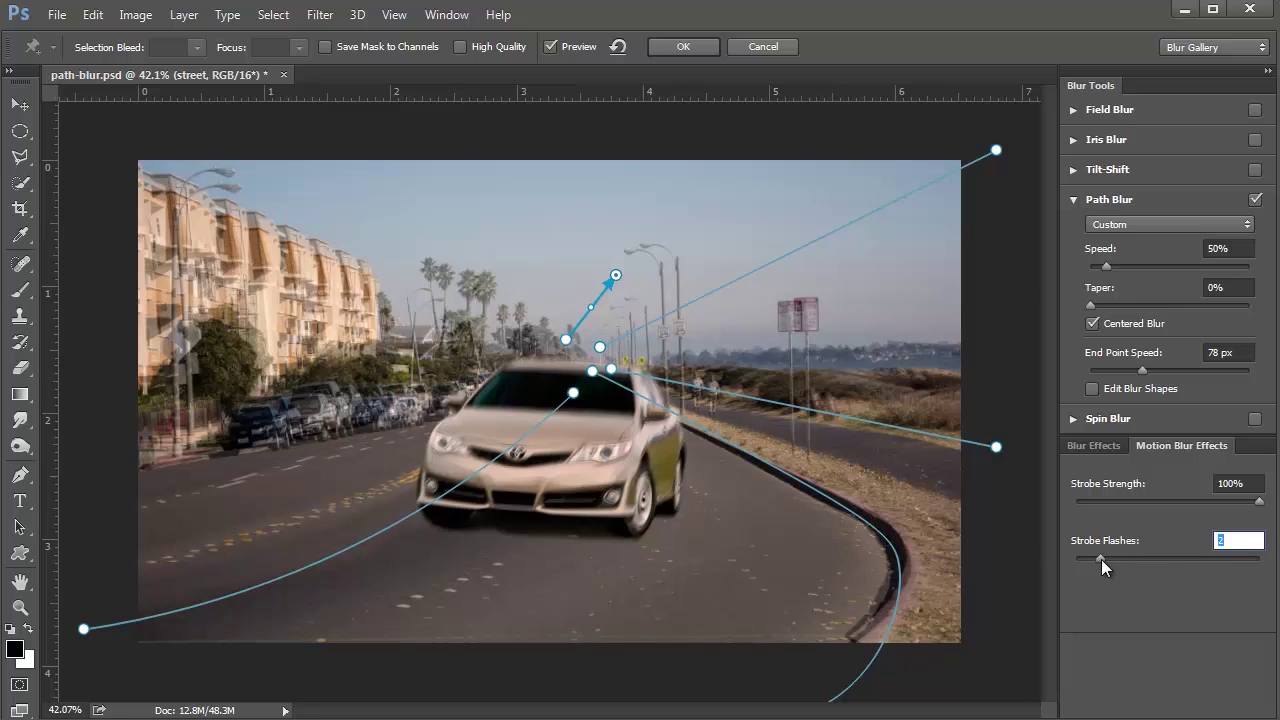
{"action": "left_click_drag", "start_coordinate": [1101, 559], "coordinate": [1260, 559]}
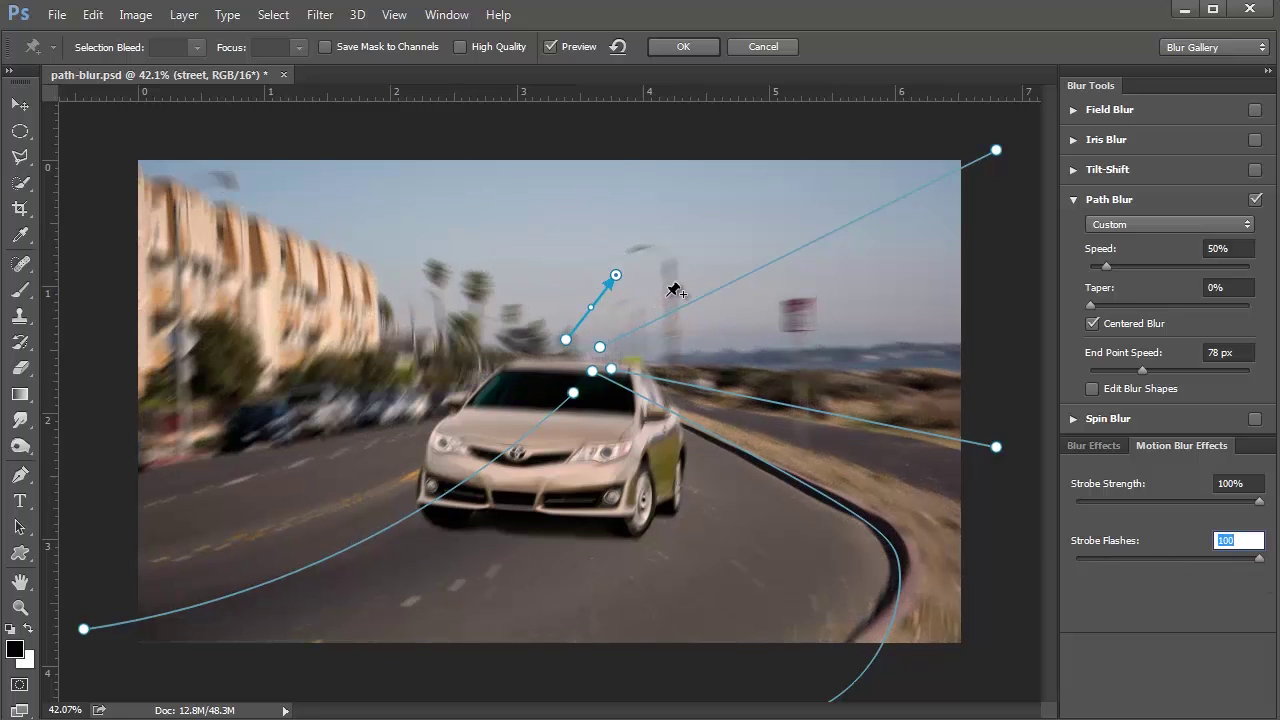
{"action": "left_click", "coordinate": [1166, 501]}
{"action": "left_click", "coordinate": [1150, 559]}
{"action": "left_click", "coordinate": [761, 50]}
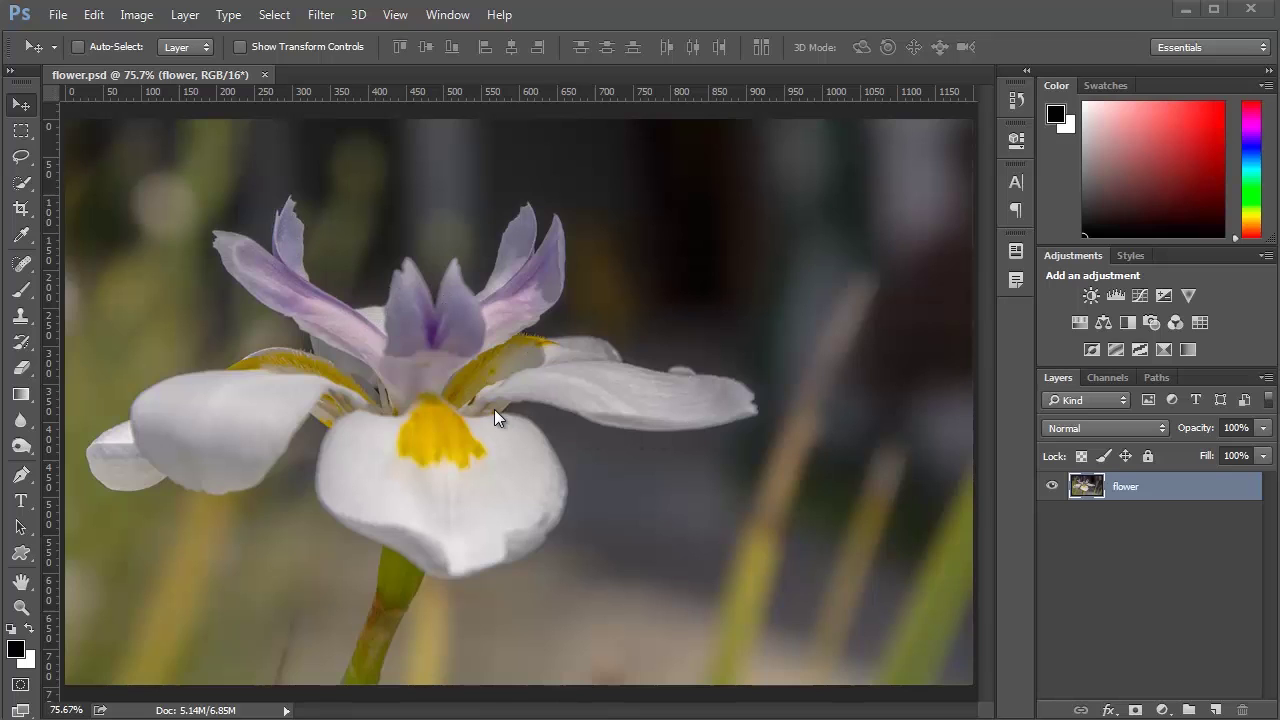
- Start a Focus Area selection on the flower layer, move its dialog off the flower, and review the view modes, keeping Overlay
{"action": "left_click", "coordinate": [276, 18]}
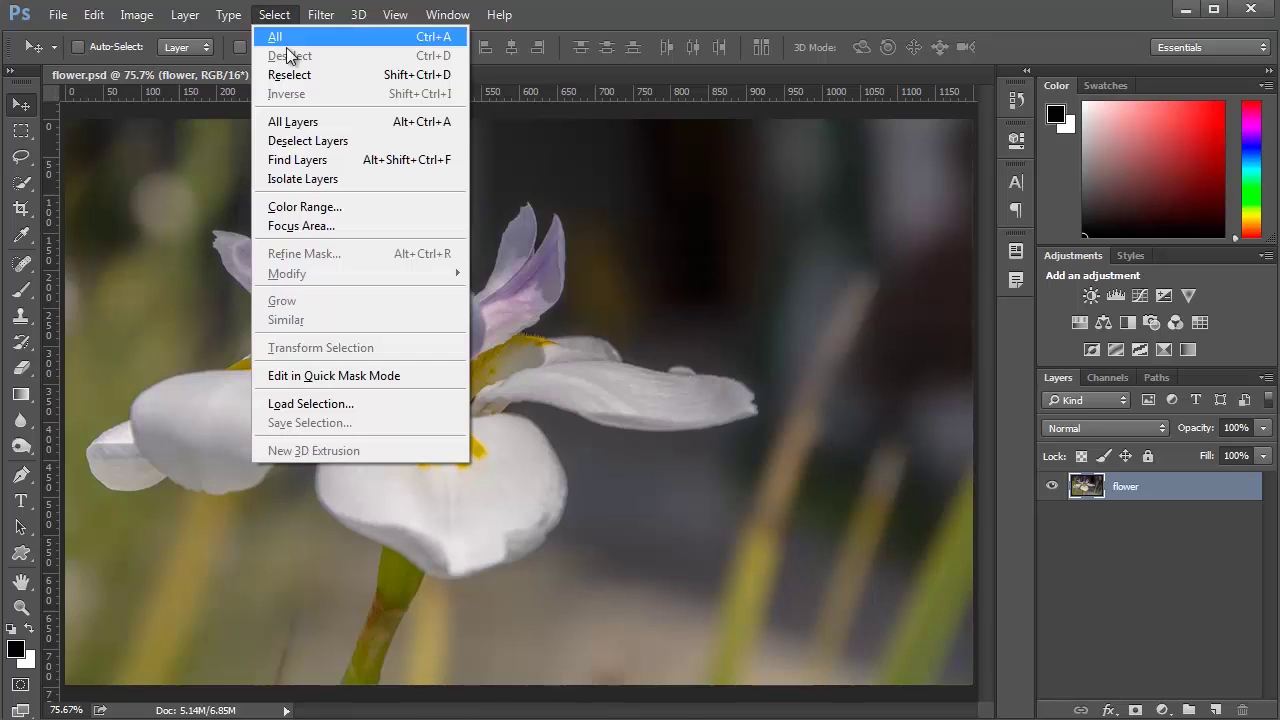
{"action": "left_click", "coordinate": [300, 226]}
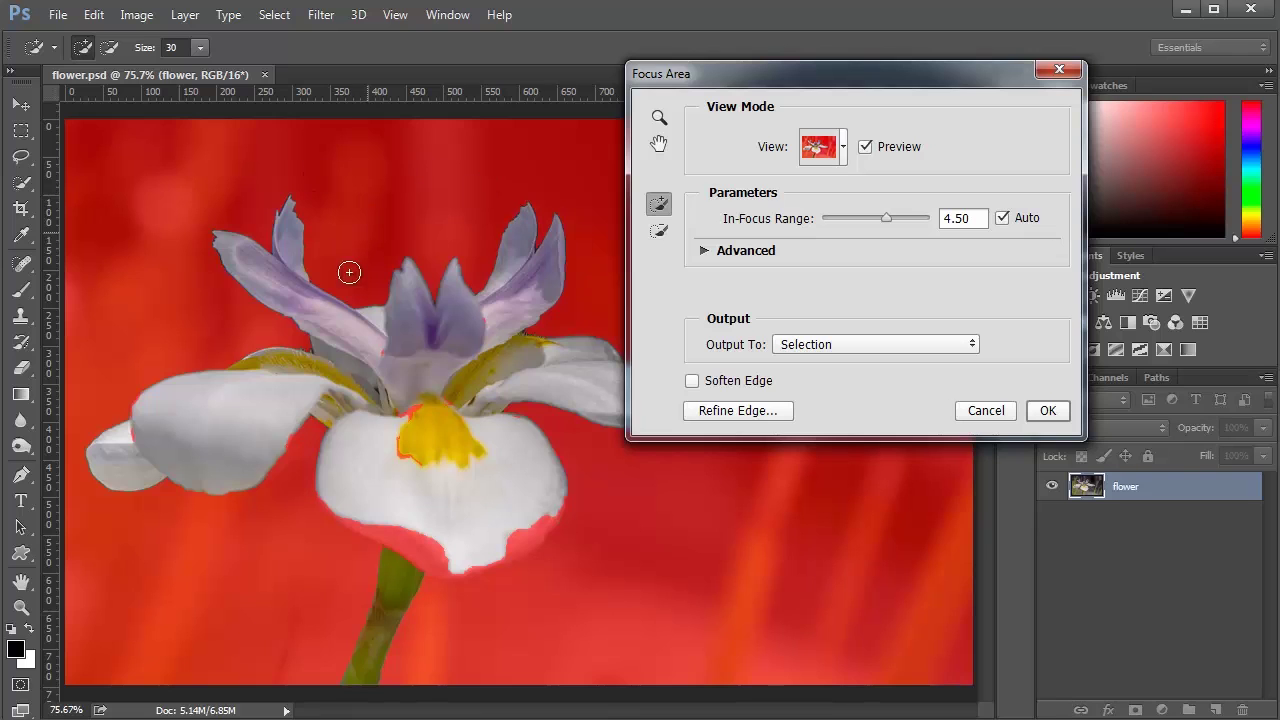
{"action": "left_click_drag", "start_coordinate": [723, 77], "coordinate": [883, 187]}
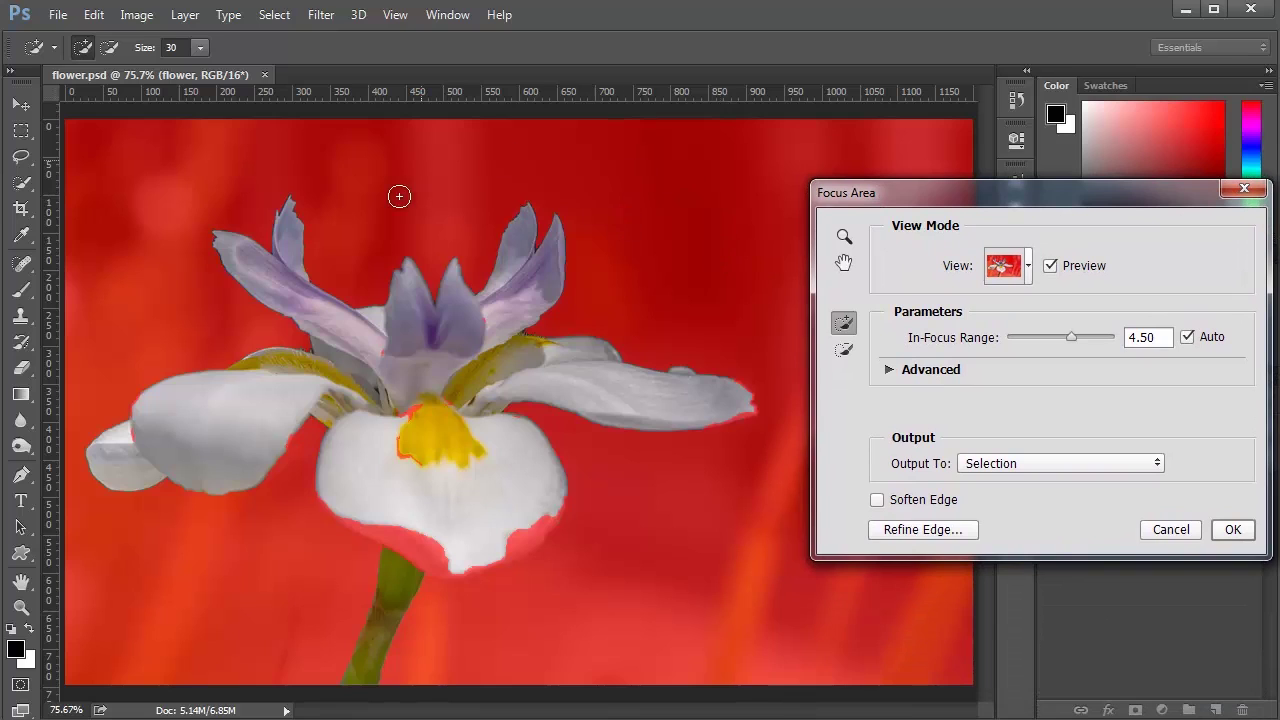
{"action": "left_click", "coordinate": [1029, 267]}
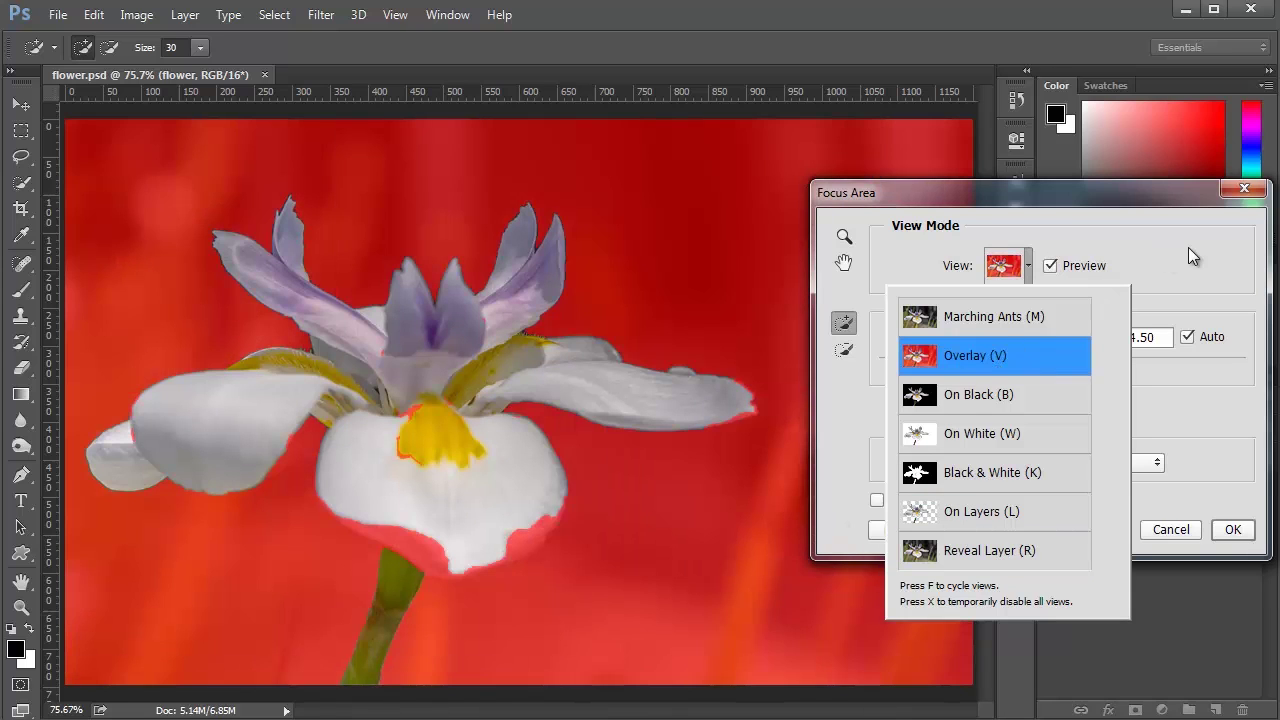
{"action": "left_click", "coordinate": [1188, 247]}
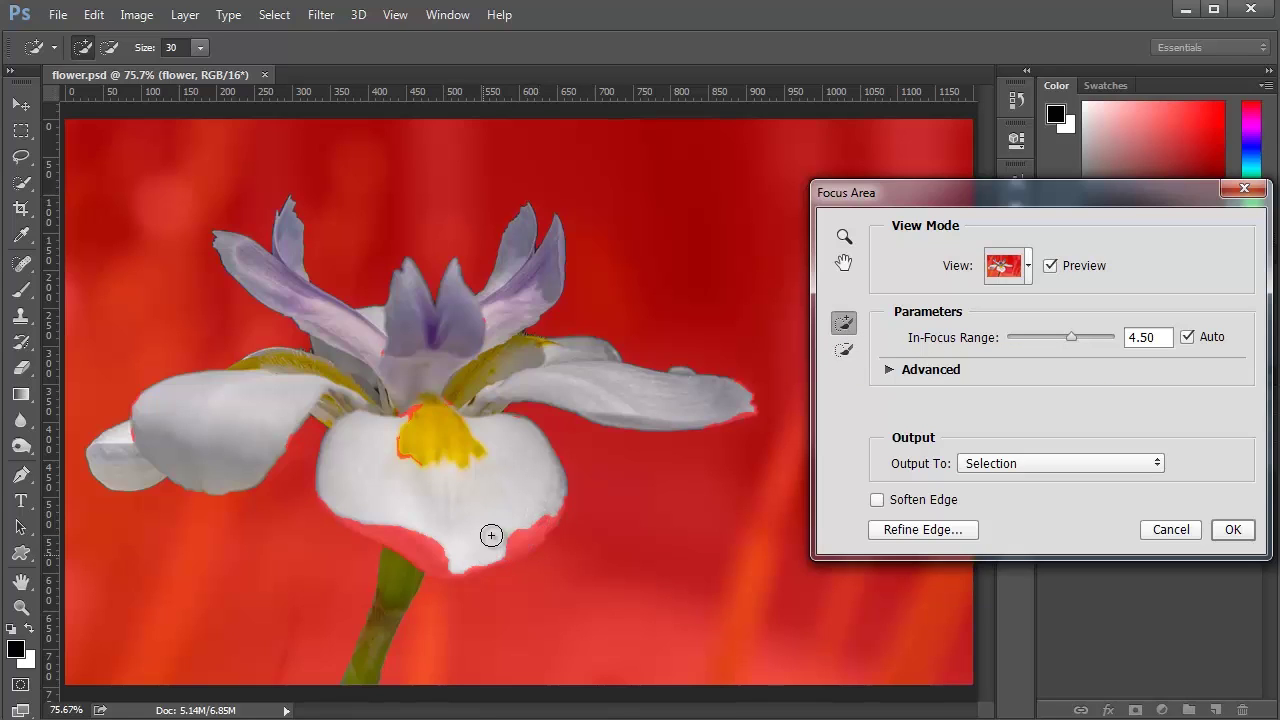
- Add the front petal's missing lower edge to the focus selection and subtract the background spill beneath it
{"action": "mouse_move", "coordinate": [491, 535]}
{"action": "left_mouse_down"}
{"action": "mouse_move", "coordinate": [383, 526]}
{"action": "mouse_move", "coordinate": [363, 509]}
{"action": "mouse_move", "coordinate": [473, 549]}
{"action": "mouse_move", "coordinate": [398, 551]}
{"action": "mouse_move", "coordinate": [451, 566]}
{"action": "mouse_move", "coordinate": [414, 563]}
{"action": "mouse_move", "coordinate": [460, 591]}
{"action": "mouse_move", "coordinate": [445, 595]}
{"action": "mouse_move", "coordinate": [497, 601]}
{"action": "left_mouse_up"}
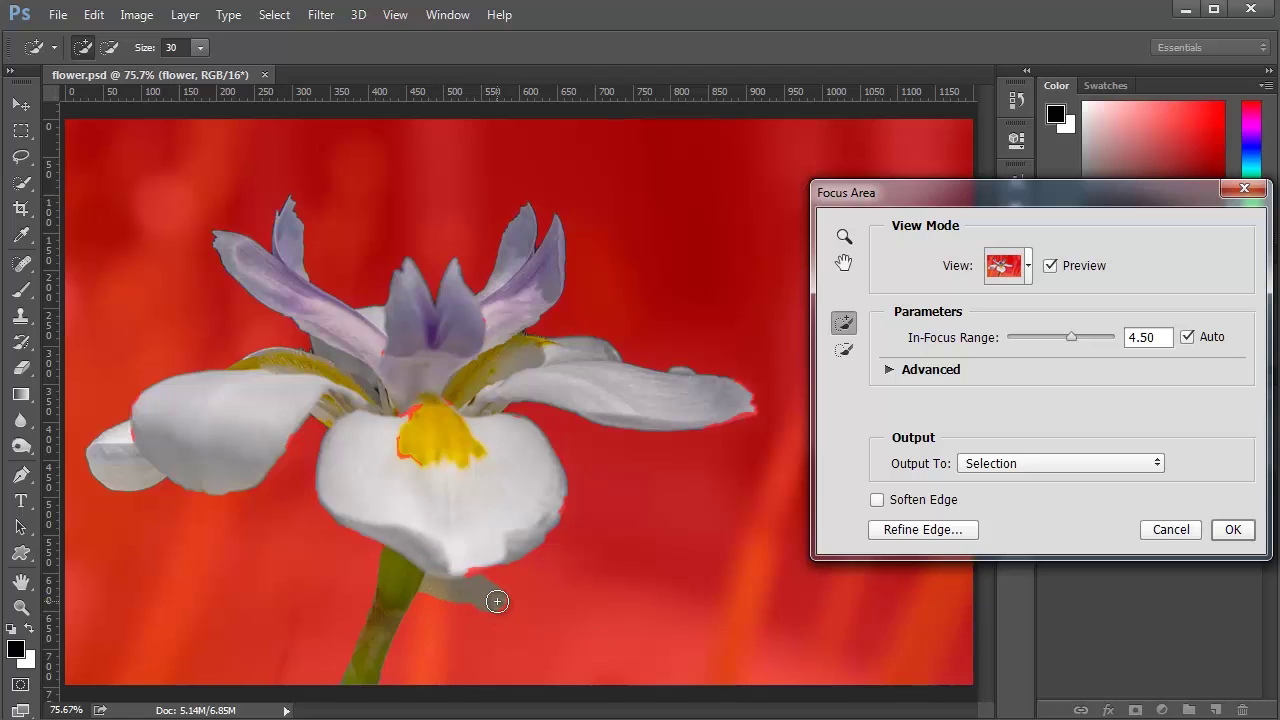
{"action": "left_click", "coordinate": [844, 350]}
{"action": "left_click", "coordinate": [844, 323]}
{"action": "key", "text": "alt"}
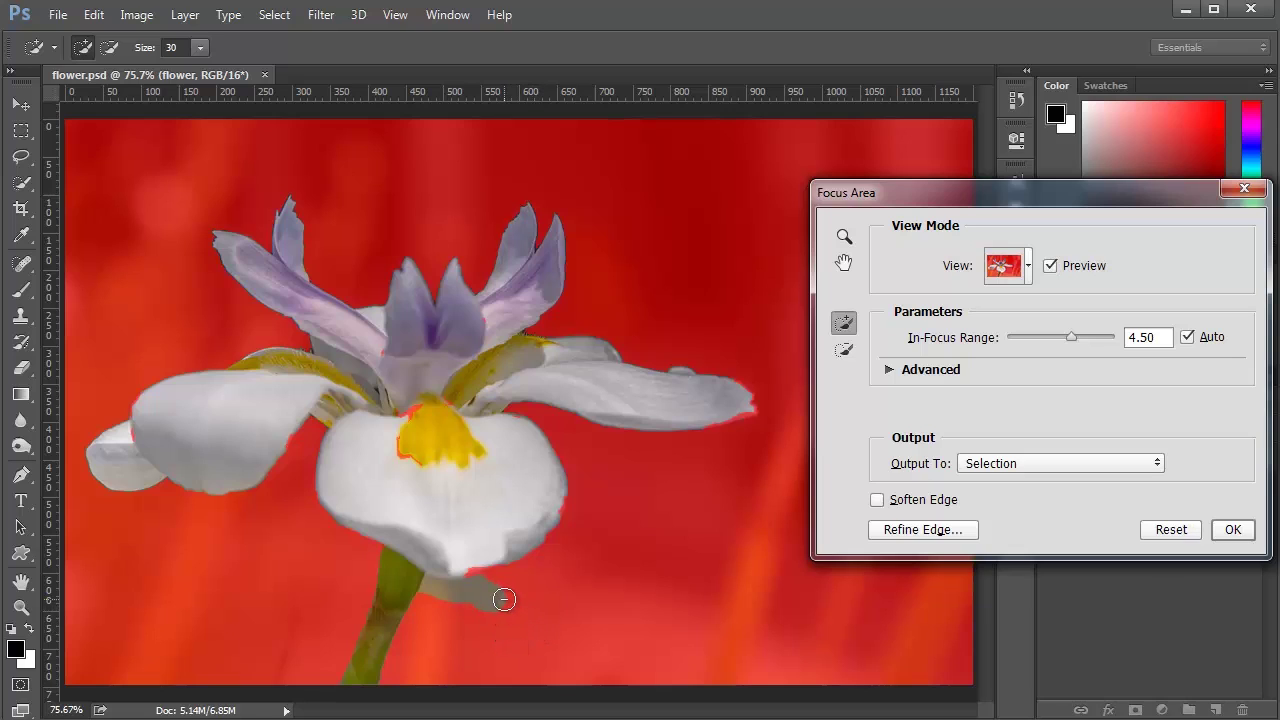
{"action": "mouse_move", "coordinate": [500, 597]}
{"action": "left_mouse_down"}
{"action": "mouse_move", "coordinate": [458, 605]}
{"action": "mouse_move", "coordinate": [436, 588]}
{"action": "mouse_move", "coordinate": [493, 587]}
{"action": "mouse_move", "coordinate": [517, 609]}
{"action": "left_mouse_up"}
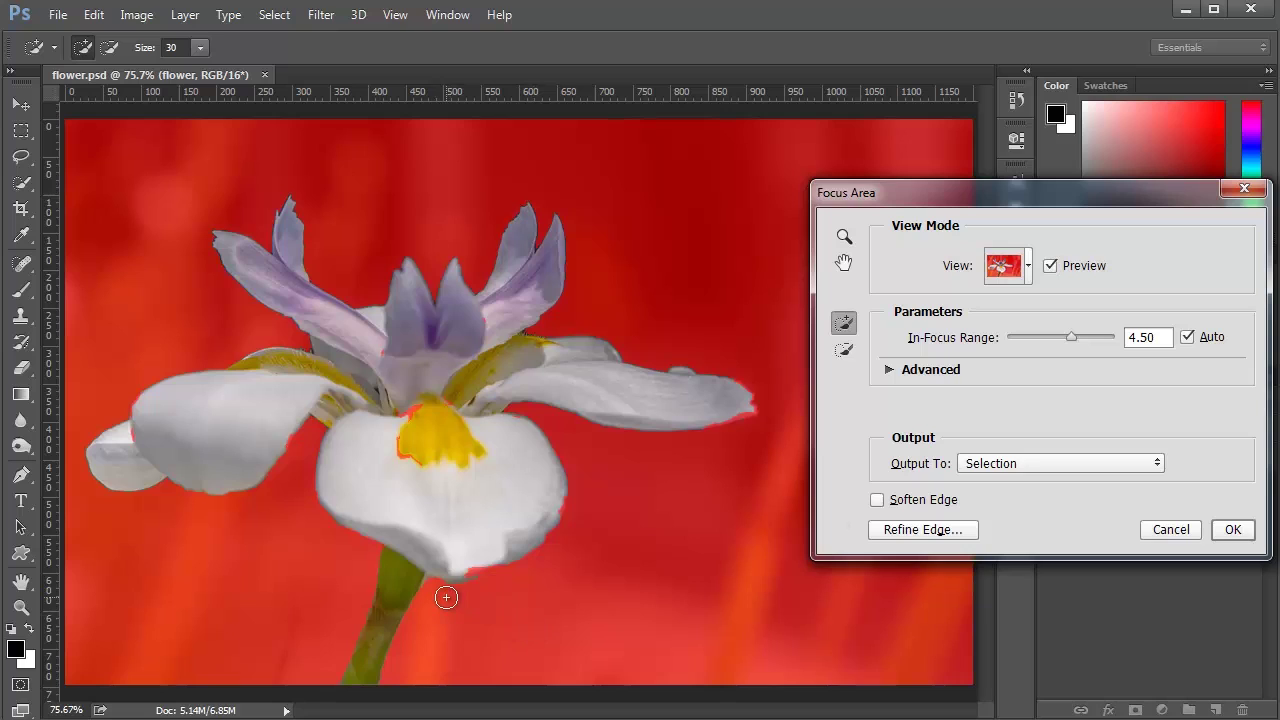
{"action": "key", "text": "alt"}
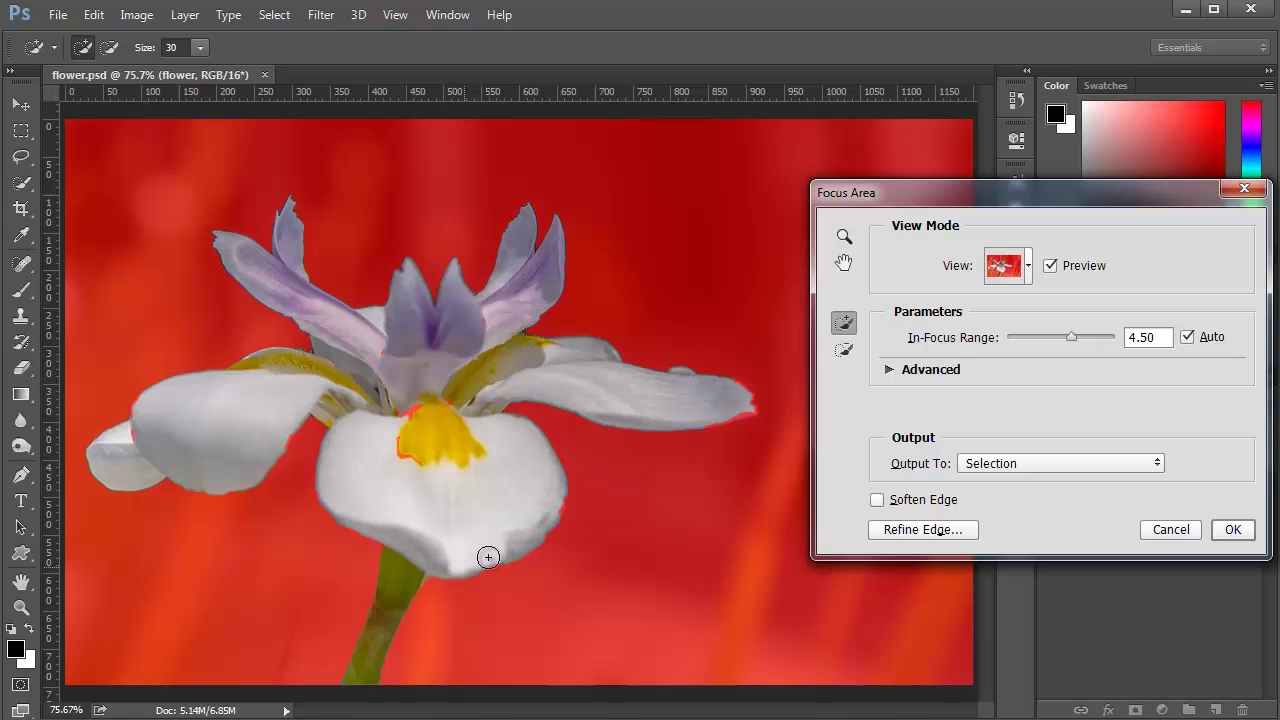
- Add the yellow centre and the two side petals' missing edges to the focus selection, subtracting the spill beside the left petal
{"action": "left_click", "coordinate": [402, 422]}
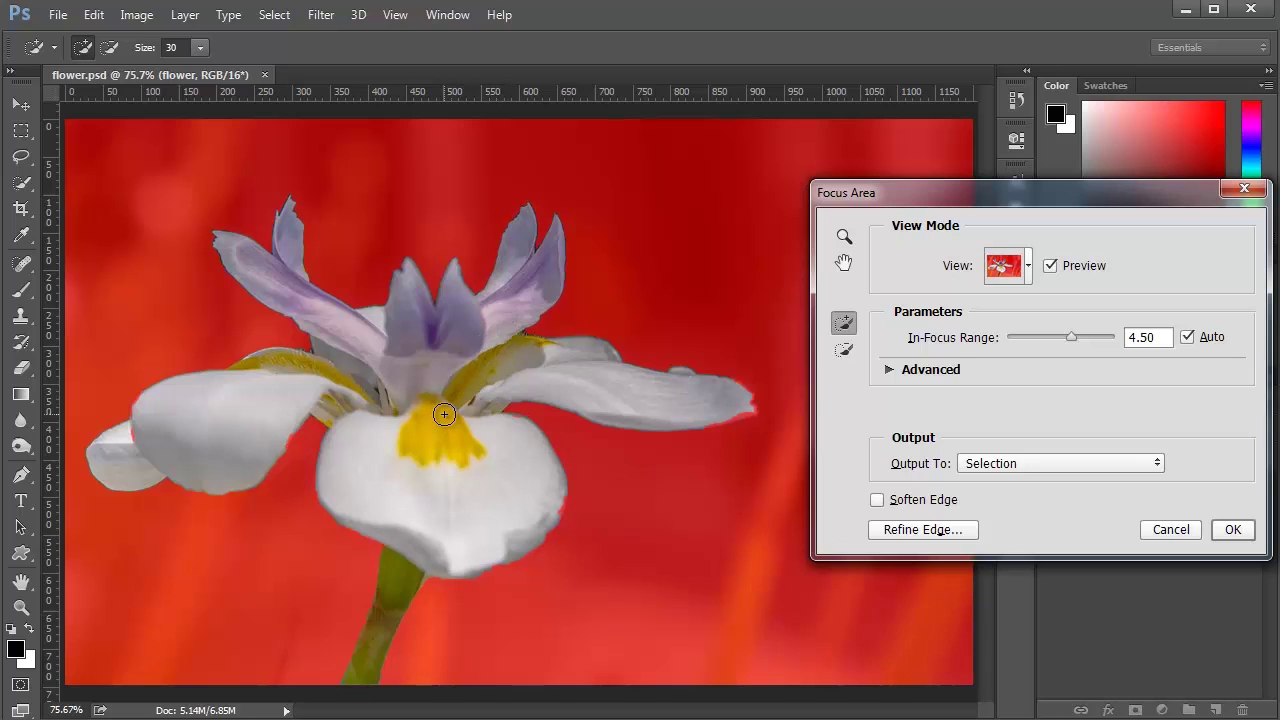
{"action": "left_click", "coordinate": [737, 400]}
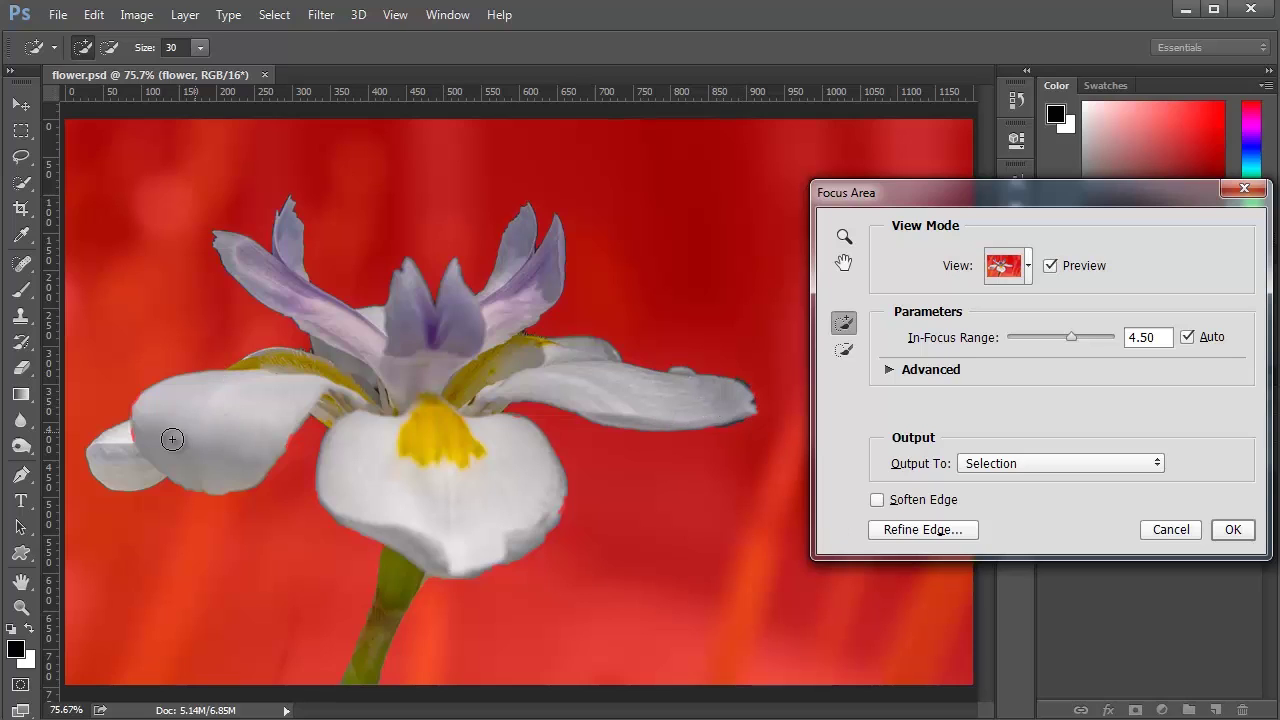
{"action": "left_click_drag", "start_coordinate": [139, 436], "coordinate": [166, 423]}
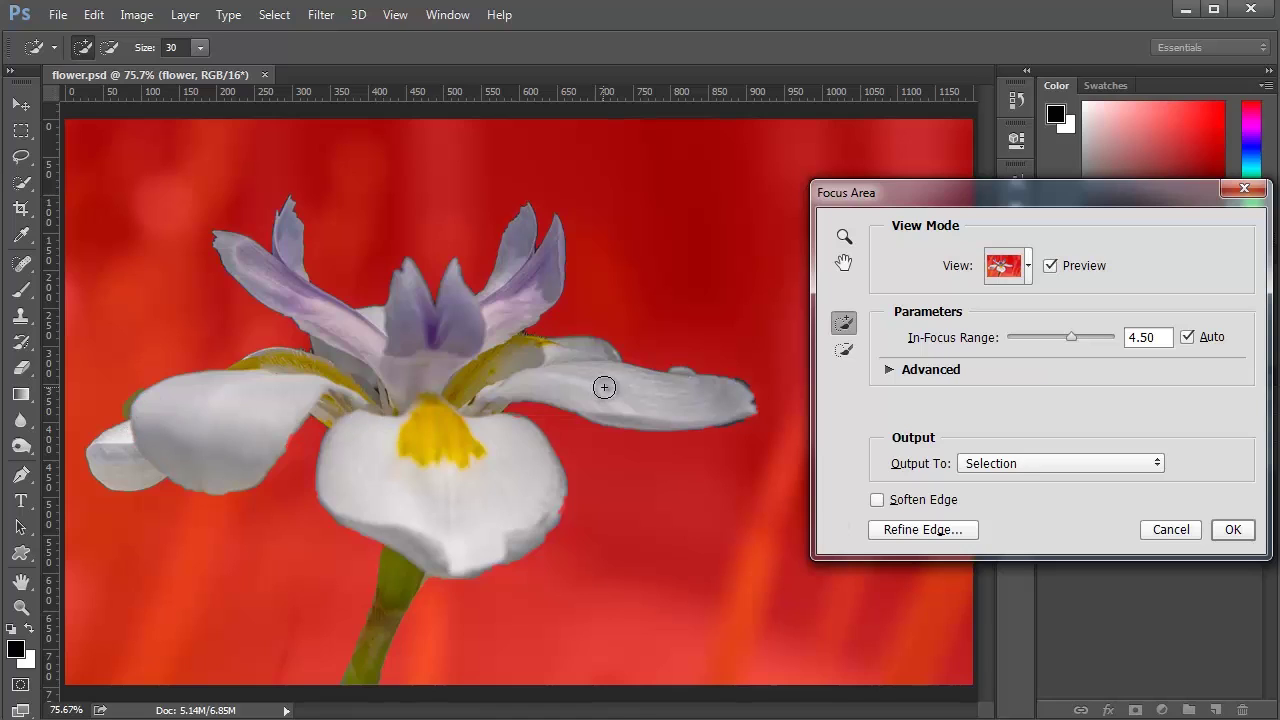
{"action": "key", "text": "alt"}
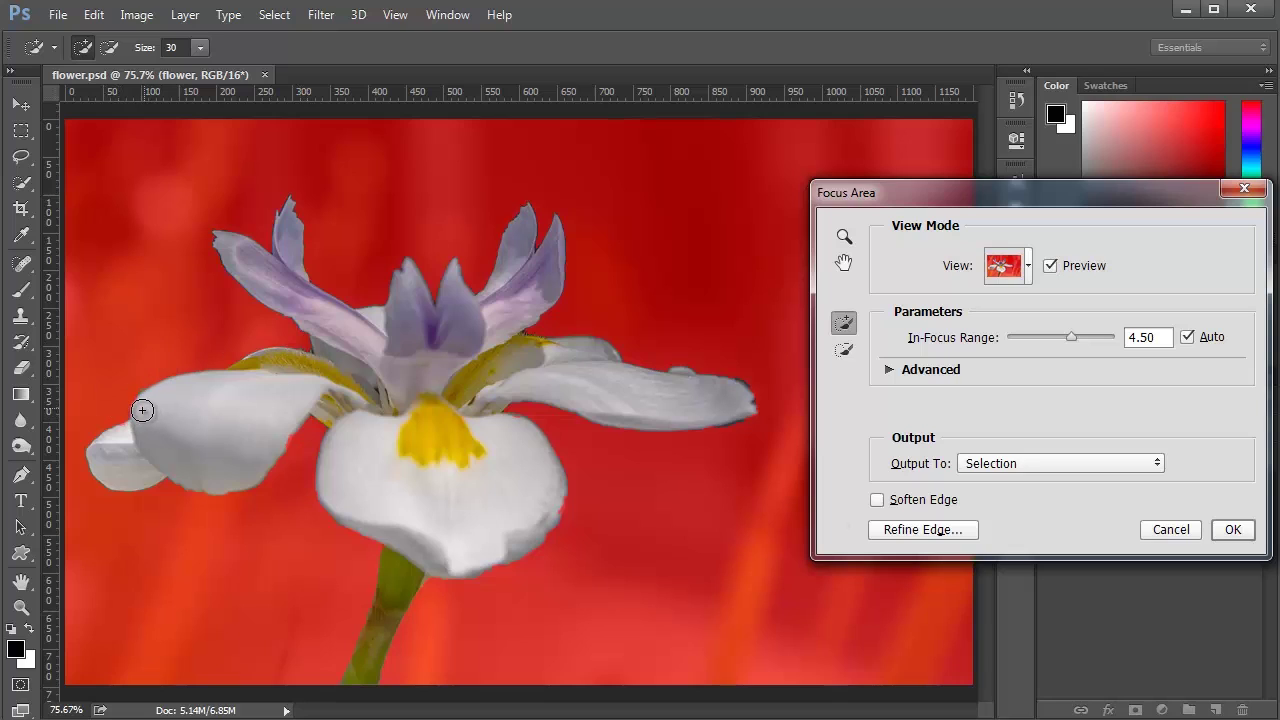
{"action": "key", "text": "alt"}
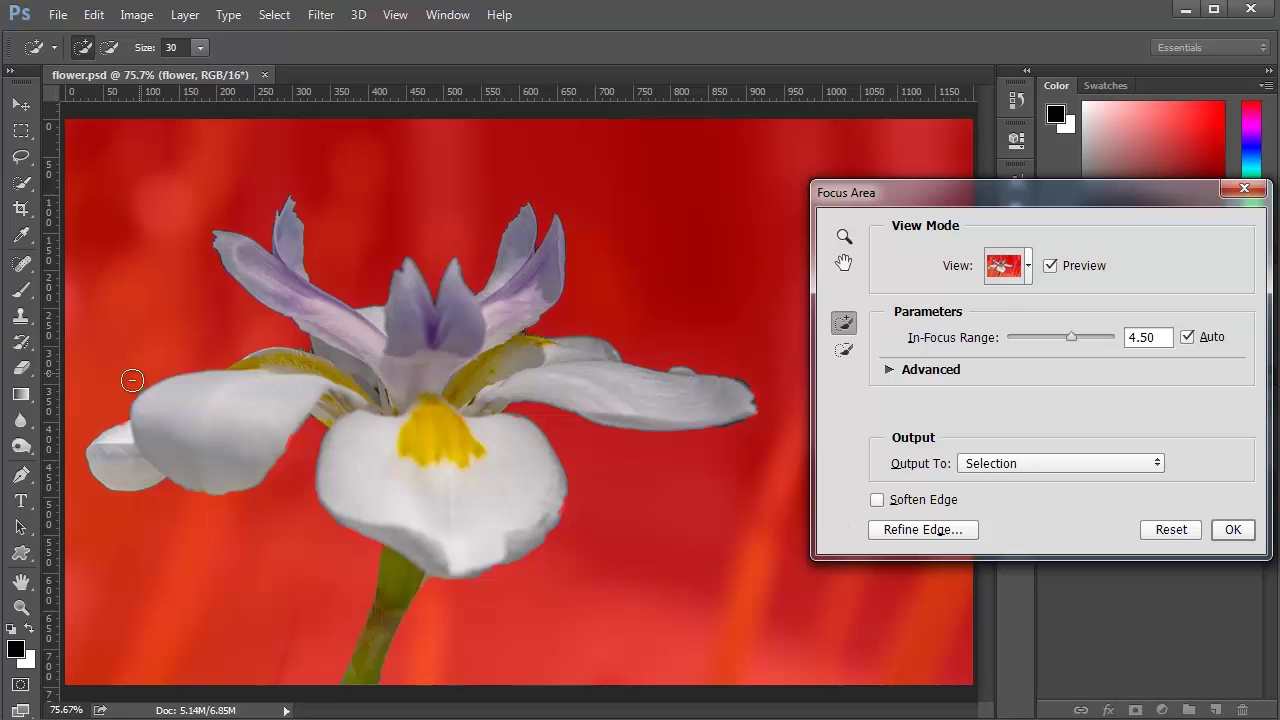
{"action": "left_click", "coordinate": [137, 374], "text": "alt"}
- Expand the Focus Area's Advanced parameters to examine the Image Noise Level setting
{"action": "left_click", "coordinate": [935, 370]}
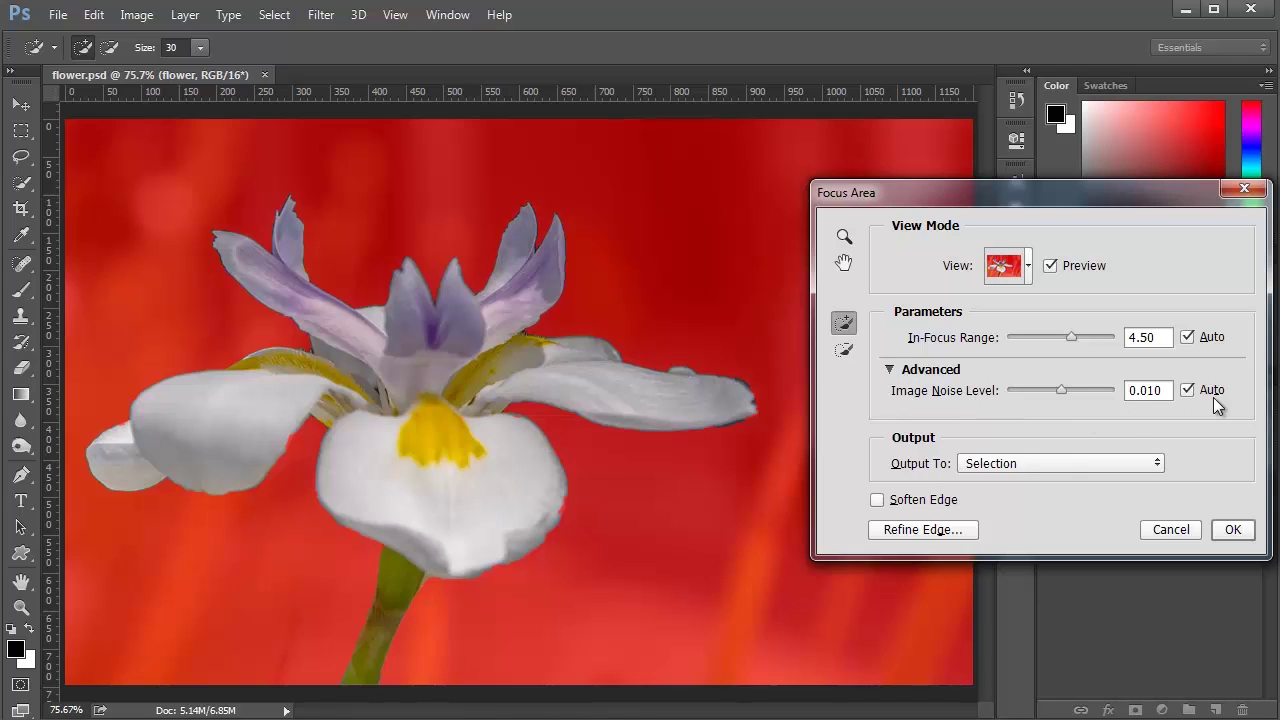
{"action": "left_click", "coordinate": [890, 370]}
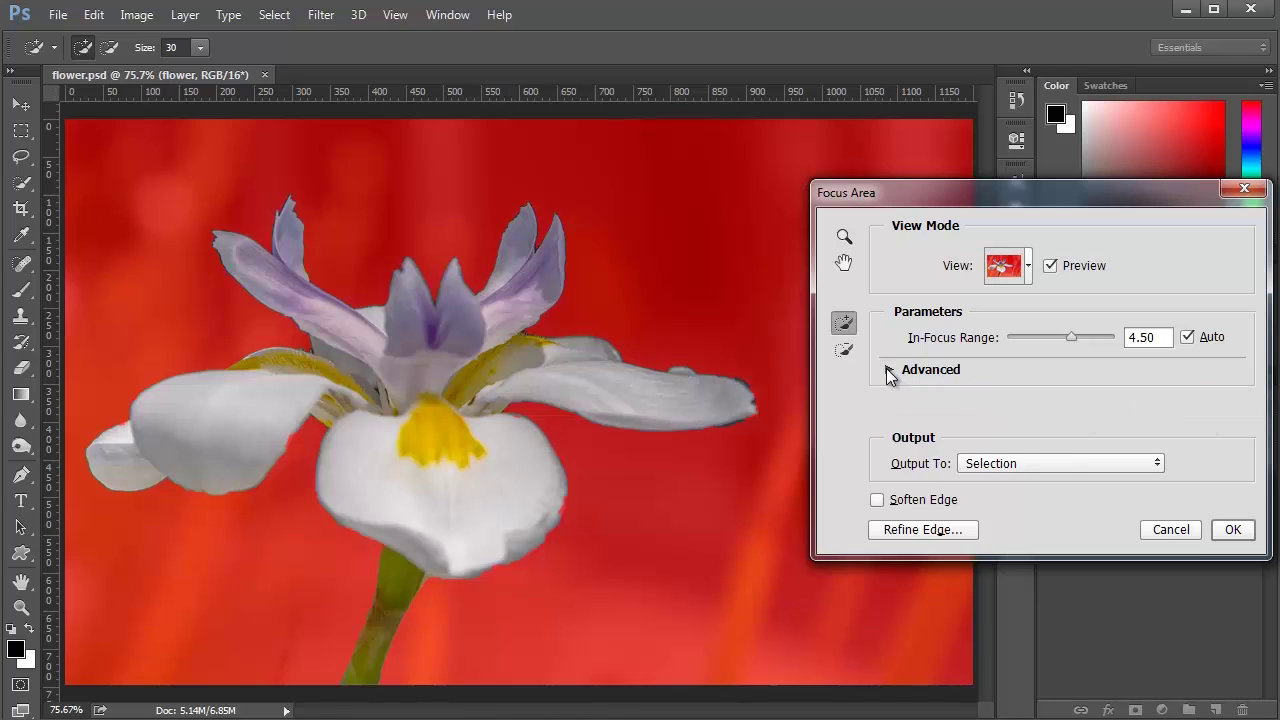
{"action": "left_click", "coordinate": [918, 371]}
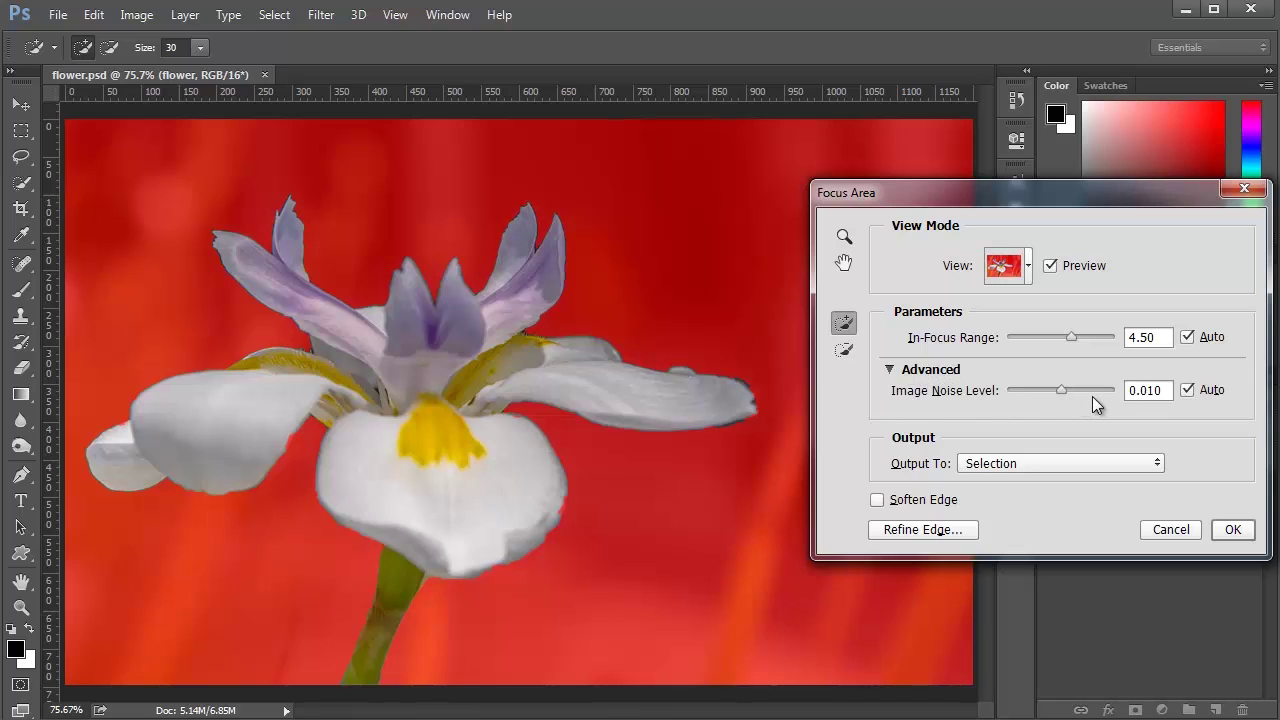
- Turn on Soften Edge, keep the output as Selection, and apply the Focus Area selection of the flower
{"action": "left_click", "coordinate": [889, 370]}
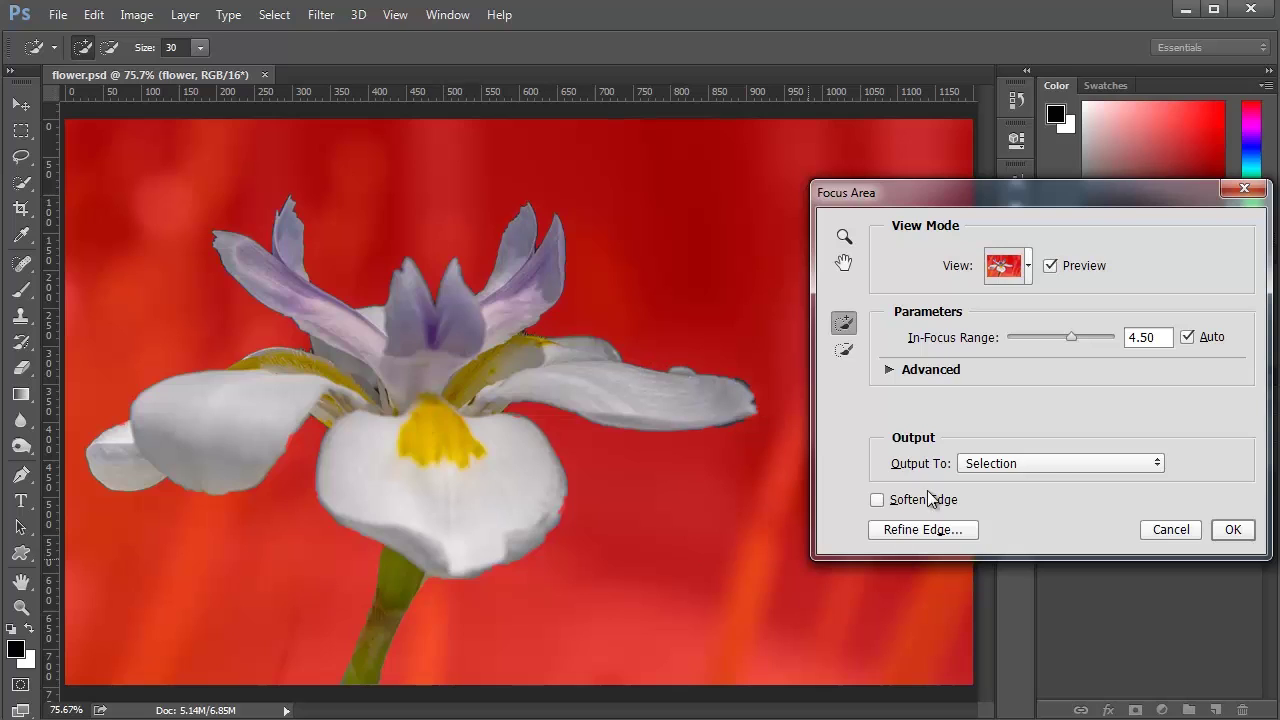
{"action": "left_click", "coordinate": [1037, 466]}
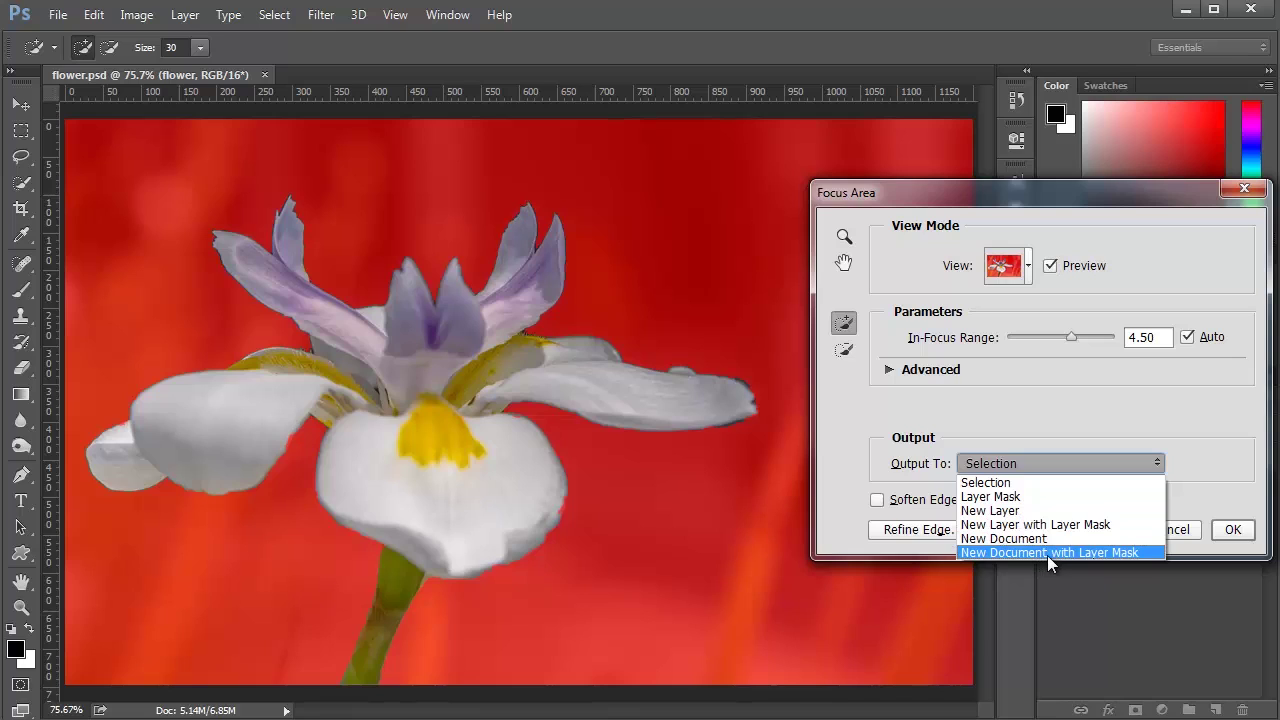
{"action": "left_click", "coordinate": [998, 483]}
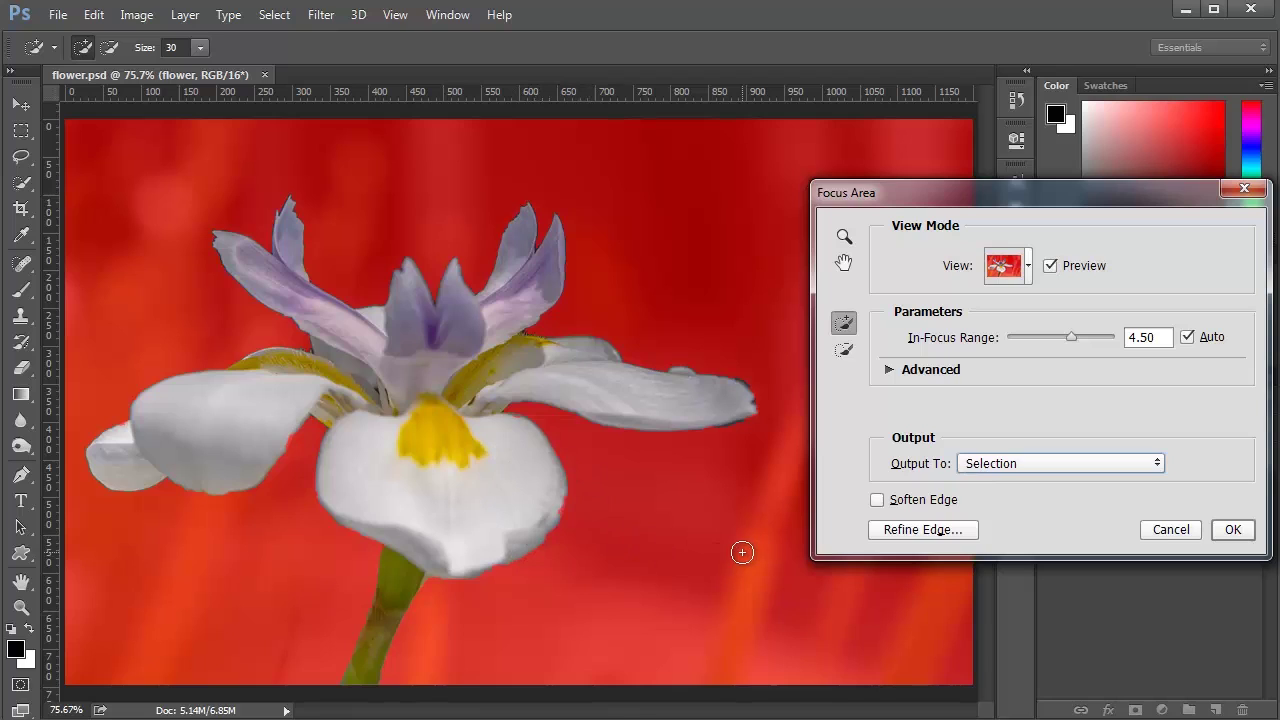
{"action": "left_click", "coordinate": [876, 501]}
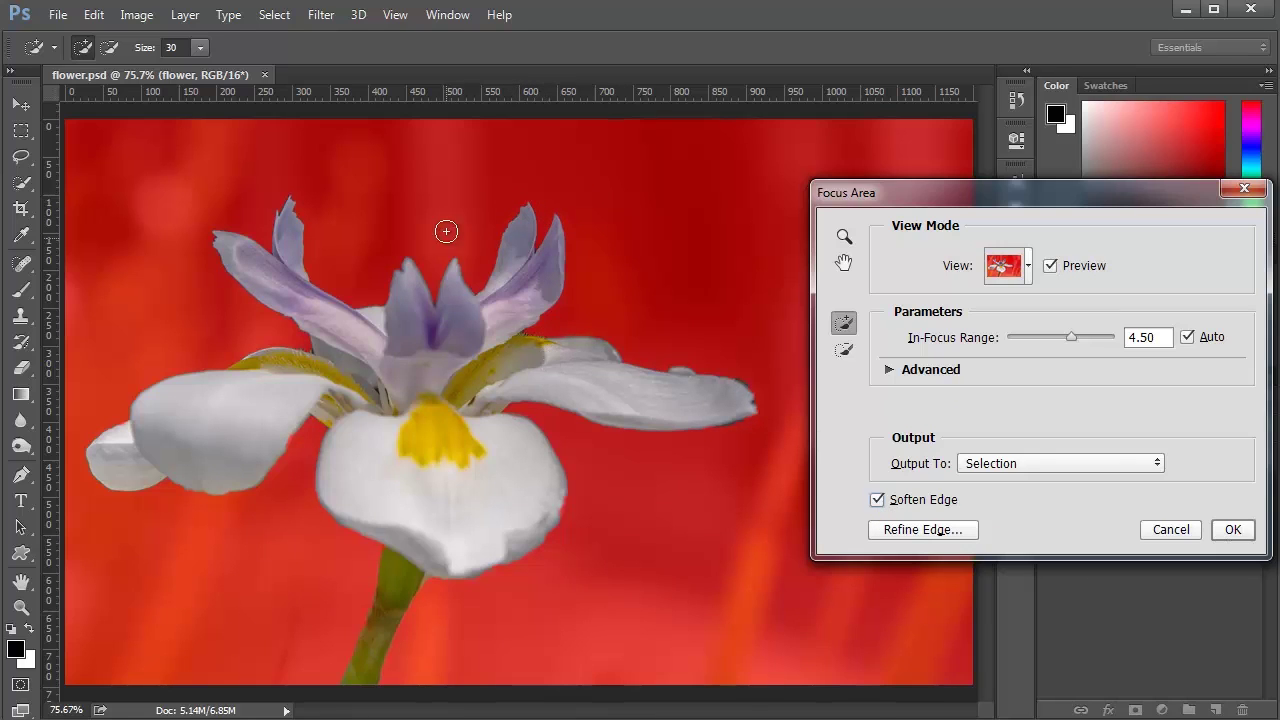
{"action": "left_click", "coordinate": [1230, 533]}
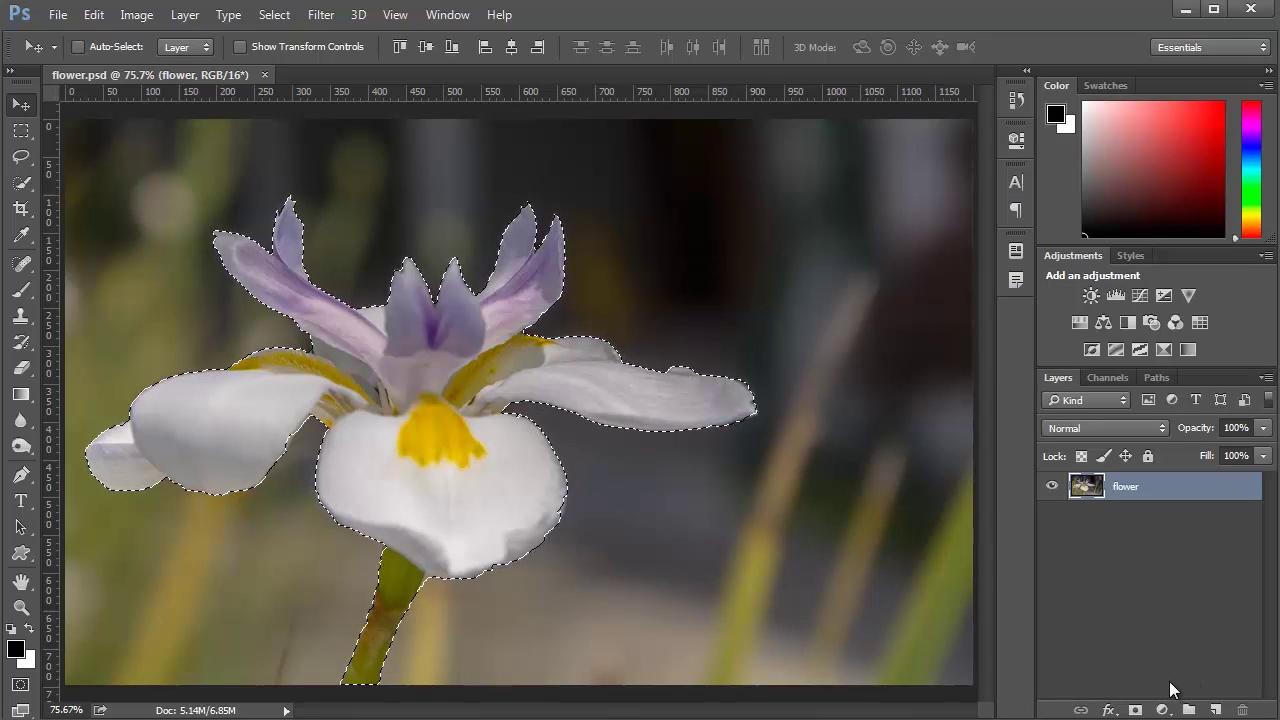
- Add a Hue/Saturation adjustment layer masked to the flower selection and set Saturation to -100
{"action": "left_click", "coordinate": [1135, 709]}
{"action": "key", "text": "ctrl+z"}
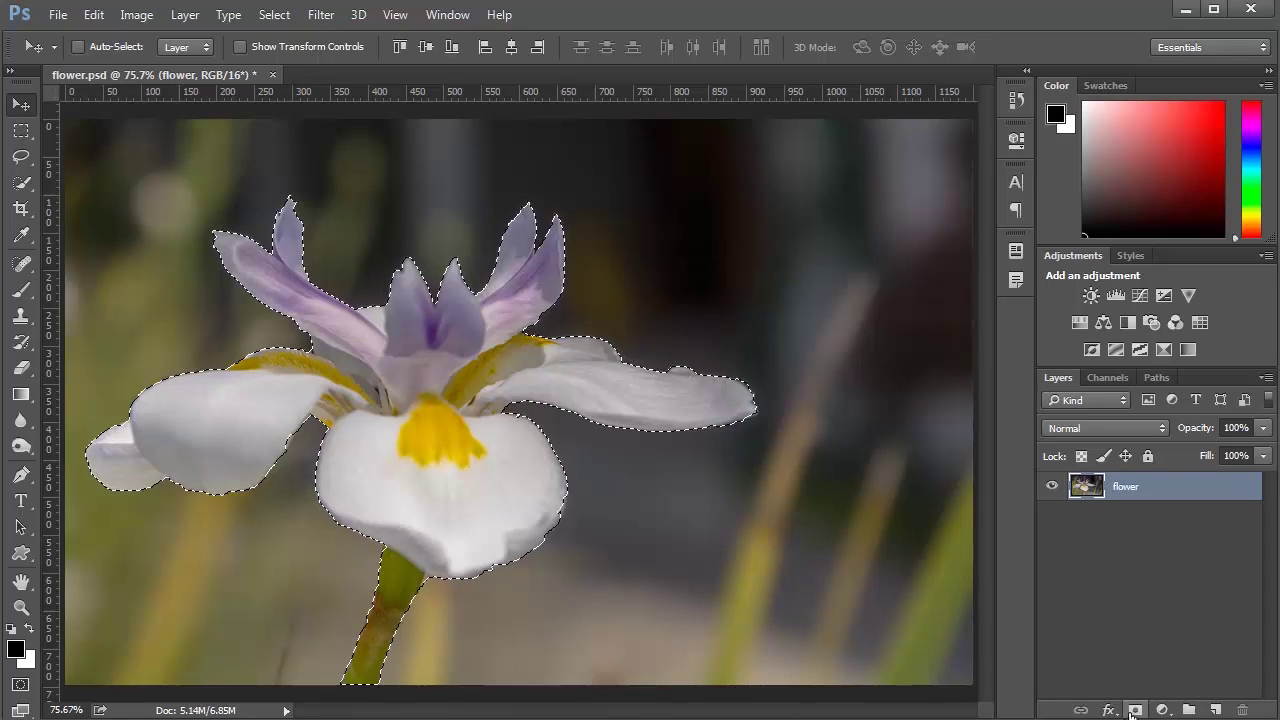
{"action": "left_click", "coordinate": [1163, 708]}
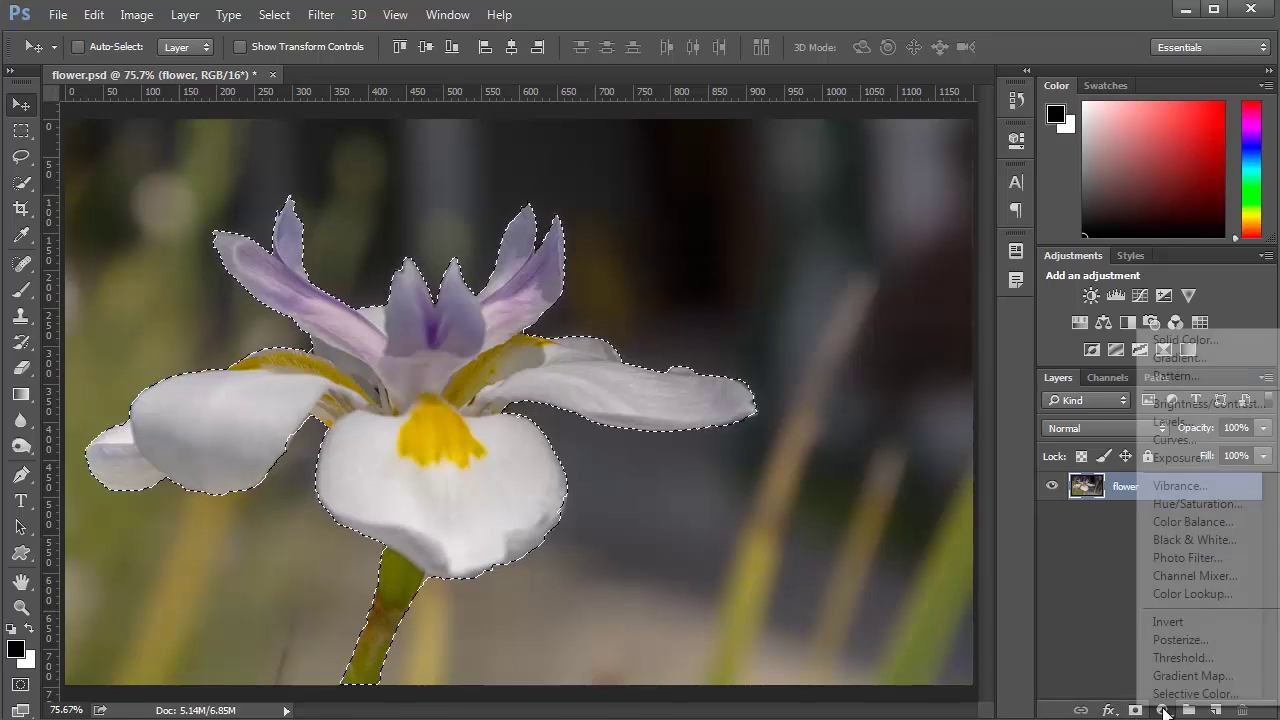
{"action": "left_click", "coordinate": [1210, 508]}
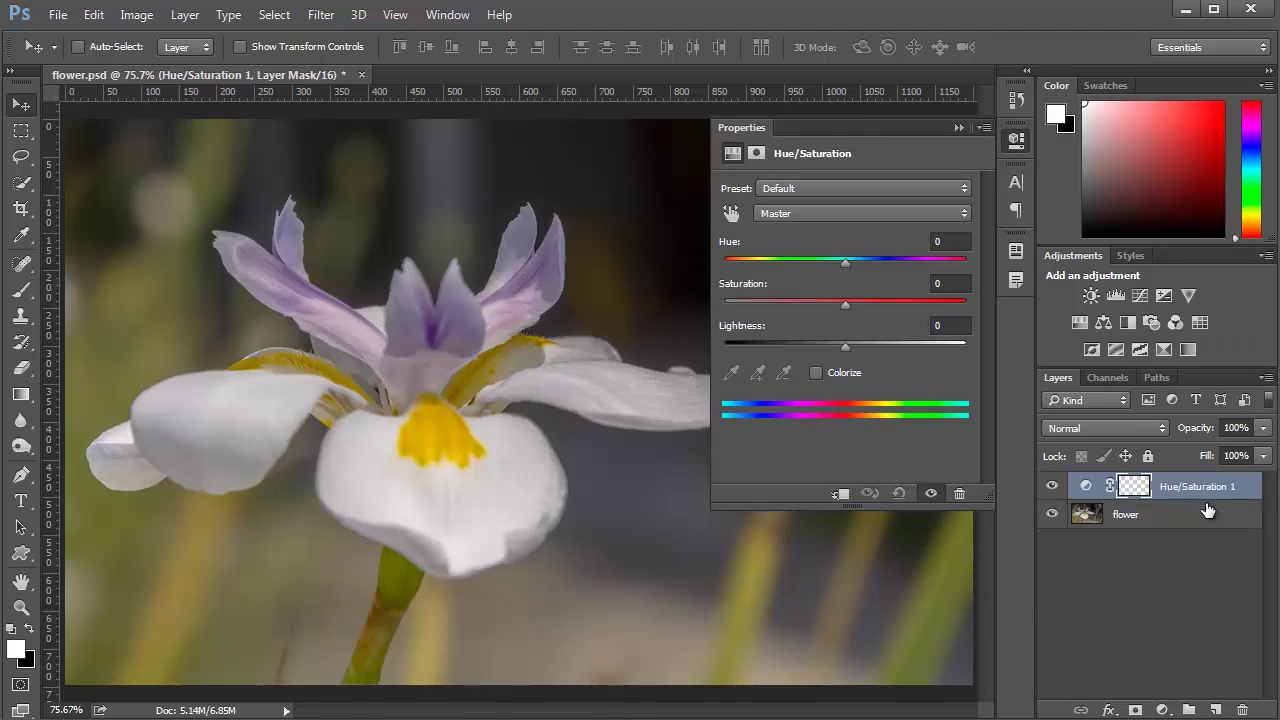
{"action": "left_click_drag", "start_coordinate": [845, 302], "coordinate": [677, 333]}
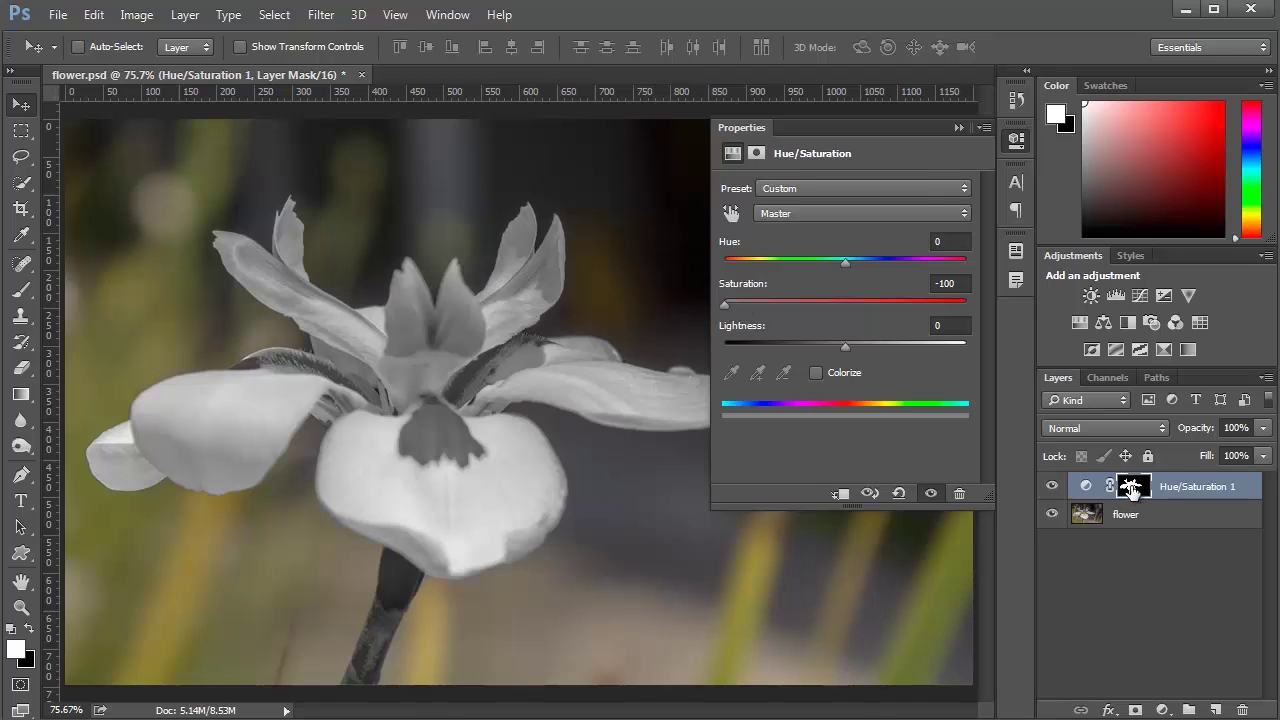
- Invert the Hue/Saturation layer's mask so the desaturation applies to the background instead of the flower
{"action": "left_click", "coordinate": [1131, 487]}
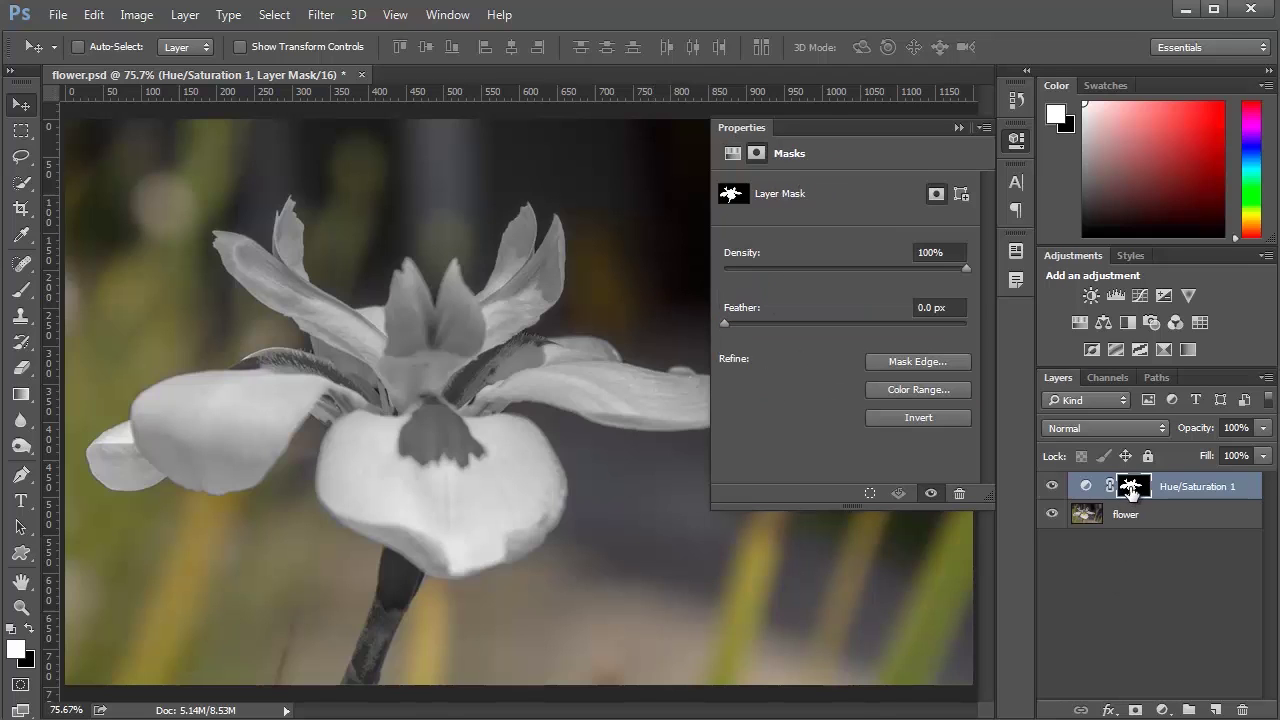
{"action": "left_click", "coordinate": [907, 420]}
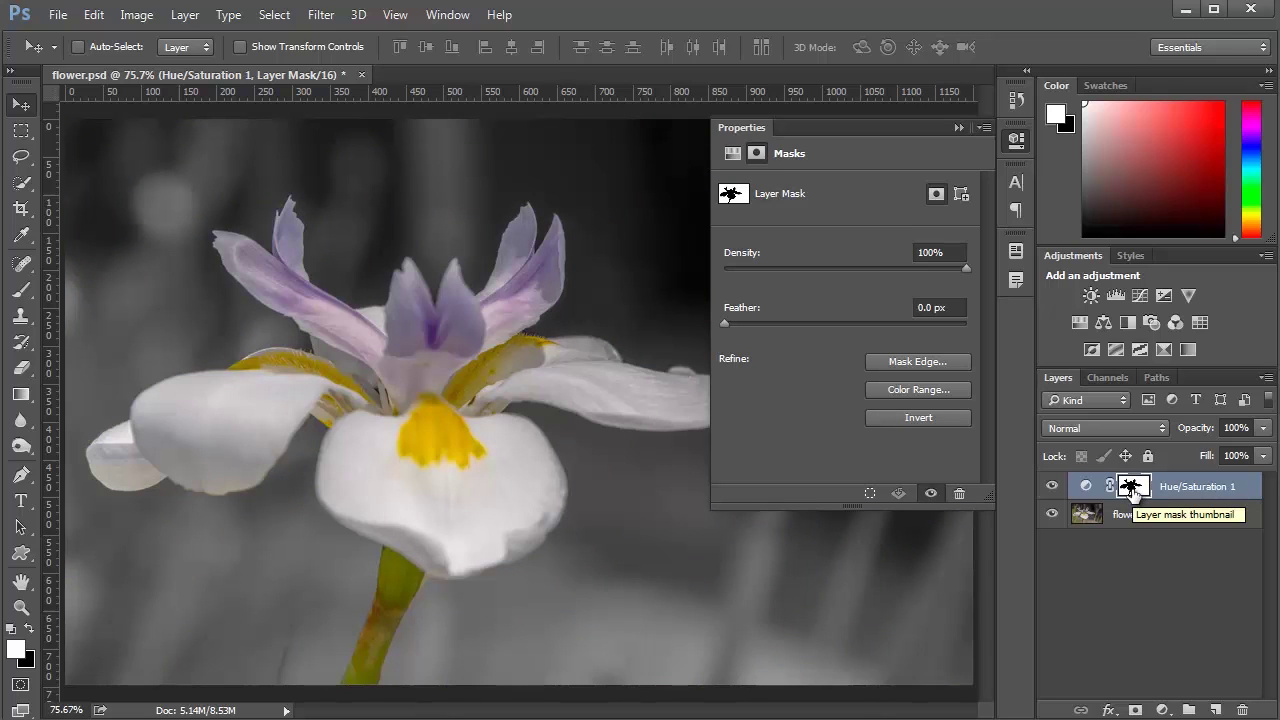
{"action": "left_click", "coordinate": [960, 127]}
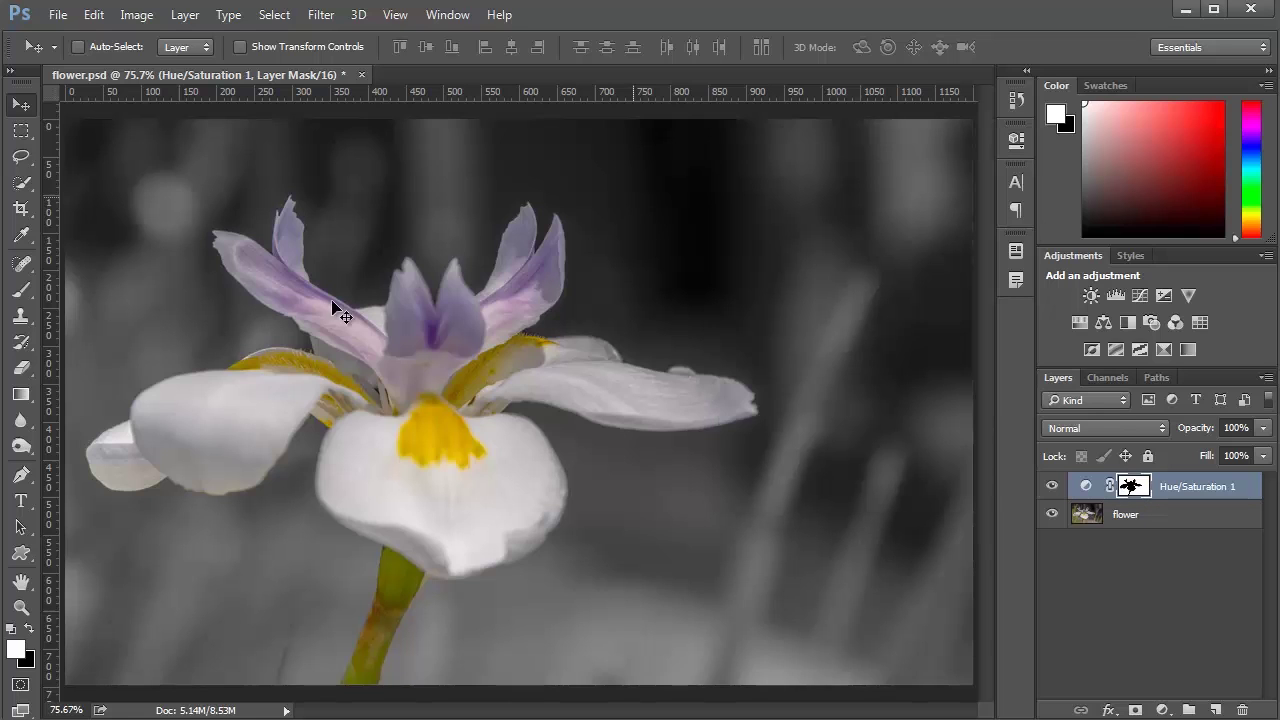
- Paint white on the adjustment's mask with an 8 px brush to remove colour spill along the flower's edges, and toggle the adjustment's visibility
{"action": "scroll", "coordinate": [427, 595], "scroll_direction": "up", "scroll_amount": 10}
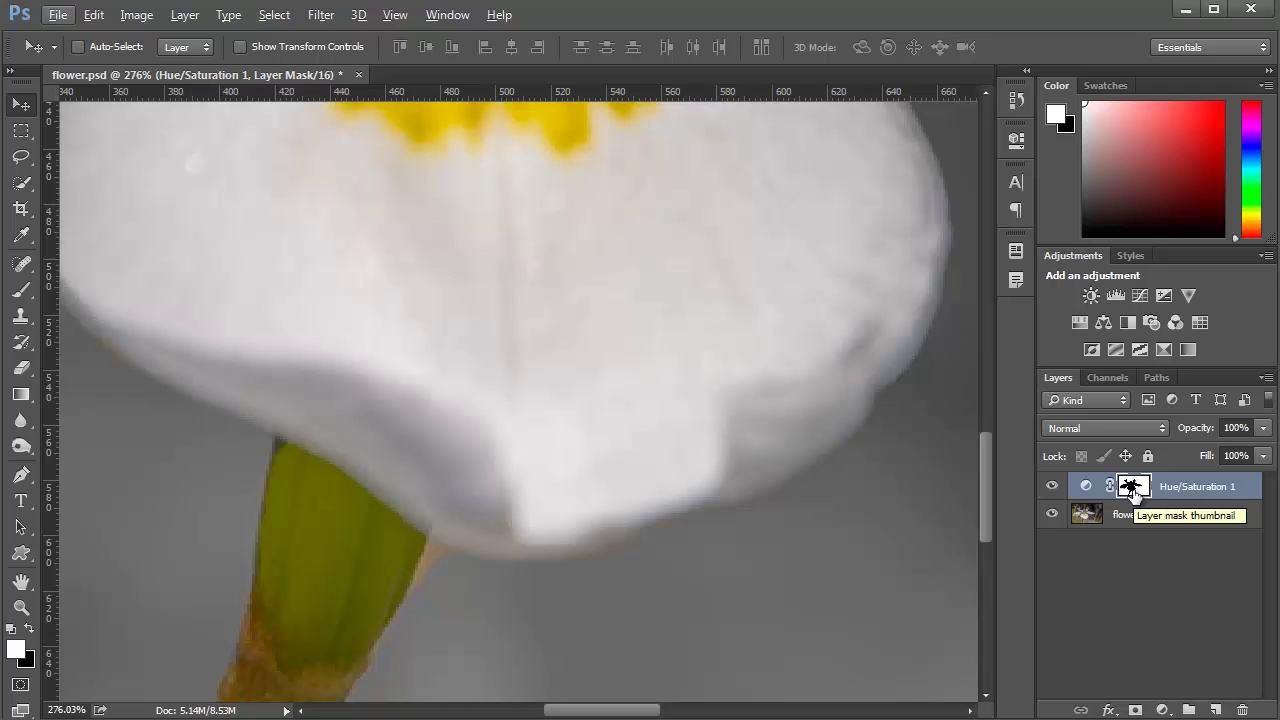
{"action": "left_click", "coordinate": [27, 296]}
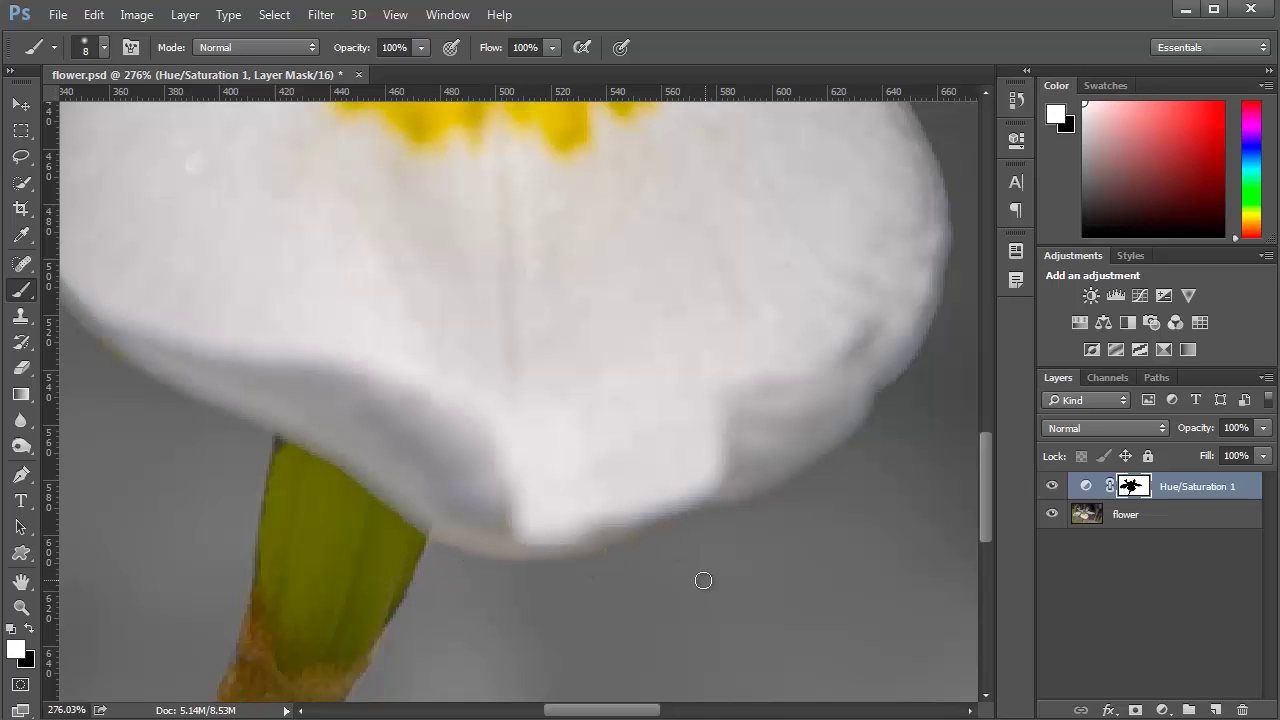
{"action": "mouse_move", "coordinate": [834, 343]}
{"action": "left_mouse_down"}
{"action": "mouse_move", "coordinate": [480, 314]}
{"action": "mouse_move", "coordinate": [323, 480]}
{"action": "mouse_move", "coordinate": [800, 594]}
{"action": "mouse_move", "coordinate": [604, 407]}
{"action": "mouse_move", "coordinate": [514, 571]}
{"action": "mouse_move", "coordinate": [740, 480]}
{"action": "mouse_move", "coordinate": [314, 420]}
{"action": "mouse_move", "coordinate": [640, 577]}
{"action": "mouse_move", "coordinate": [620, 411]}
{"action": "mouse_move", "coordinate": [405, 462]}
{"action": "left_mouse_up"}
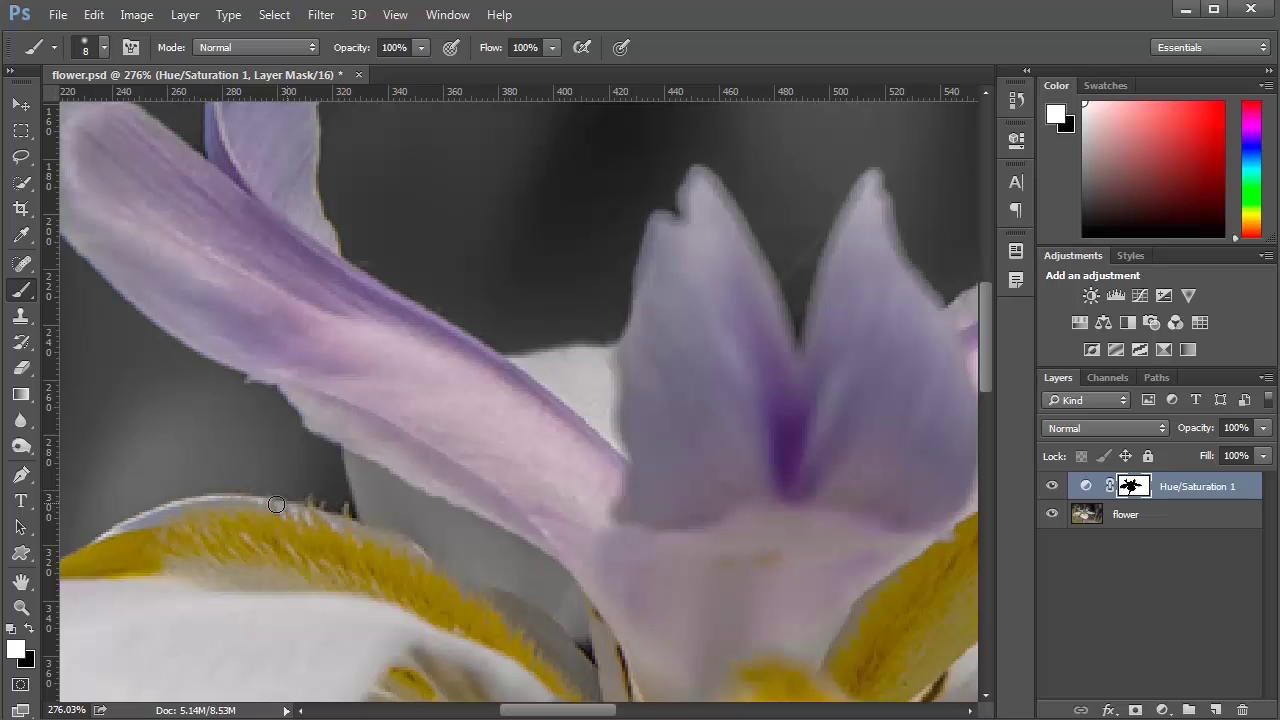
{"action": "left_click_drag", "start_coordinate": [151, 542], "coordinate": [421, 442]}
{"action": "key", "text": "ctrl+r"}
{"action": "key", "text": "ctrl+r"}
{"action": "scroll", "coordinate": [421, 442], "scroll_direction": "down", "scroll_amount": 6}
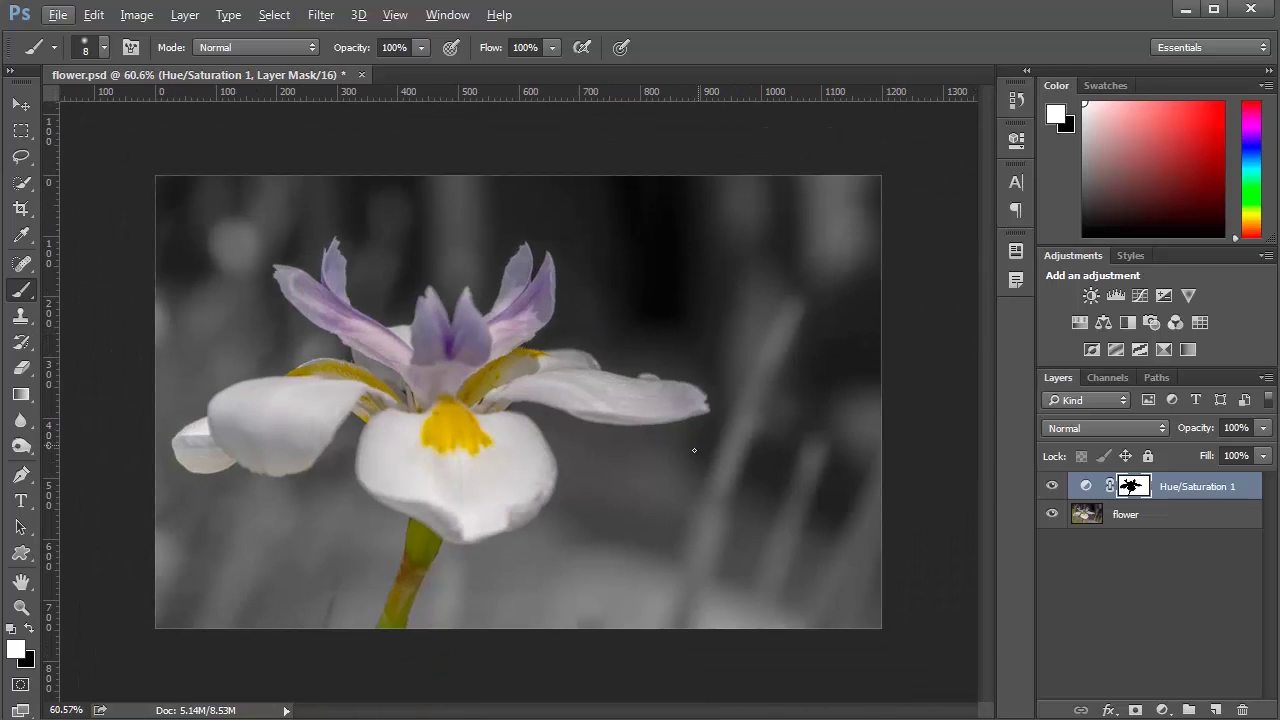
{"action": "left_click", "coordinate": [1051, 485]}
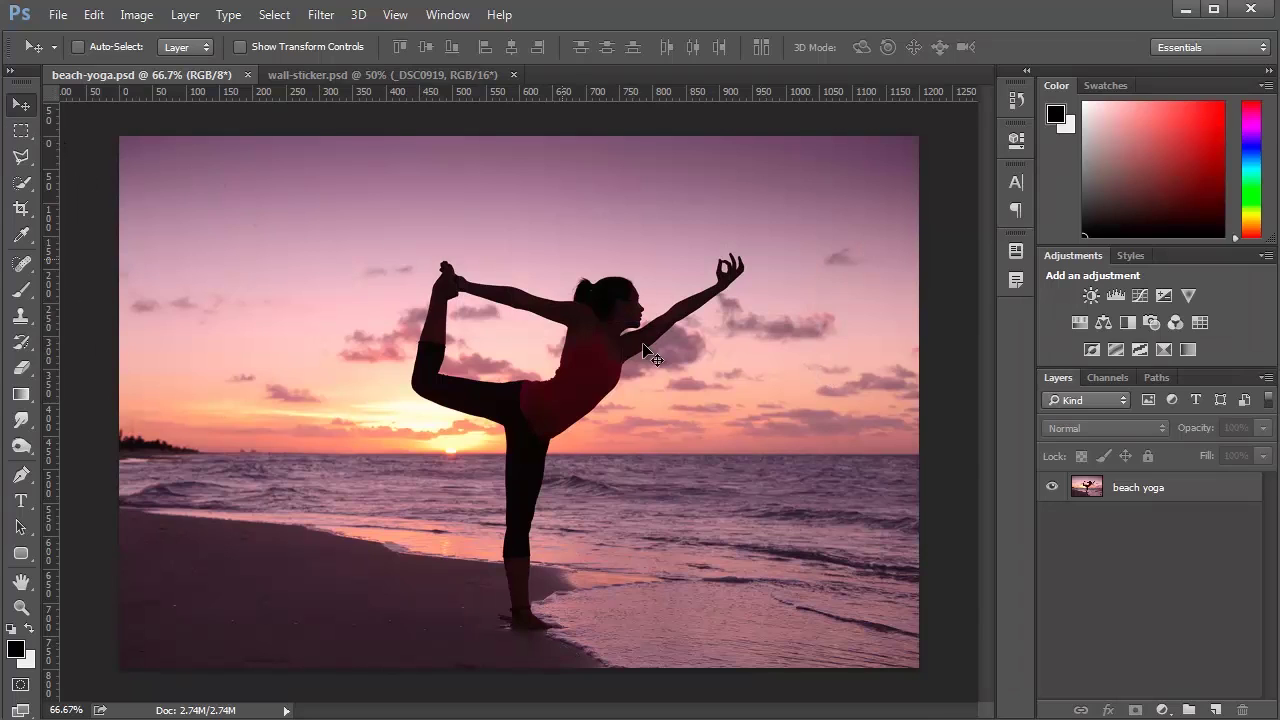
- In beach-yoga.psd, duplicate the beach yoga layer and outline the woman loosely with a Polygonal Lasso selection
{"action": "left_click", "coordinate": [1162, 500]}
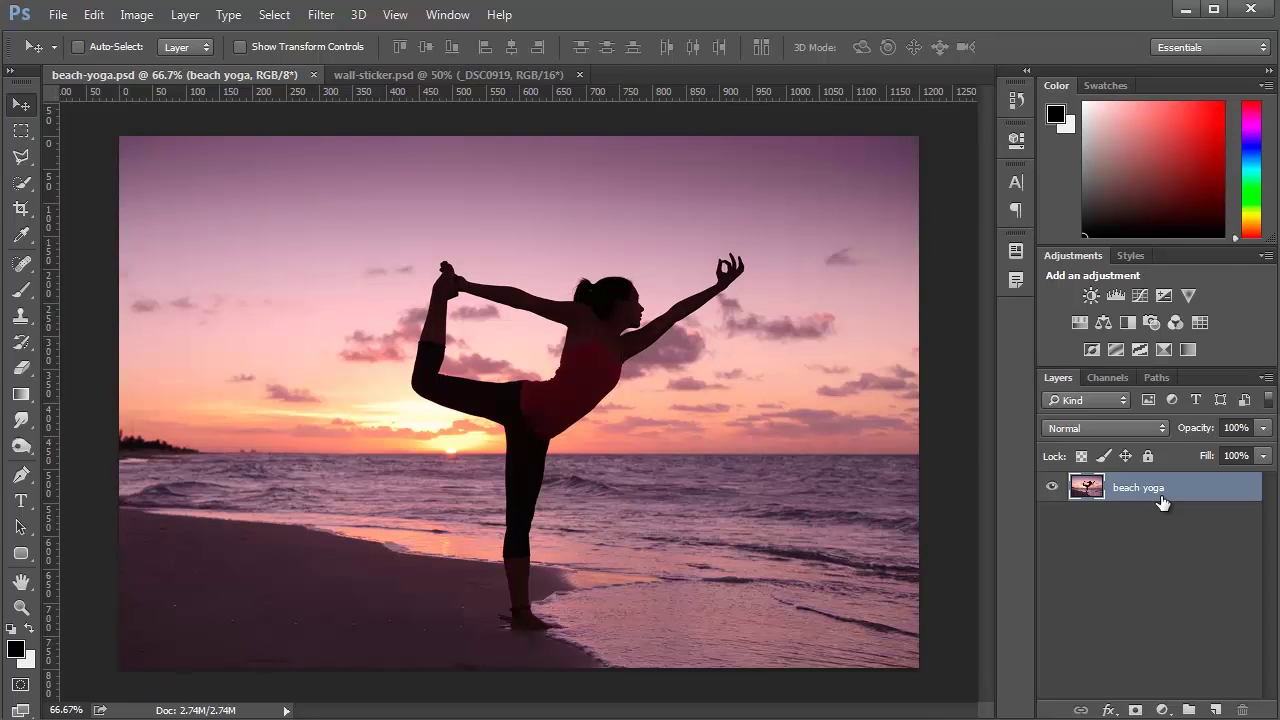
{"action": "key", "text": "ctrl+j"}
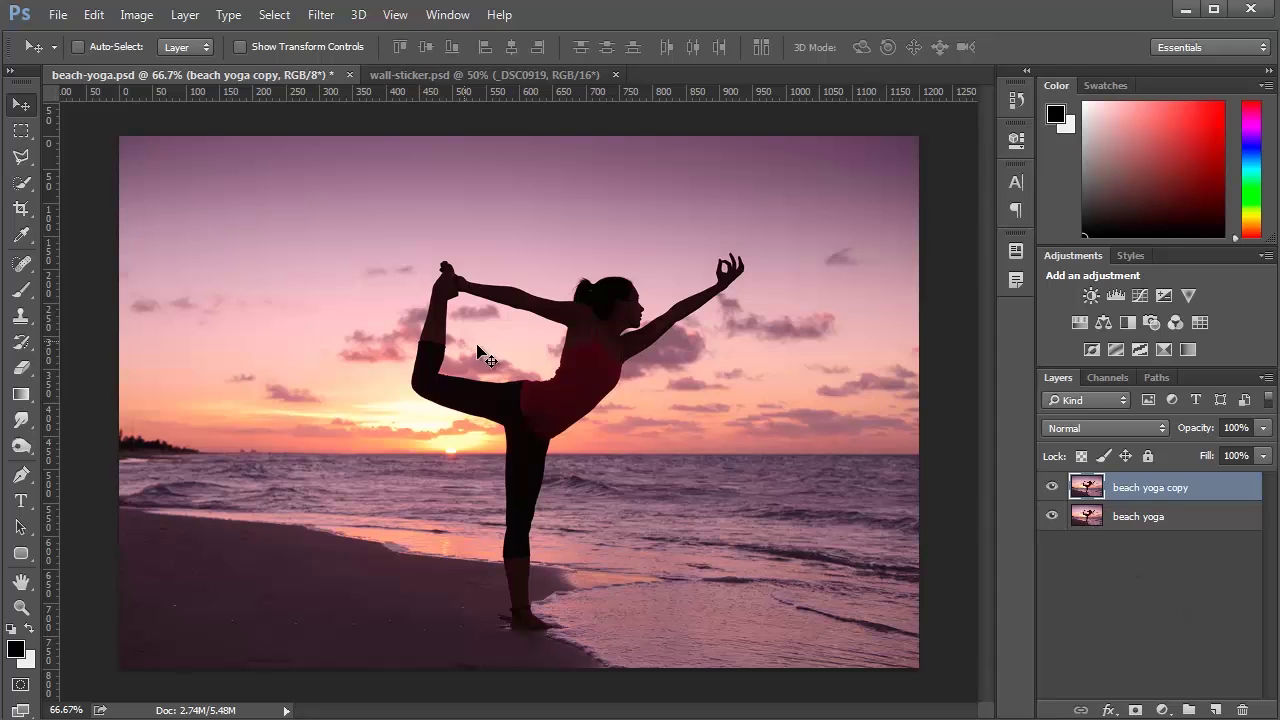
{"action": "left_click", "coordinate": [21, 157]}
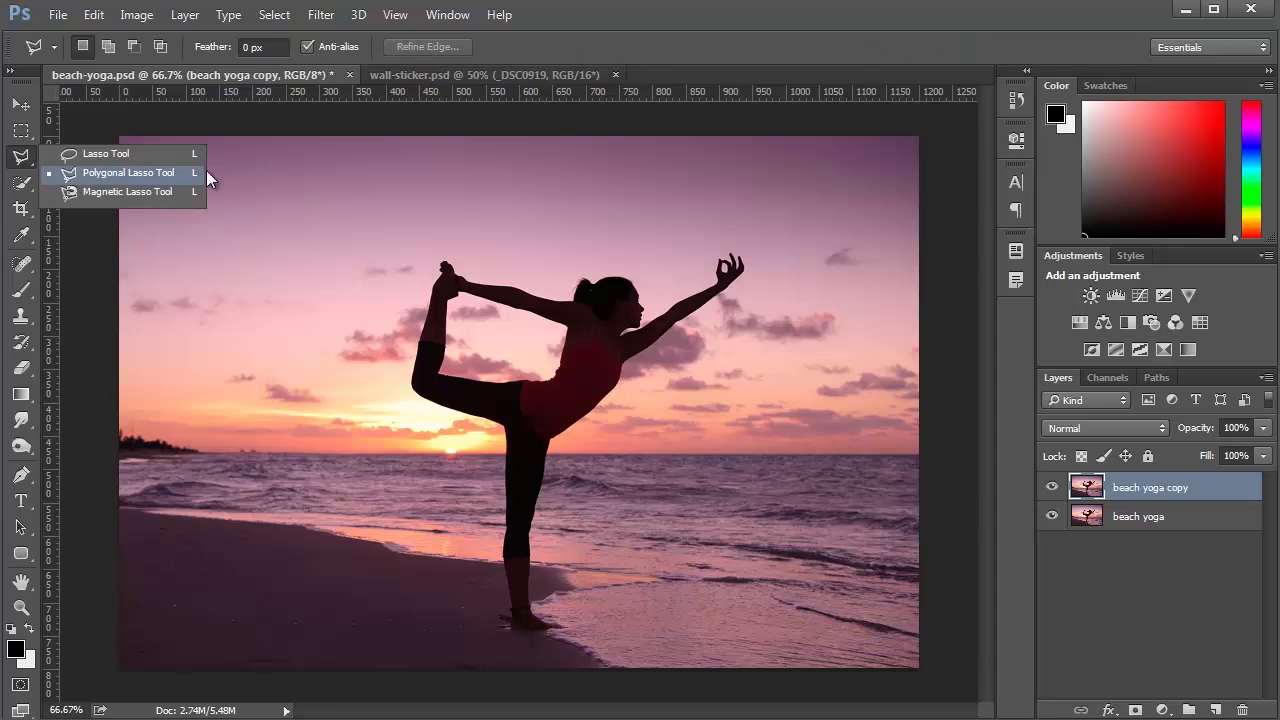
{"action": "left_click", "coordinate": [158, 177]}
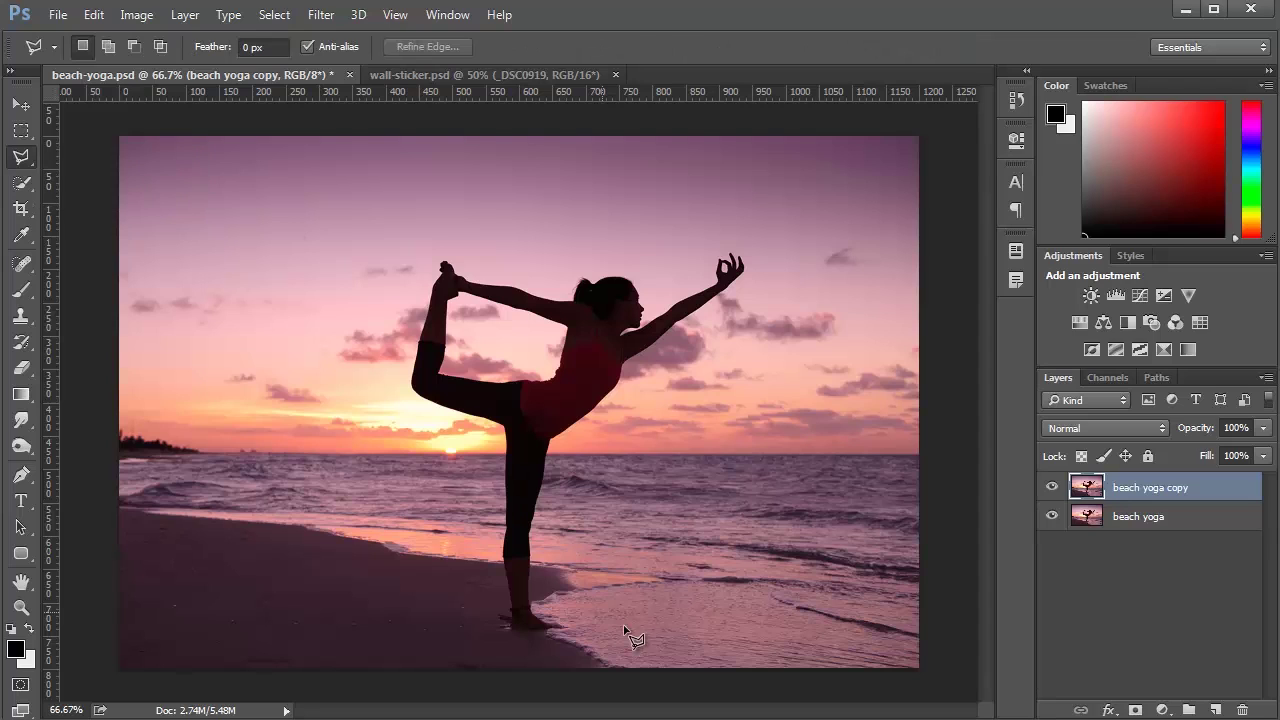
{"action": "left_click", "coordinate": [498, 628]}
{"action": "left_click", "coordinate": [488, 440]}
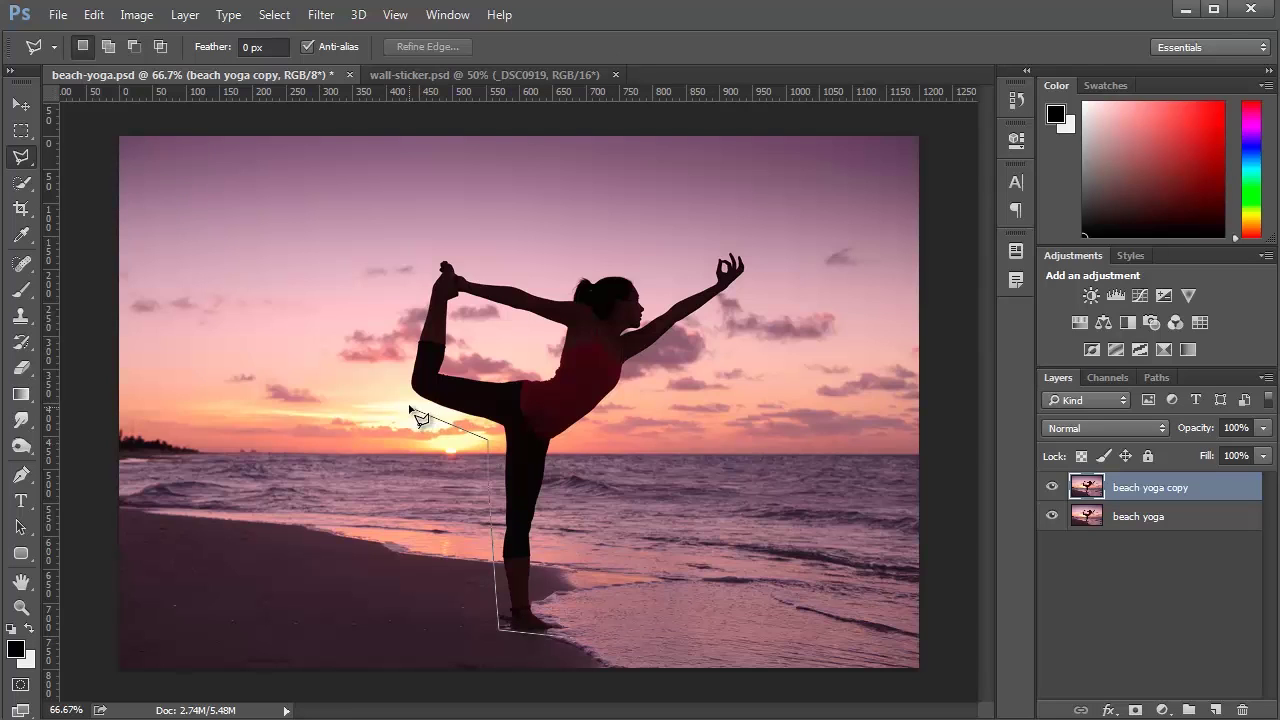
{"action": "left_click", "coordinate": [407, 401]}
{"action": "left_click", "coordinate": [396, 354]}
{"action": "left_click", "coordinate": [423, 248]}
{"action": "left_click", "coordinate": [497, 252]}
{"action": "left_click", "coordinate": [559, 290]}
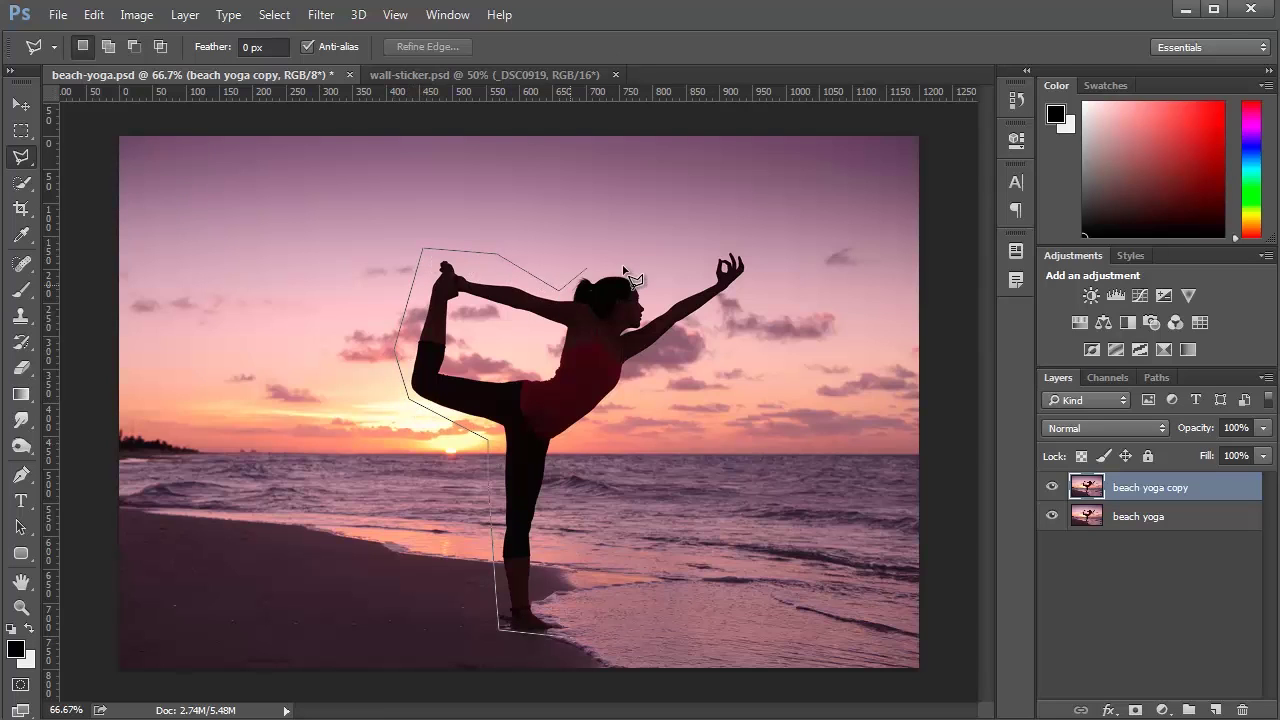
{"action": "left_click", "coordinate": [622, 266]}
{"action": "left_click", "coordinate": [668, 276]}
{"action": "left_click", "coordinate": [731, 245]}
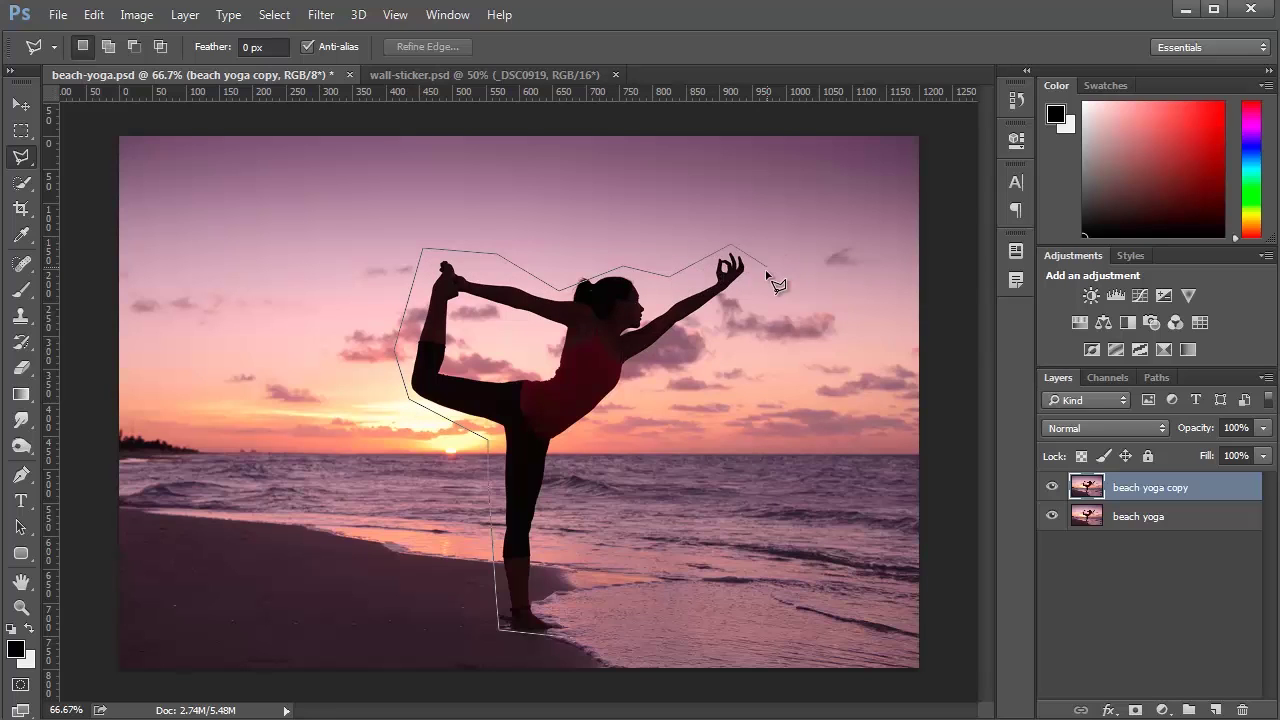
{"action": "left_click", "coordinate": [765, 272]}
{"action": "left_click", "coordinate": [568, 453]}
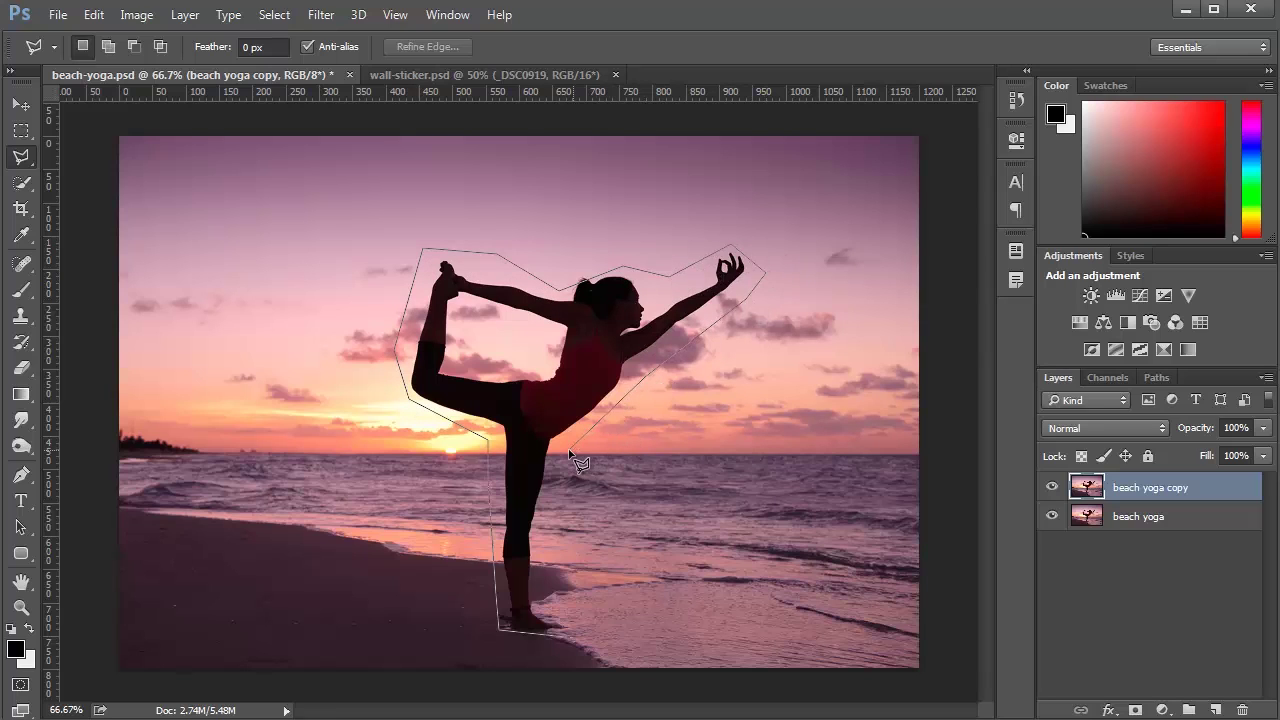
{"action": "left_click", "coordinate": [546, 591]}
{"action": "double_click", "coordinate": [581, 634]}
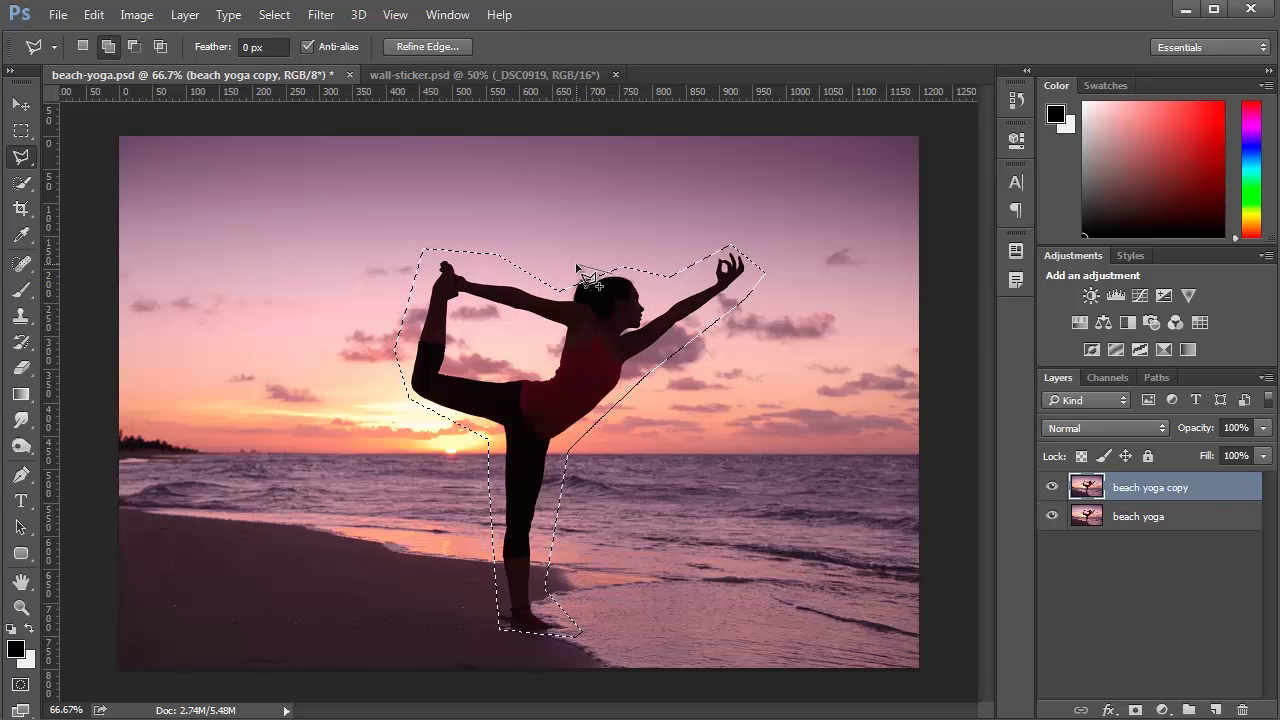
- Add the missed area behind the woman's head to the selection and subtract the sky enclosed by her arm and raised leg
{"action": "left_click", "coordinate": [577, 268]}
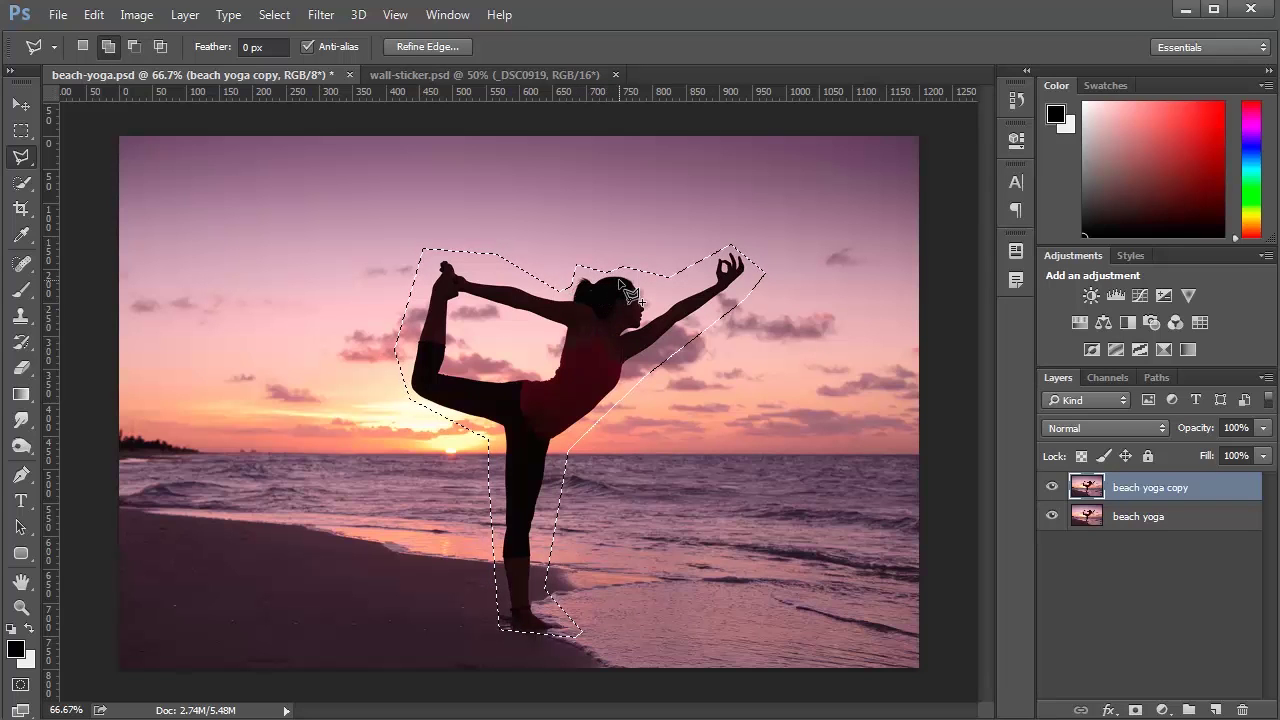
{"action": "double_click", "coordinate": [597, 288]}
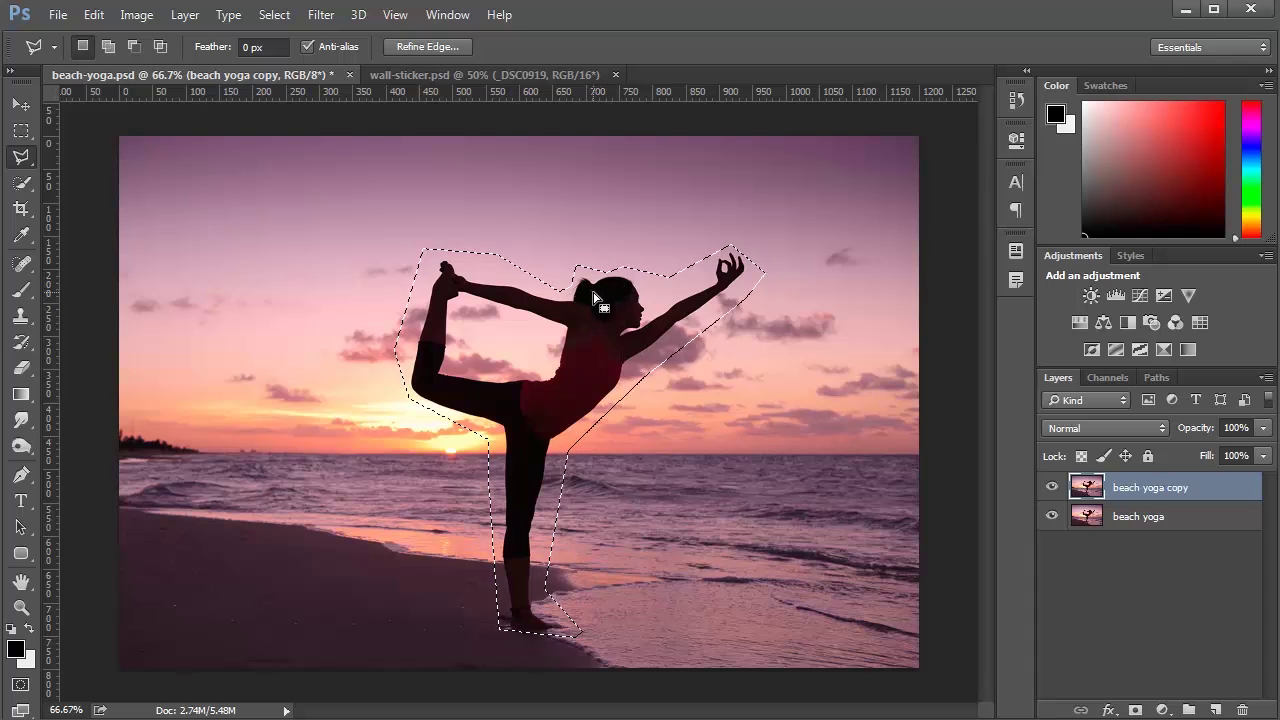
{"action": "key", "text": "alt"}
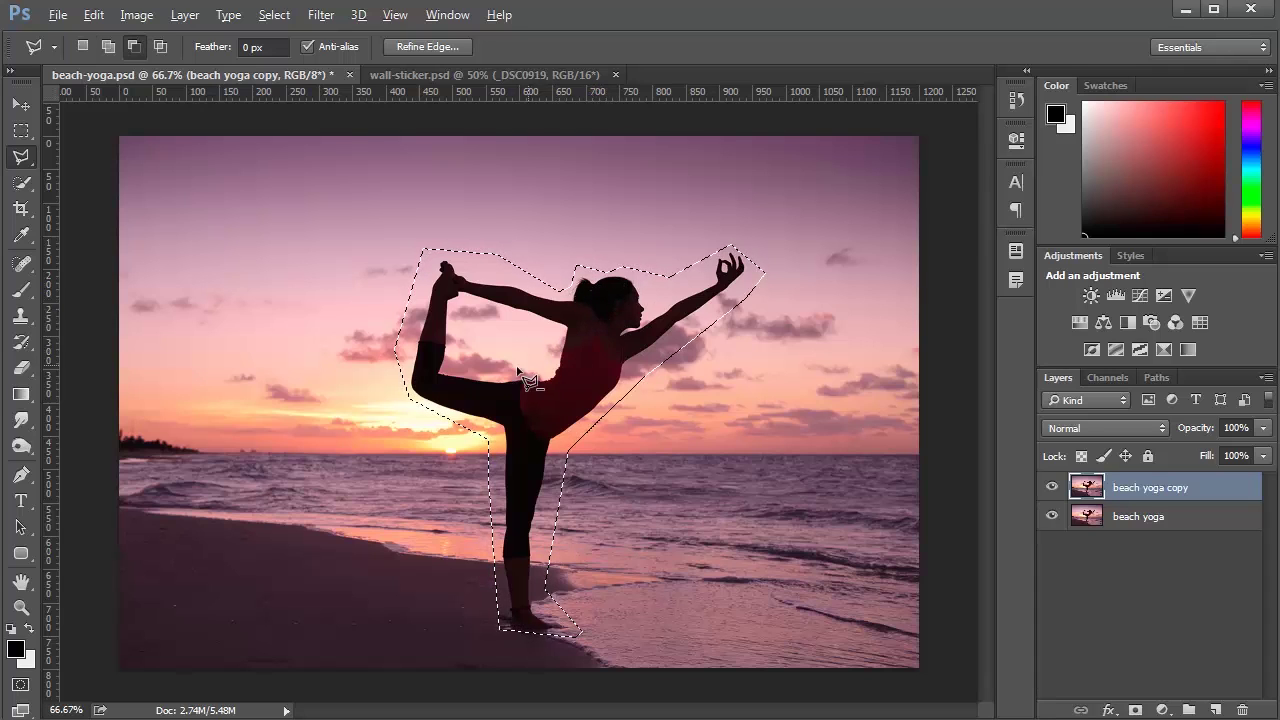
{"action": "left_click", "coordinate": [455, 358]}
{"action": "left_click", "coordinate": [459, 312]}
{"action": "left_click", "coordinate": [494, 308]}
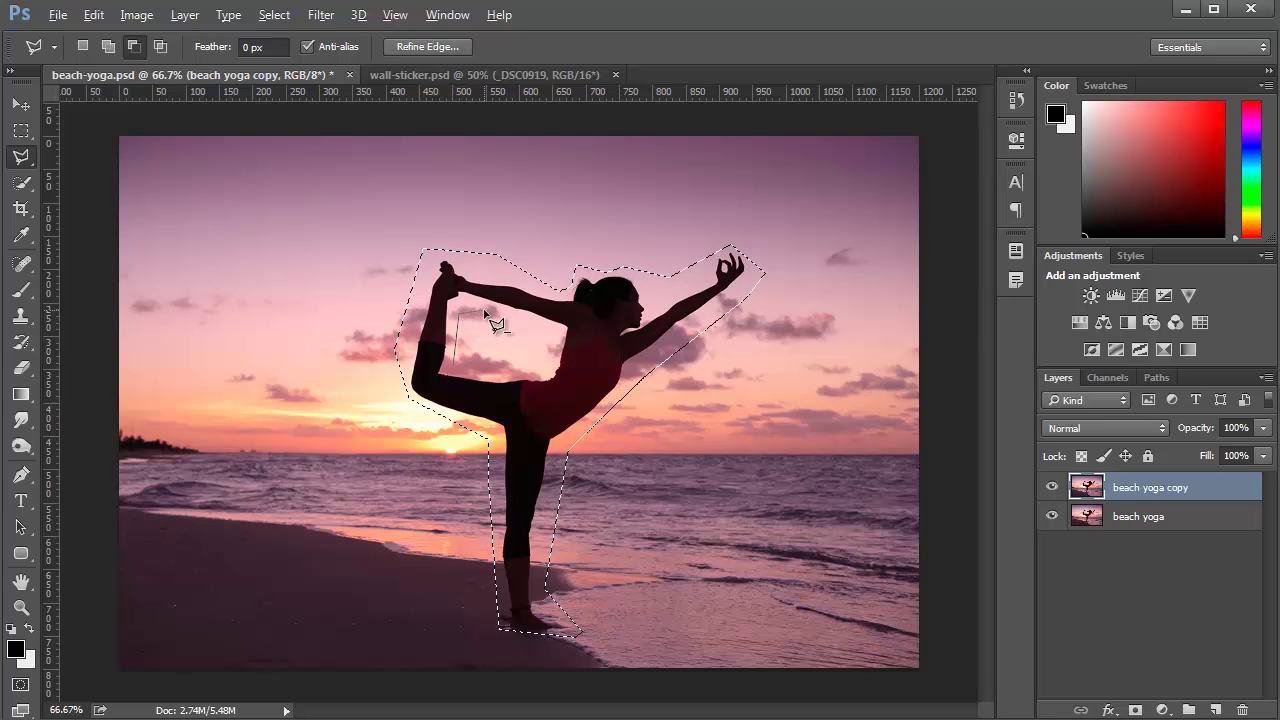
{"action": "left_click", "coordinate": [551, 324]}
{"action": "left_click", "coordinate": [557, 354]}
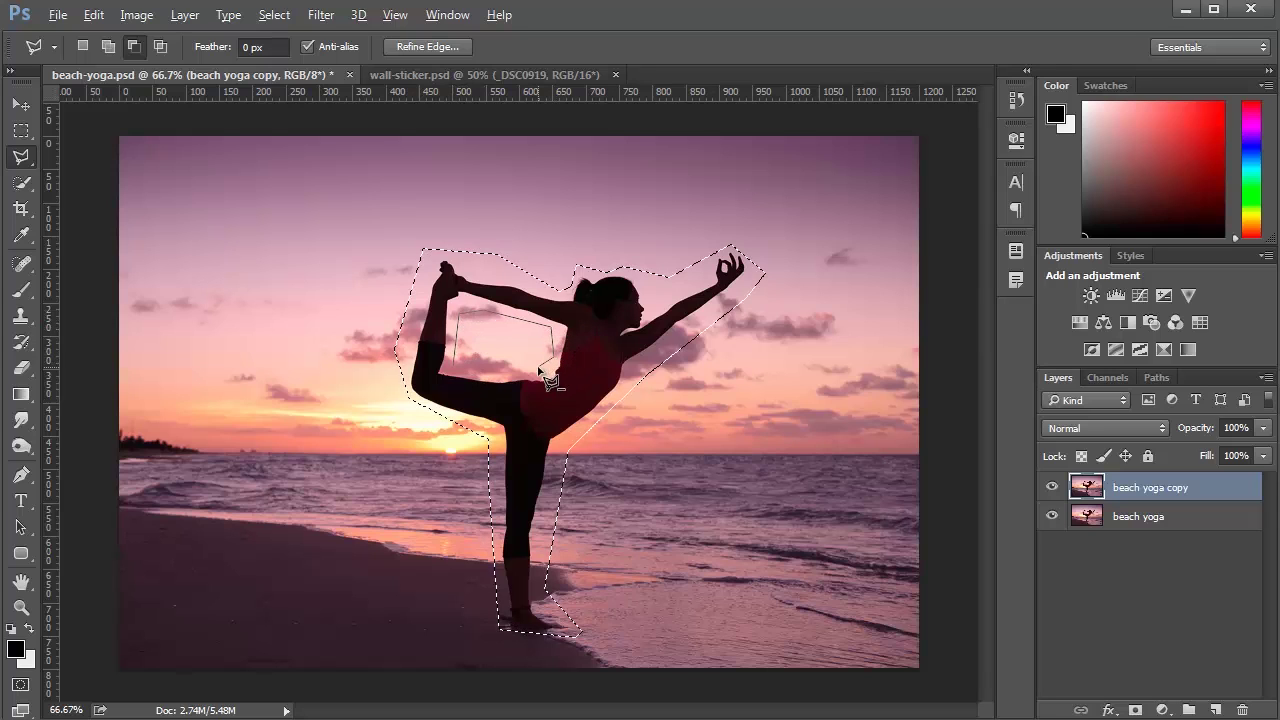
{"action": "left_click", "coordinate": [531, 369]}
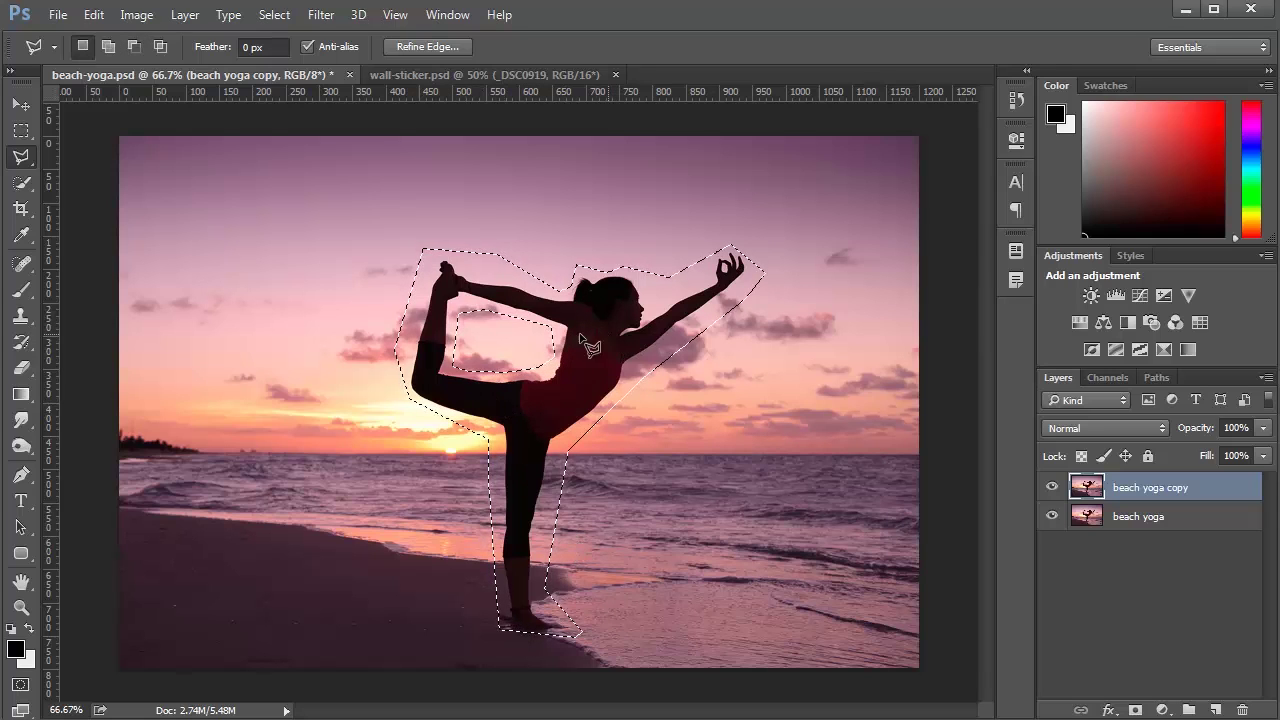
- Fill the selected woman using Content-Aware in Normal mode at 100% opacity with Color Adaptation off, and clear the selection
{"action": "left_click", "coordinate": [93, 14]}
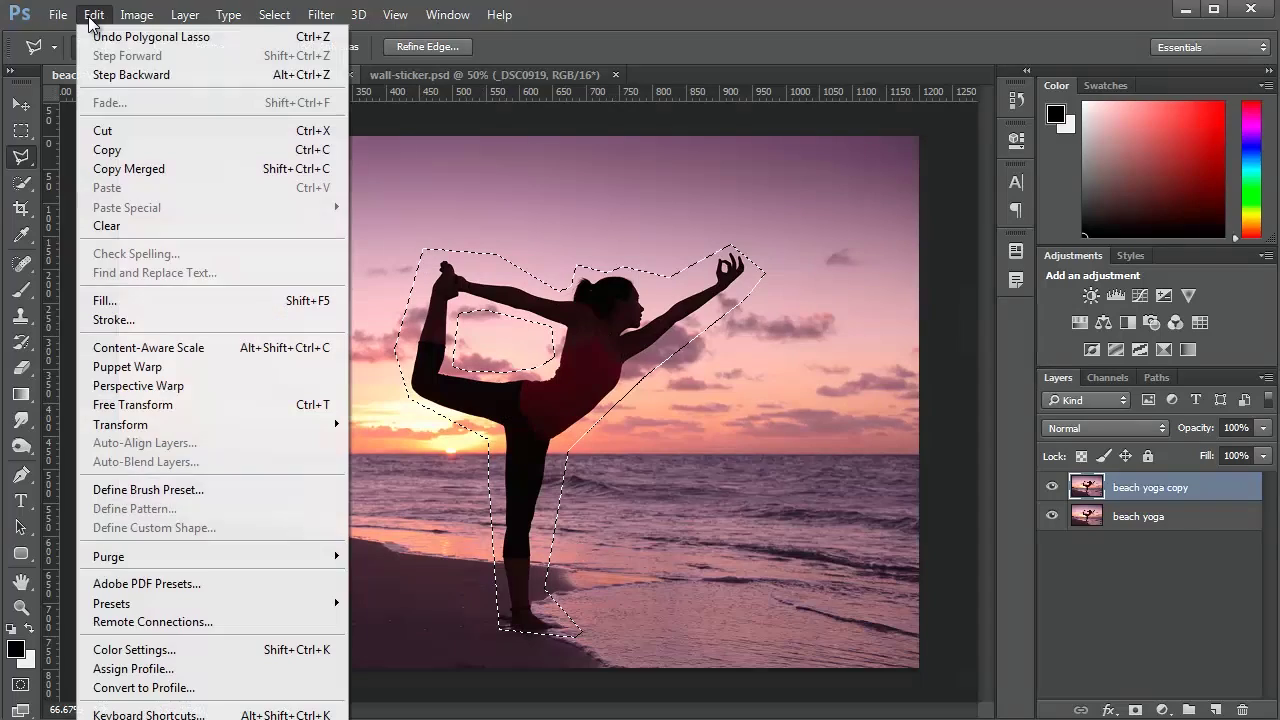
{"action": "left_click", "coordinate": [161, 297]}
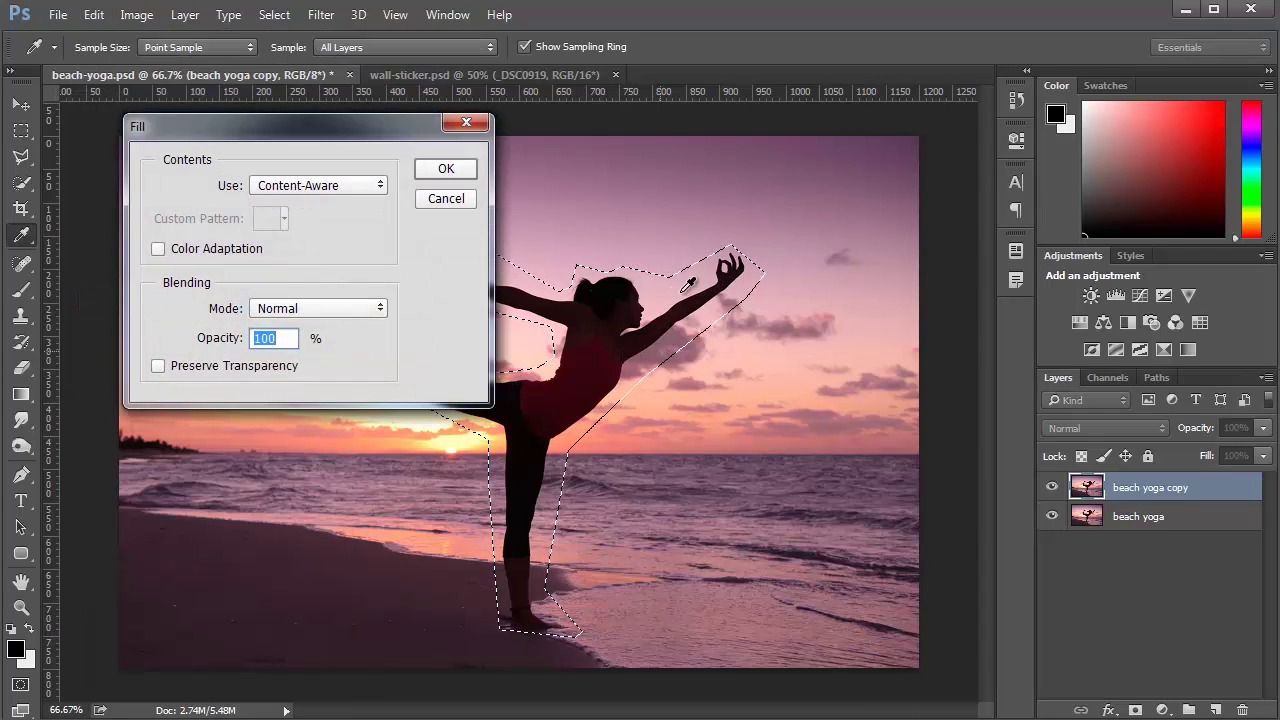
{"action": "left_click", "coordinate": [446, 170]}
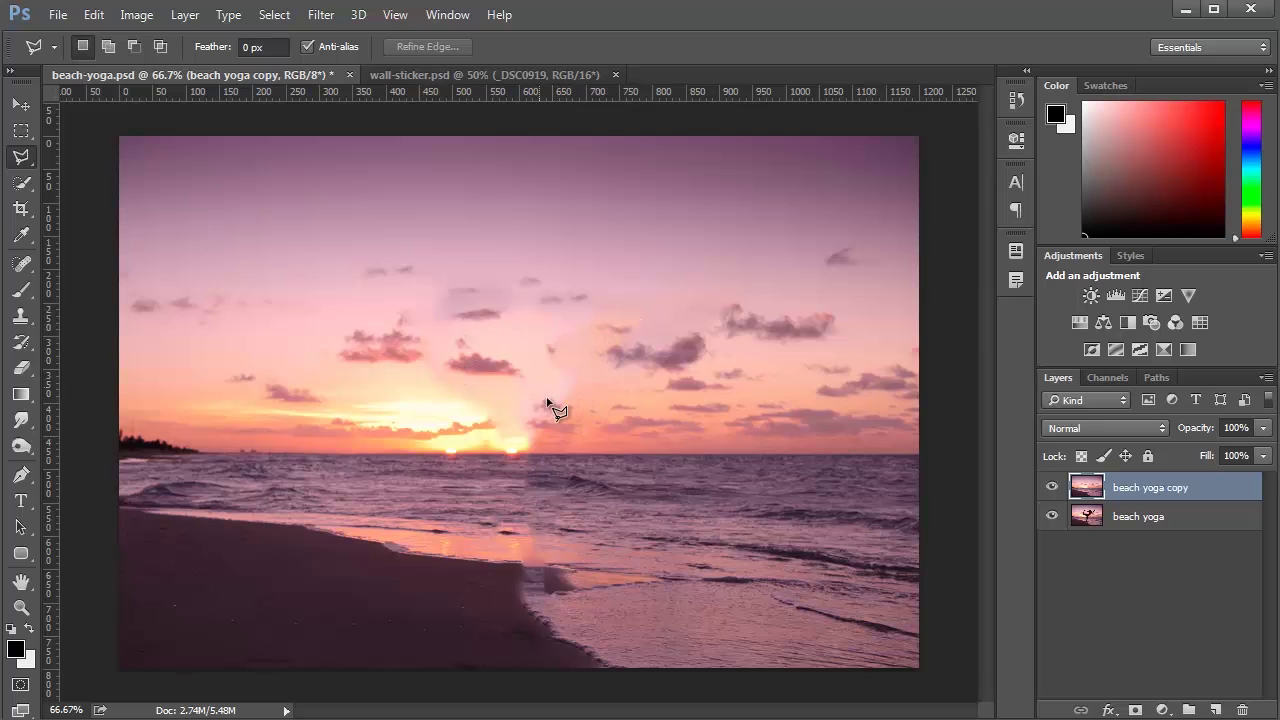
- Hide the beach yoga copy layer, target the original beach yoga layer, and restore the previous selection around the woman
{"action": "left_click", "coordinate": [1051, 487]}
{"action": "left_click", "coordinate": [1100, 516]}
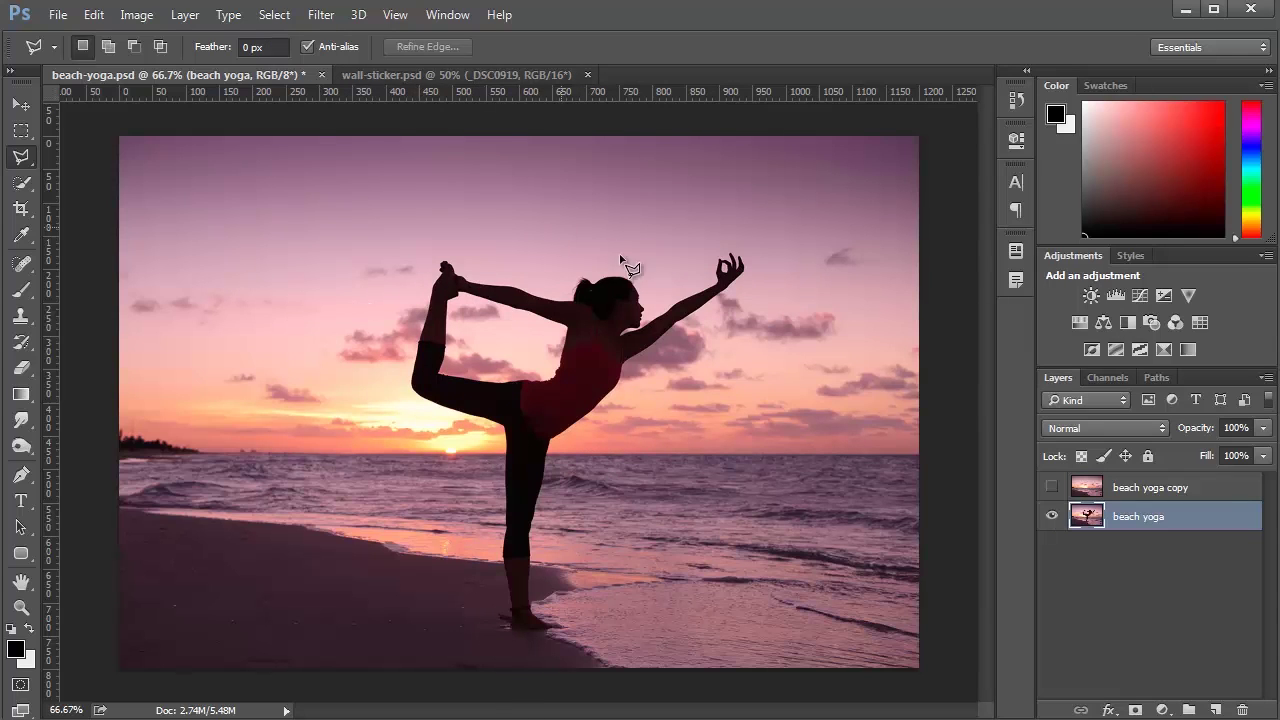
{"action": "left_click", "coordinate": [274, 15]}
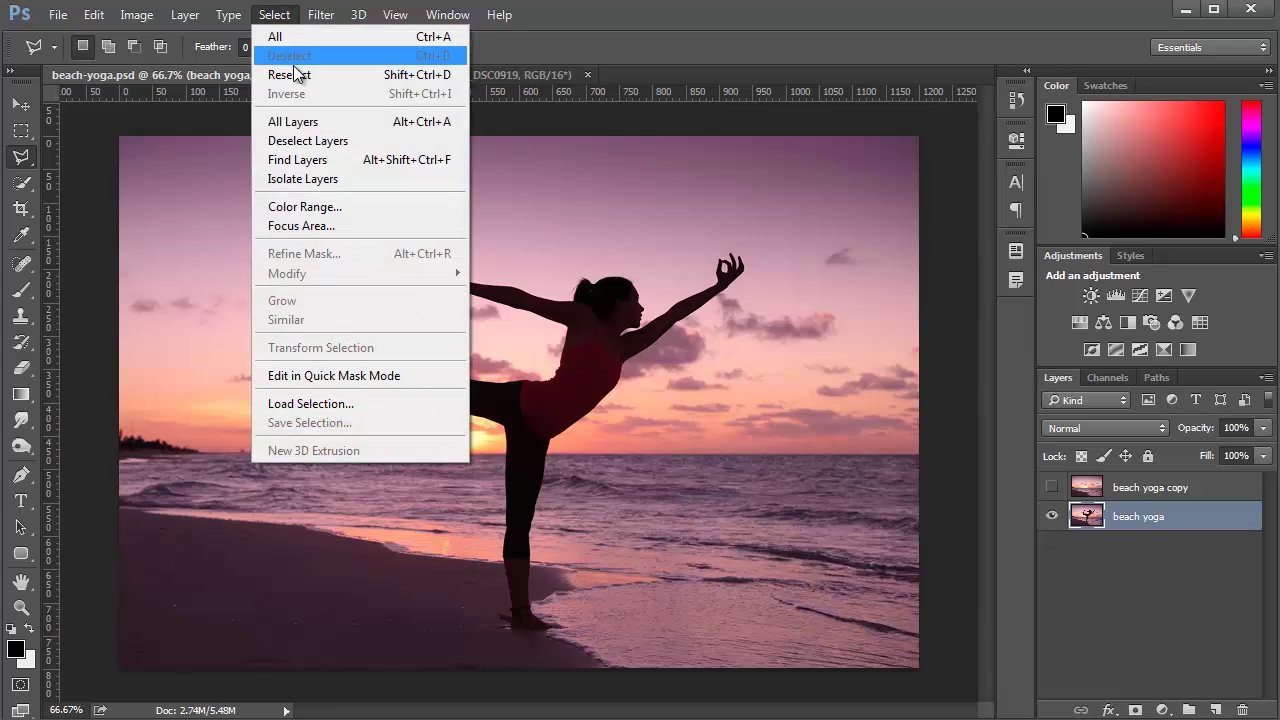
{"action": "left_click", "coordinate": [405, 84]}
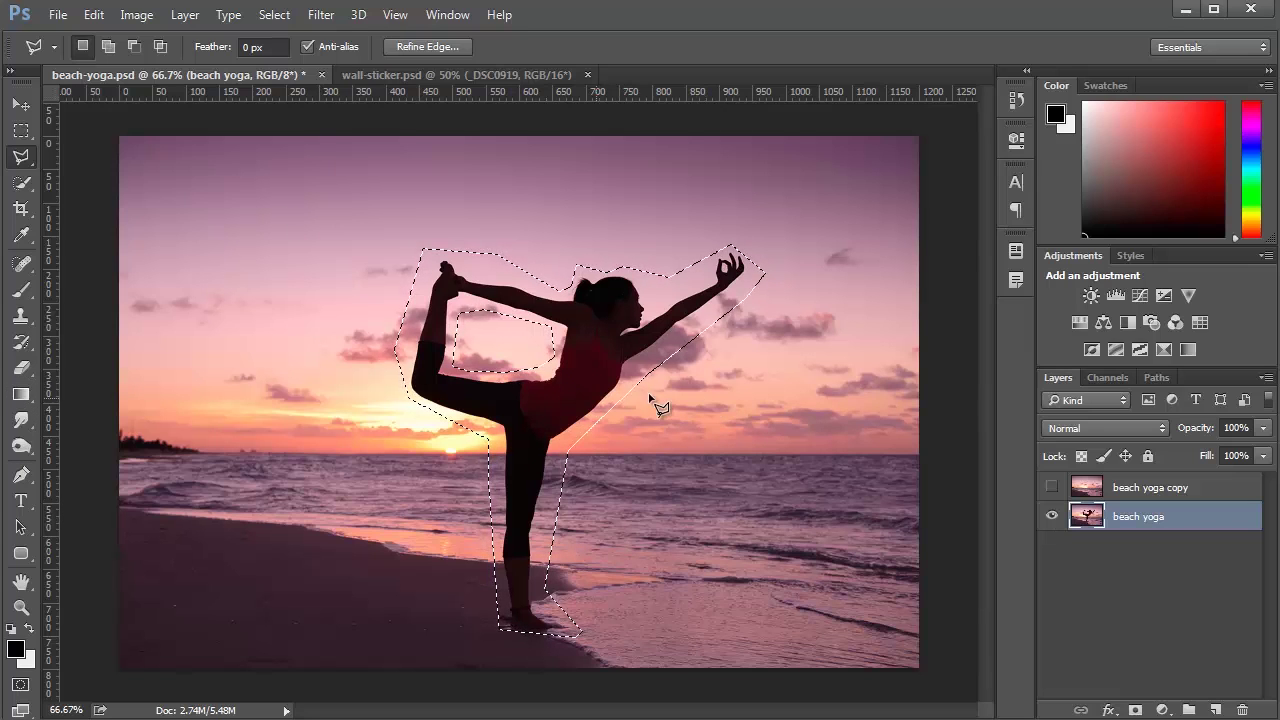
- Fill the selected woman on the original layer using Content-Aware with Color Adaptation on, and clear the selection
{"action": "left_click", "coordinate": [94, 15]}
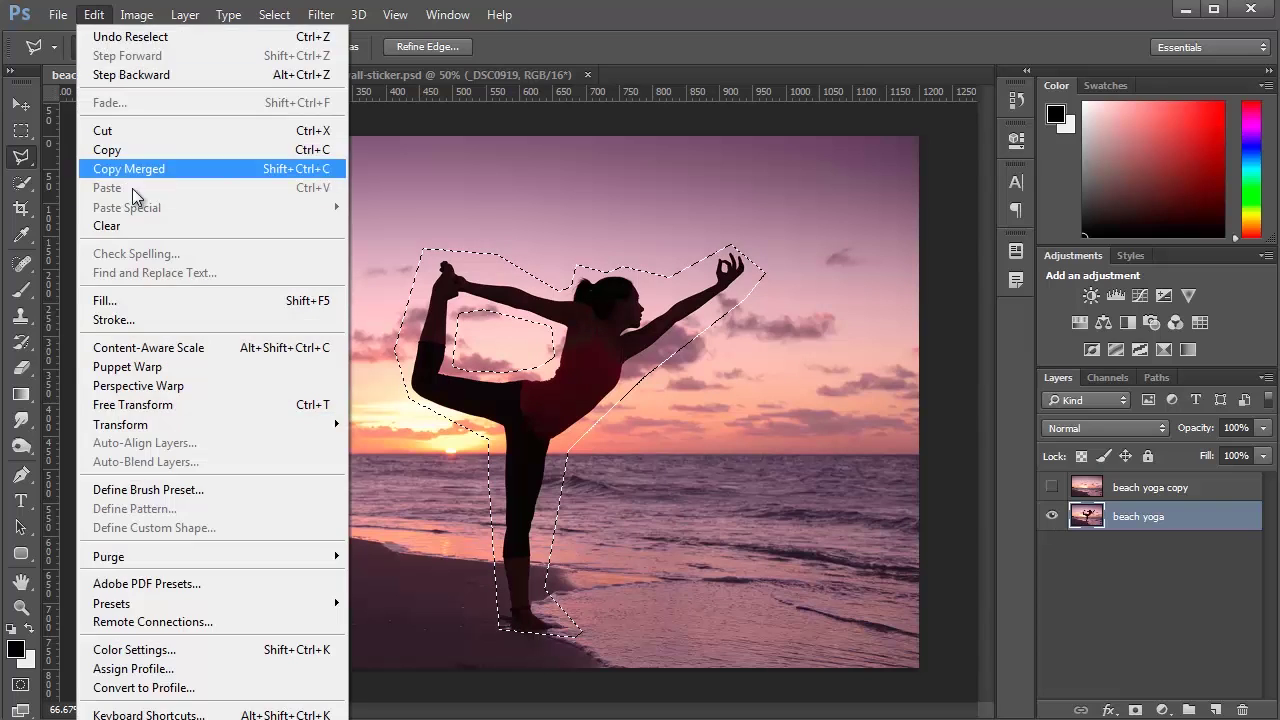
{"action": "left_click", "coordinate": [147, 299]}
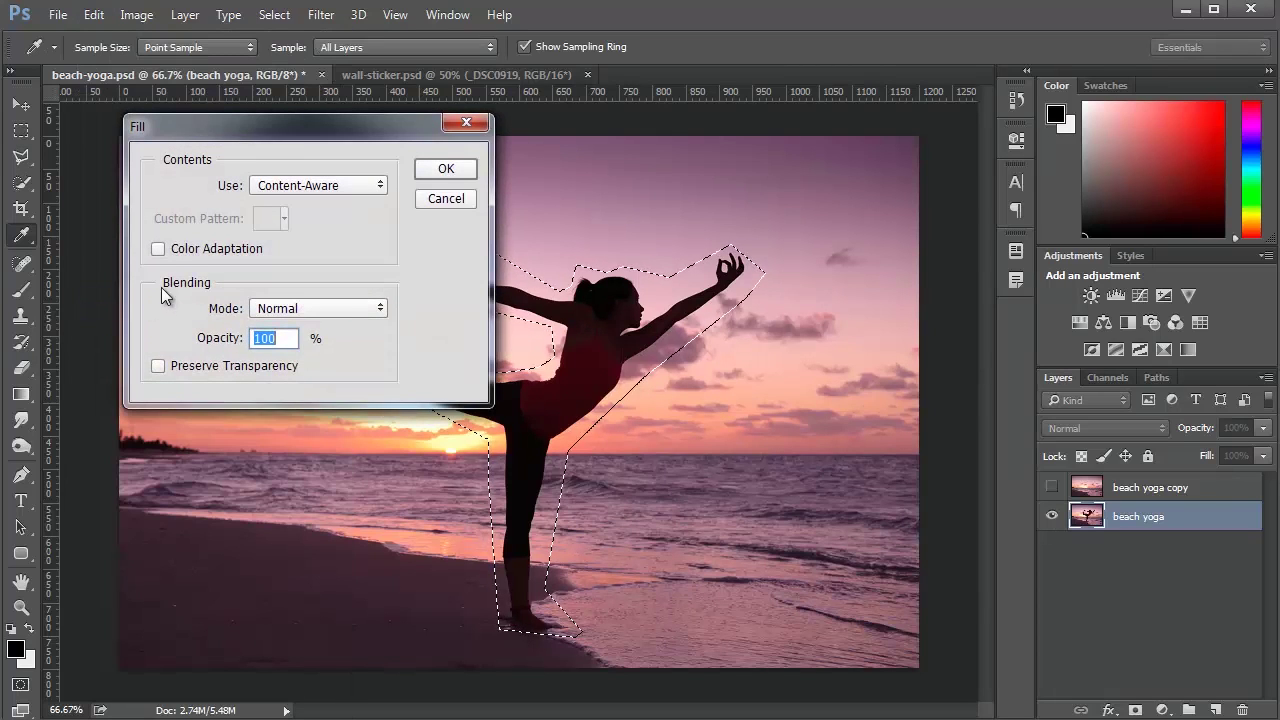
{"action": "left_click", "coordinate": [158, 250]}
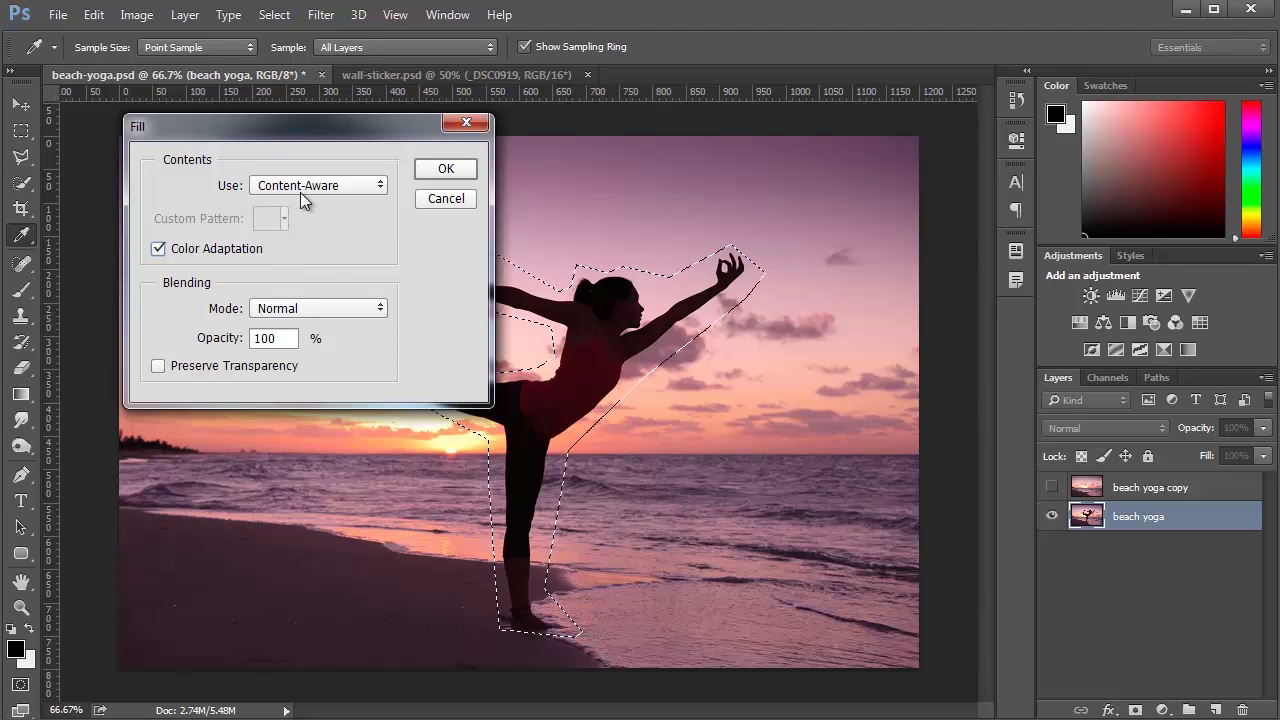
{"action": "left_click", "coordinate": [450, 170]}
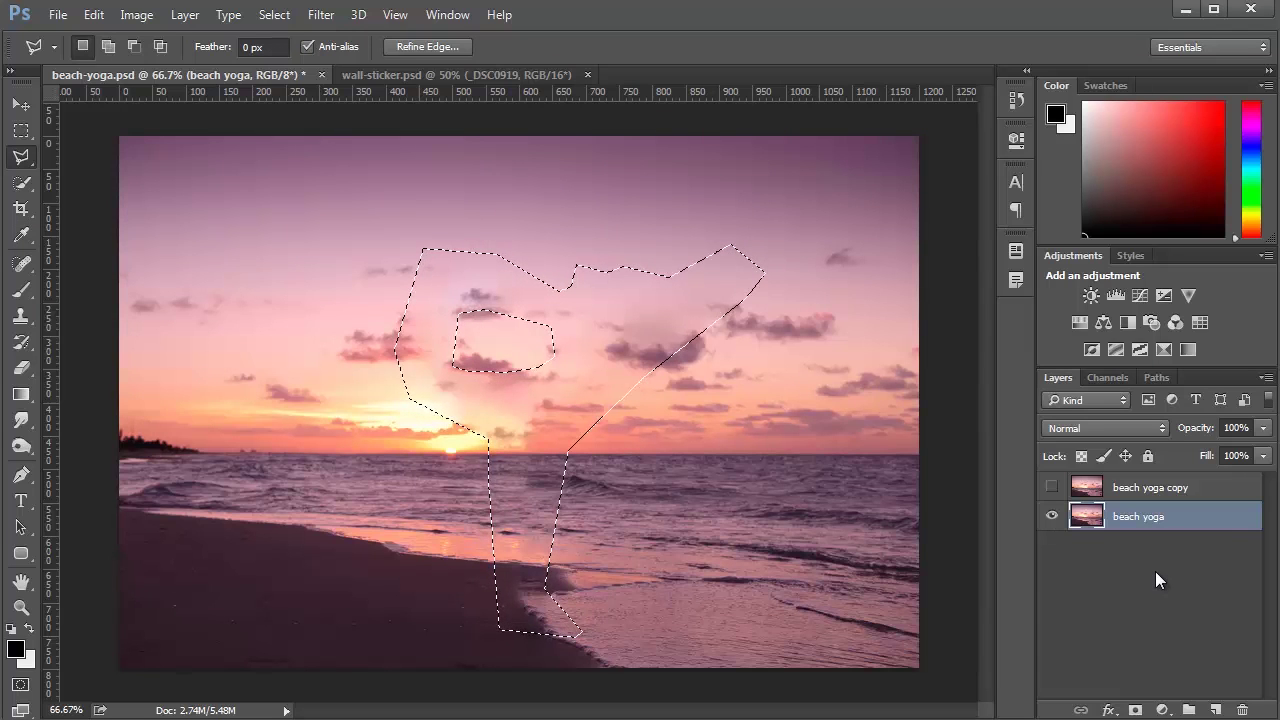
{"action": "key", "text": "ctrl+d"}
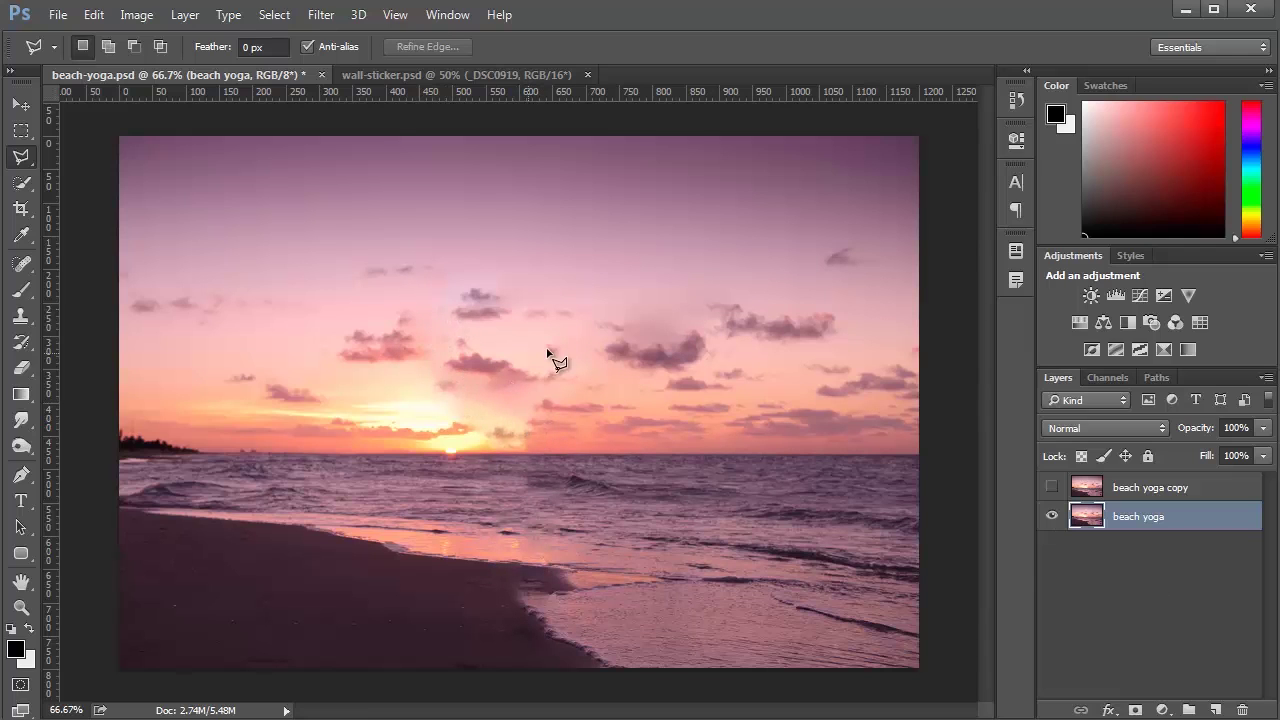
- Toggle the beach yoga copy layer's visibility to compare the fills made without and with Color Adaptation
{"action": "left_click", "coordinate": [1051, 489]}
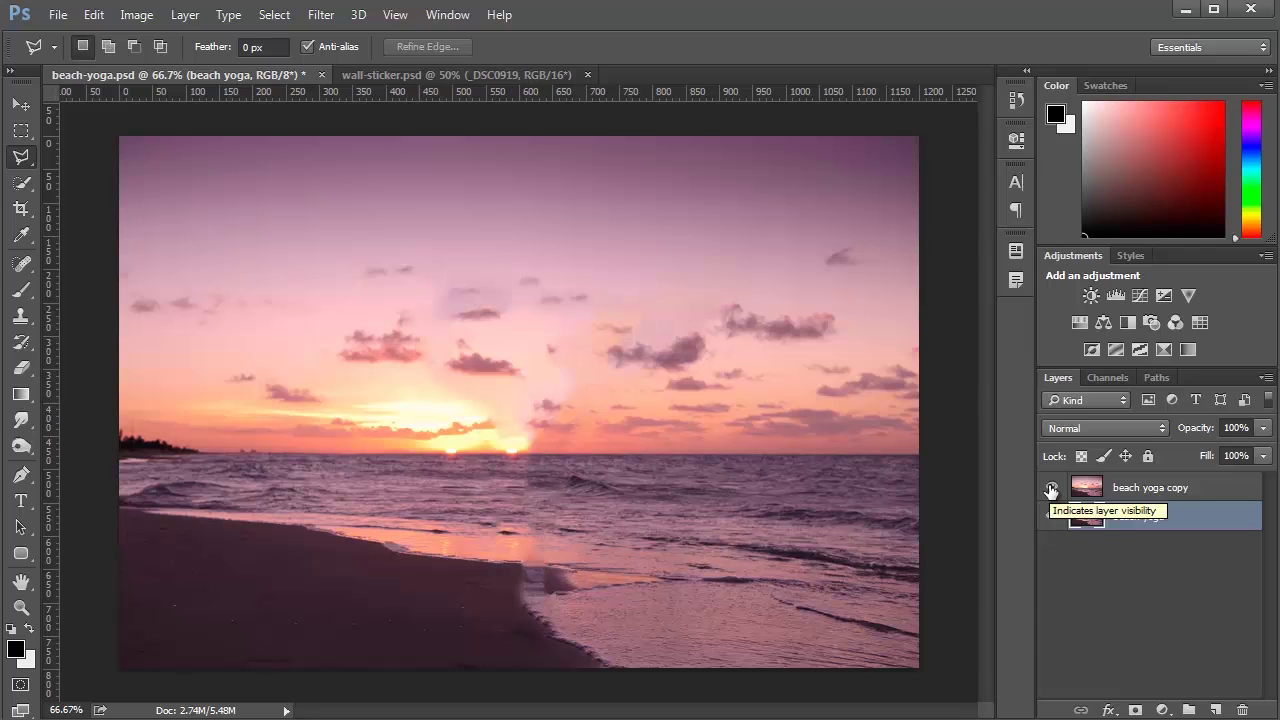
{"action": "left_click", "coordinate": [1051, 489]}
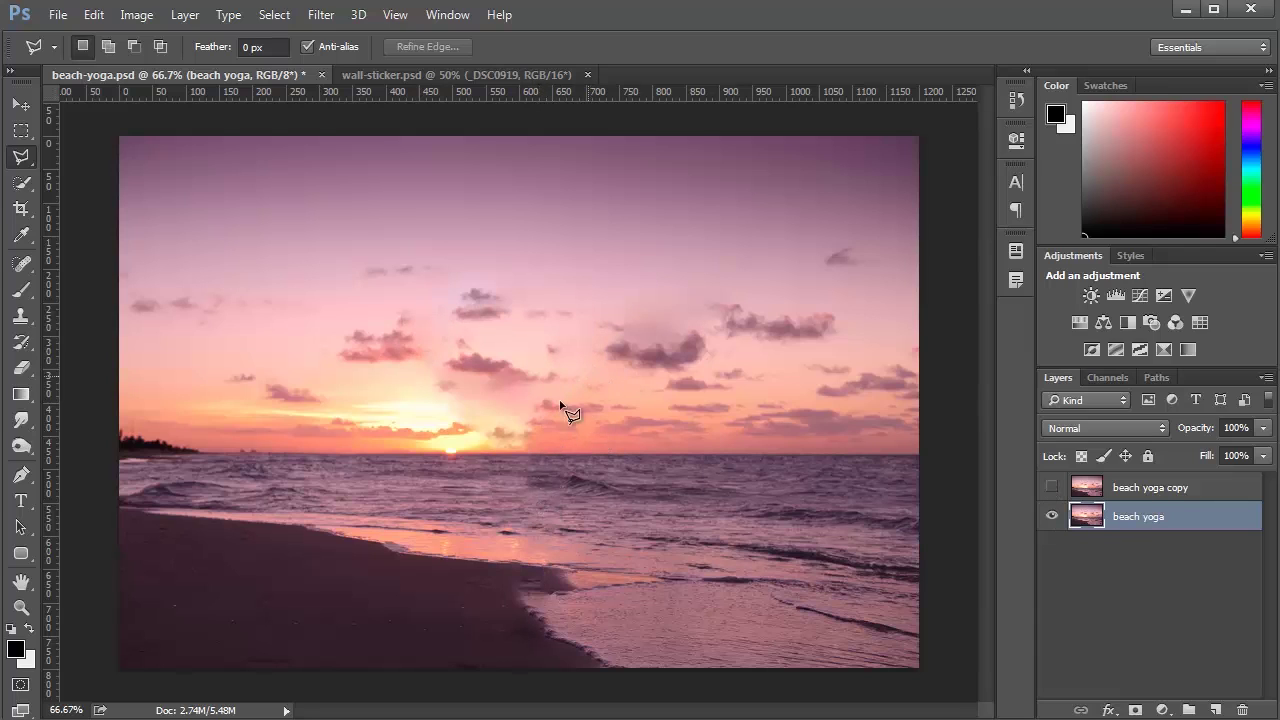
{"action": "left_click", "coordinate": [1051, 488]}
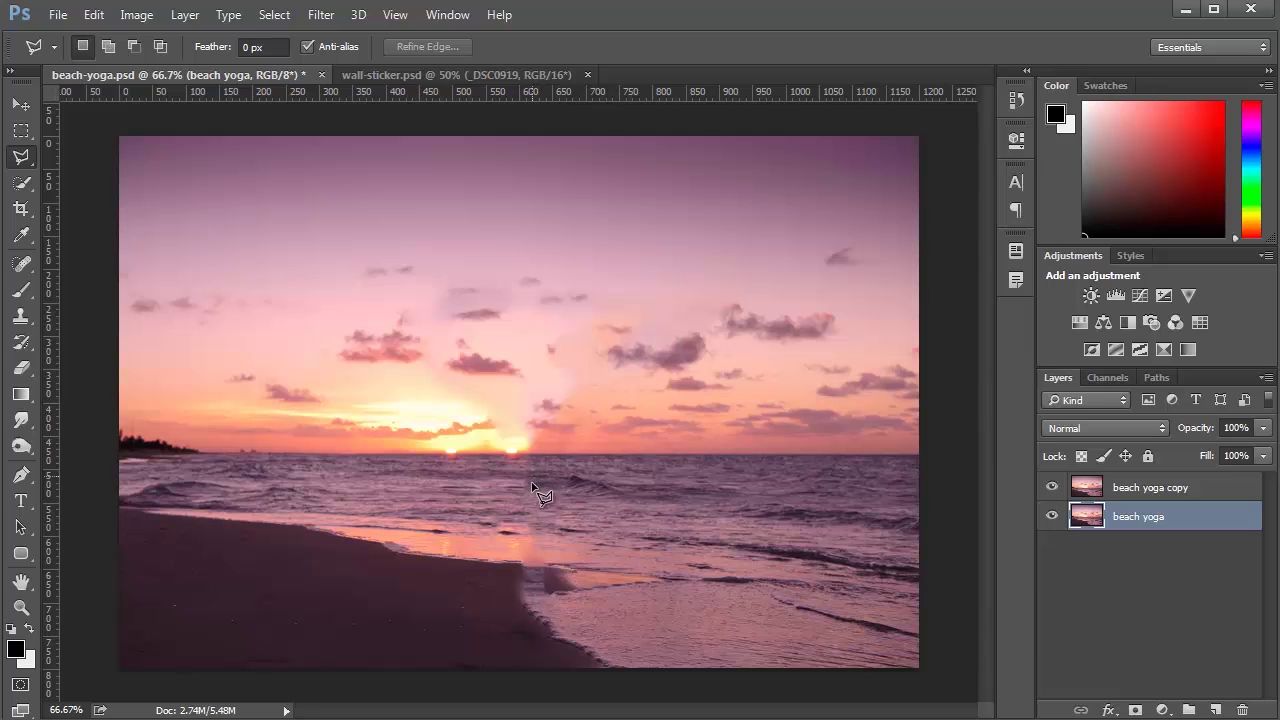
{"action": "left_click", "coordinate": [1052, 488]}
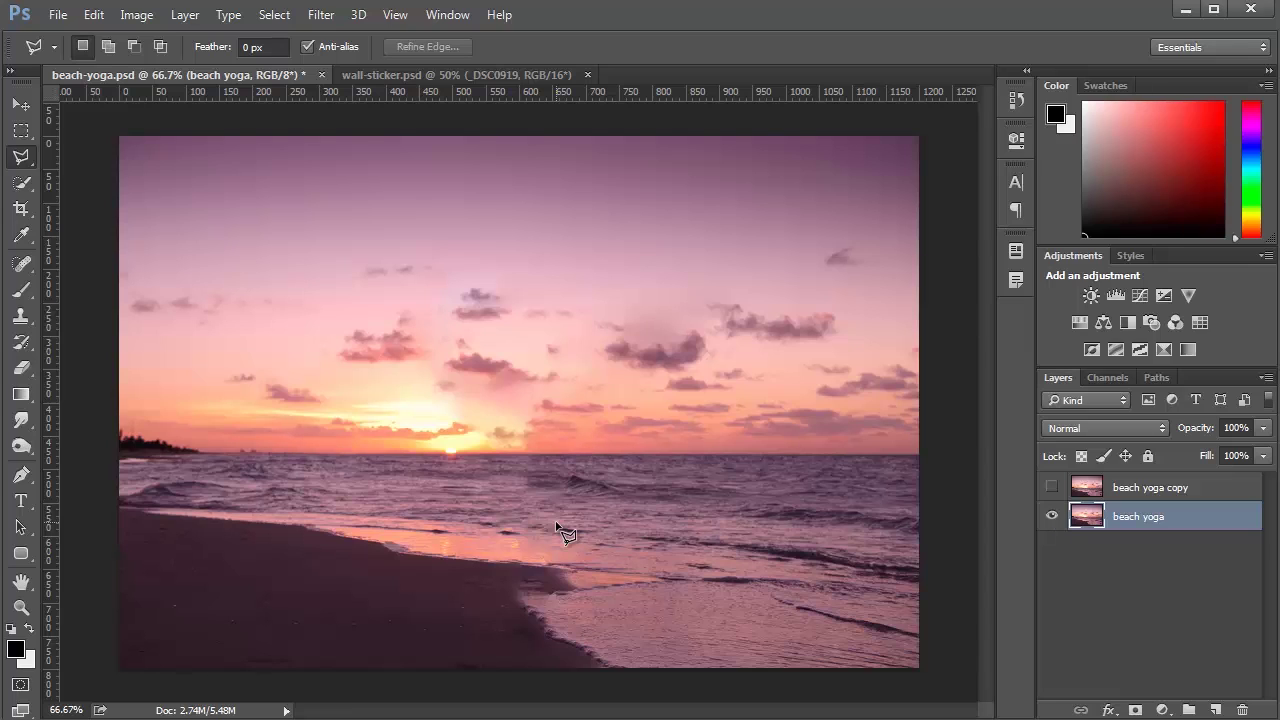
- In wall-sticker.psd, outline the striped sticker with the Content-Aware Patch tool, patch it from the plain grey wall, and clear the selection
{"action": "left_click", "coordinate": [423, 74]}
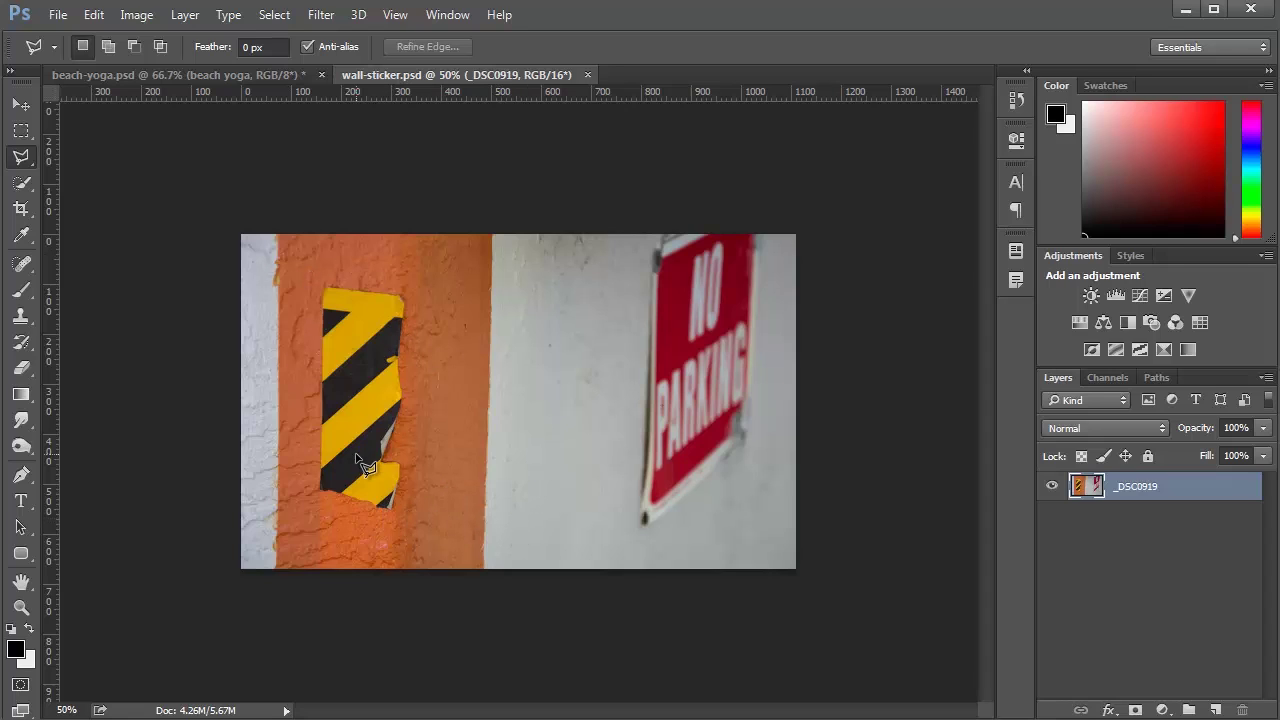
{"action": "left_click", "coordinate": [21, 263]}
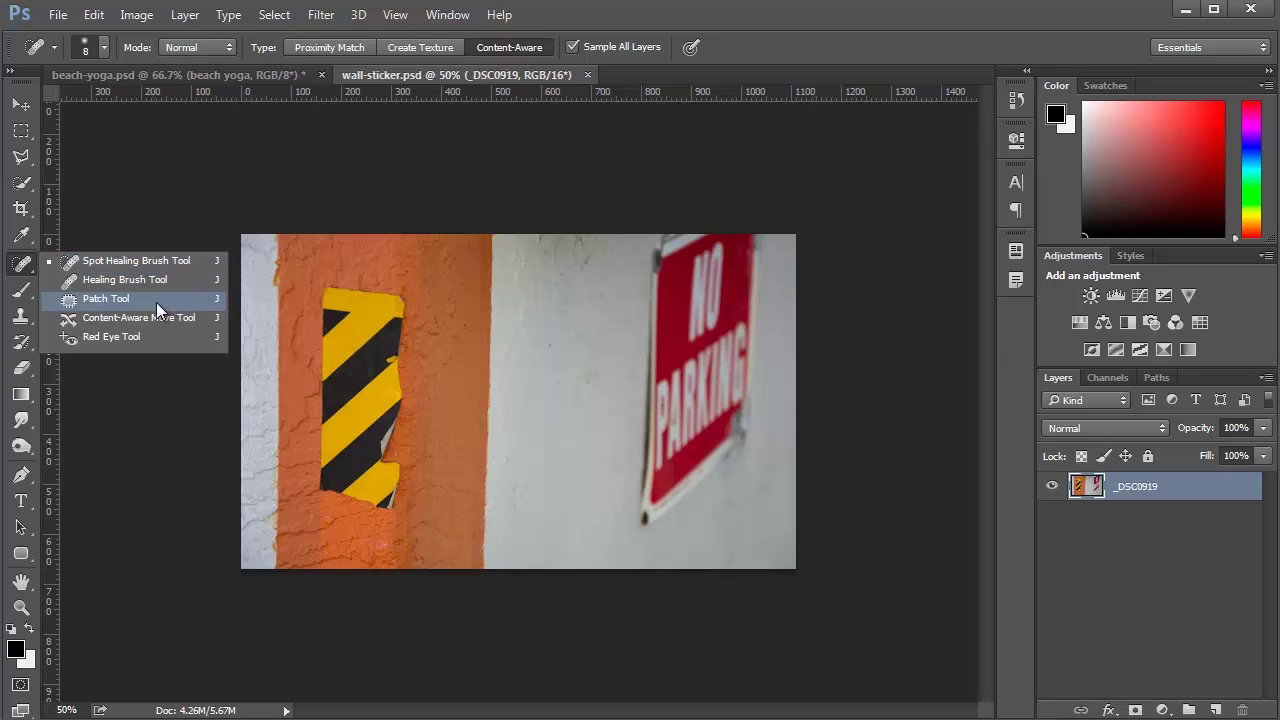
{"action": "left_click", "coordinate": [156, 299]}
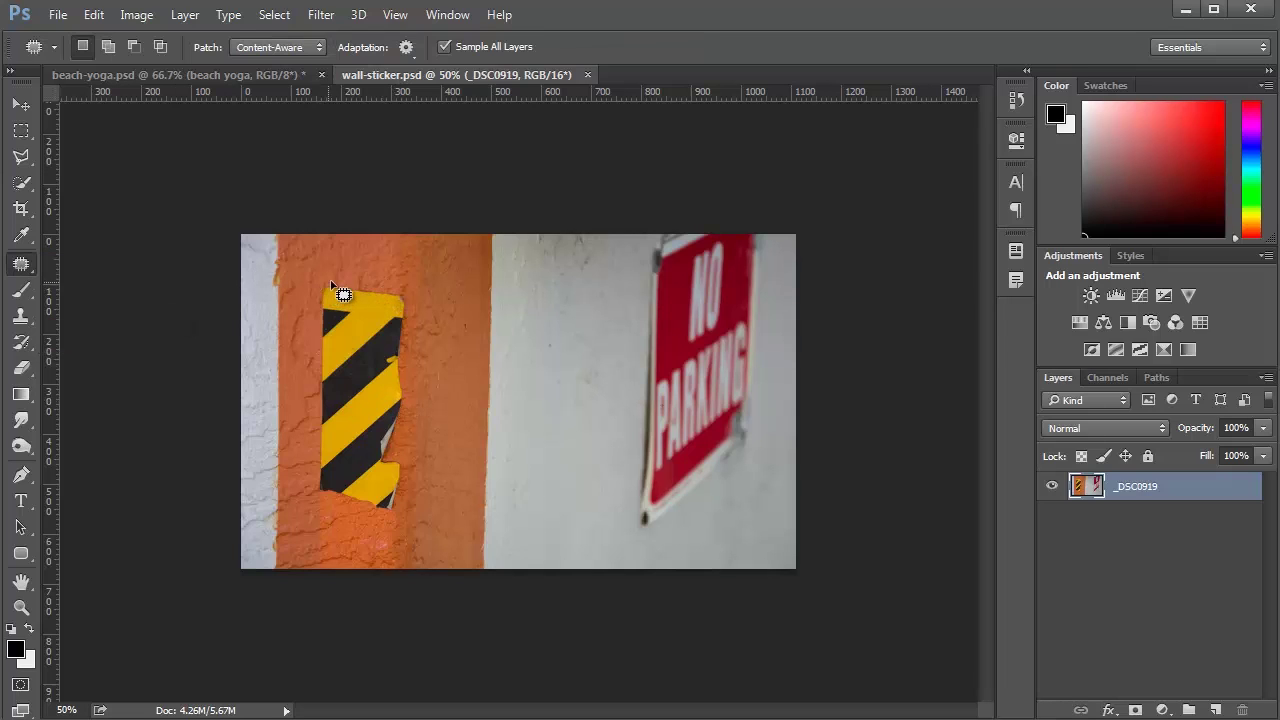
{"action": "mouse_move", "coordinate": [332, 285]}
{"action": "left_mouse_down"}
{"action": "mouse_move", "coordinate": [318, 503]}
{"action": "mouse_move", "coordinate": [383, 517]}
{"action": "mouse_move", "coordinate": [405, 504]}
{"action": "mouse_move", "coordinate": [409, 305]}
{"action": "mouse_move", "coordinate": [401, 283]}
{"action": "mouse_move", "coordinate": [337, 290]}
{"action": "left_mouse_up"}
{"action": "left_click_drag", "start_coordinate": [386, 380], "coordinate": [591, 367]}
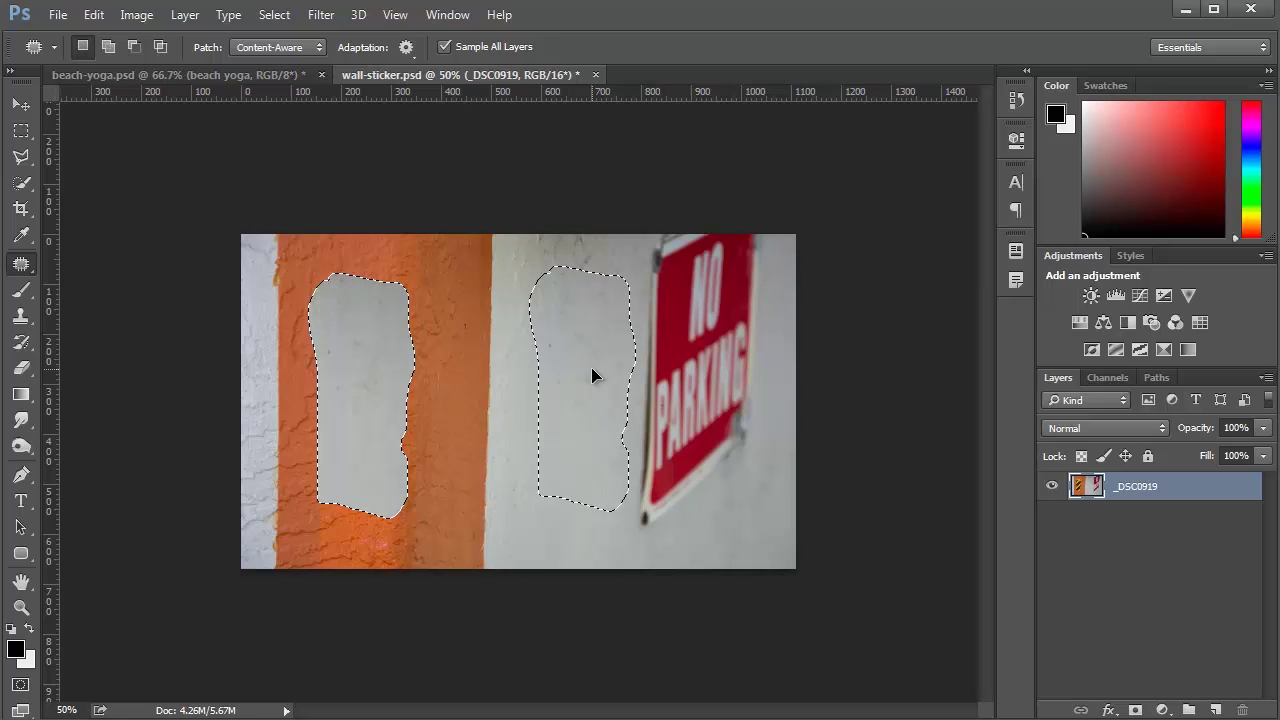
{"action": "left_click_drag", "start_coordinate": [591, 367], "coordinate": [591, 367]}
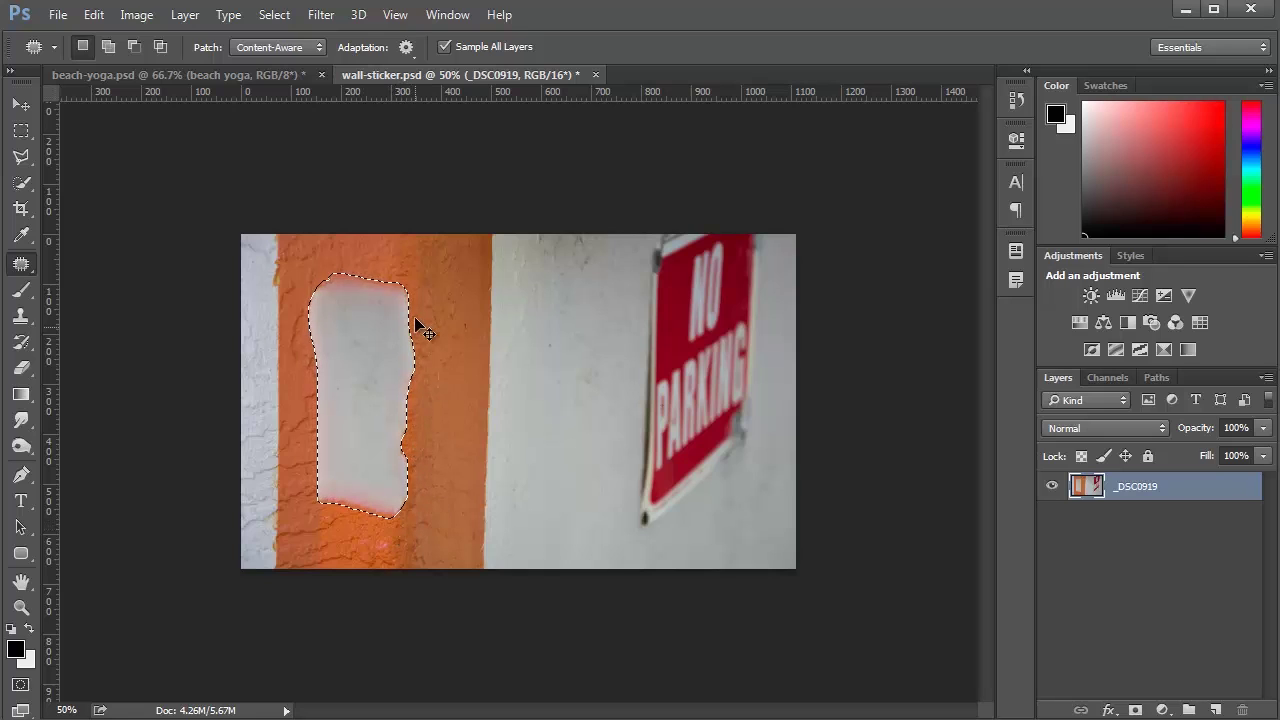
{"action": "key", "text": "ctrl+d"}
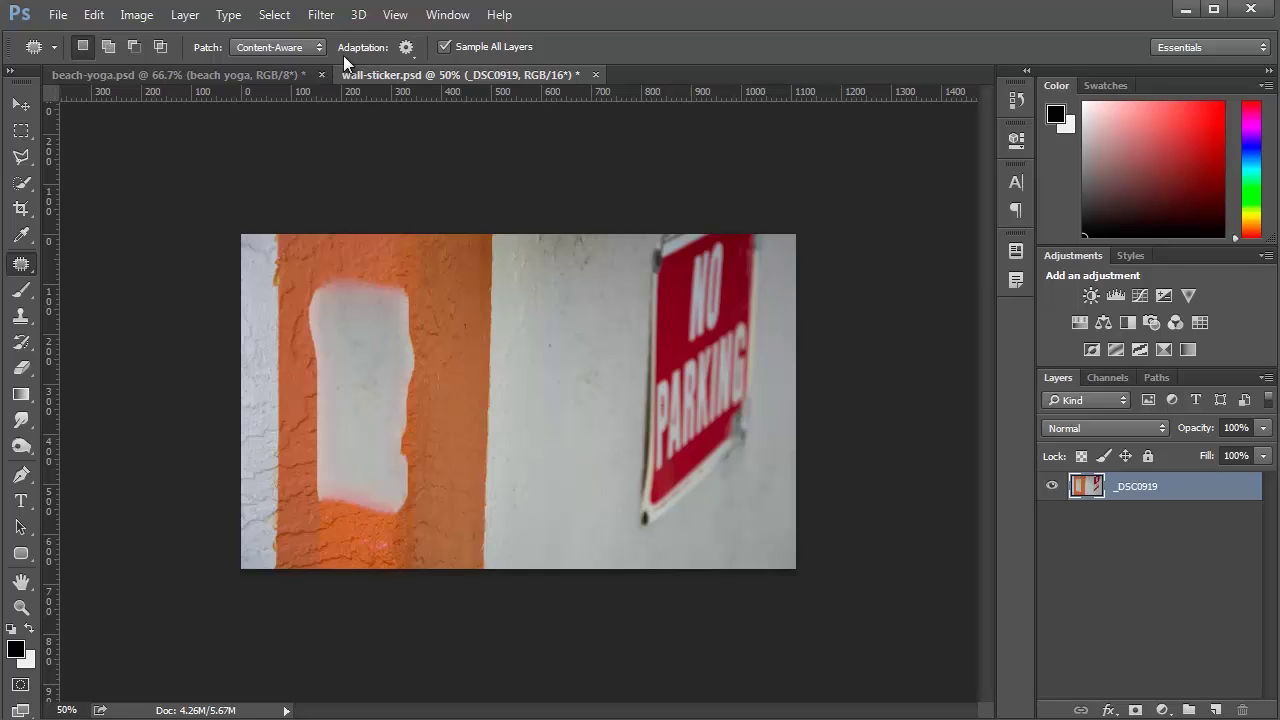
- Try an Adaptation Structure value of 1 on the patched sticker area
{"action": "left_click", "coordinate": [406, 53]}
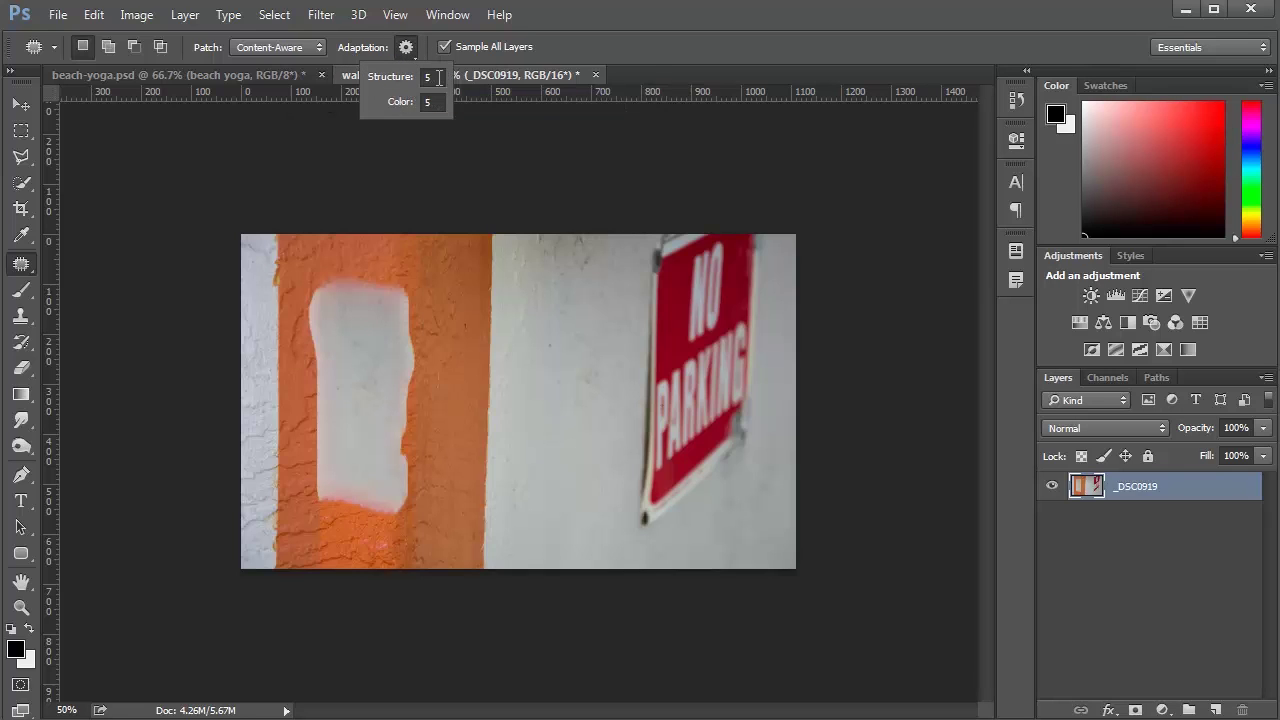
{"action": "left_click", "coordinate": [438, 77]}
{"action": "double_click", "coordinate": [441, 78]}
{"action": "type", "text": "1"}
{"action": "left_click", "coordinate": [433, 101]}
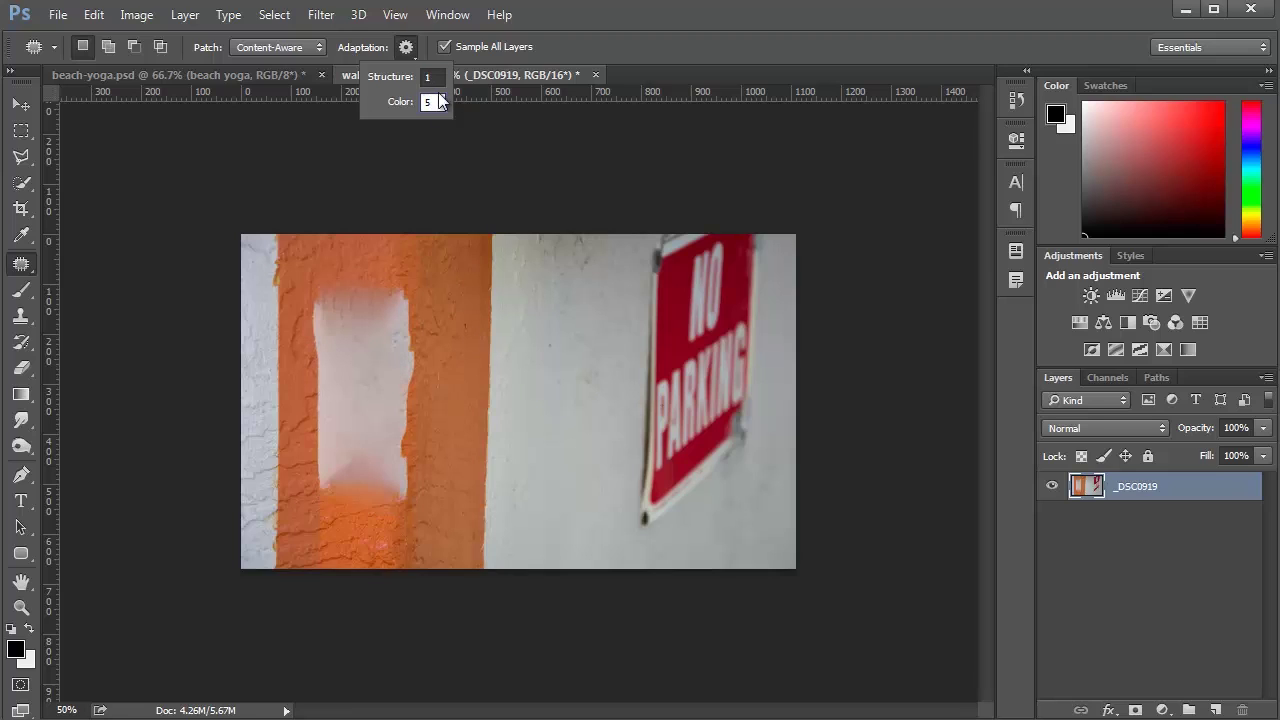
- Return the patch's Adaptation Structure to 5 and try a Color value of 0
{"action": "left_click", "coordinate": [426, 77]}
{"action": "type", "text": "5"}
{"action": "left_click", "coordinate": [432, 101]}
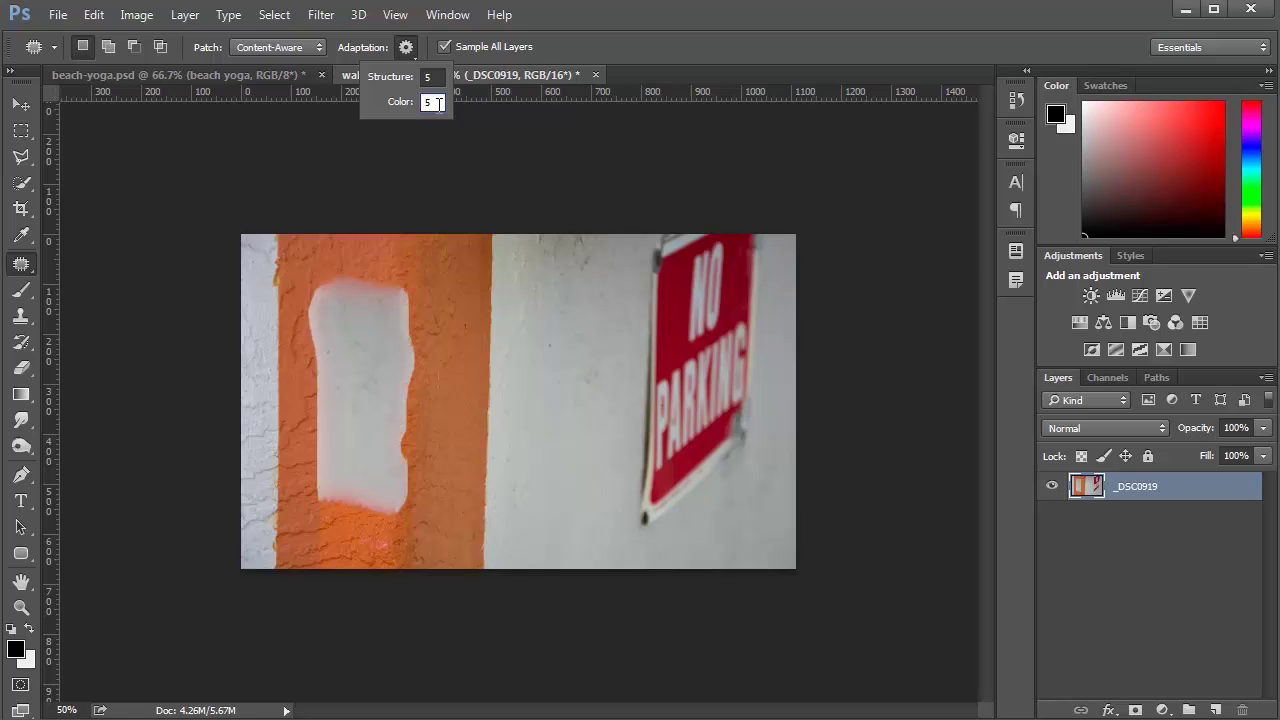
{"action": "key", "text": "Return"}
{"action": "left_click", "coordinate": [435, 77]}
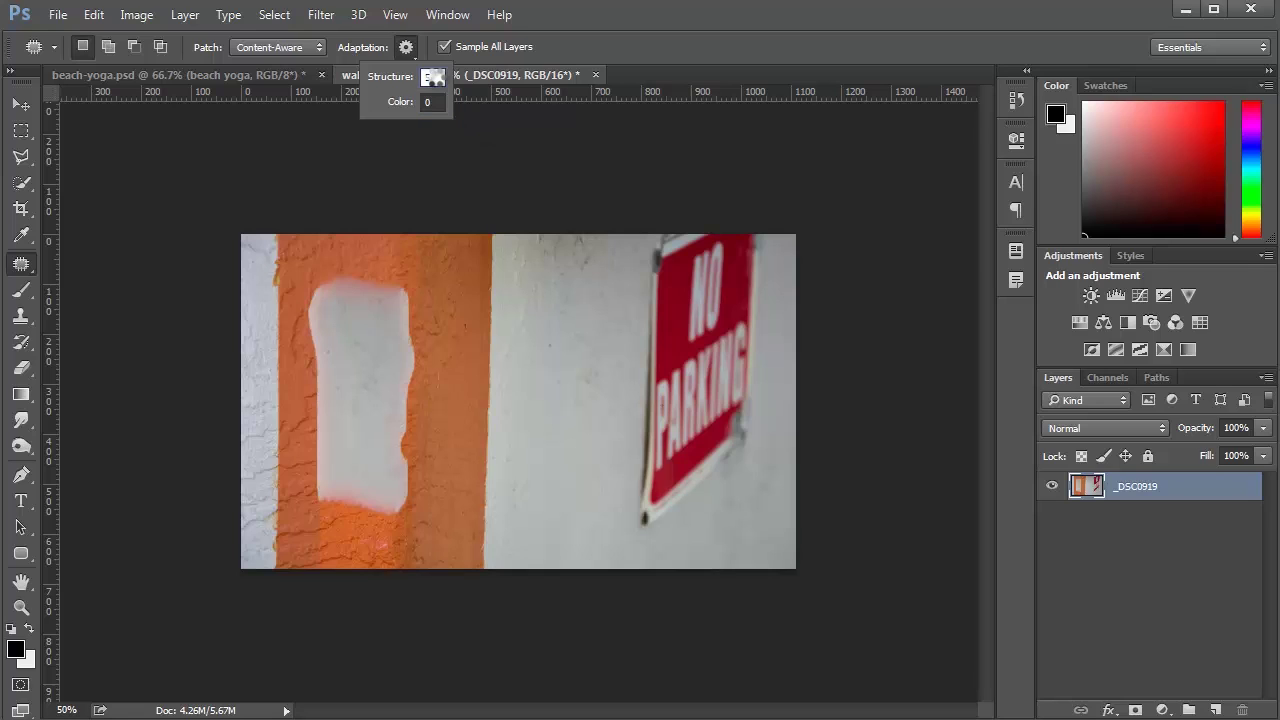
{"action": "key", "text": "Return"}
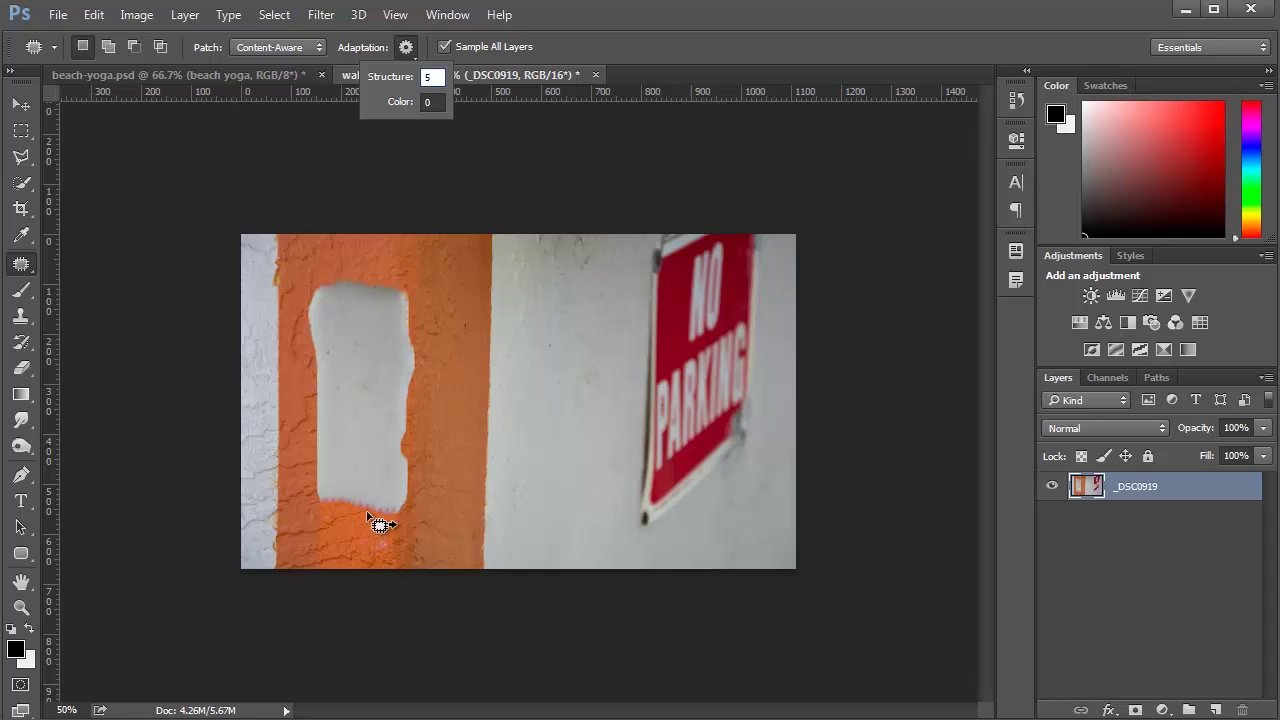
- Set the patch's Adaptation Color to 10, keep Structure at 5, and commit the adaptation settings
{"action": "left_click", "coordinate": [433, 101]}
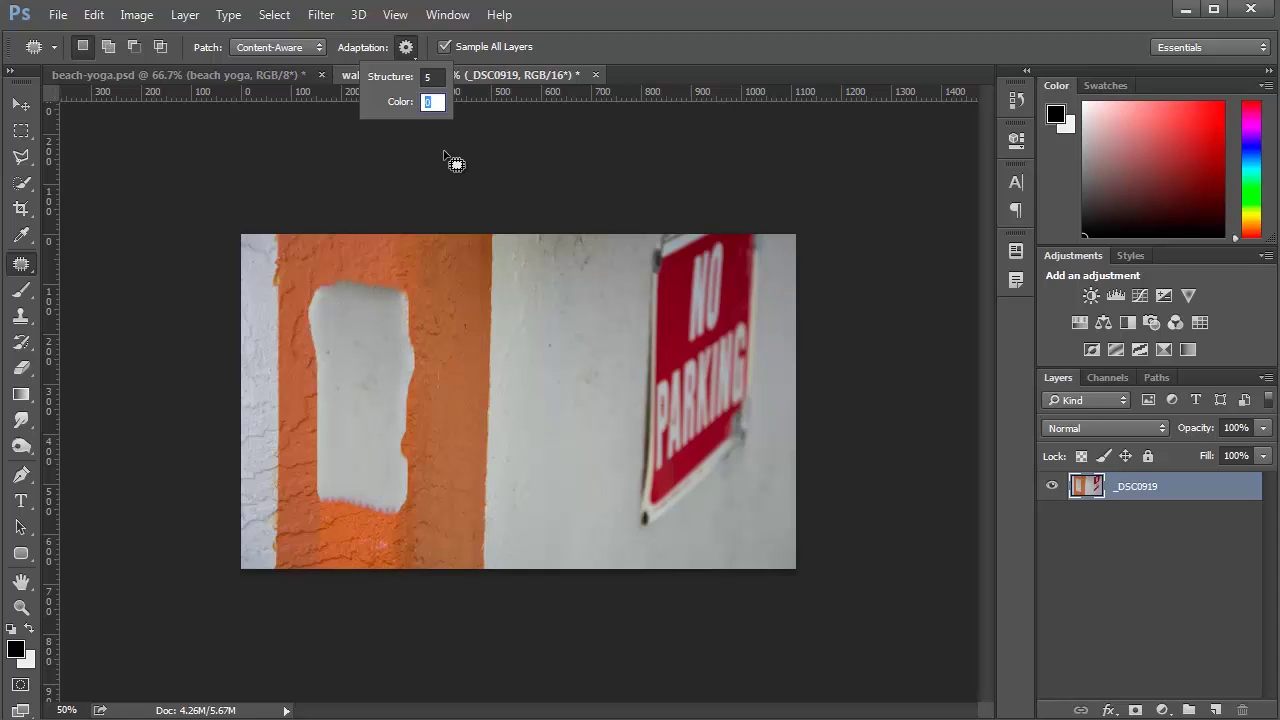
{"action": "type", "text": "10"}
{"action": "left_click", "coordinate": [432, 77]}
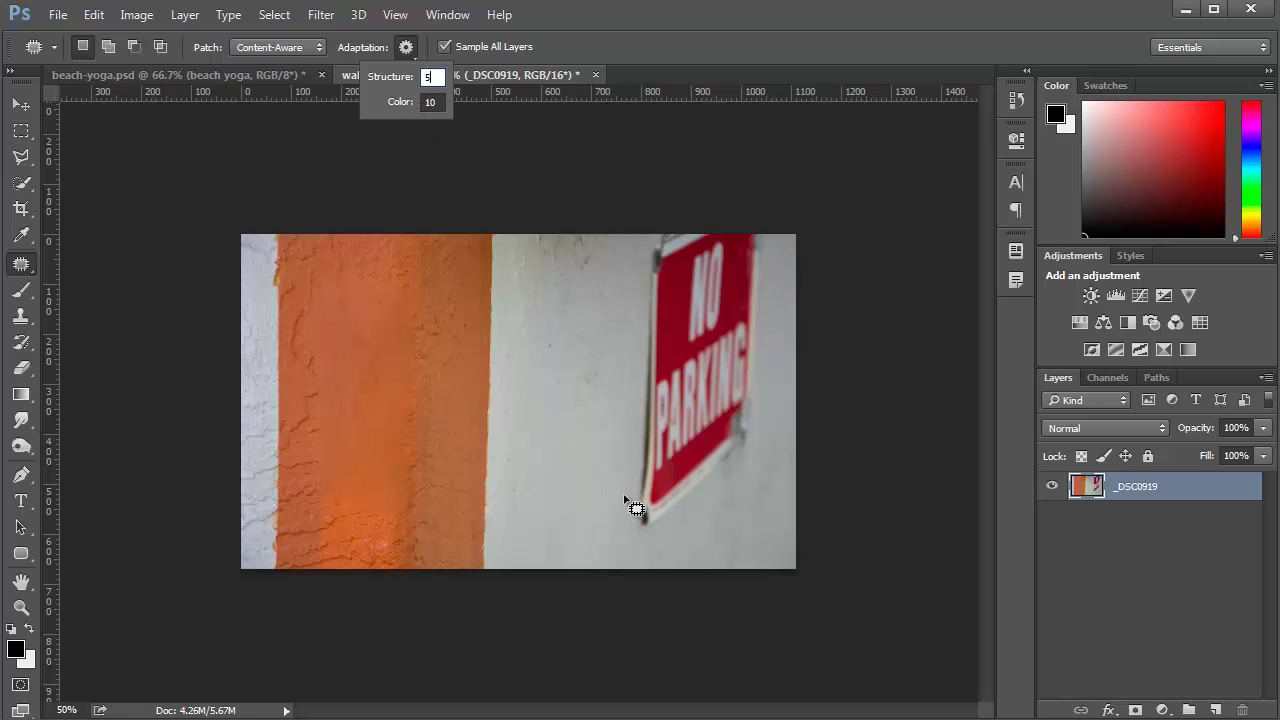
{"action": "key", "text": "Return"}
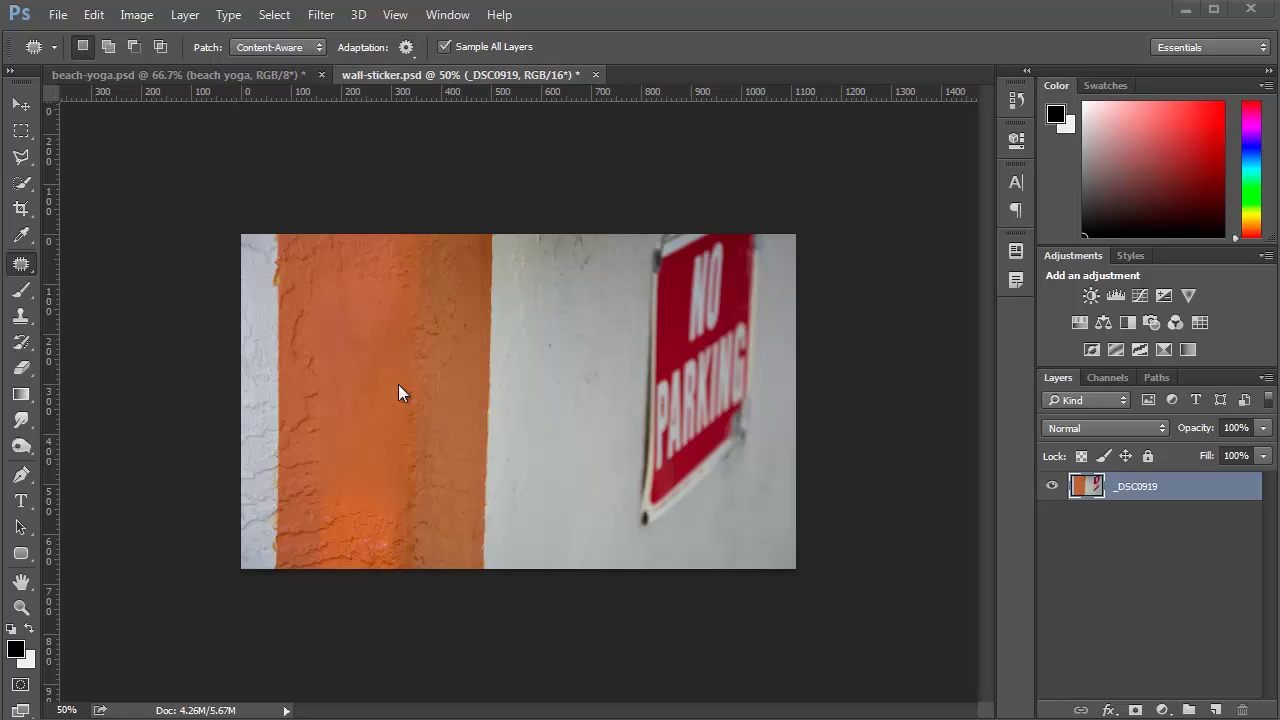
- Switch to the Content-Aware Move tool and view its Structure and Color adaptation options
{"action": "right_click", "coordinate": [22, 265]}
{"action": "left_click", "coordinate": [110, 318]}
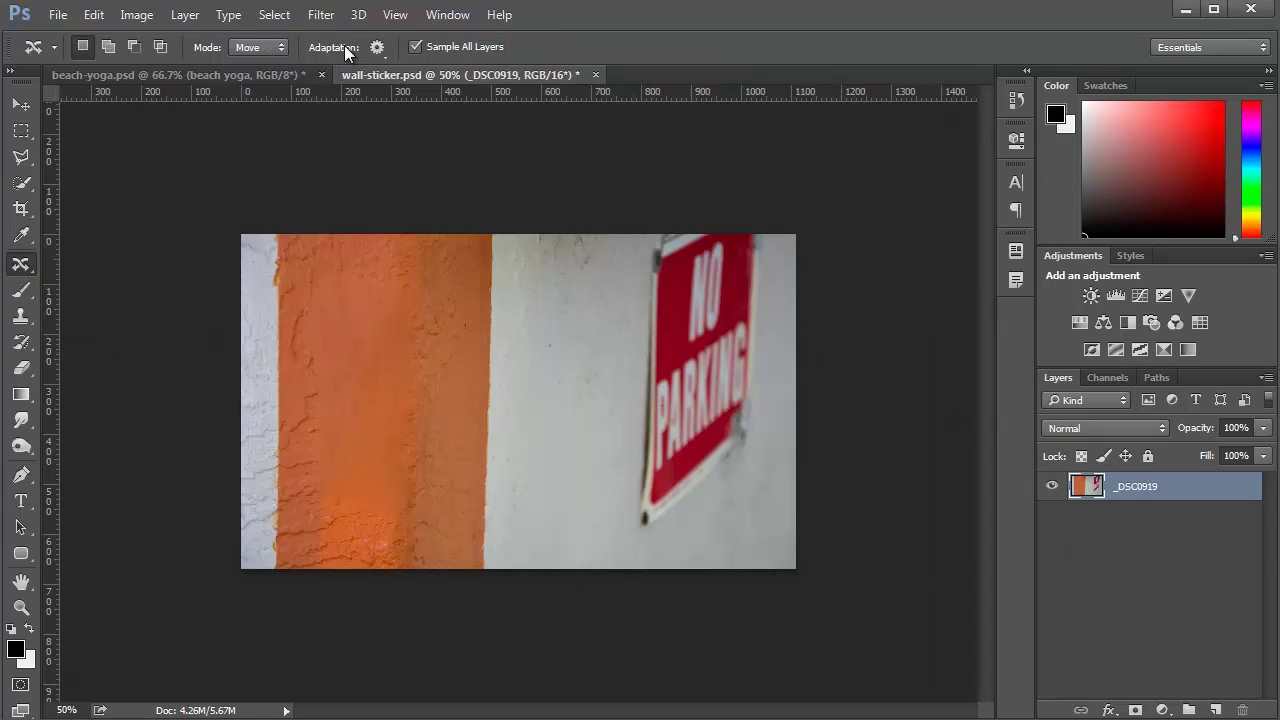
{"action": "left_click", "coordinate": [376, 47]}
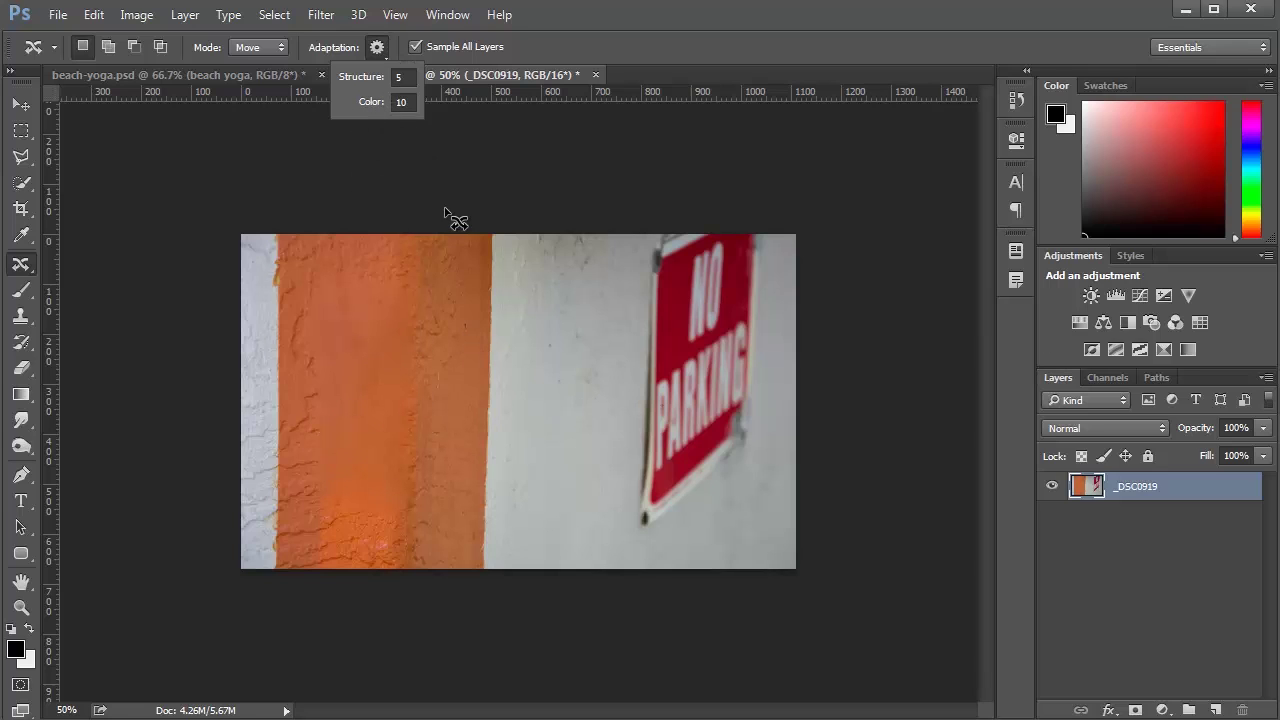
{"action": "left_click", "coordinate": [551, 371]}
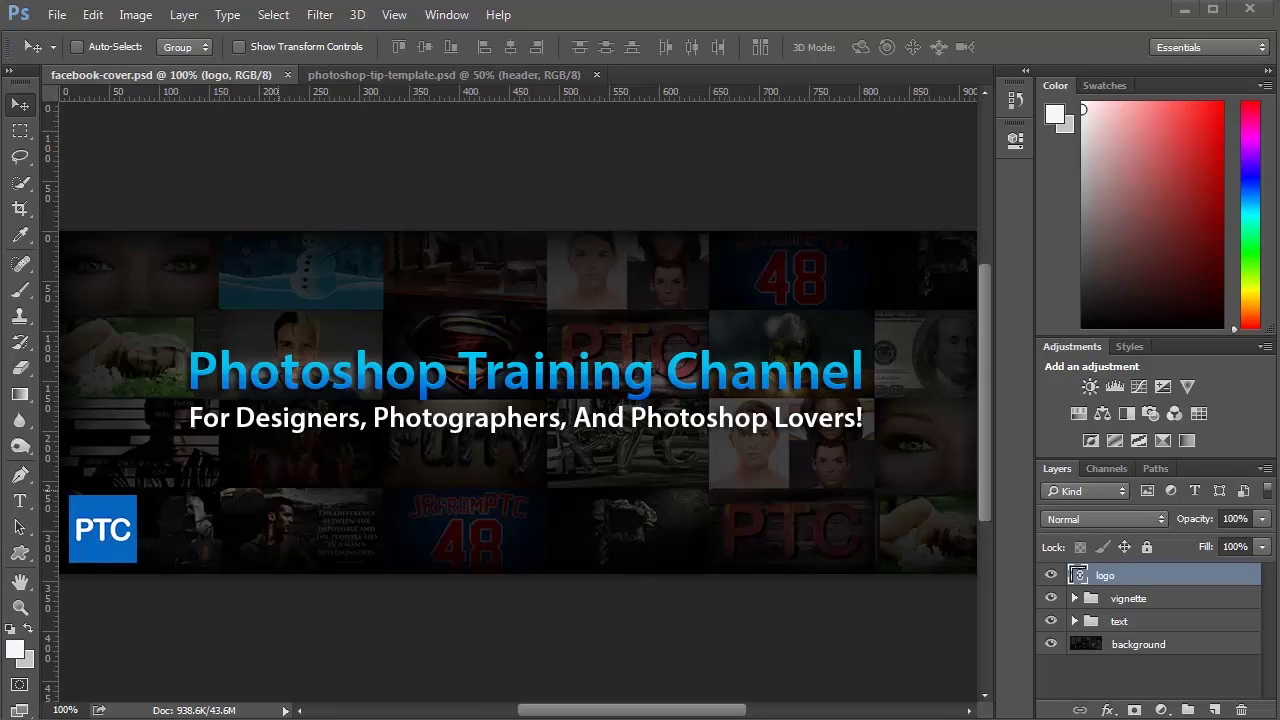
- In facebook-cover.psd, view the Place Embedded and Place Linked commands and toggle the logo layer's visibility to identify the logo
{"action": "left_click", "coordinate": [57, 14]}
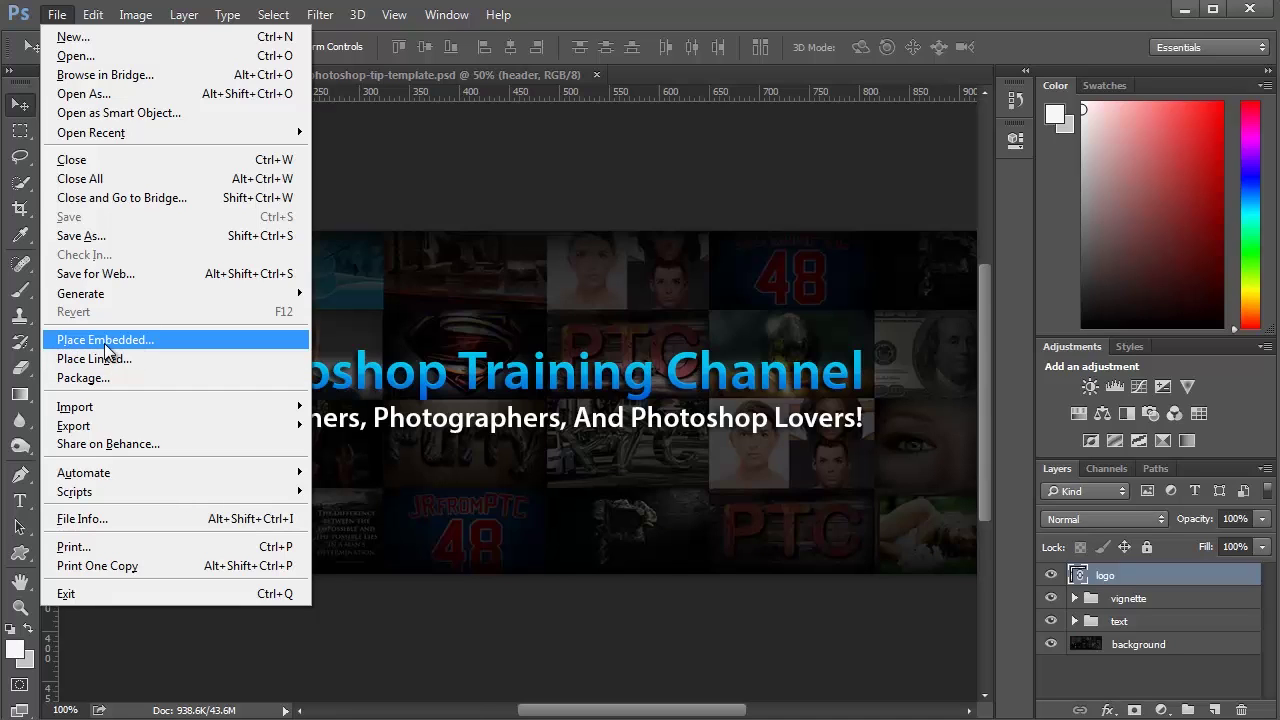
{"action": "left_click", "coordinate": [545, 366]}
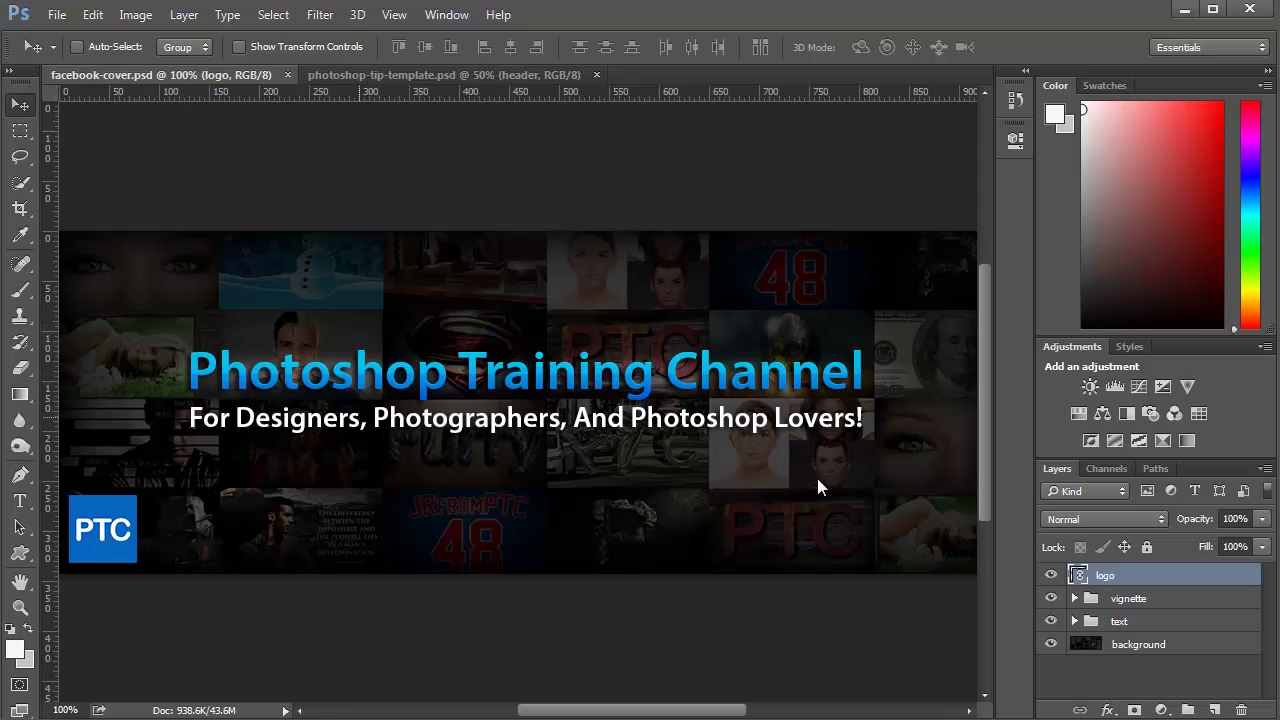
{"action": "left_click", "coordinate": [1050, 575]}
{"action": "left_click", "coordinate": [1050, 575]}
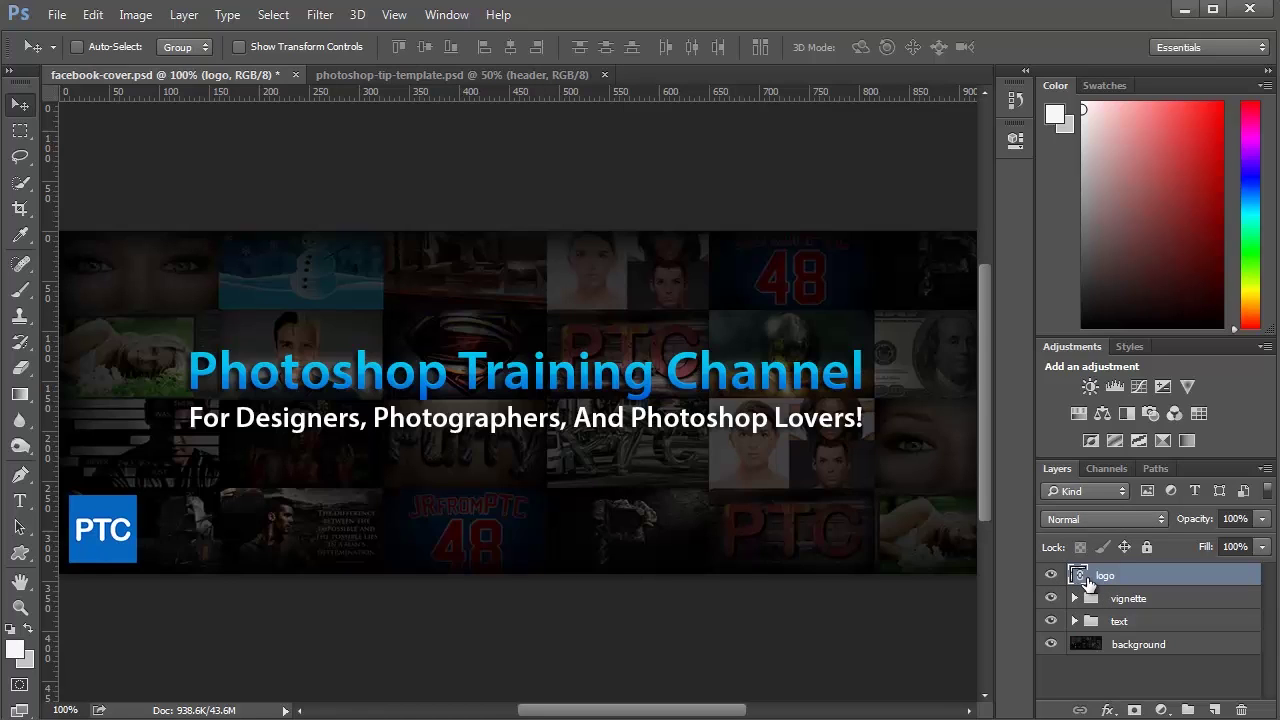
- Switch to photoshop-tip-template.psd and look over the template from its header down to the footer logo
{"action": "left_click", "coordinate": [378, 78]}
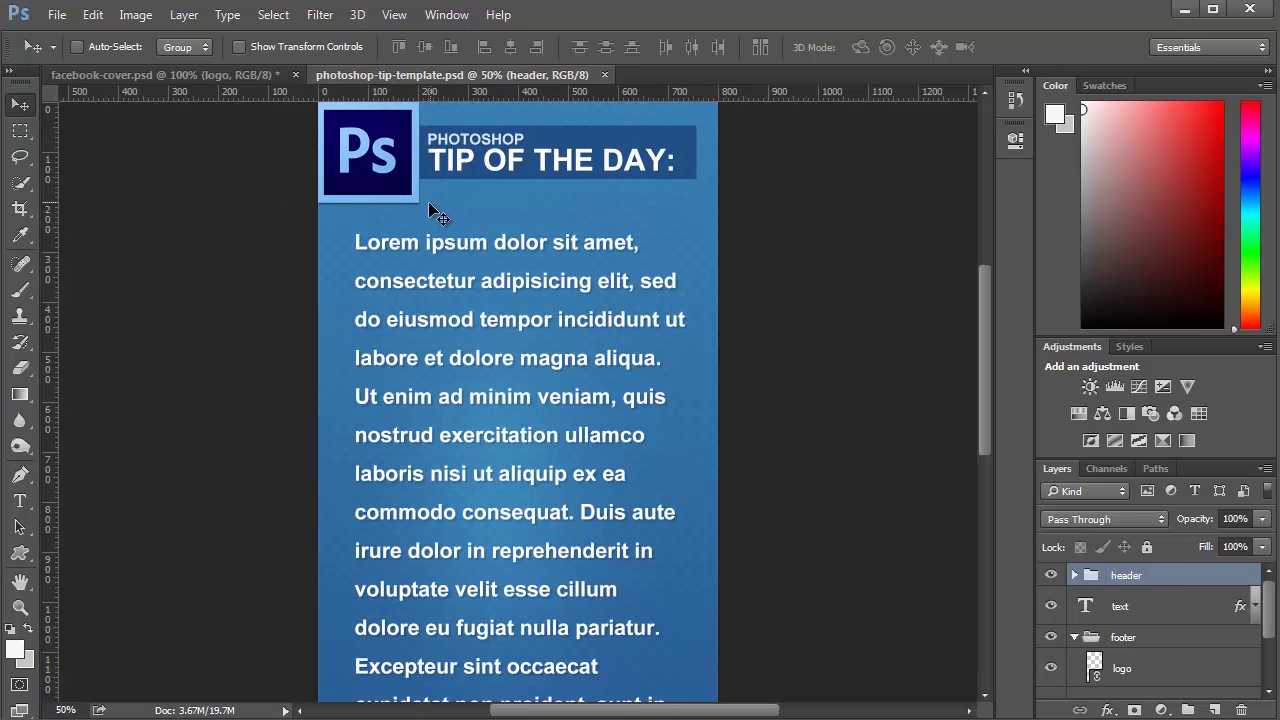
{"action": "scroll", "coordinate": [430, 210], "scroll_direction": "down", "scroll_amount": 5}
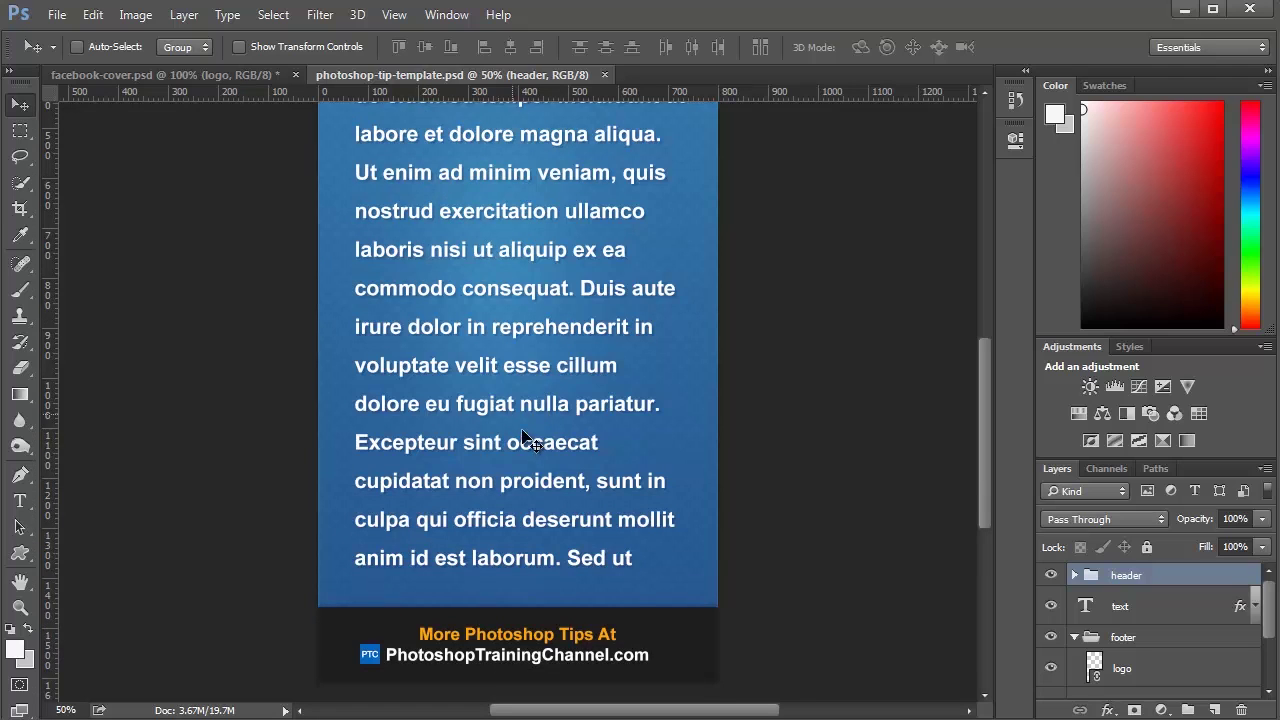
{"action": "scroll", "coordinate": [530, 440], "scroll_direction": "up", "scroll_amount": 5}
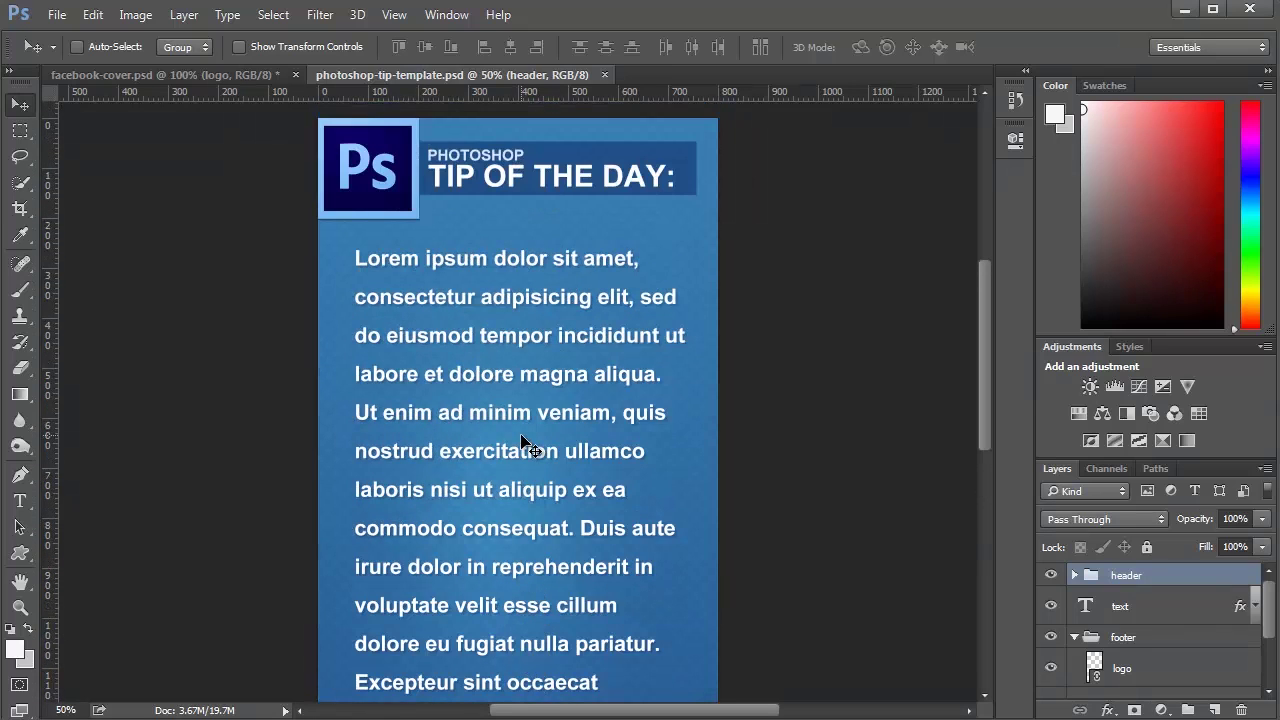
- Go to the footer of photoshop-tip-template.psd and select the logo layer in the footer group
{"action": "scroll", "coordinate": [527, 445], "scroll_direction": "down", "scroll_amount": 4}
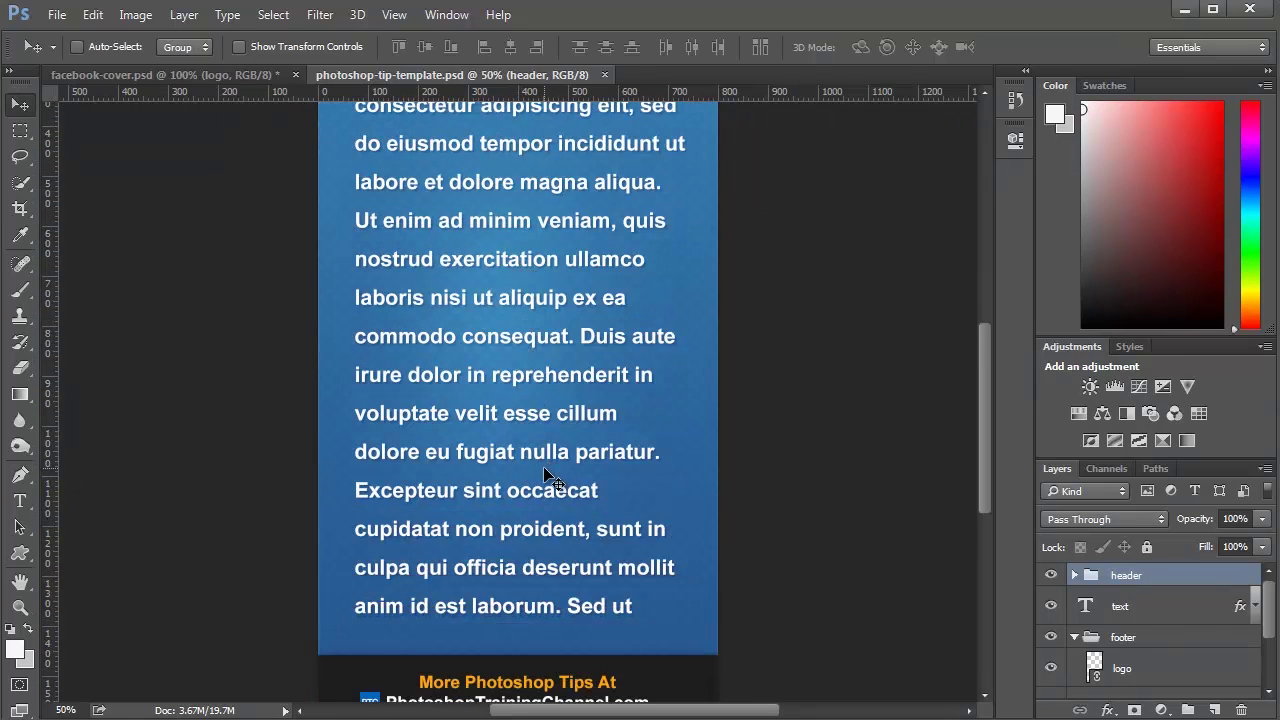
{"action": "scroll", "coordinate": [548, 478], "scroll_direction": "down", "scroll_amount": 2}
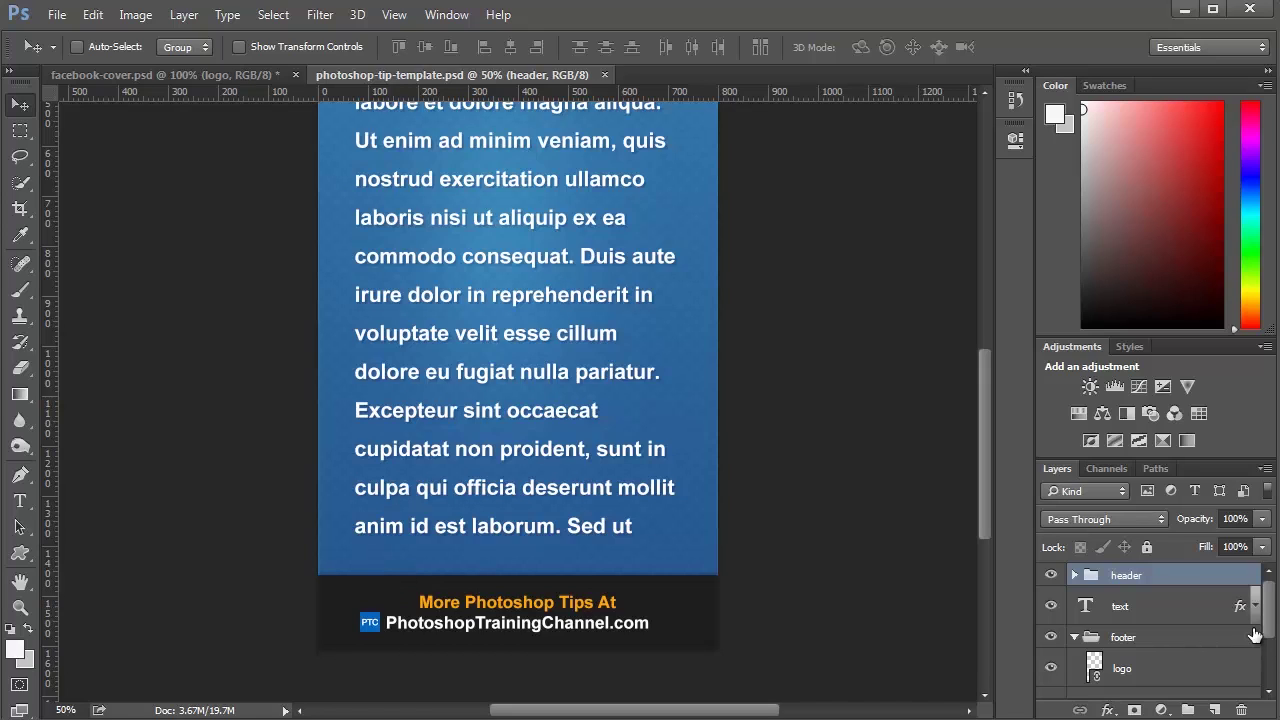
{"action": "scroll", "coordinate": [1240, 635], "scroll_direction": "down", "scroll_amount": 2}
{"action": "left_click", "coordinate": [1157, 625]}
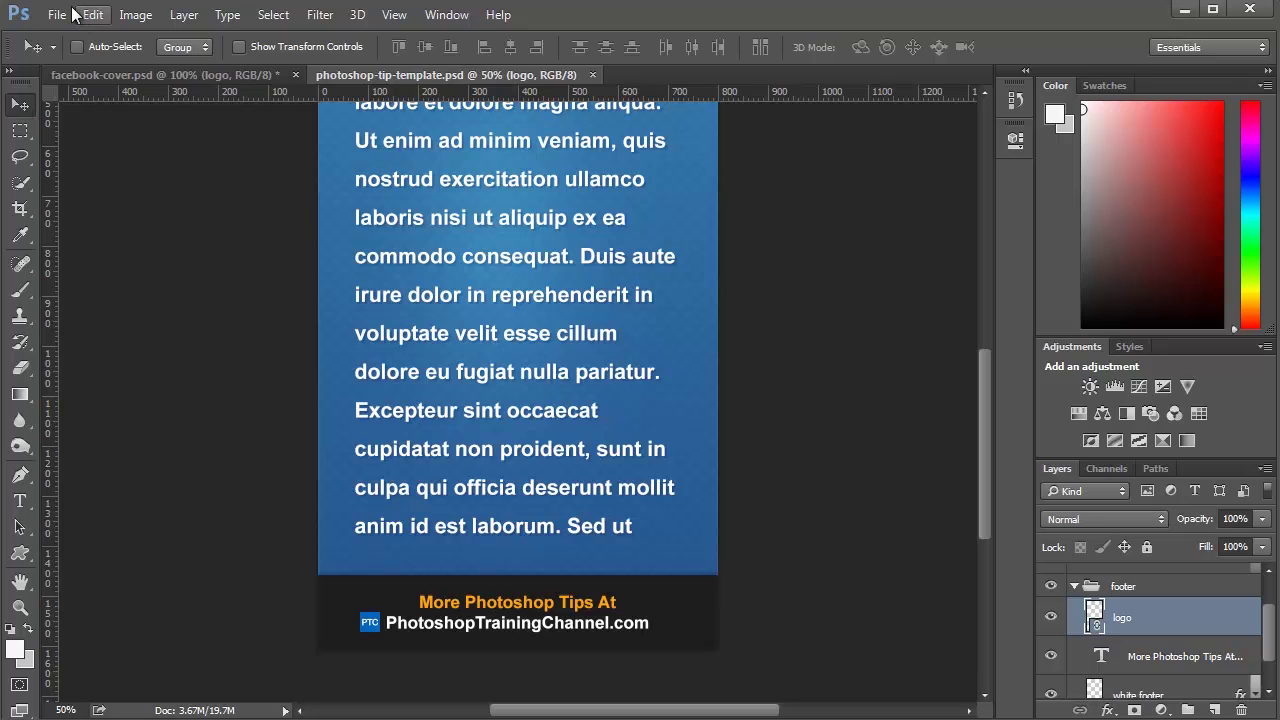
- Locate the linked source file logo.png in the assets folder and leave without opening it
{"action": "left_click", "coordinate": [57, 14]}
{"action": "left_click", "coordinate": [80, 55]}
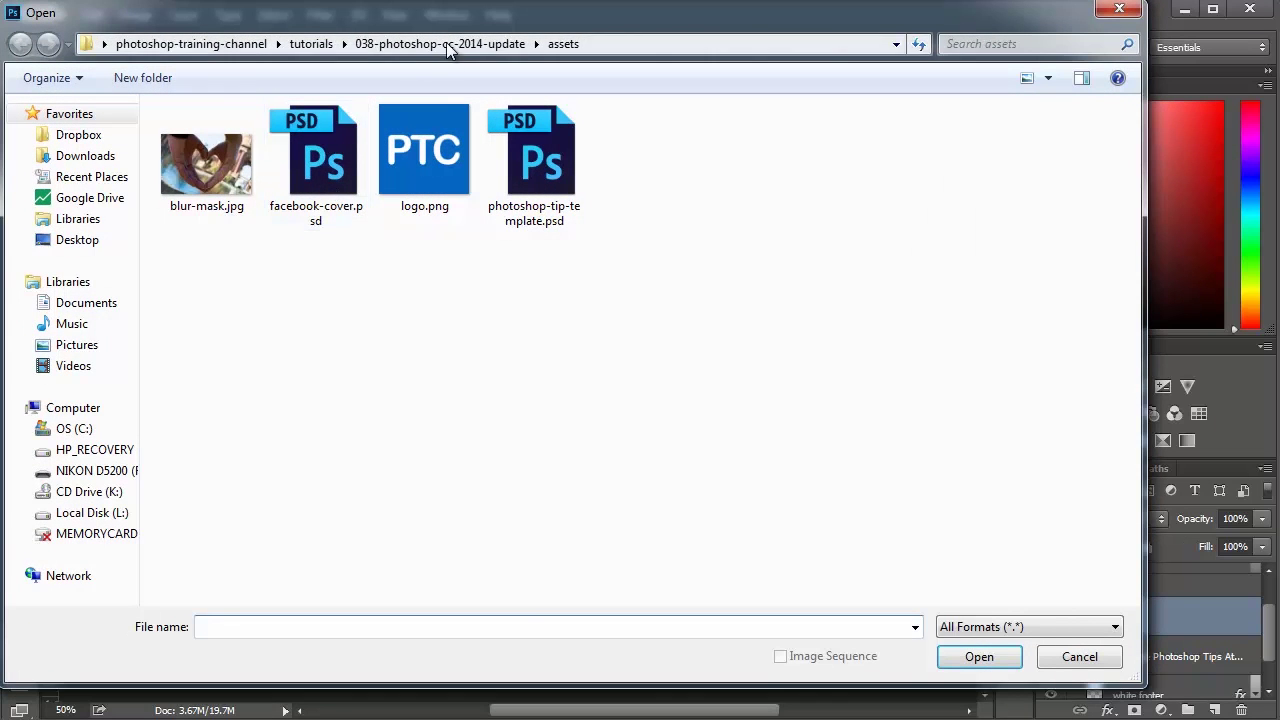
{"action": "left_click", "coordinate": [478, 222]}
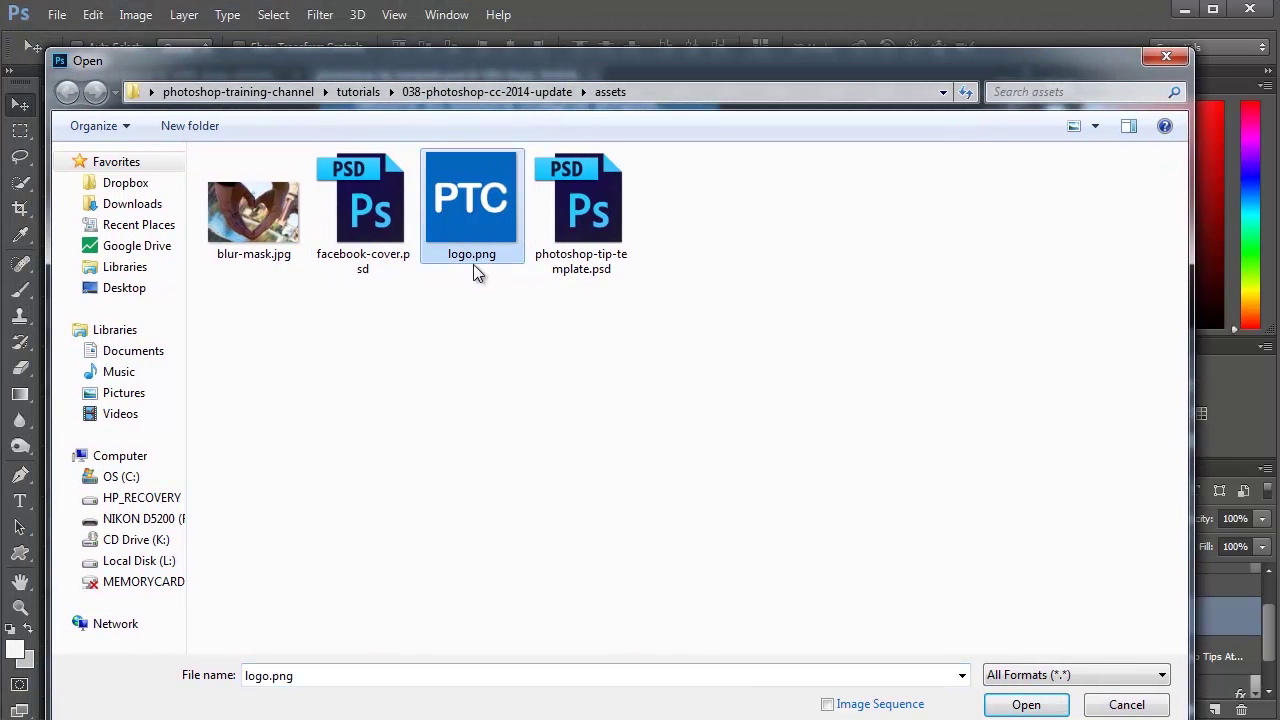
{"action": "left_click", "coordinate": [1126, 704]}
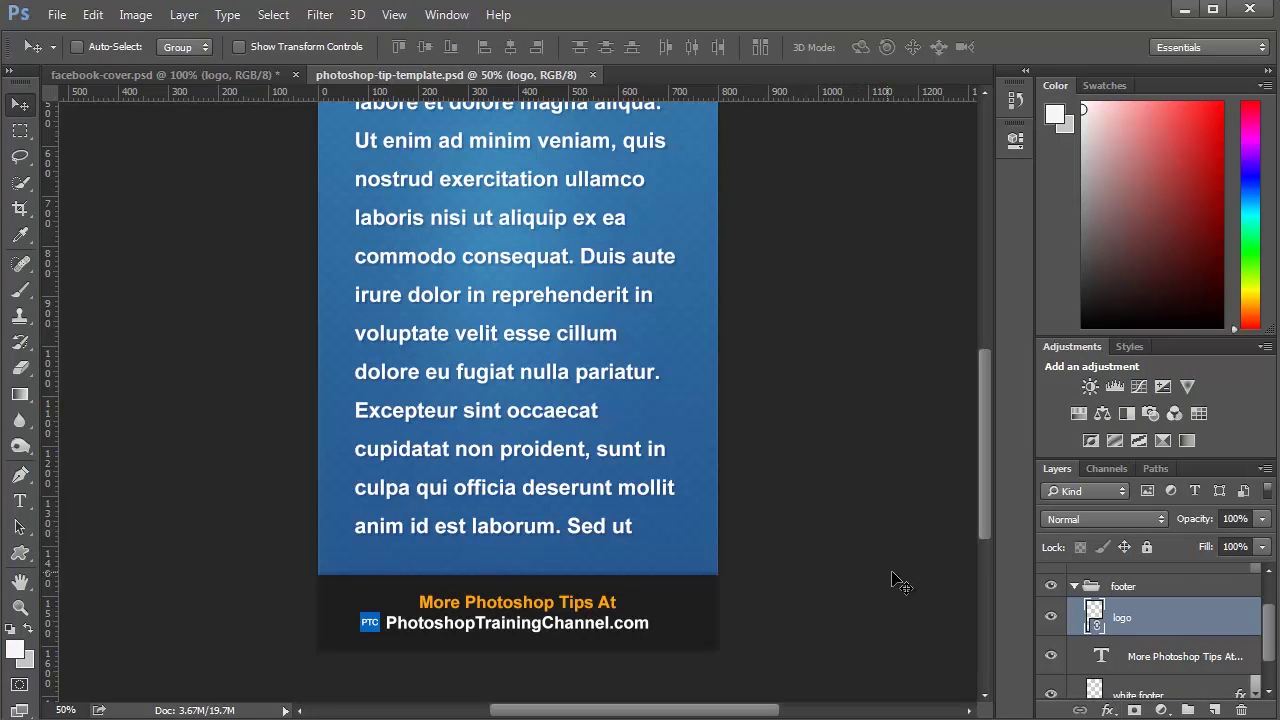
- In facebook-cover.psd, open the contents of the logo layer's Linked Smart Object for editing and collapse its properties
{"action": "left_click", "coordinate": [190, 75]}
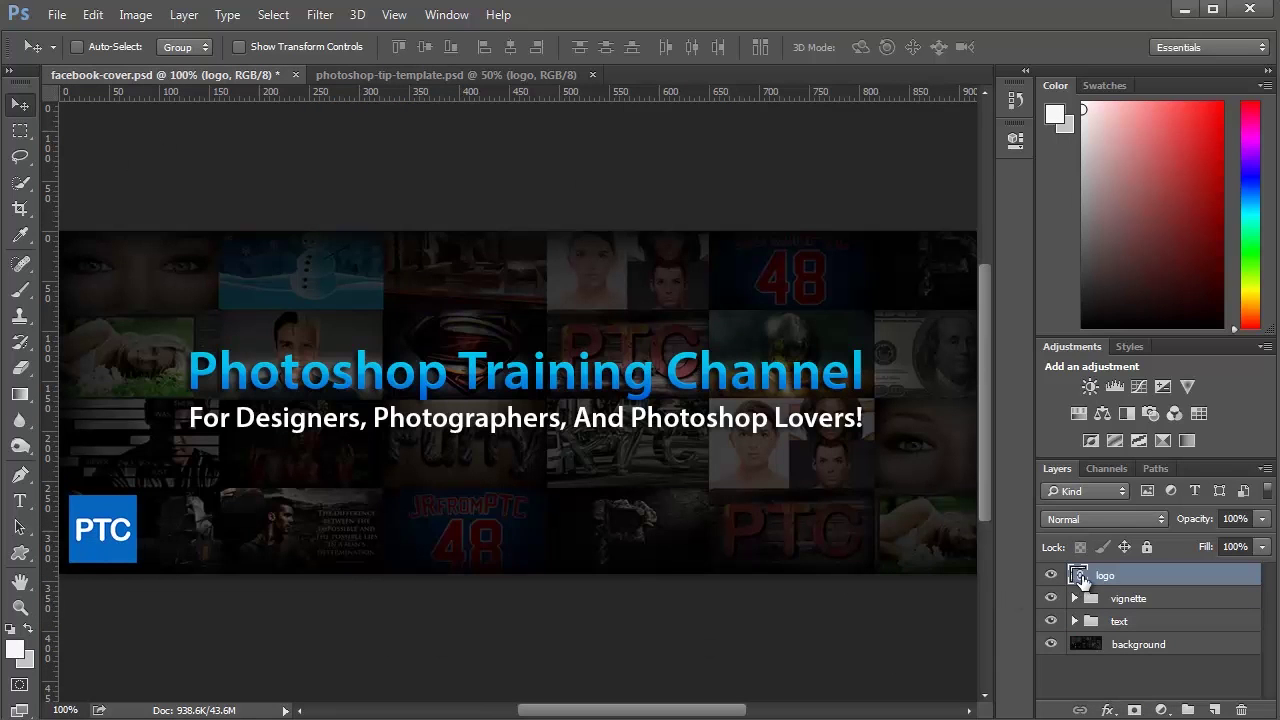
{"action": "left_click", "coordinate": [1016, 140]}
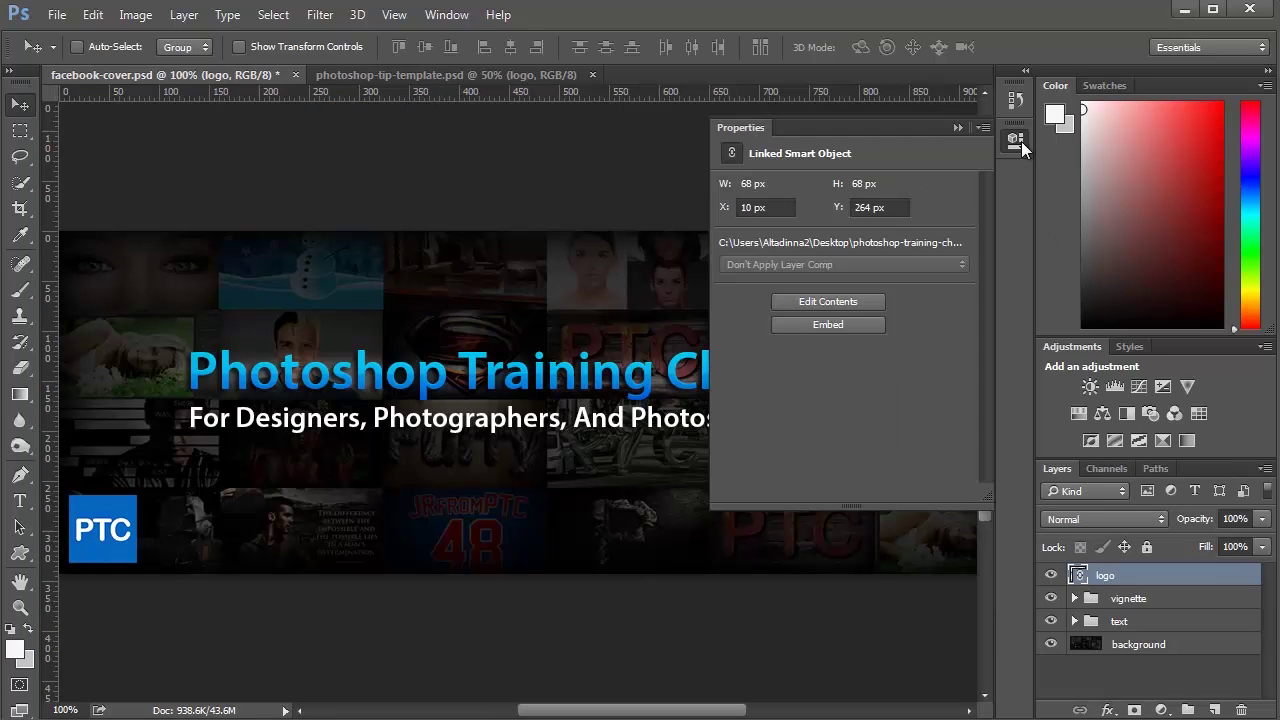
{"action": "left_click", "coordinate": [825, 302]}
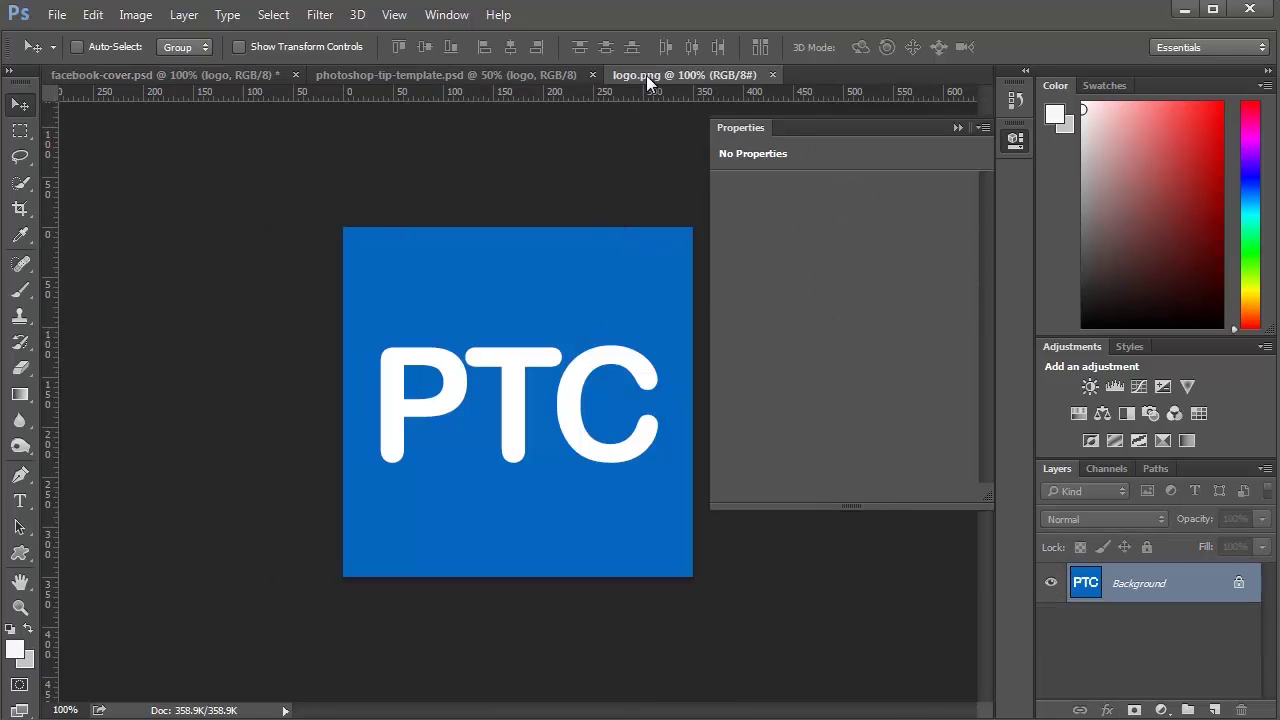
{"action": "left_click", "coordinate": [745, 195]}
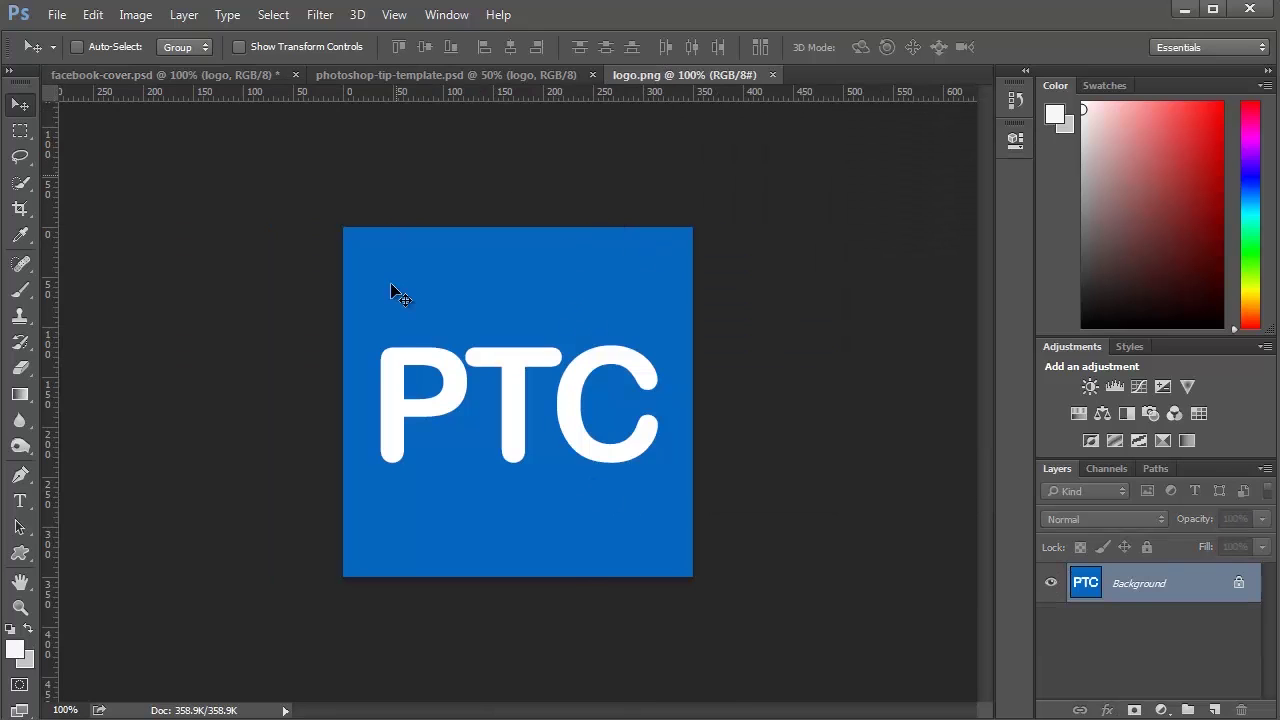
- Add a Hue/Saturation adjustment layer to logo.png and shift the hue to turn the blue background magenta
{"action": "left_click", "coordinate": [1161, 710]}
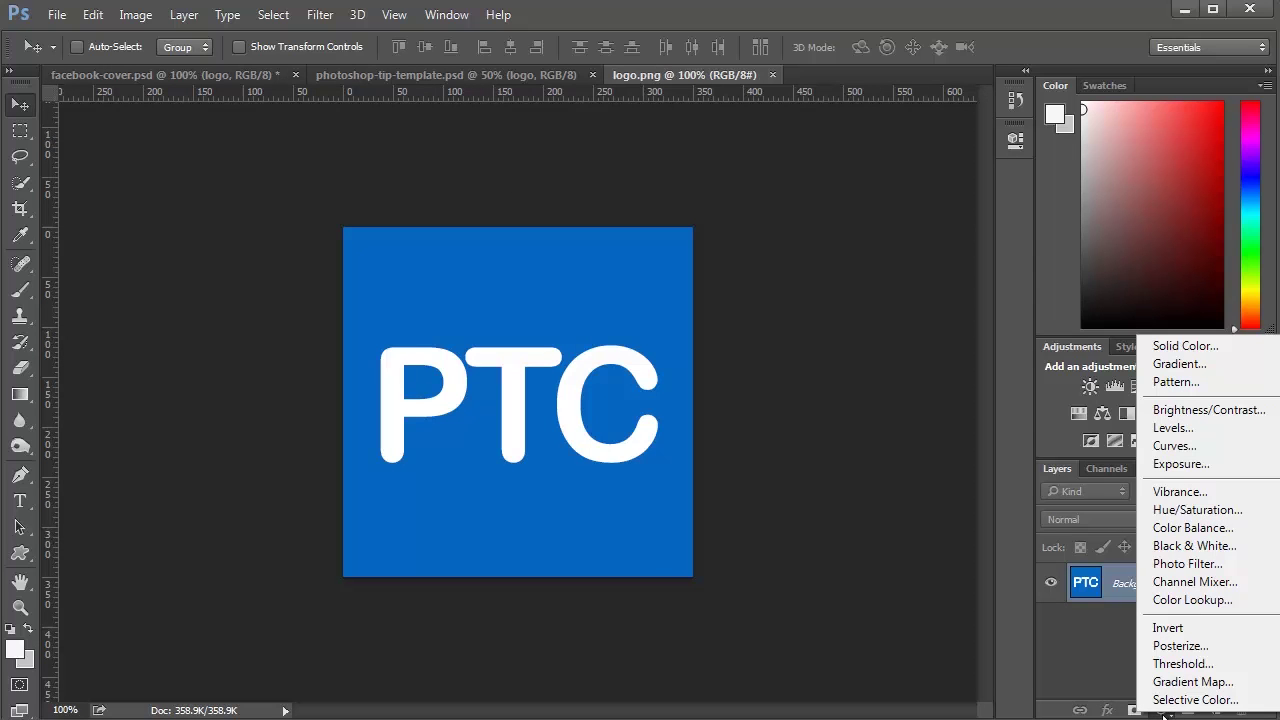
{"action": "left_click", "coordinate": [1200, 511]}
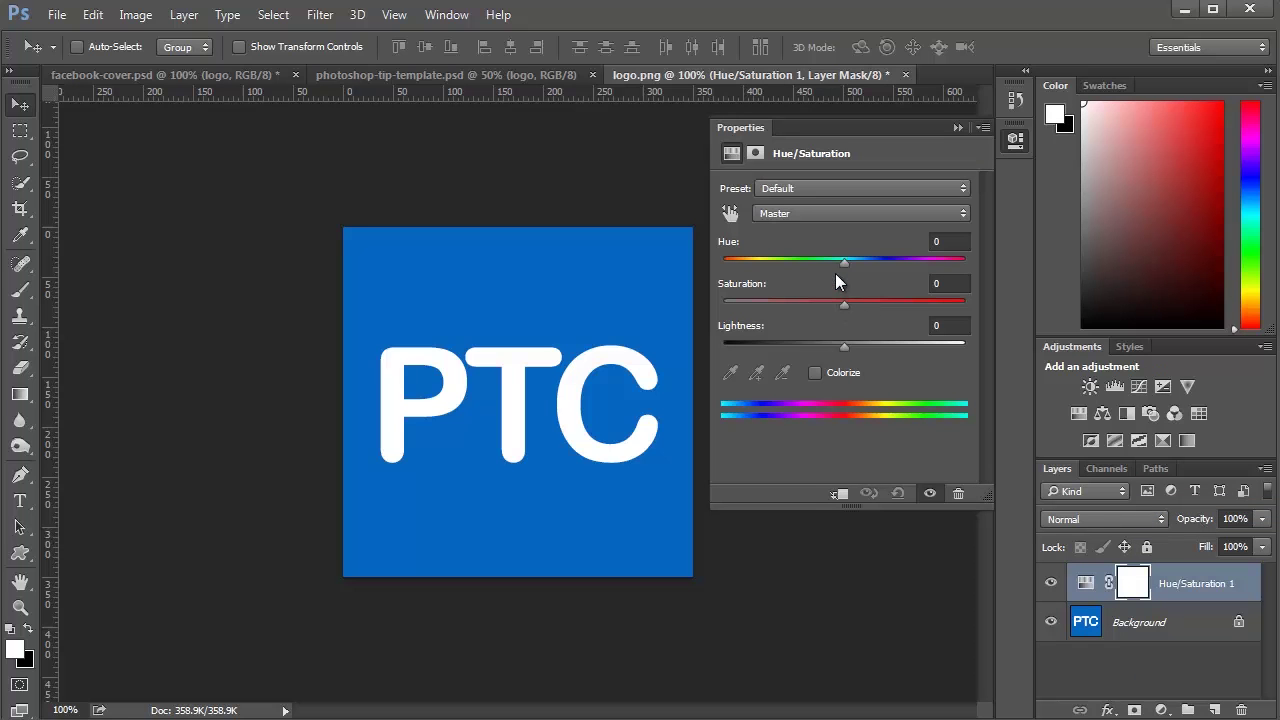
{"action": "left_click_drag", "start_coordinate": [844, 263], "coordinate": [931, 267]}
{"action": "left_click", "coordinate": [957, 128]}
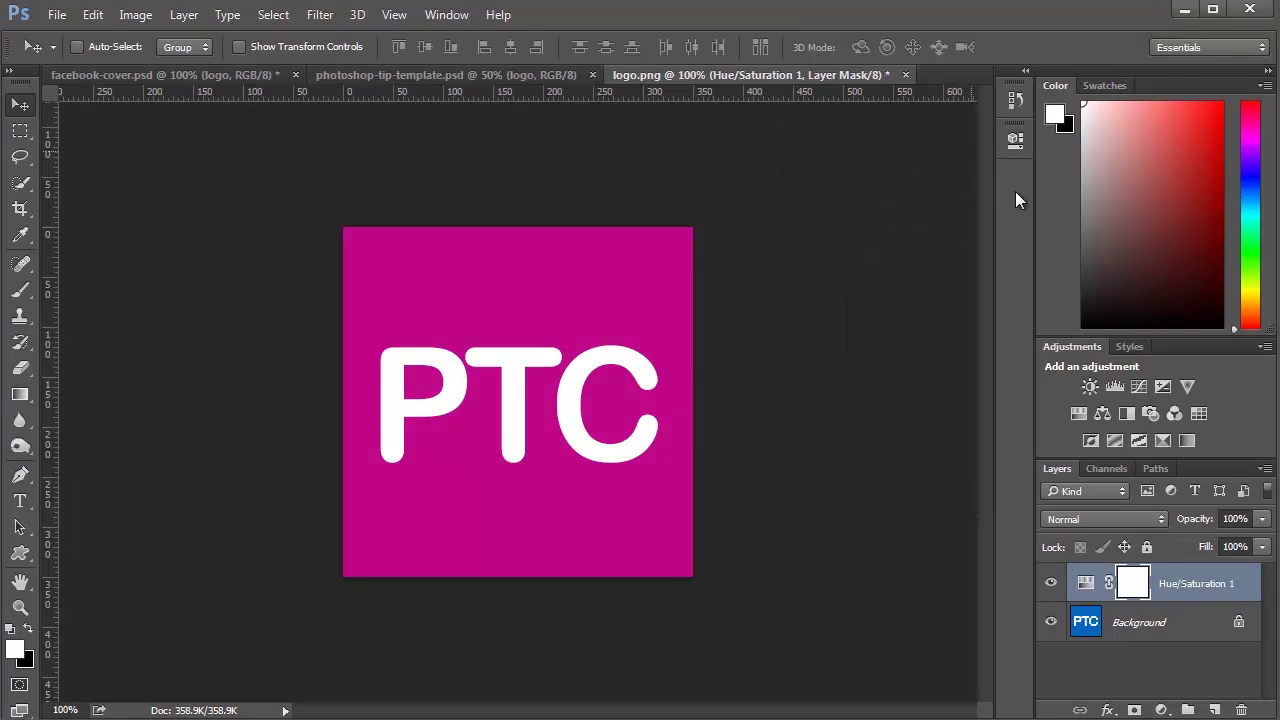
- Merge the Hue/Saturation layer with the Background layer and save logo.png
{"action": "left_click", "coordinate": [1175, 627], "text": "shift"}
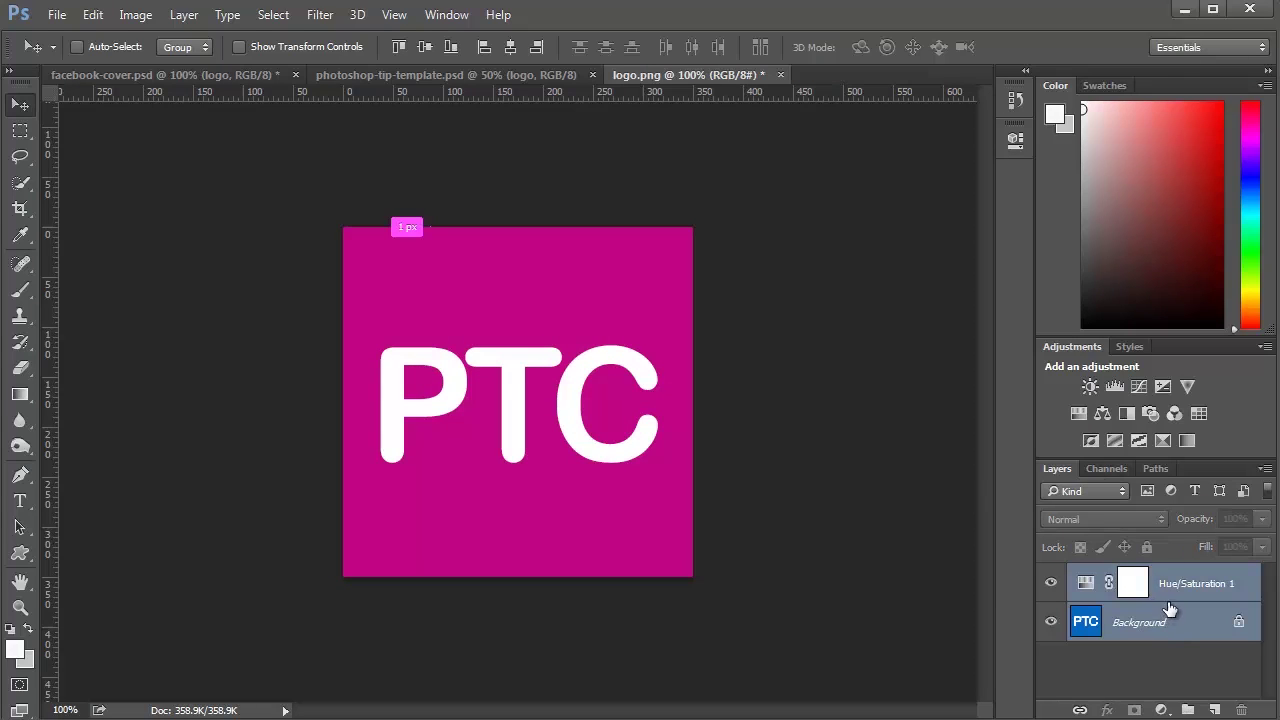
{"action": "key", "text": "ctrl+e"}
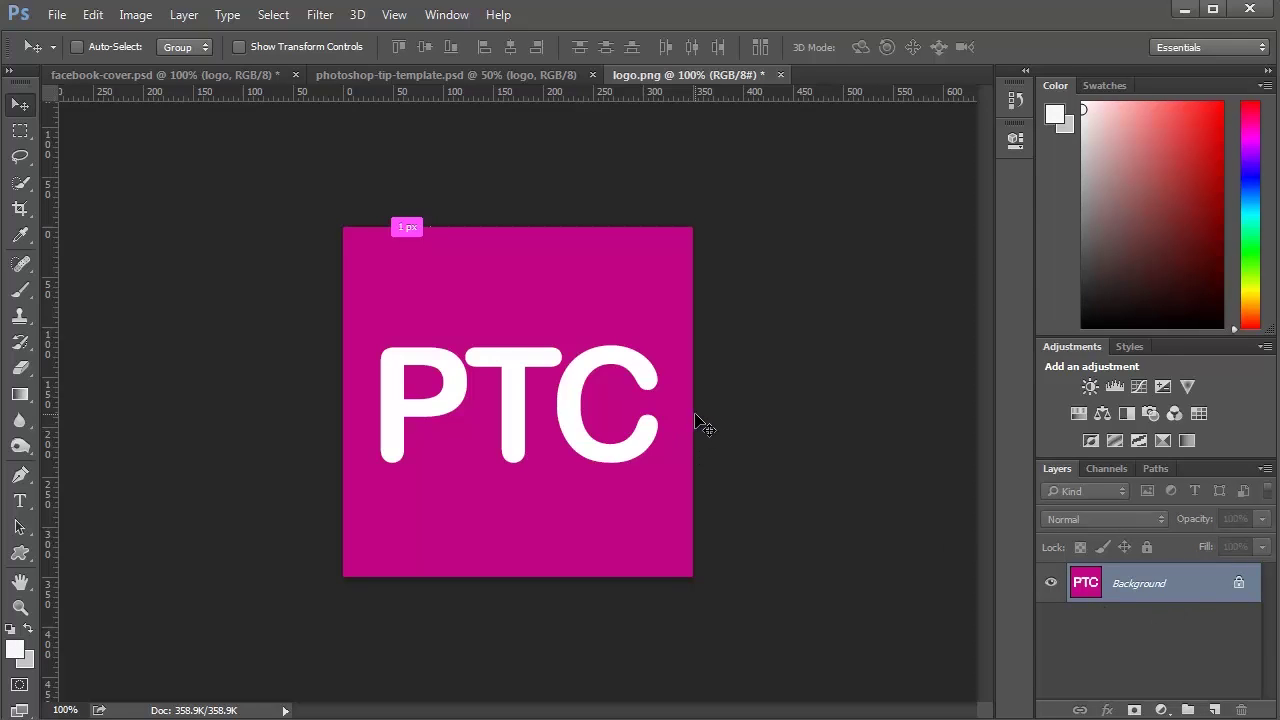
{"action": "key", "text": "ctrl+s"}
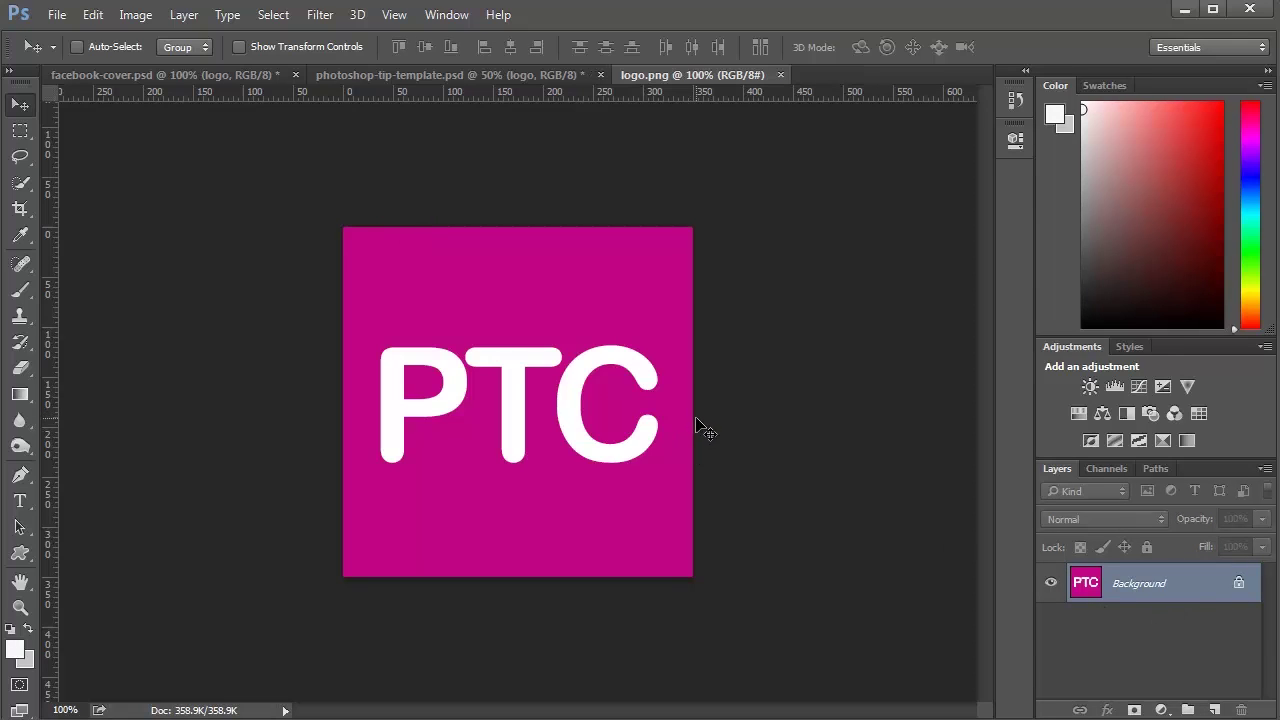
- Compare the linked logo in photoshop-tip-template.psd and facebook-cover.psd with the recolored logo.png
{"action": "left_click", "coordinate": [350, 78]}
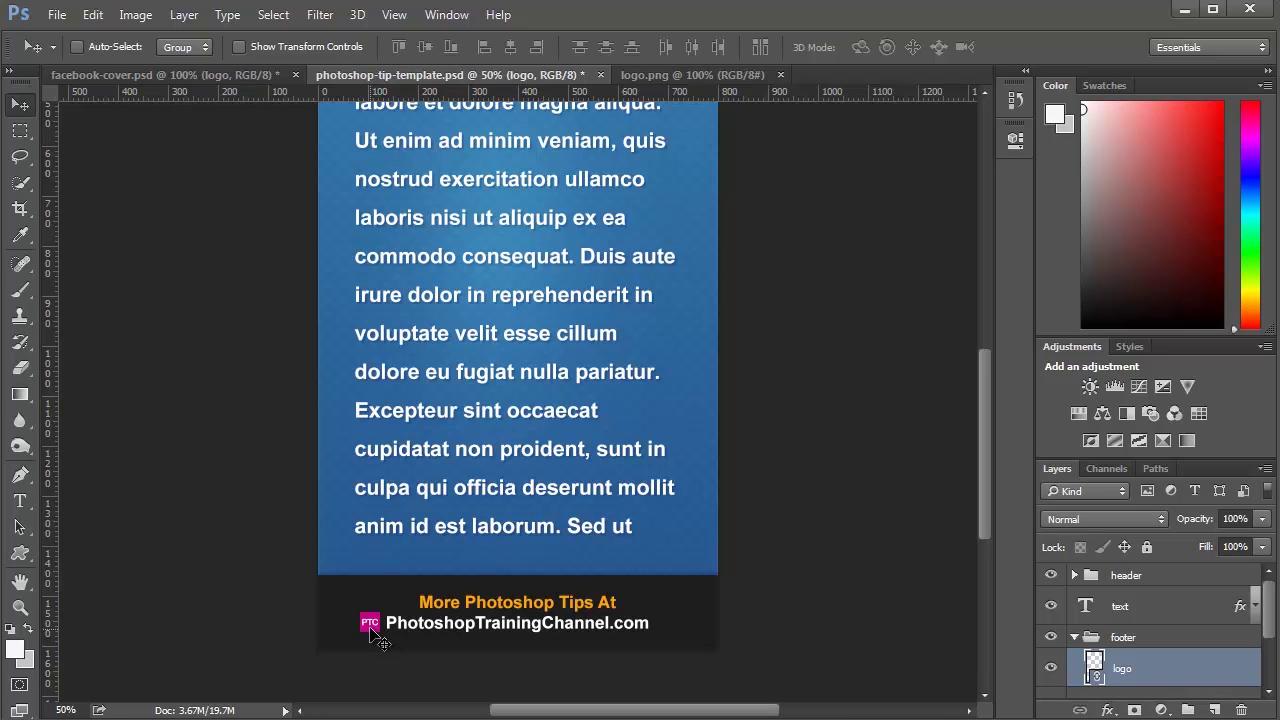
{"action": "left_click", "coordinate": [229, 76]}
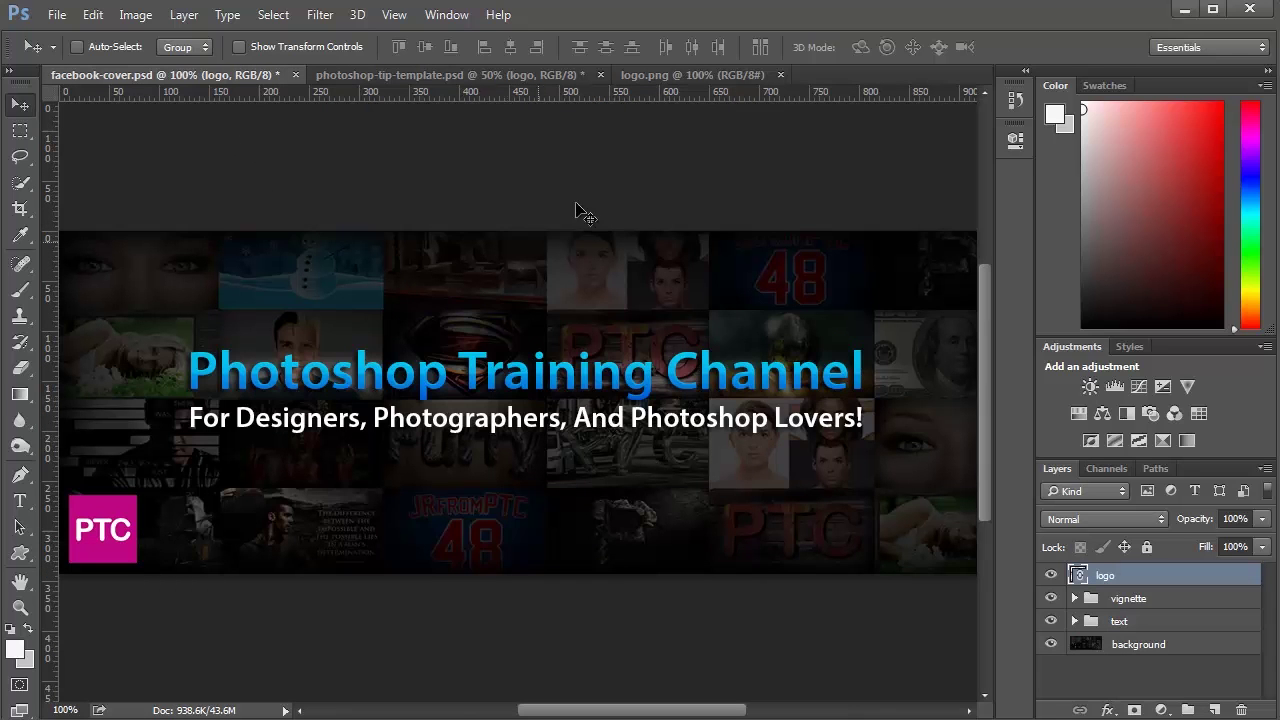
{"action": "left_click", "coordinate": [718, 75]}
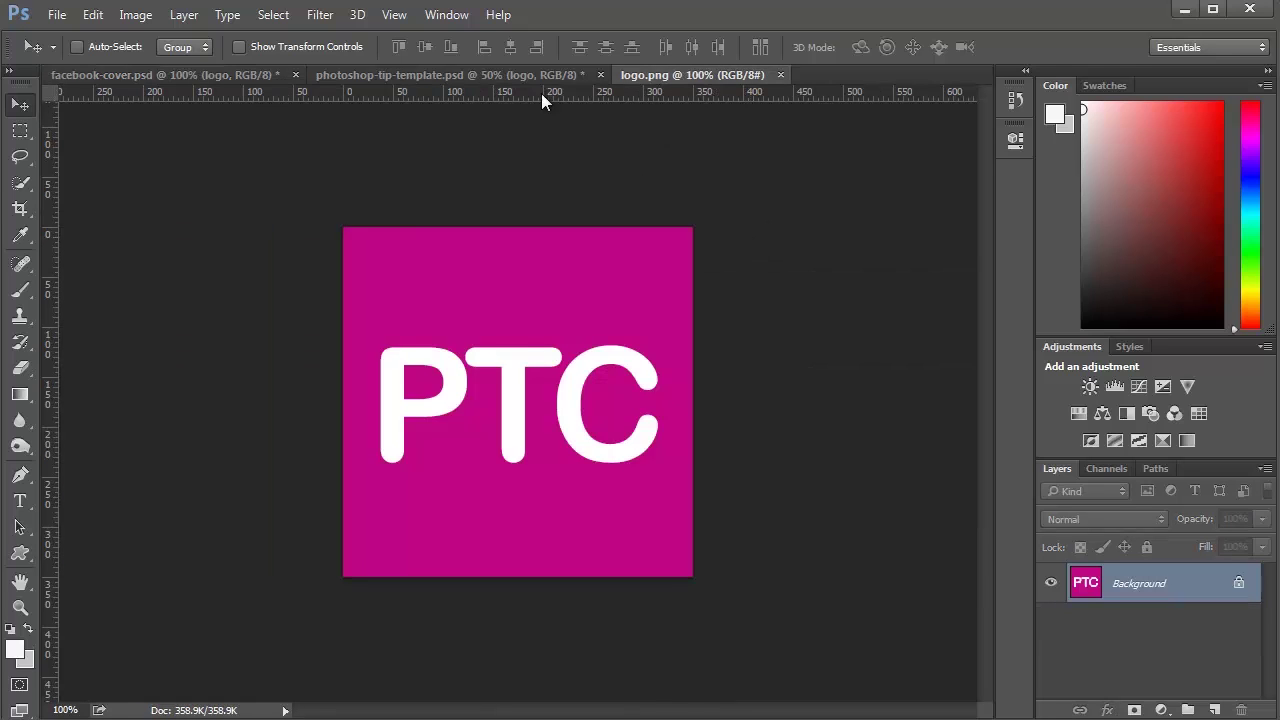
{"action": "left_click", "coordinate": [507, 77]}
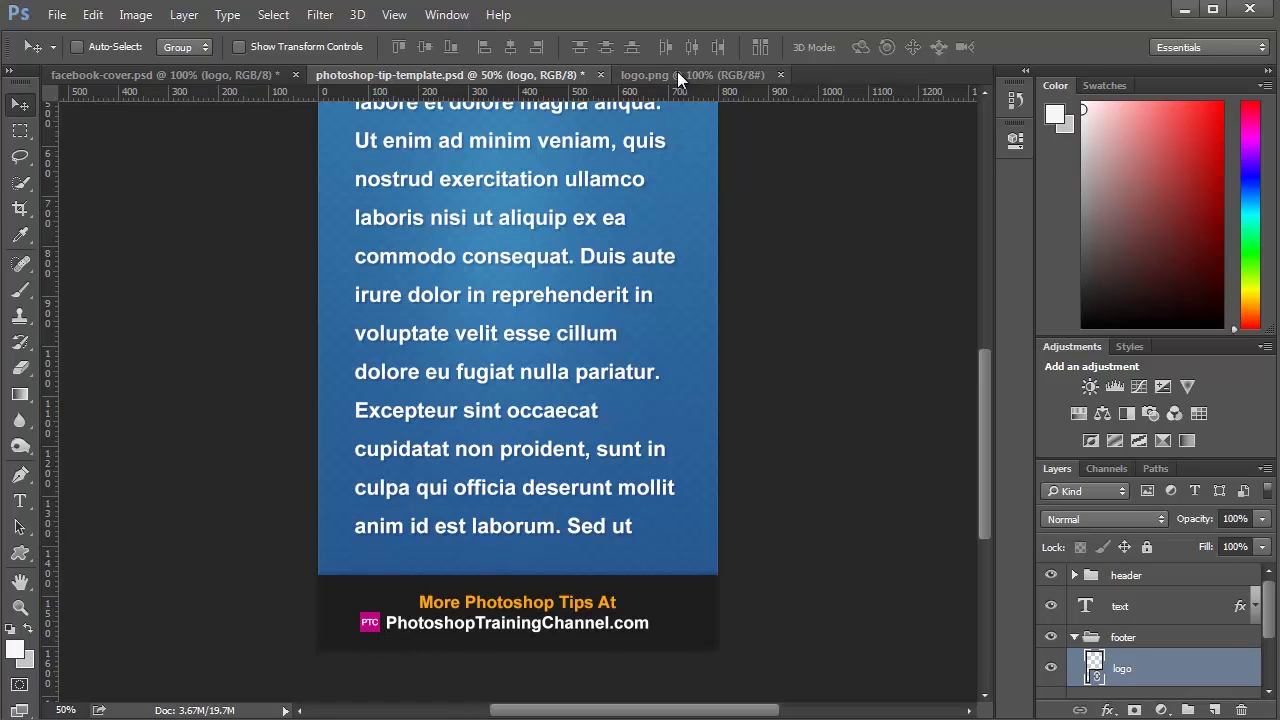
{"action": "left_click", "coordinate": [239, 75]}
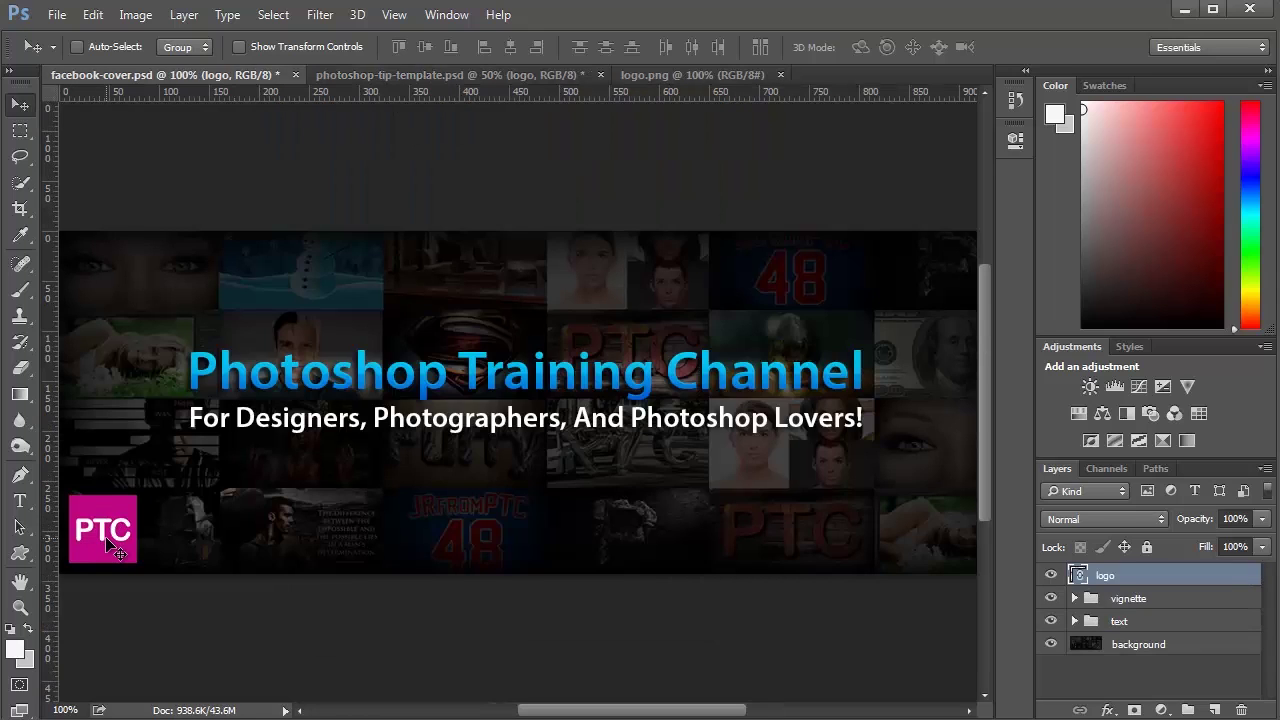
- Revert logo.png to its blue background, merge the adjustment layer into the Background, and save the file
{"action": "left_click_drag", "start_coordinate": [117, 551], "coordinate": [640, 277]}
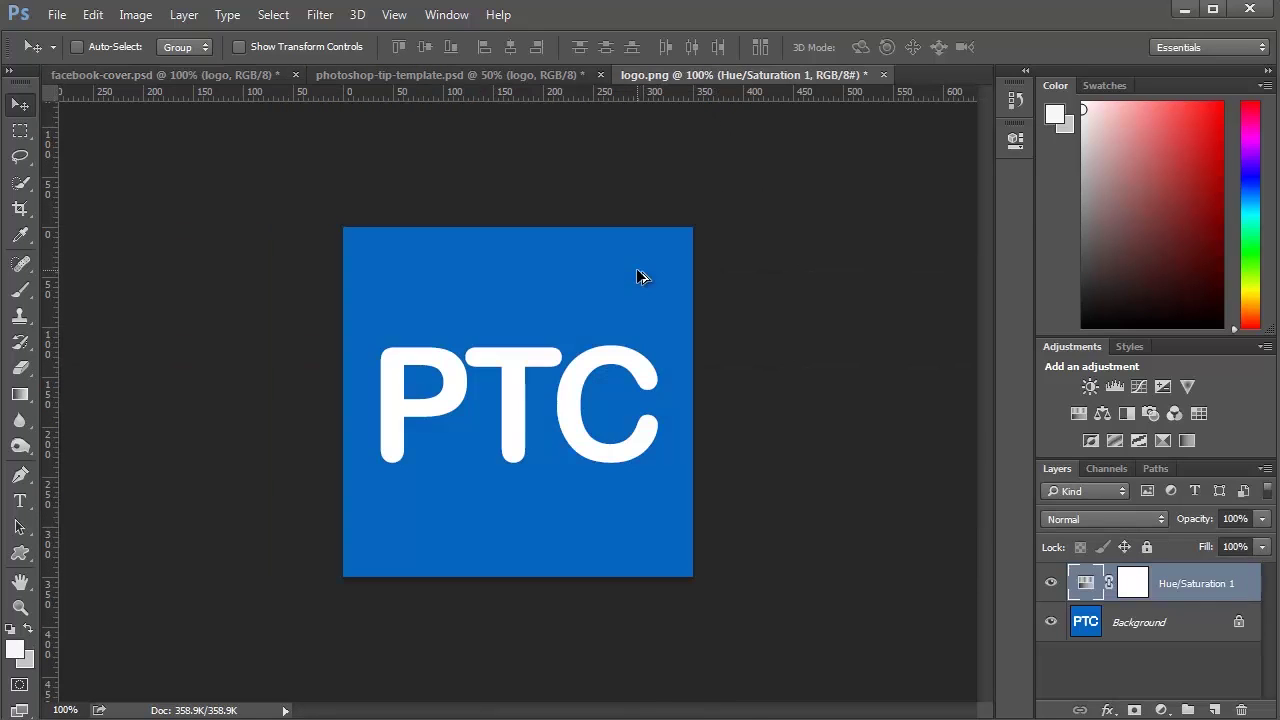
{"action": "key", "text": "ctrl+e"}
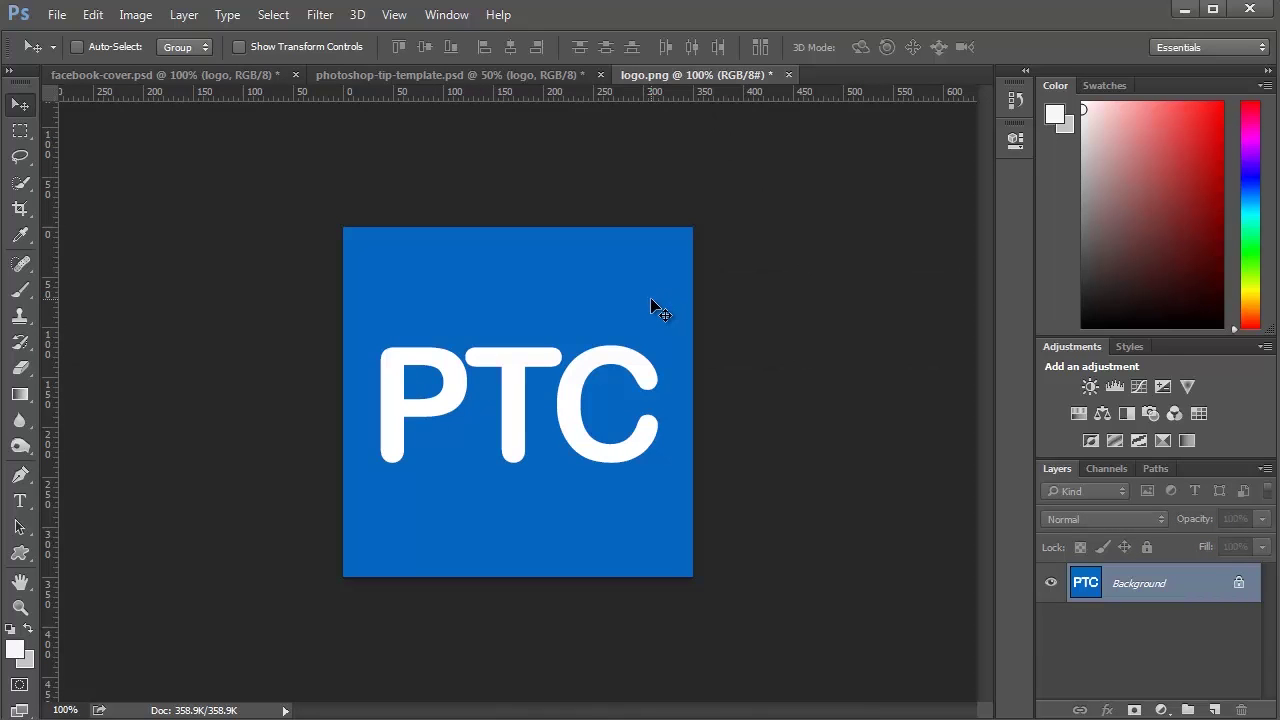
{"action": "key", "text": "ctrl+s"}
- Check the linked logo in both documents, and close facebook-cover.psd and photoshop-tip-template.psd without saving
{"action": "left_click", "coordinate": [508, 77]}
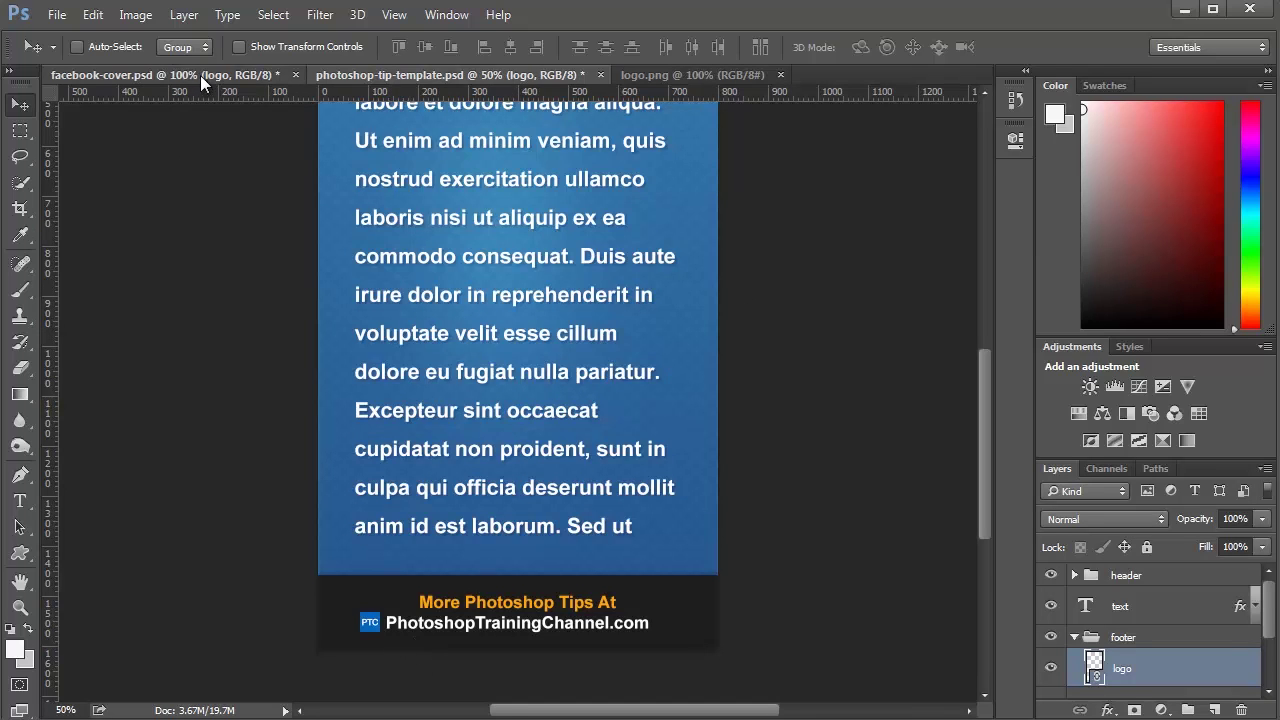
{"action": "left_click", "coordinate": [170, 75]}
{"action": "left_click", "coordinate": [296, 75]}
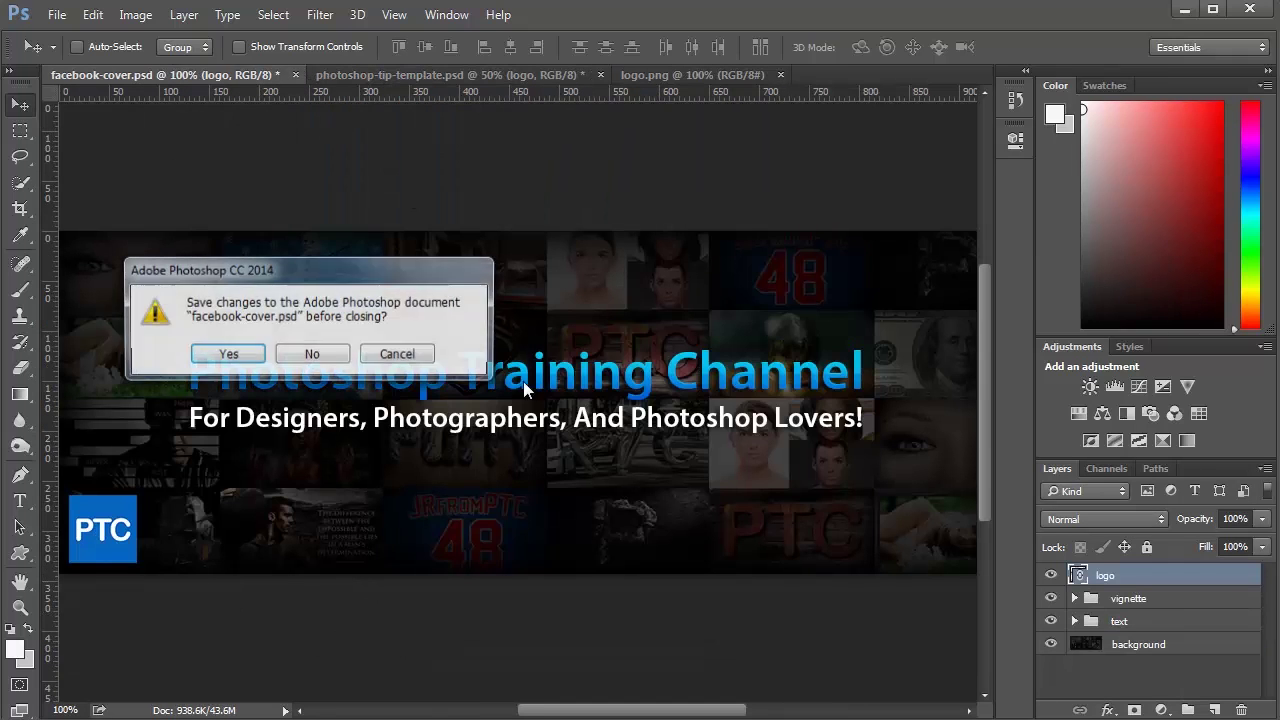
{"action": "left_click", "coordinate": [316, 352]}
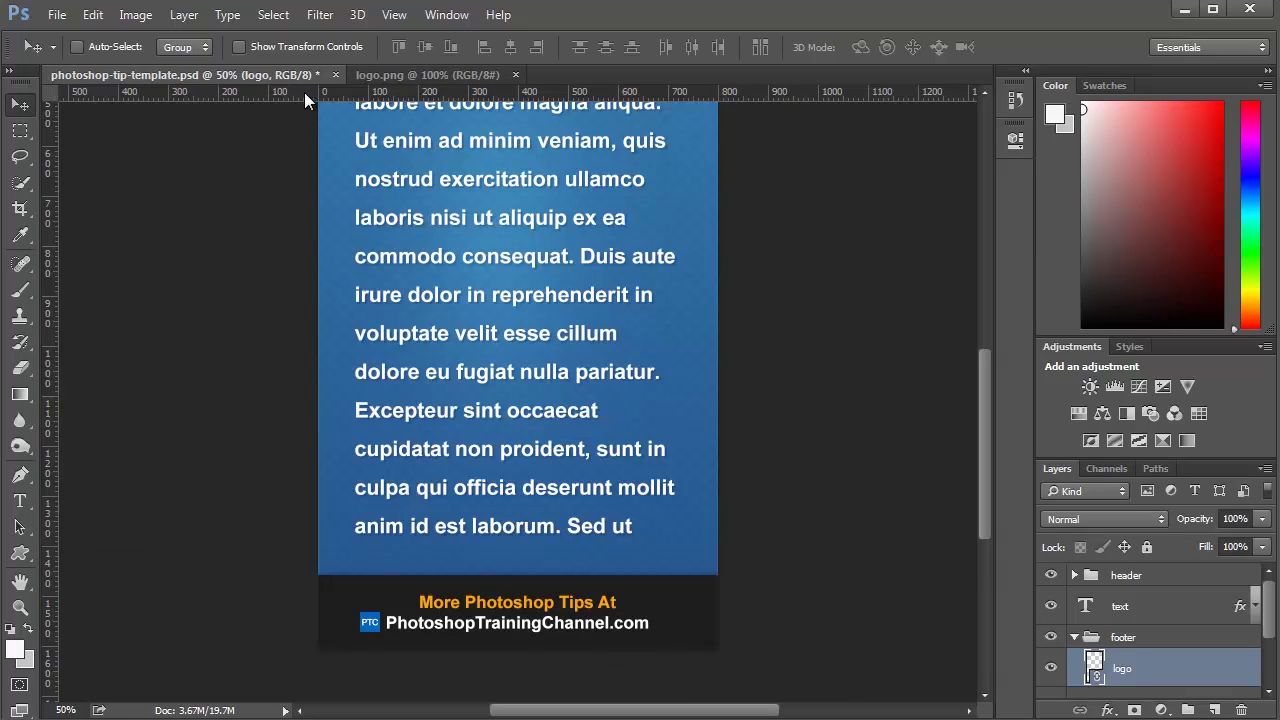
{"action": "left_click", "coordinate": [334, 75]}
{"action": "left_click", "coordinate": [324, 360]}
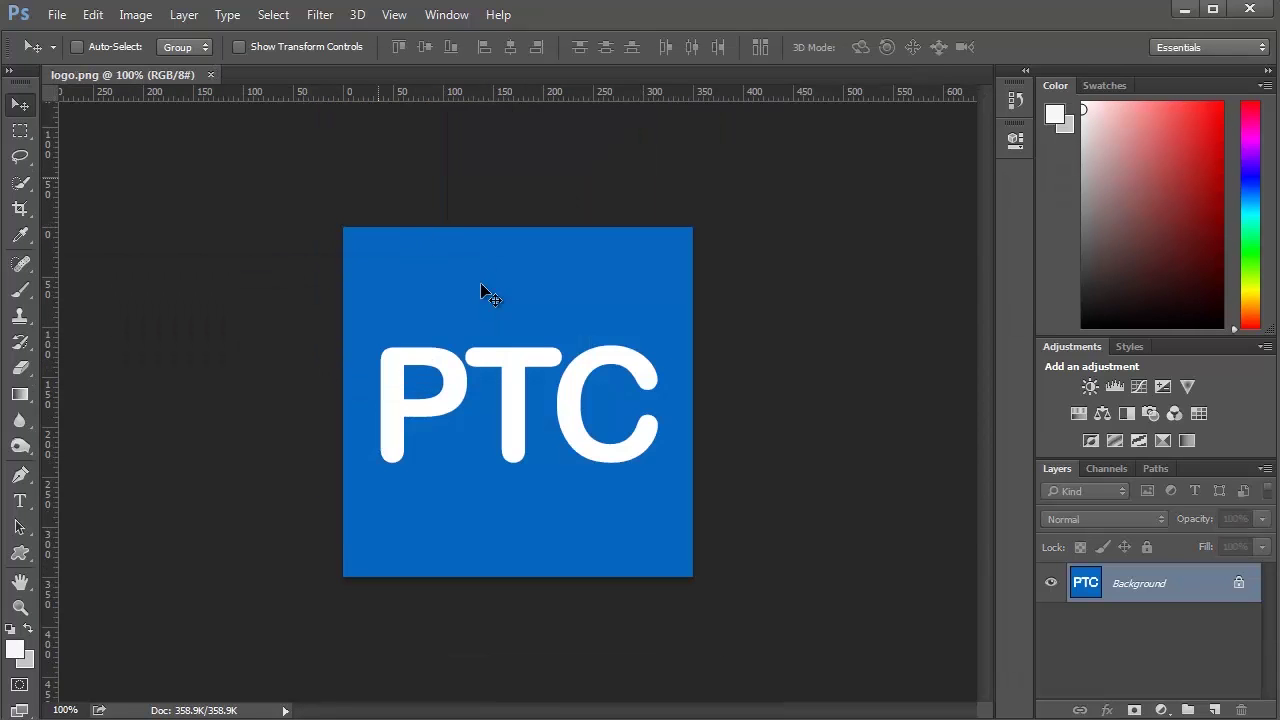
- Recolor logo.png to orange with a direct Hue/Saturation adjustment of Hue +180, and save the file
{"action": "left_click", "coordinate": [1161, 710]}
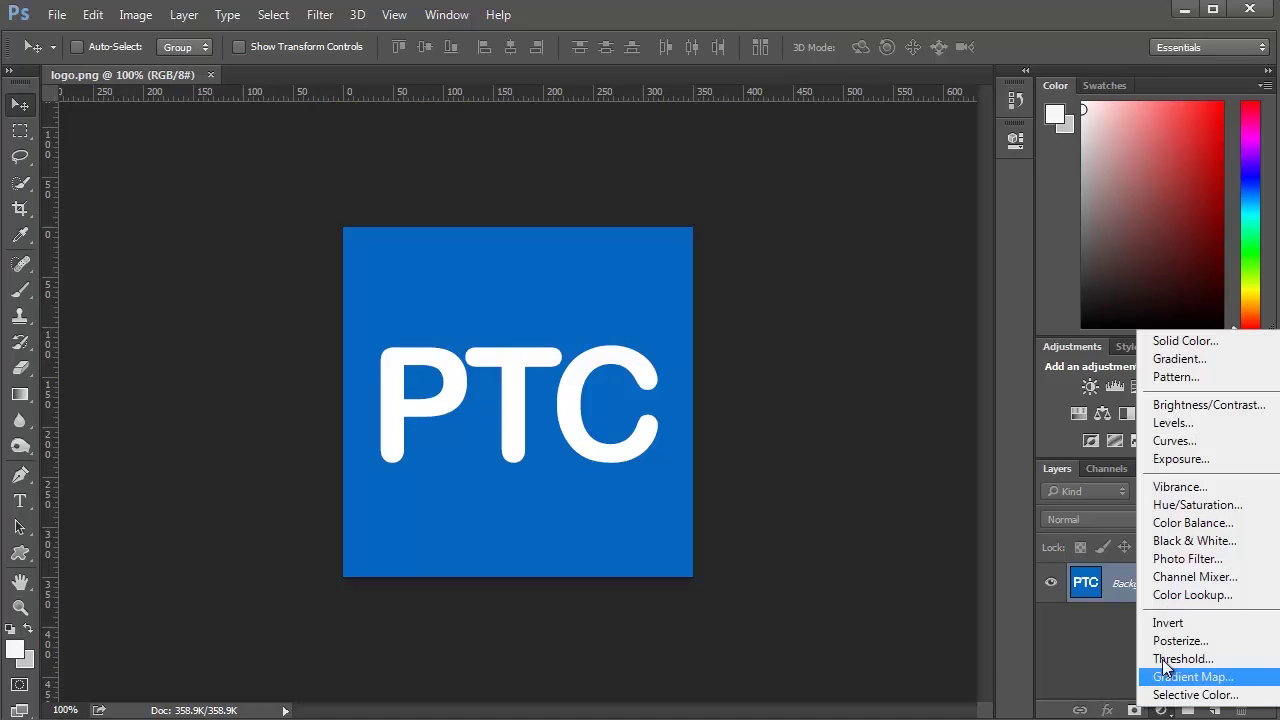
{"action": "left_click", "coordinate": [818, 516]}
{"action": "left_click", "coordinate": [135, 18]}
{"action": "mouse_move", "coordinate": [168, 68]}
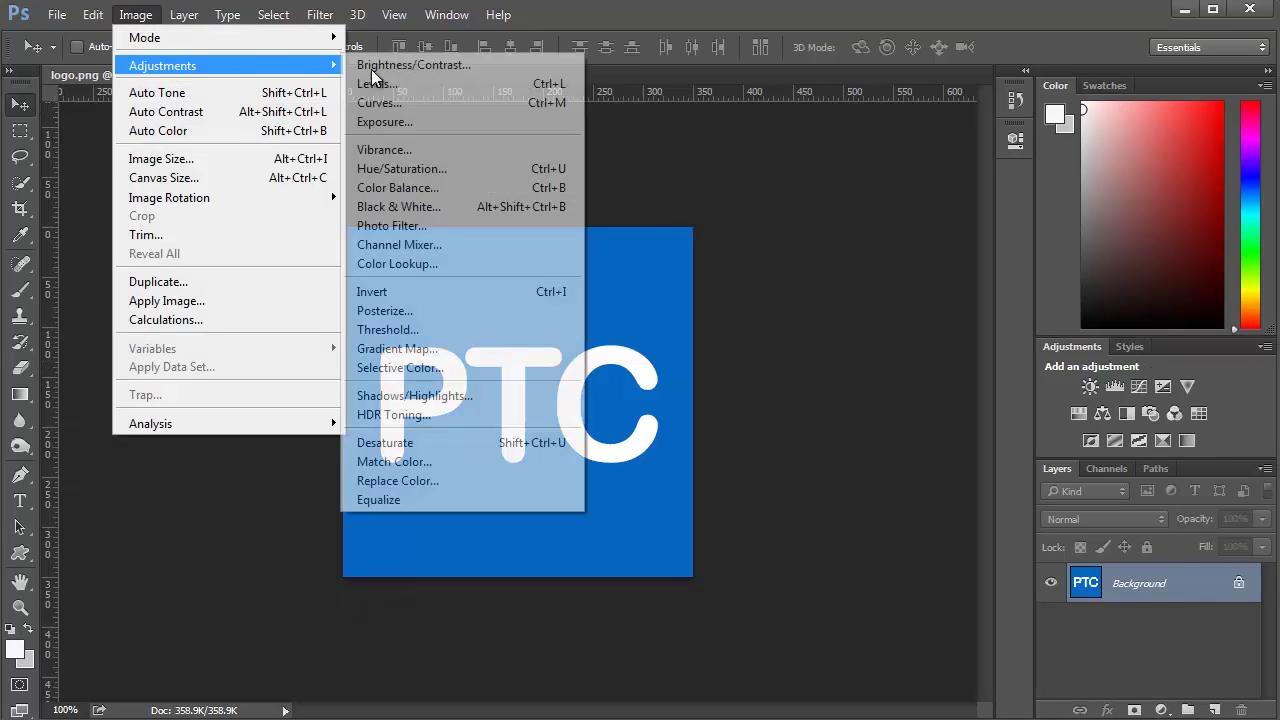
{"action": "left_click", "coordinate": [425, 168]}
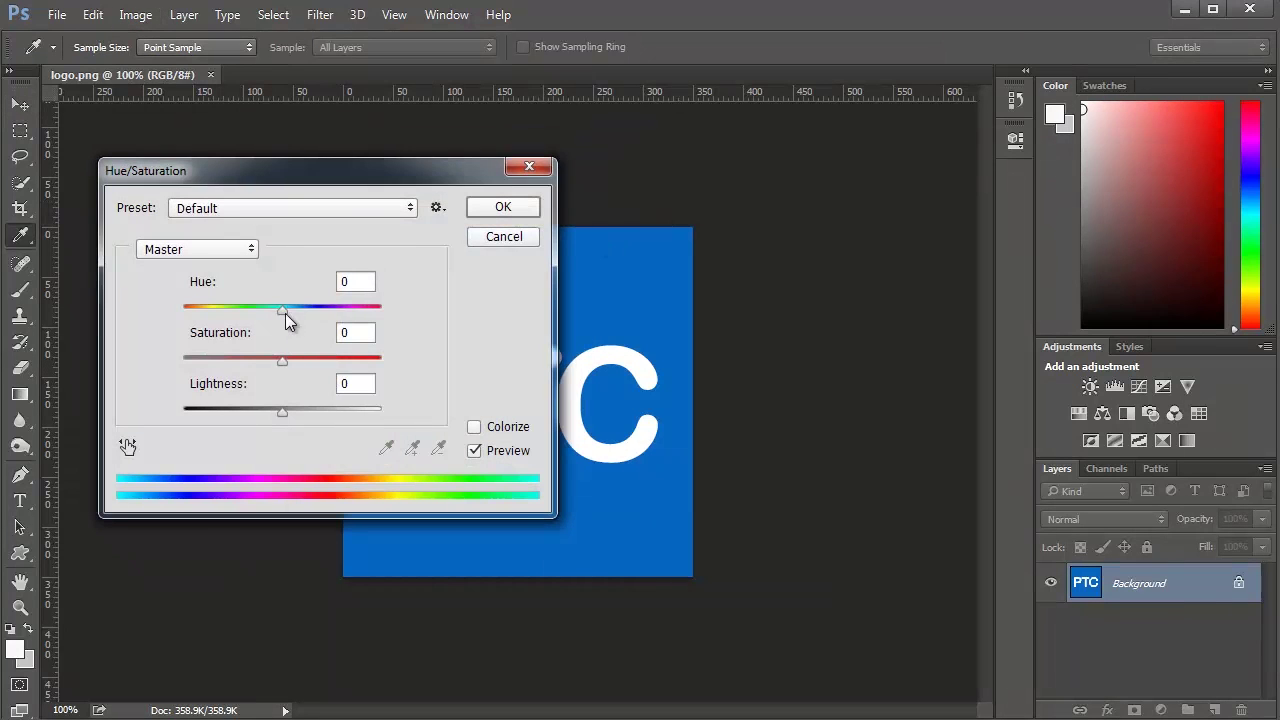
{"action": "left_click_drag", "start_coordinate": [285, 313], "coordinate": [399, 319]}
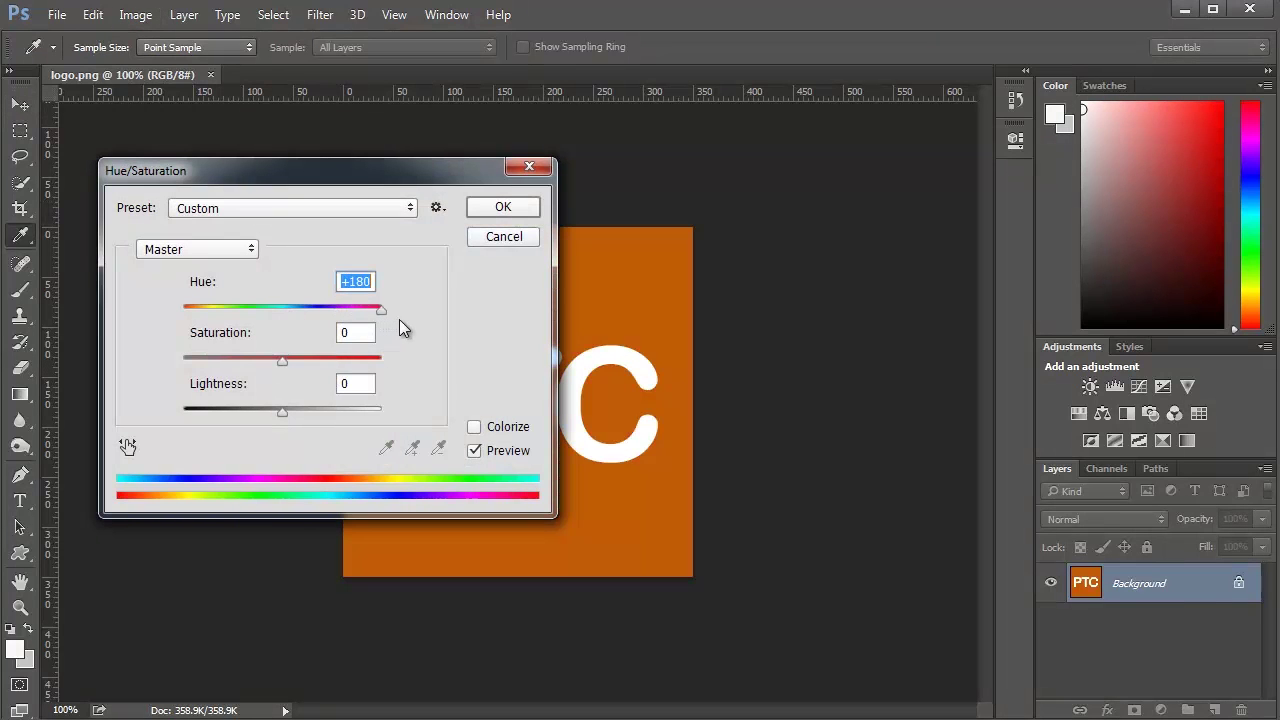
{"action": "left_click", "coordinate": [503, 210]}
{"action": "key", "text": "v"}
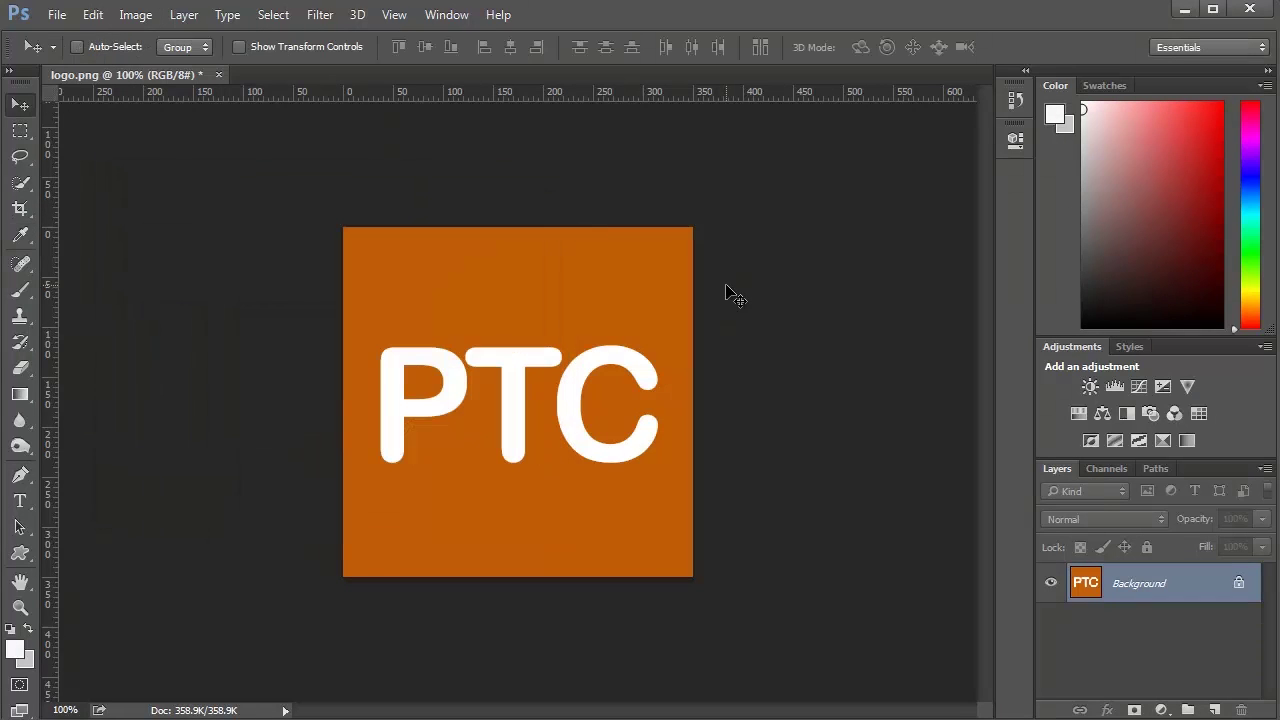
{"action": "key", "text": "ctrl+s"}
- Reopen photoshop-tip-template.psd from the recently used files
{"action": "left_click", "coordinate": [57, 17]}
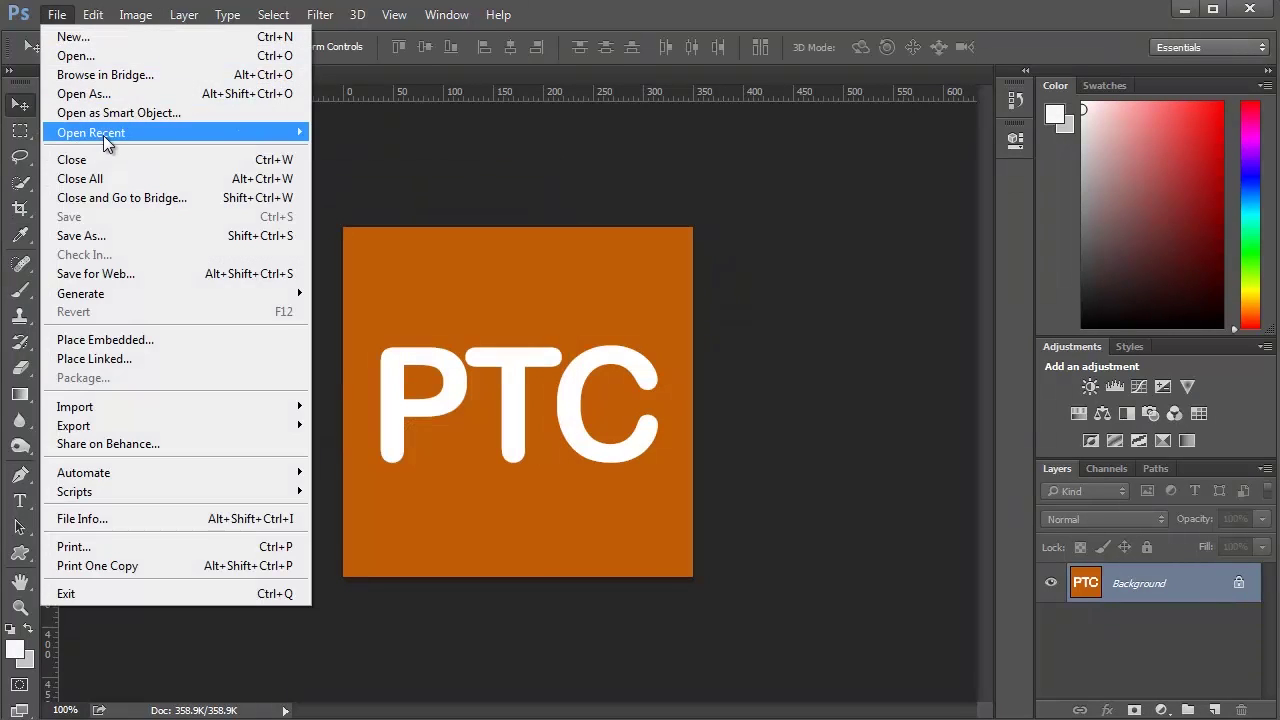
{"action": "mouse_move", "coordinate": [108, 134]}
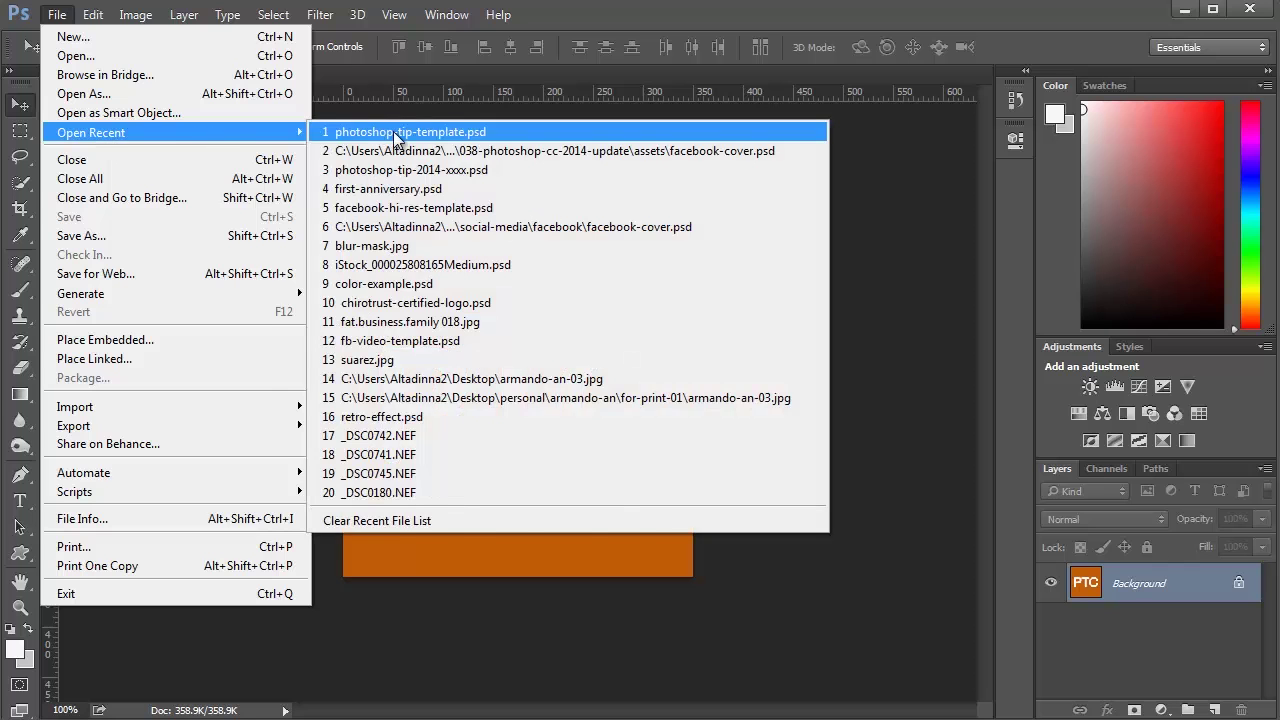
{"action": "left_click", "coordinate": [392, 133]}
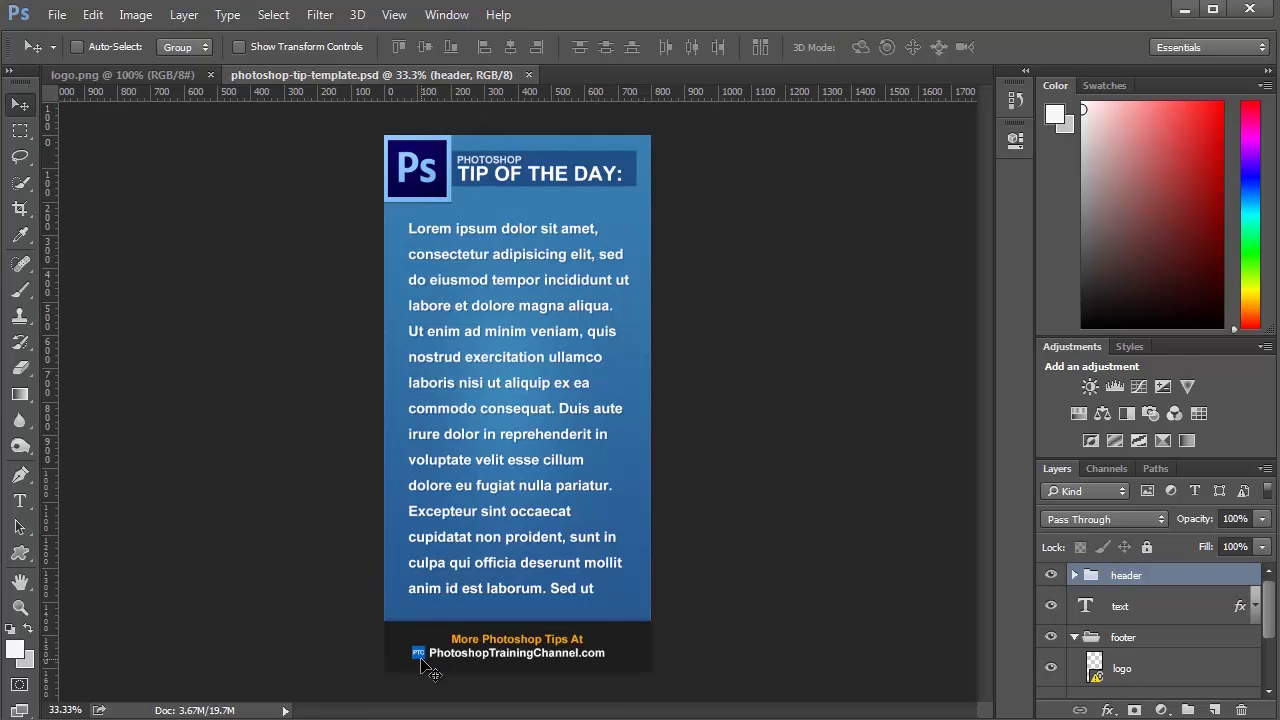
- Select the footer's logo layer, show its linked Smart Object properties, and update all modified content in photoshop-tip-template.psd
{"action": "scroll", "coordinate": [426, 668], "scroll_direction": "up", "scroll_amount": 6}
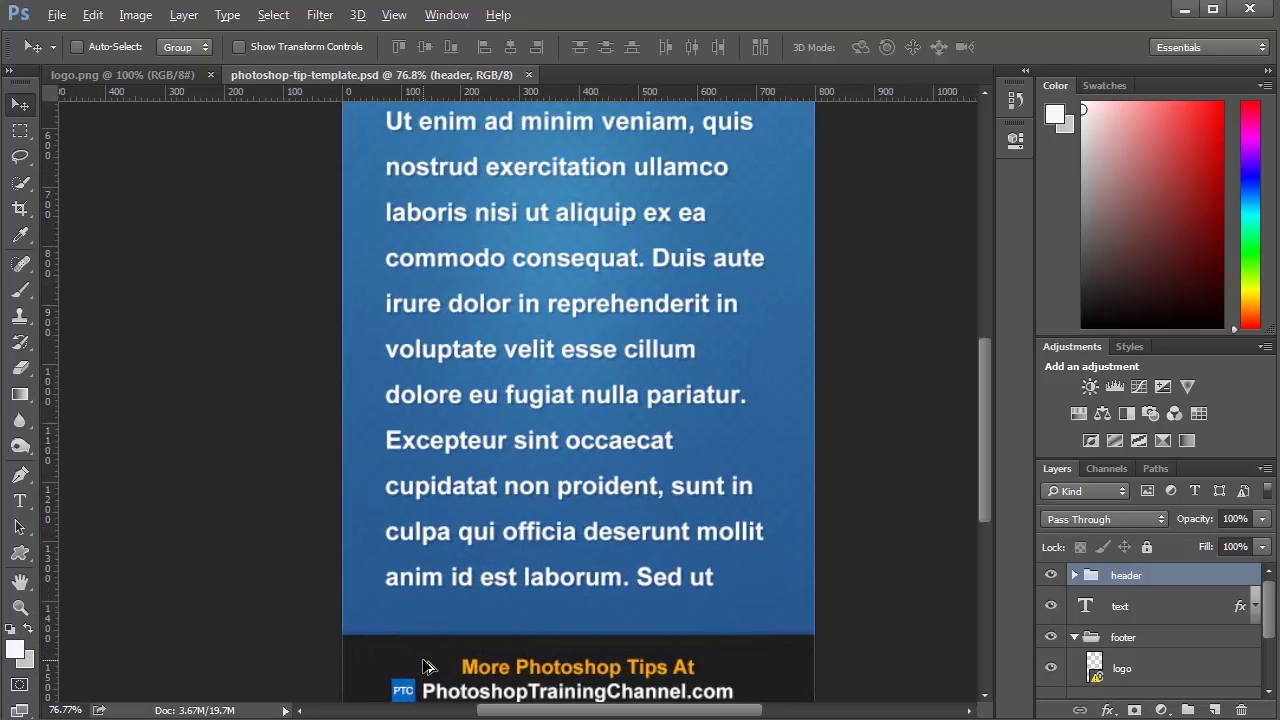
{"action": "left_click_drag", "start_coordinate": [426, 668], "coordinate": [409, 371]}
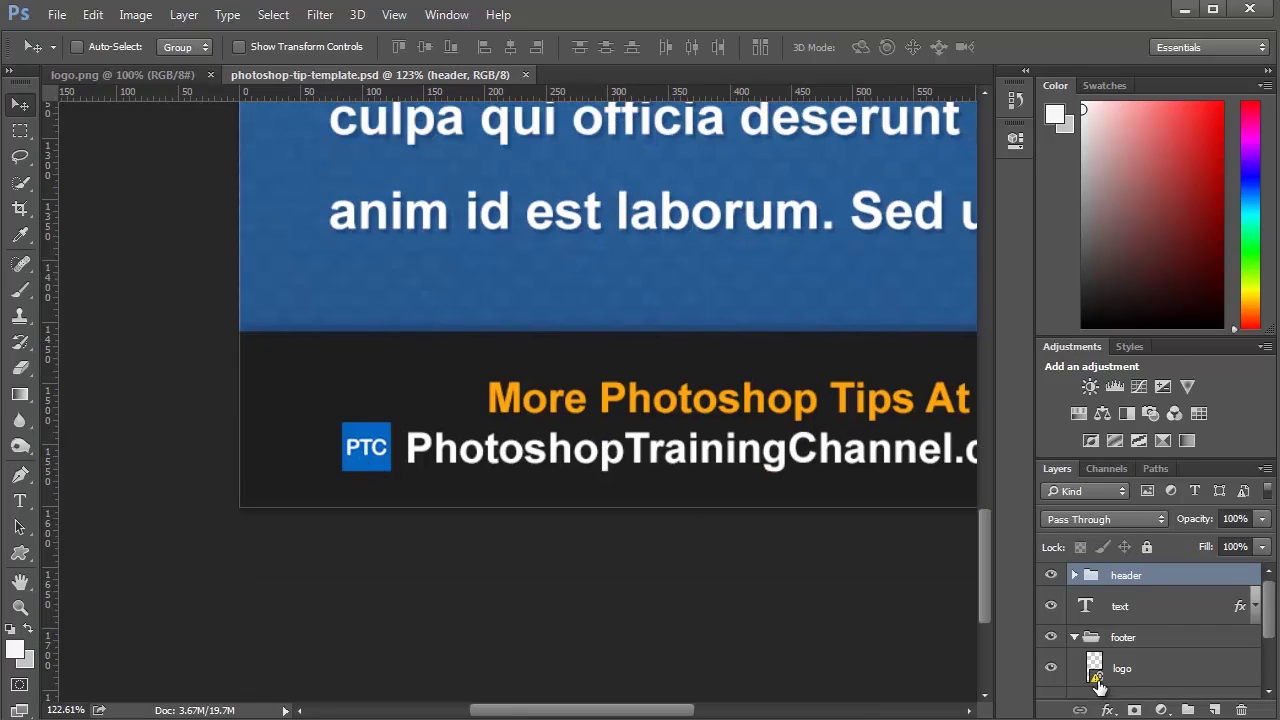
{"action": "left_click", "coordinate": [1097, 683]}
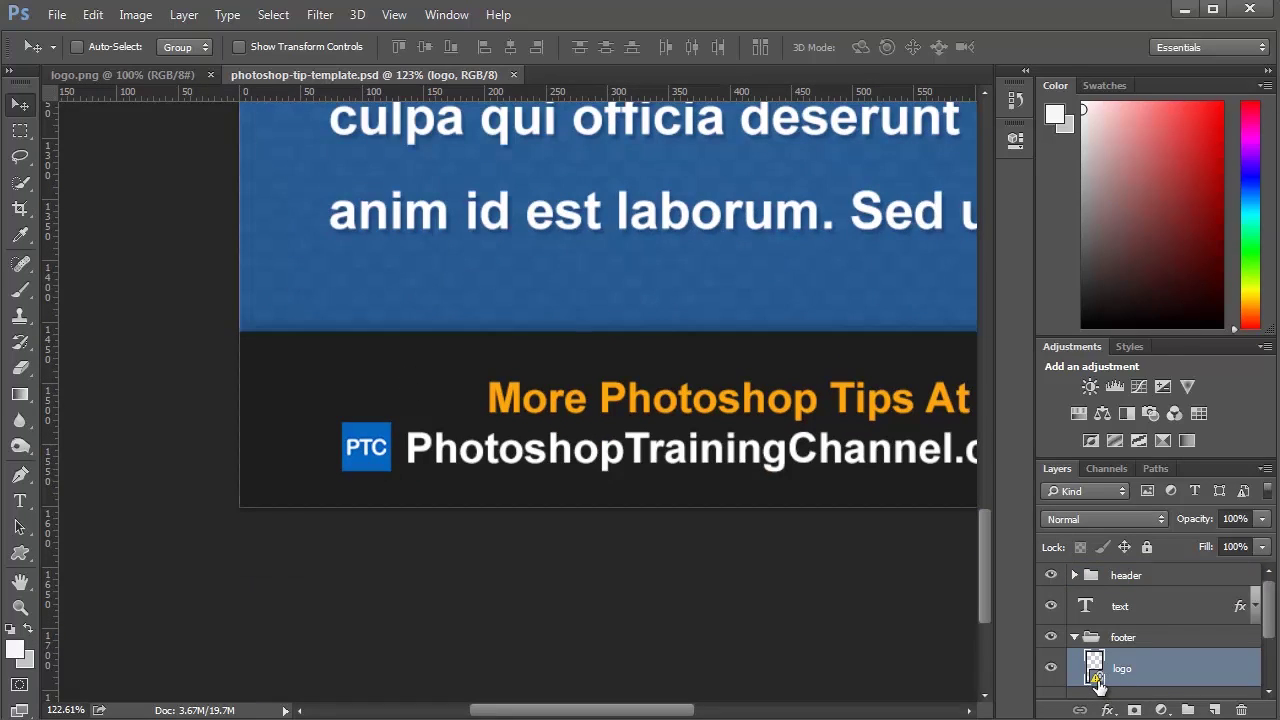
{"action": "left_click", "coordinate": [1015, 141]}
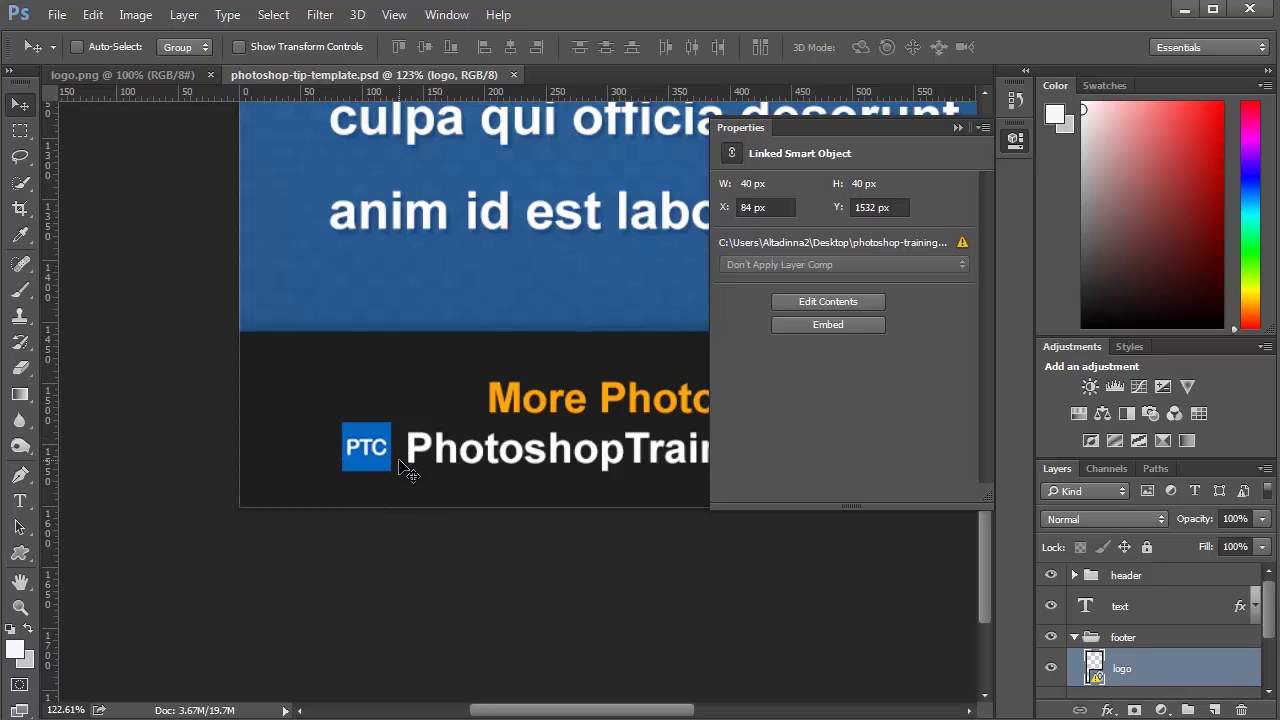
{"action": "left_click", "coordinate": [185, 15]}
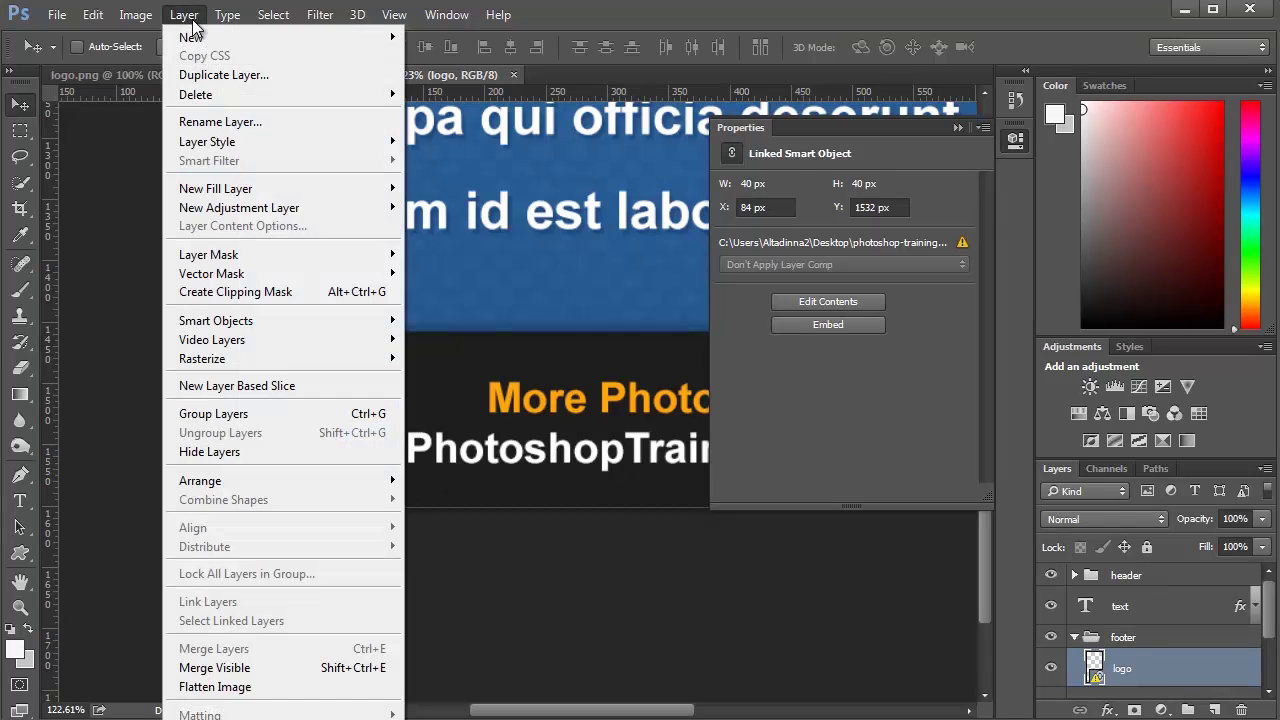
{"action": "mouse_move", "coordinate": [237, 320]}
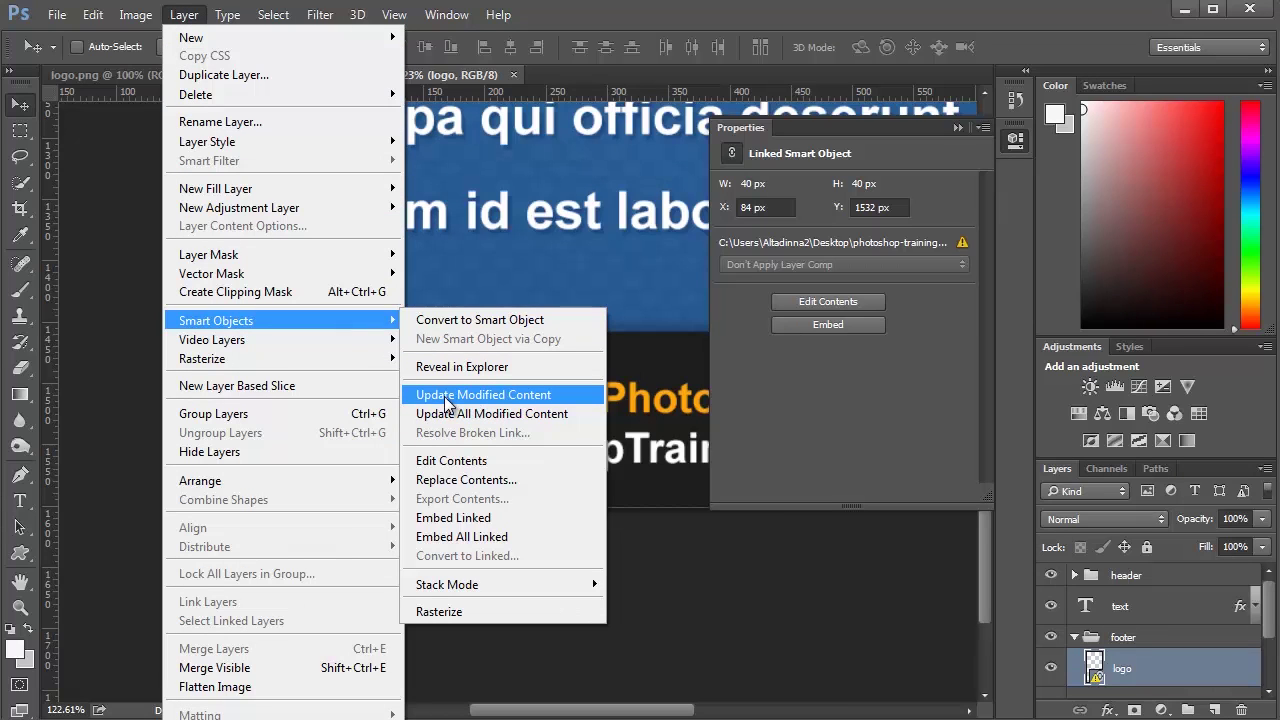
{"action": "left_click", "coordinate": [521, 415]}
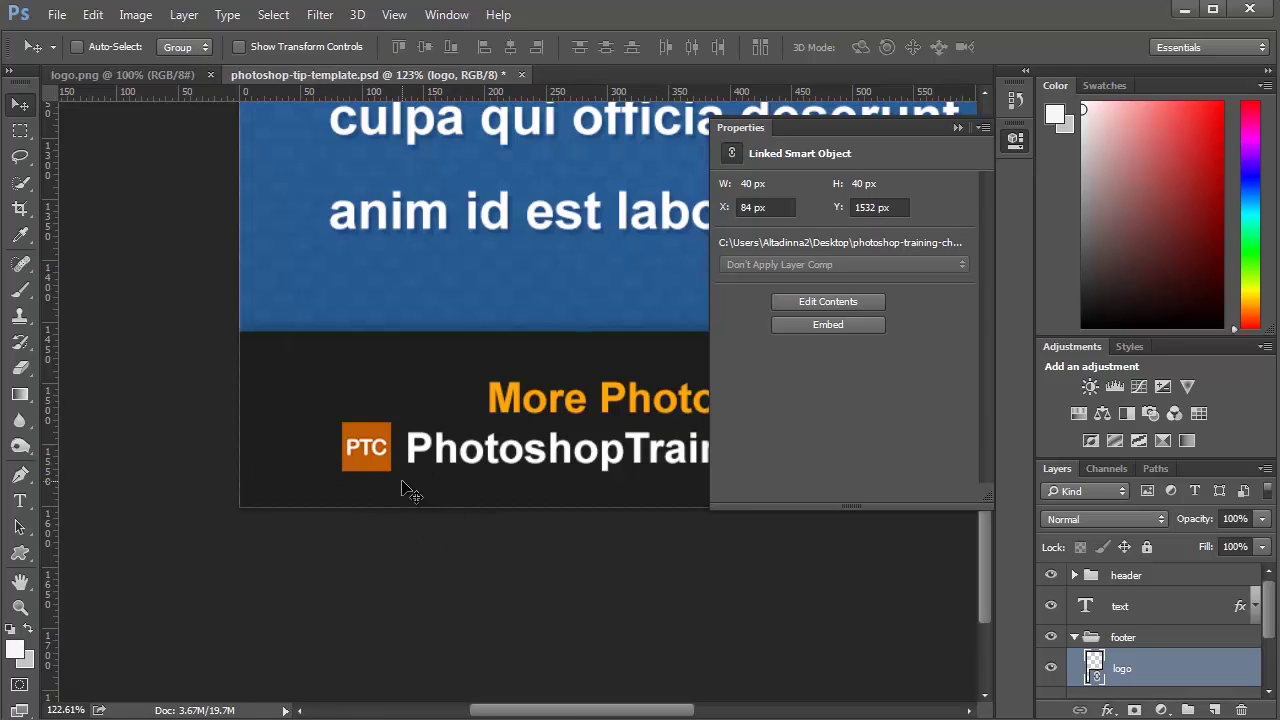
- Close photoshop-tip-template.psd without saving, and undo the orange Hue/Saturation recolor of logo.png
{"action": "left_click", "coordinate": [521, 75]}
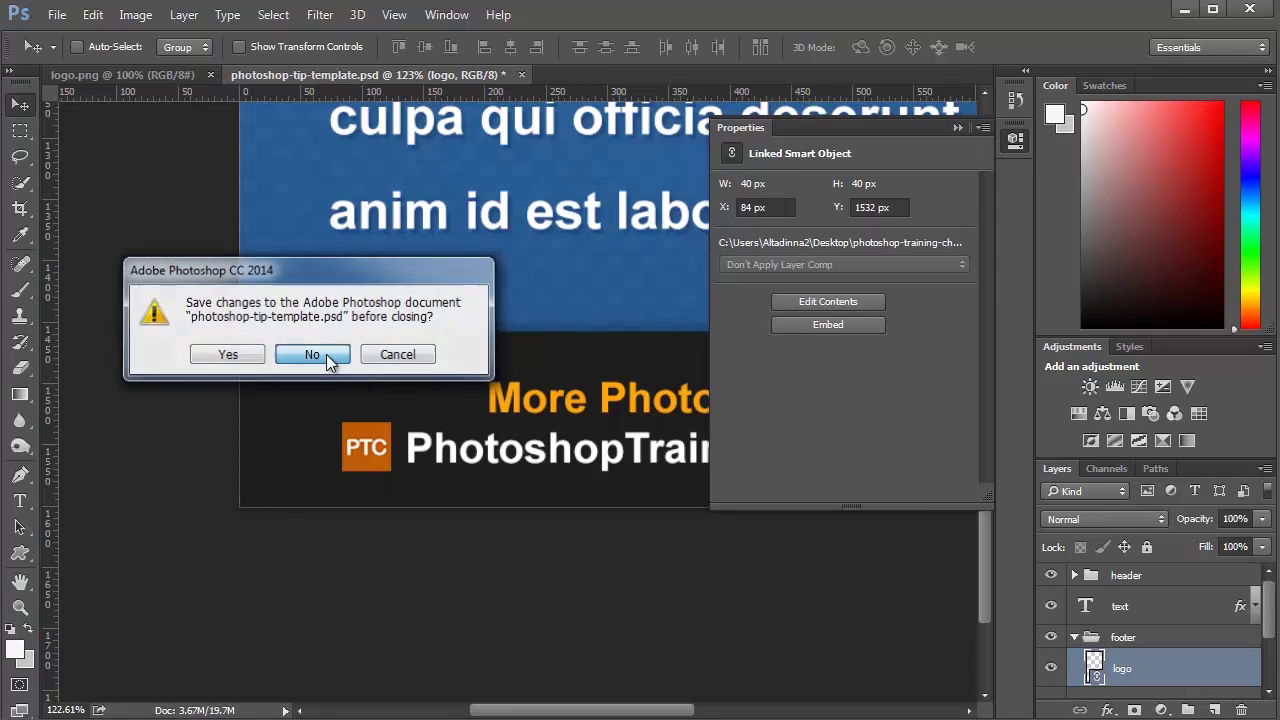
{"action": "left_click", "coordinate": [326, 354]}
{"action": "key", "text": "ctrl+z"}
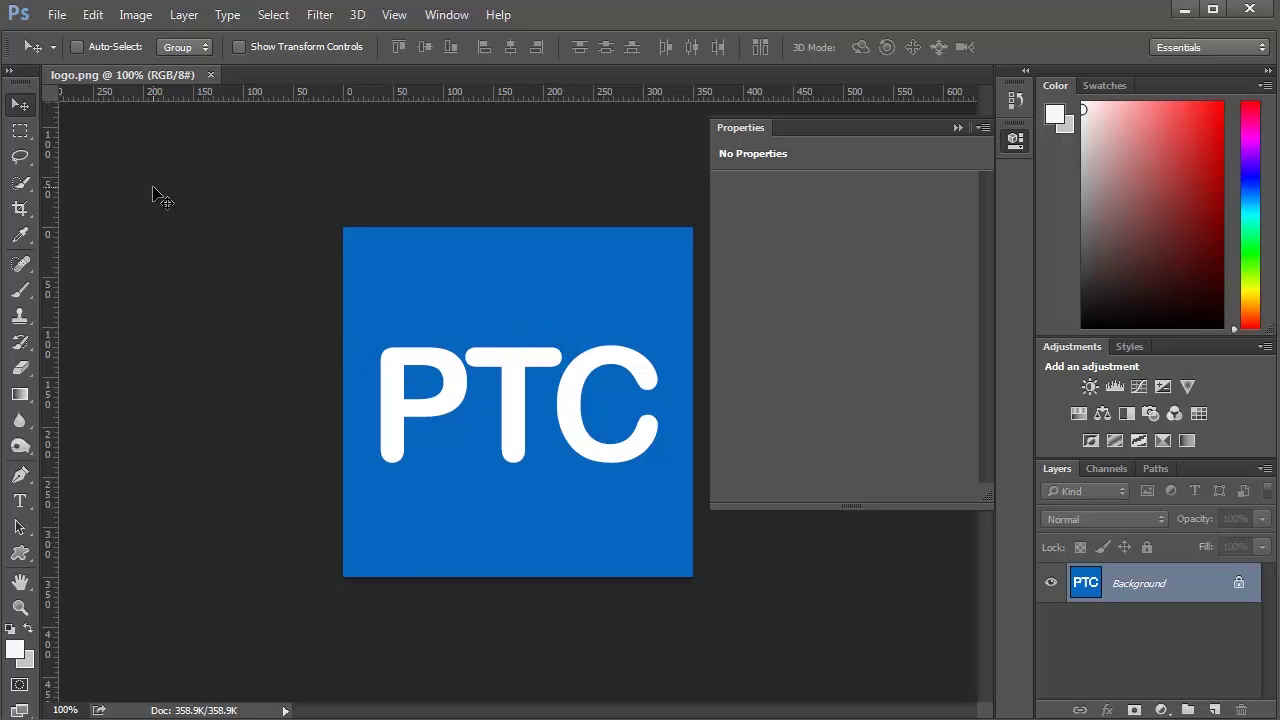
- Rename logo.png in the assets folder to logo1.png without opening any file
{"action": "left_click", "coordinate": [58, 15]}
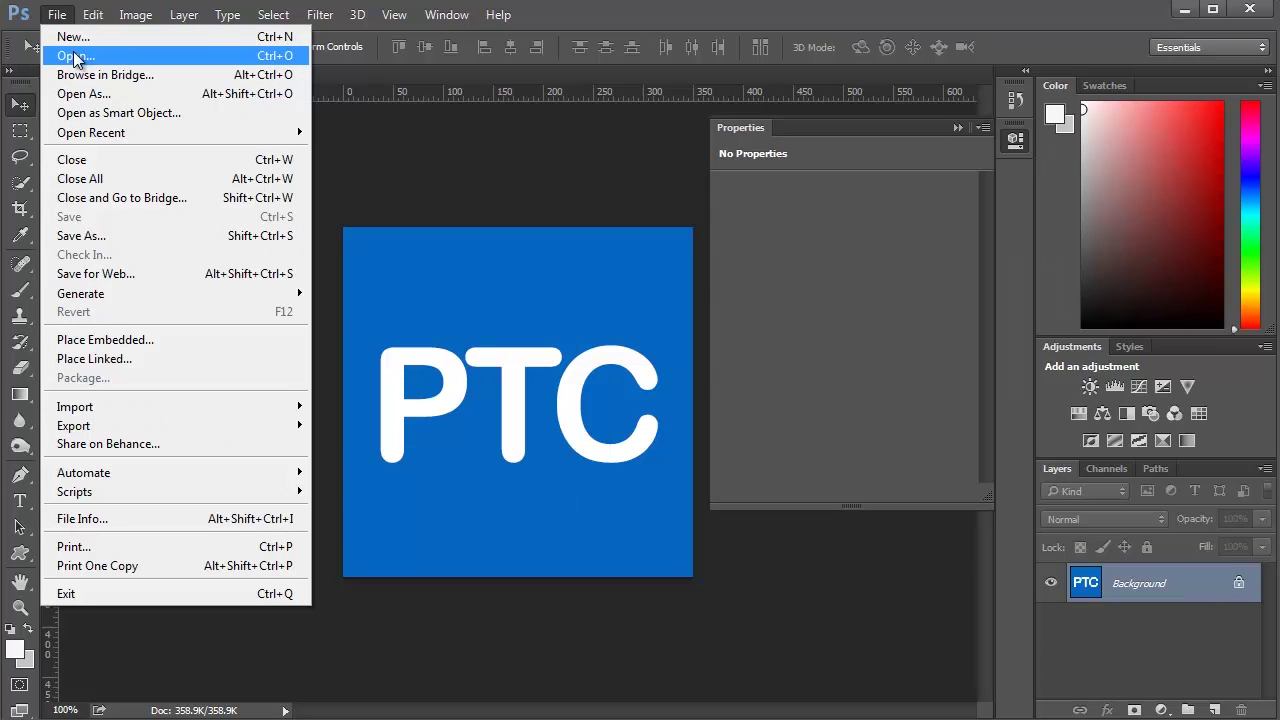
{"action": "left_click", "coordinate": [75, 56]}
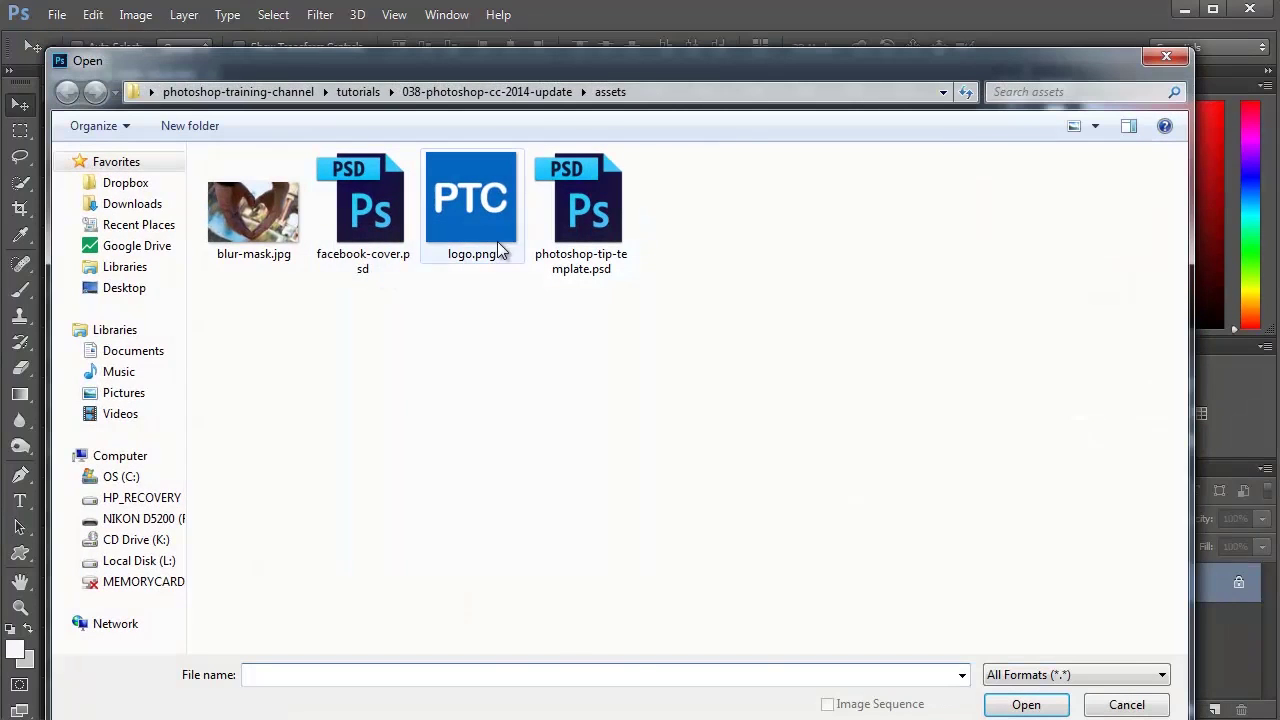
{"action": "right_click", "coordinate": [500, 250]}
{"action": "key", "text": "m"}
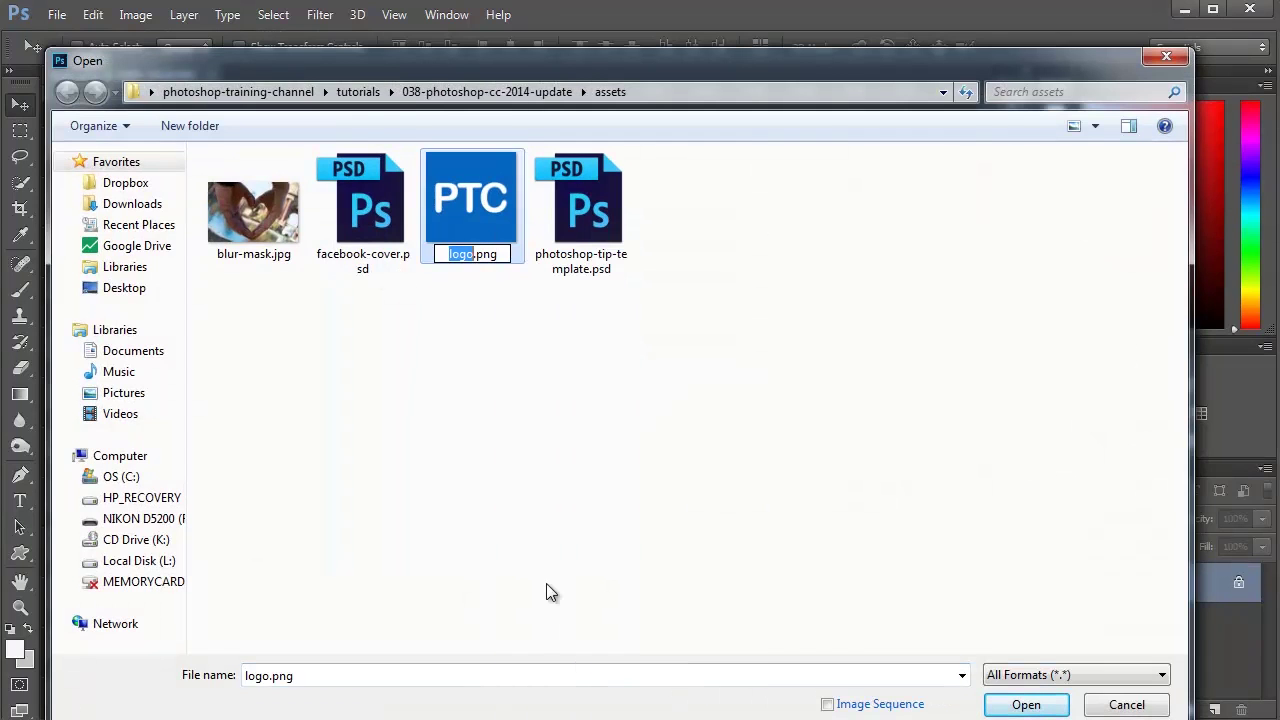
{"action": "type", "text": "logo1"}
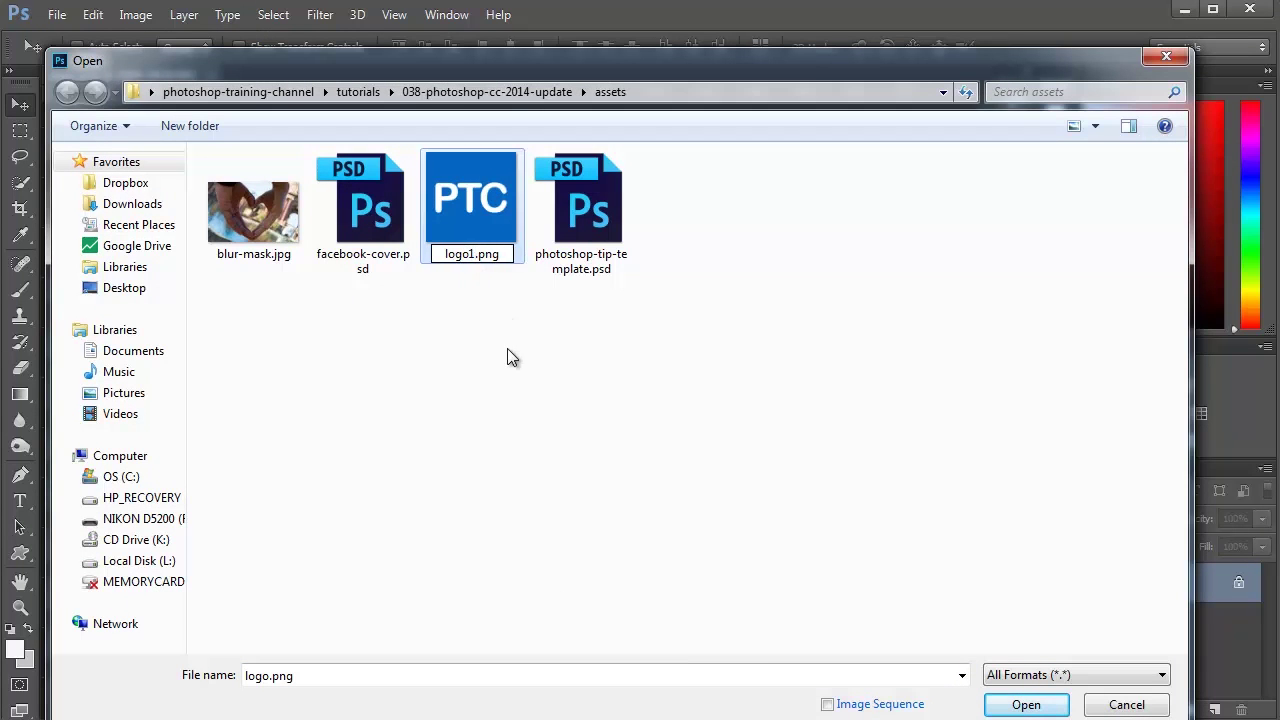
{"action": "left_click", "coordinate": [507, 348]}
{"action": "left_click", "coordinate": [1134, 709]}
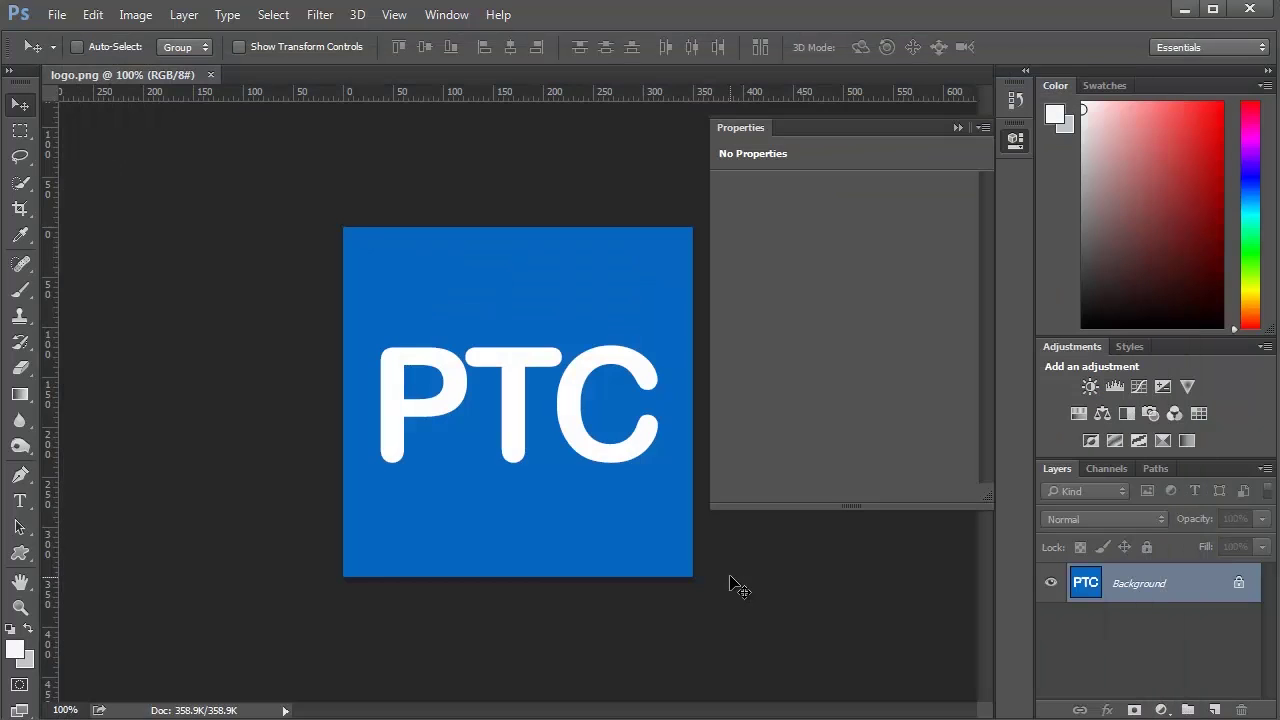
- Close the logo document and reopen facebook-cover.psd of the assets folder from the recently used files
{"action": "left_click", "coordinate": [211, 76]}
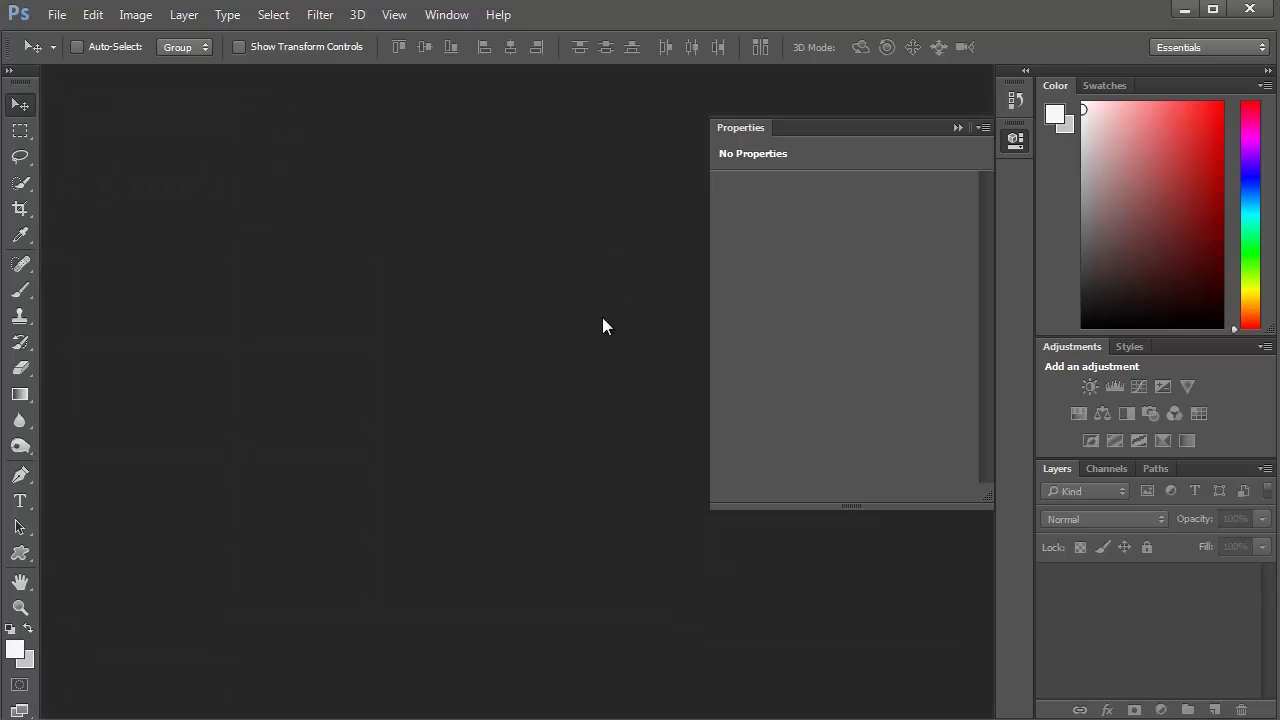
{"action": "left_click", "coordinate": [57, 14]}
{"action": "mouse_move", "coordinate": [89, 132]}
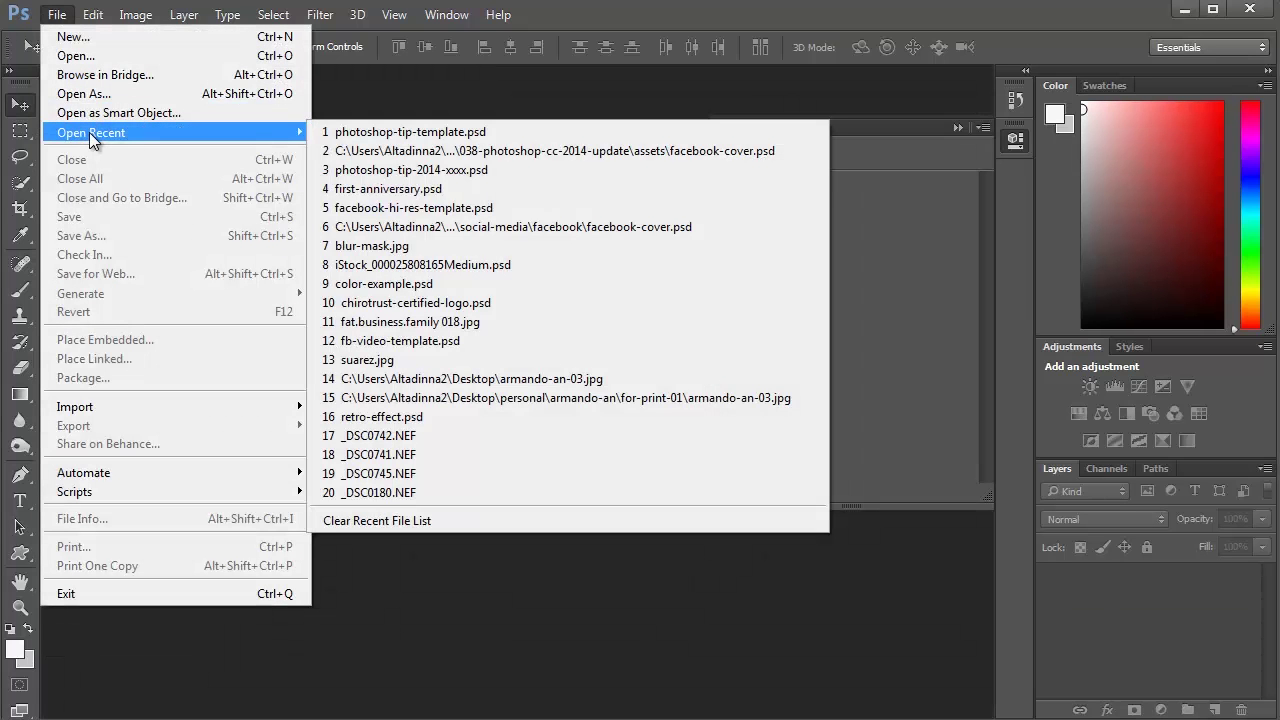
{"action": "left_click", "coordinate": [452, 151]}
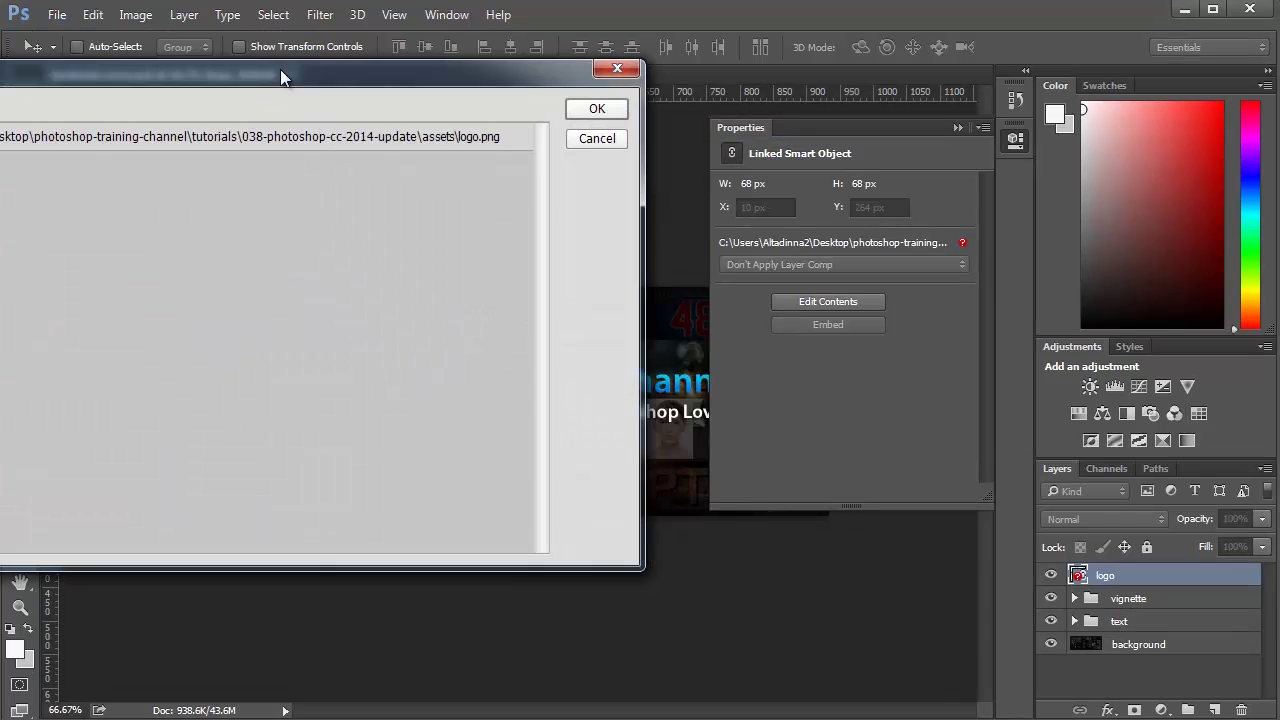
- Dismiss the missing linked files dialog without relinking, and try to transform the logo layer
{"action": "left_click_drag", "start_coordinate": [281, 71], "coordinate": [731, 145]}
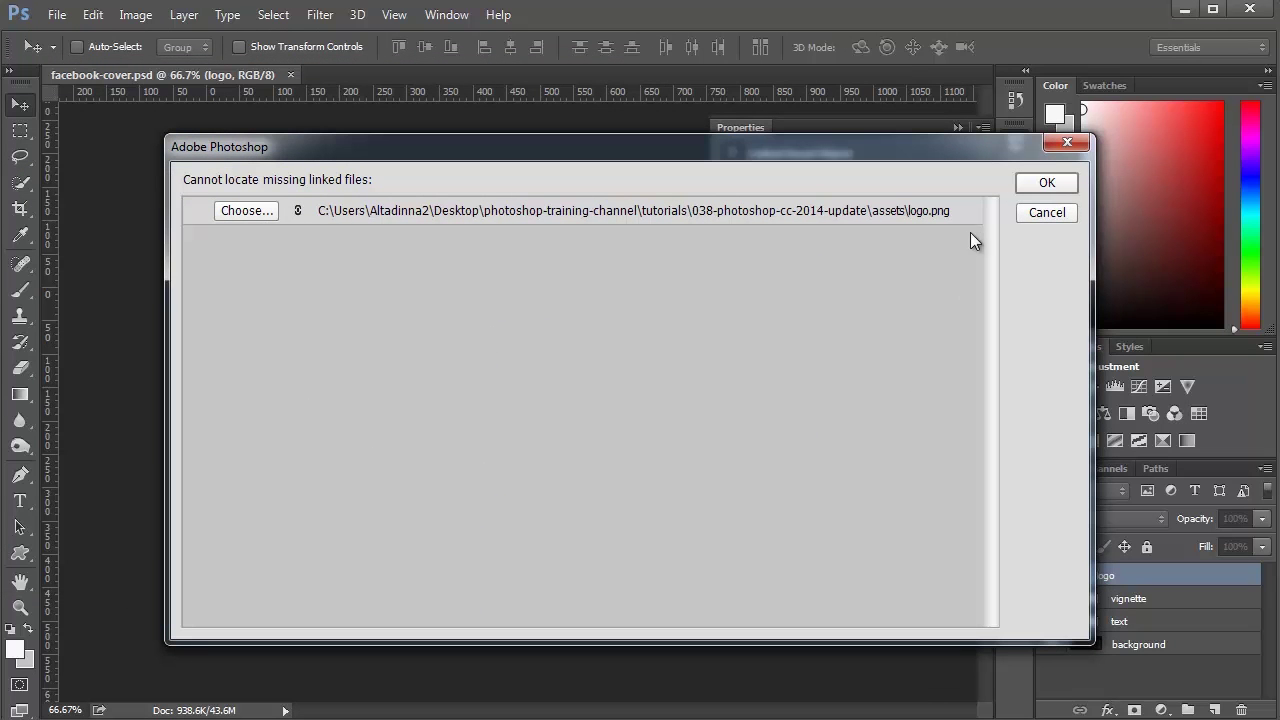
{"action": "left_click", "coordinate": [1066, 146]}
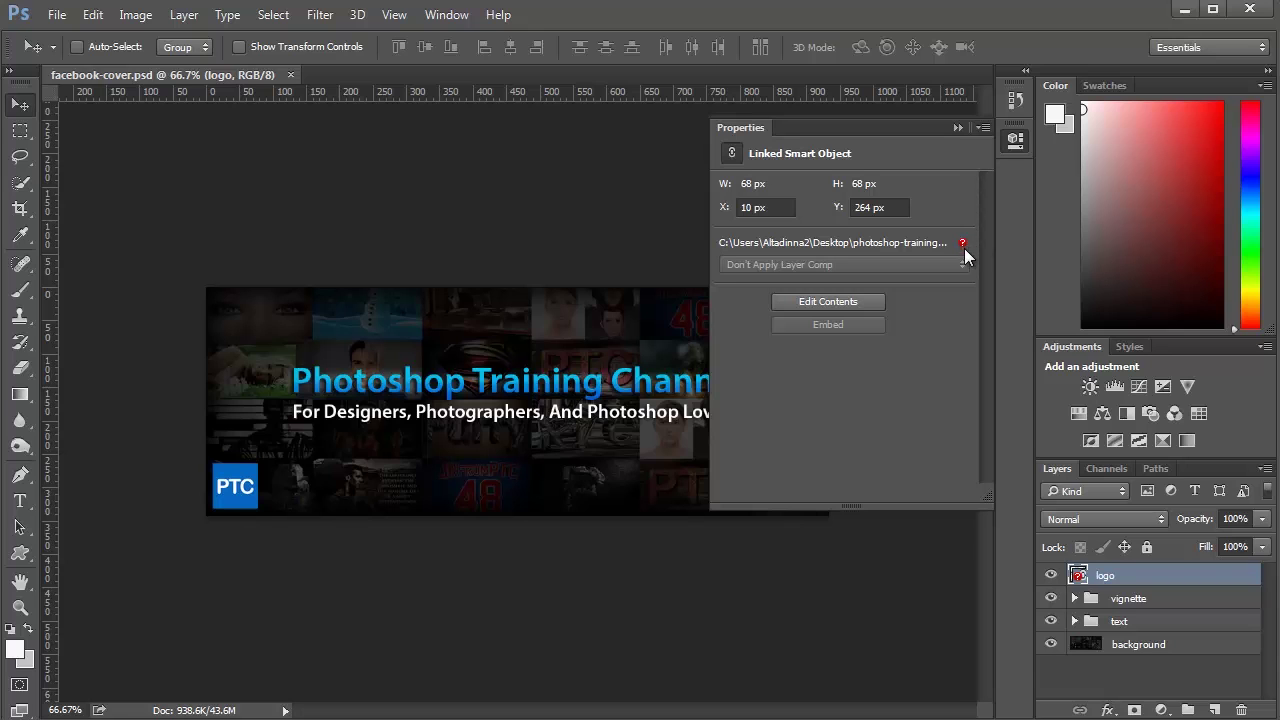
{"action": "left_click_drag", "start_coordinate": [425, 290], "coordinate": [342, 507]}
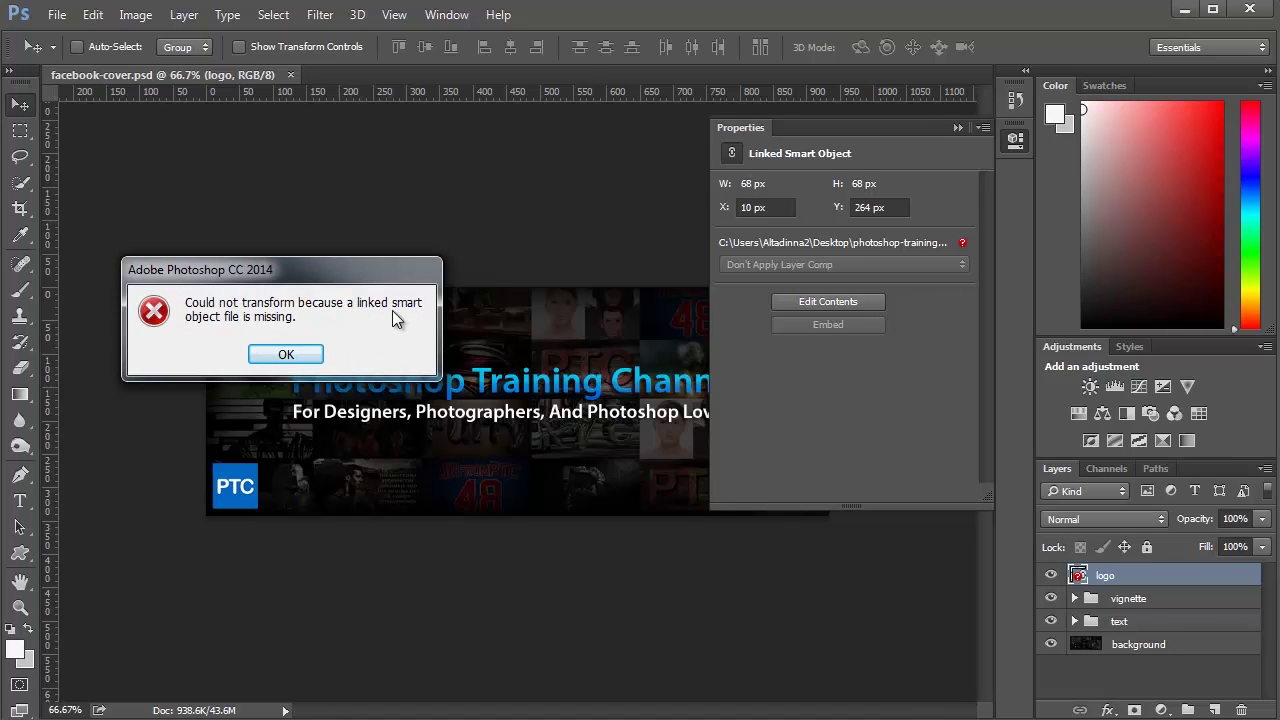
{"action": "left_click", "coordinate": [295, 355]}
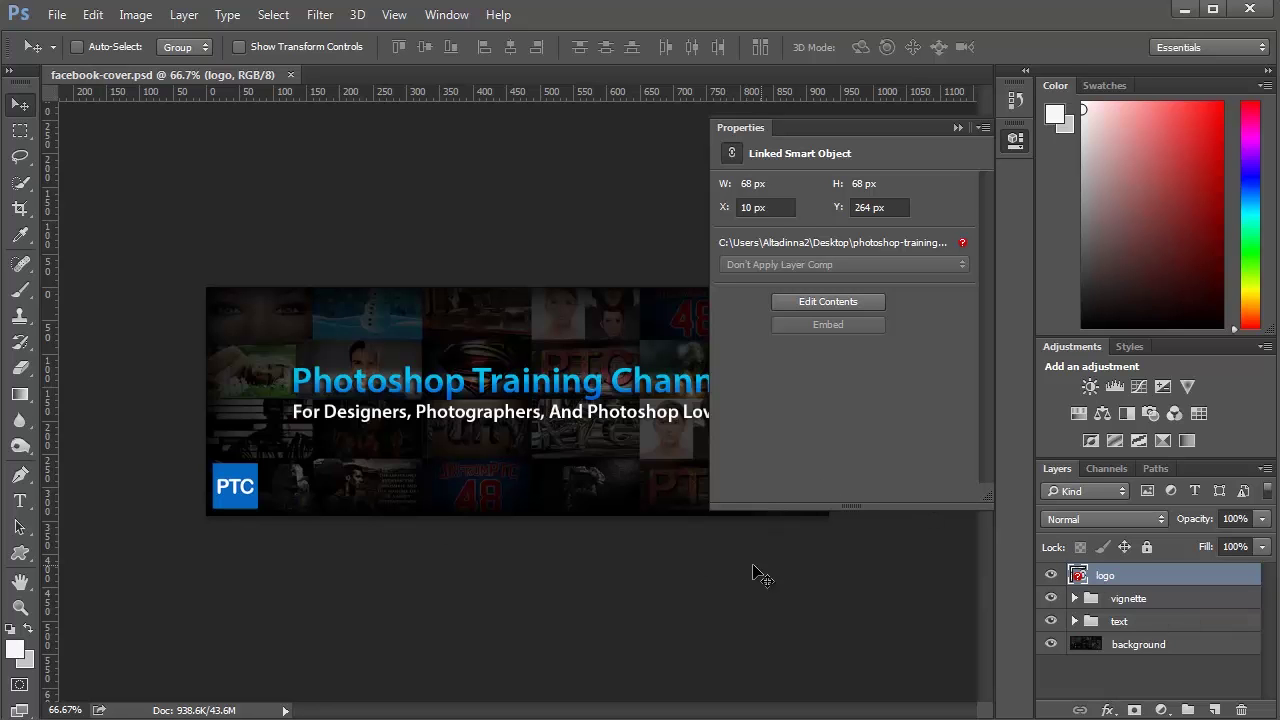
- Resolve the logo layer's broken link by relinking it to logo1.png, and collapse the layer properties
{"action": "left_click", "coordinate": [183, 15]}
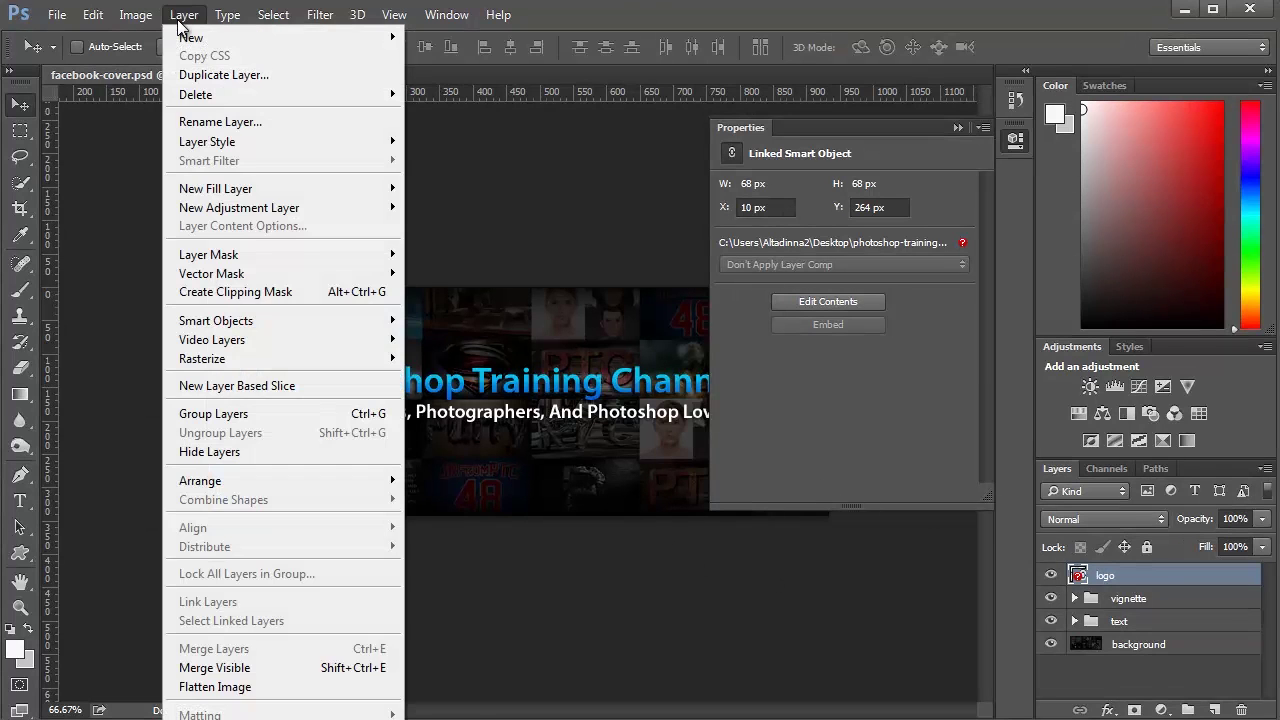
{"action": "mouse_move", "coordinate": [259, 321]}
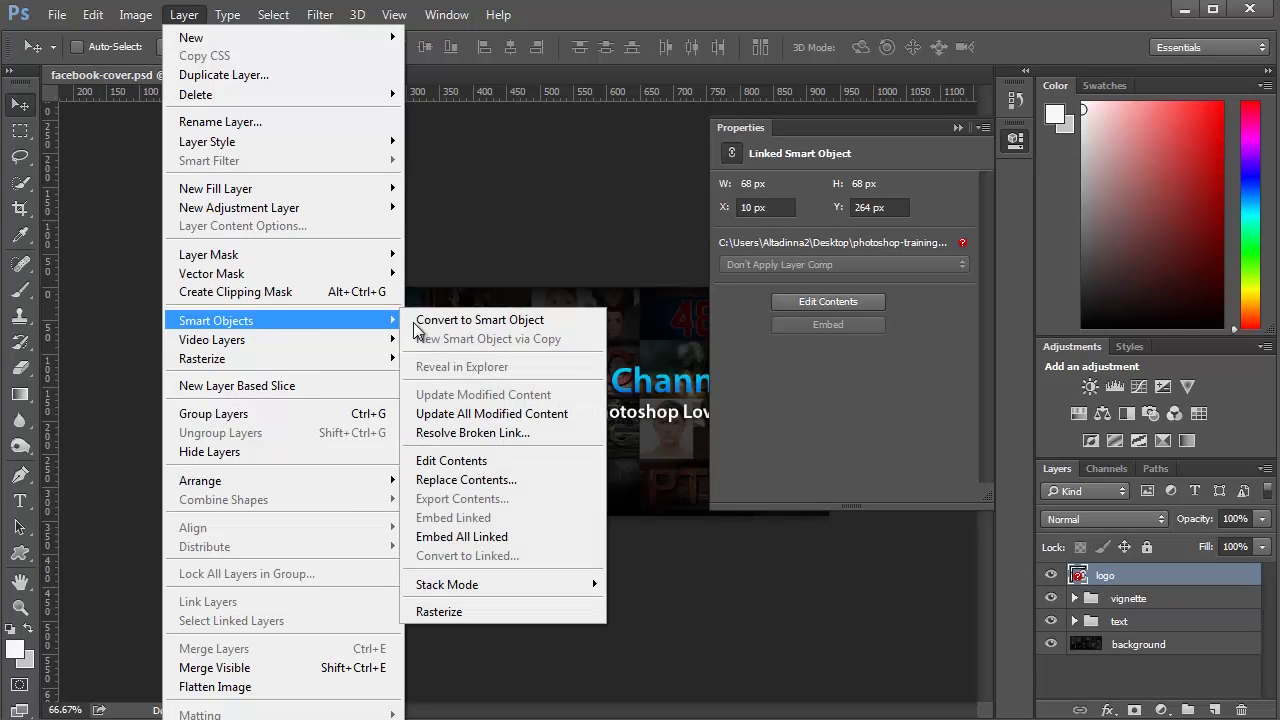
{"action": "left_click", "coordinate": [529, 434]}
{"action": "left_click", "coordinate": [458, 240]}
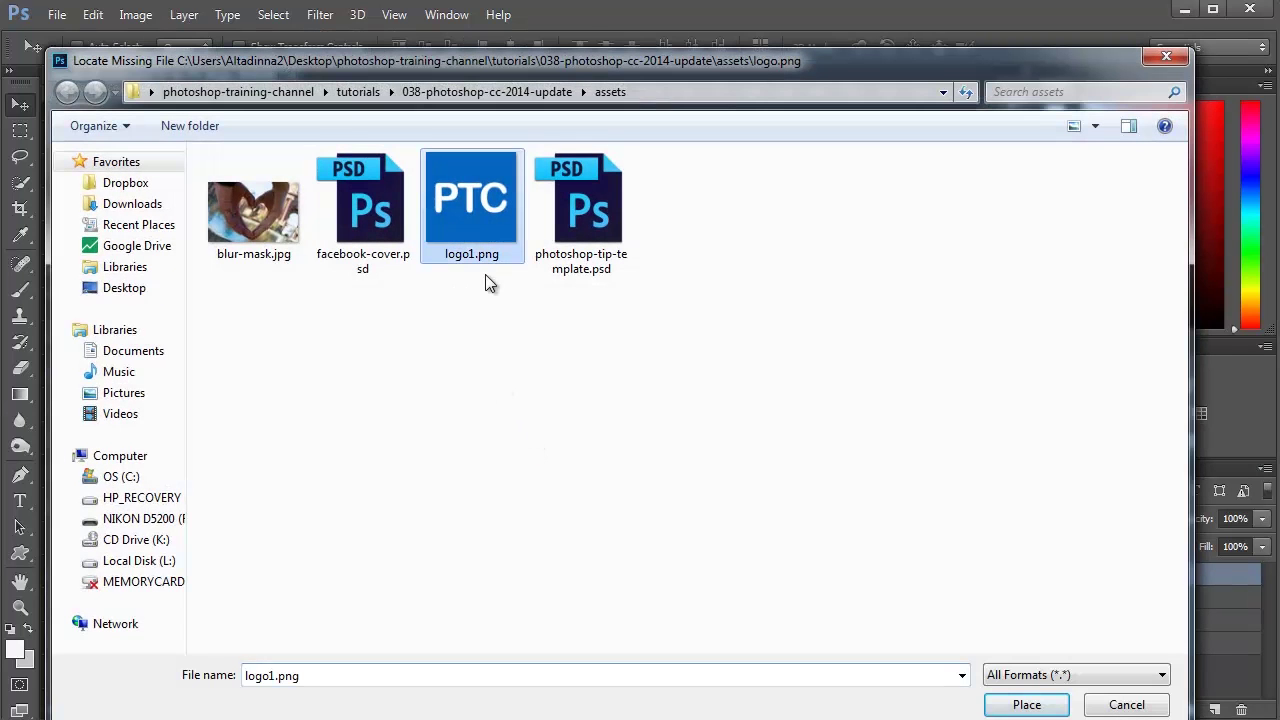
{"action": "left_click", "coordinate": [1043, 708]}
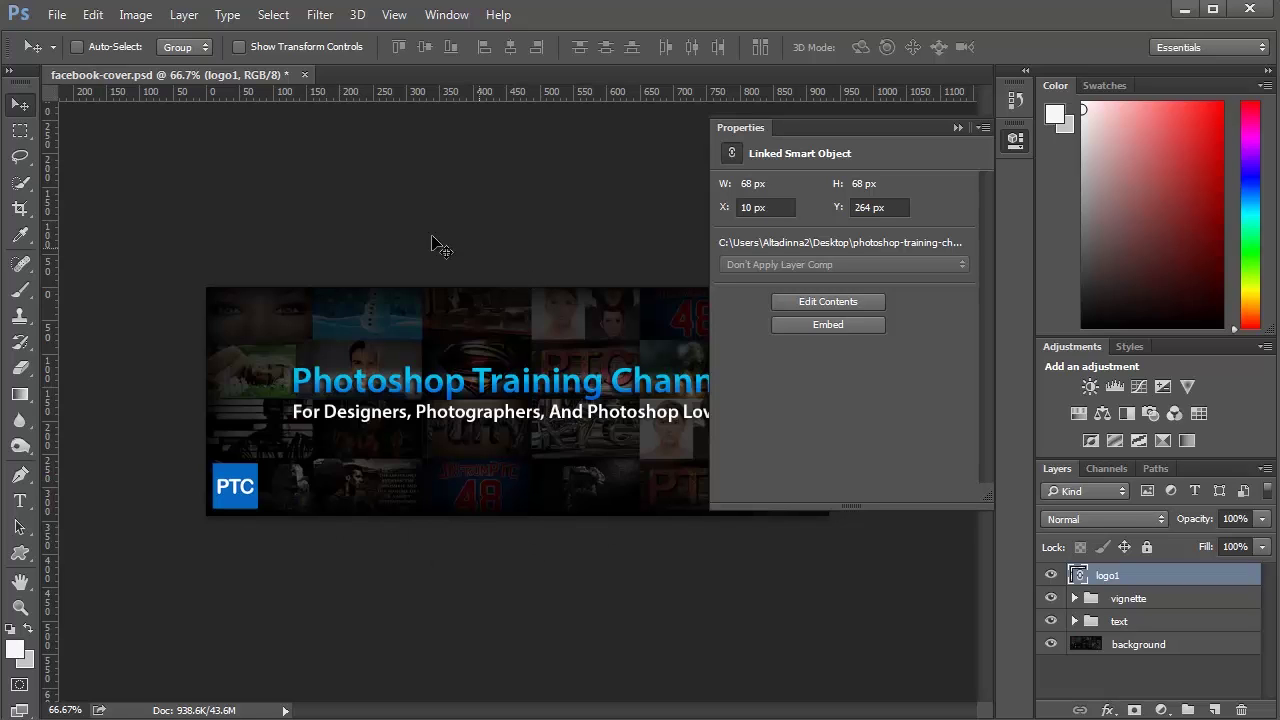
{"action": "left_click", "coordinate": [957, 128]}
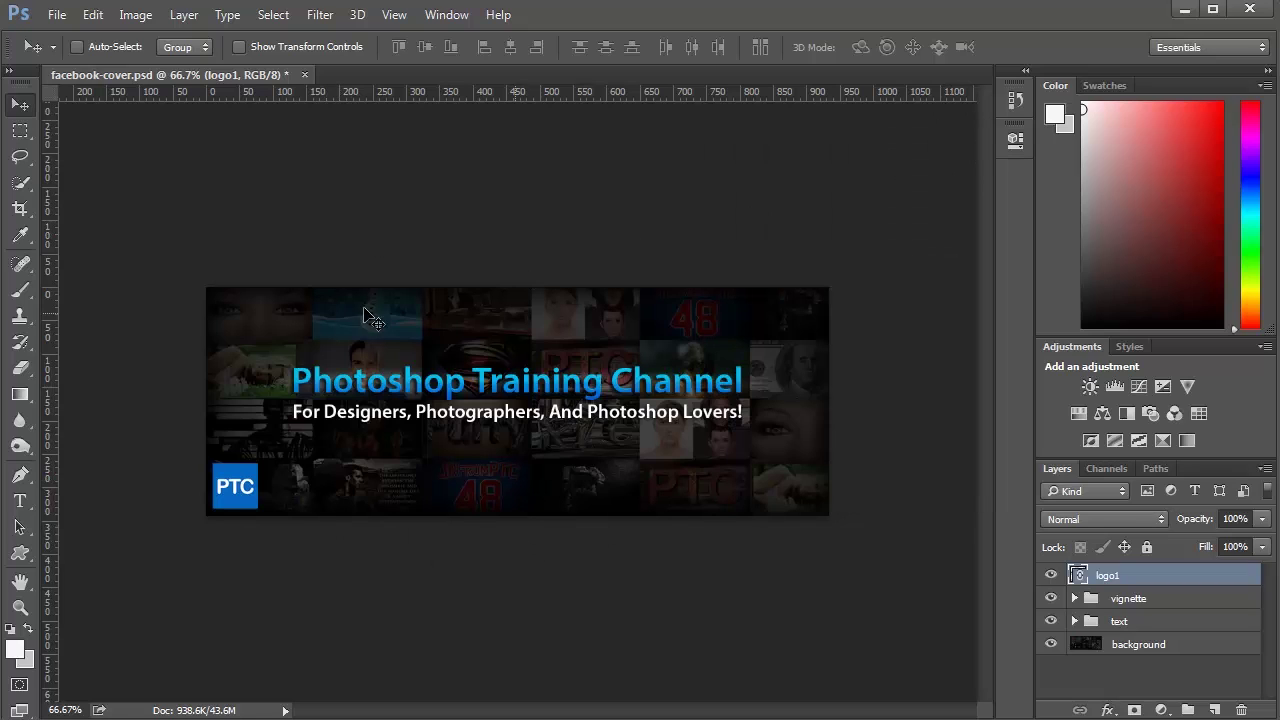
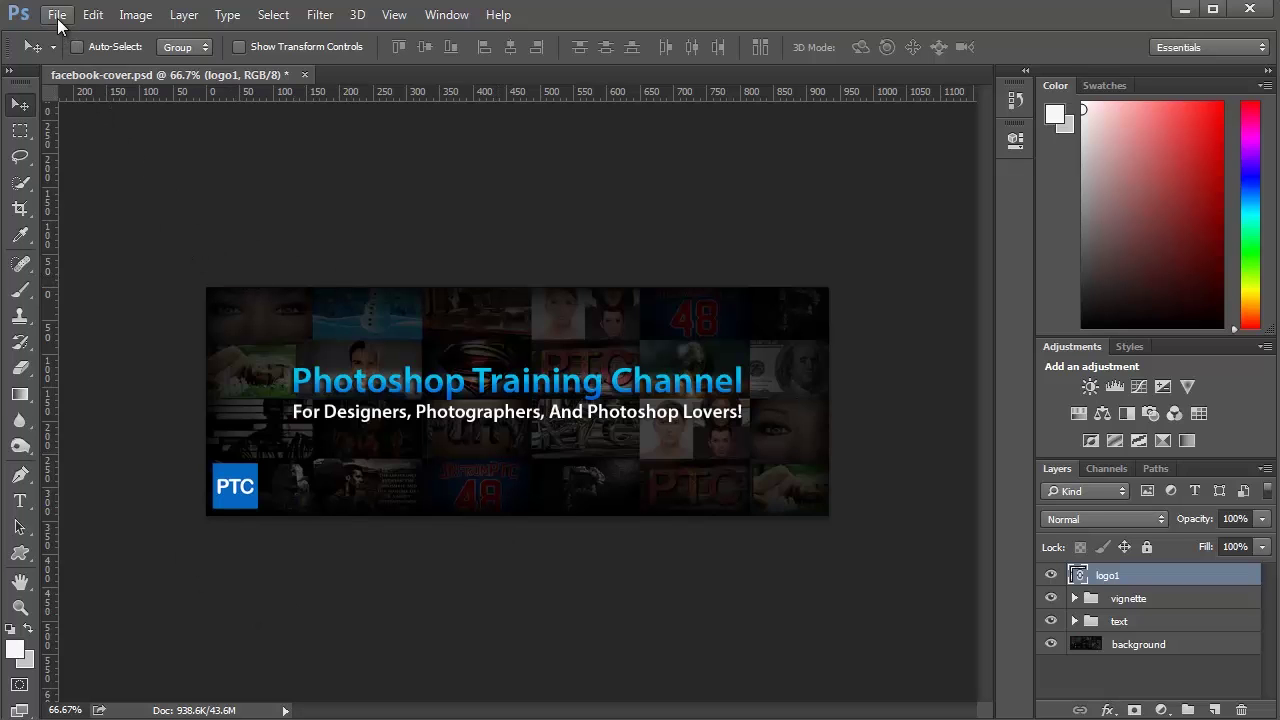
- Package facebook-cover.psd with its linked files into the assets folder
{"action": "left_click", "coordinate": [57, 14]}
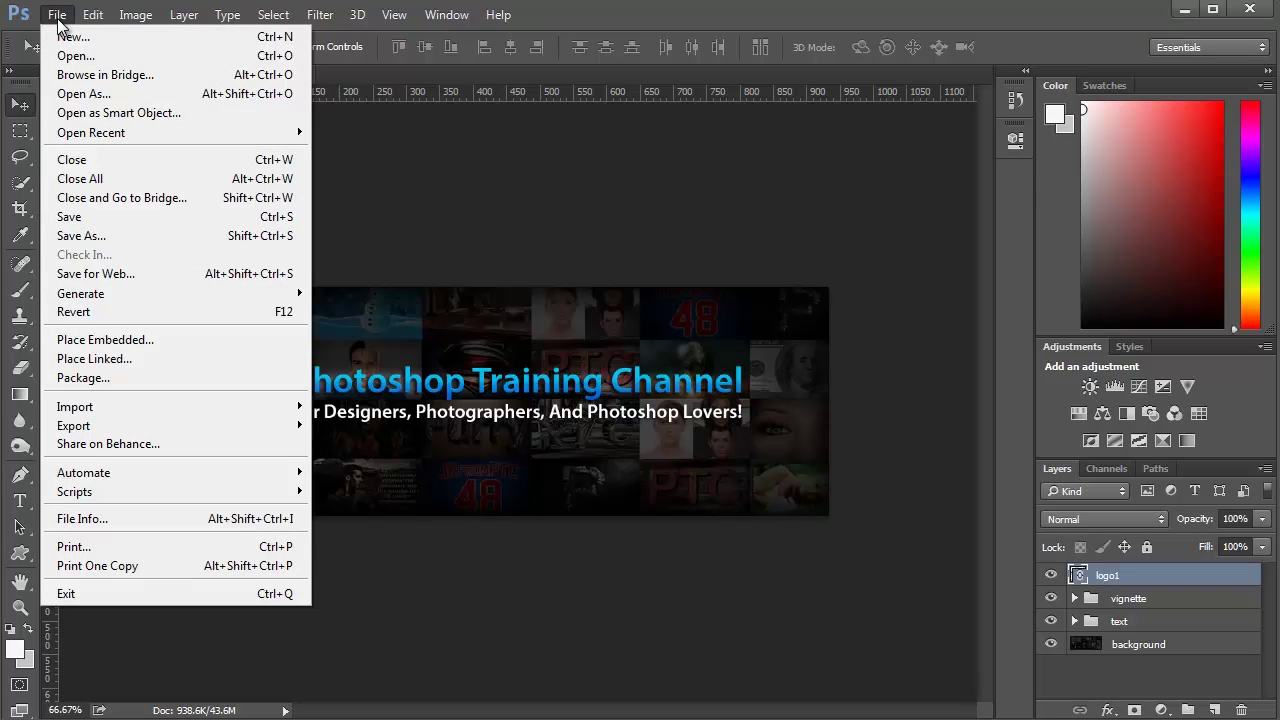
{"action": "left_click", "coordinate": [129, 376]}
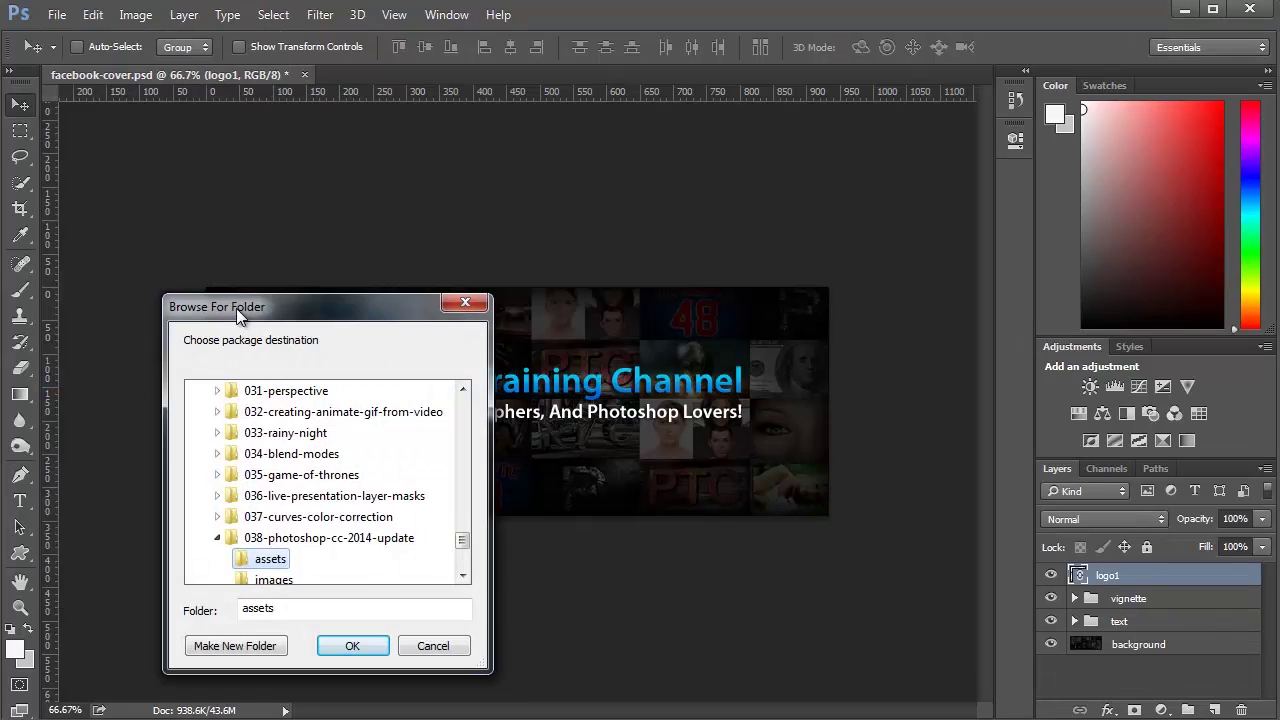
{"action": "left_click_drag", "start_coordinate": [238, 316], "coordinate": [208, 195]}
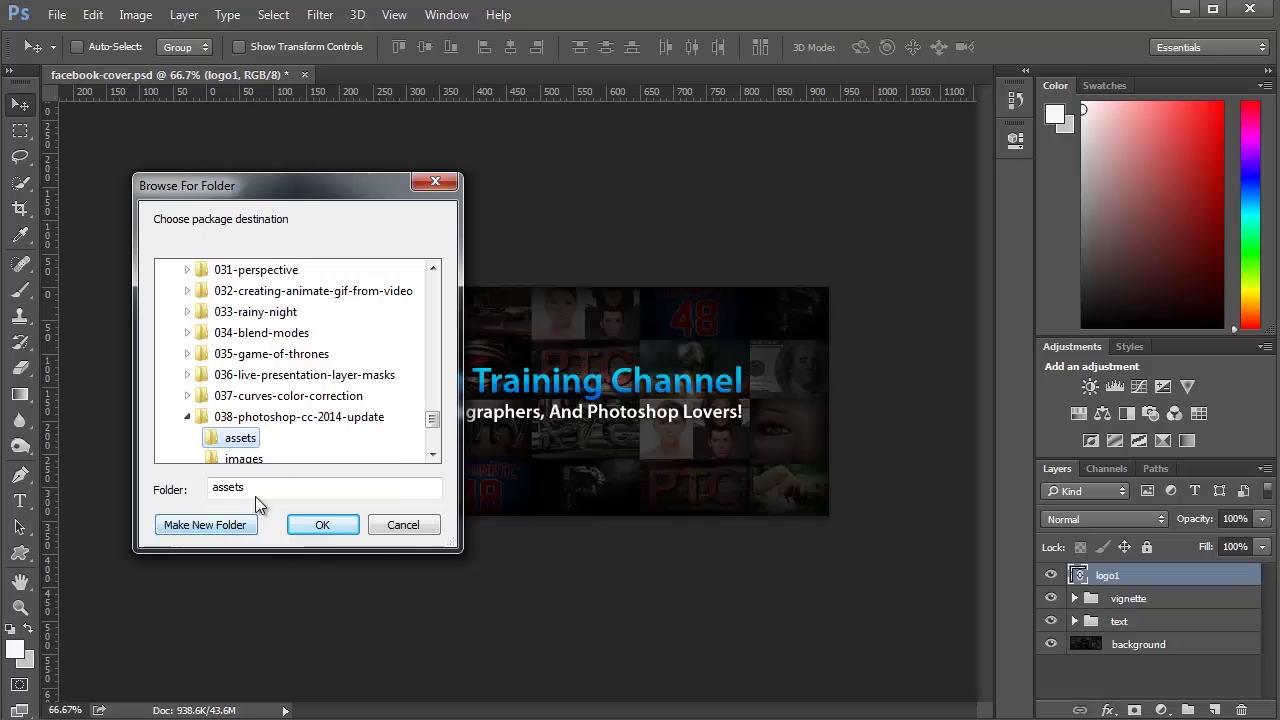
{"action": "left_click", "coordinate": [313, 530]}
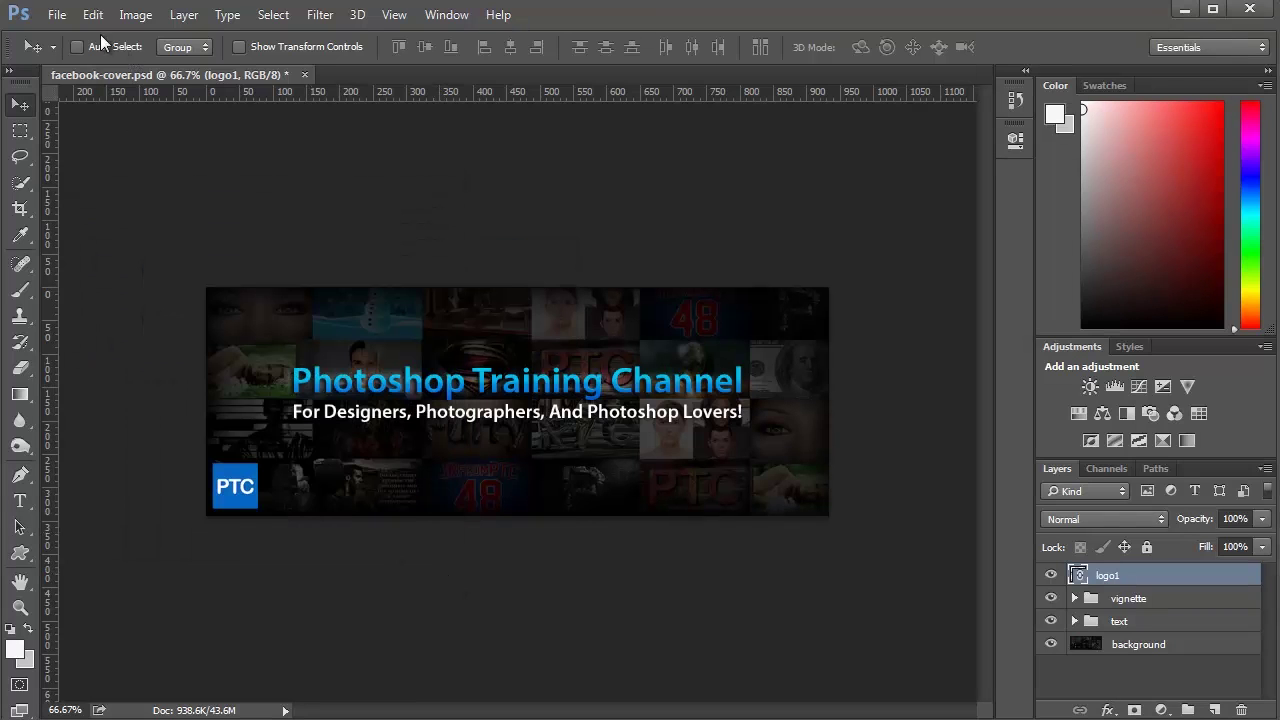
- Browse the packaged facebook-cover Folder and its Links subfolder to examine the packaged document and linked files
{"action": "left_click", "coordinate": [57, 14]}
{"action": "left_click", "coordinate": [70, 56]}
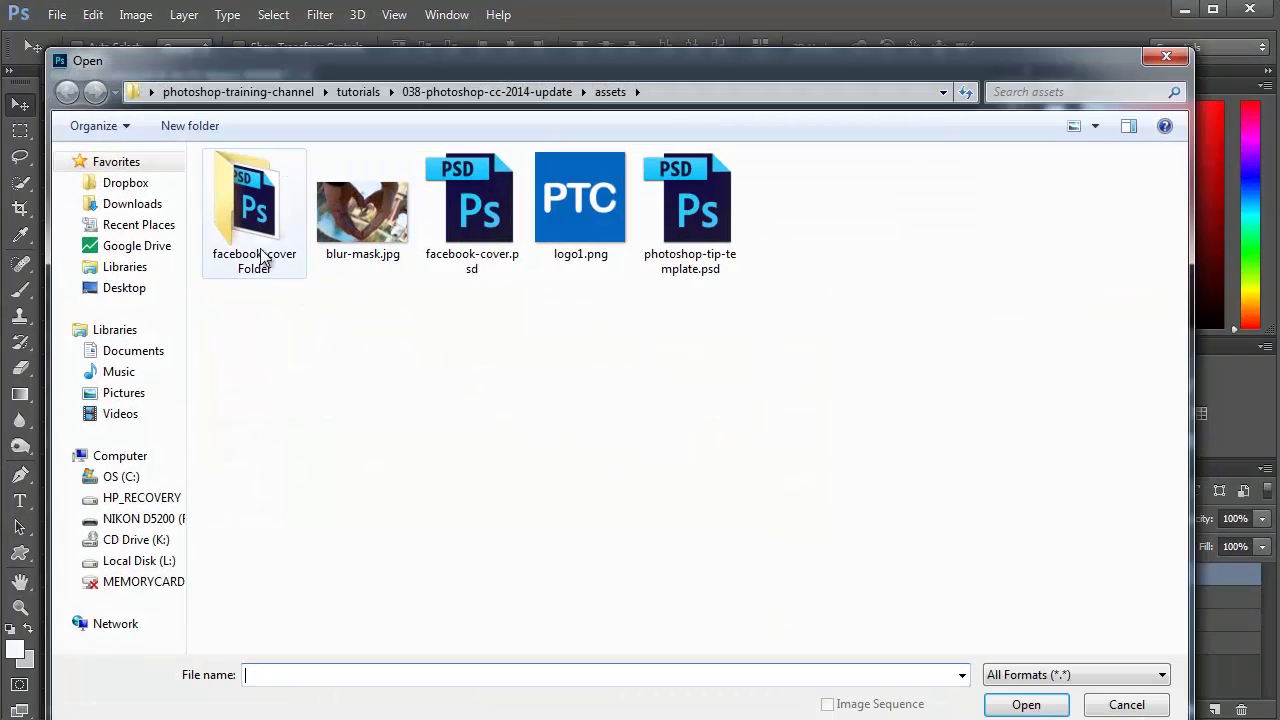
{"action": "left_click", "coordinate": [262, 258]}
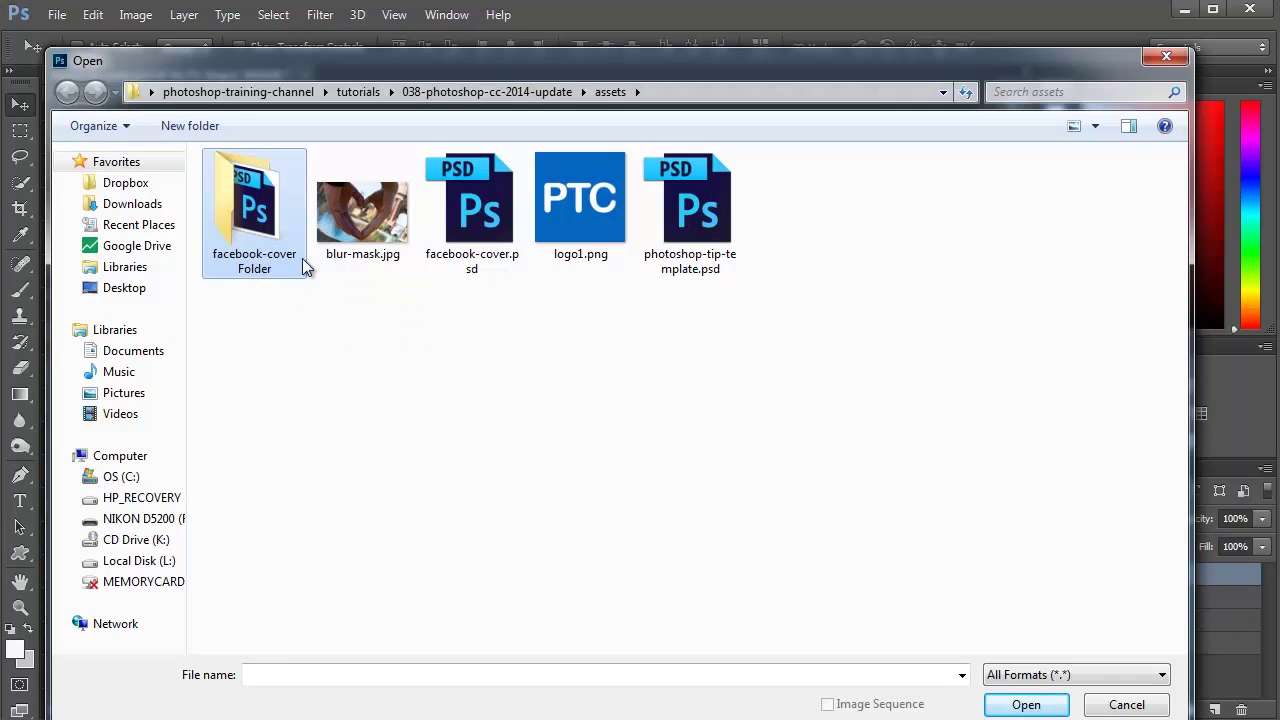
{"action": "left_click_drag", "start_coordinate": [331, 66], "coordinate": [331, 114]}
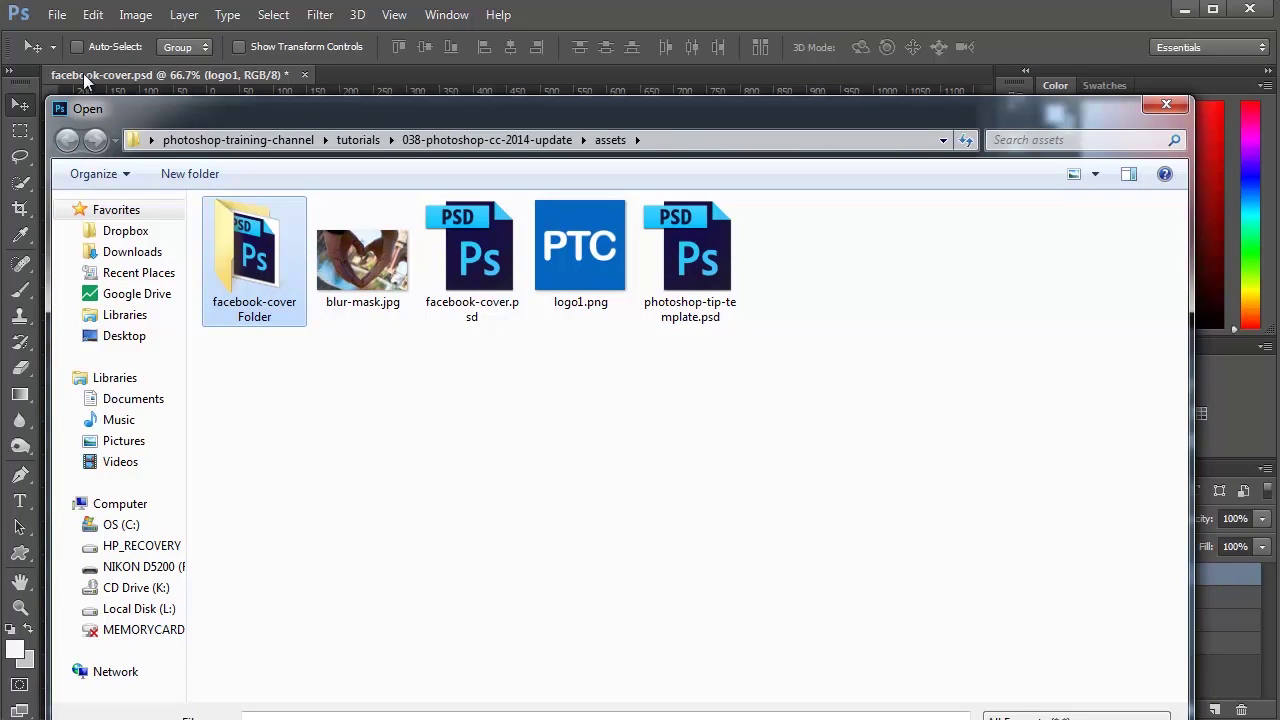
{"action": "double_click", "coordinate": [258, 320]}
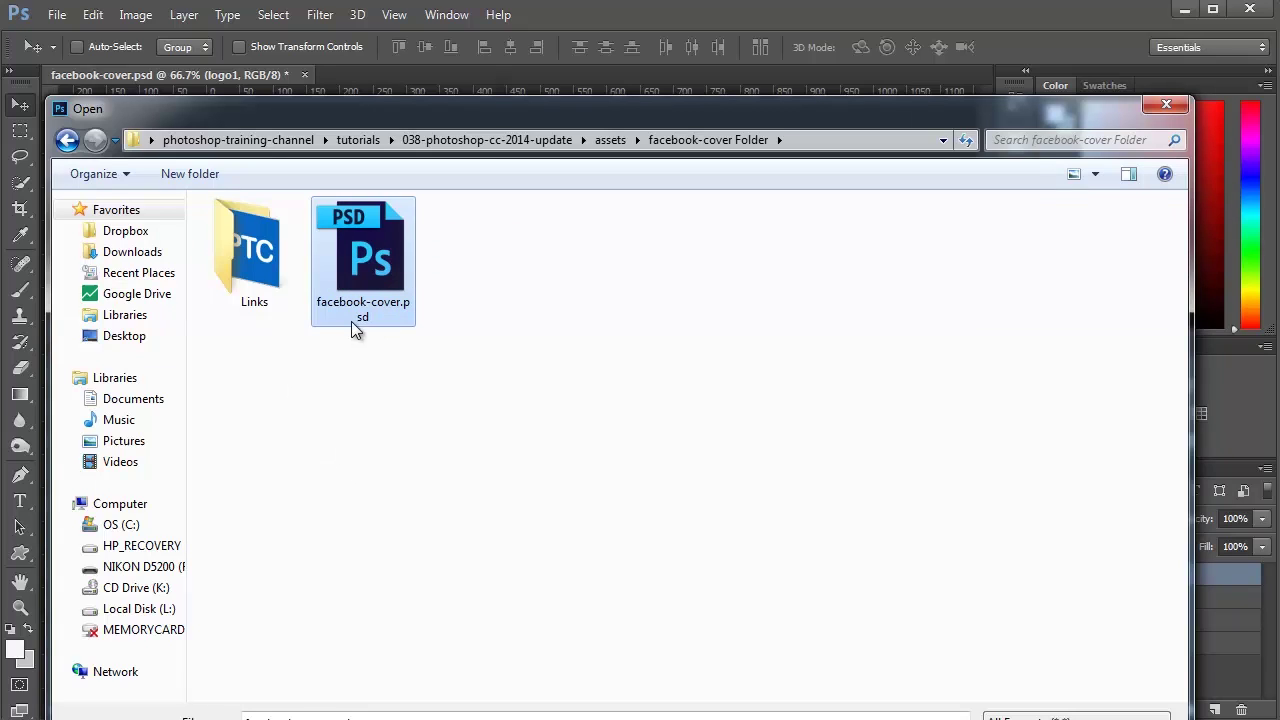
{"action": "left_click", "coordinate": [253, 292]}
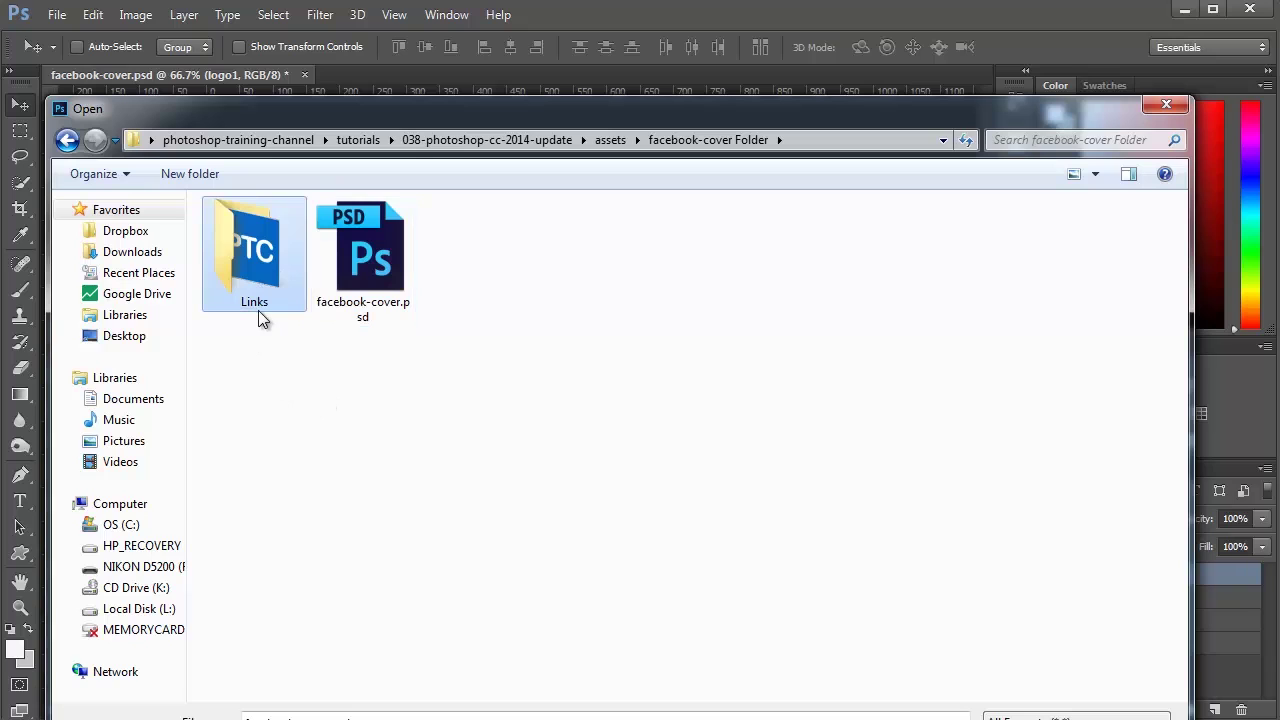
{"action": "double_click", "coordinate": [257, 294]}
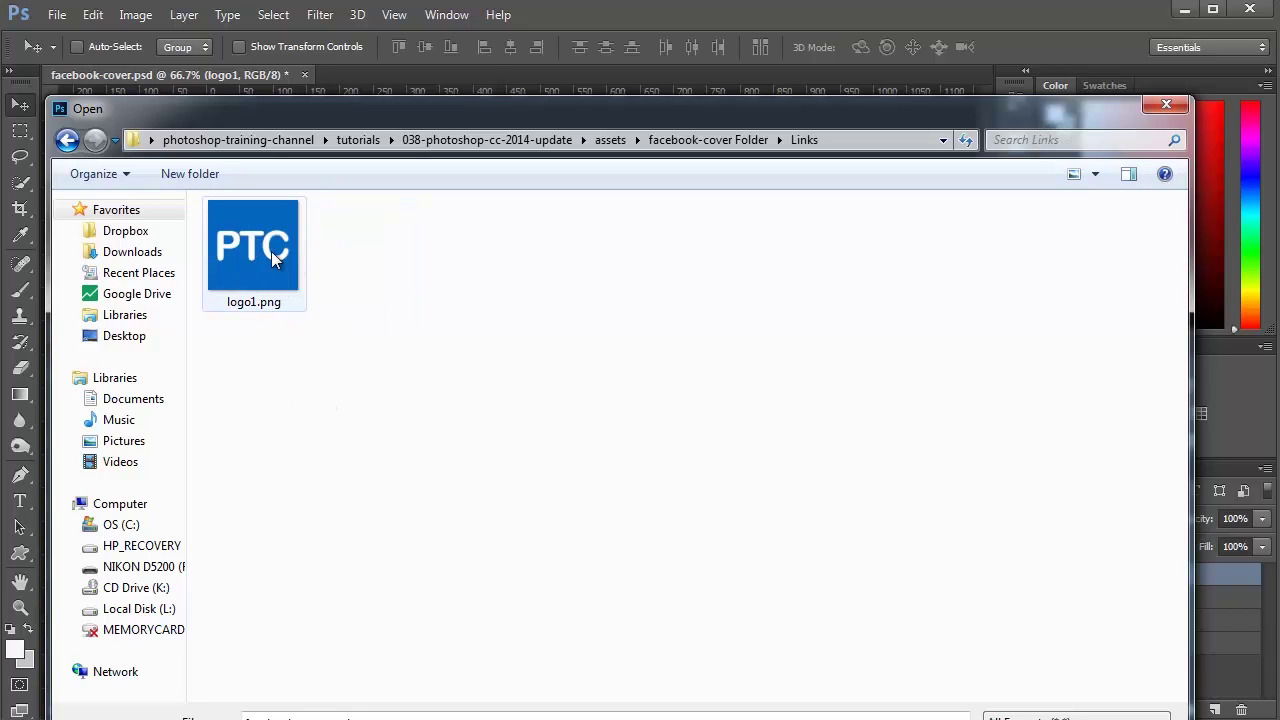
{"action": "left_click", "coordinate": [68, 140]}
{"action": "left_click_drag", "start_coordinate": [249, 115], "coordinate": [263, 56]}
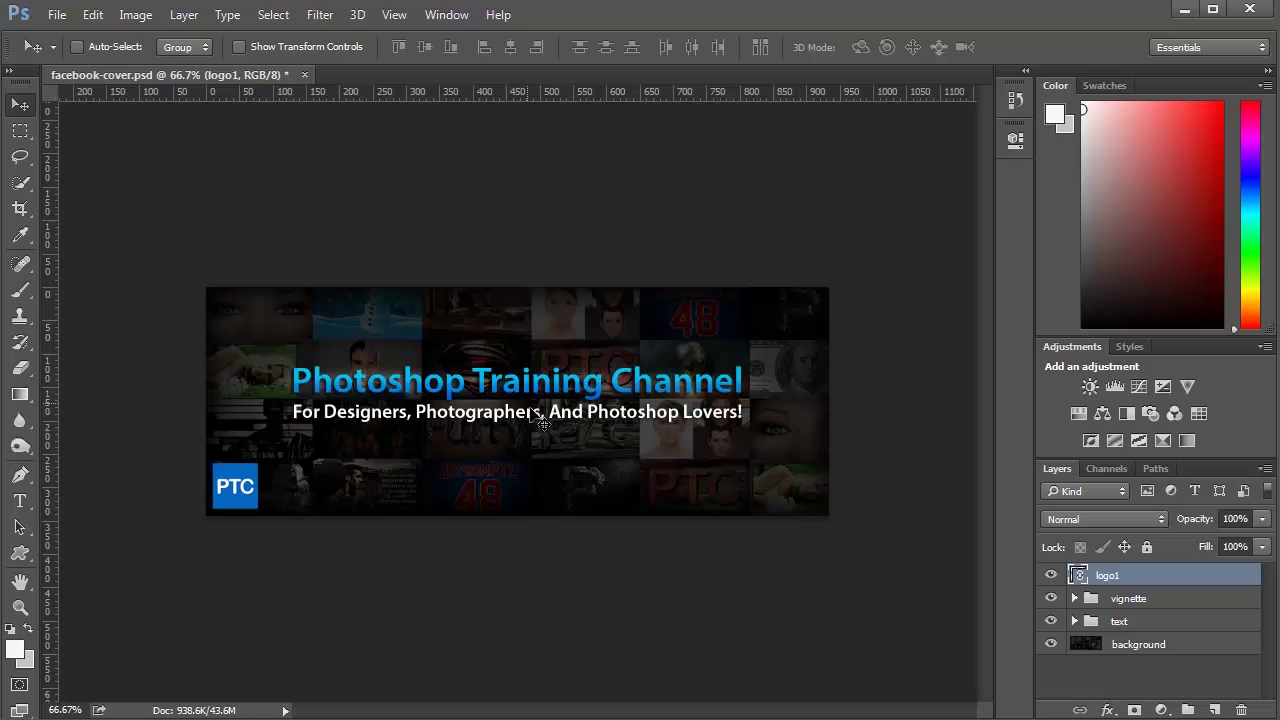
- Convert the background layer of facebook-cover.psd to a Smart Object
{"action": "left_click", "coordinate": [1155, 650]}
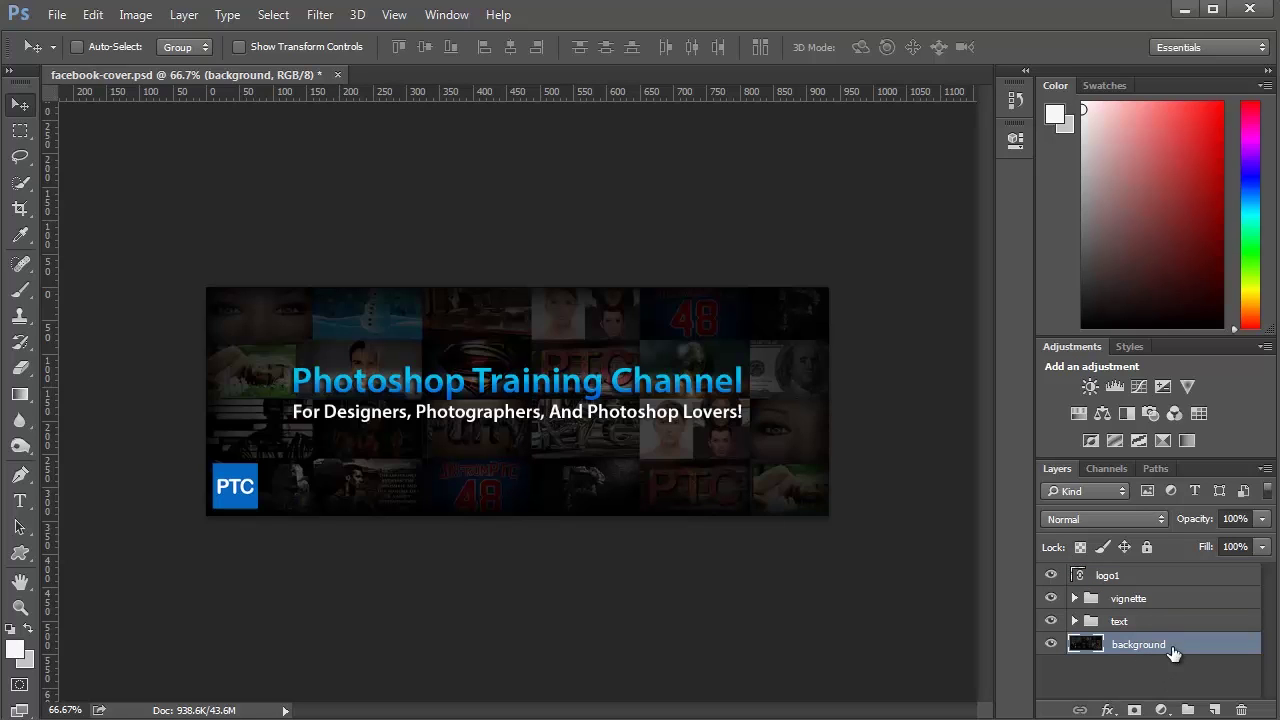
{"action": "right_click", "coordinate": [1182, 646]}
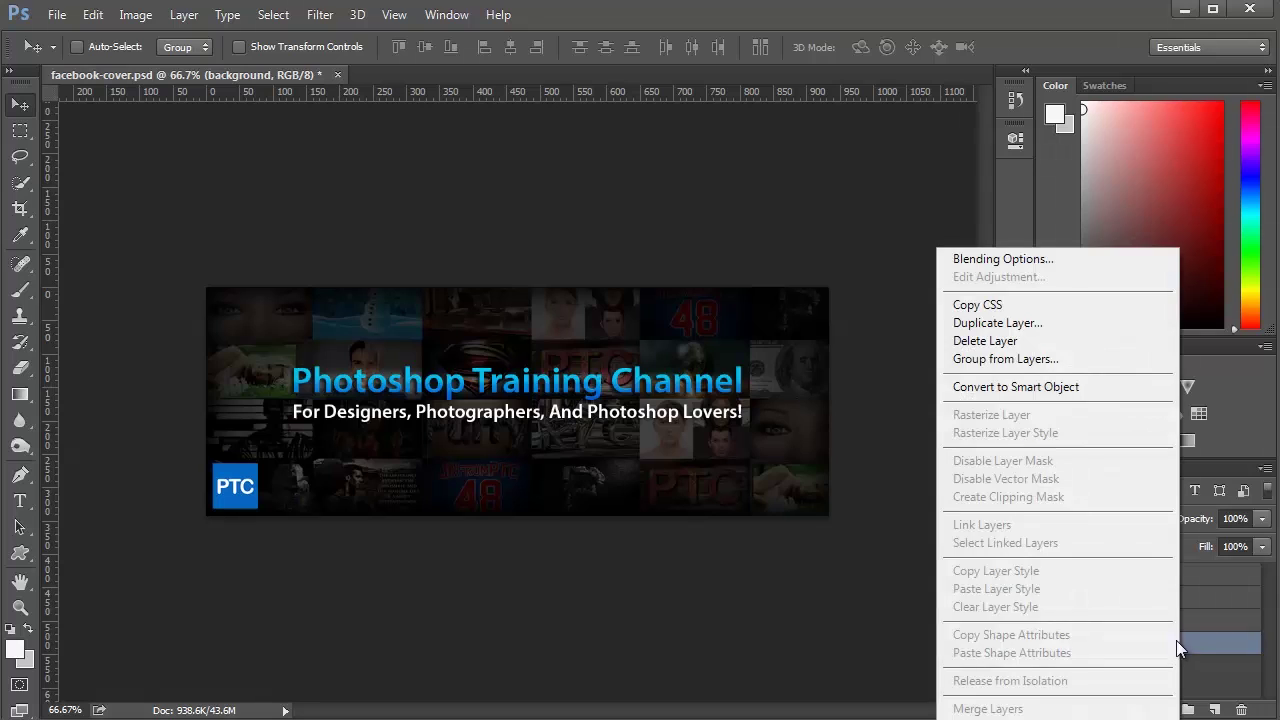
{"action": "left_click", "coordinate": [1087, 390]}
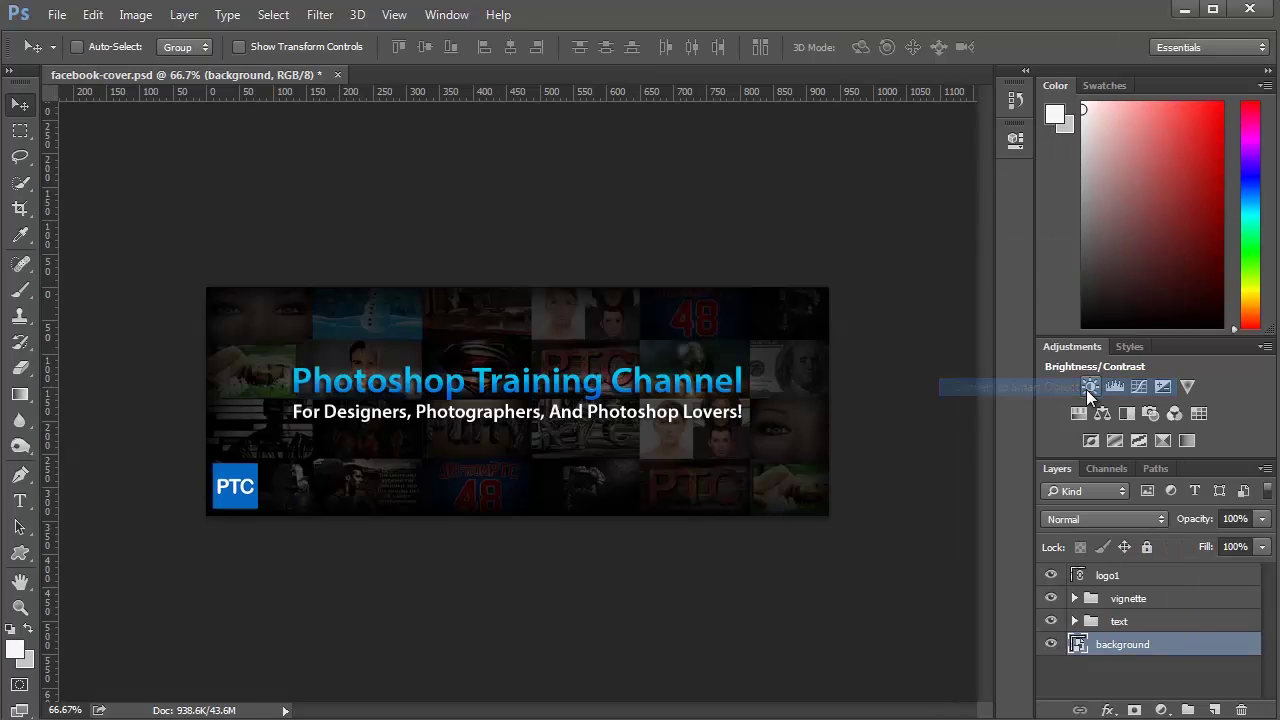
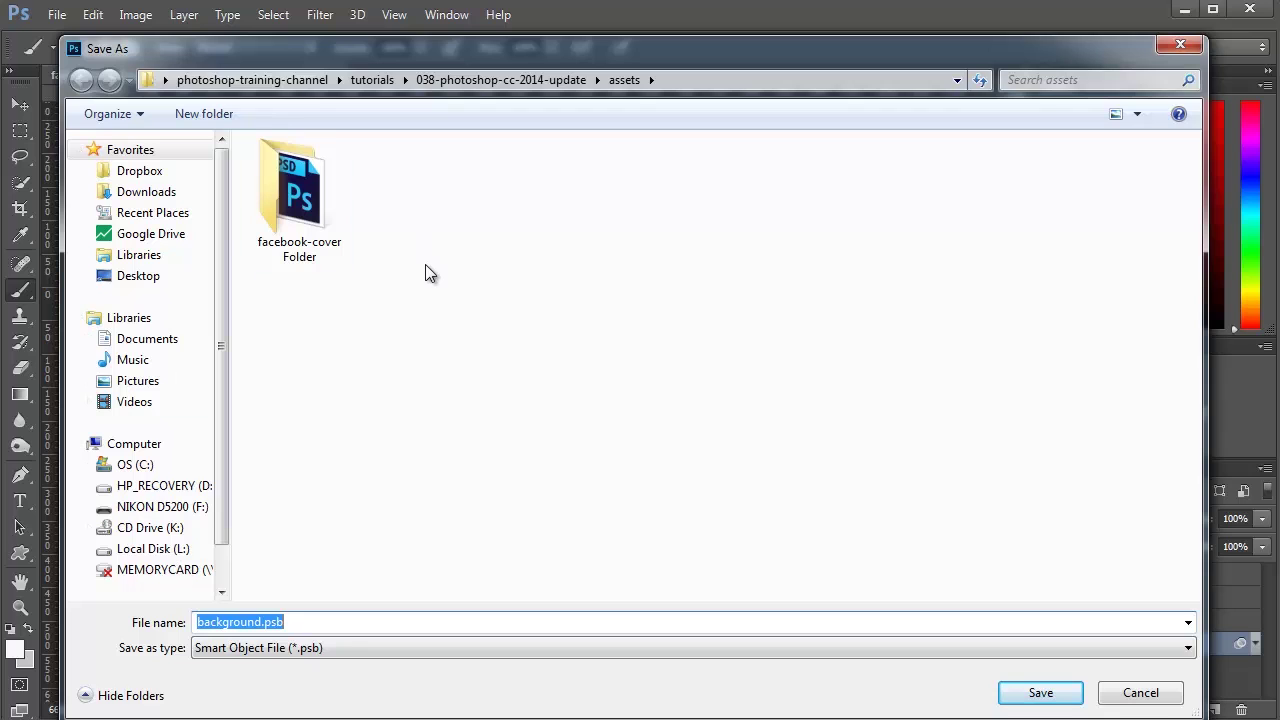
- Save the background Smart Object's contents as the linked file background.psb in the assets folder, and check the layer's properties
{"action": "left_click", "coordinate": [1042, 692]}
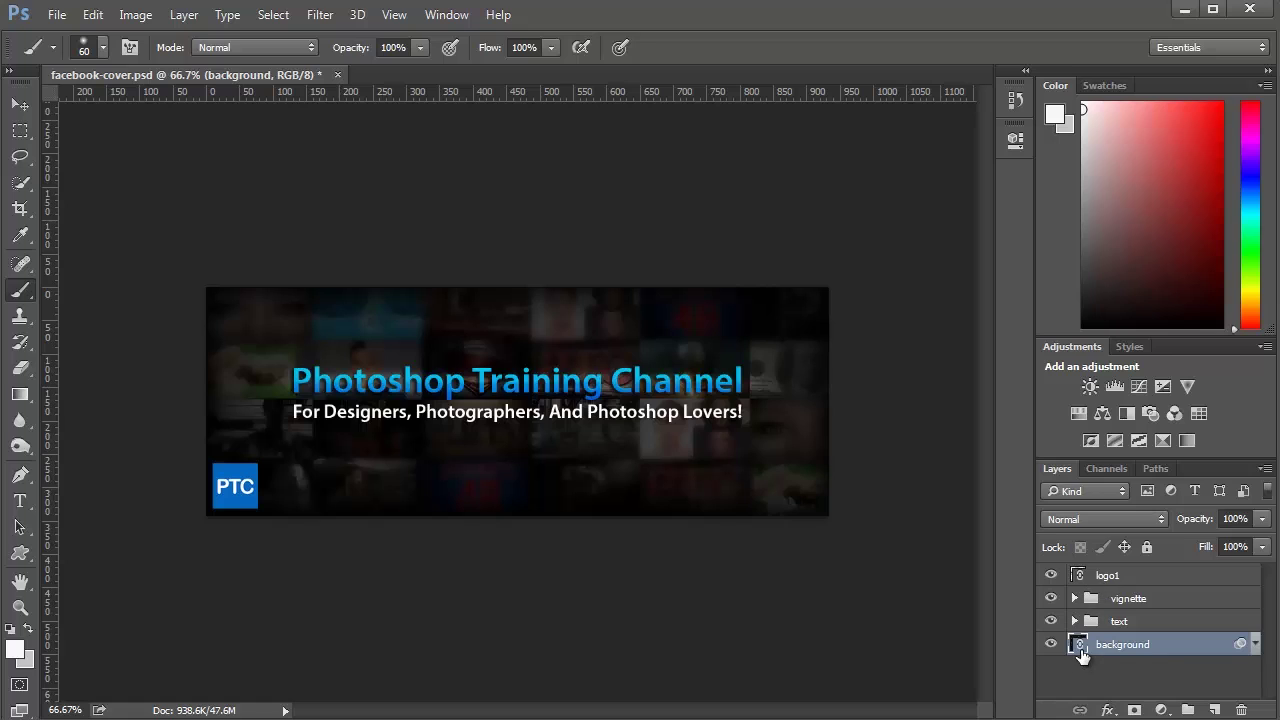
{"action": "left_click", "coordinate": [1019, 141]}
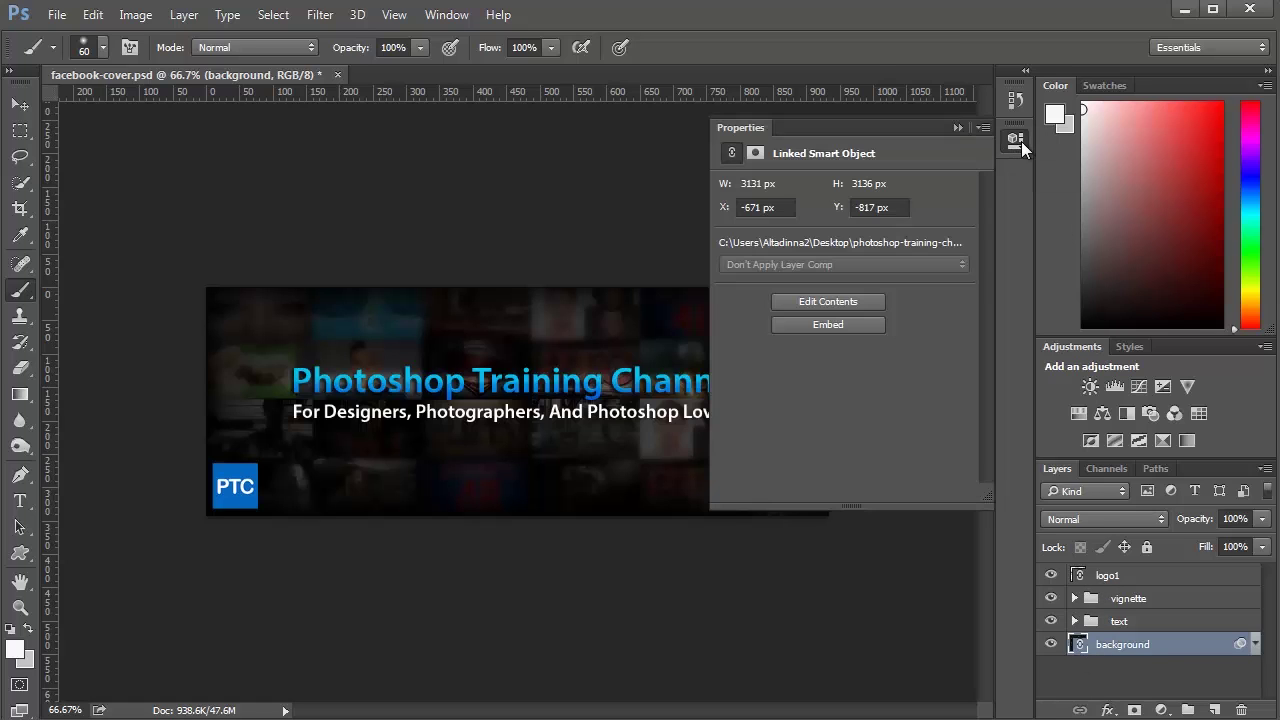
{"action": "left_click", "coordinate": [846, 302]}
{"action": "left_click", "coordinate": [962, 127]}
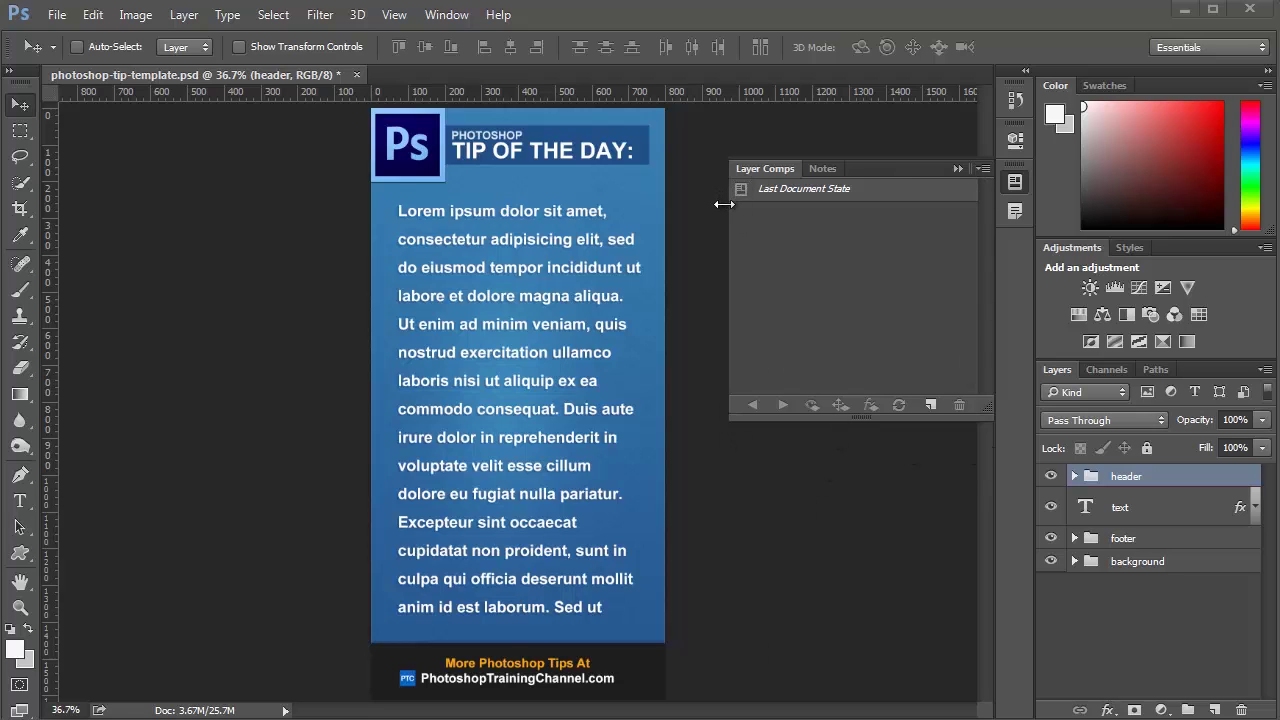
- Create a layer comp named "blue backgroun" that stores layer visibility, position and appearance
{"action": "left_click", "coordinate": [447, 20]}
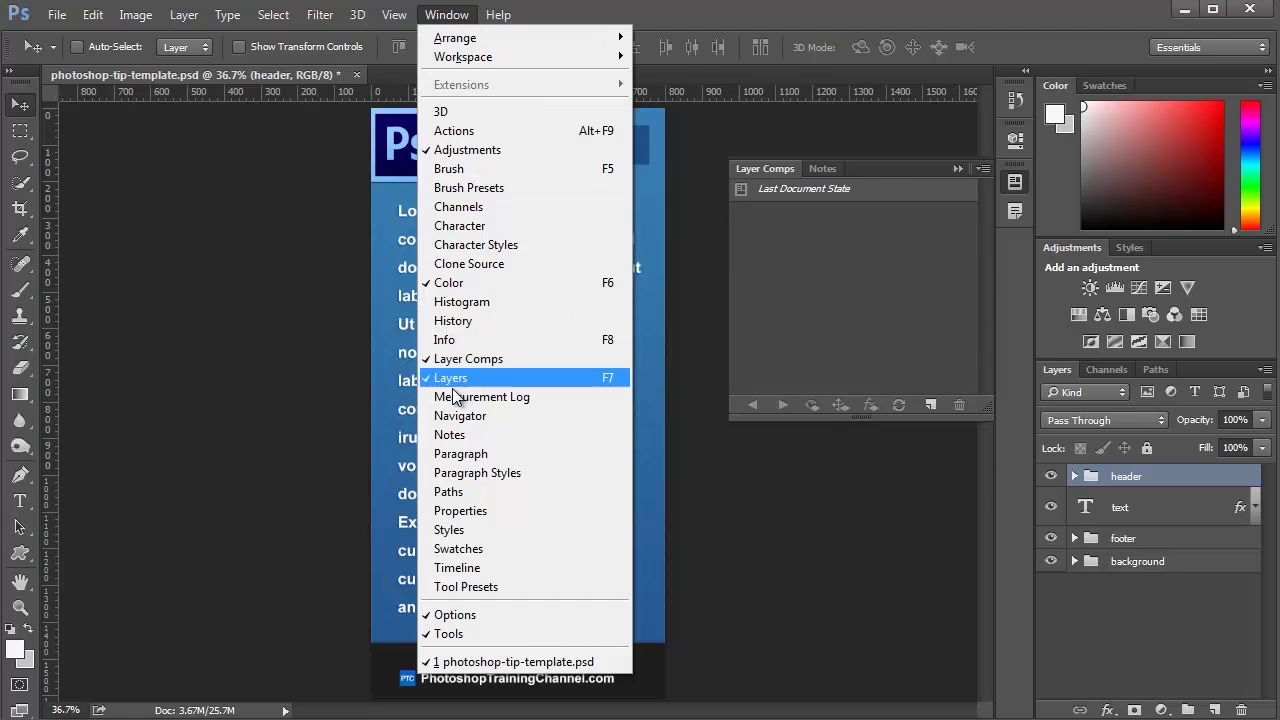
{"action": "left_click", "coordinate": [873, 323]}
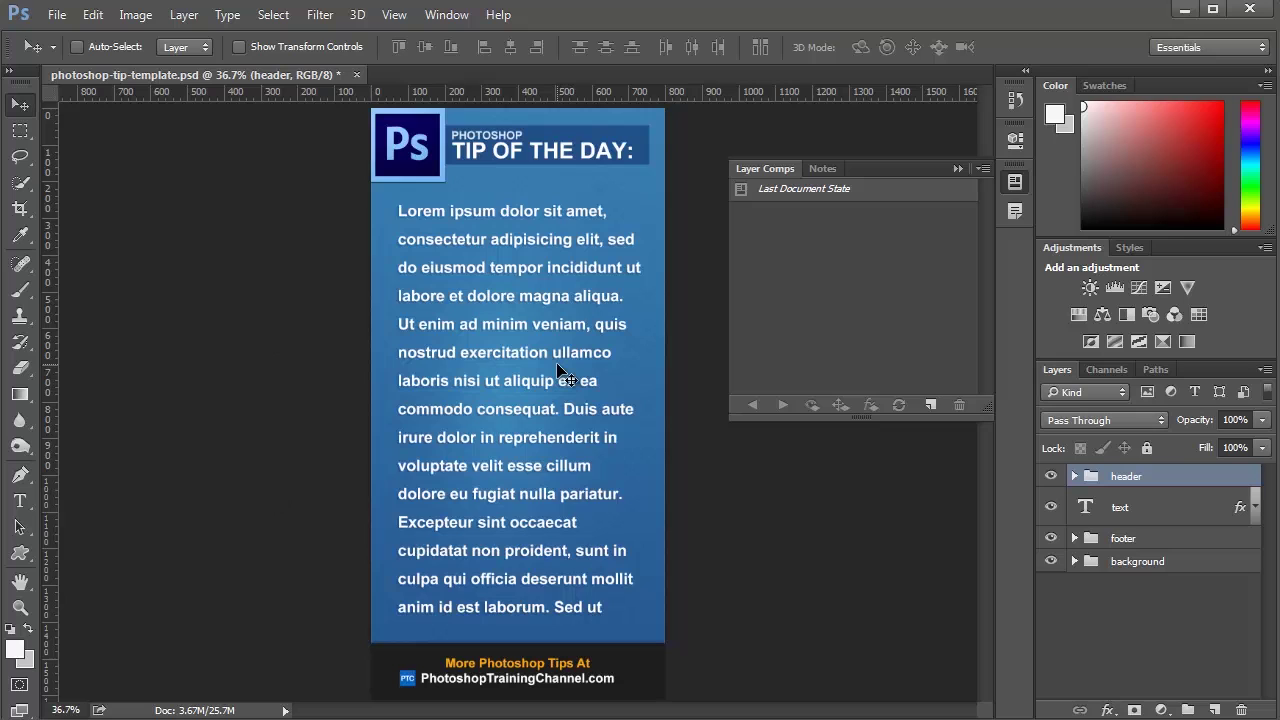
{"action": "left_click", "coordinate": [931, 405]}
{"action": "left_click_drag", "start_coordinate": [357, 213], "coordinate": [608, 340]}
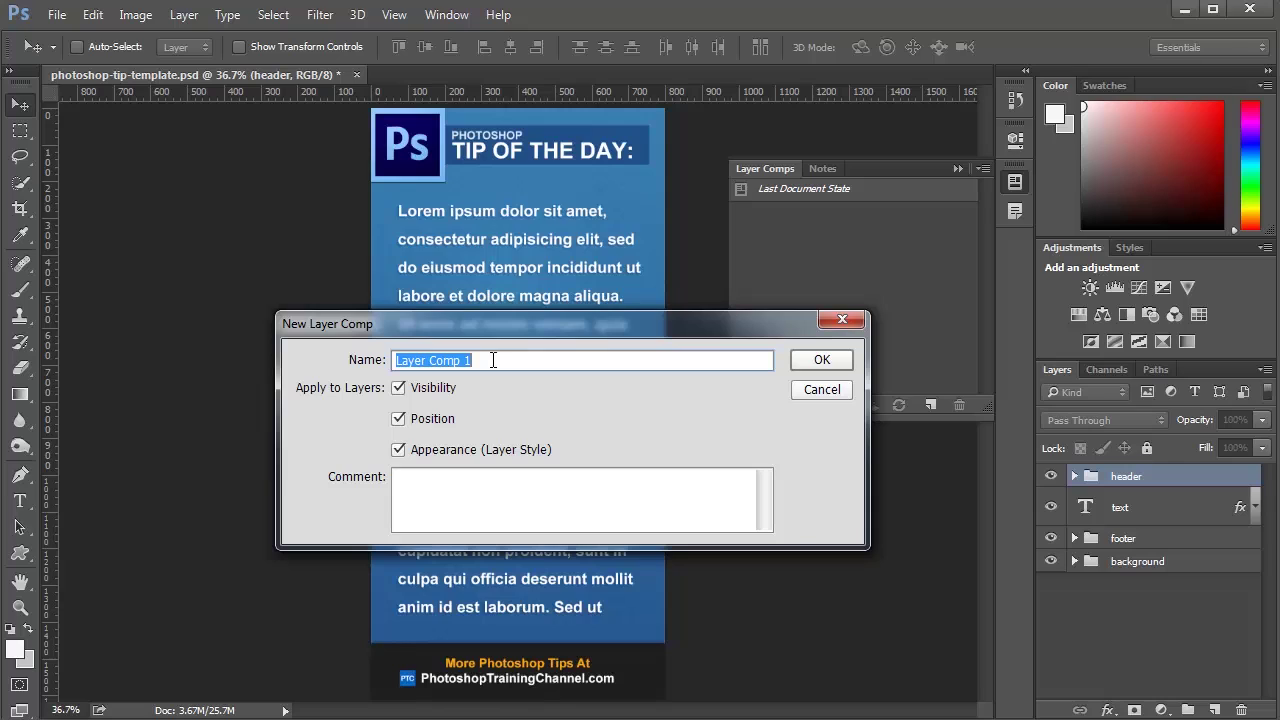
{"action": "key", "text": "BackSpace"}
{"action": "type", "text": "blue b"}
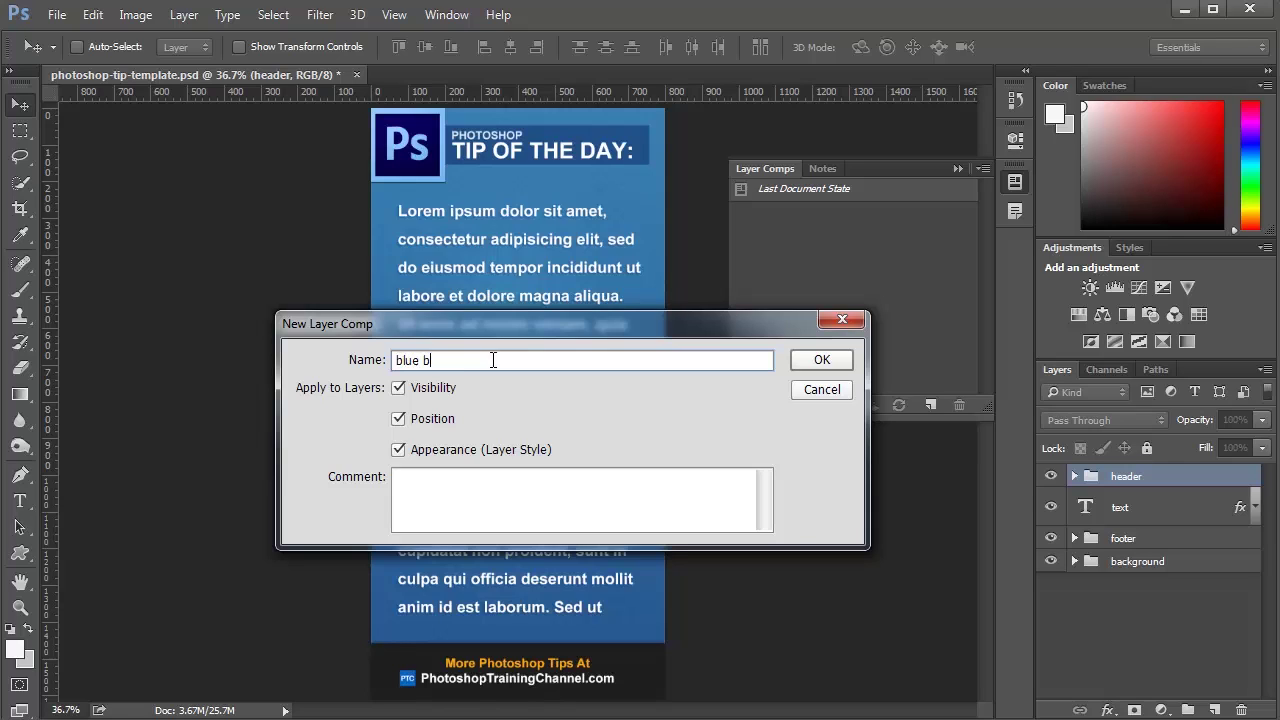
{"action": "type", "text": "ackgroun"}
{"action": "left_click", "coordinate": [526, 502]}
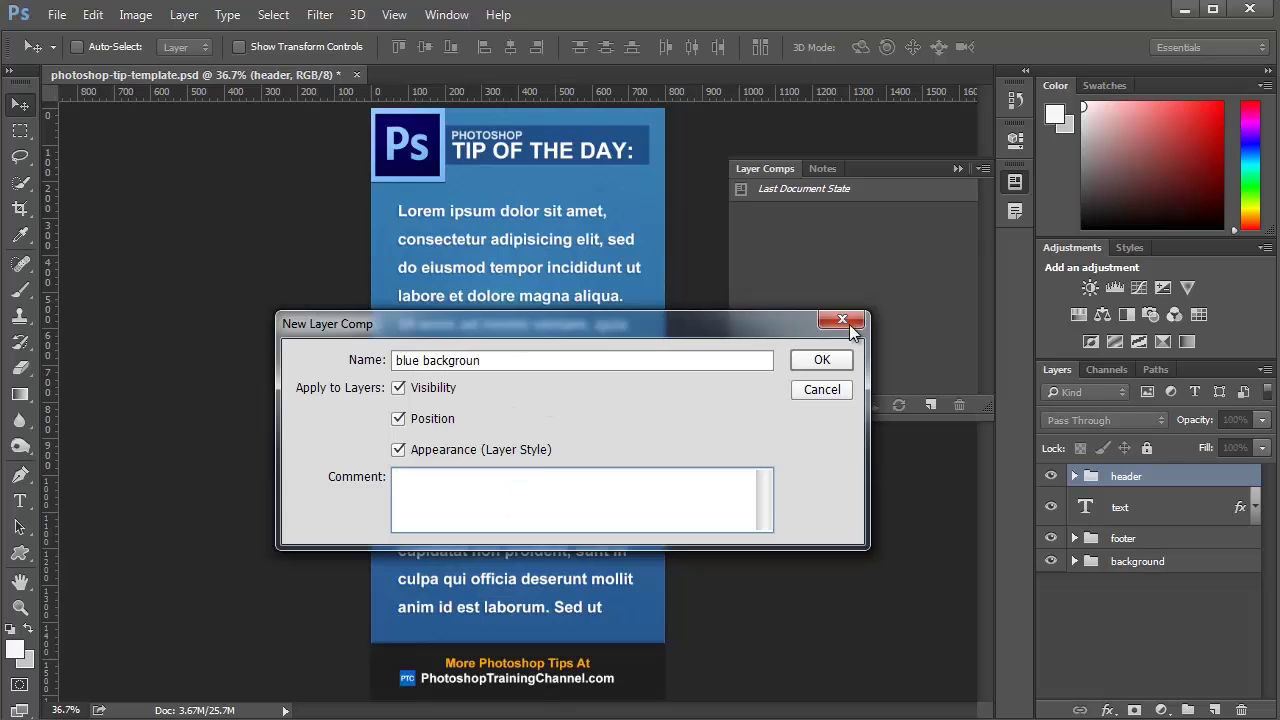
{"action": "left_click", "coordinate": [826, 367]}
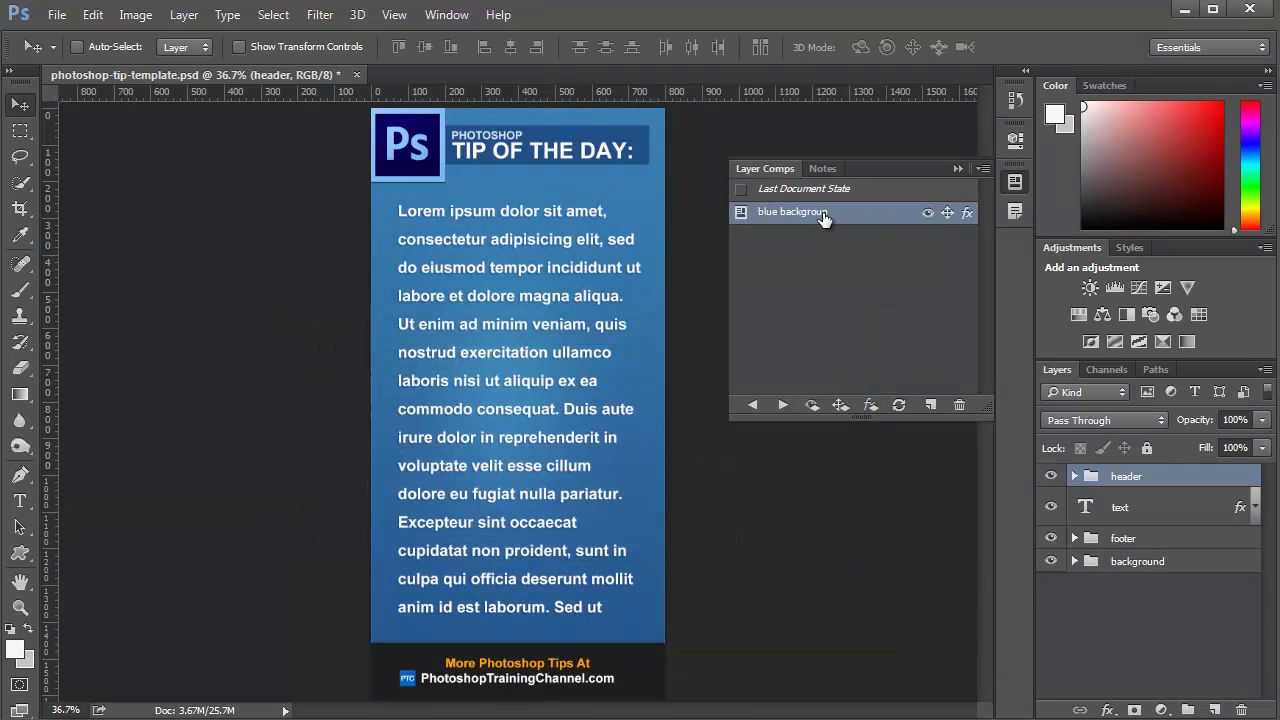
- Correct the new layer comp's name to "blue background"
{"action": "double_click", "coordinate": [829, 213]}
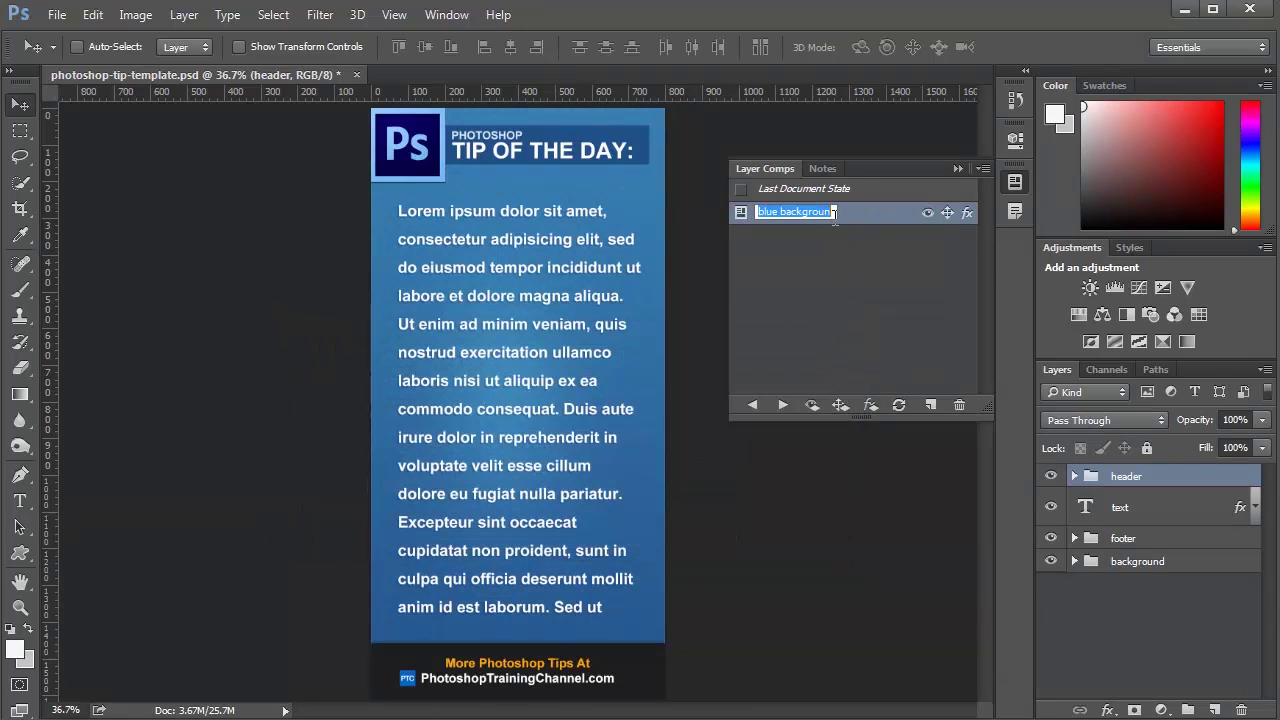
{"action": "type", "text": "d"}
{"action": "left_click", "coordinate": [842, 281]}
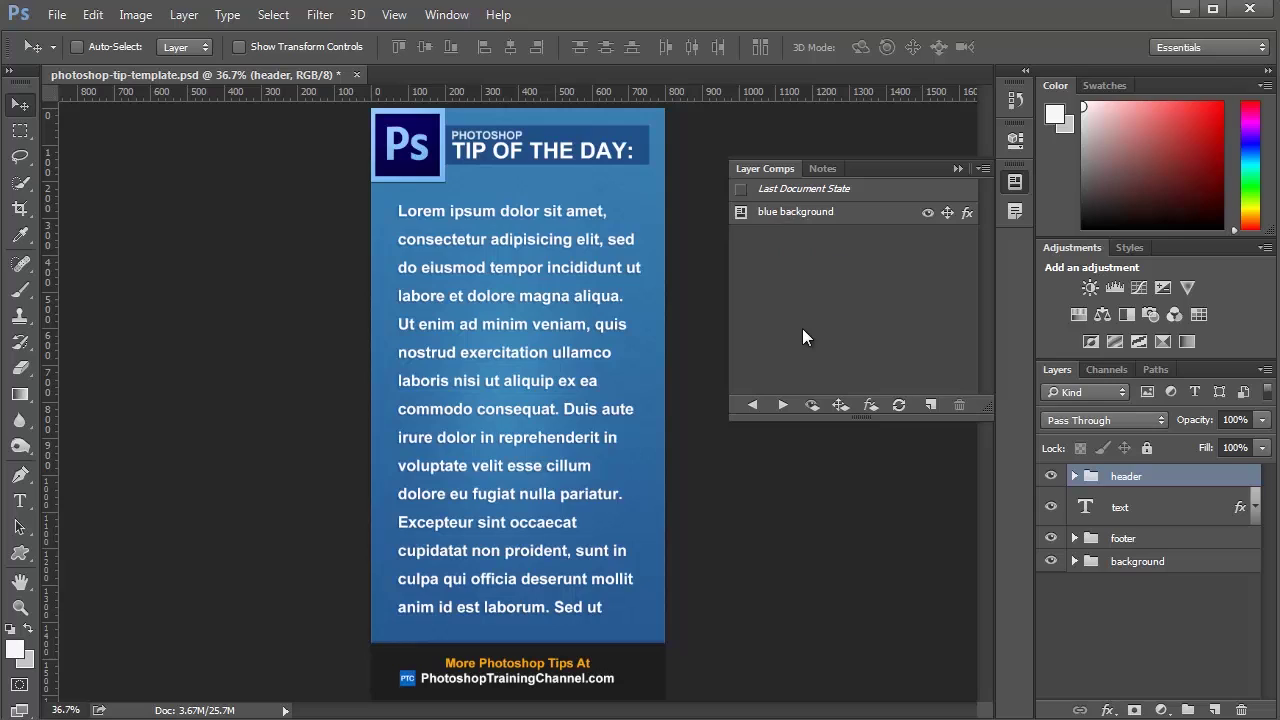
- Expand the background group and make its orange bg layer visible
{"action": "left_click", "coordinate": [1074, 561]}
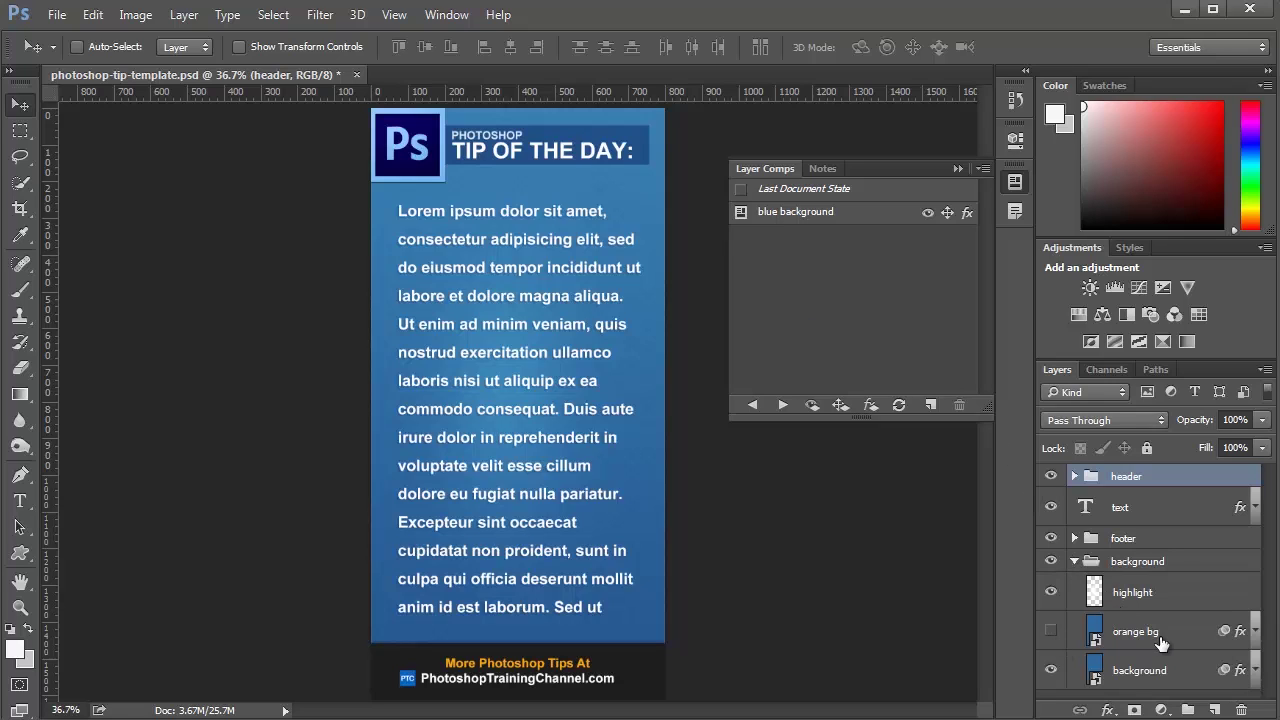
{"action": "left_click", "coordinate": [1046, 634]}
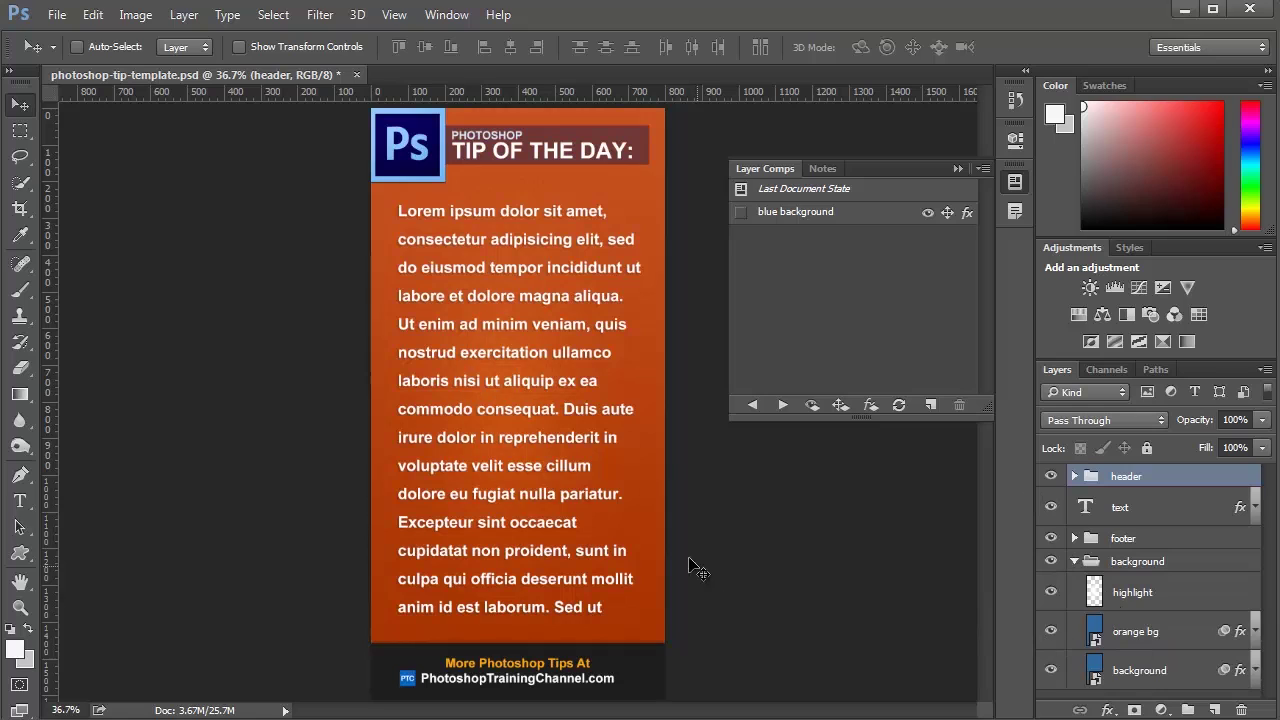
- Check the orange bg layer's visibility and save the orange design as a layer comp named "orange background"
{"action": "left_click", "coordinate": [1049, 634]}
{"action": "left_click", "coordinate": [1049, 634]}
{"action": "left_click", "coordinate": [1050, 631]}
{"action": "left_click", "coordinate": [1050, 632]}
{"action": "left_click", "coordinate": [926, 404]}
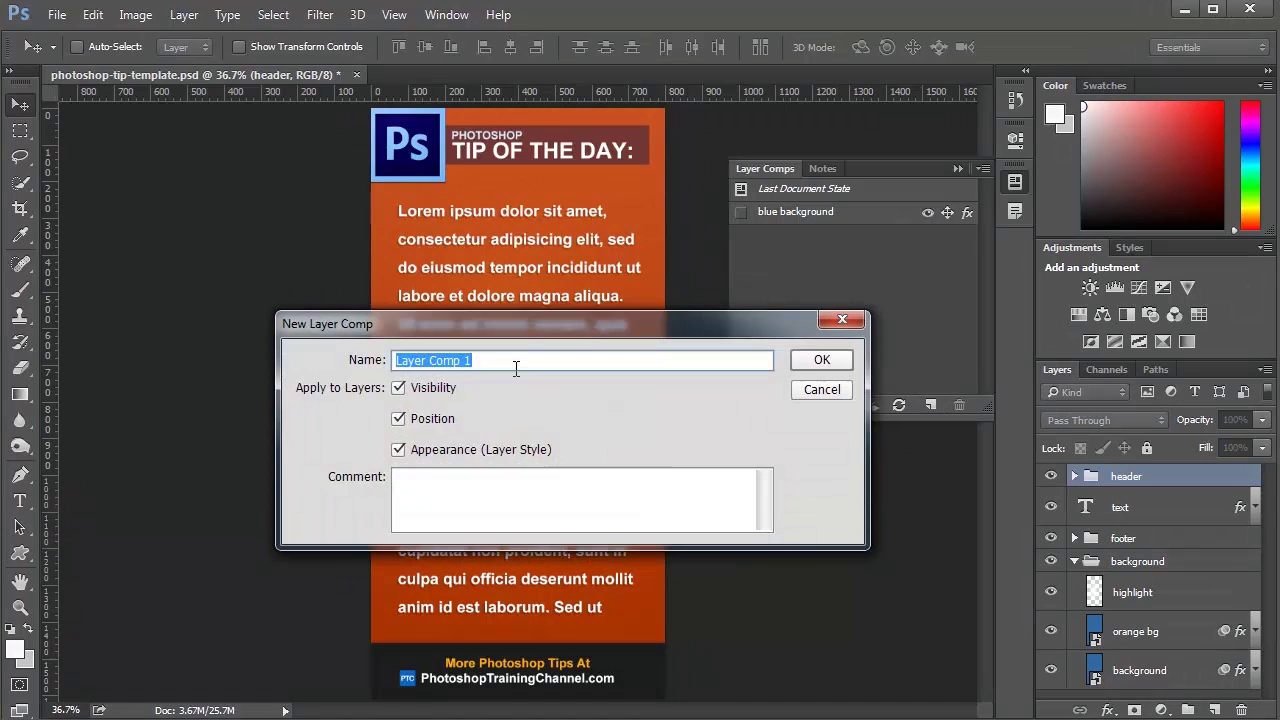
{"action": "type", "text": "orange backg"}
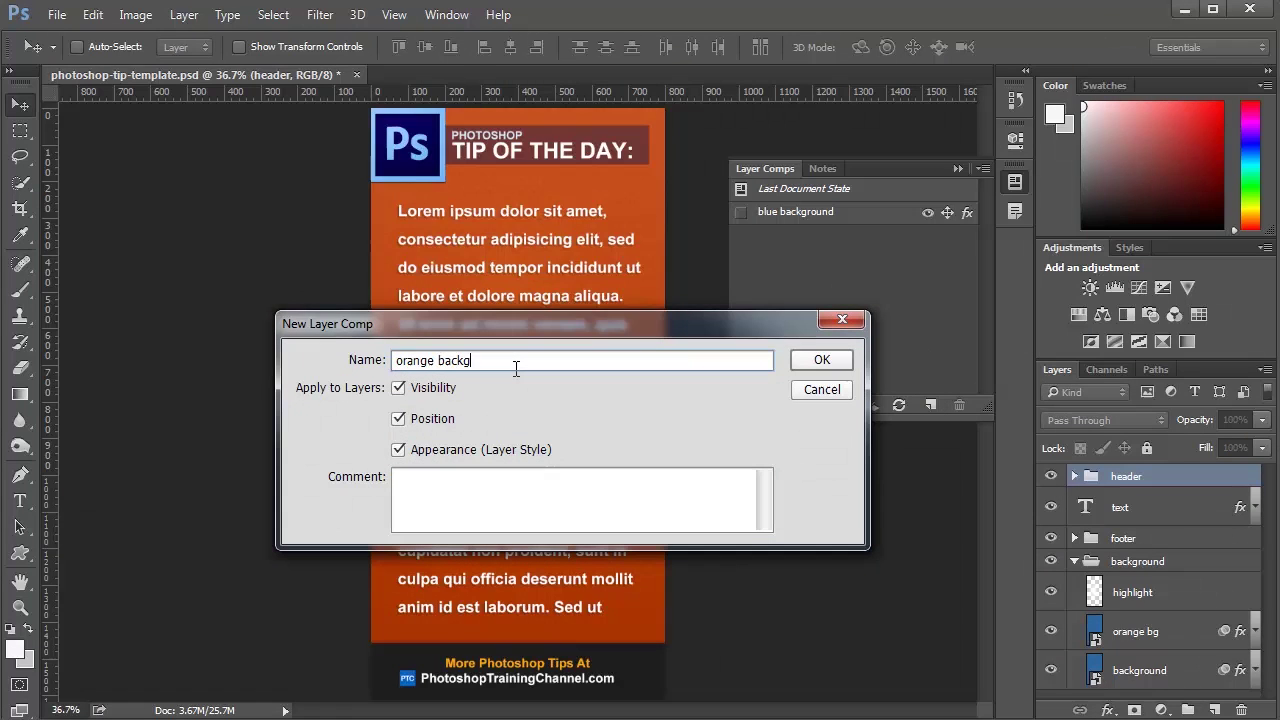
{"action": "type", "text": "round"}
{"action": "left_click", "coordinate": [820, 361]}
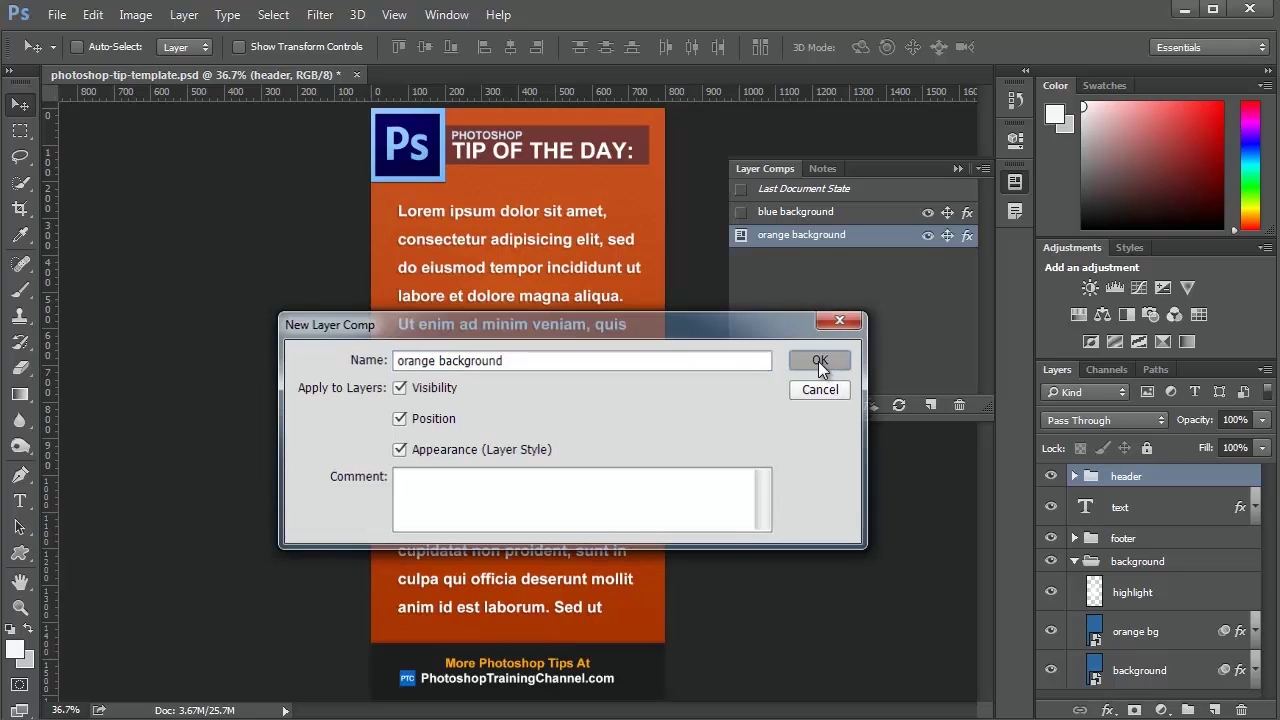
- Compare the blue background and orange background layer comps by applying each alternately, ending on orange background
{"action": "left_click", "coordinate": [740, 213]}
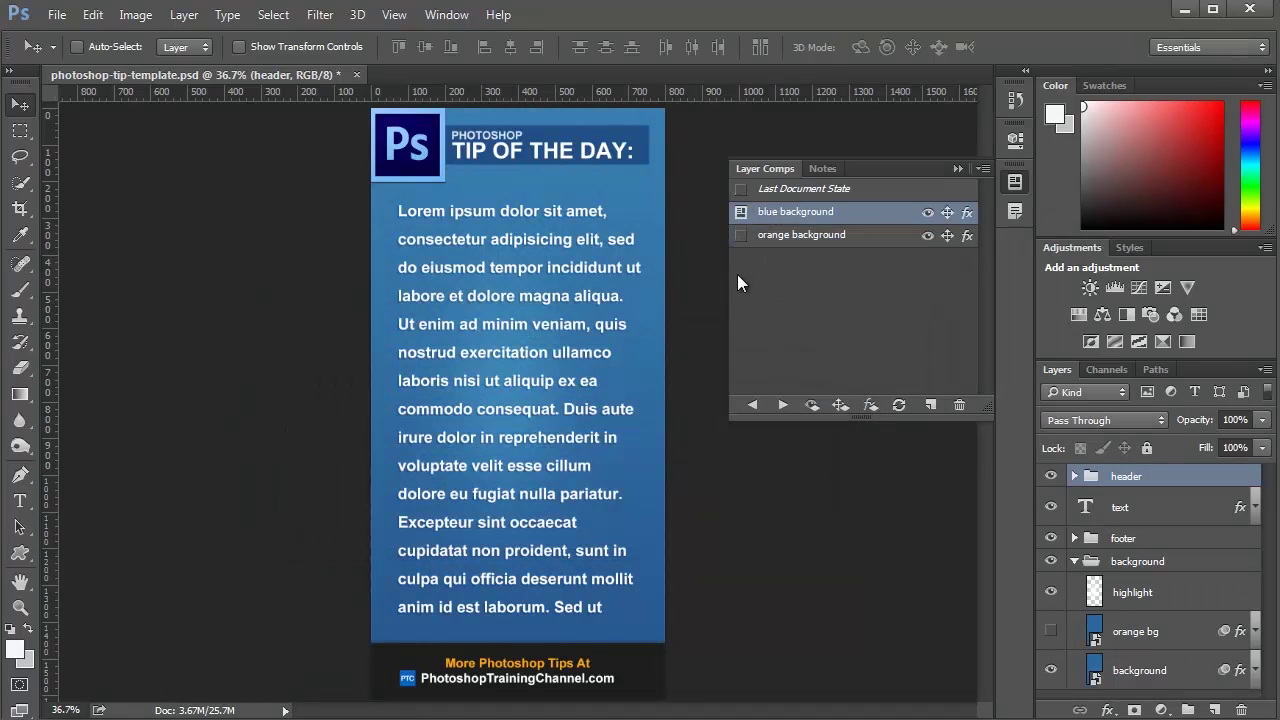
{"action": "left_click", "coordinate": [740, 236]}
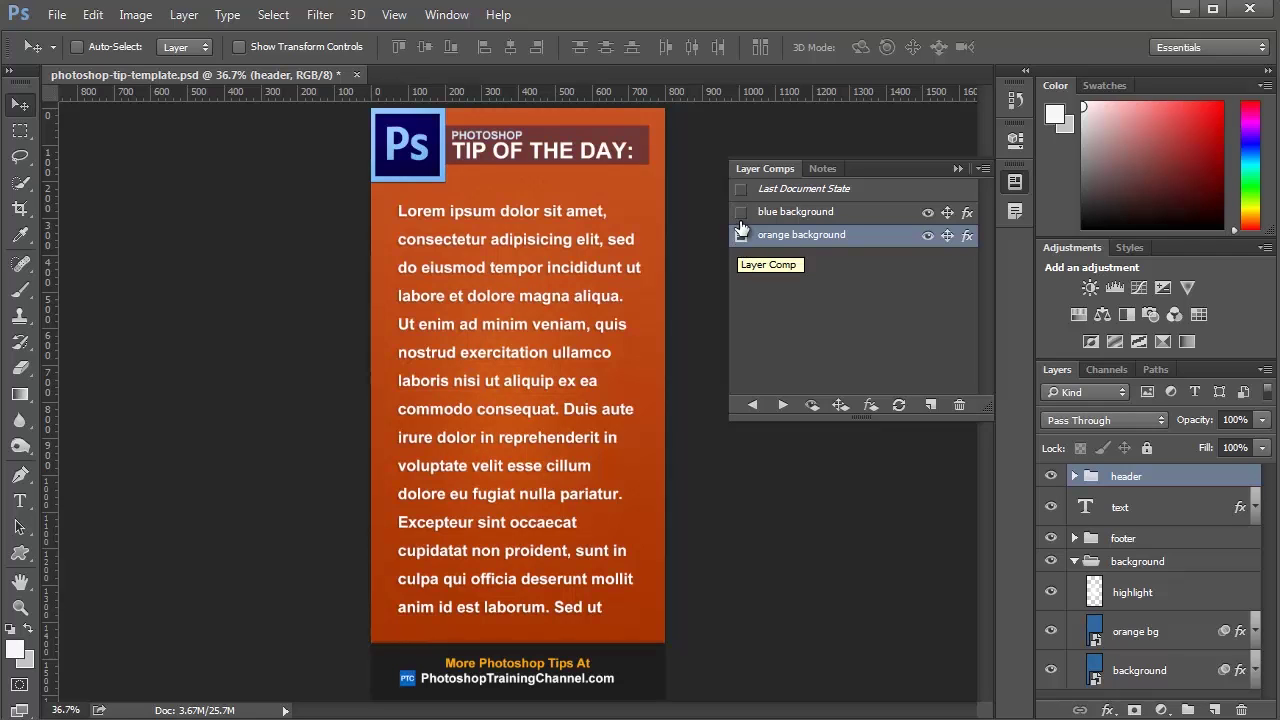
{"action": "left_click", "coordinate": [740, 213]}
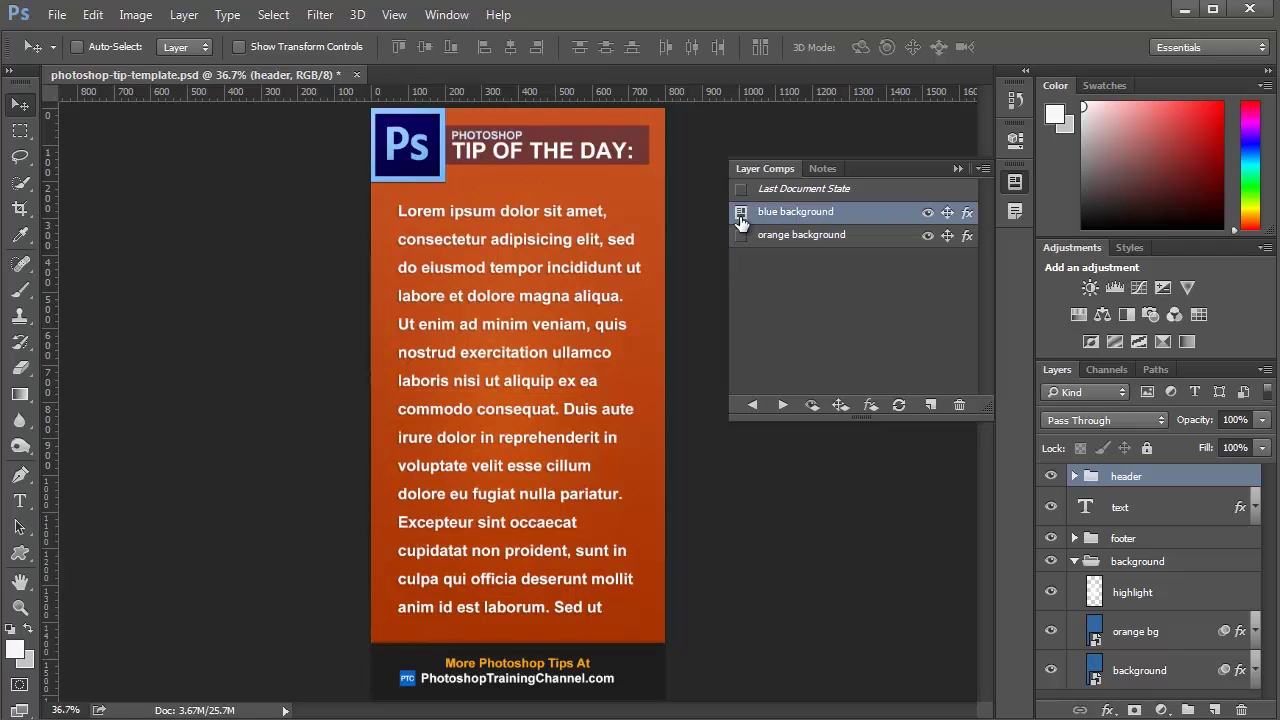
{"action": "left_click", "coordinate": [1051, 632]}
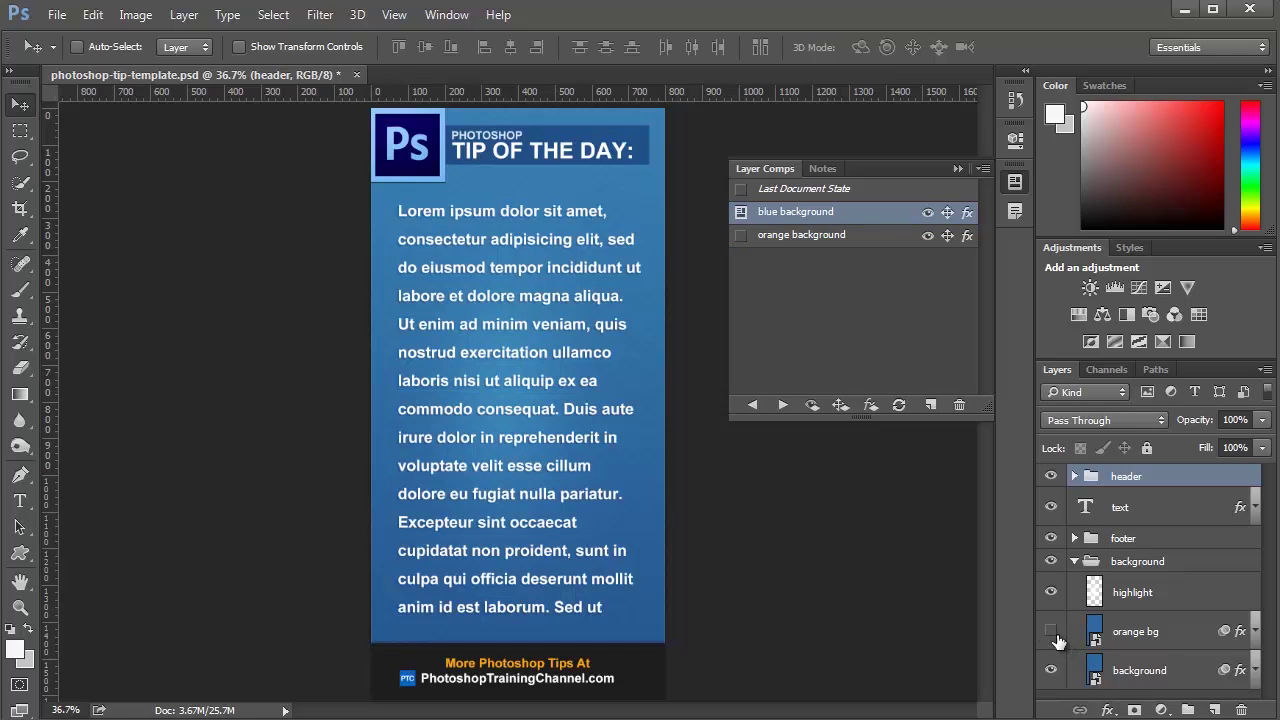
{"action": "left_click", "coordinate": [740, 236]}
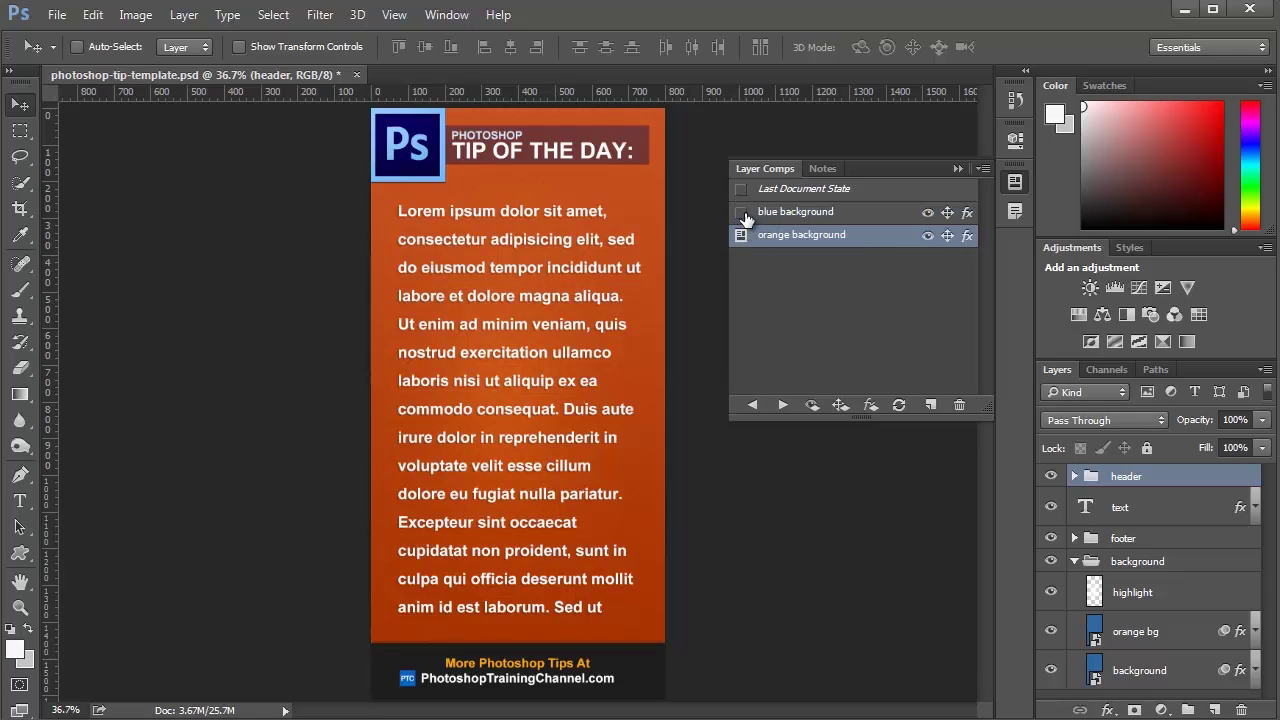
{"action": "left_click", "coordinate": [740, 213]}
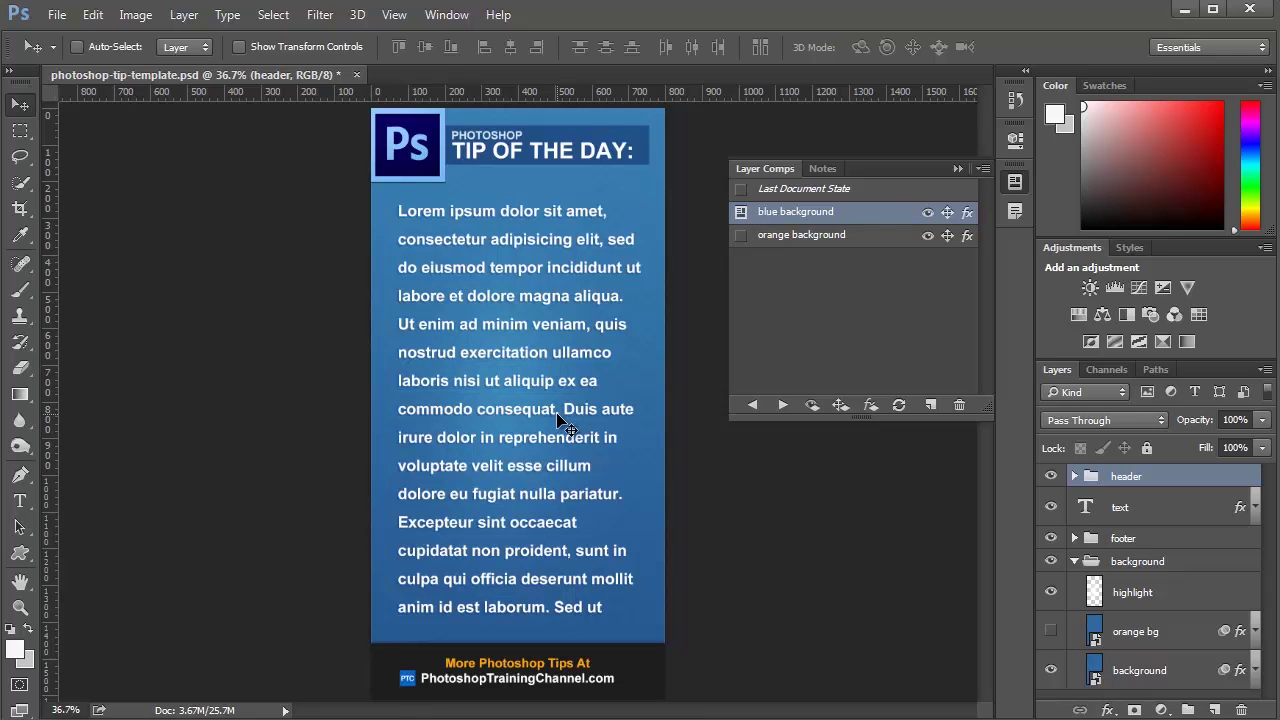
{"action": "left_click", "coordinate": [741, 236]}
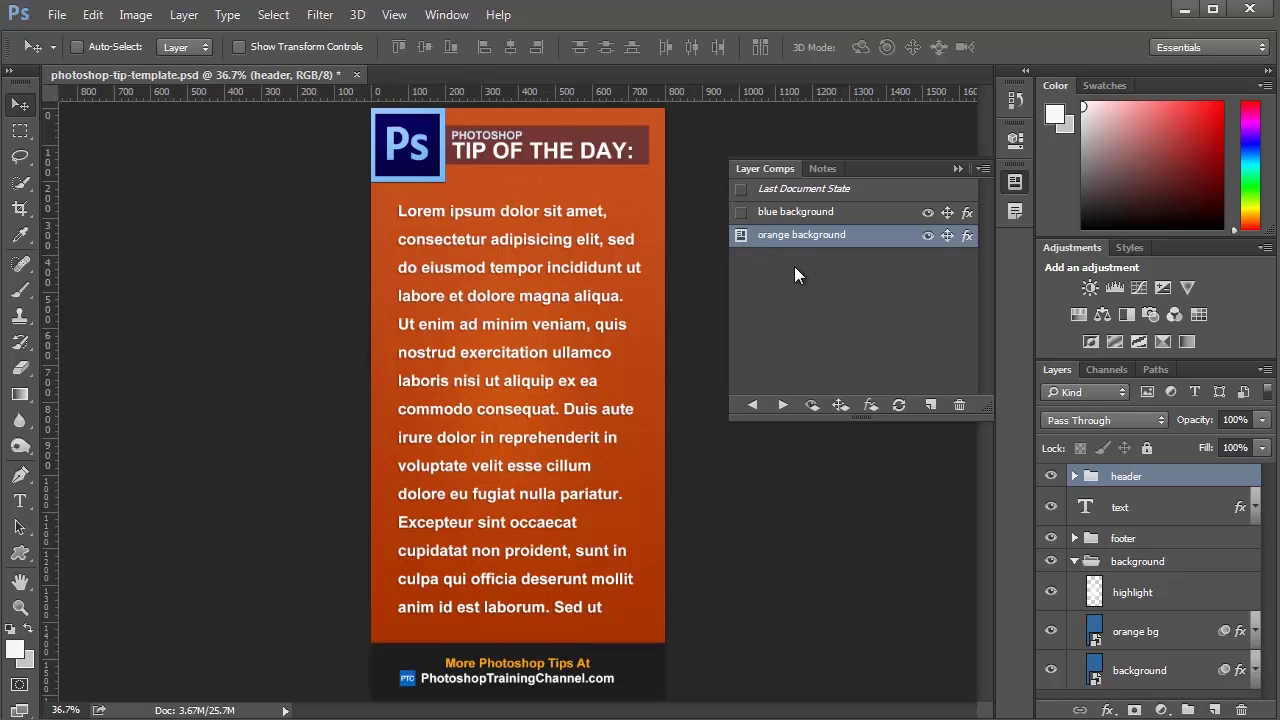
{"action": "left_click_drag", "start_coordinate": [794, 240], "coordinate": [748, 232]}
- Move the PS Logo to the lower-right corner above the footer and add a drop shadow with angle 0°, distance 56 px and size 38 px
{"action": "left_click_drag", "start_coordinate": [433, 193], "coordinate": [651, 632]}
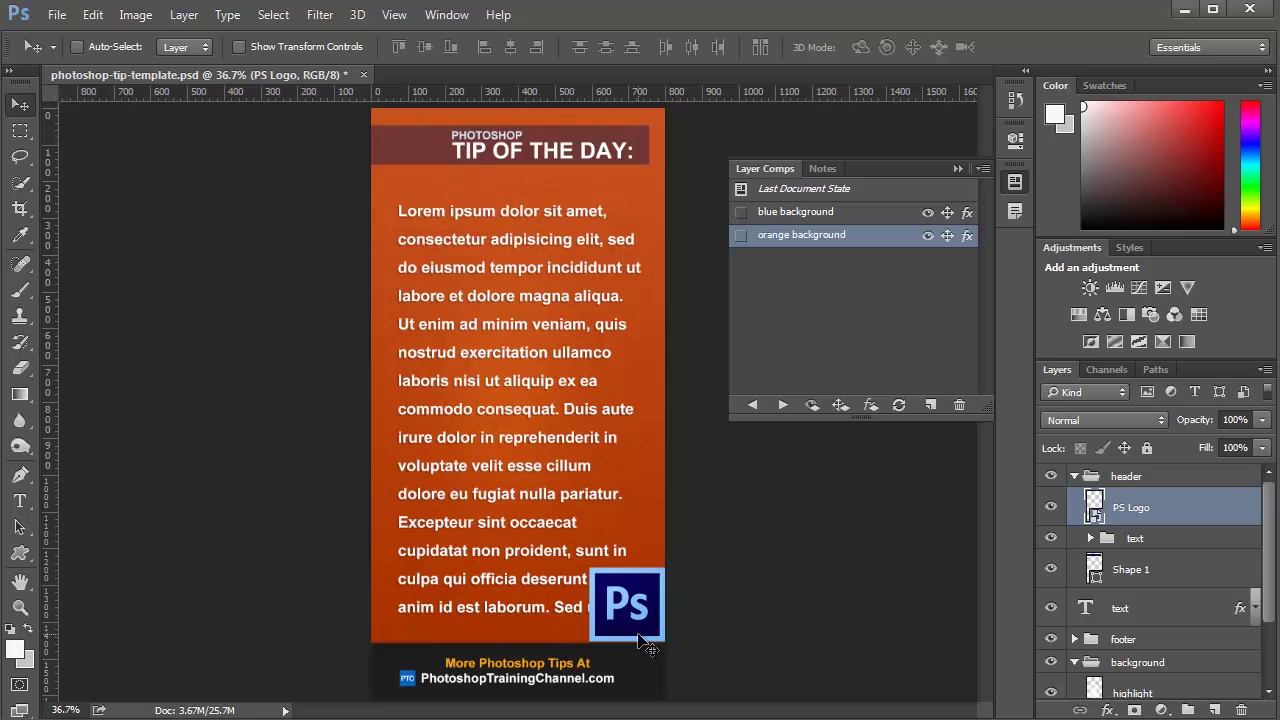
{"action": "double_click", "coordinate": [1215, 512]}
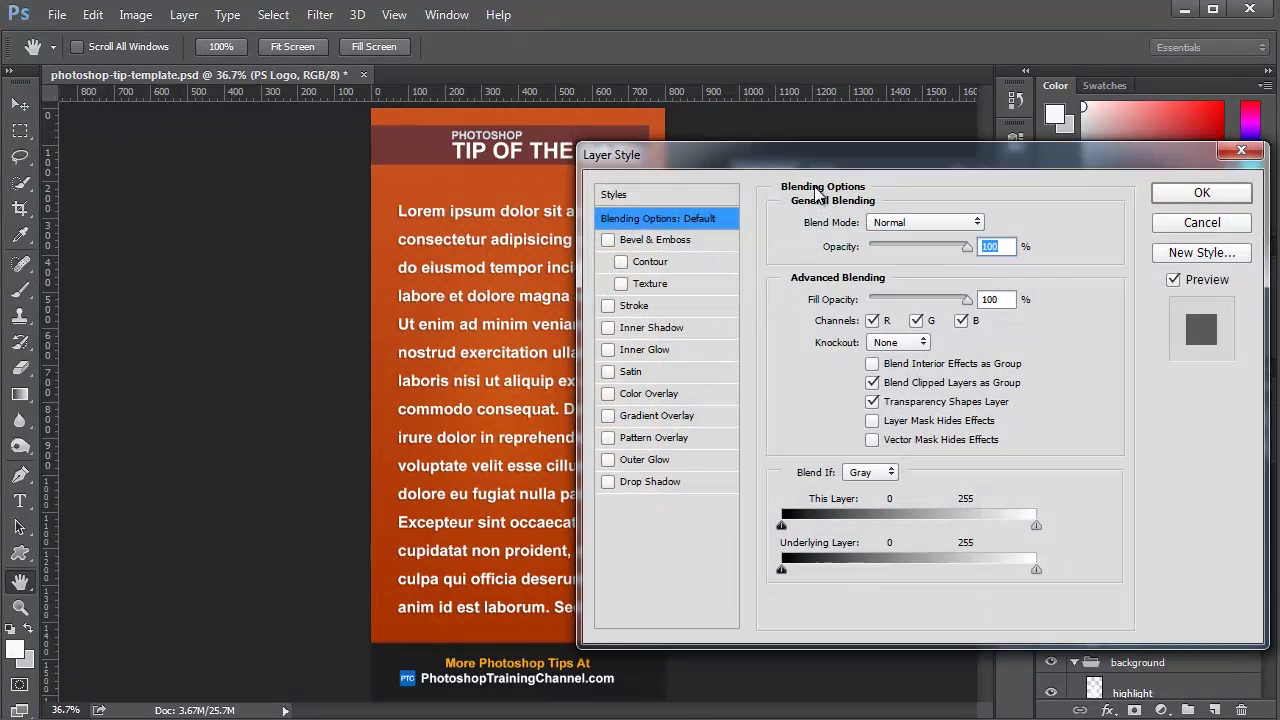
{"action": "left_click_drag", "start_coordinate": [808, 156], "coordinate": [759, 84]}
{"action": "left_click", "coordinate": [625, 410]}
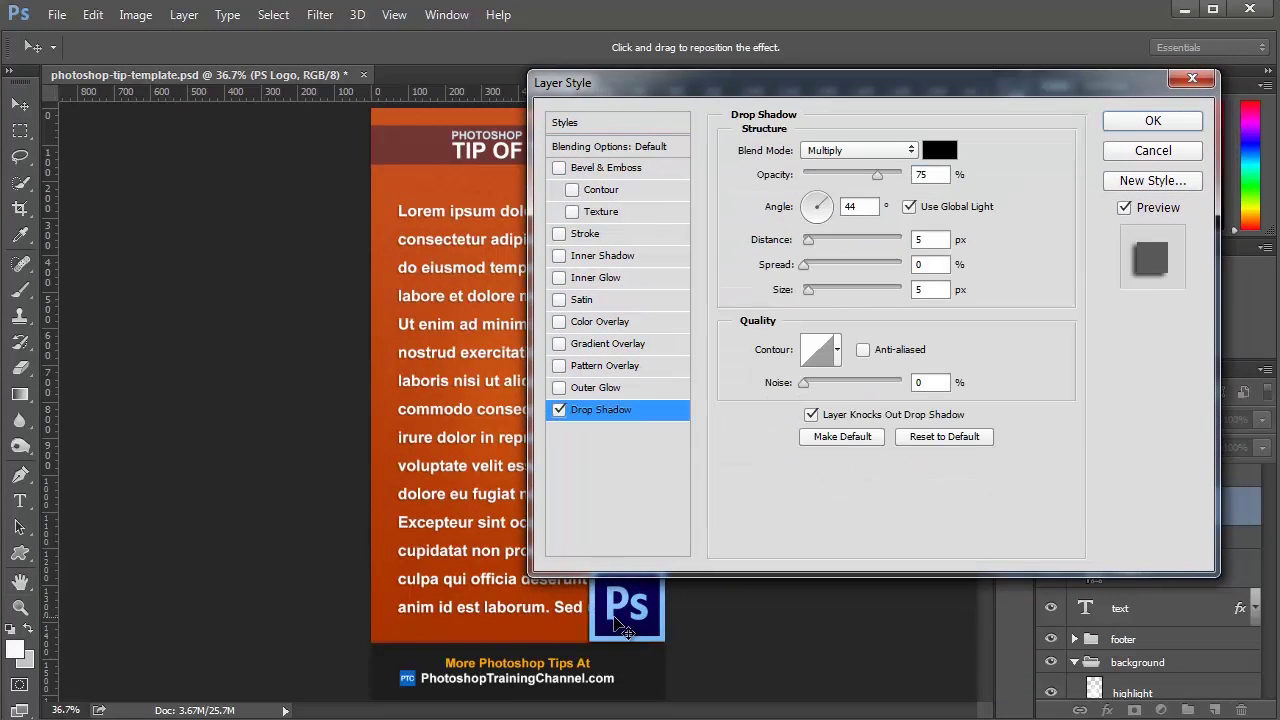
{"action": "left_click_drag", "start_coordinate": [625, 630], "coordinate": [606, 629]}
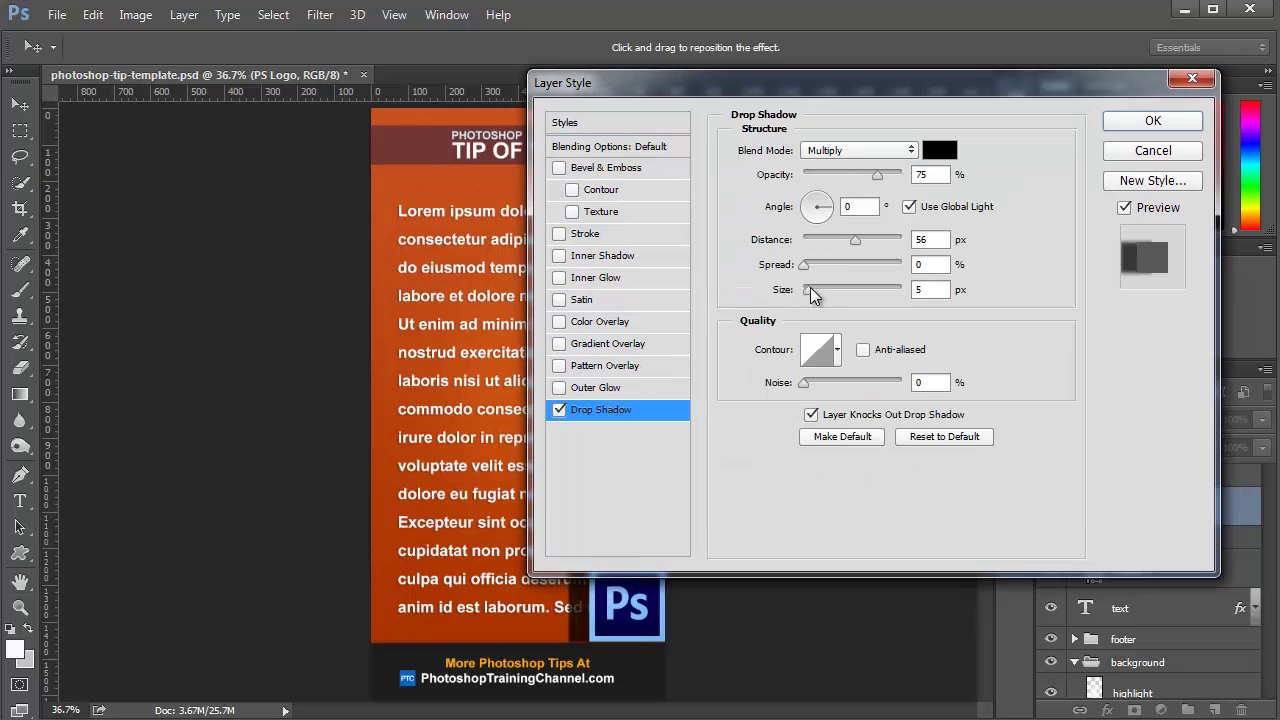
{"action": "left_click_drag", "start_coordinate": [810, 289], "coordinate": [822, 290]}
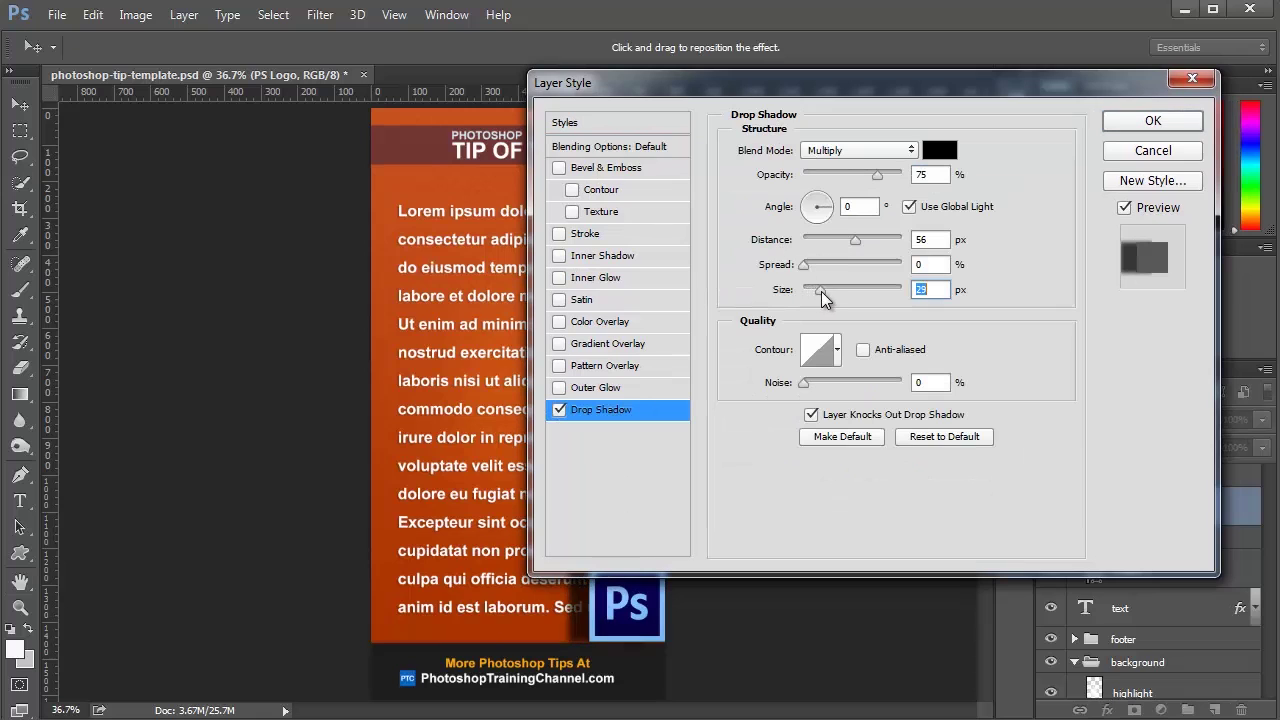
{"action": "left_click", "coordinate": [1152, 121]}
- Lower the PS Logo layer's opacity to 78% and update the orange background layer comp with the current design
{"action": "left_click", "coordinate": [1256, 507]}
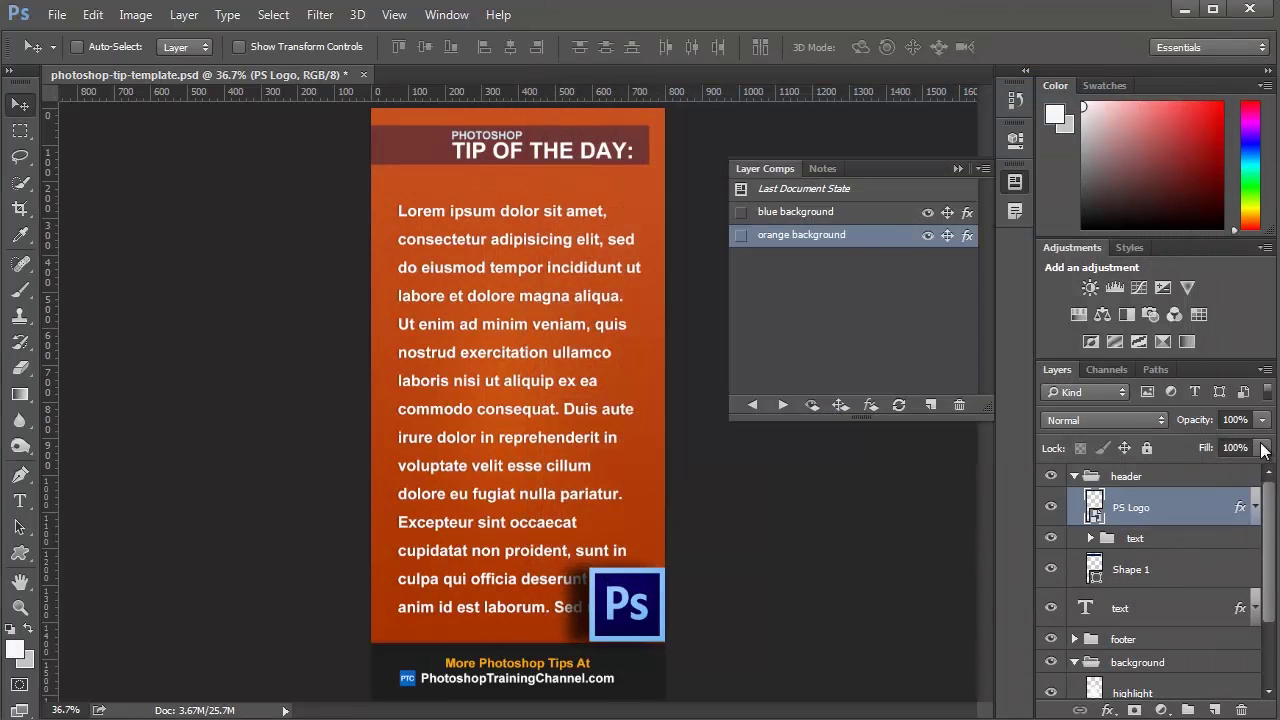
{"action": "left_click", "coordinate": [1262, 420]}
{"action": "mouse_move", "coordinate": [1261, 440]}
{"action": "left_mouse_down"}
{"action": "mouse_move", "coordinate": [1231, 442]}
{"action": "mouse_move", "coordinate": [1243, 450]}
{"action": "left_mouse_up"}
{"action": "left_click", "coordinate": [1207, 520]}
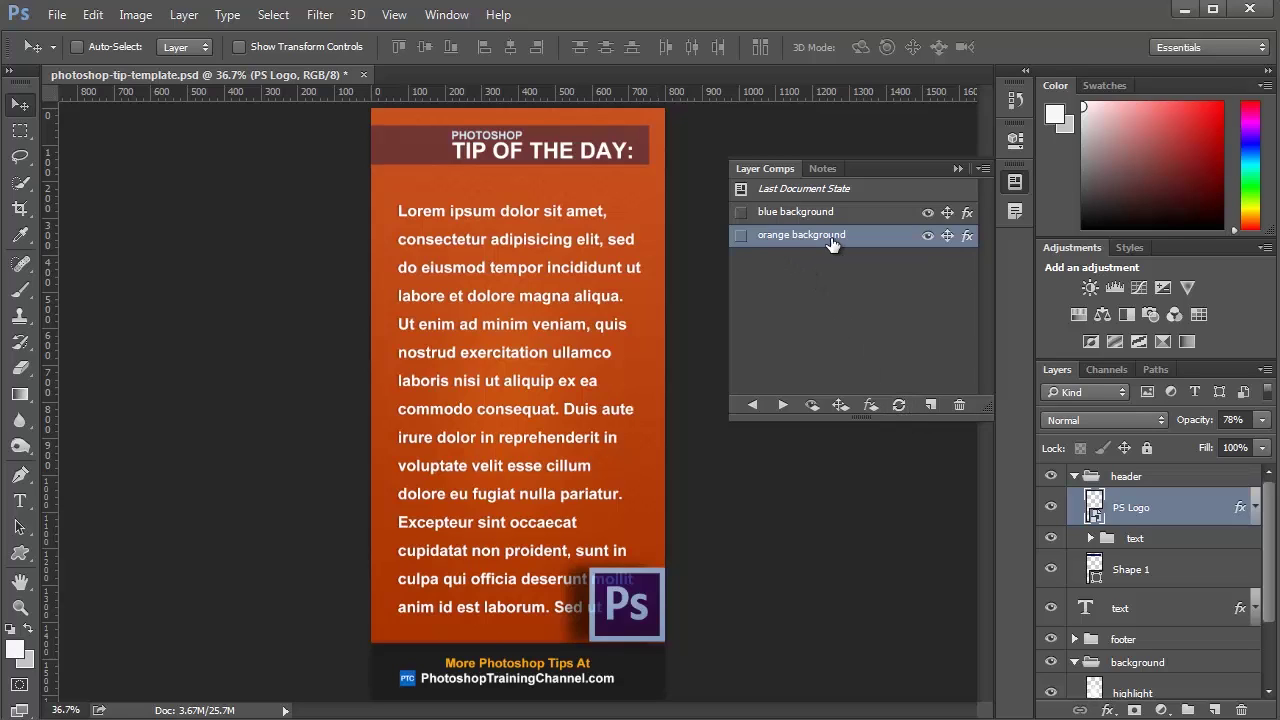
{"action": "left_click", "coordinate": [898, 405]}
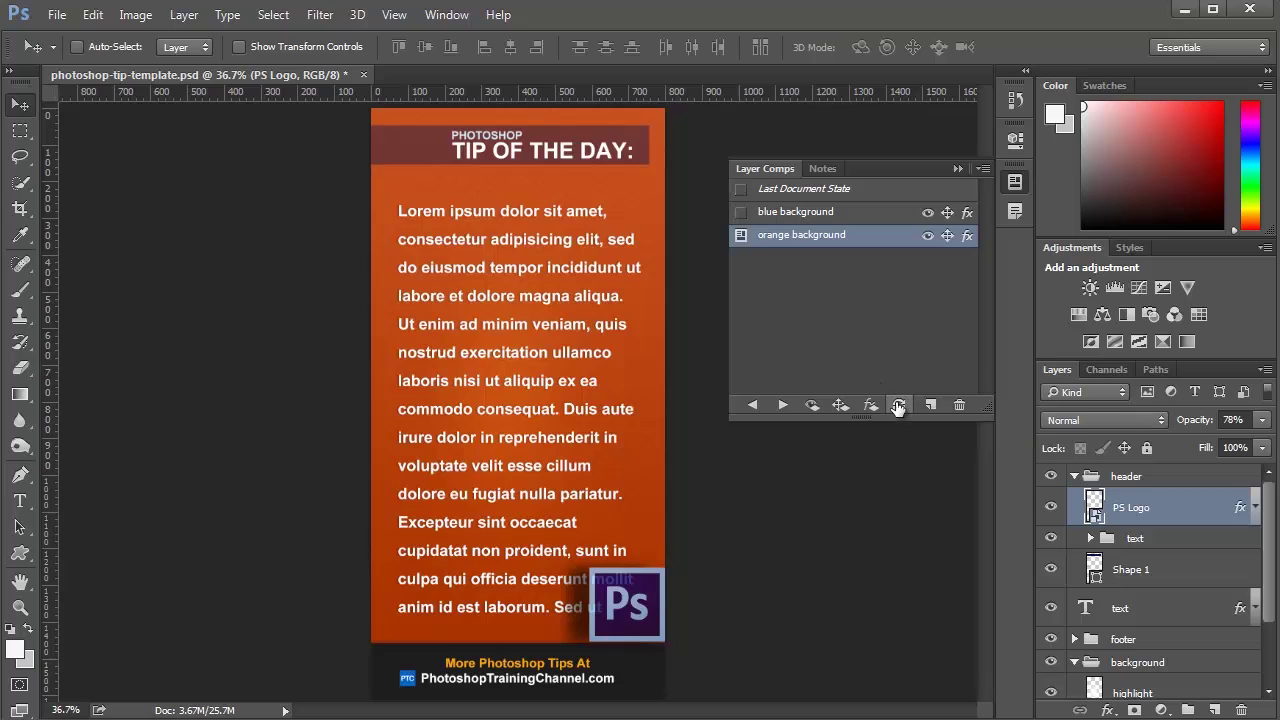
- Alternate between the two layer comps to check the updated logo, finishing with orange background applied
{"action": "left_click", "coordinate": [760, 215]}
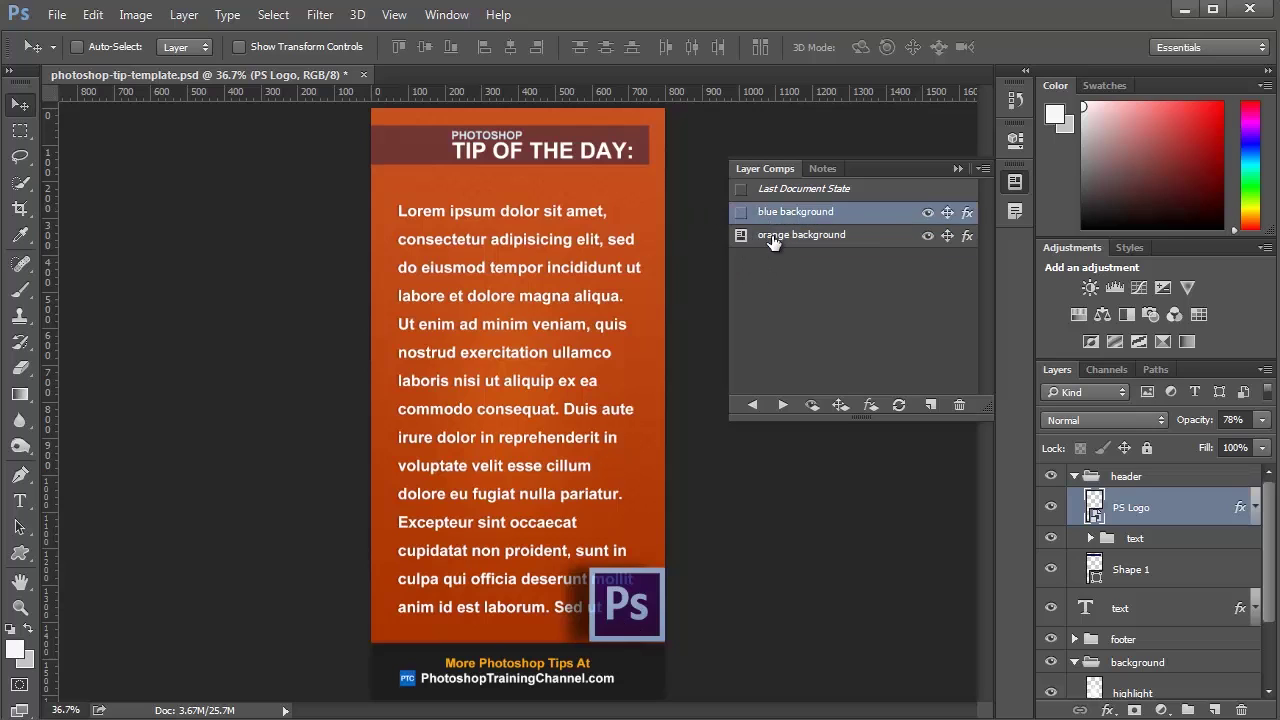
{"action": "left_click", "coordinate": [741, 212]}
{"action": "left_click", "coordinate": [741, 235]}
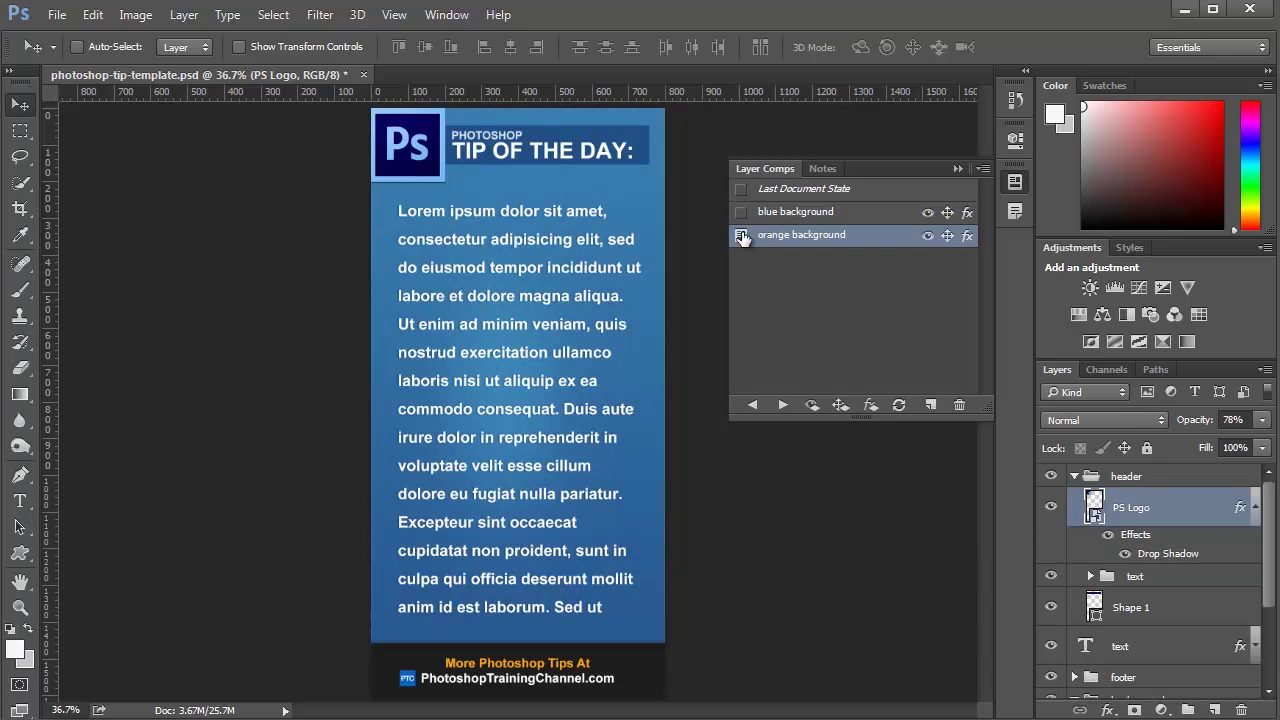
{"action": "left_click", "coordinate": [741, 212]}
{"action": "left_click", "coordinate": [741, 236]}
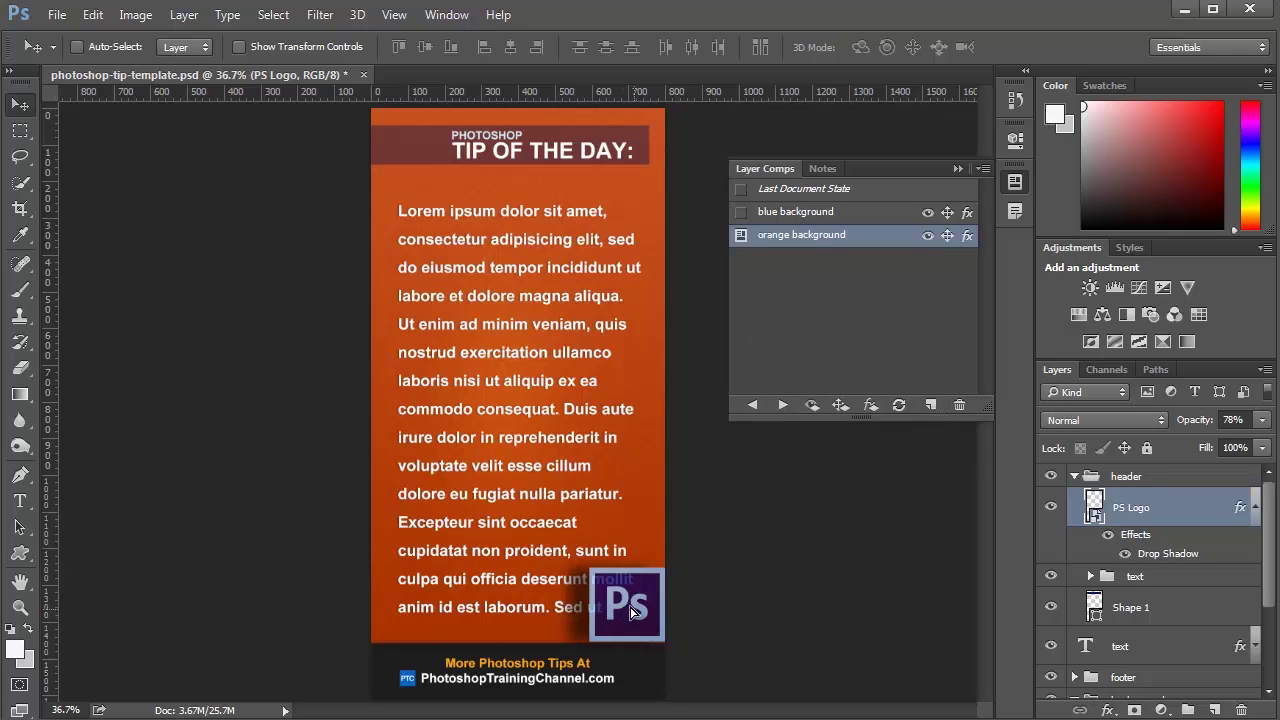
- Move the PS Logo to the left edge just below the header bar and set its opacity to 100%
{"action": "left_click_drag", "start_coordinate": [640, 620], "coordinate": [393, 197]}
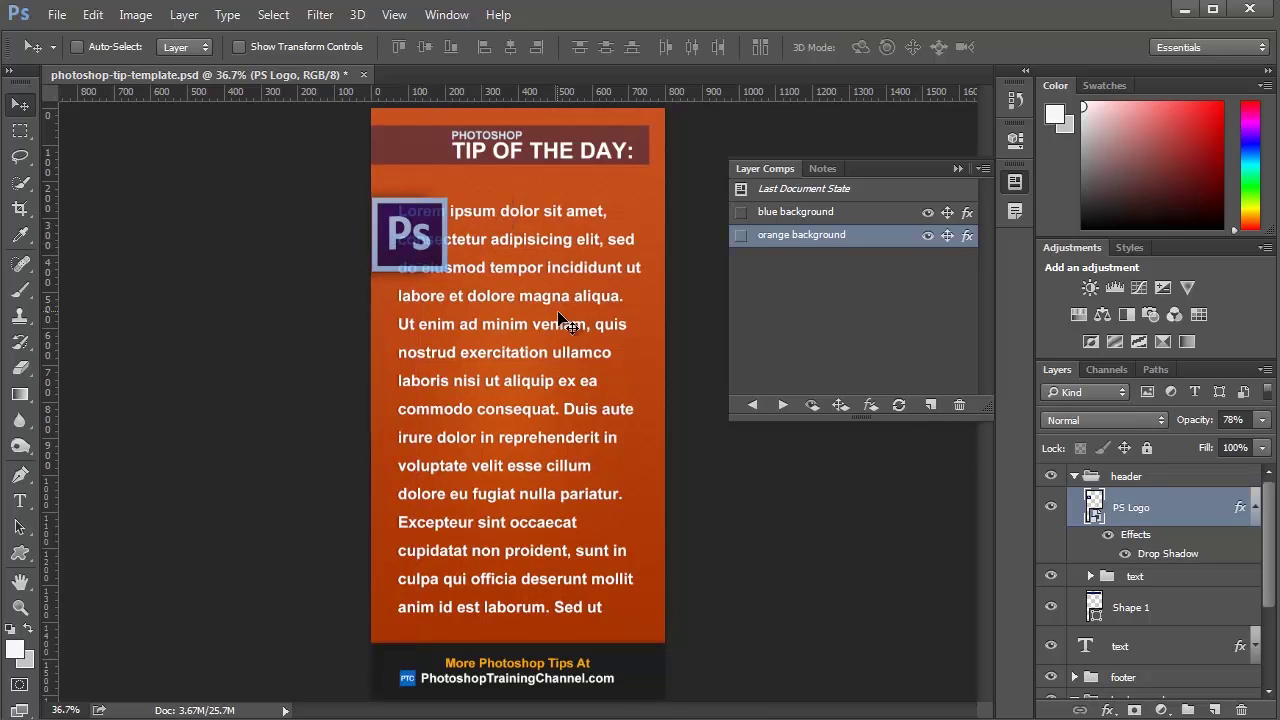
{"action": "left_click", "coordinate": [1262, 420]}
{"action": "left_click_drag", "start_coordinate": [1241, 447], "coordinate": [1276, 449]}
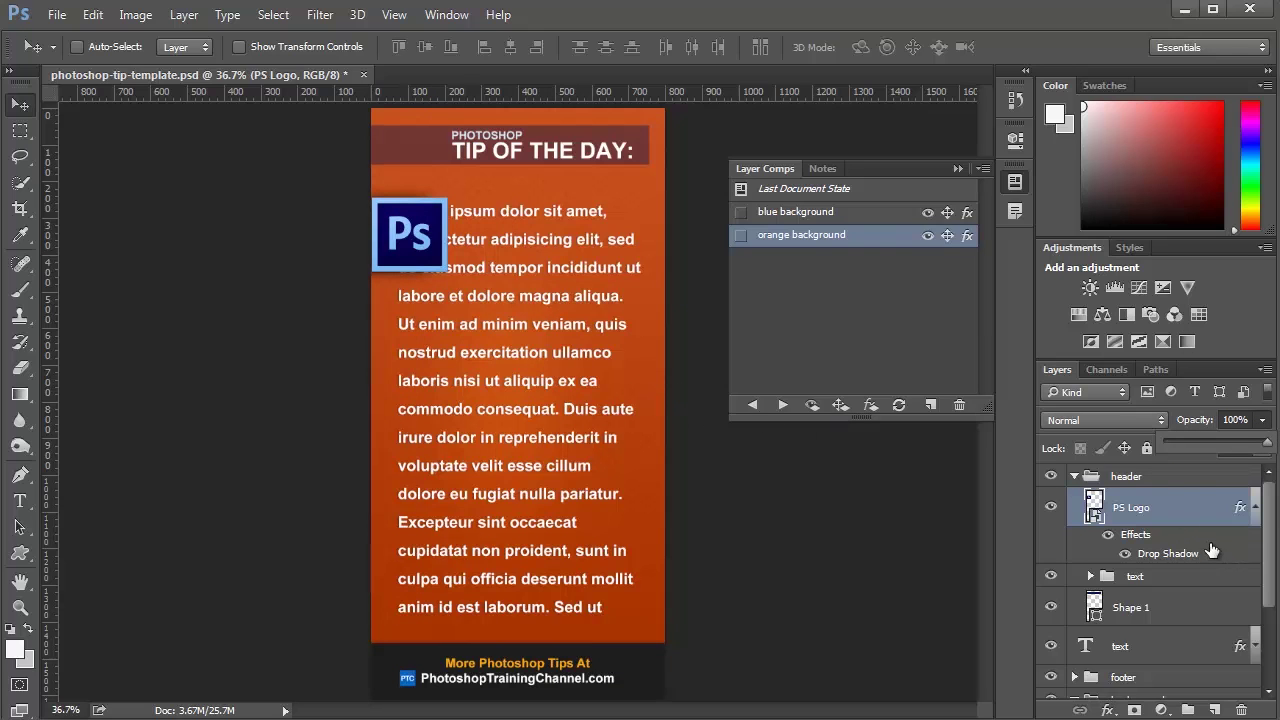
- Cast the PS Logo's drop shadow down and to the right, with an angle of 145° and a distance of 137 px
{"action": "double_click", "coordinate": [1182, 556]}
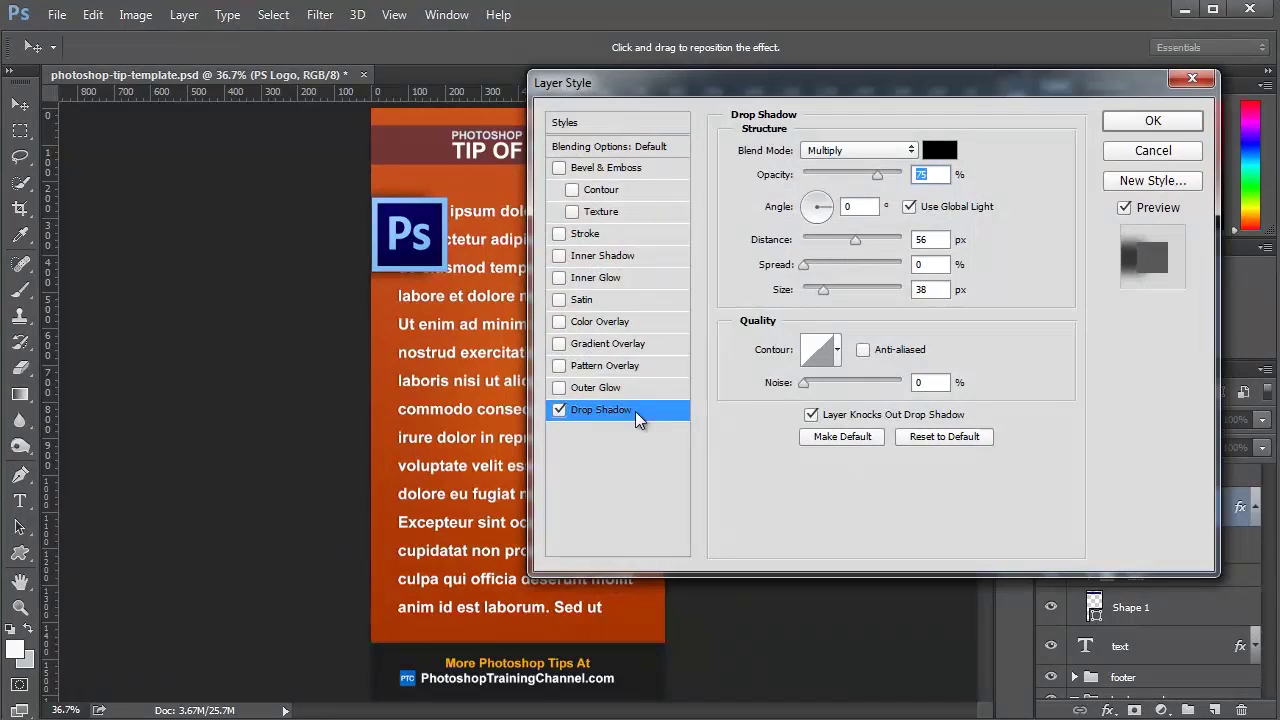
{"action": "left_click_drag", "start_coordinate": [427, 268], "coordinate": [495, 300]}
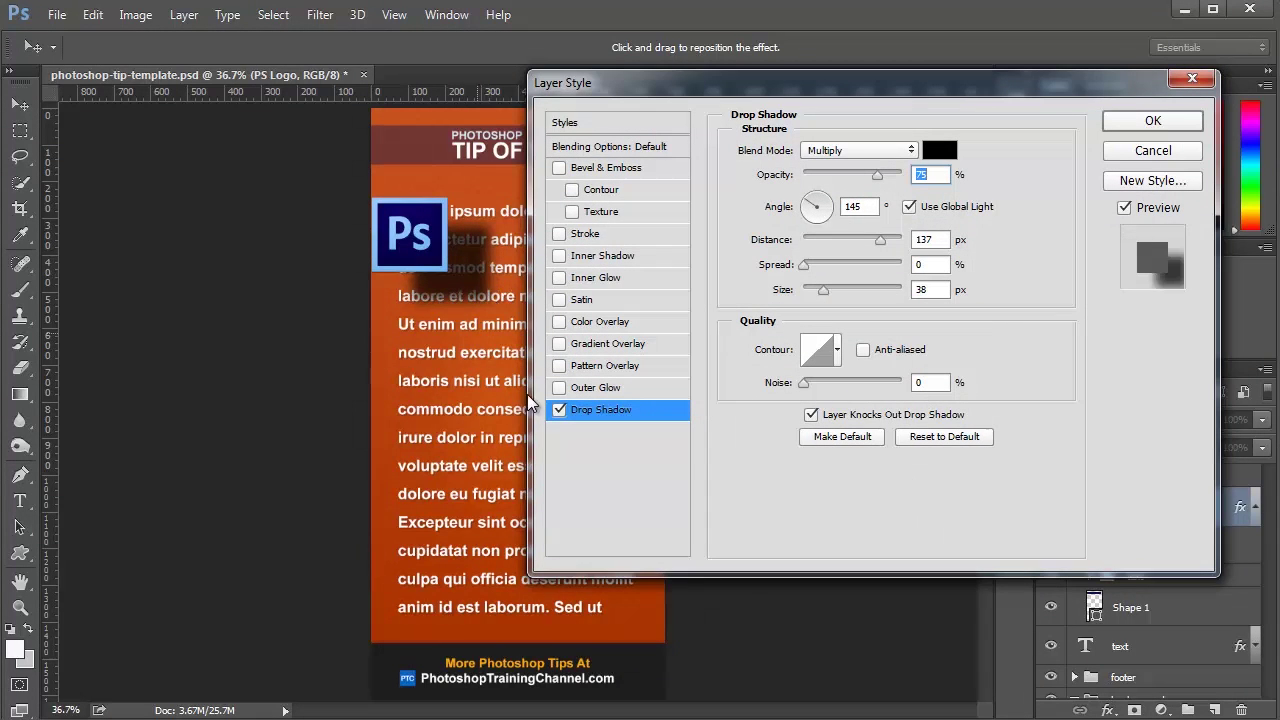
{"action": "left_click", "coordinate": [1140, 123]}
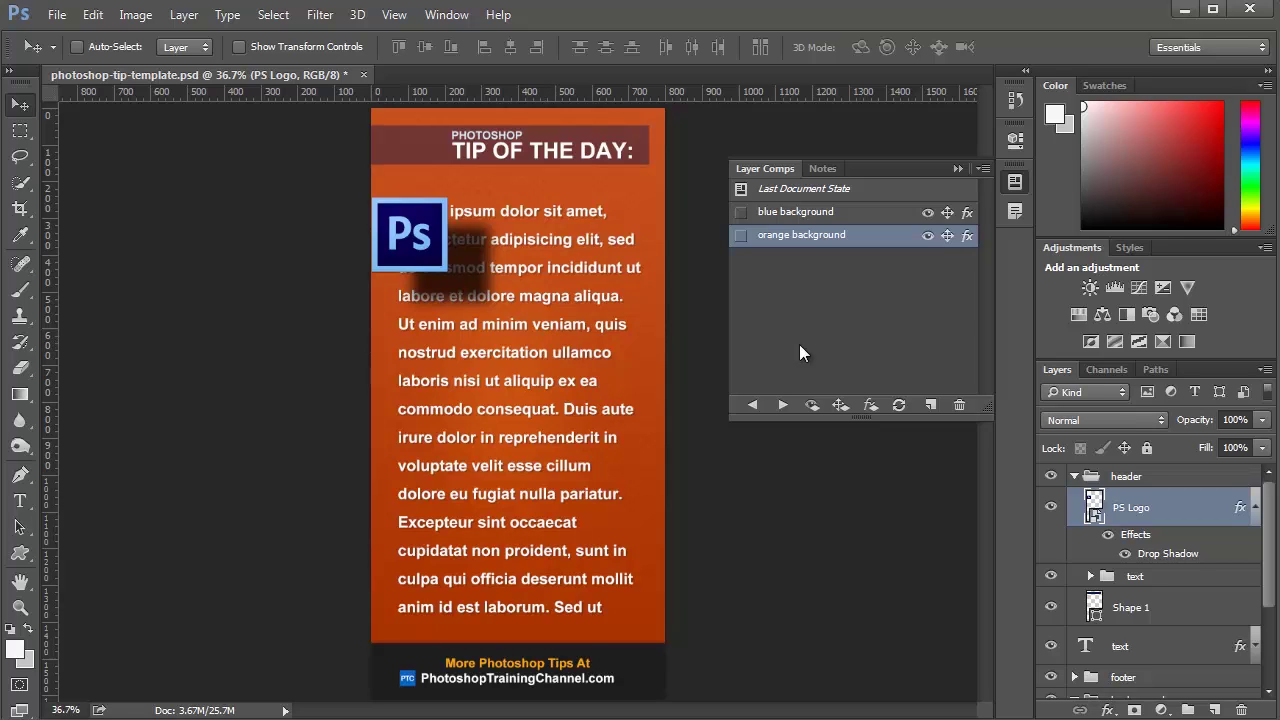
- Update only the layer positions stored in the orange background comp and reapply that comp
{"action": "left_click", "coordinate": [840, 407]}
{"action": "left_click", "coordinate": [840, 406]}
{"action": "left_click", "coordinate": [740, 237]}
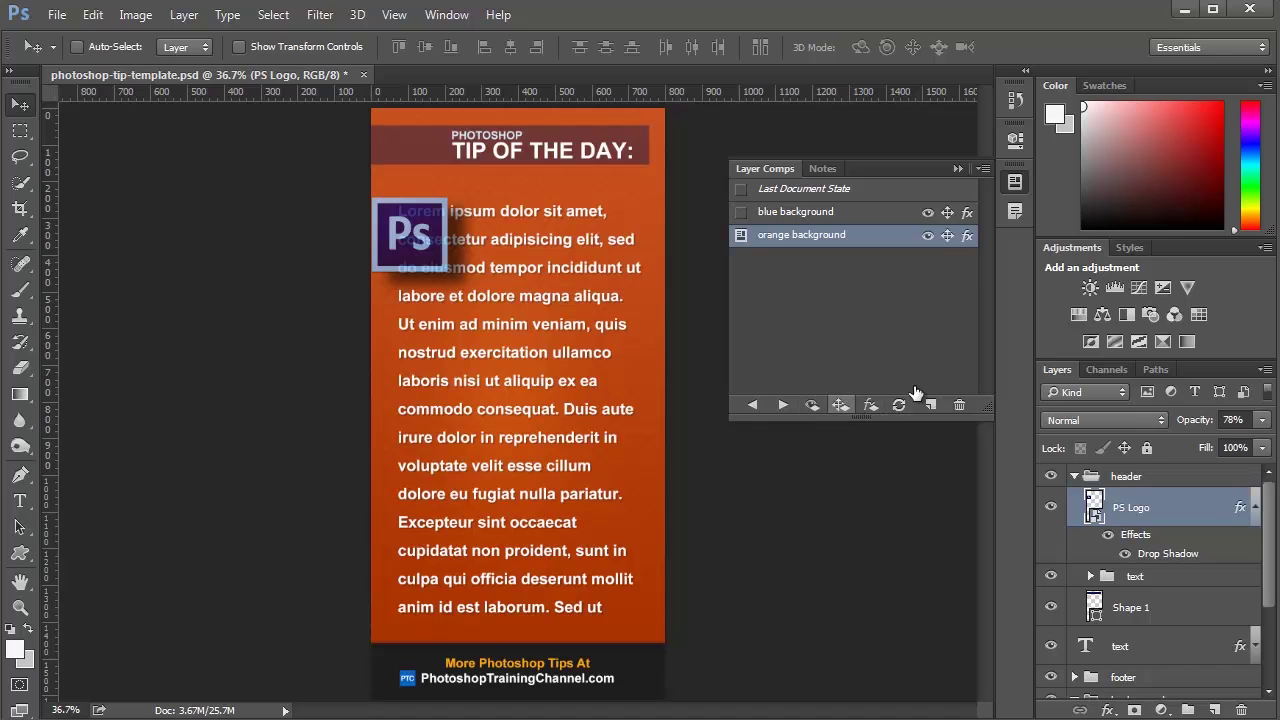
{"action": "left_click", "coordinate": [981, 168]}
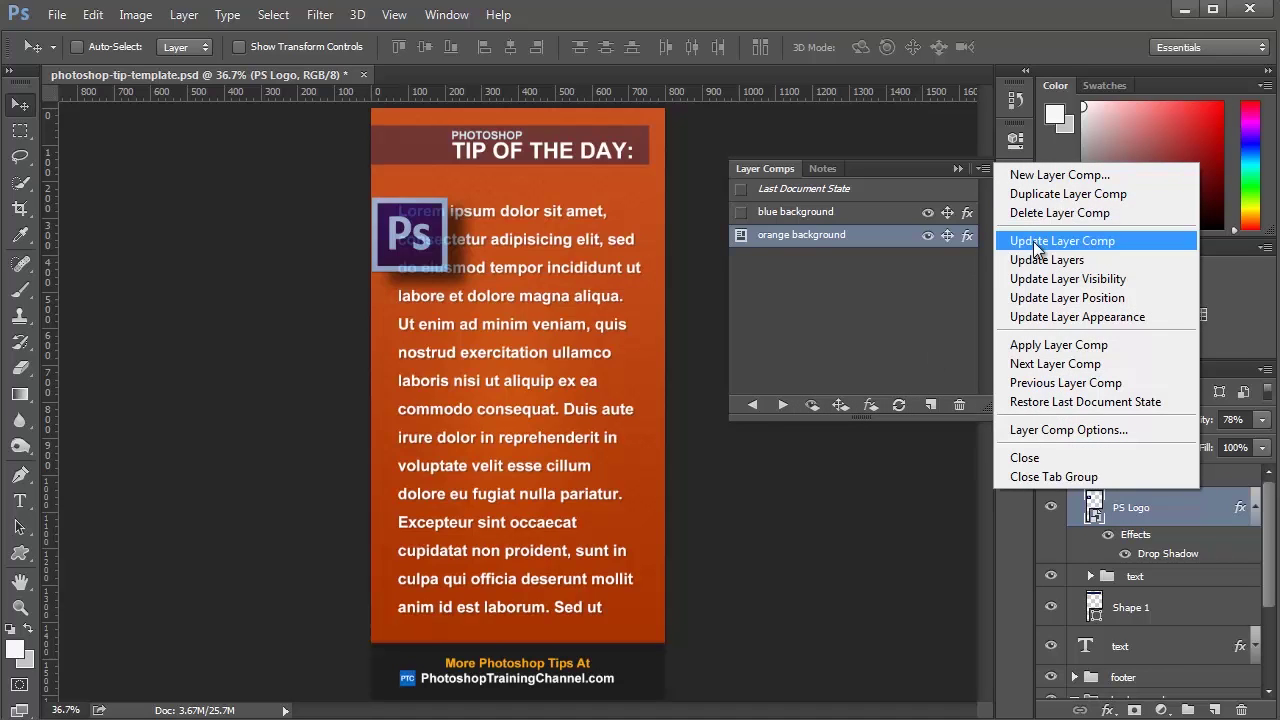
{"action": "left_click", "coordinate": [842, 340]}
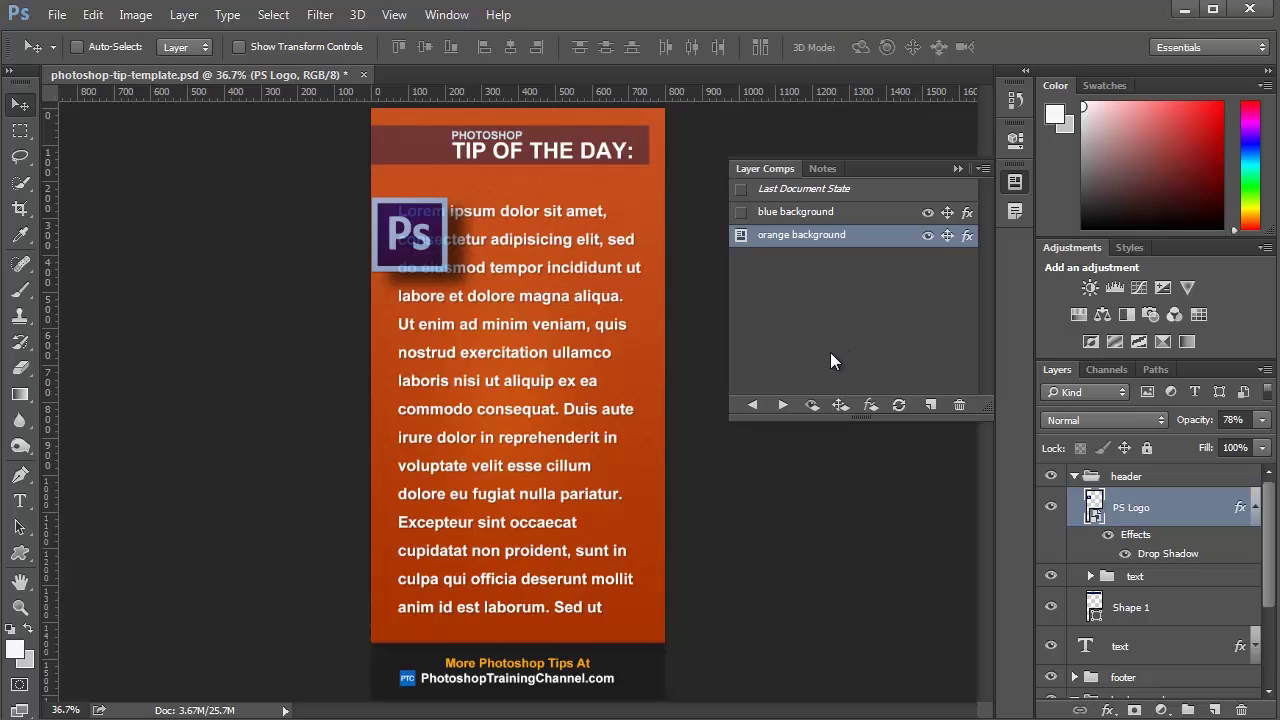
- Select the logo layer in the footer group and open its linked smart object's contents for editing
{"action": "left_click", "coordinate": [1160, 608]}
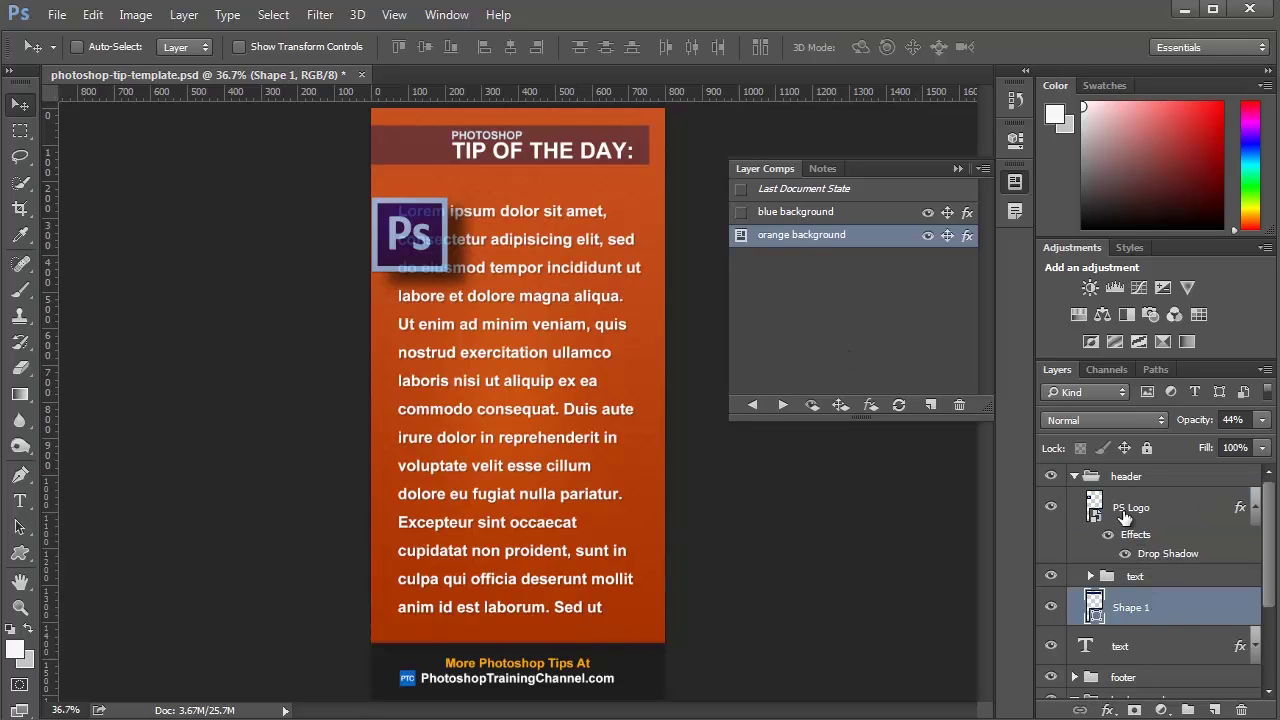
{"action": "left_click", "coordinate": [1074, 677]}
{"action": "scroll", "coordinate": [1101, 593], "scroll_direction": "down", "scroll_amount": 1}
{"action": "scroll", "coordinate": [1103, 596], "scroll_direction": "down", "scroll_amount": 1}
{"action": "left_click", "coordinate": [1155, 634]}
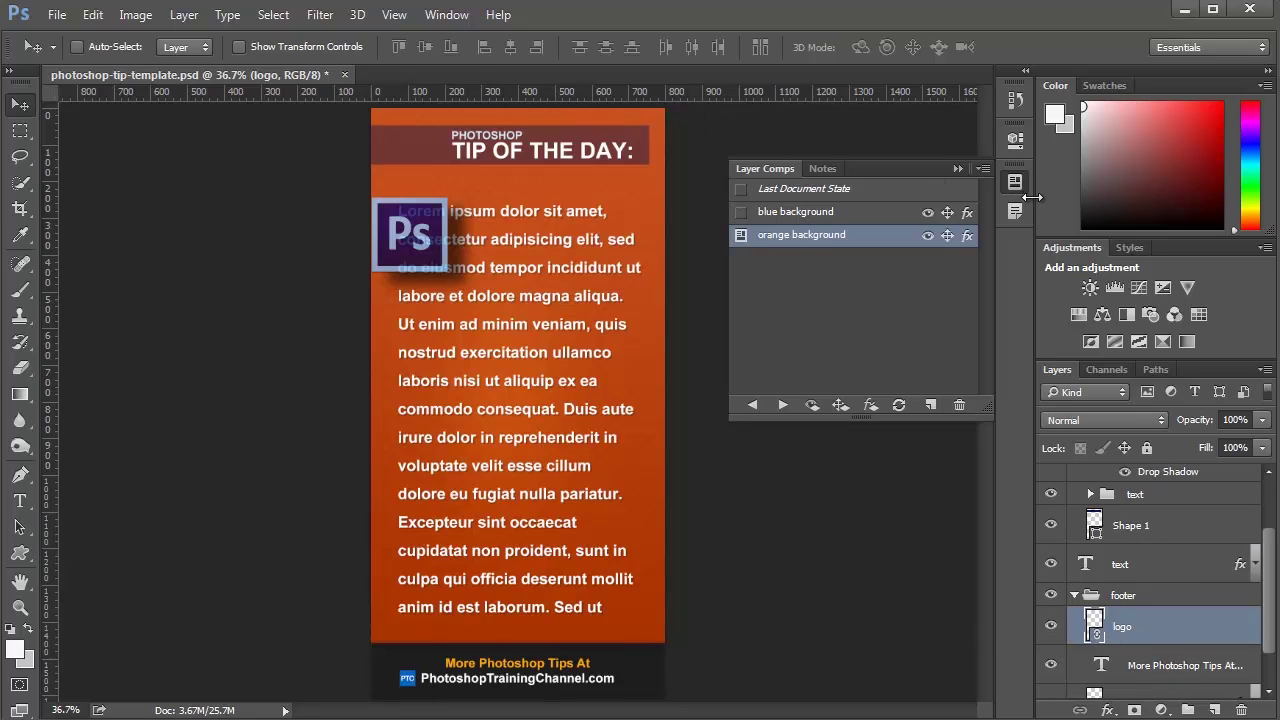
{"action": "left_click", "coordinate": [1015, 145]}
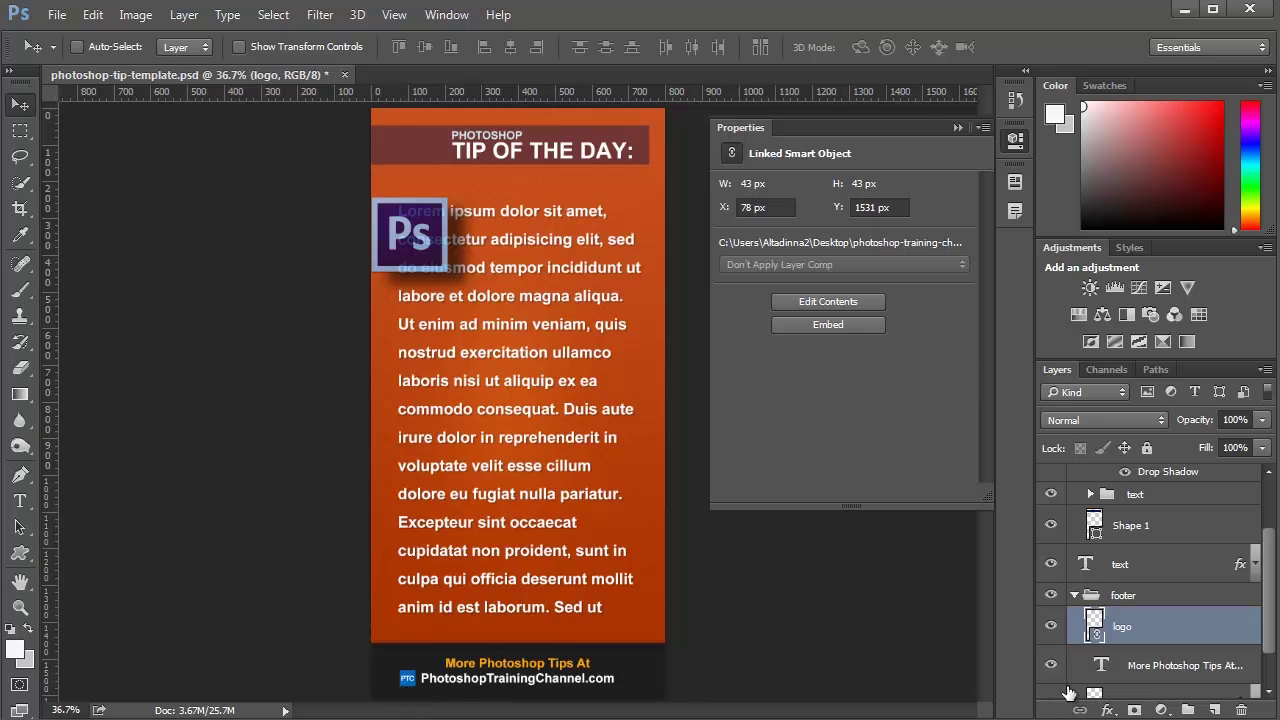
{"action": "left_click", "coordinate": [846, 301]}
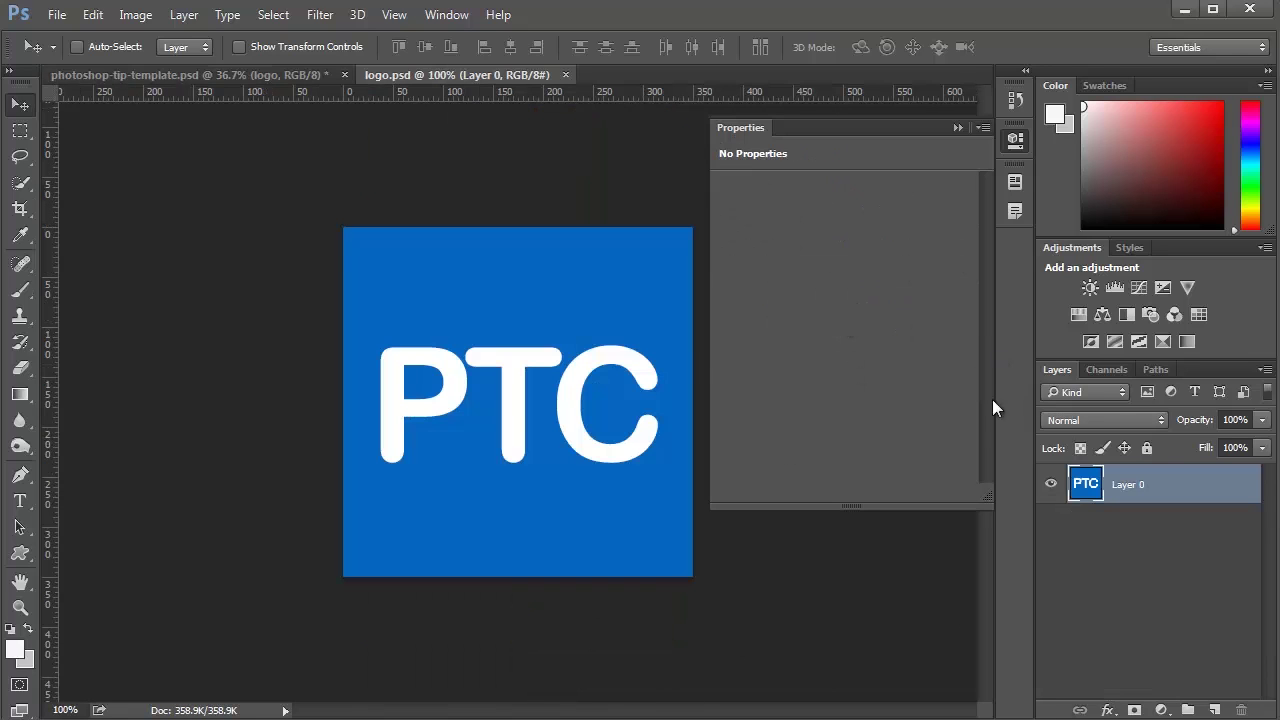
- Add a Hue/Saturation adjustment layer above Layer 0 and set its hue to +158 to turn the logo red
{"action": "left_click", "coordinate": [1161, 710]}
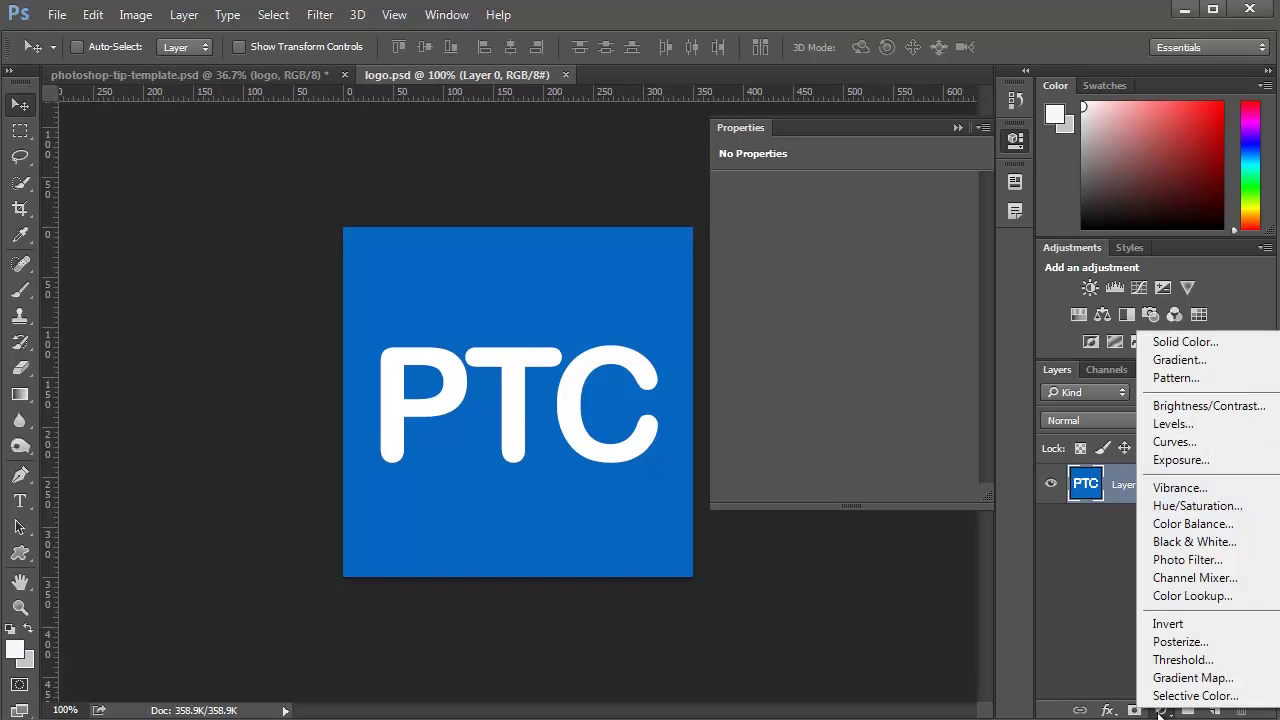
{"action": "left_click", "coordinate": [1207, 510]}
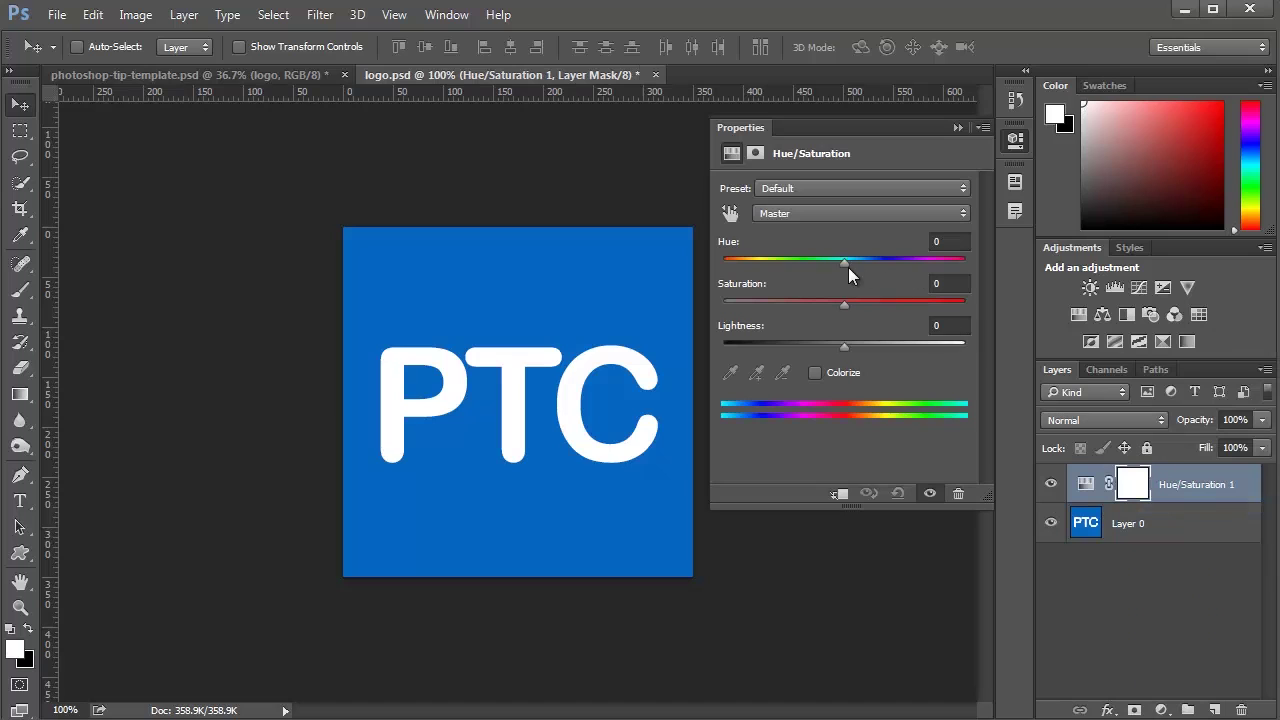
{"action": "left_click_drag", "start_coordinate": [848, 267], "coordinate": [954, 273]}
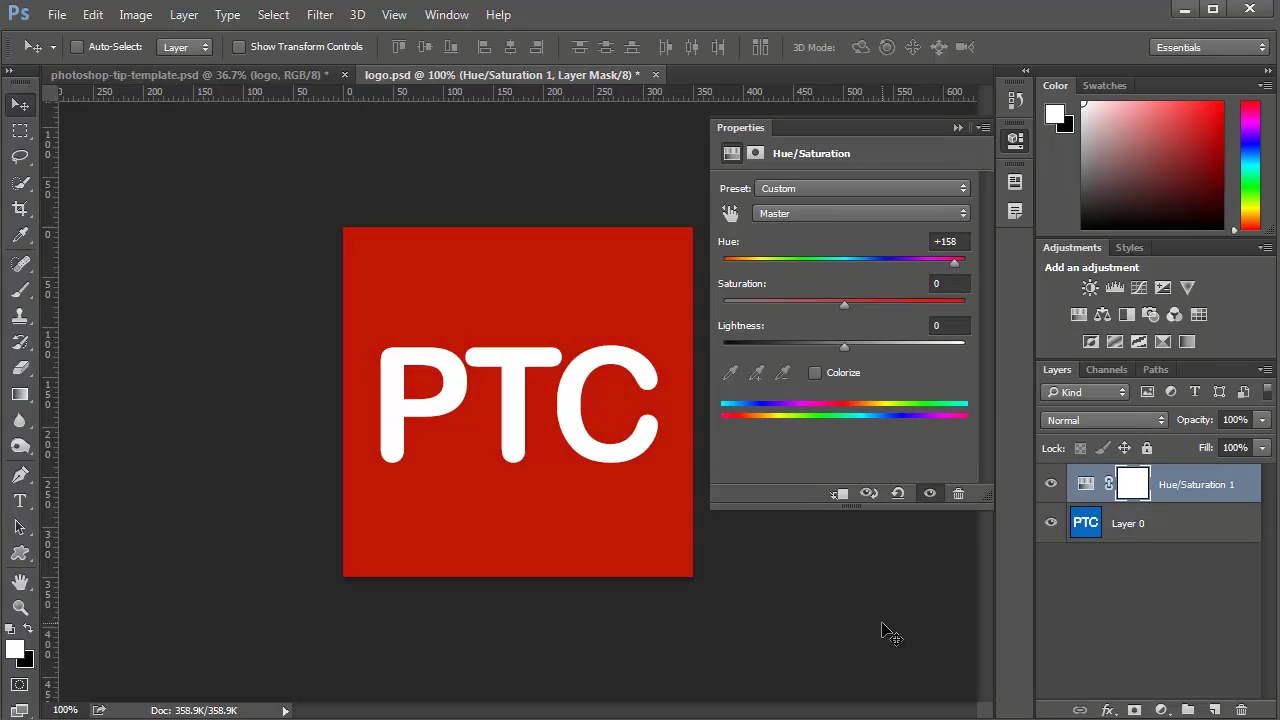
{"action": "left_click", "coordinate": [1012, 145]}
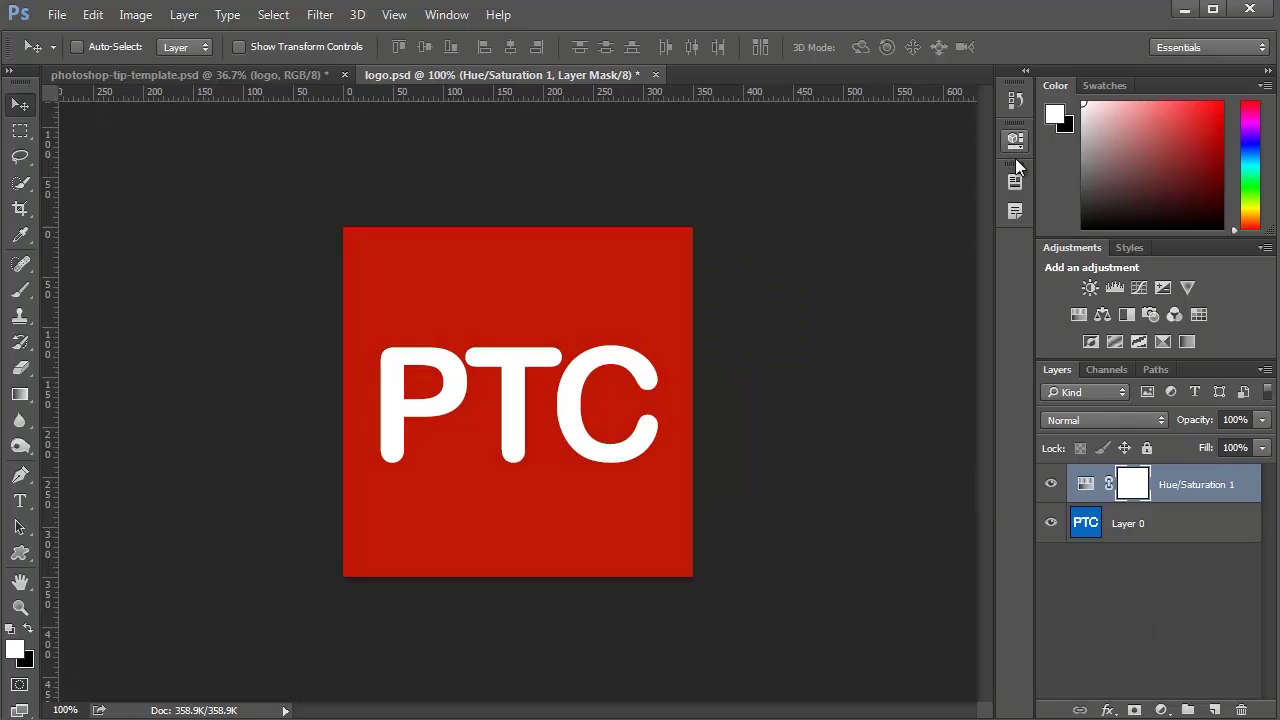
- Store the red version as a layer comp named "red logo" that records visibility, position and appearance
{"action": "left_click", "coordinate": [1015, 183]}
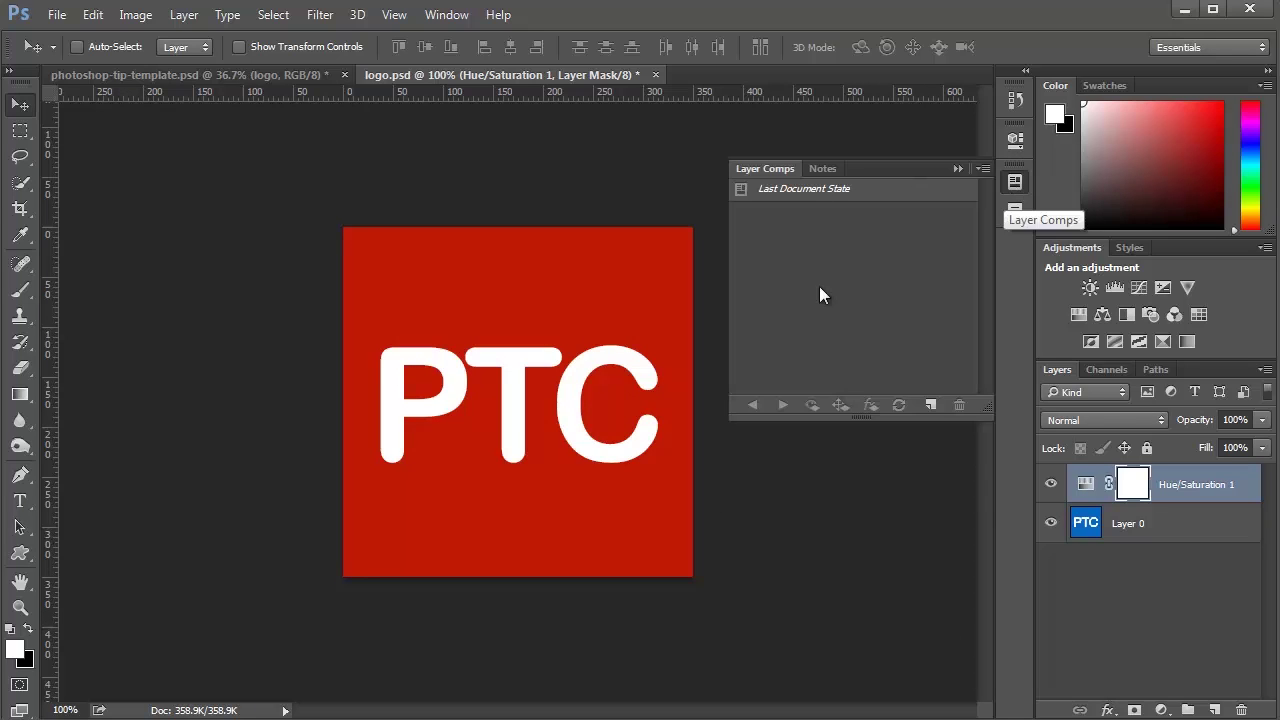
{"action": "left_click", "coordinate": [930, 406]}
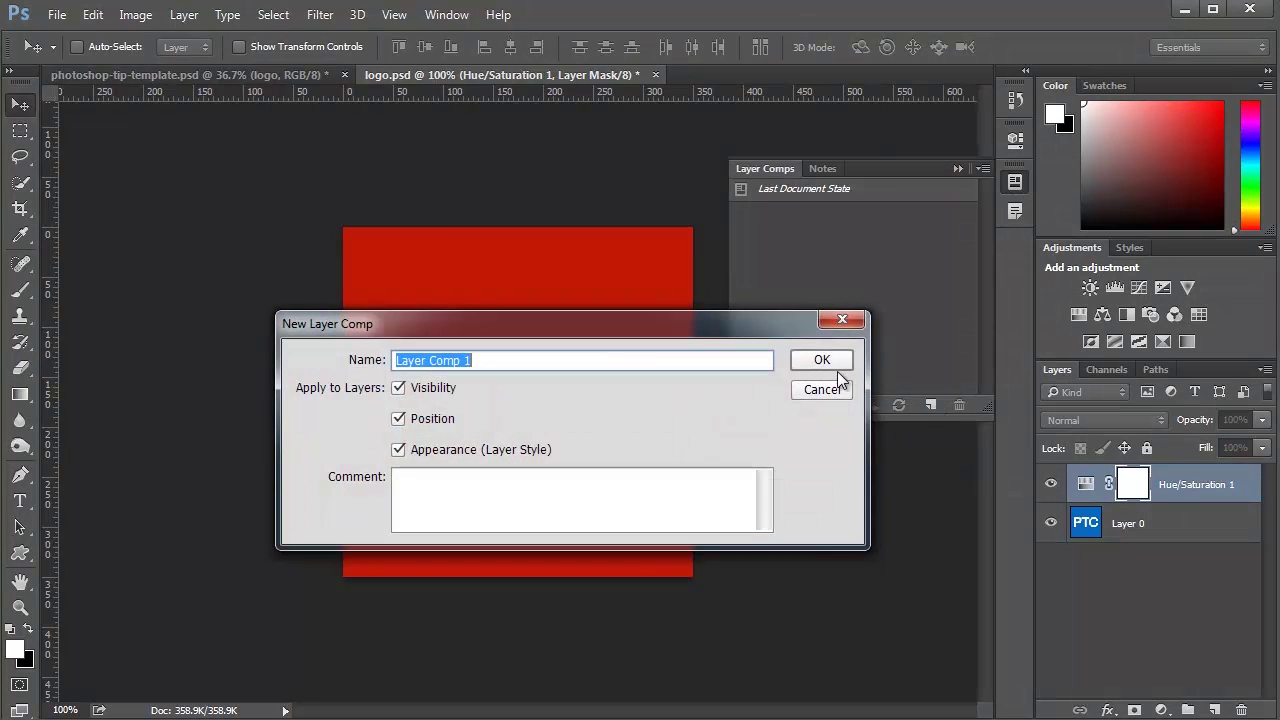
{"action": "type", "text": "red logo"}
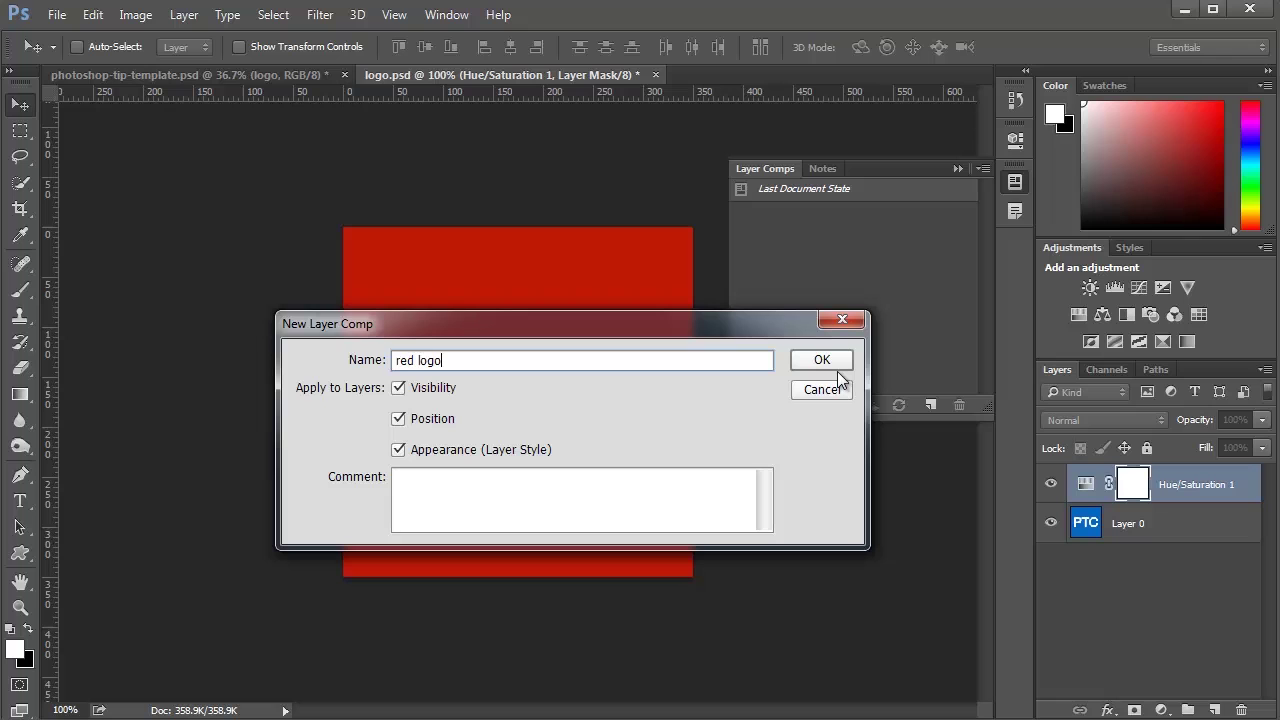
{"action": "left_click", "coordinate": [821, 359]}
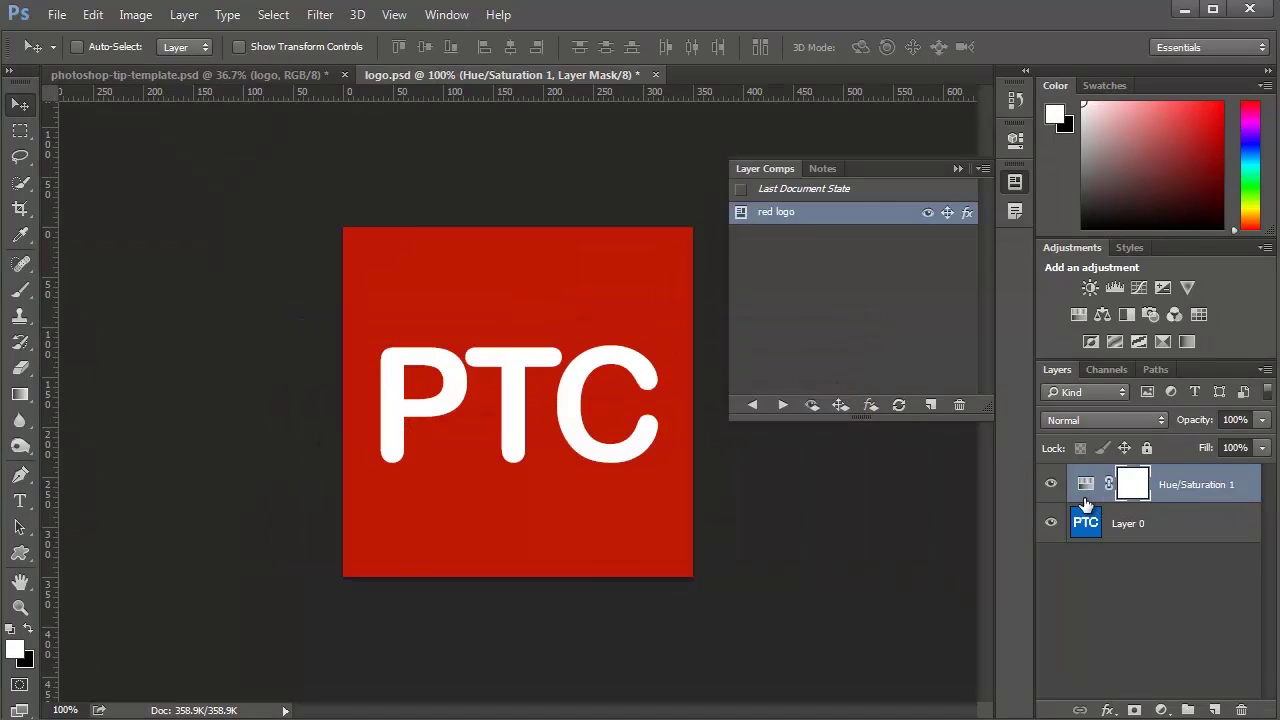
- Hide the Hue/Saturation 1 layer and store the original color as a layer comp named "blue logo"
{"action": "left_click", "coordinate": [1051, 486]}
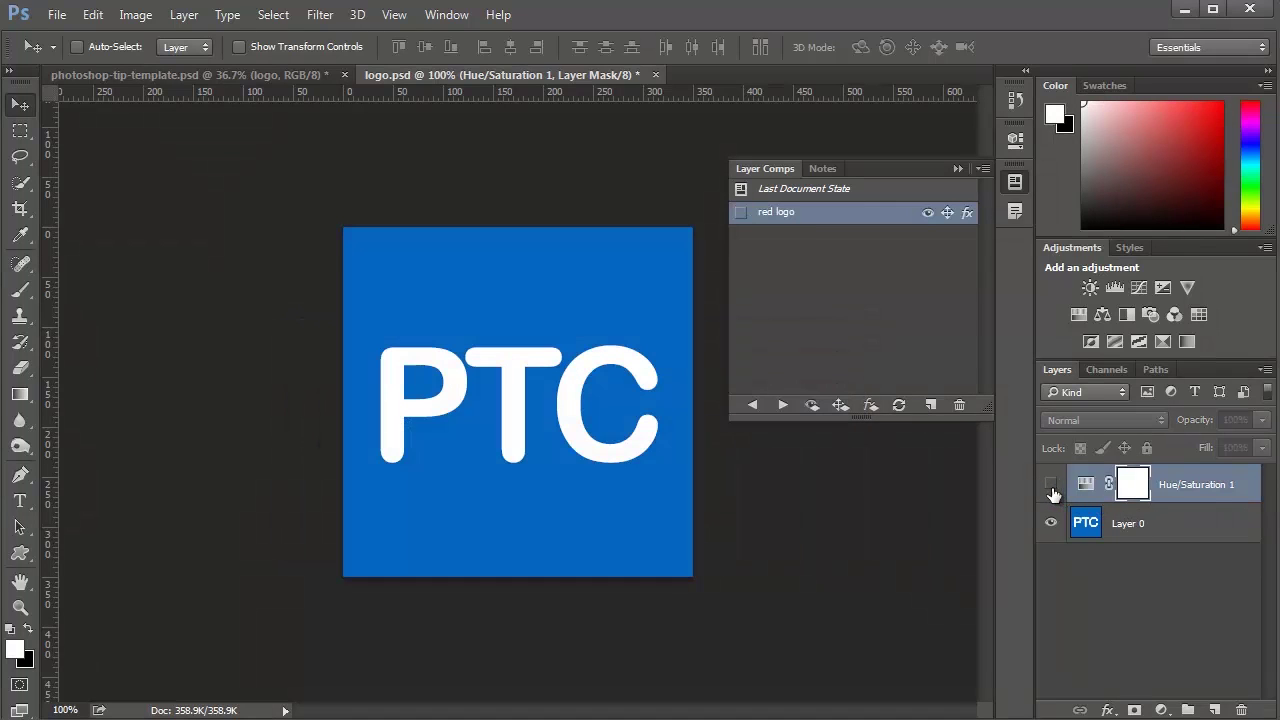
{"action": "left_click", "coordinate": [930, 406]}
{"action": "type", "text": "blue logo"}
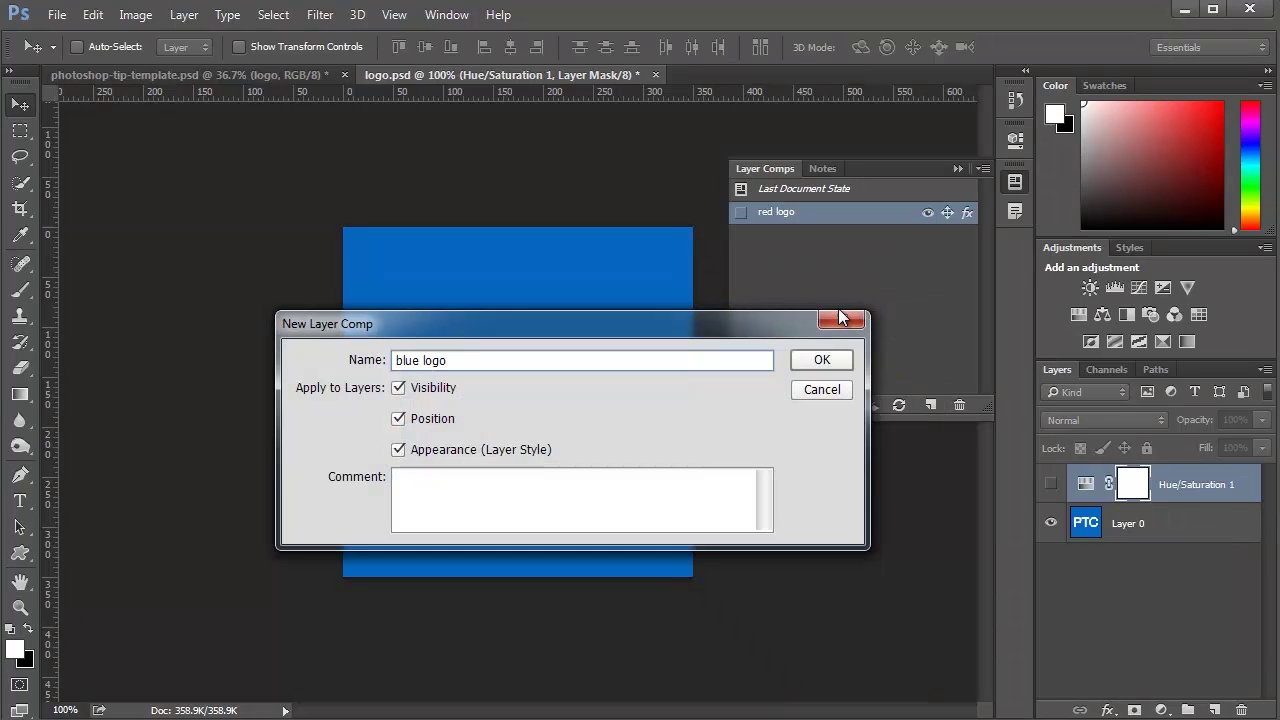
{"action": "left_click", "coordinate": [845, 366]}
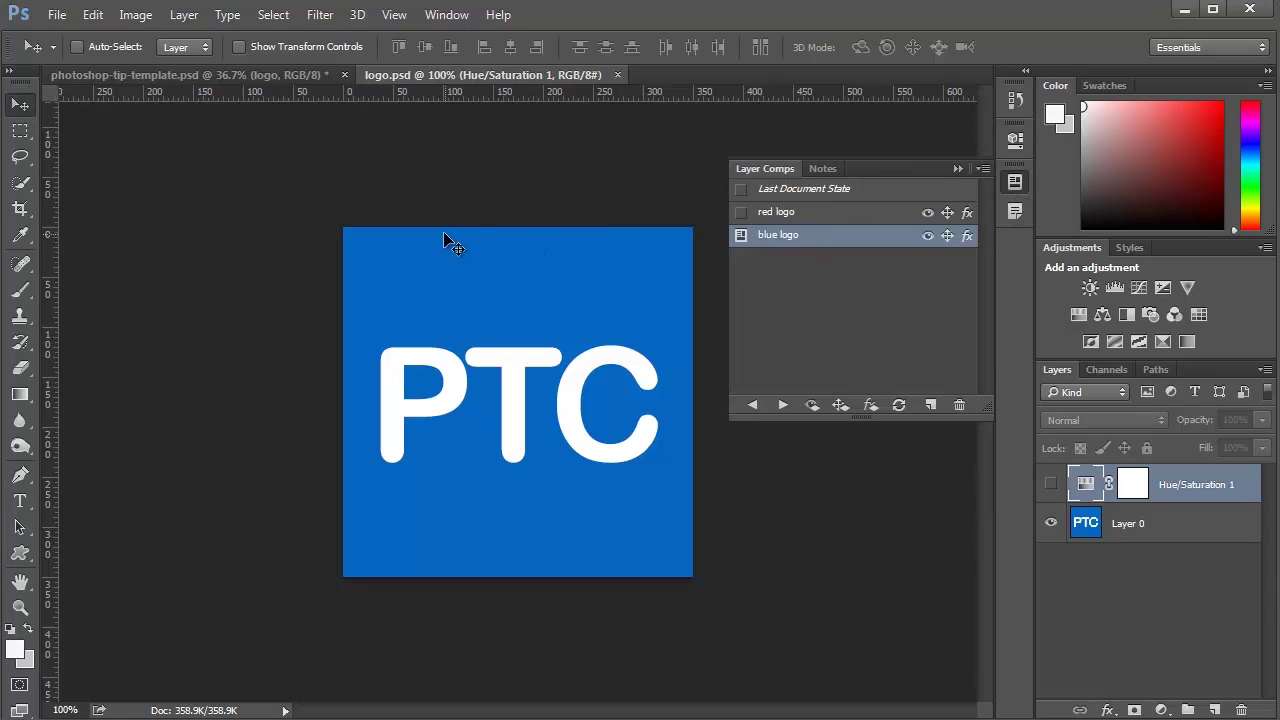
- Return to photoshop-tip-template.psd and try the "red logo" comp on the linked footer logo, and set it to "blue logo"
{"action": "left_click", "coordinate": [261, 75]}
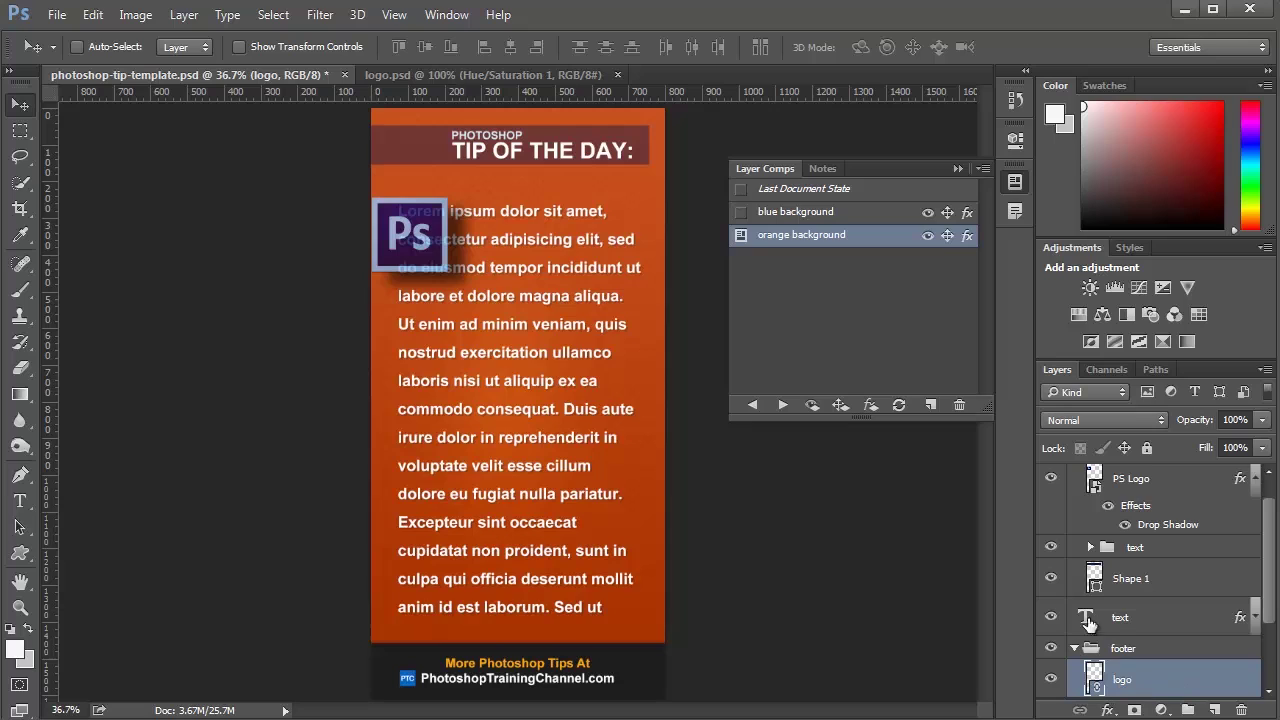
{"action": "left_click", "coordinate": [1014, 141]}
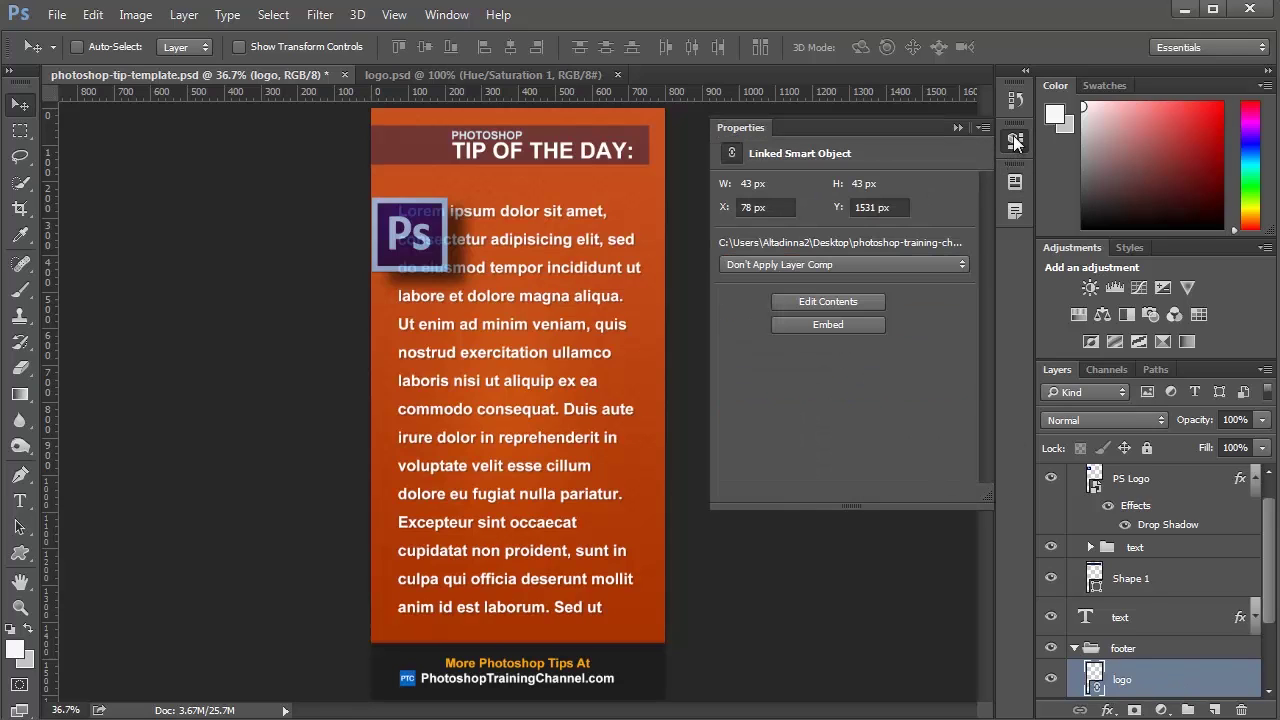
{"action": "left_click", "coordinate": [740, 264]}
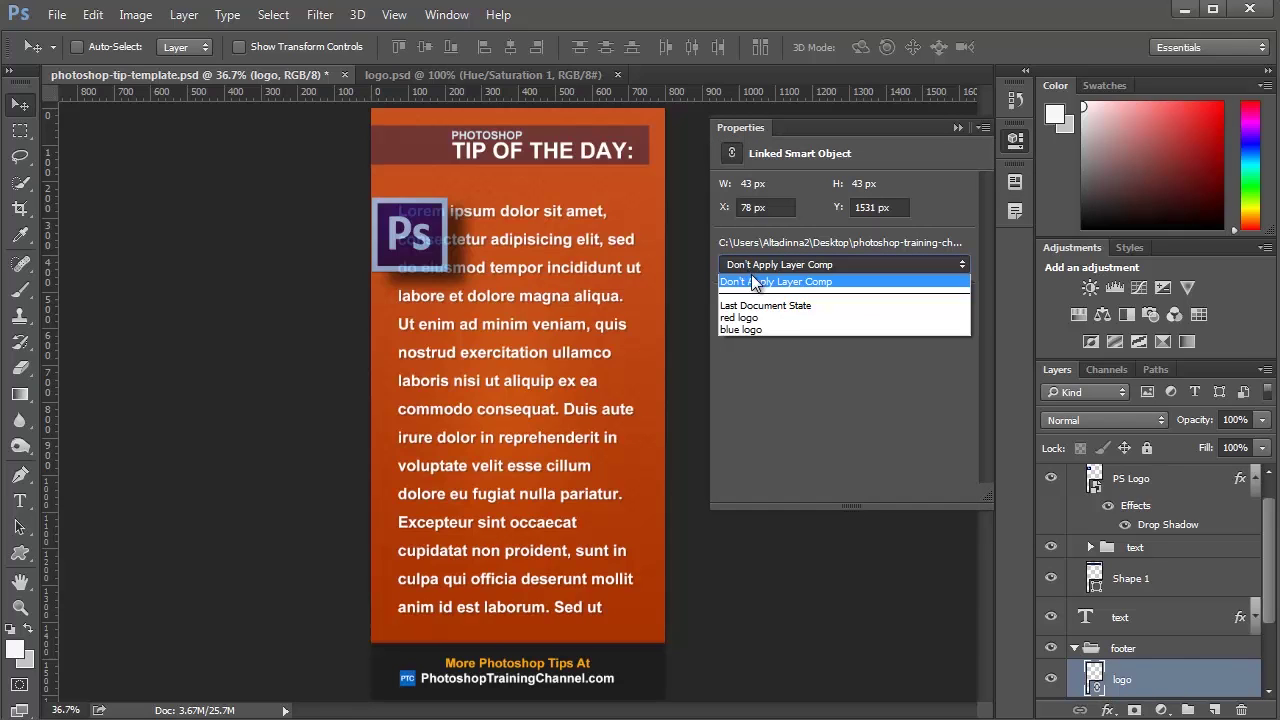
{"action": "left_click", "coordinate": [771, 319]}
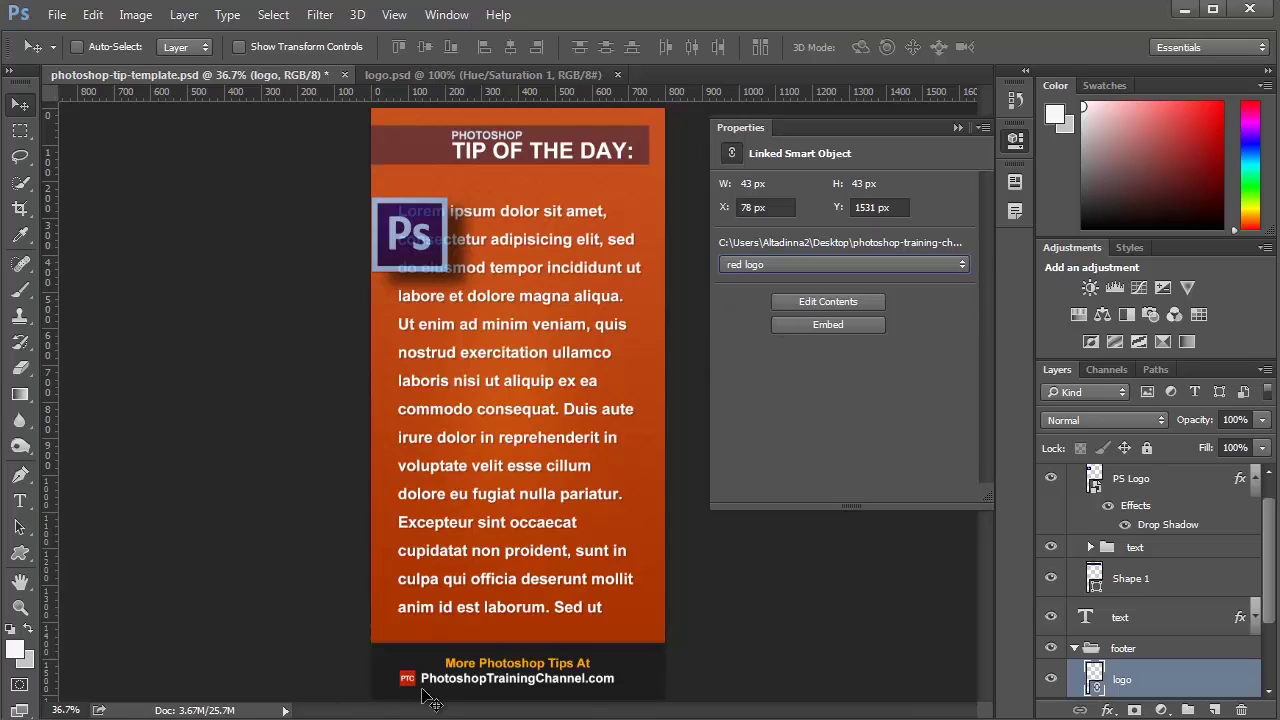
{"action": "left_click", "coordinate": [778, 264]}
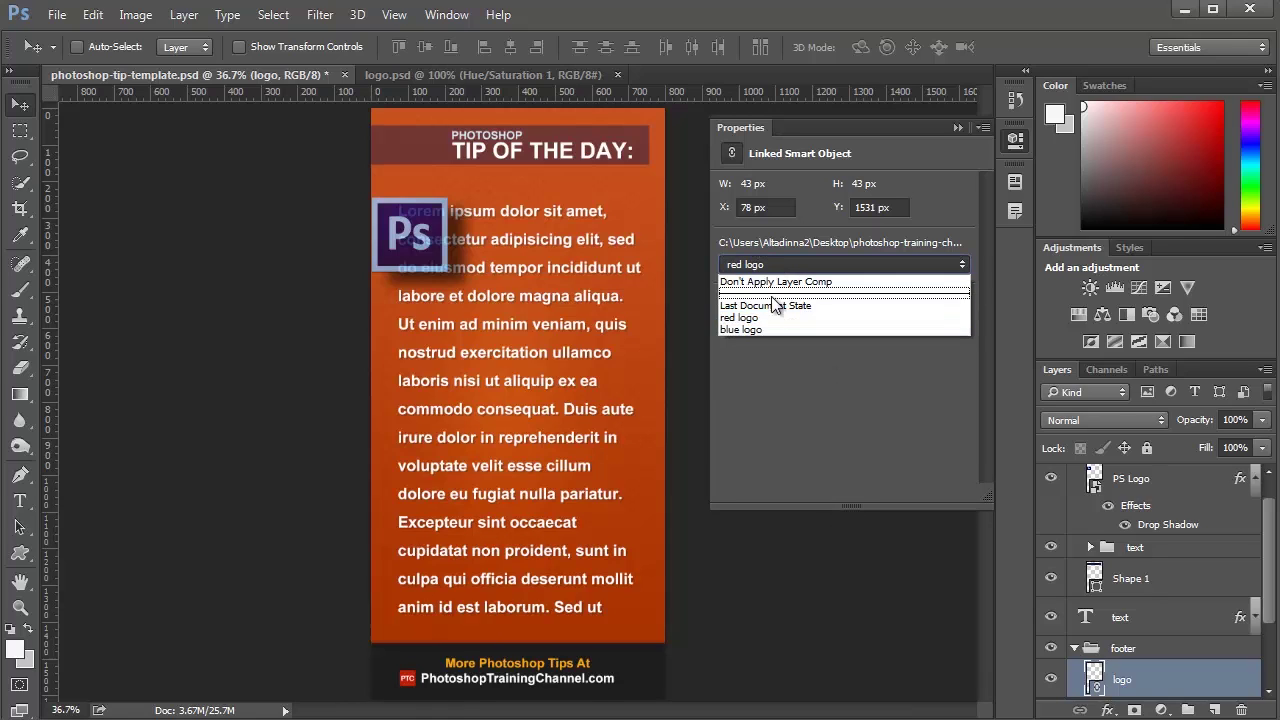
{"action": "left_click", "coordinate": [747, 329]}
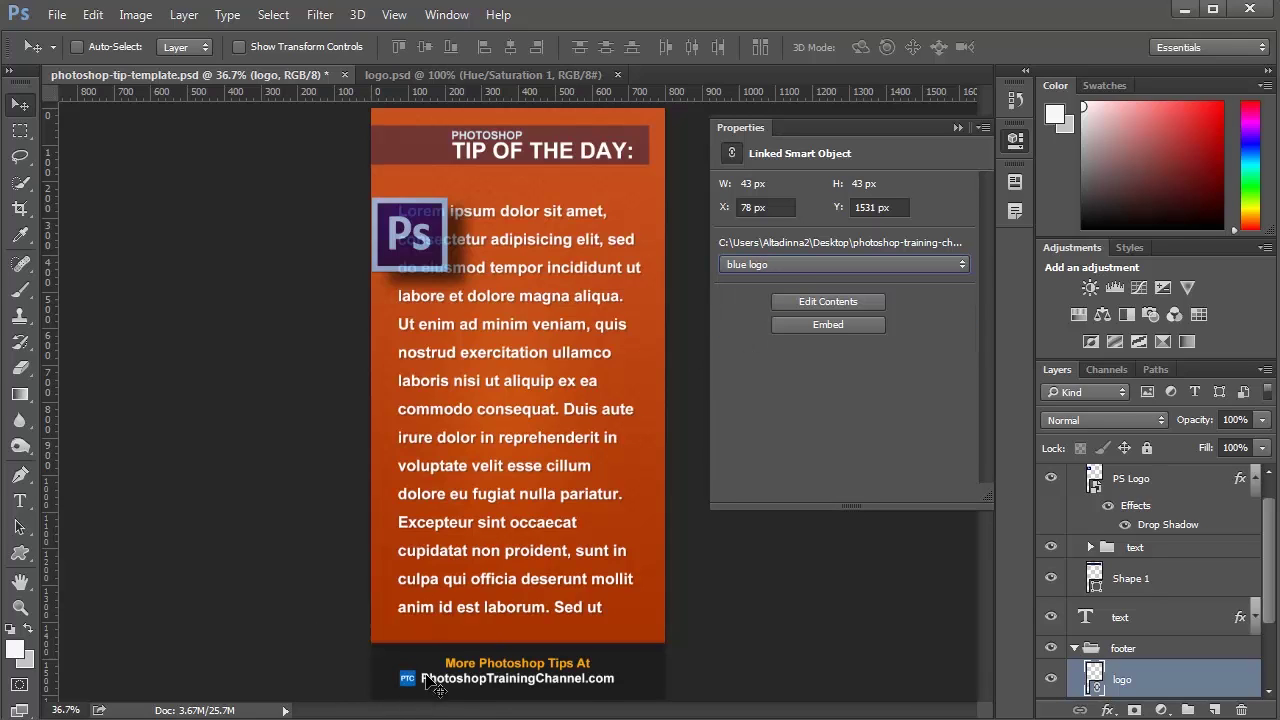
- Switch the linked footer logo repeatedly between the "red logo" and "blue logo" comps, ending on "blue logo"
{"action": "left_click", "coordinate": [784, 272]}
{"action": "left_click", "coordinate": [792, 319]}
{"action": "left_click", "coordinate": [776, 261]}
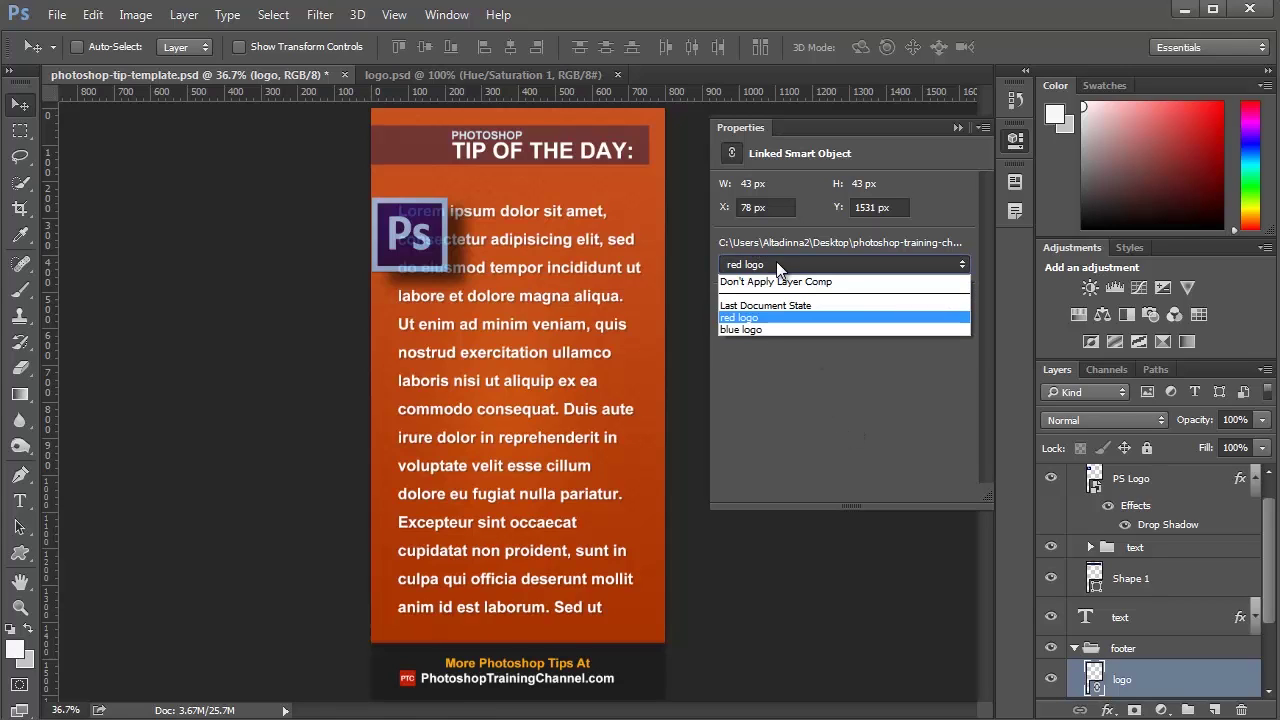
{"action": "left_click", "coordinate": [769, 326]}
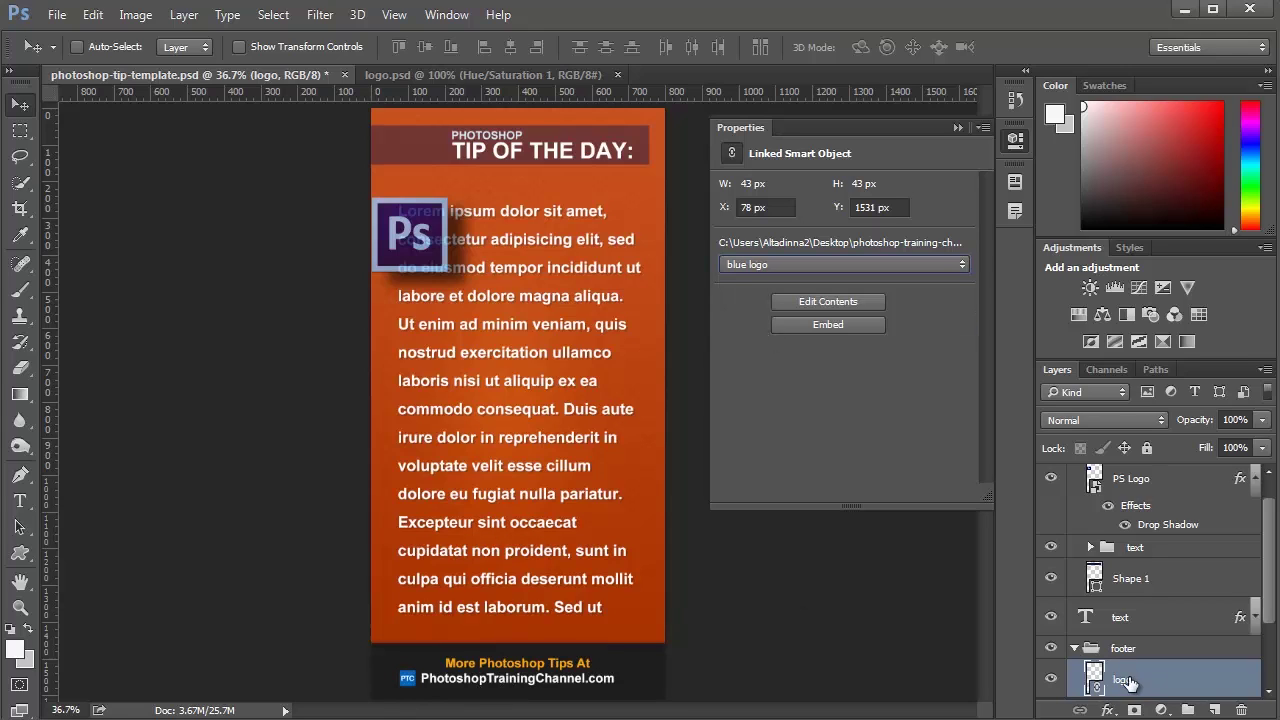
{"action": "left_click", "coordinate": [748, 264]}
{"action": "left_click", "coordinate": [737, 318]}
{"action": "left_click", "coordinate": [811, 271]}
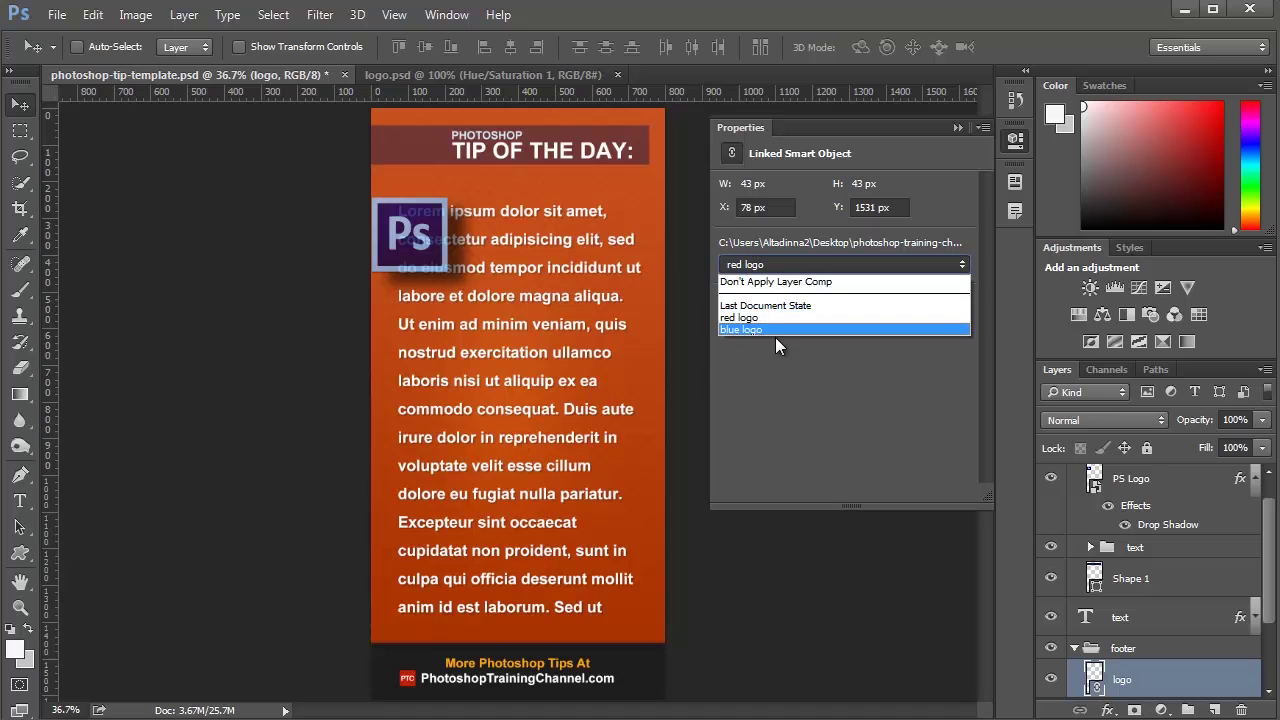
{"action": "left_click", "coordinate": [775, 337]}
{"action": "left_click", "coordinate": [760, 264]}
{"action": "left_click", "coordinate": [778, 329]}
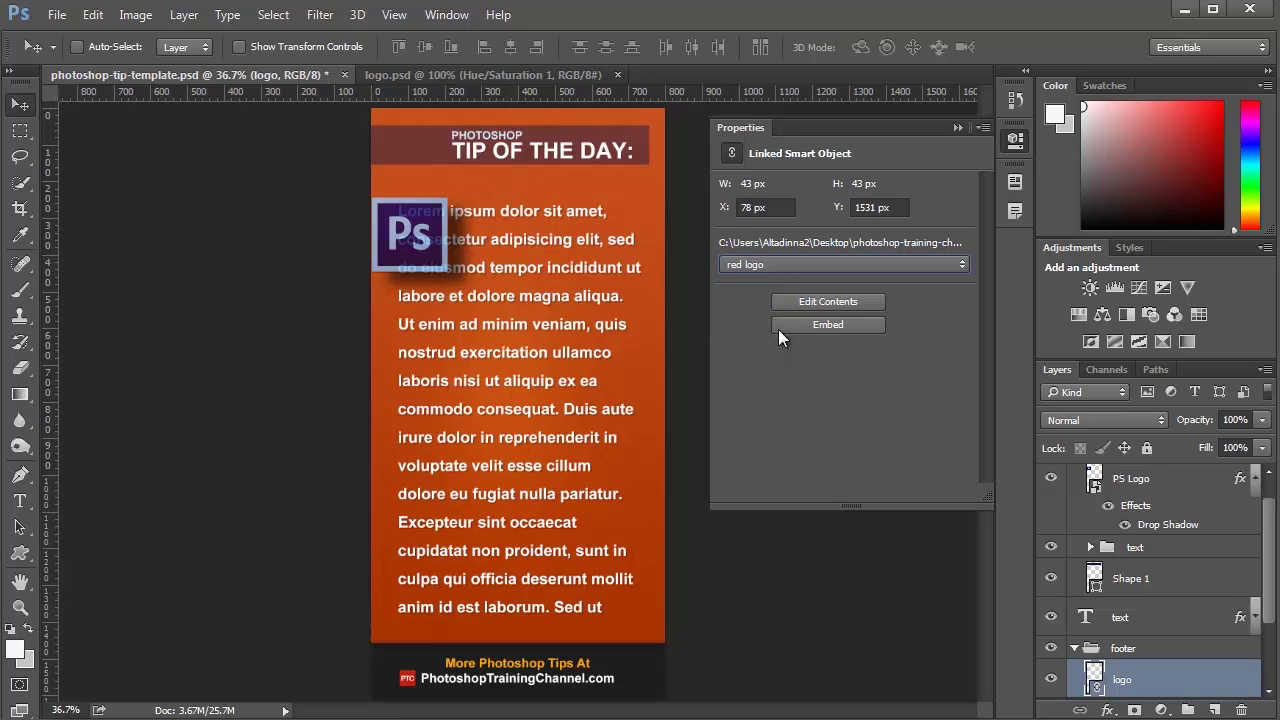
{"action": "left_click", "coordinate": [760, 264]}
{"action": "left_click", "coordinate": [740, 332]}
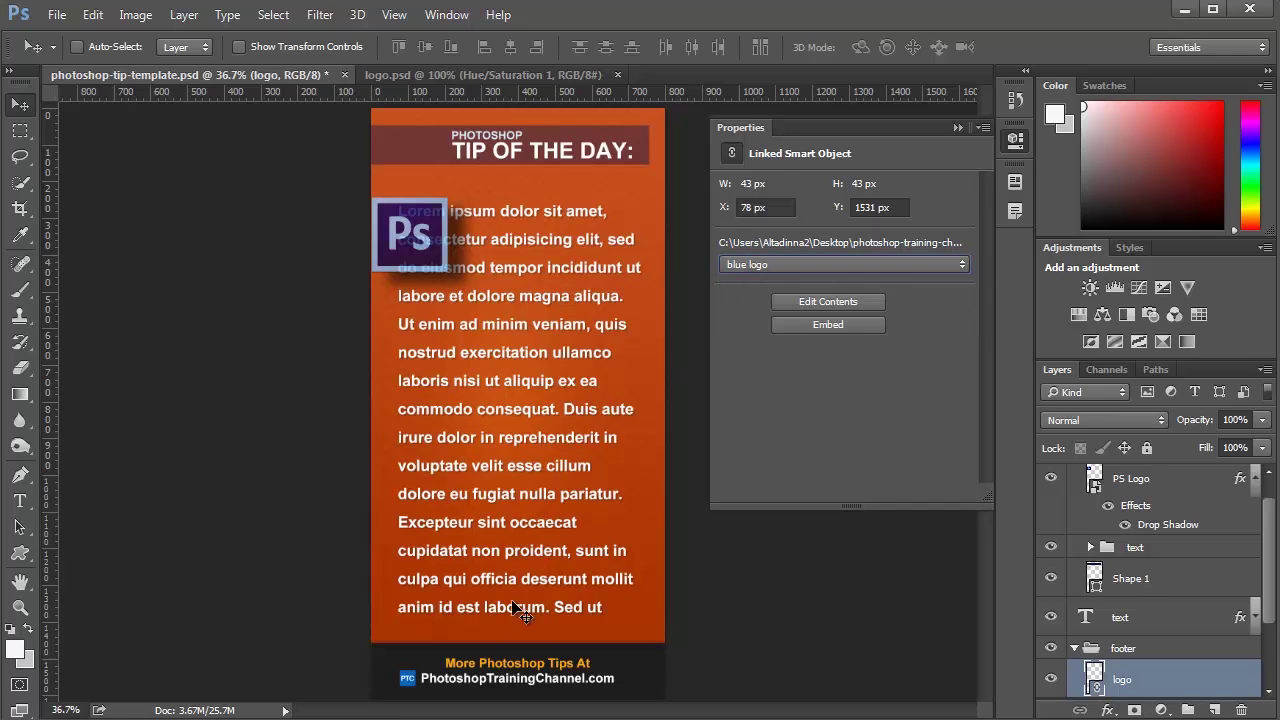
- Look through the Layer Comps to Files export script with JPEG as the file type, and cancel without exporting
{"action": "left_click", "coordinate": [55, 15]}
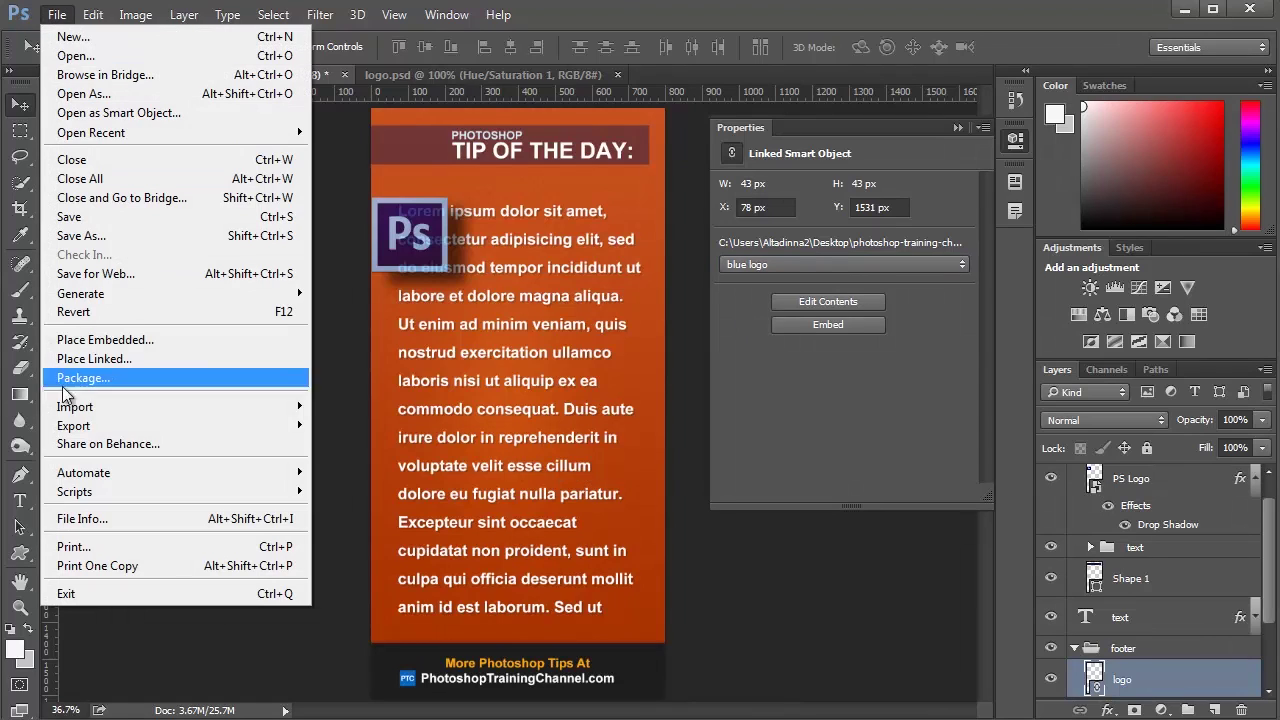
{"action": "mouse_move", "coordinate": [110, 492]}
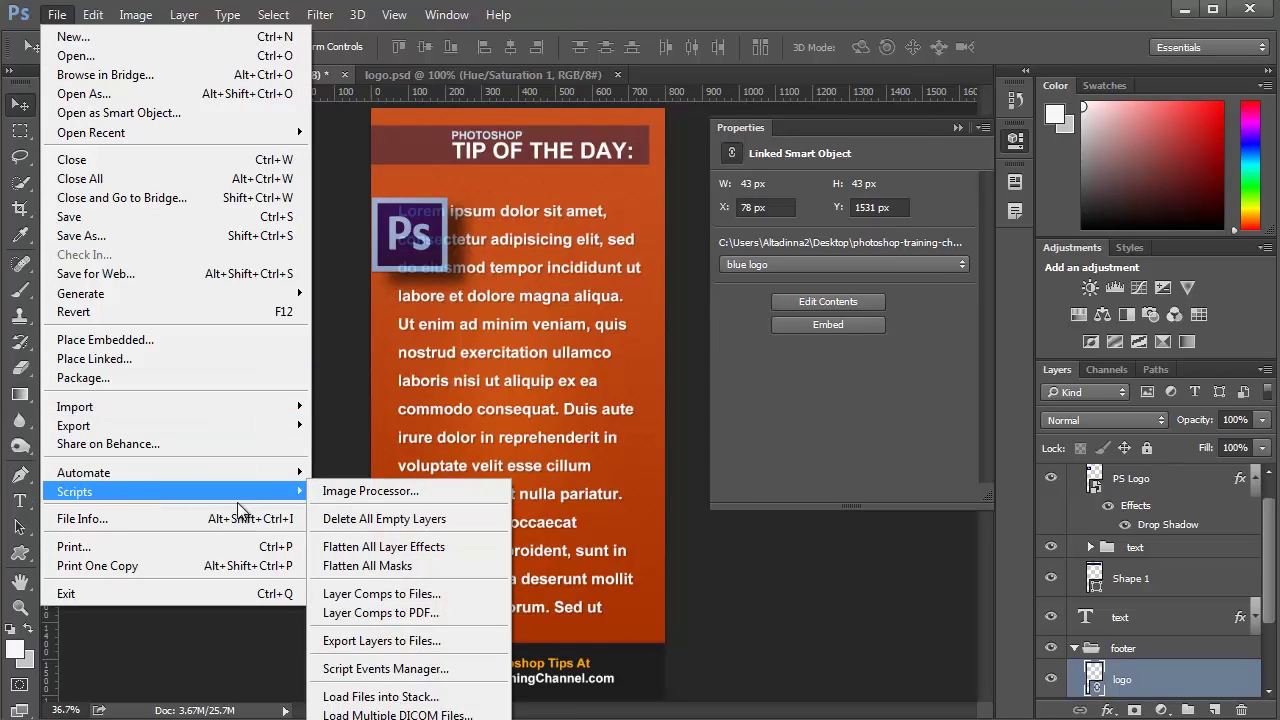
{"action": "left_click", "coordinate": [466, 596]}
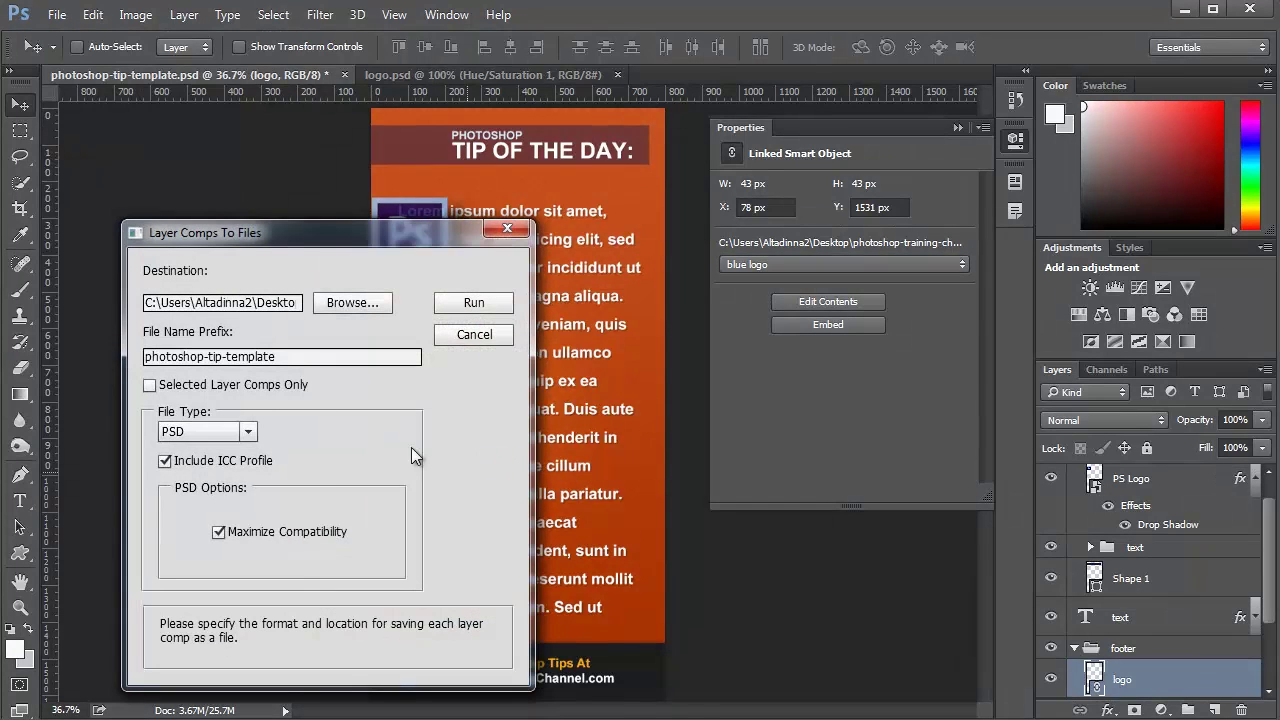
{"action": "left_click", "coordinate": [240, 431]}
{"action": "left_click", "coordinate": [199, 470]}
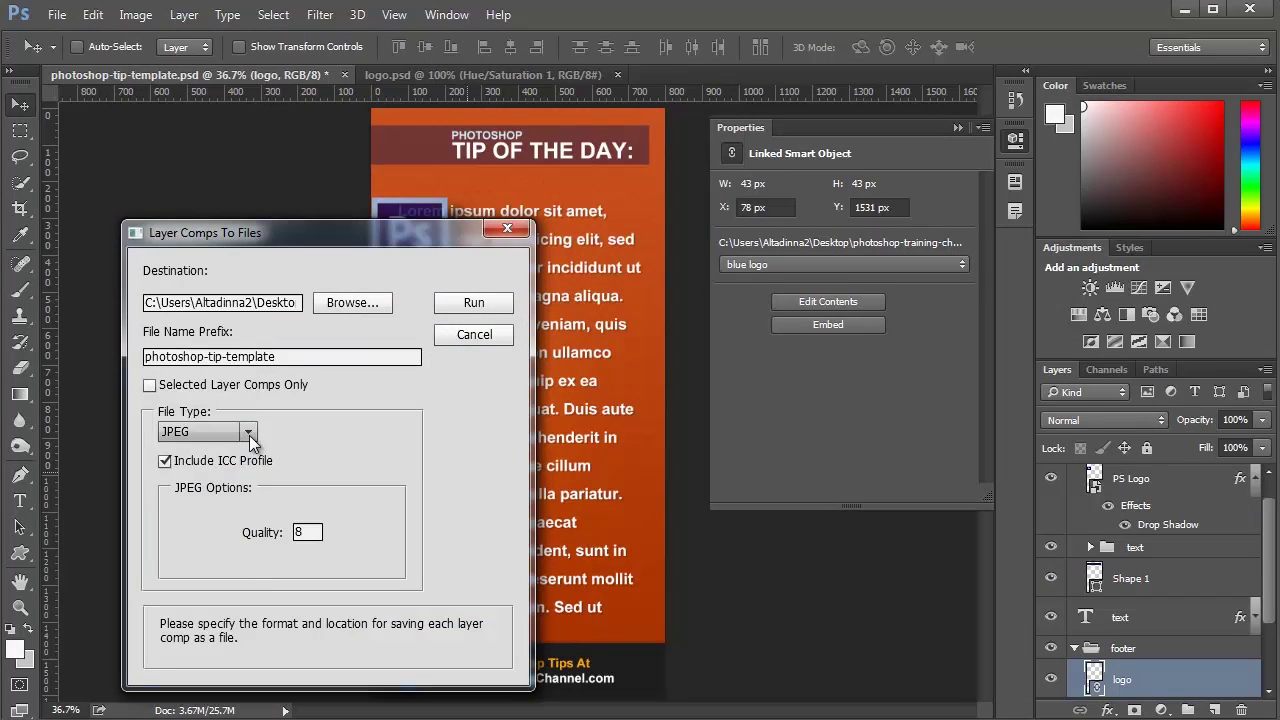
{"action": "left_click", "coordinate": [249, 432]}
{"action": "left_click", "coordinate": [200, 469]}
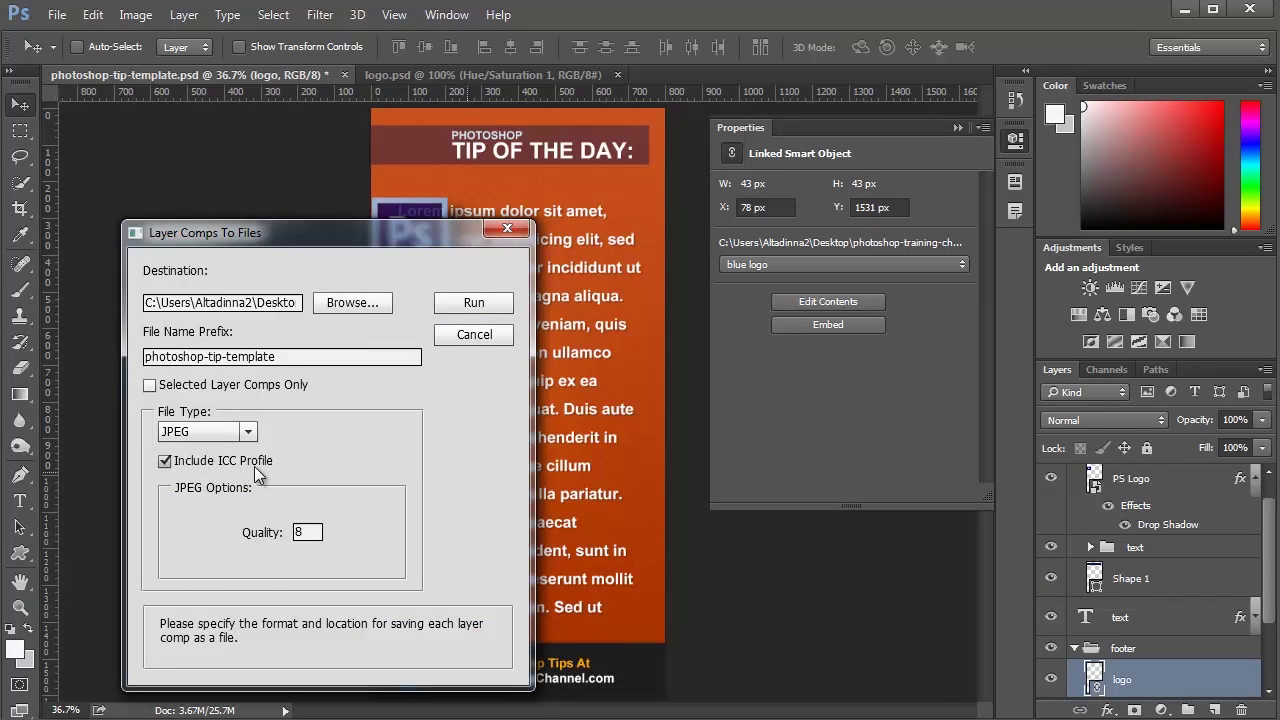
{"action": "left_click", "coordinate": [471, 340]}
- View the options of the Layer Comps to PDF export script and close it without running
{"action": "left_click", "coordinate": [55, 14]}
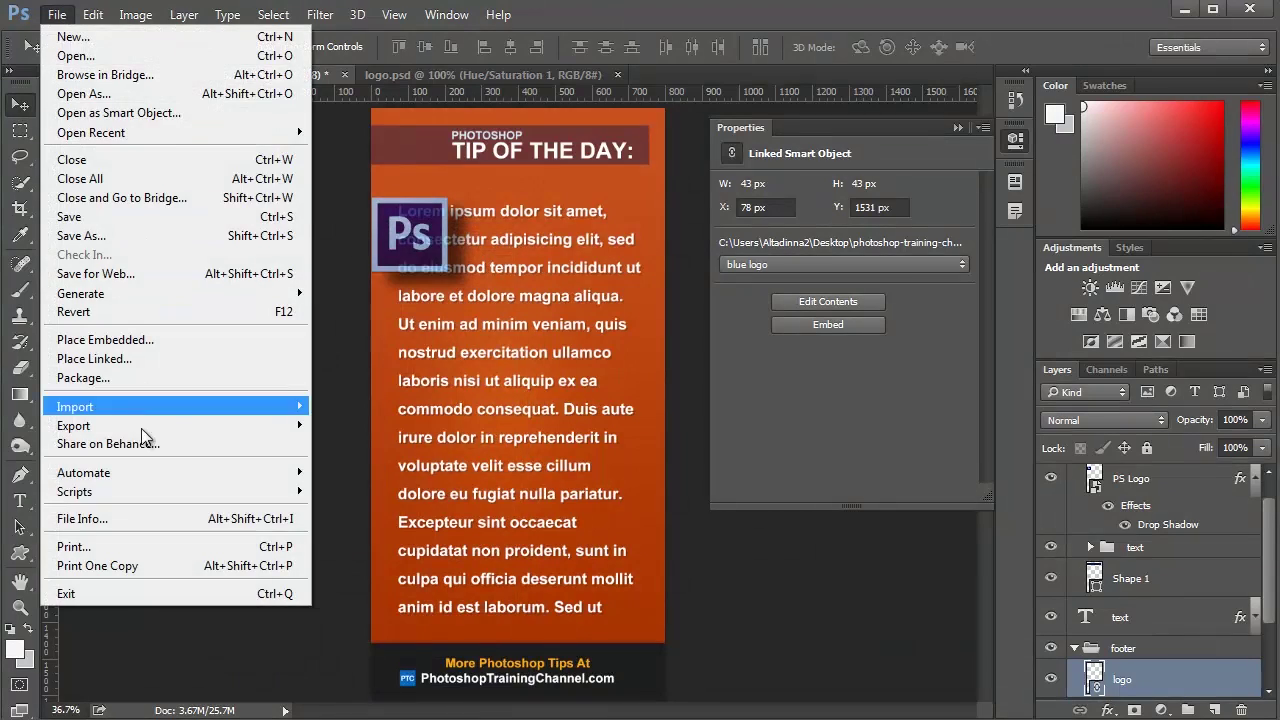
{"action": "mouse_move", "coordinate": [150, 491]}
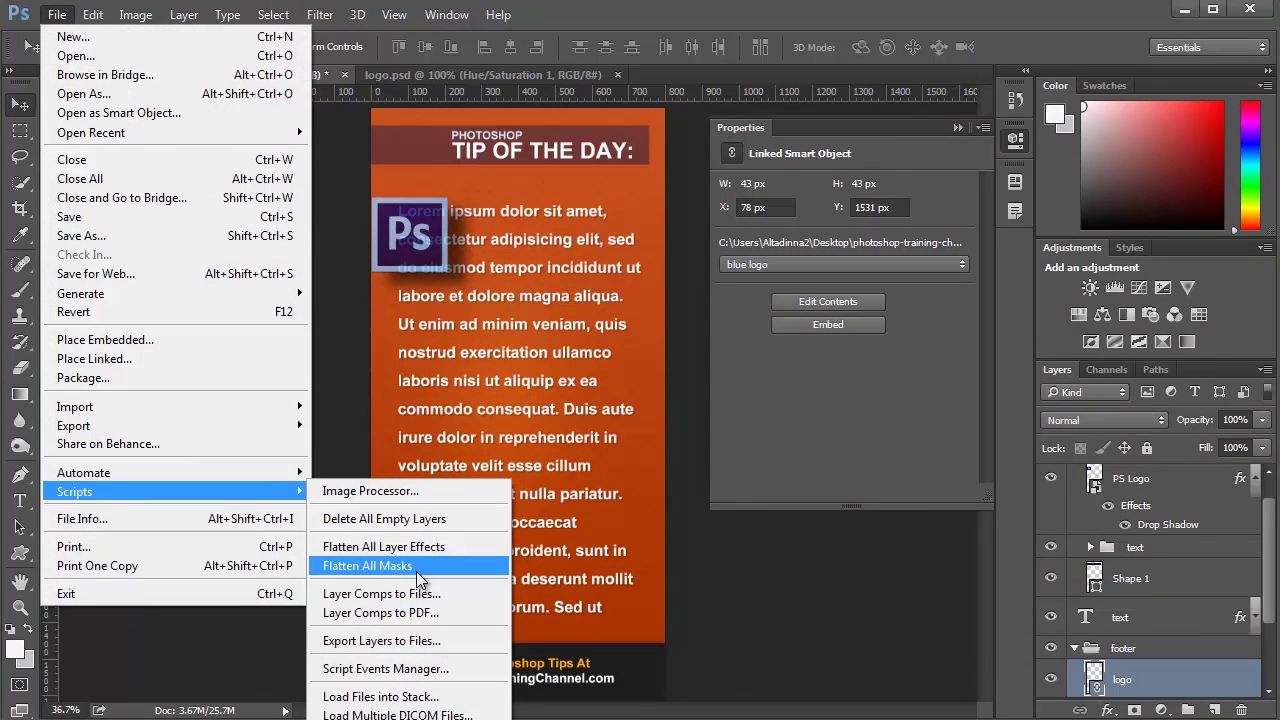
{"action": "left_click", "coordinate": [434, 606]}
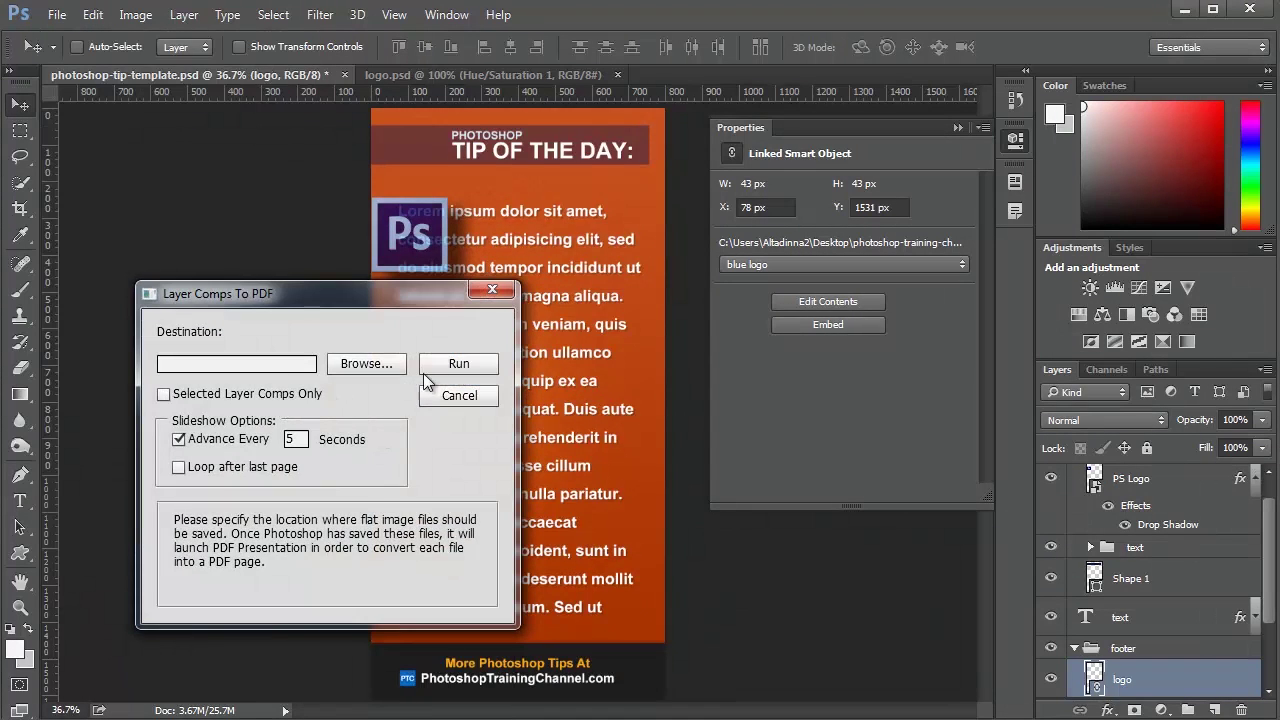
{"action": "left_click", "coordinate": [492, 289]}
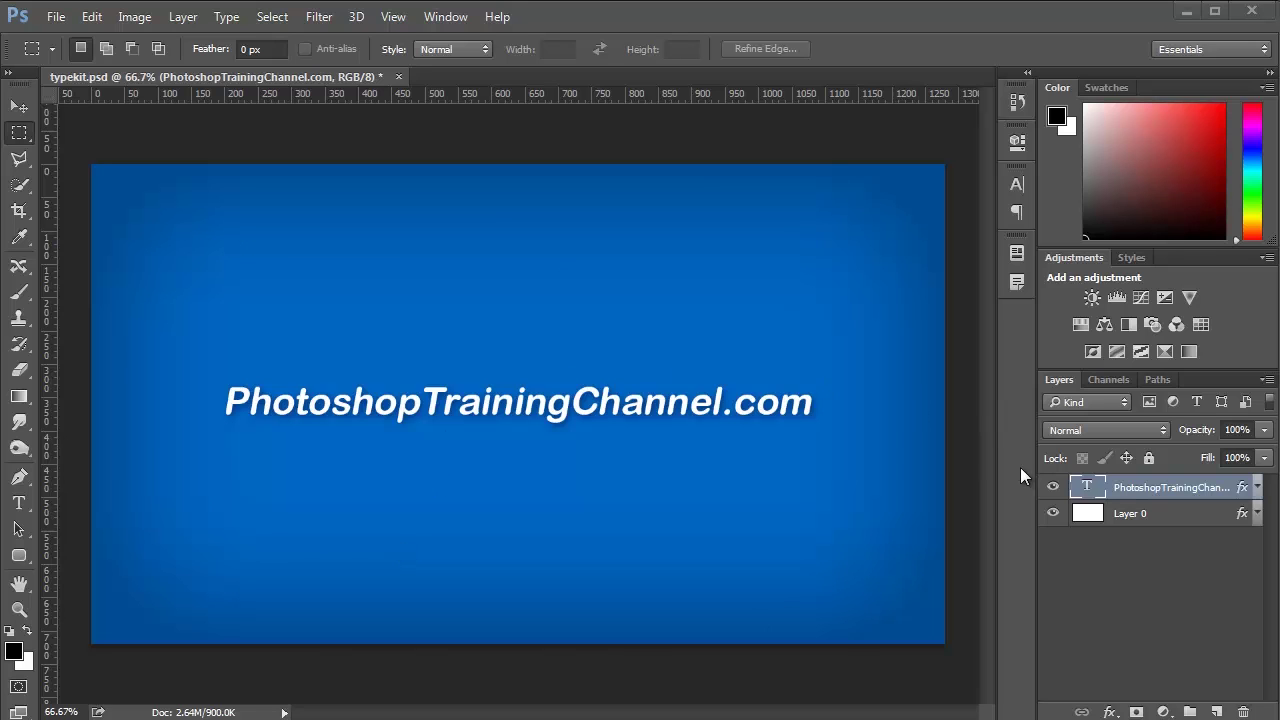
- Toggle the visibility of Layer 0 and of the text layer in typekit.psd to check what each contains
{"action": "left_click", "coordinate": [1052, 513]}
{"action": "left_click", "coordinate": [1052, 513]}
{"action": "left_click", "coordinate": [1053, 488]}
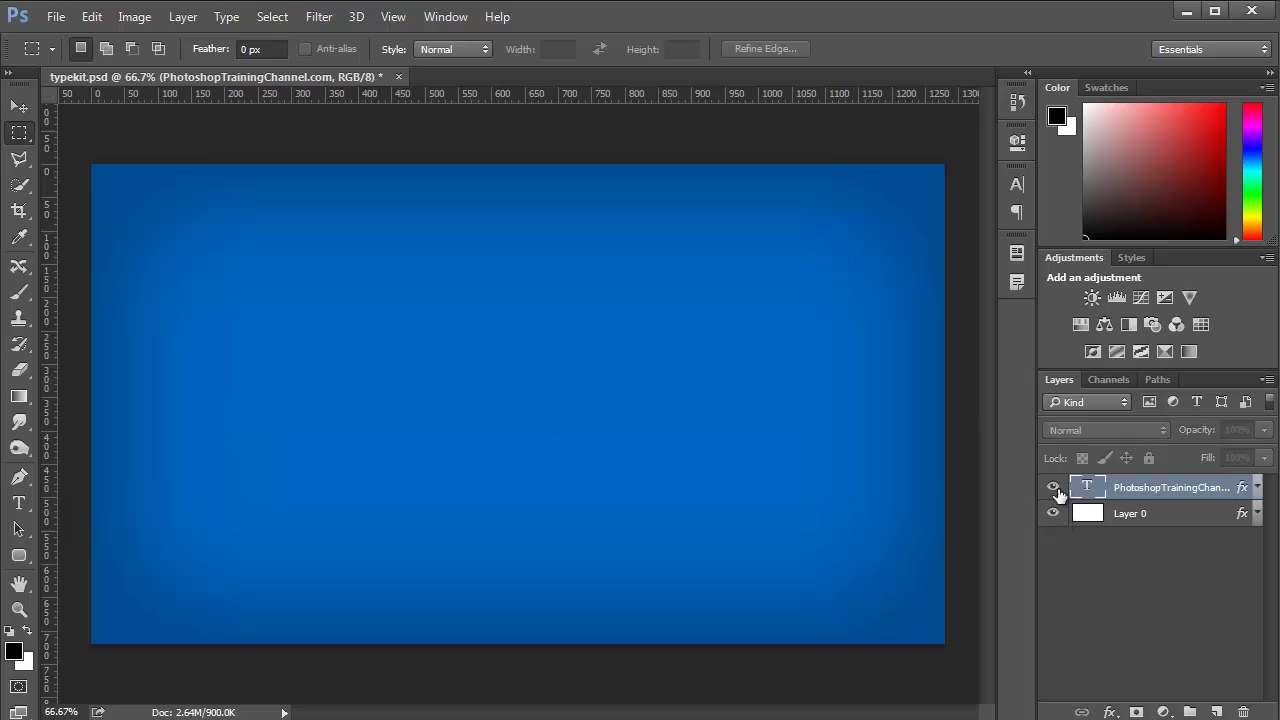
{"action": "left_click", "coordinate": [1053, 488]}
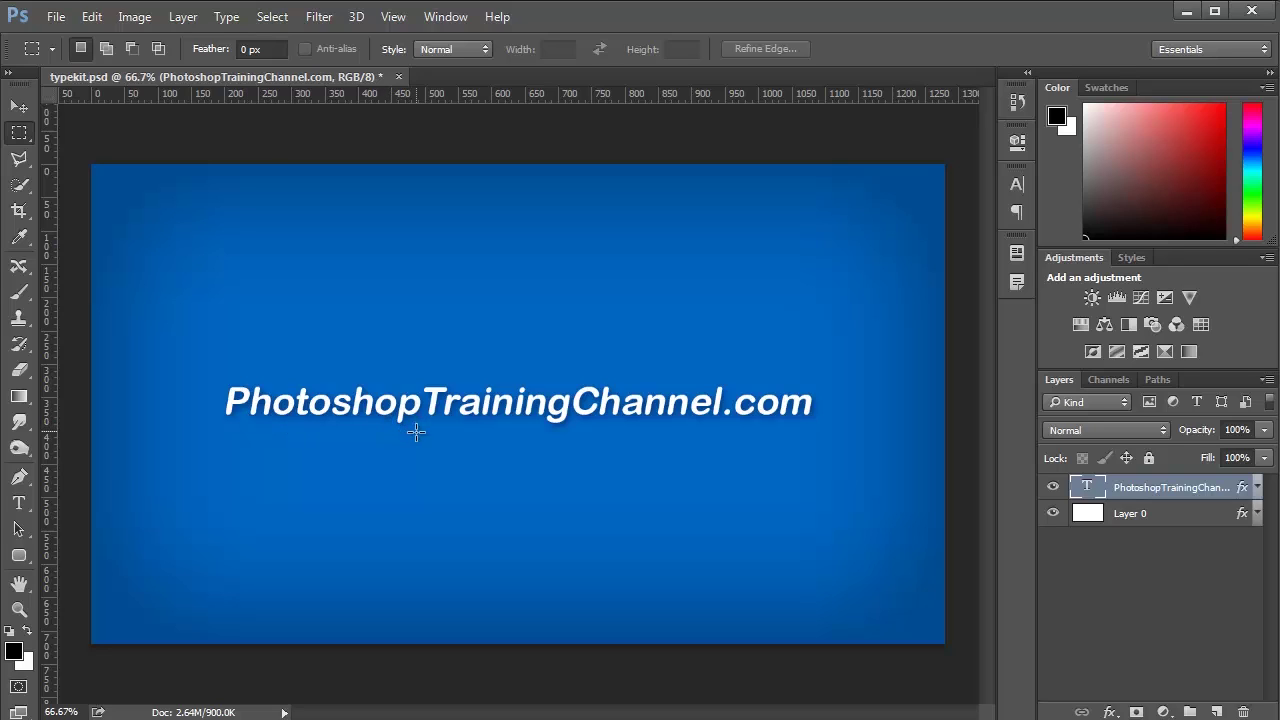
- With the Type tool, look at the font list samples and set the font preview size to None
{"action": "left_click", "coordinate": [19, 507]}
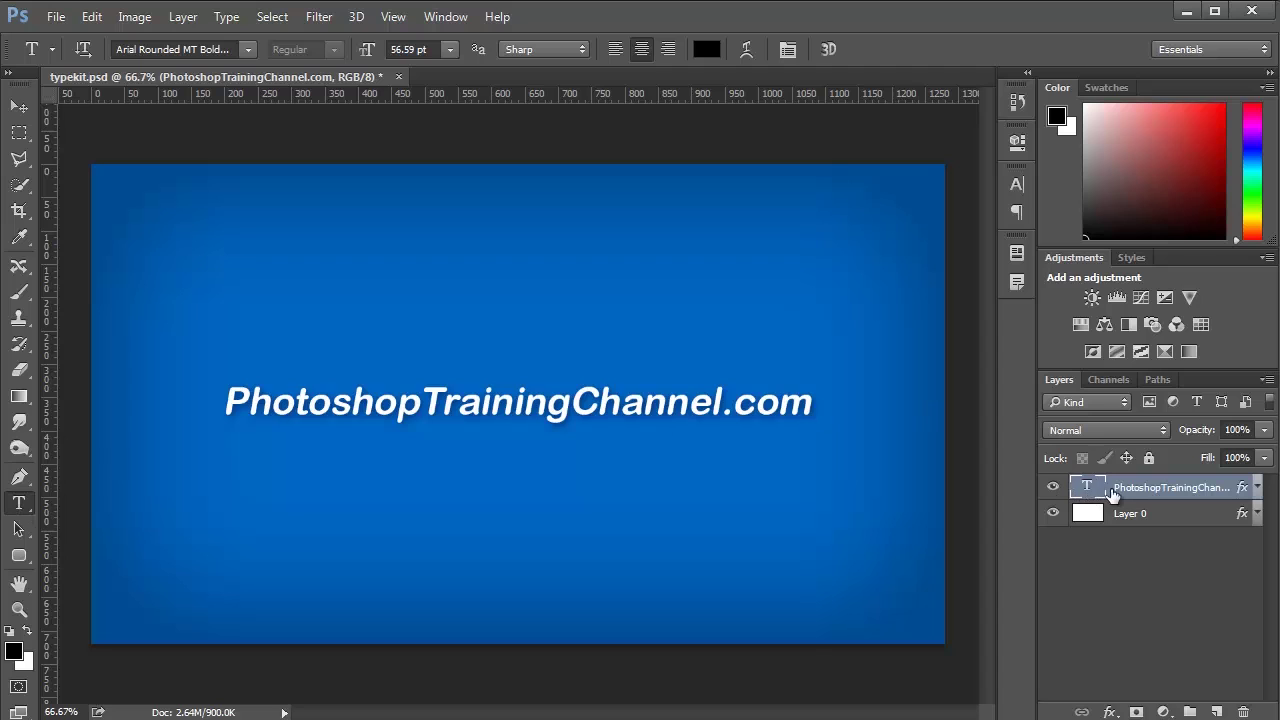
{"action": "left_click", "coordinate": [248, 50]}
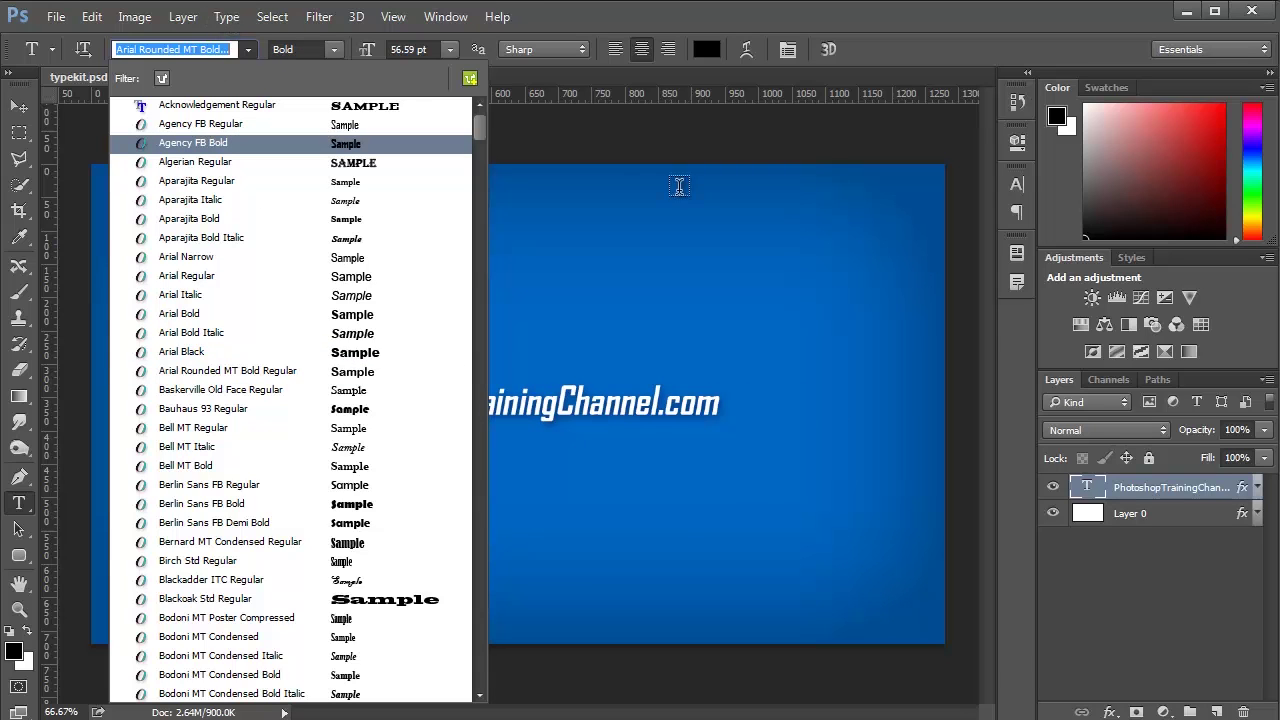
{"action": "left_click", "coordinate": [227, 20]}
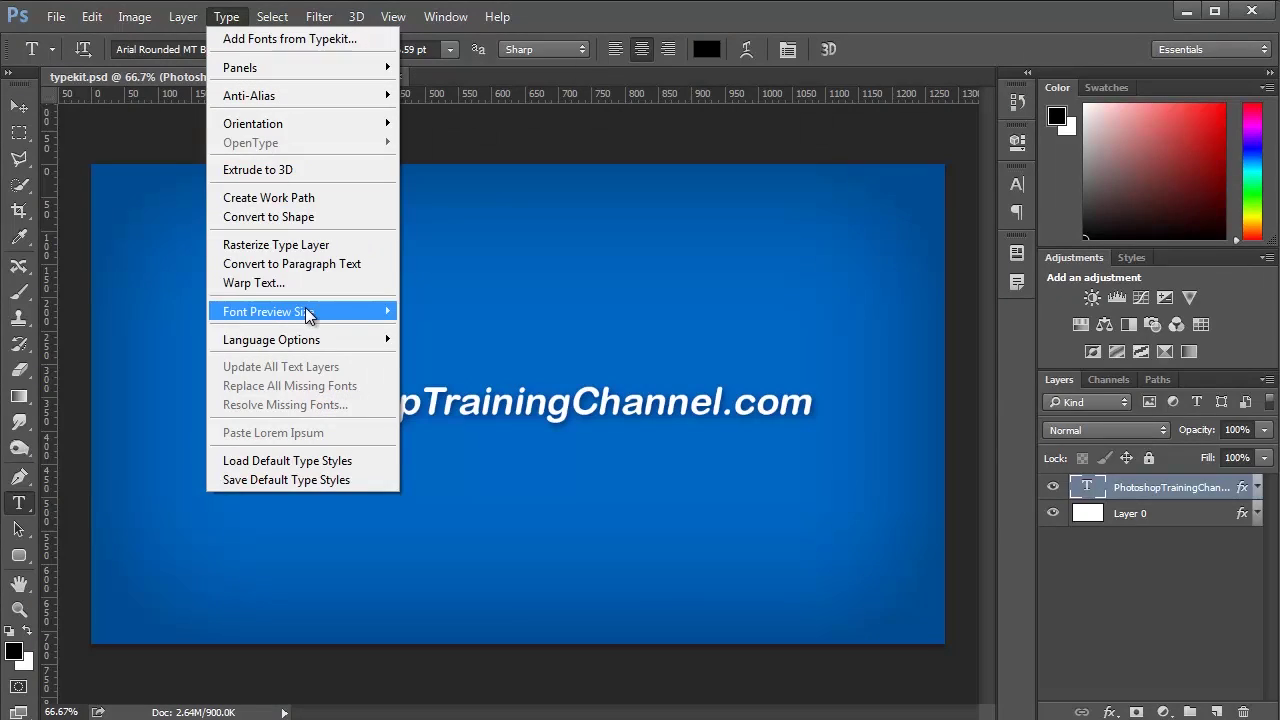
{"action": "mouse_move", "coordinate": [266, 314]}
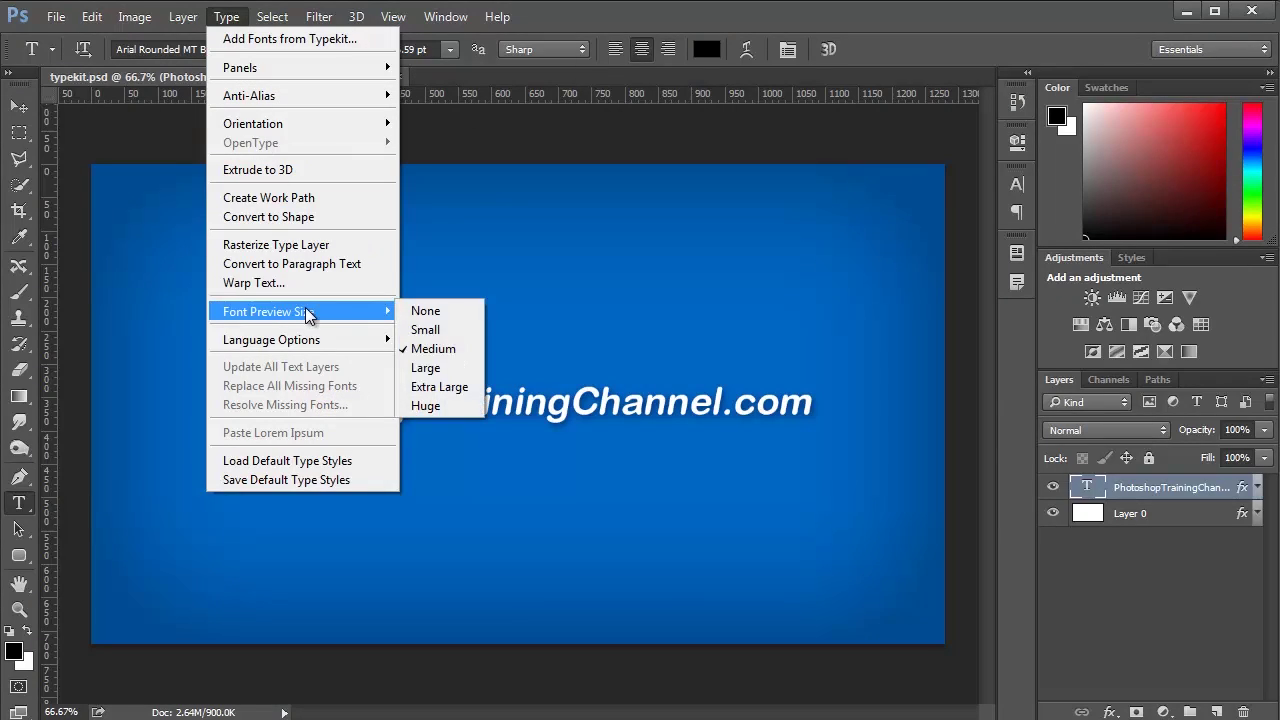
{"action": "left_click", "coordinate": [425, 311]}
- Apply Bell MT Bold to the text layer, search the font list for "arial", and clear the search
{"action": "left_click", "coordinate": [247, 50]}
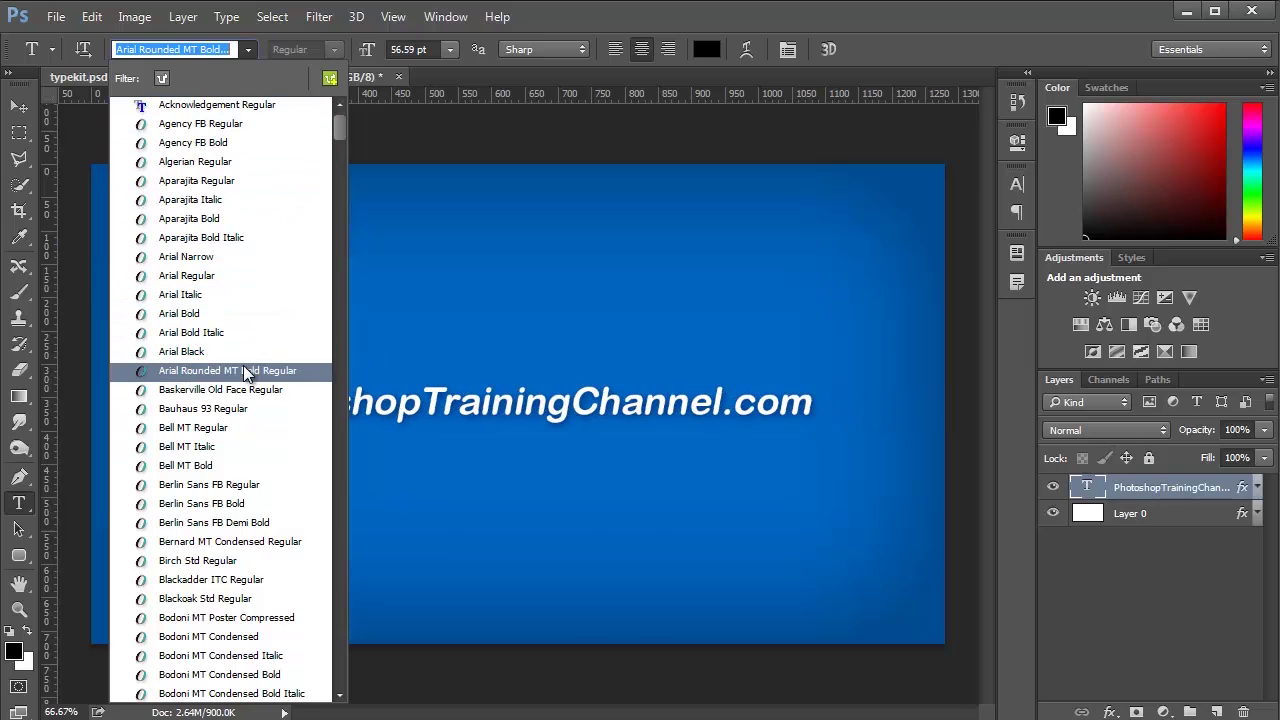
{"action": "left_click", "coordinate": [214, 470]}
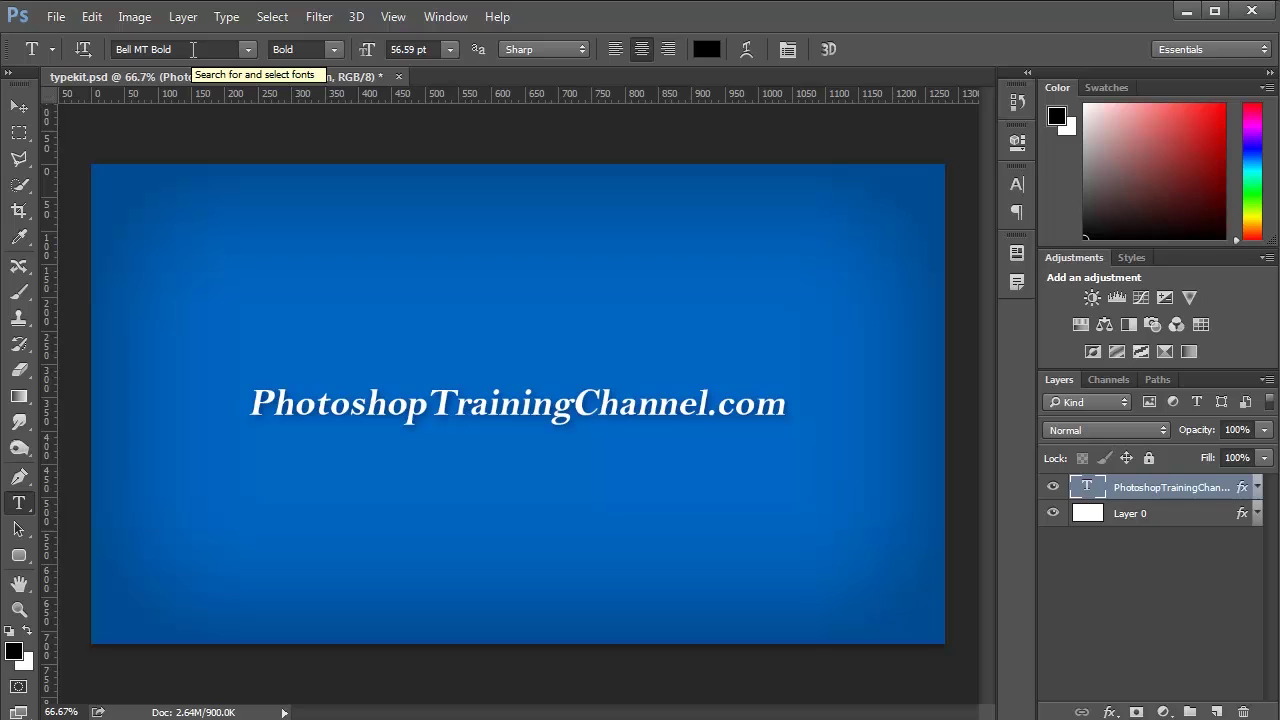
{"action": "left_click", "coordinate": [193, 49]}
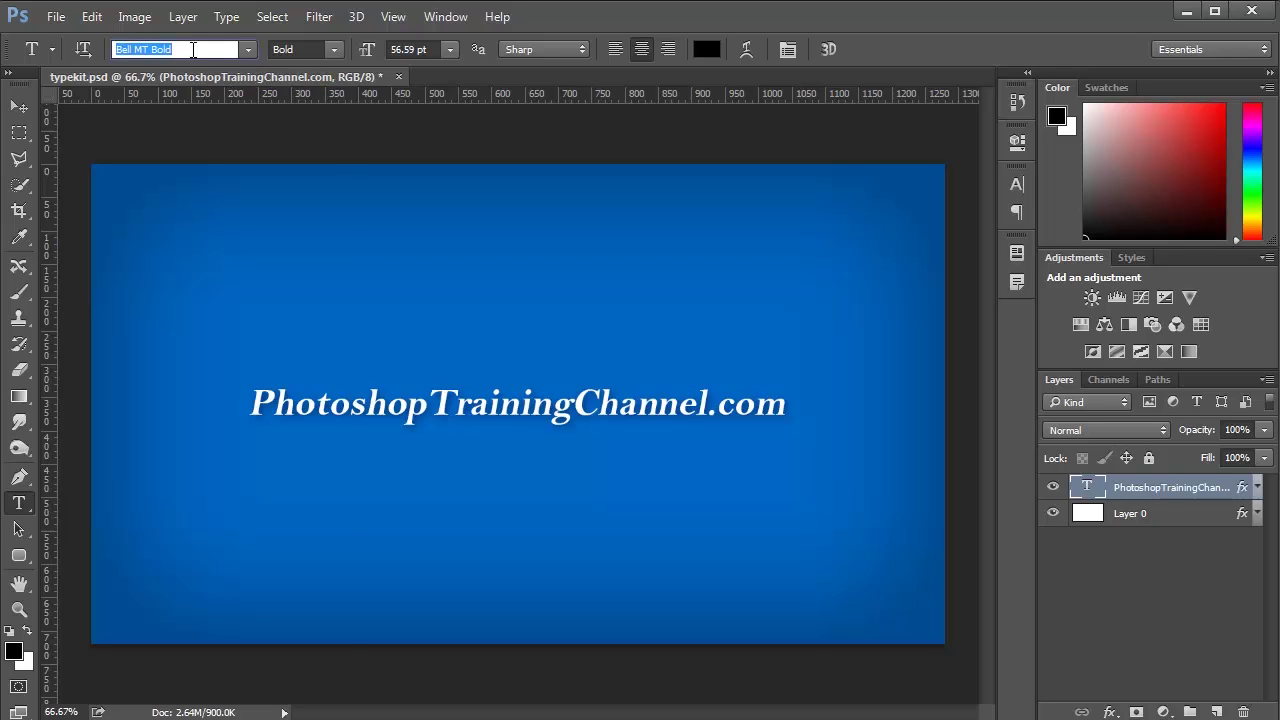
{"action": "type", "text": "ar"}
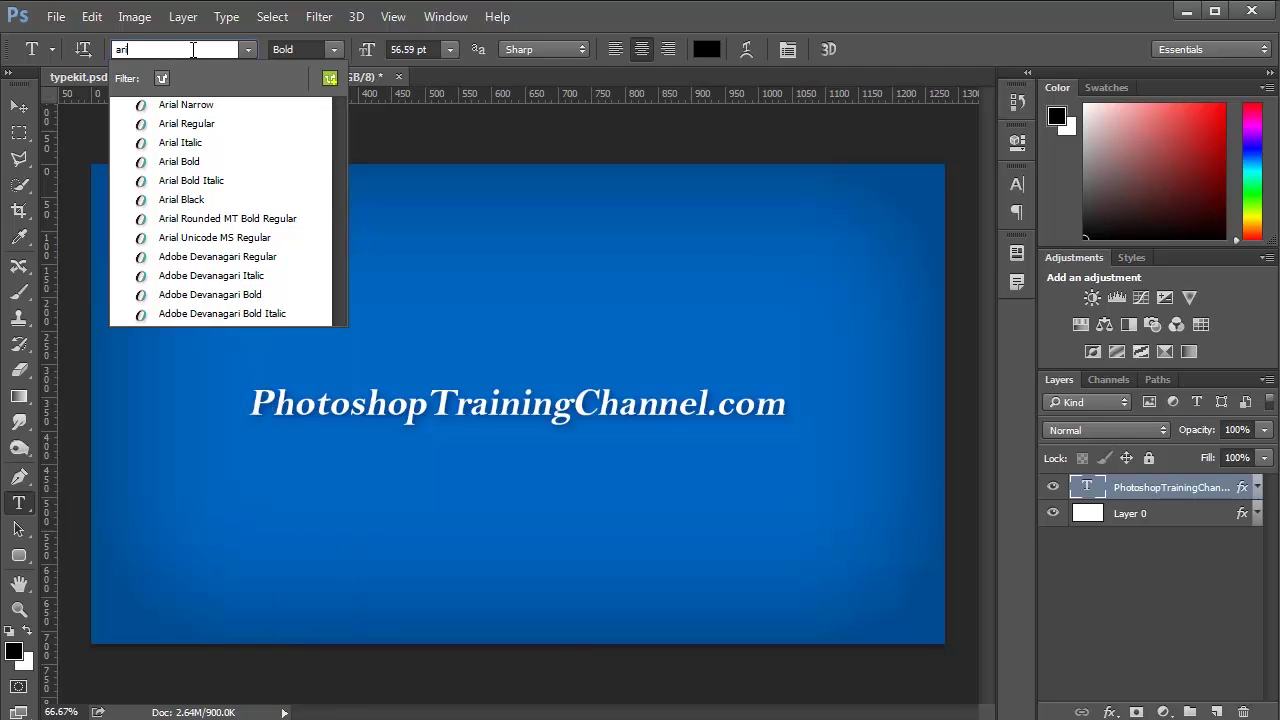
{"action": "type", "text": "ial"}
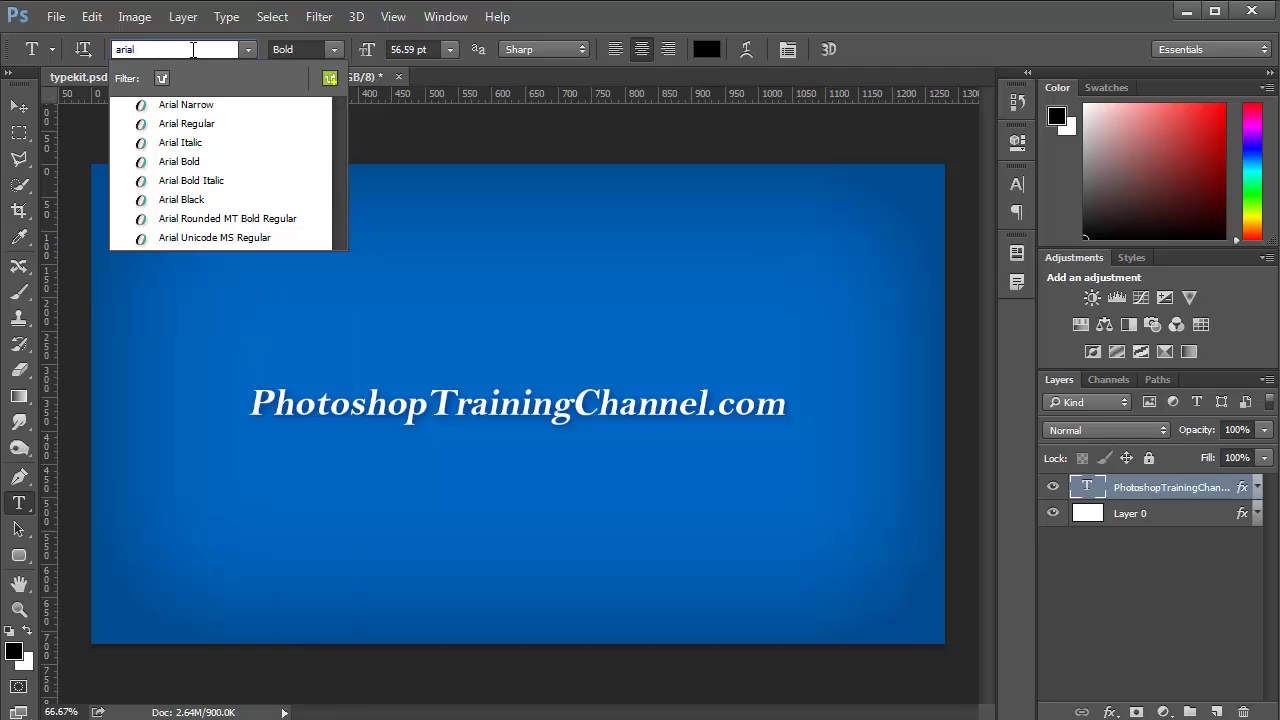
{"action": "key", "text": "BackSpace"}
{"action": "key", "text": "BackSpace"}
{"action": "key", "text": "BackSpace"}
{"action": "key", "text": "BackSpace"}
{"action": "key", "text": "BackSpace"}
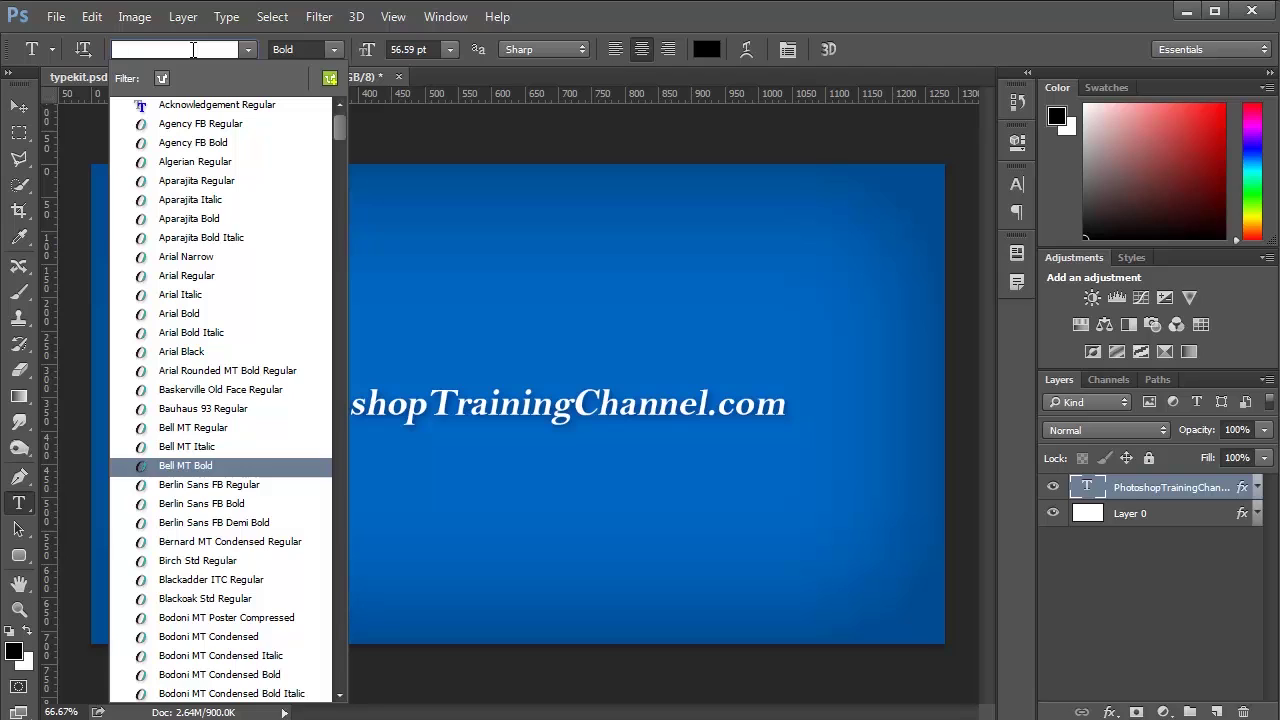
- Search the font list for "italic bold arial" and apply Arial Bold Italic to the text layer
{"action": "type", "text": "itali"}
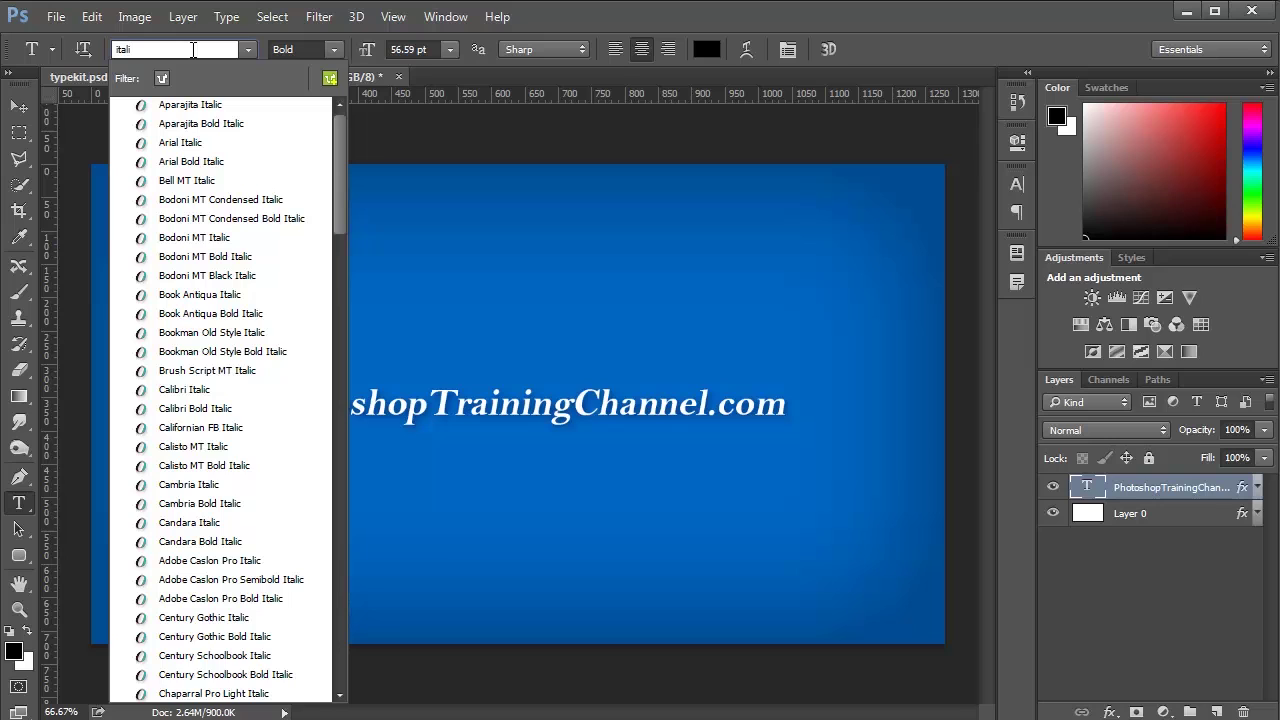
{"action": "type", "text": "c bold"}
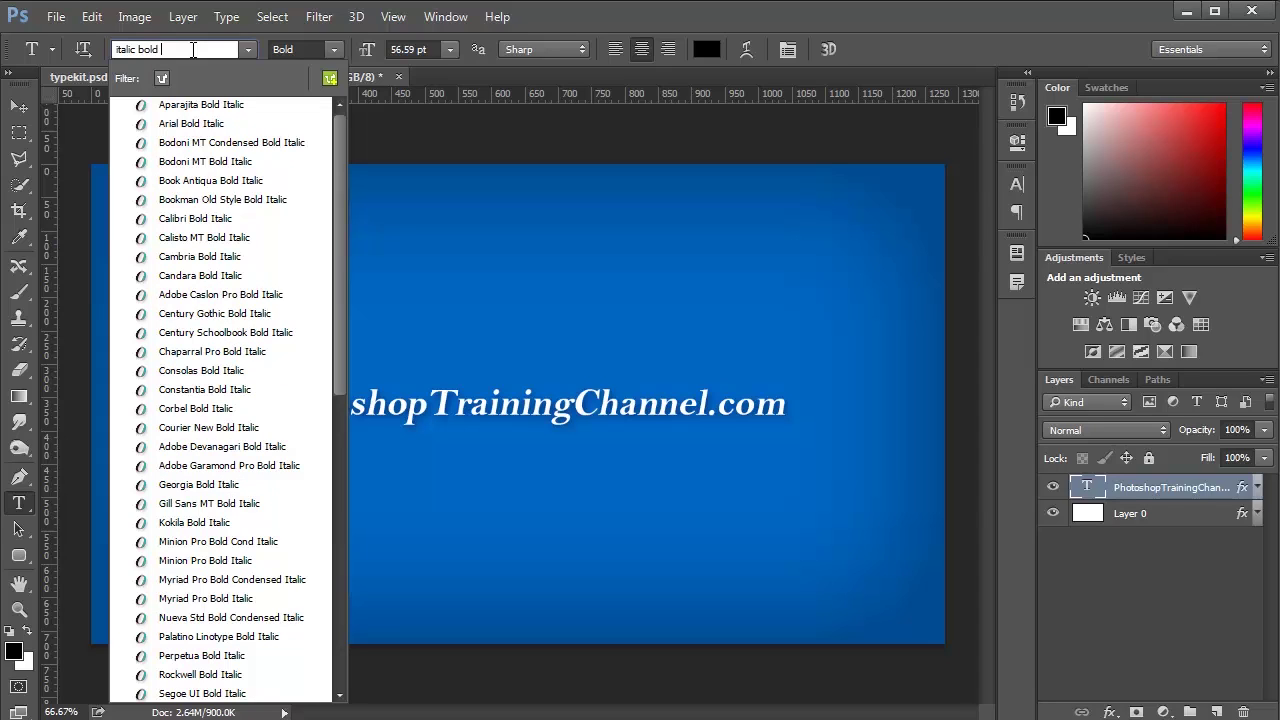
{"action": "type", "text": " ar"}
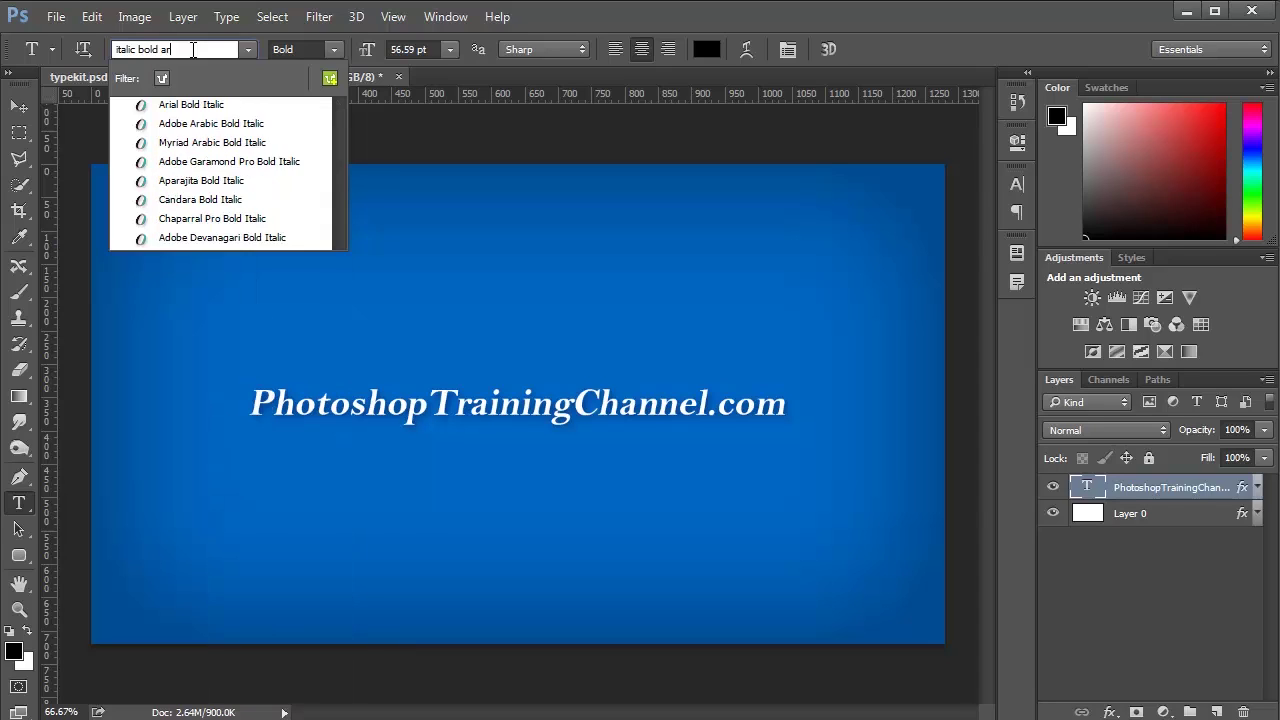
{"action": "type", "text": "ial"}
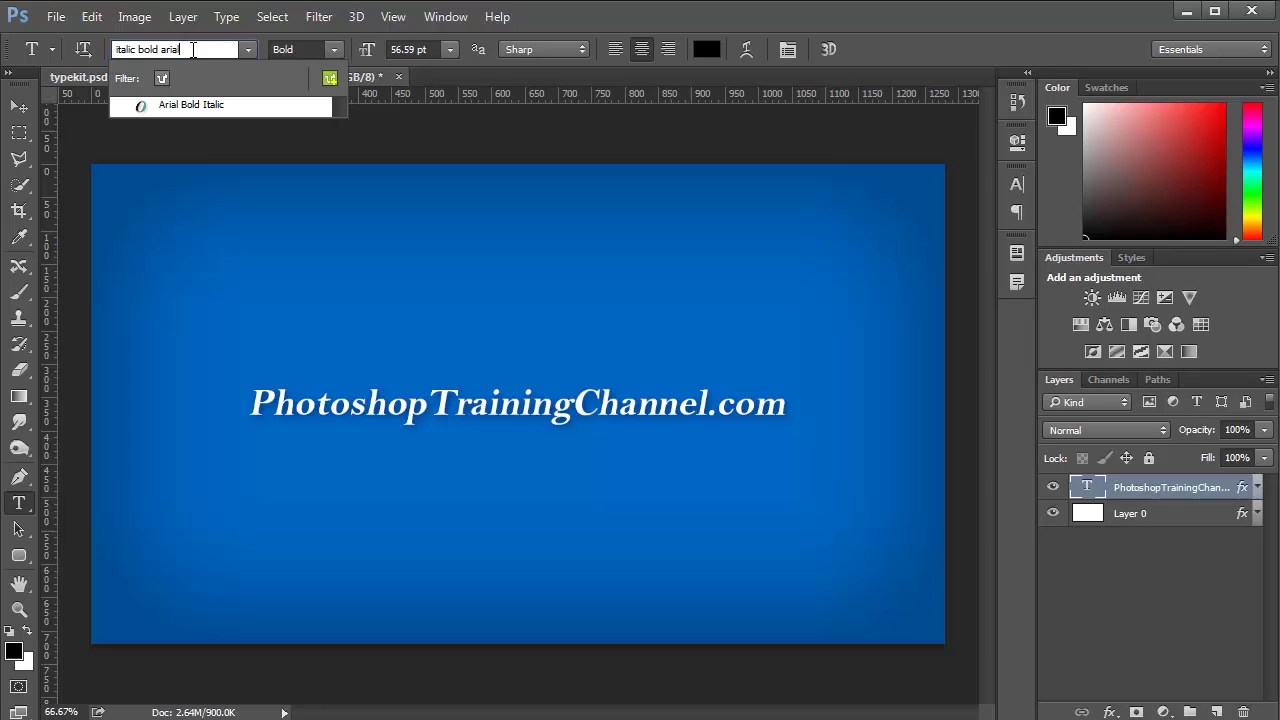
{"action": "left_click", "coordinate": [192, 105]}
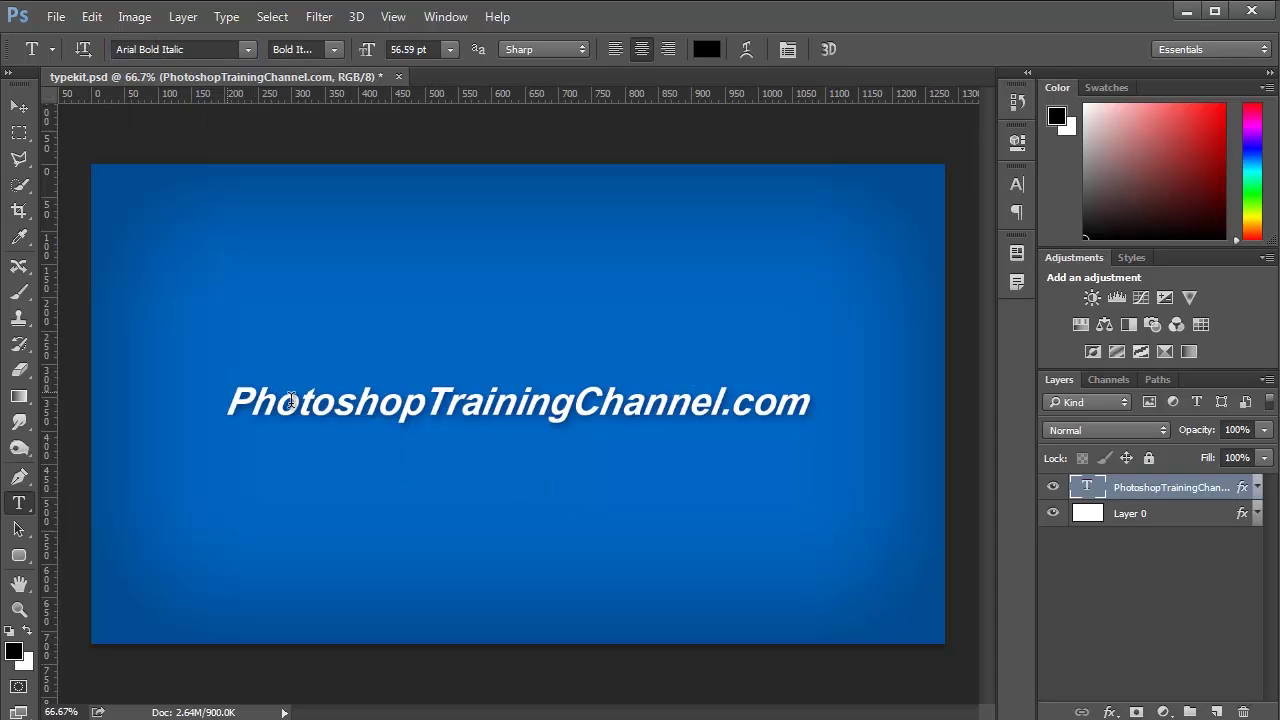
- Search the font list for "bold italic" and apply Century Gothic Bold Italic to the text layer
{"action": "left_click", "coordinate": [203, 49]}
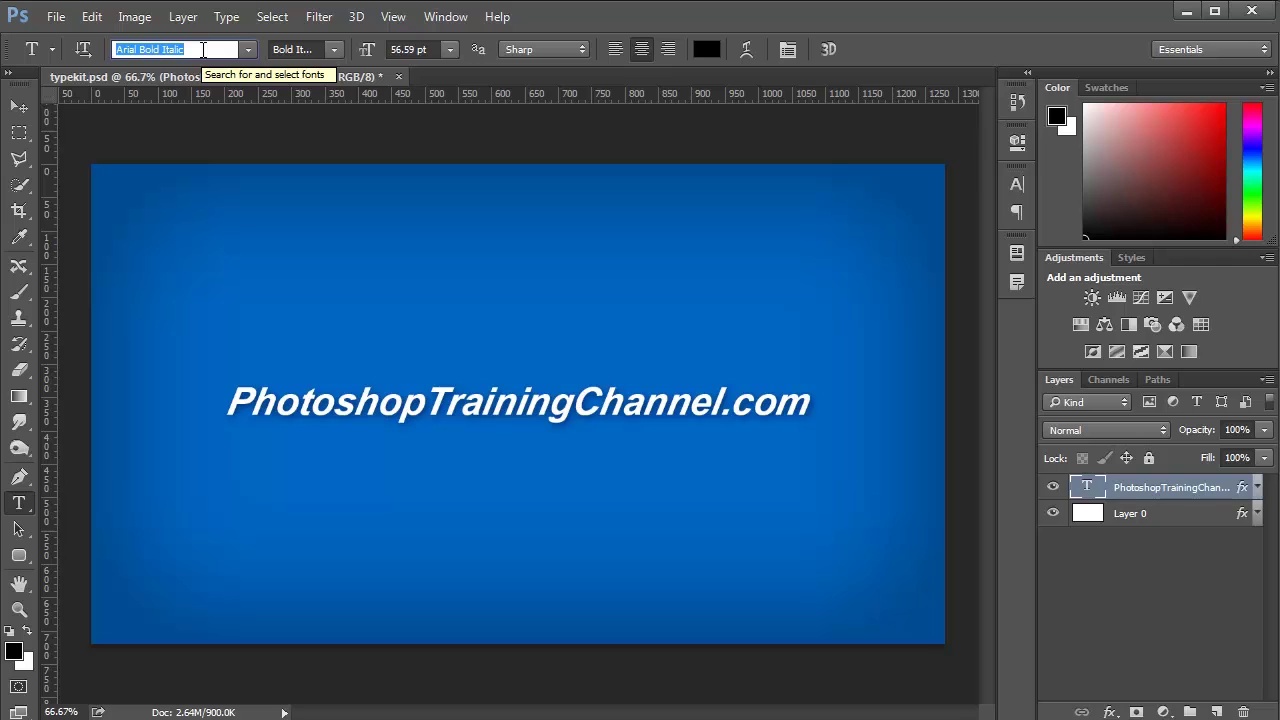
{"action": "type", "text": "bol"}
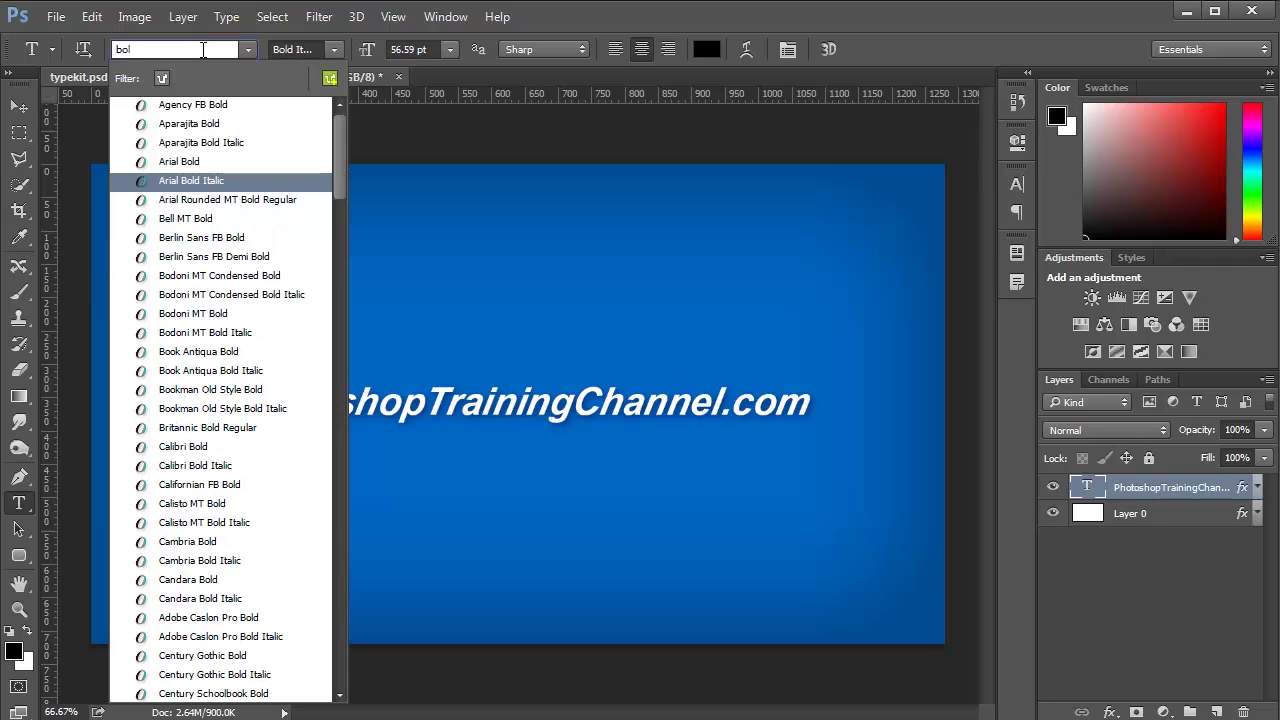
{"action": "type", "text": "d italic"}
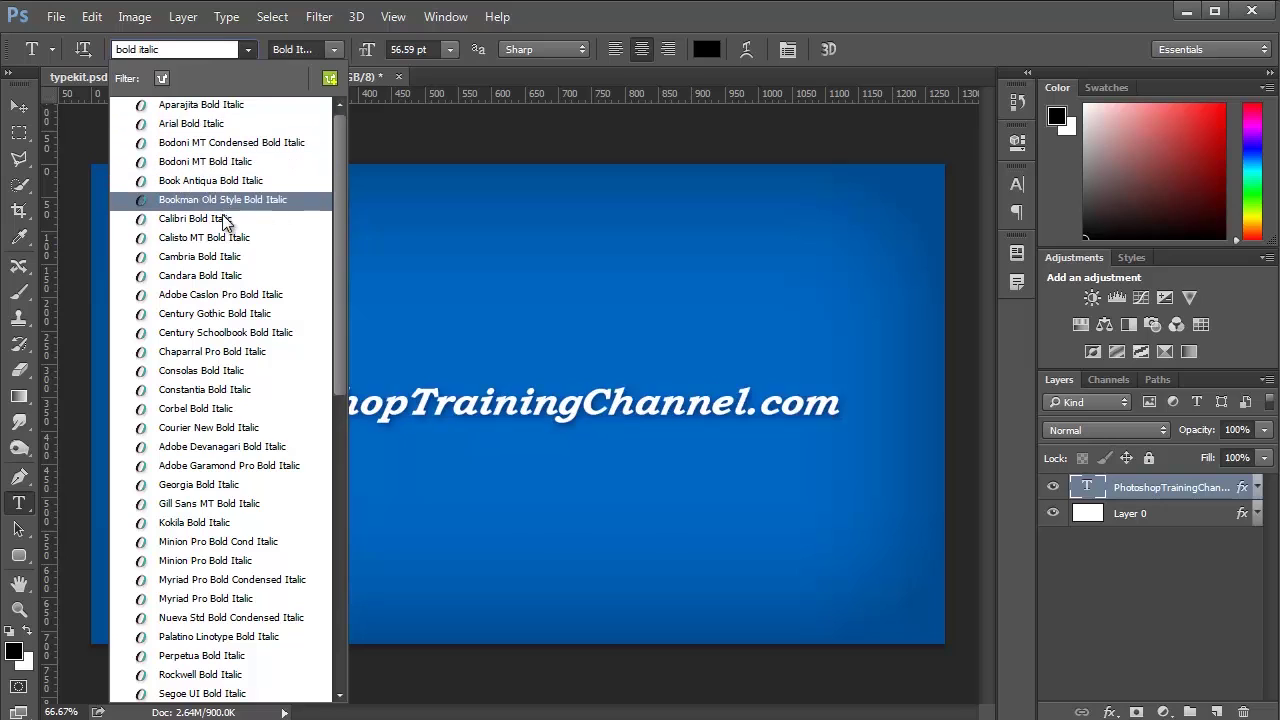
{"action": "left_click", "coordinate": [220, 317]}
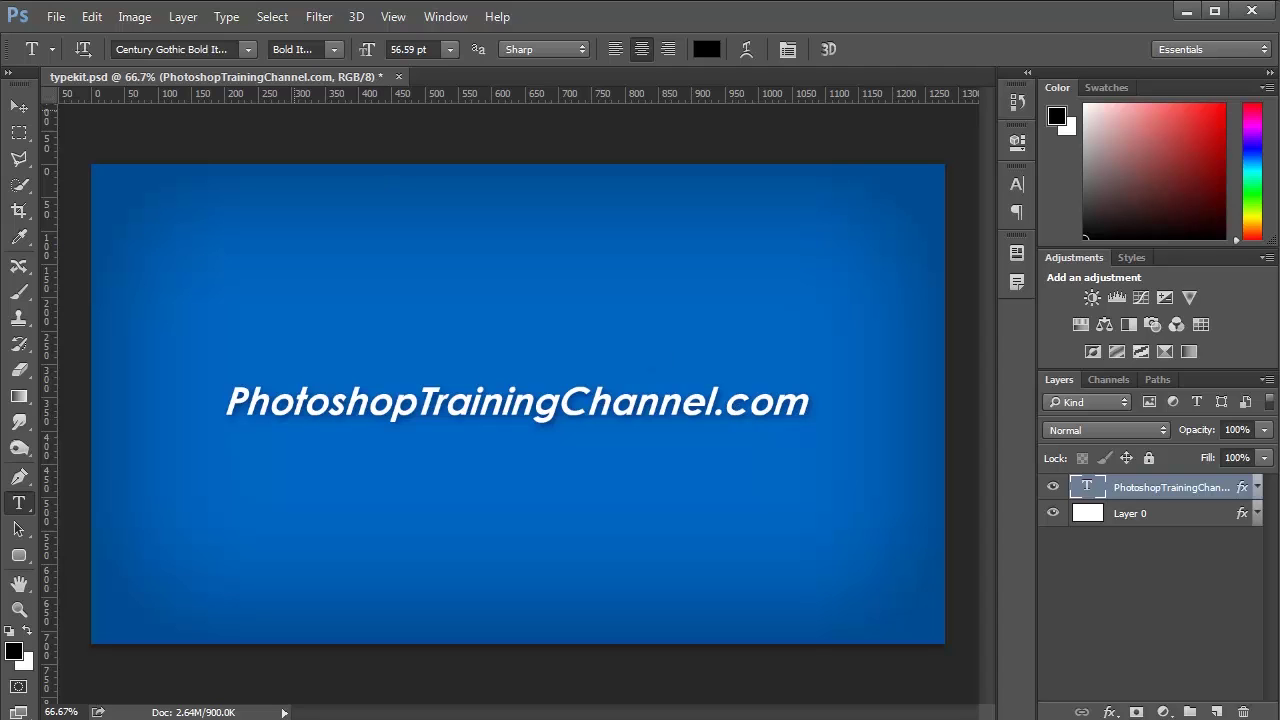
- Filter the font list to Typekit fonts only and open the Adobe Typekit library in the browser to add fonts
{"action": "left_click", "coordinate": [249, 50]}
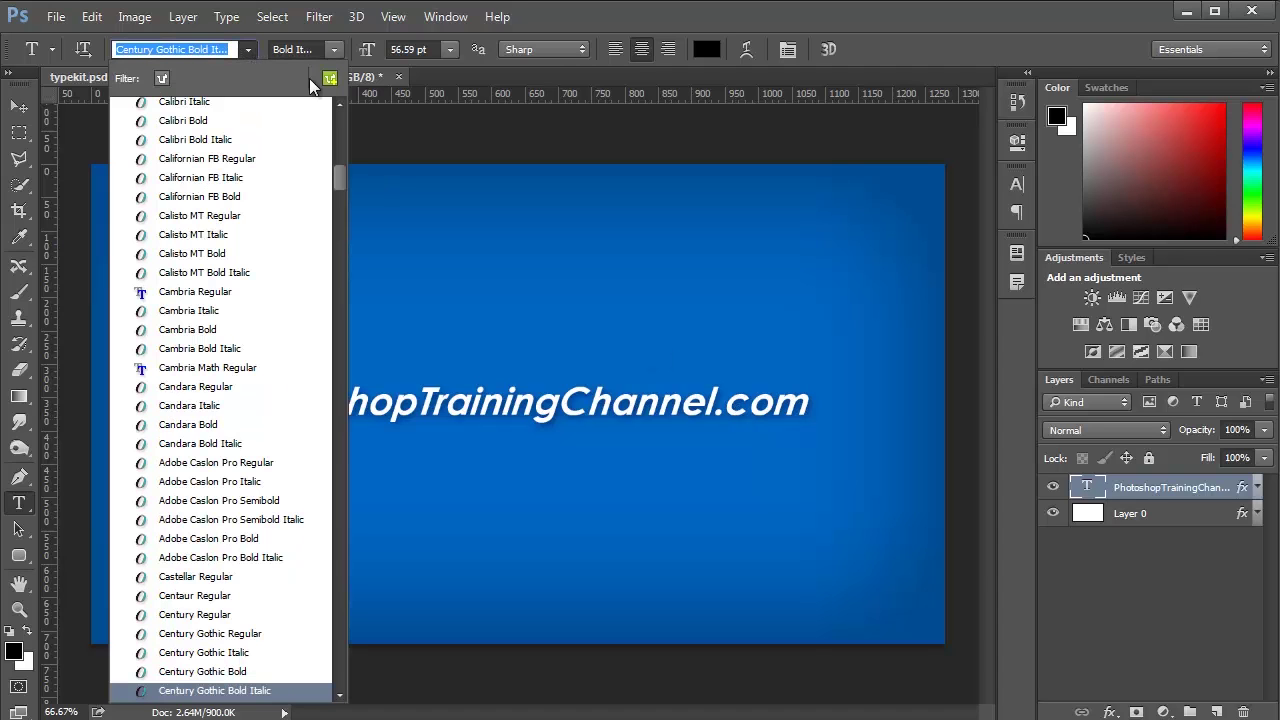
{"action": "left_click", "coordinate": [163, 80]}
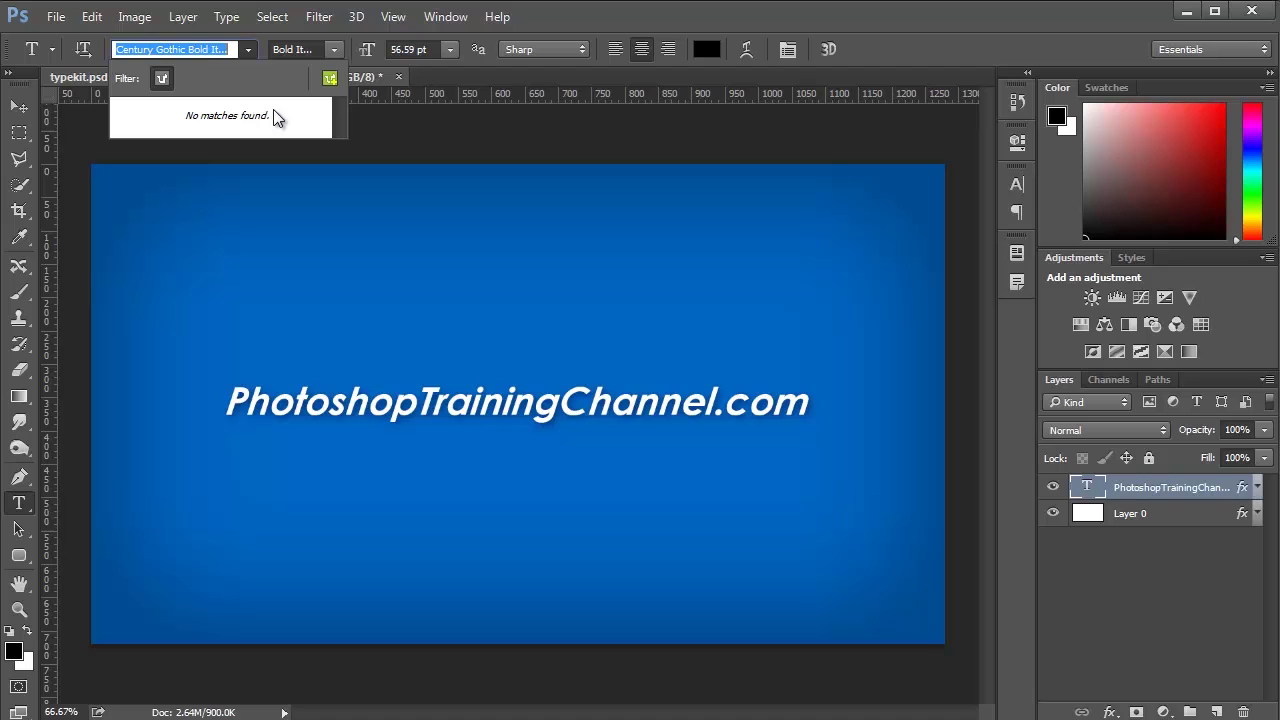
{"action": "left_click", "coordinate": [330, 78]}
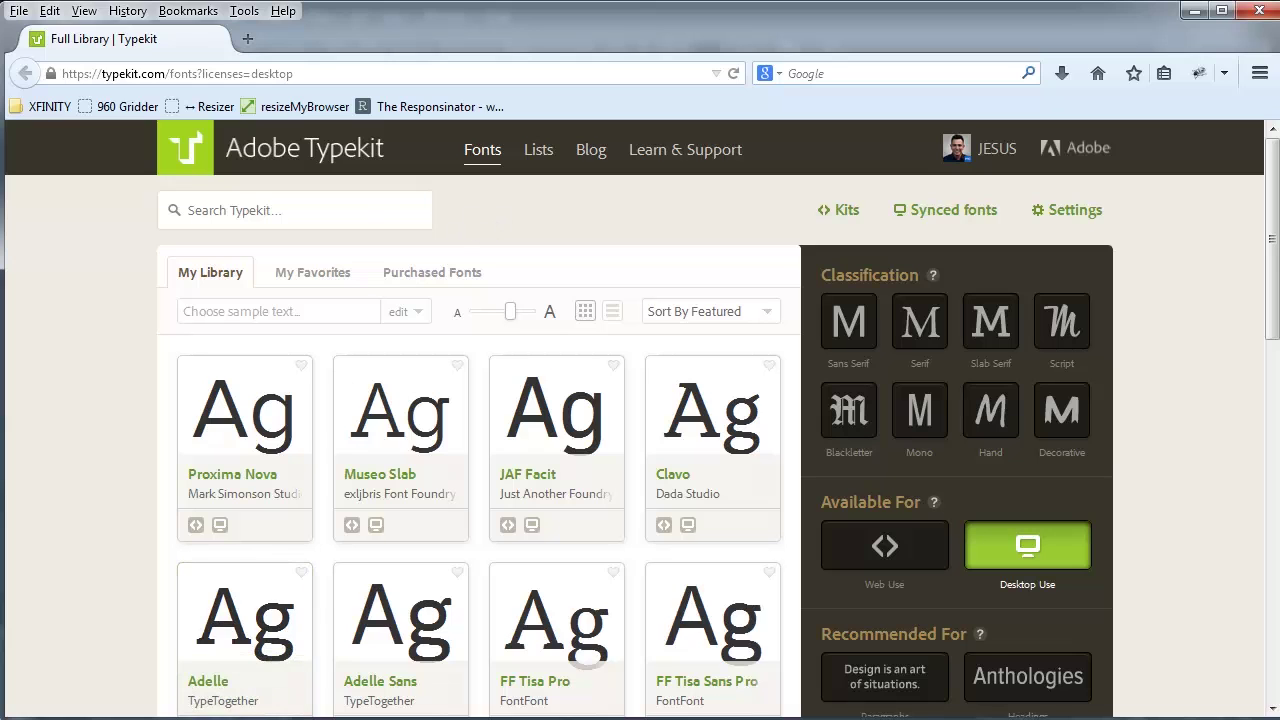
- Switch to the Creative Cloud application, review the installed apps, and minimize it to return to the Typekit library
{"action": "left_click", "coordinate": [200, 719]}
{"action": "left_click_drag", "start_coordinate": [409, 36], "coordinate": [472, 35]}
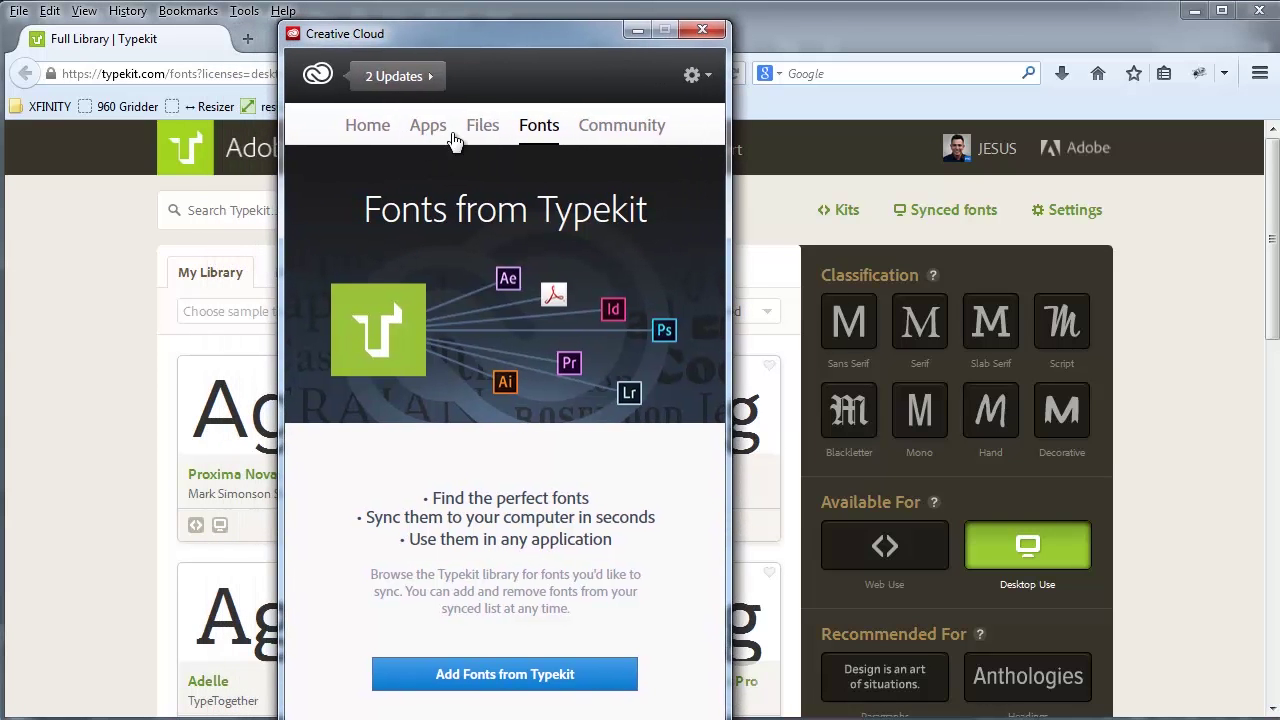
{"action": "left_click", "coordinate": [430, 128]}
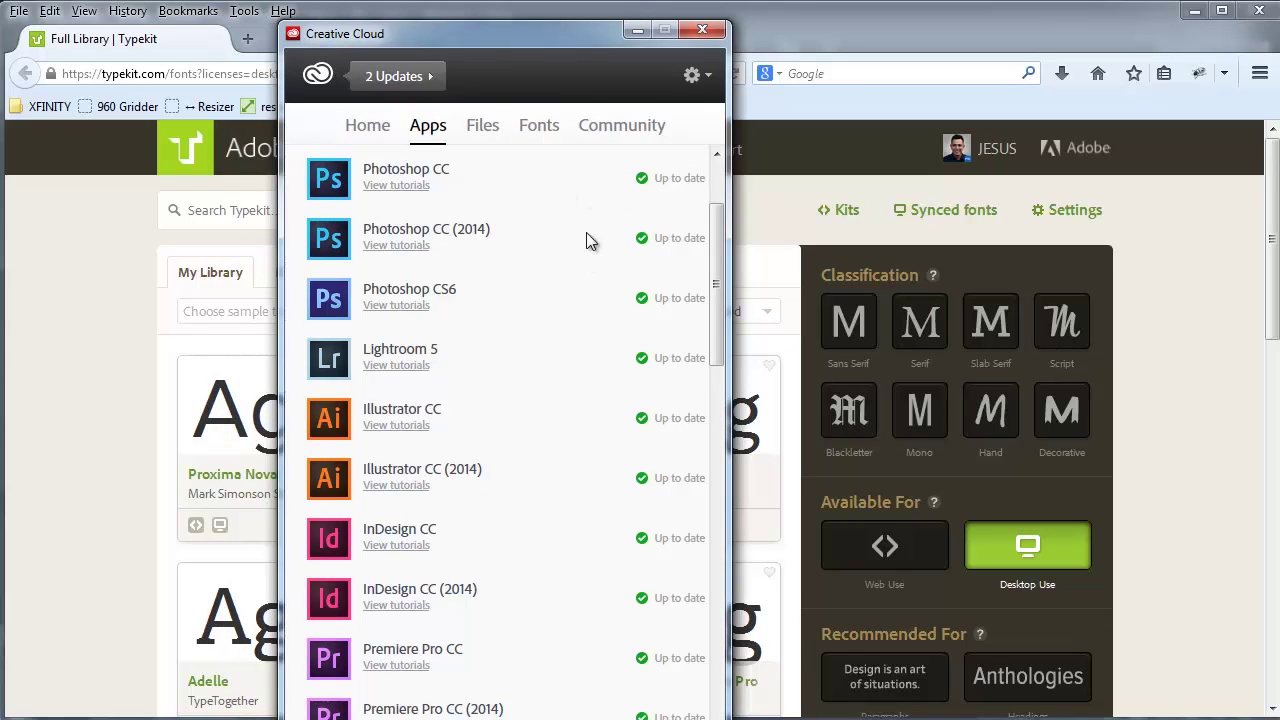
{"action": "left_click", "coordinate": [637, 31]}
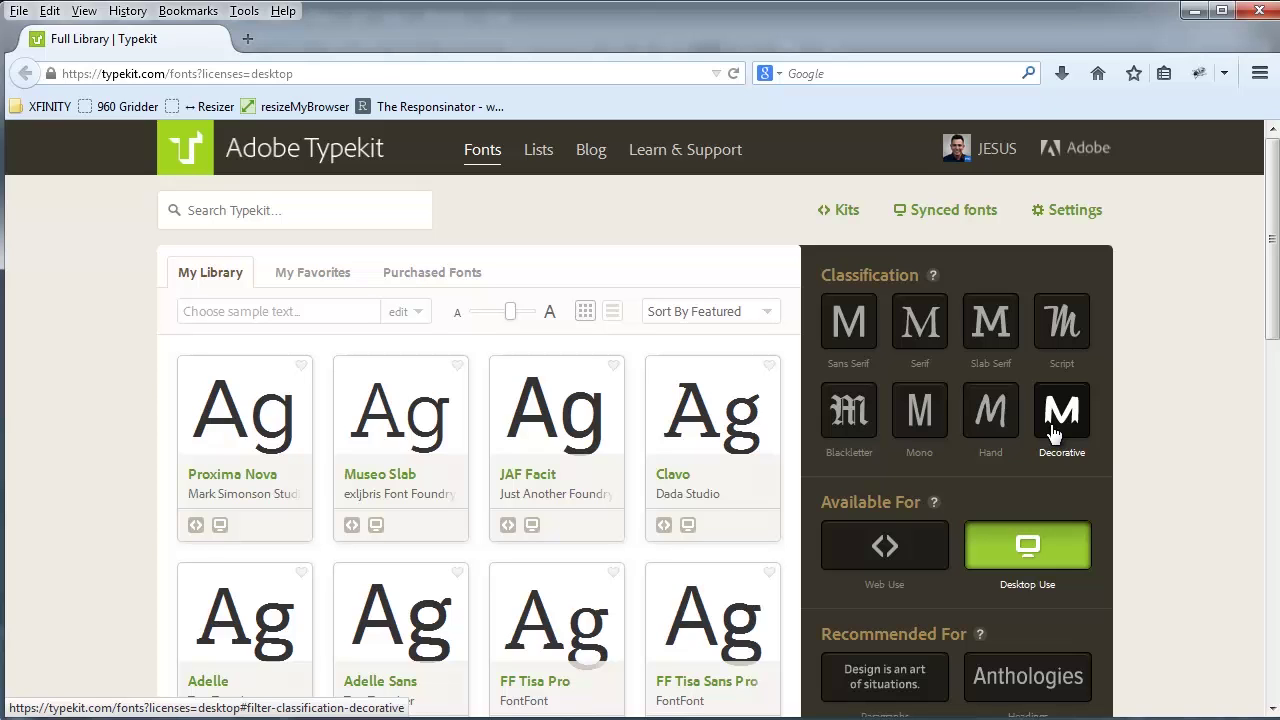
- Filter the Typekit desktop fonts to the Hand classification and look through the matching fonts and the remaining filter properties
{"action": "left_click", "coordinate": [993, 428]}
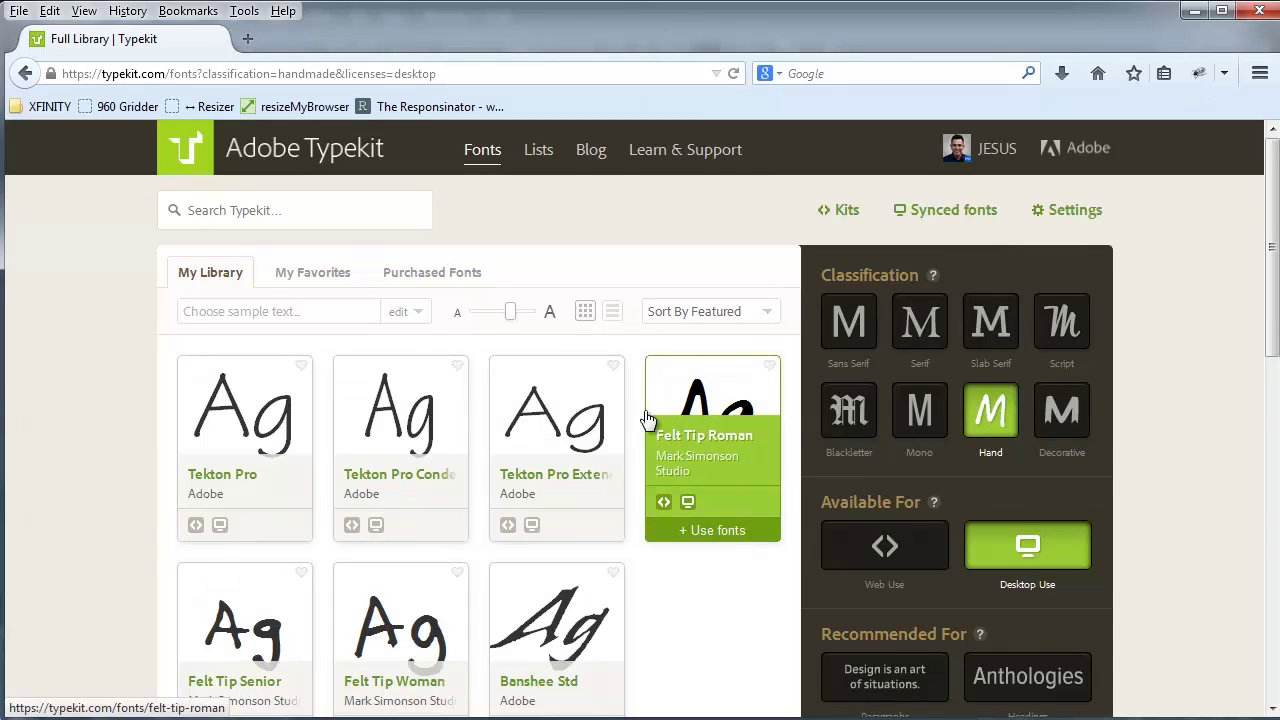
{"action": "scroll", "coordinate": [119, 392], "scroll_direction": "down", "scroll_amount": 3}
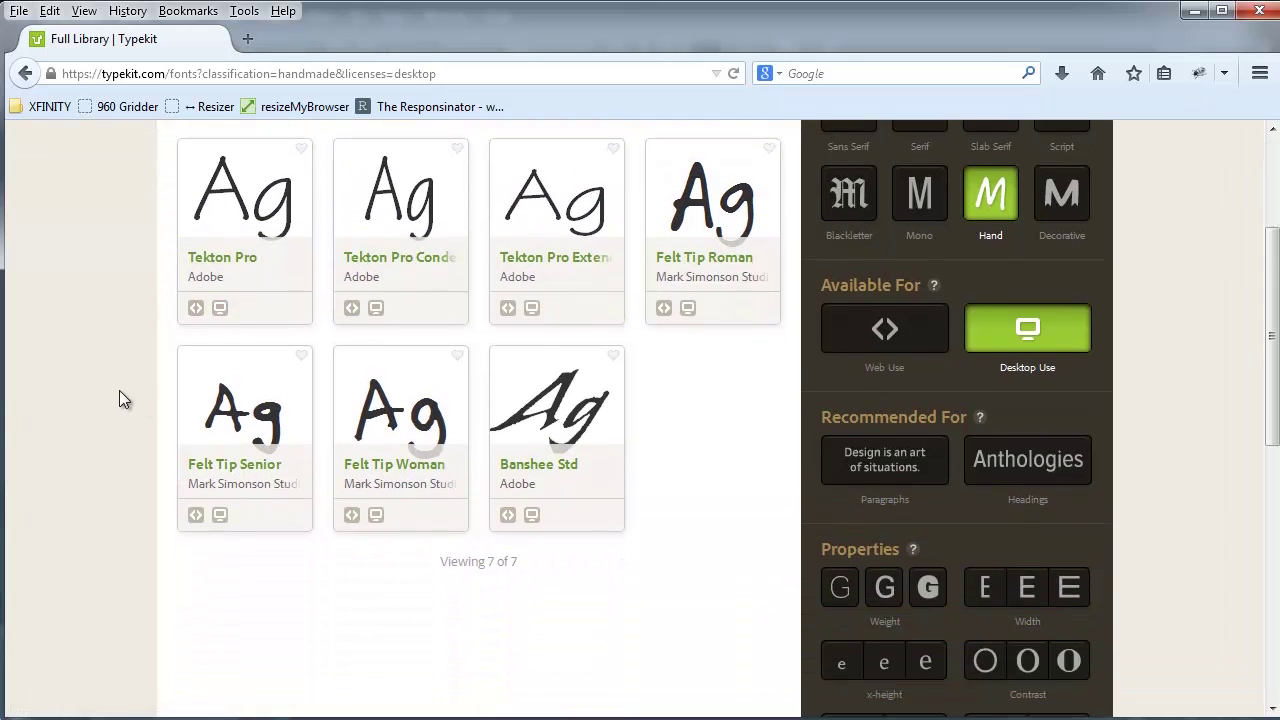
{"action": "scroll", "coordinate": [122, 398], "scroll_direction": "up", "scroll_amount": 1}
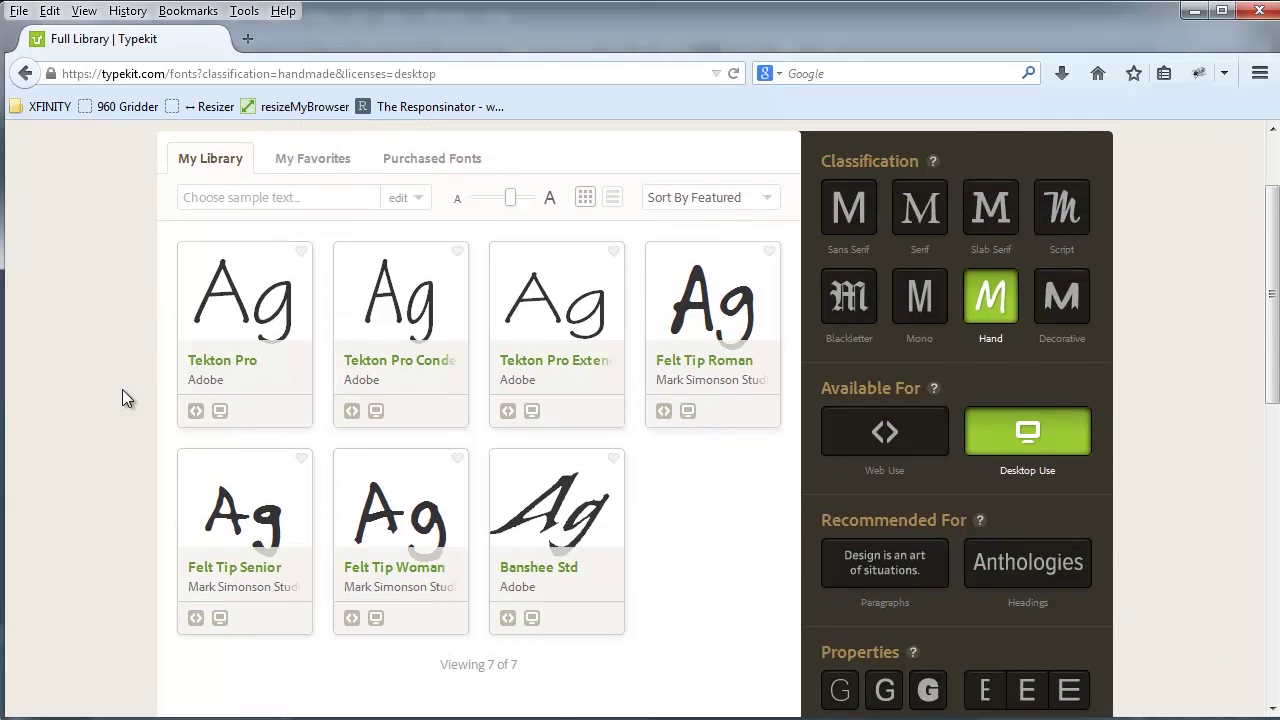
{"action": "scroll", "coordinate": [137, 398], "scroll_direction": "down", "scroll_amount": 2}
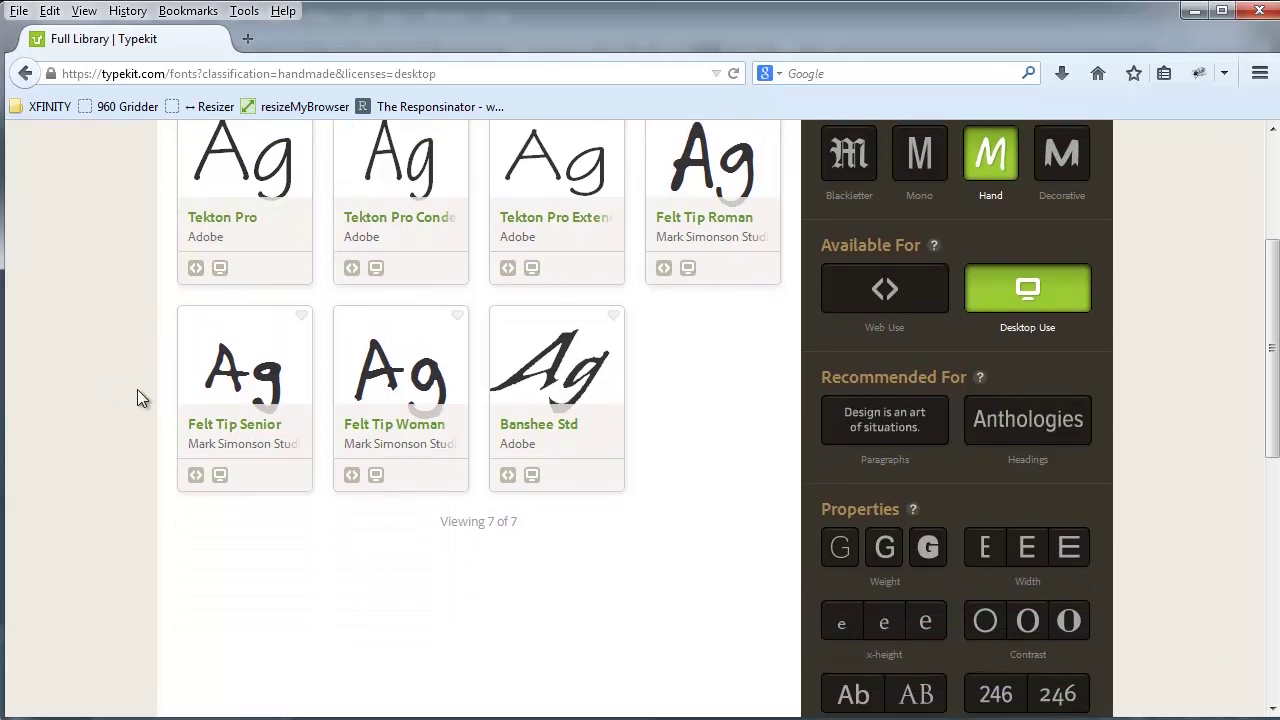
{"action": "scroll", "coordinate": [137, 390], "scroll_direction": "down", "scroll_amount": 1}
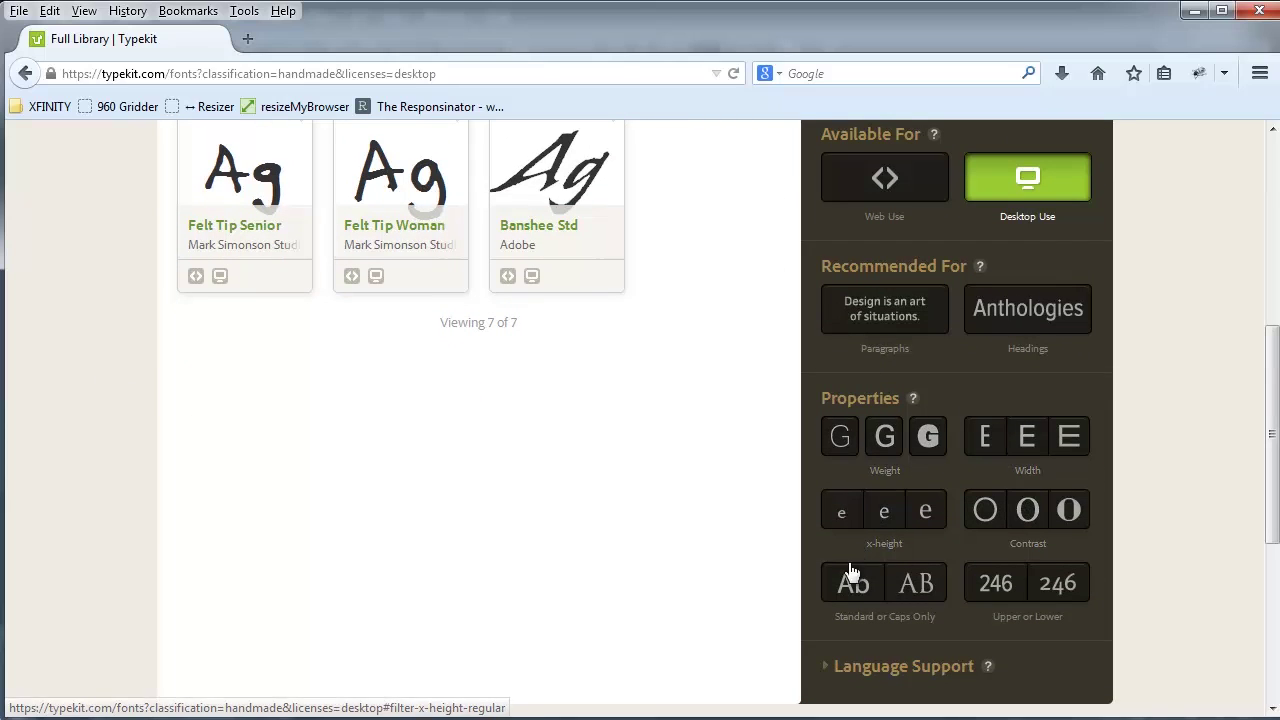
{"action": "scroll", "coordinate": [1034, 640], "scroll_direction": "down", "scroll_amount": 3}
{"action": "scroll", "coordinate": [1034, 617], "scroll_direction": "up", "scroll_amount": 5}
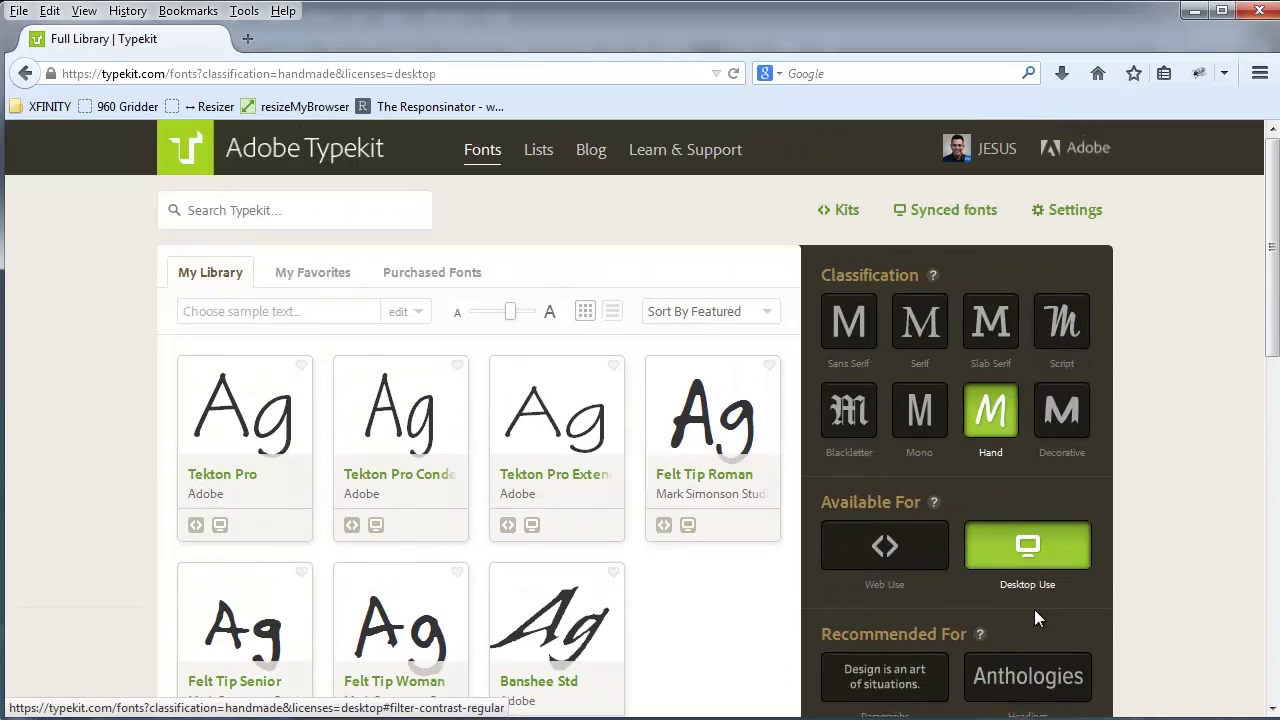
{"action": "scroll", "coordinate": [1034, 606], "scroll_direction": "down", "scroll_amount": 1}
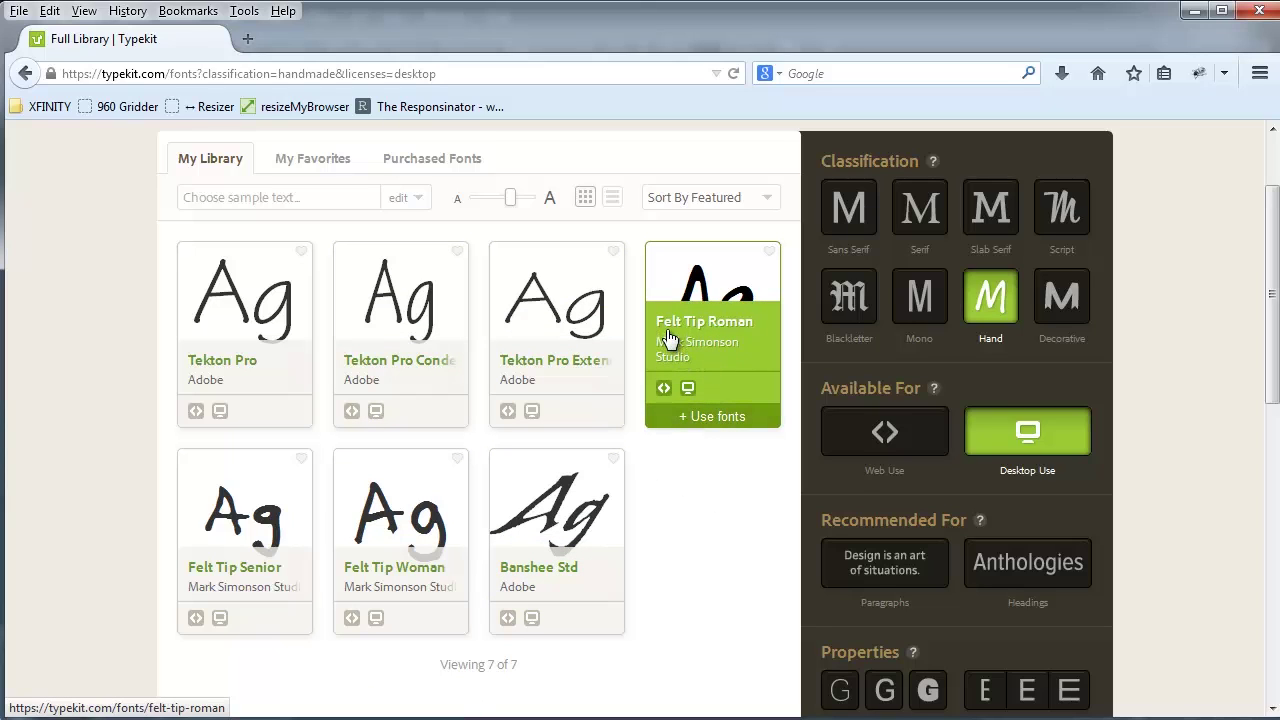
- Sync the Regular and Bold fonts of the Felt Tip Roman family for desktop use
{"action": "left_click", "coordinate": [718, 421]}
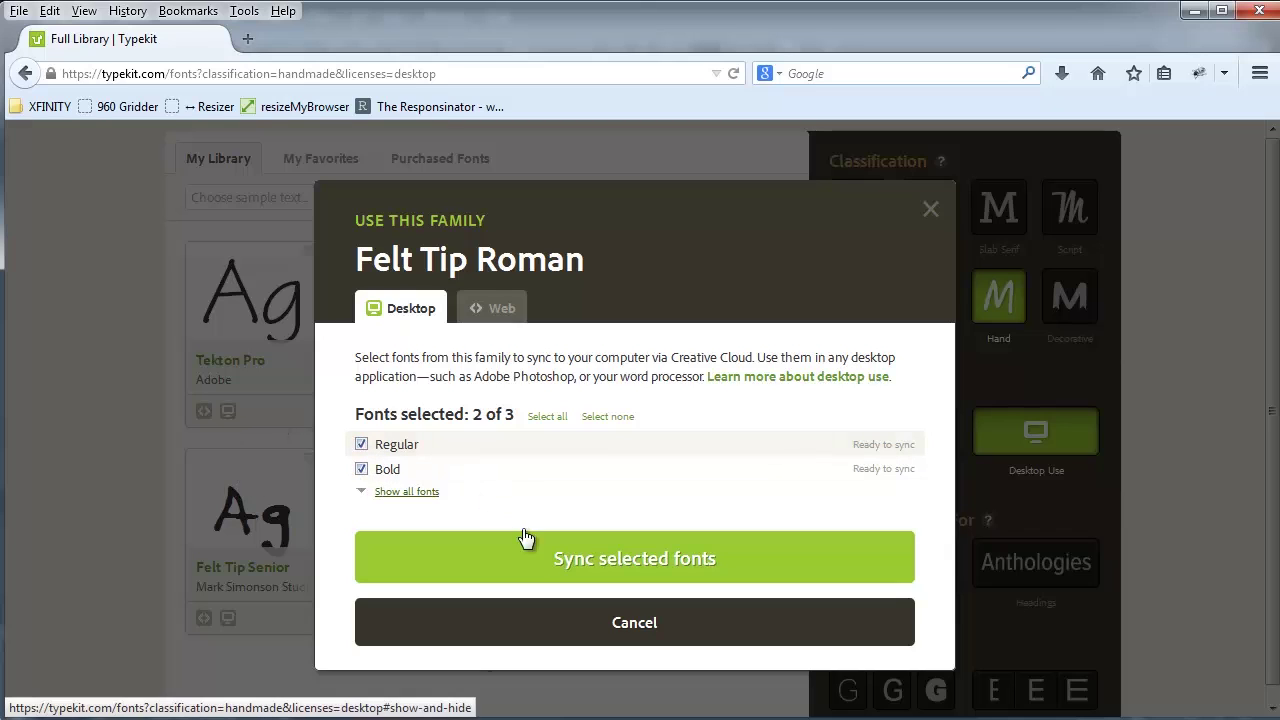
{"action": "left_click", "coordinate": [616, 564]}
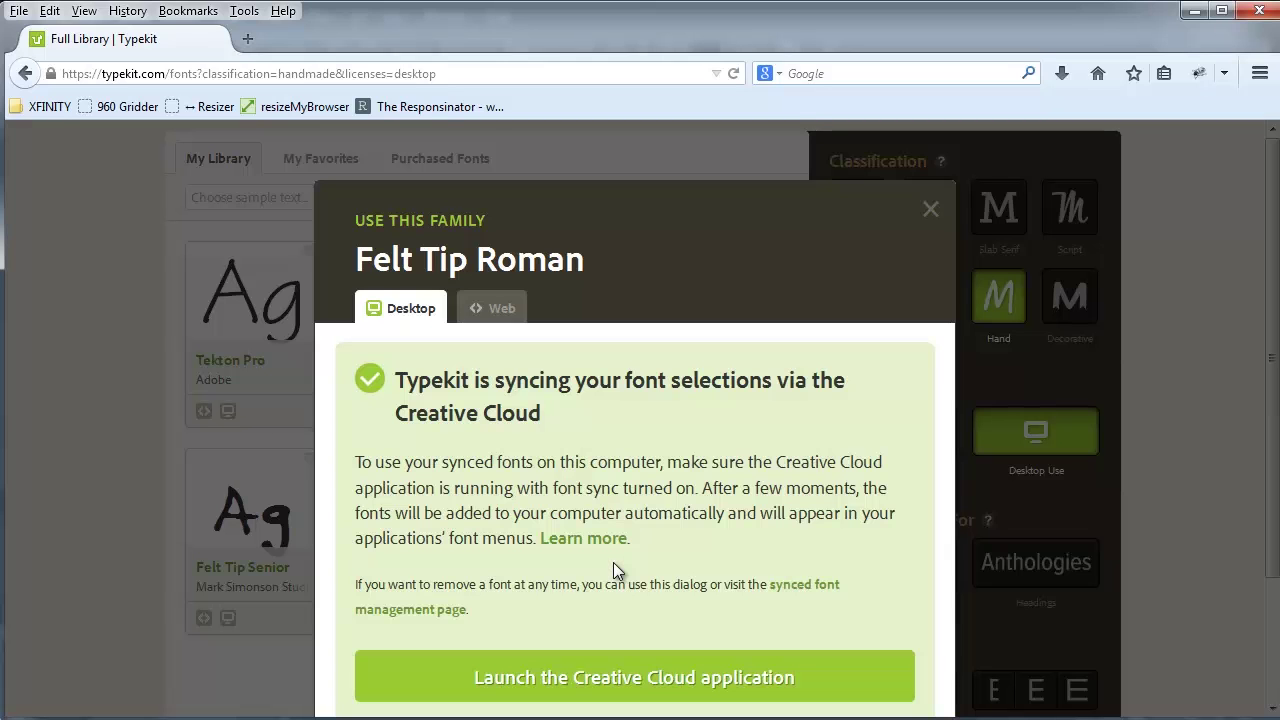
{"action": "scroll", "coordinate": [618, 549], "scroll_direction": "down", "scroll_amount": 2}
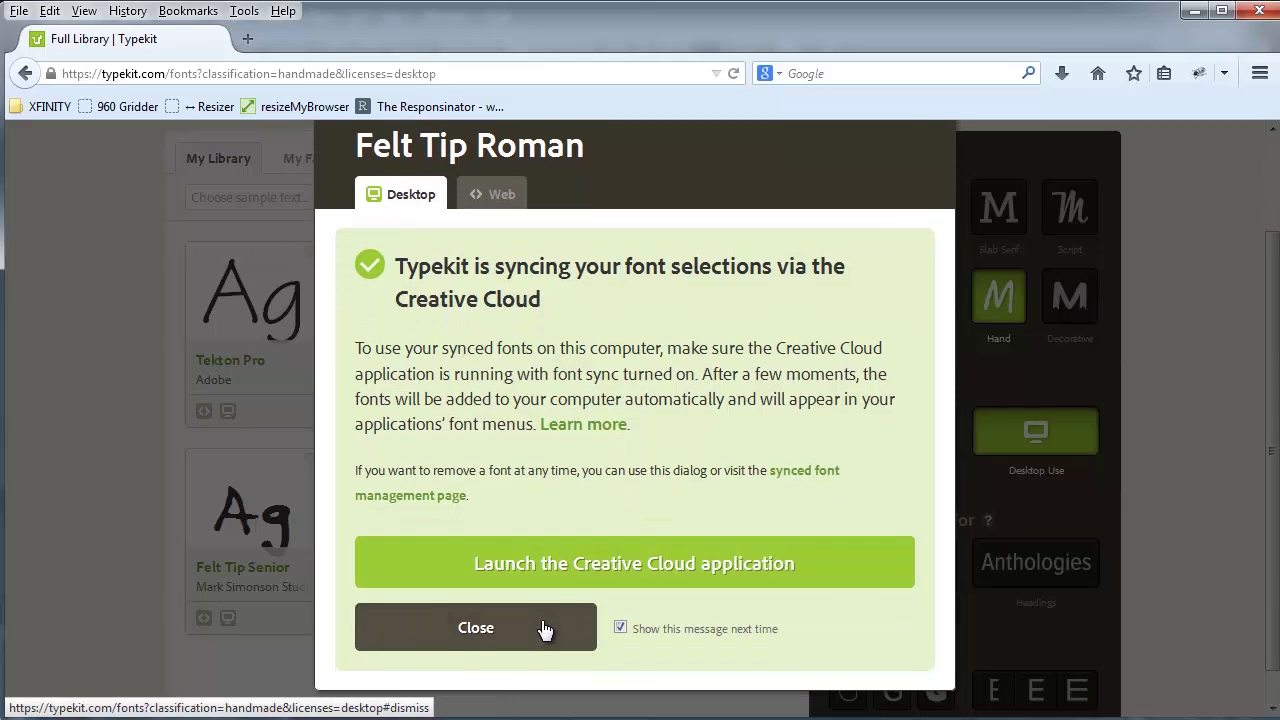
- Dismiss the Typekit sync message, check the Felt Tip Roman sync status in the Creative Cloud application, and return to Photoshop
{"action": "left_click", "coordinate": [545, 635]}
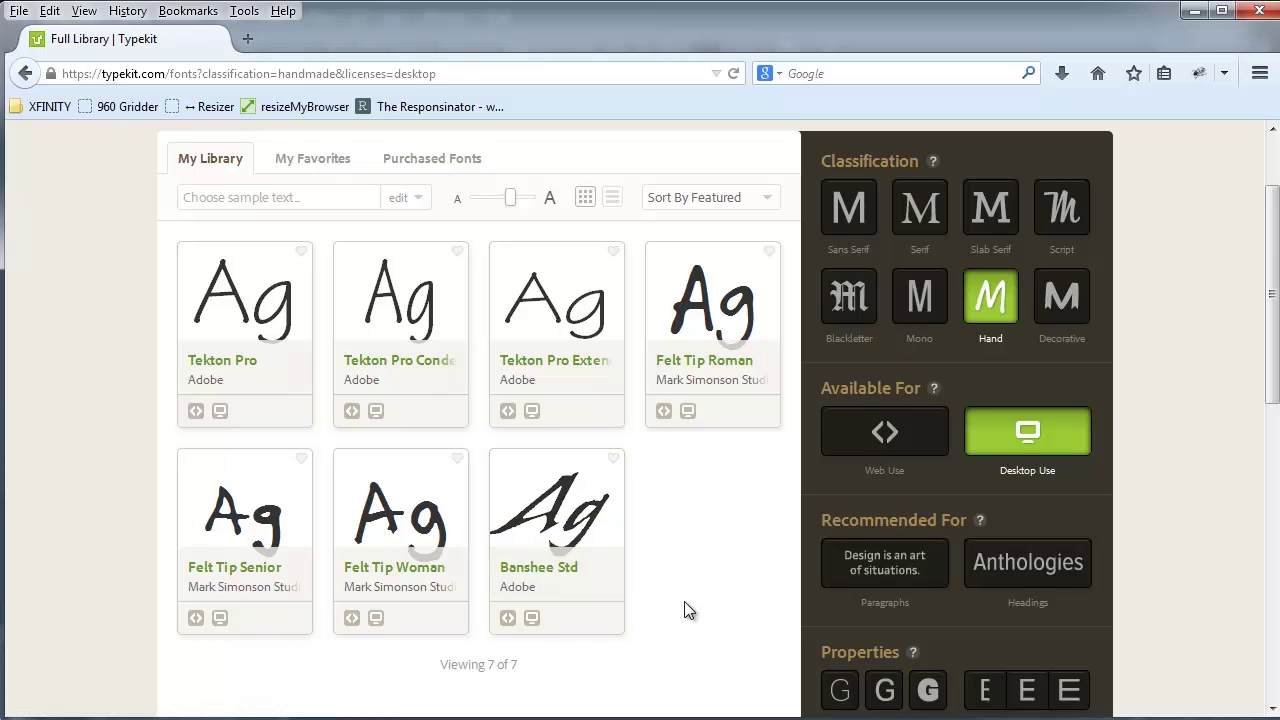
{"action": "left_click", "coordinate": [840, 718]}
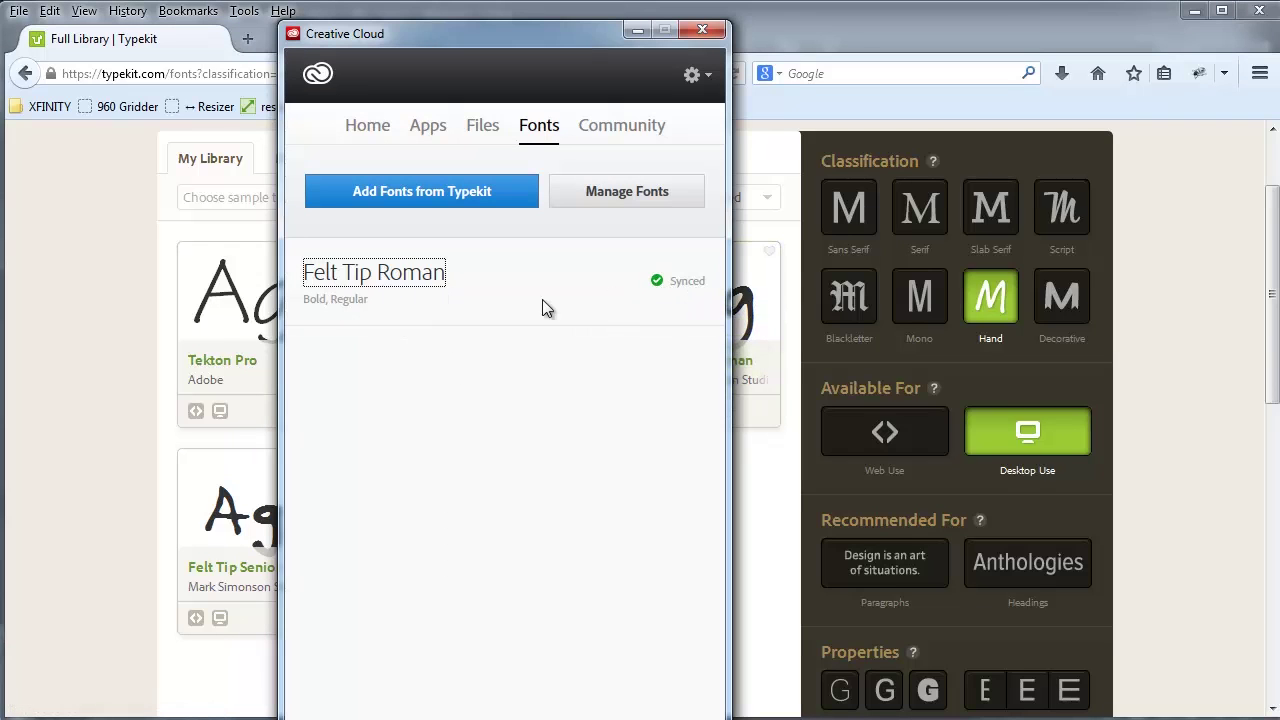
{"action": "left_click", "coordinate": [628, 35]}
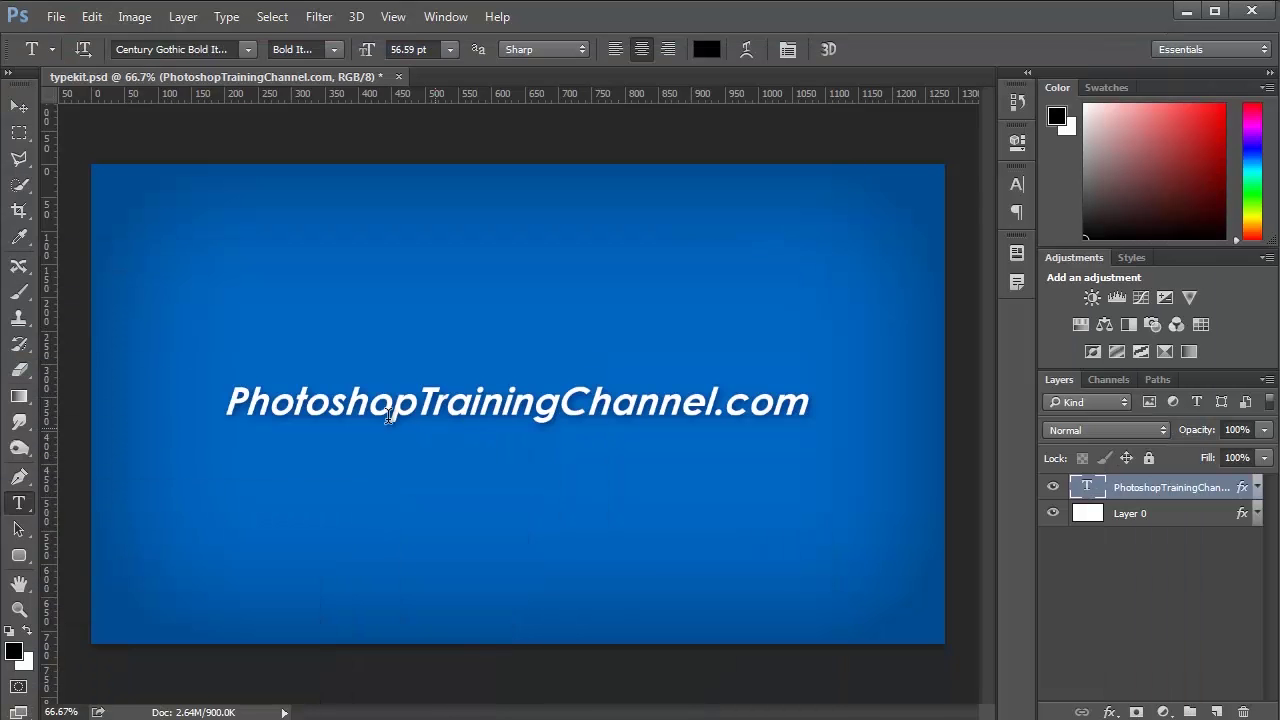
- Apply Felt Tip Roman Bold from the Typekit-filtered font list to the PhotoshopTrainingChannel.com text layer
{"action": "left_click", "coordinate": [247, 50]}
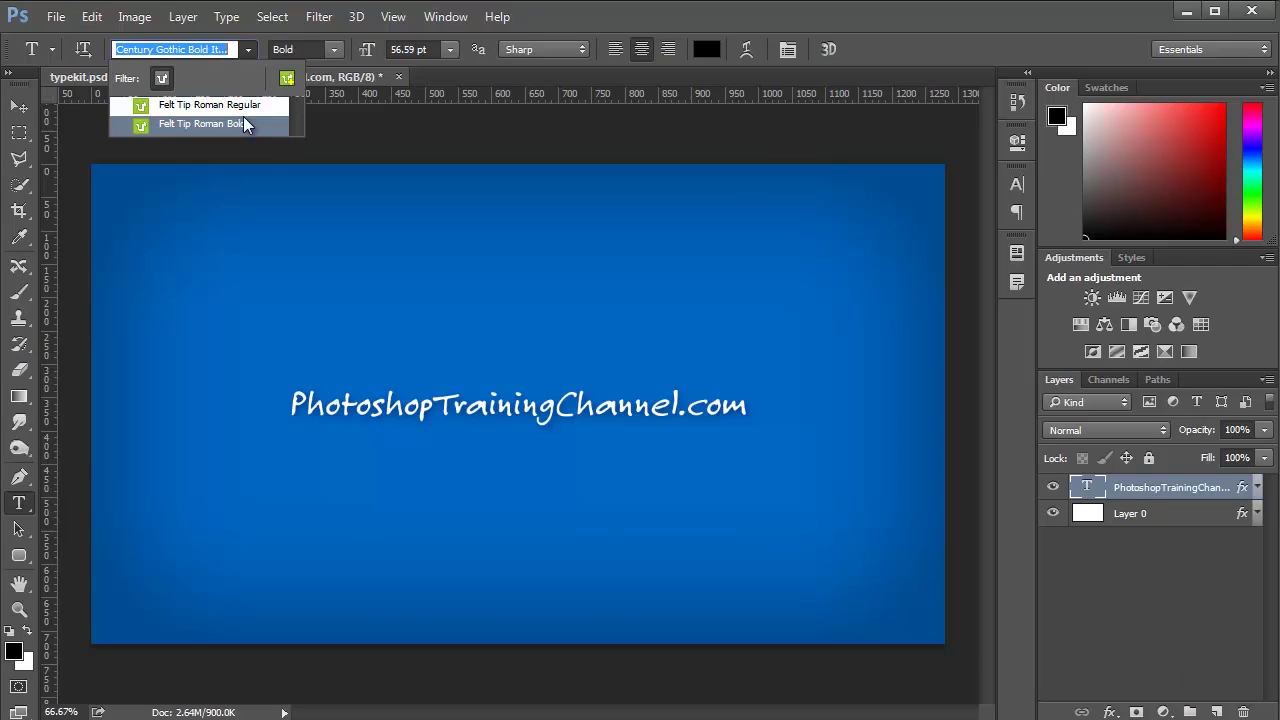
{"action": "left_click", "coordinate": [164, 84]}
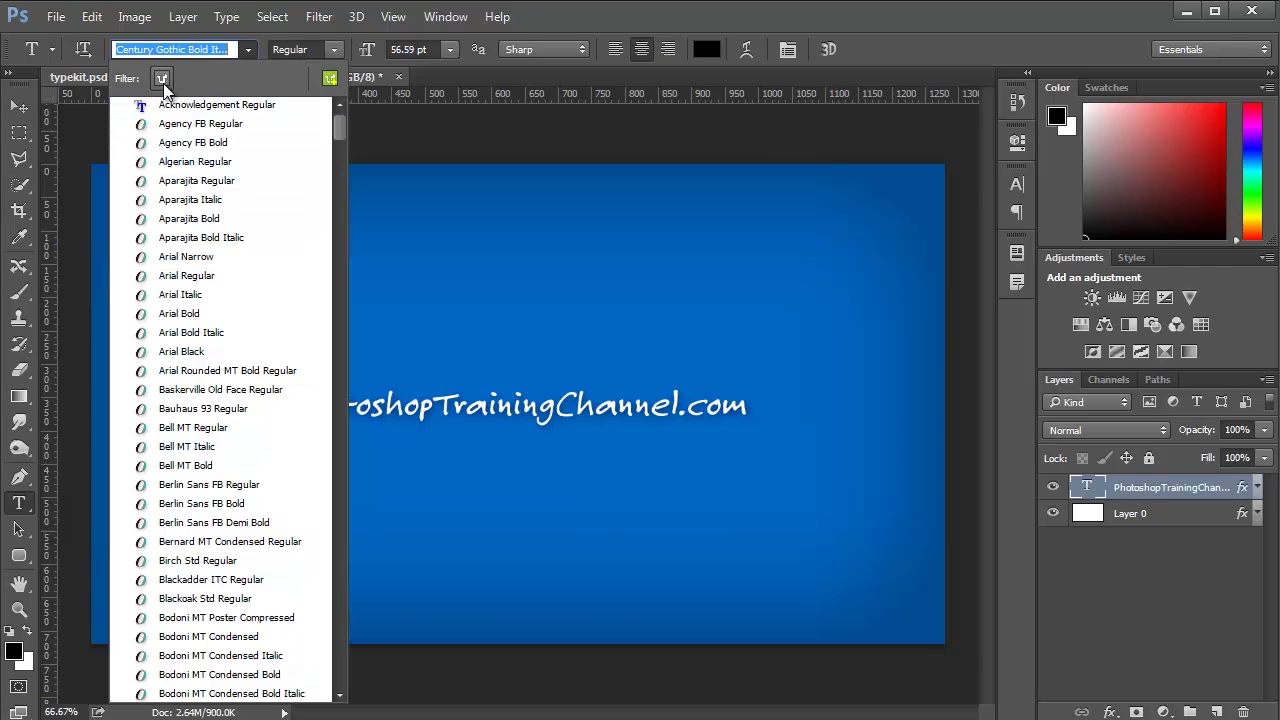
{"action": "left_click", "coordinate": [164, 84]}
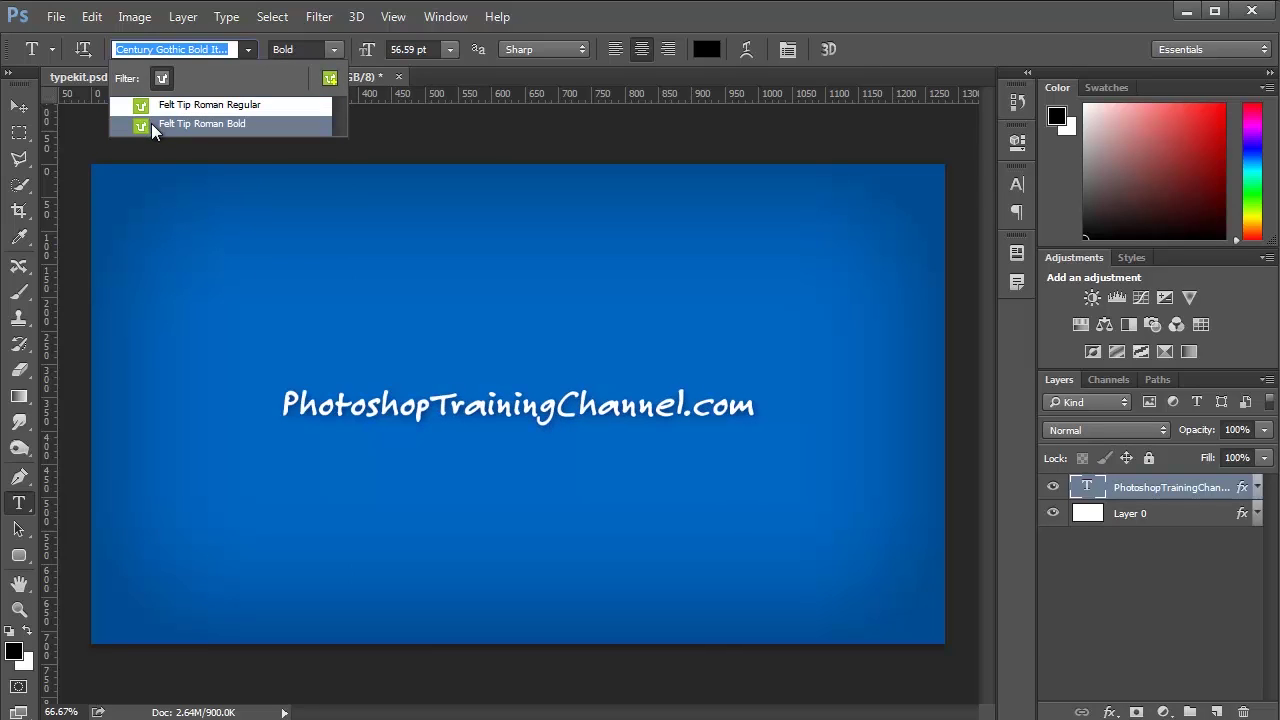
{"action": "left_click", "coordinate": [152, 123]}
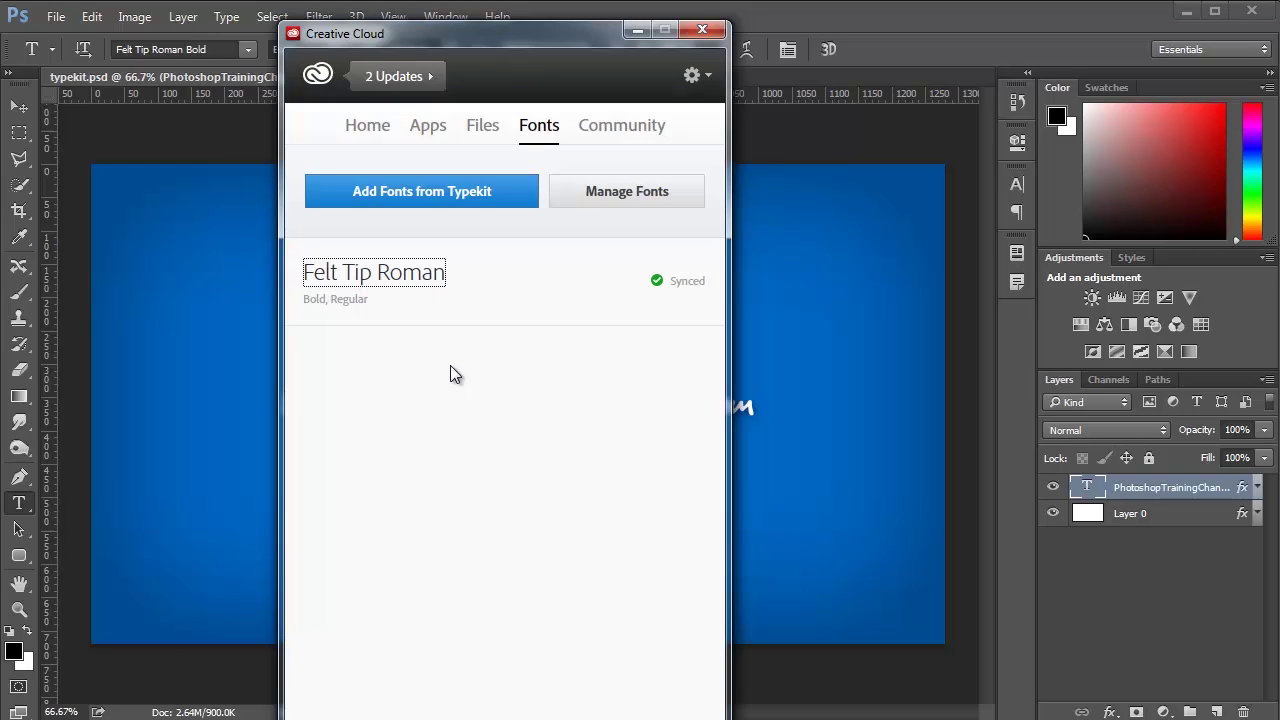
- Open font management from the Creative Cloud application, remove Felt Tip Roman from the synced fonts, and return to Photoshop
{"action": "left_click", "coordinate": [604, 196]}
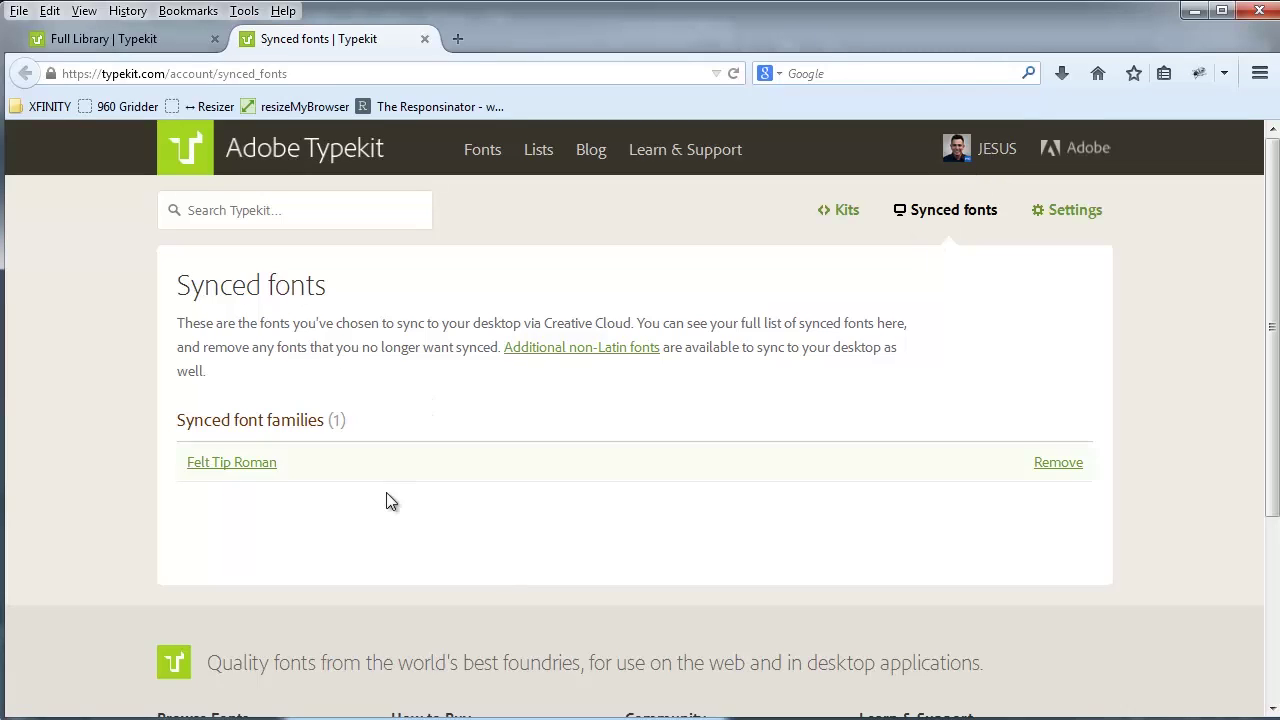
{"action": "left_click", "coordinate": [1057, 463]}
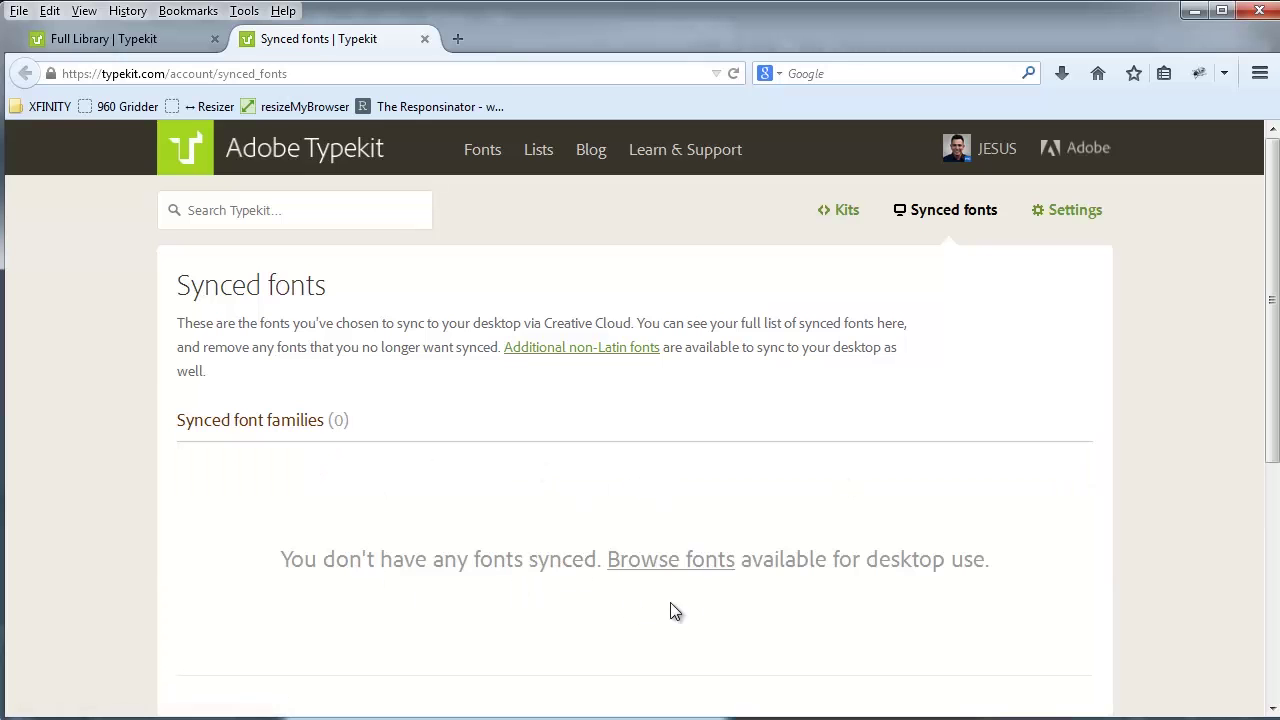
{"action": "left_click", "coordinate": [1194, 12]}
{"action": "left_click", "coordinate": [637, 31]}
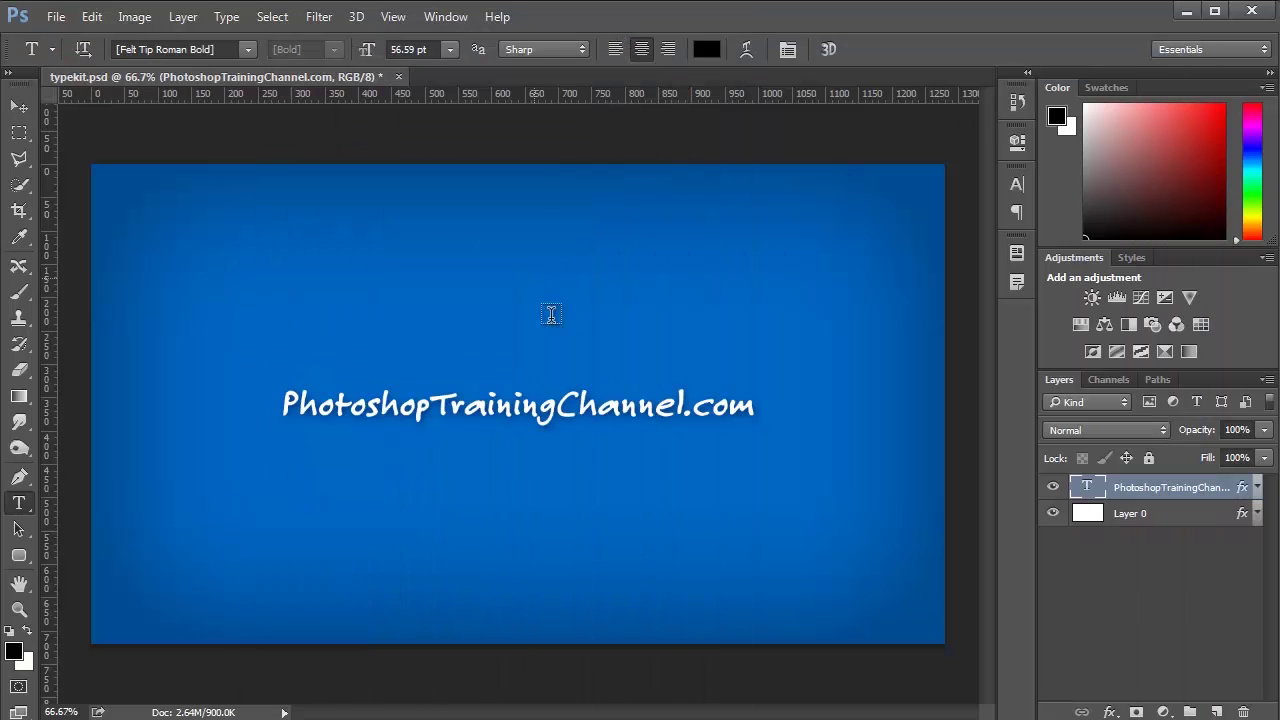
- Try editing the PhotoshopTrainingChannel.com text by accepting substitution of its missing font, and undo the substitution
{"action": "left_click", "coordinate": [249, 50]}
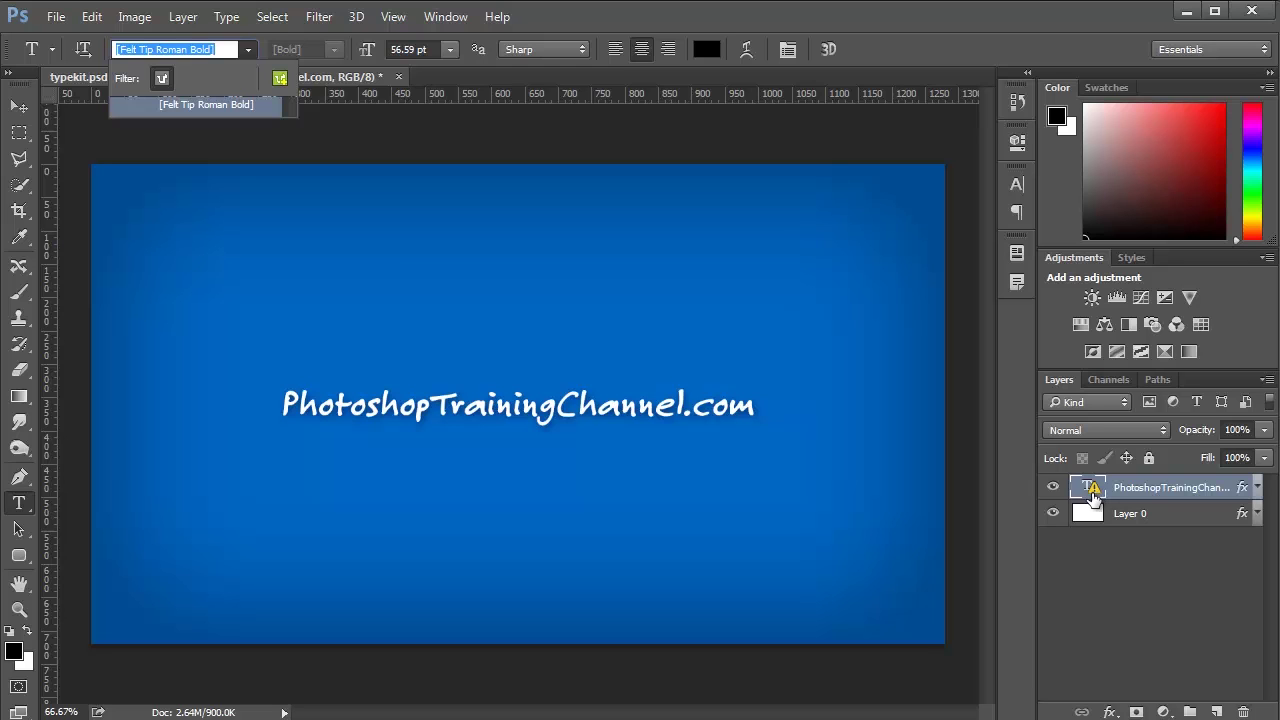
{"action": "left_click", "coordinate": [625, 415]}
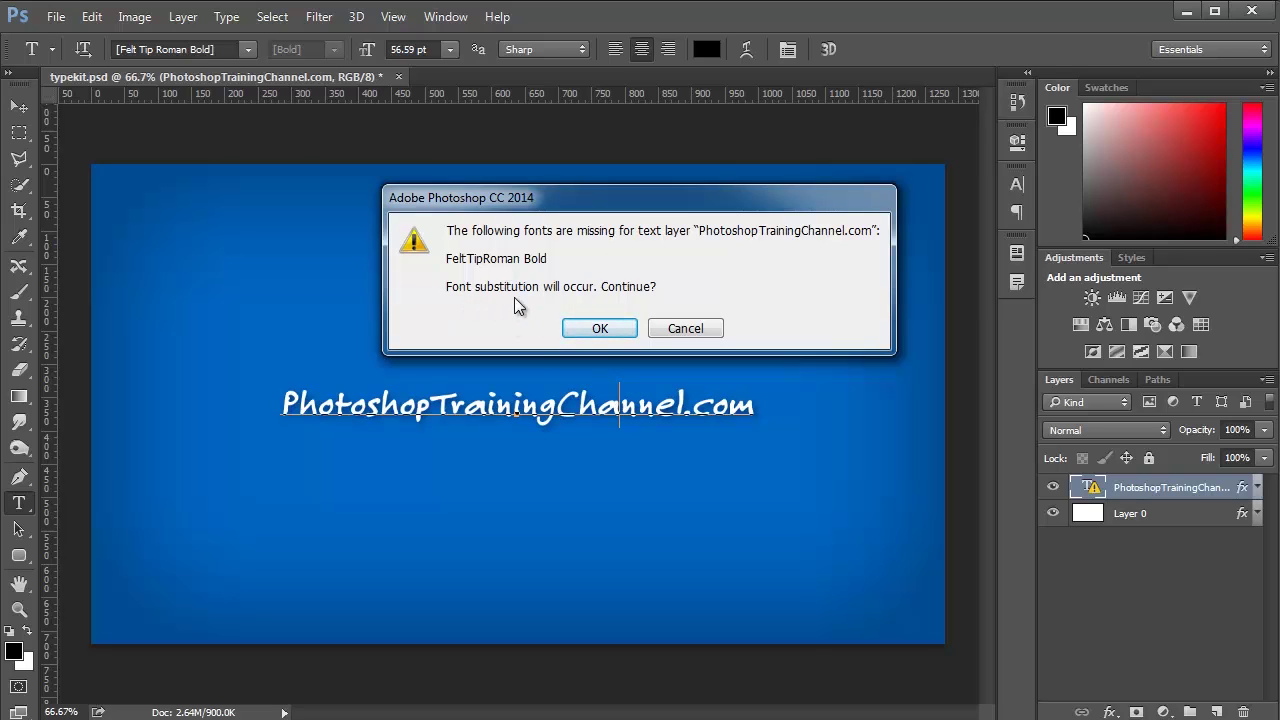
{"action": "left_click", "coordinate": [600, 330]}
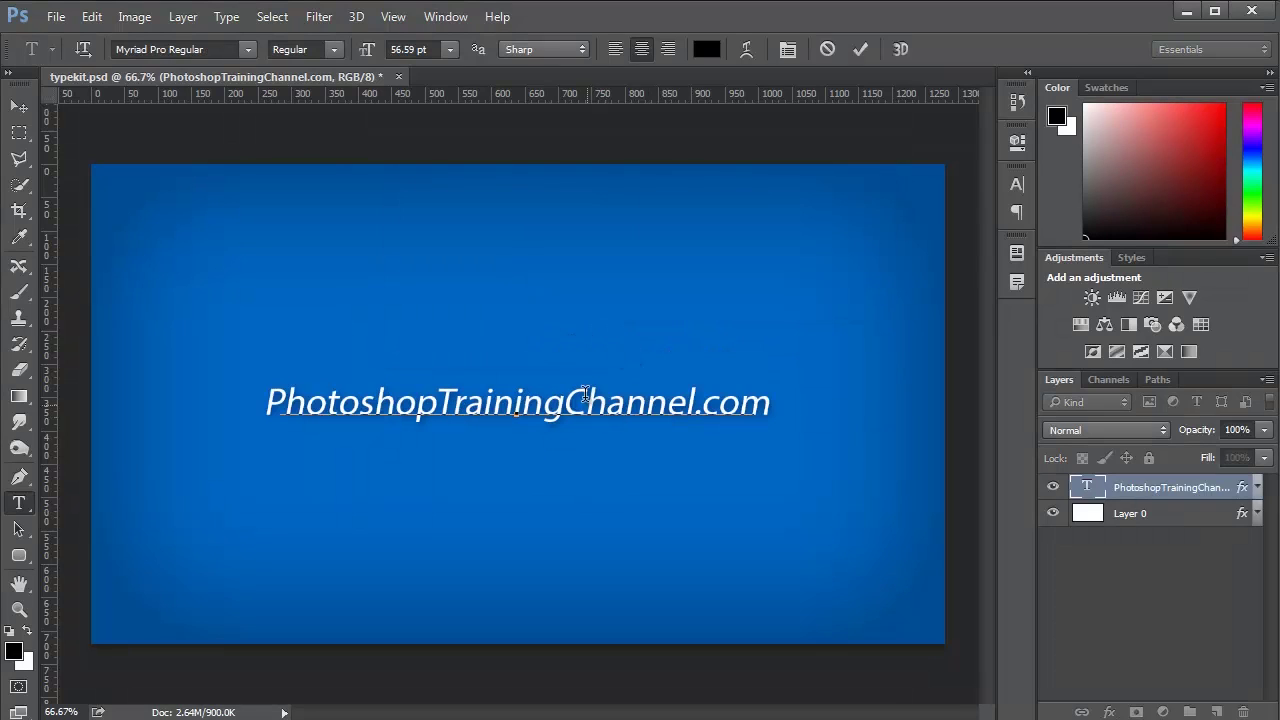
{"action": "left_click", "coordinate": [619, 414]}
{"action": "type", "text": "n"}
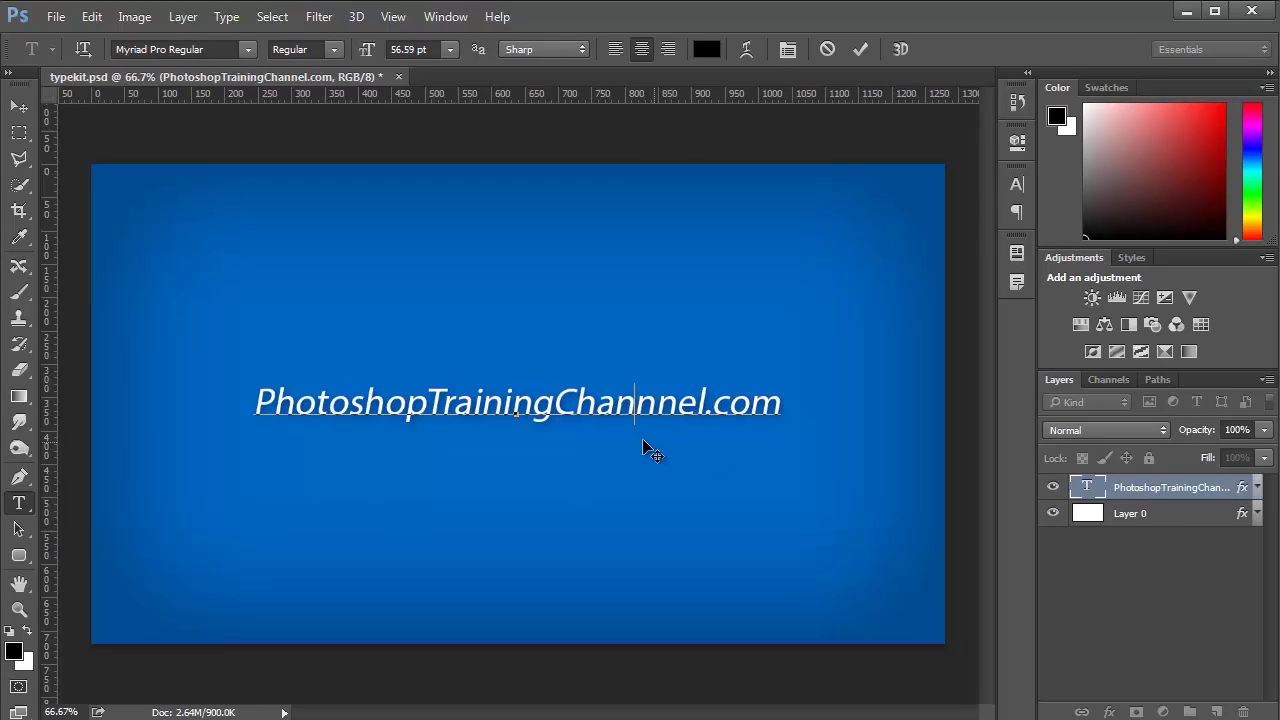
{"action": "key", "text": "BackSpace"}
{"action": "key", "text": "ctrl+Return"}
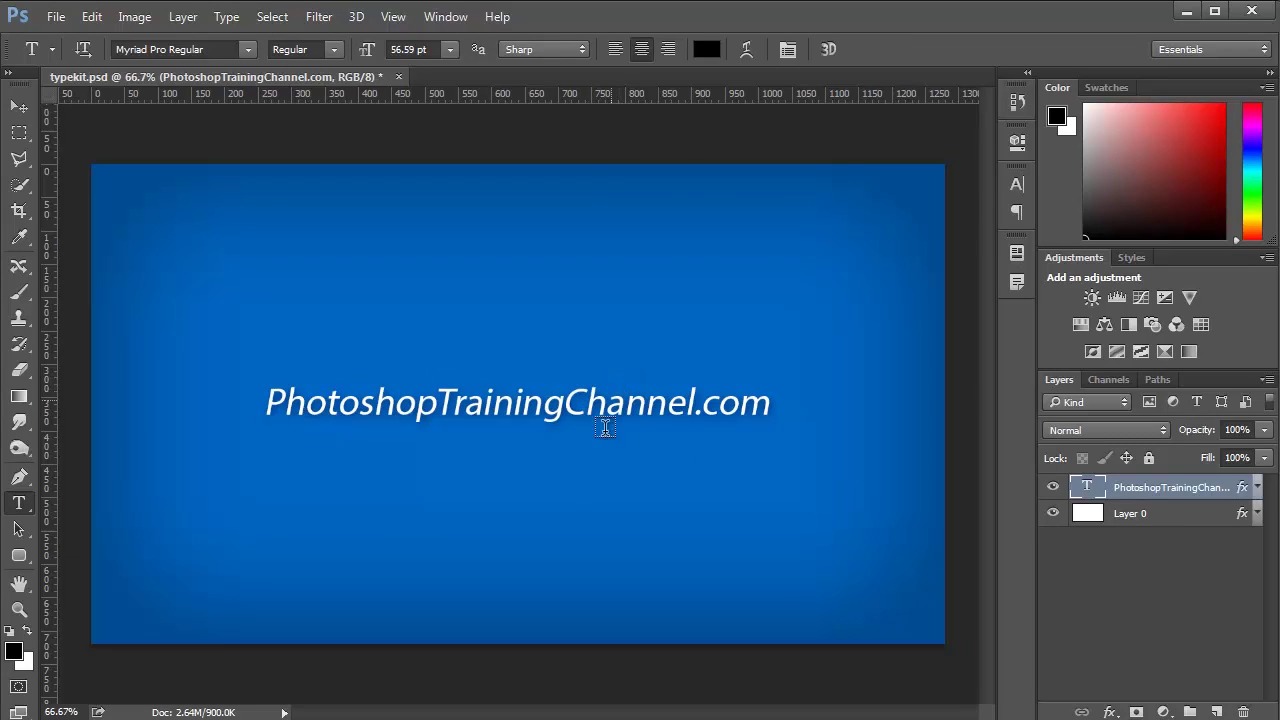
{"action": "key", "text": "ctrl+z"}
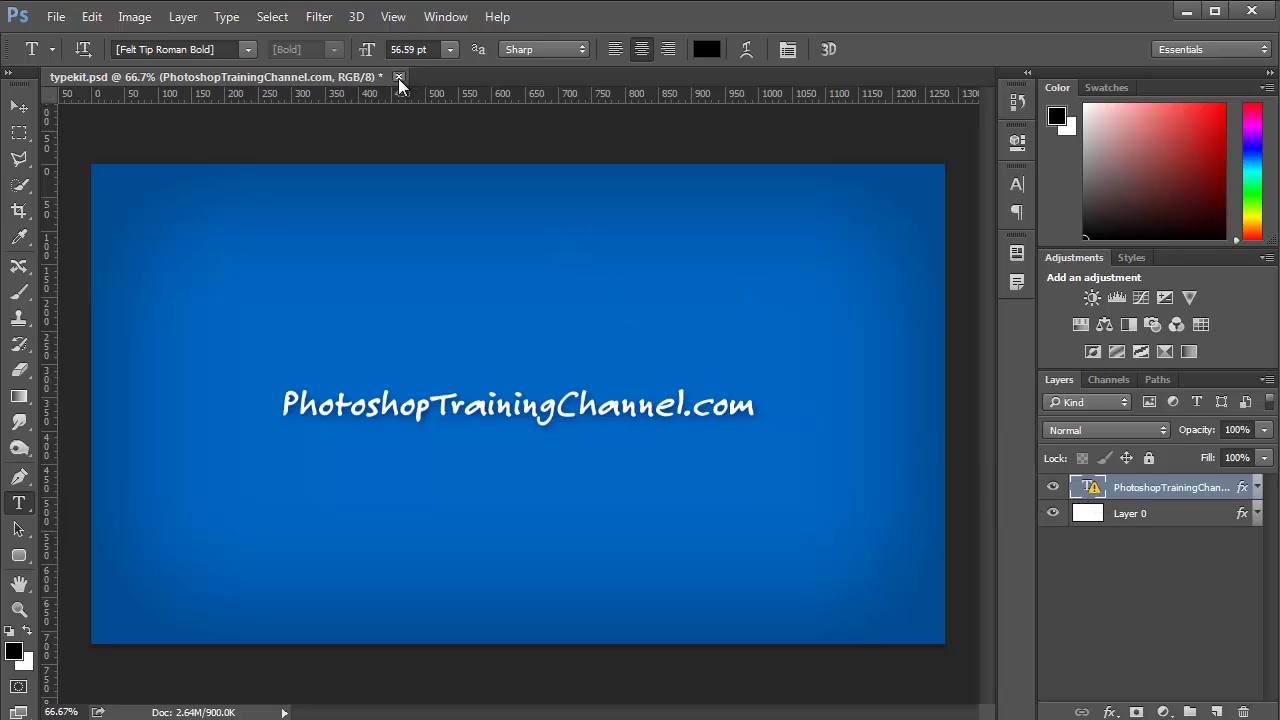
- Save and close typekit.psd, and reopen it from the recent files
{"action": "key", "text": "ctrl+s"}
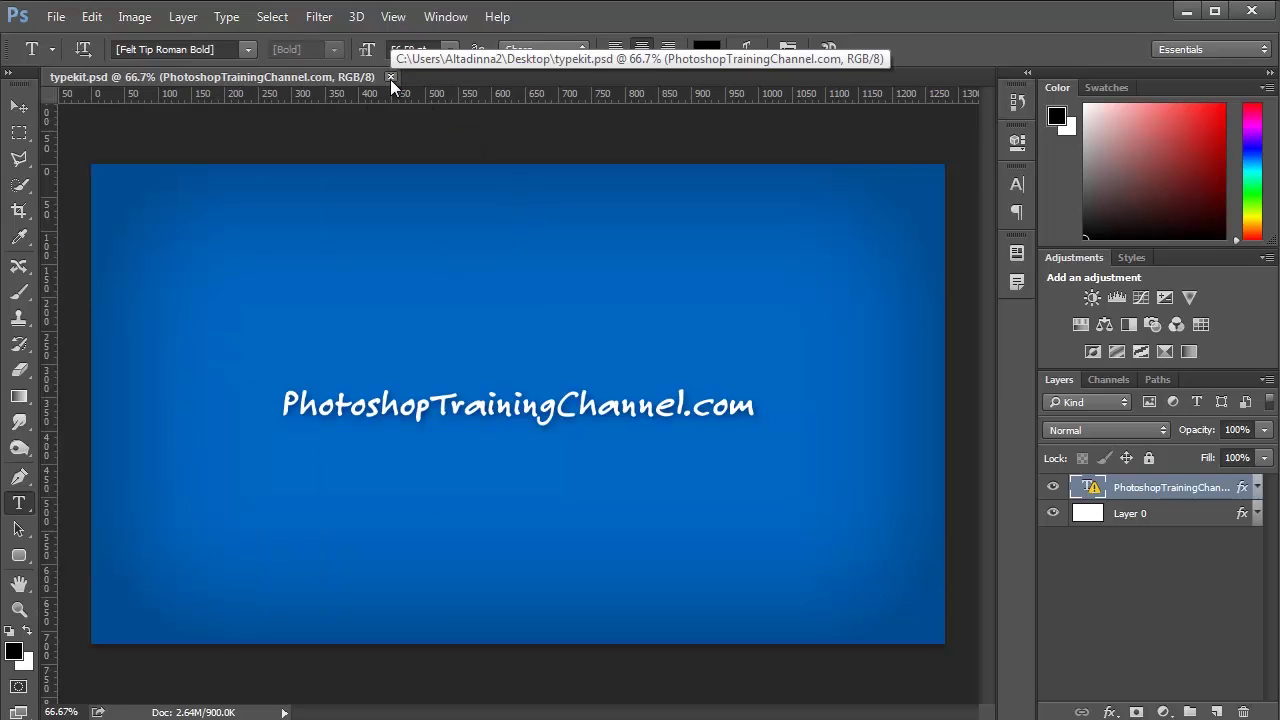
{"action": "left_click", "coordinate": [390, 78]}
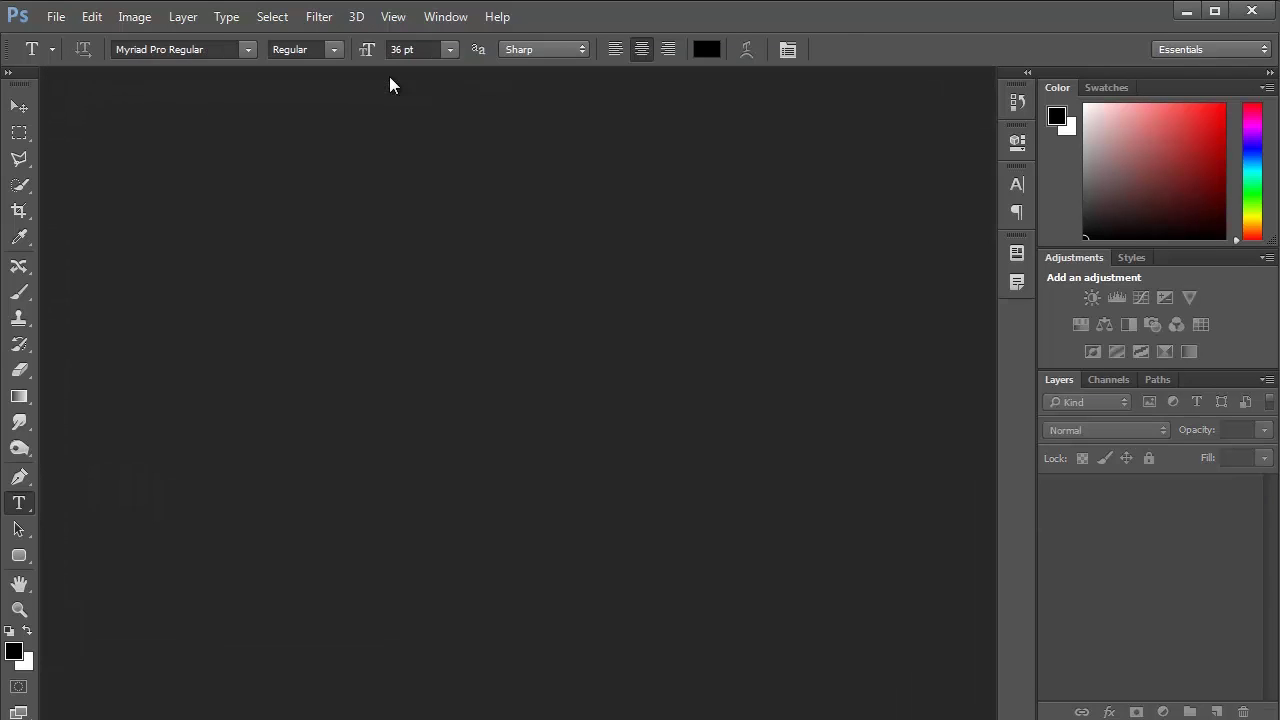
{"action": "left_click", "coordinate": [56, 17]}
{"action": "mouse_move", "coordinate": [91, 131]}
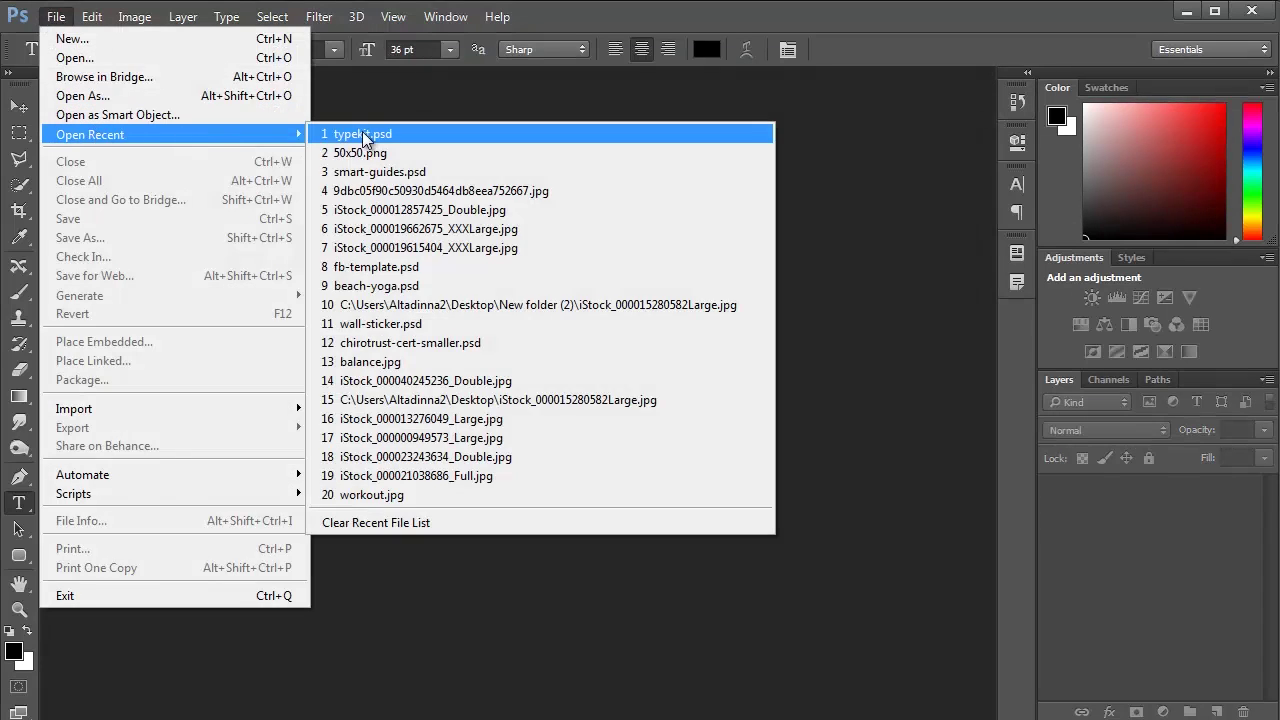
{"action": "left_click", "coordinate": [540, 133]}
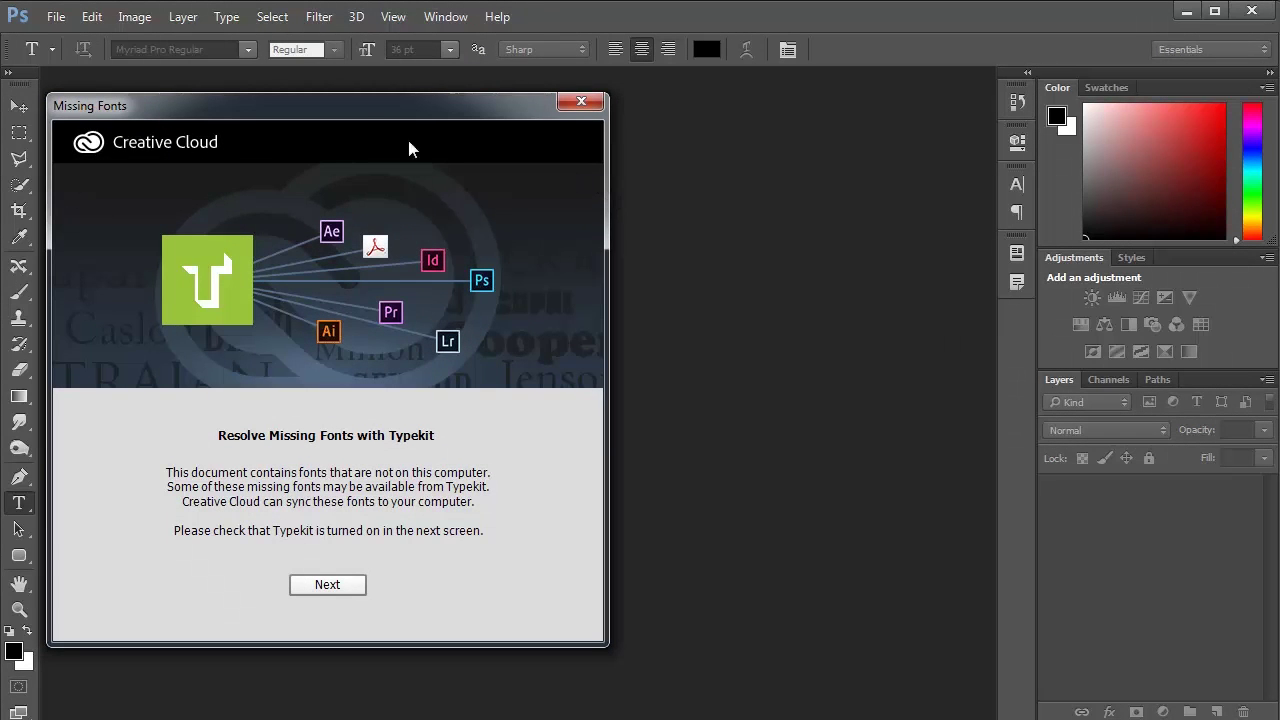
- Review the replacement options for the missing FeltTipRoman Bold, keep the Typekit font FeltTipRoman-Bold, and resolve the fonts
{"action": "left_click_drag", "start_coordinate": [319, 113], "coordinate": [523, 117]}
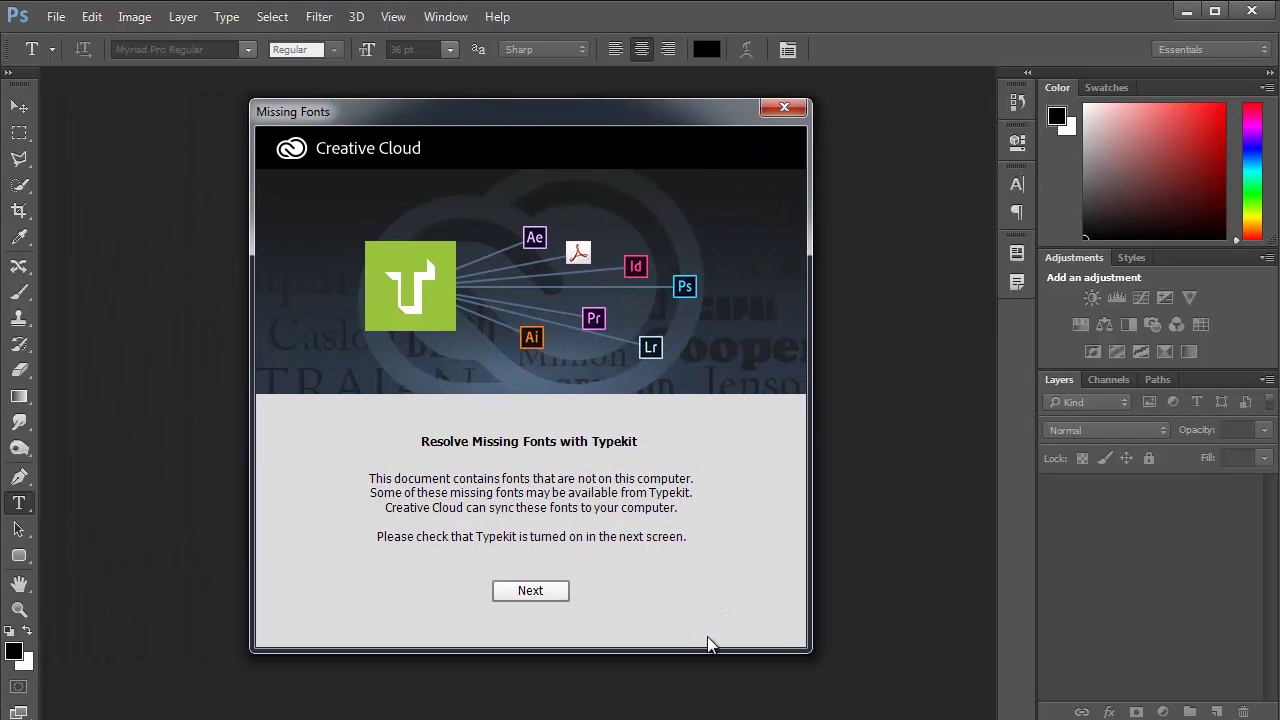
{"action": "left_click", "coordinate": [526, 589]}
{"action": "left_click_drag", "start_coordinate": [277, 166], "coordinate": [509, 166]}
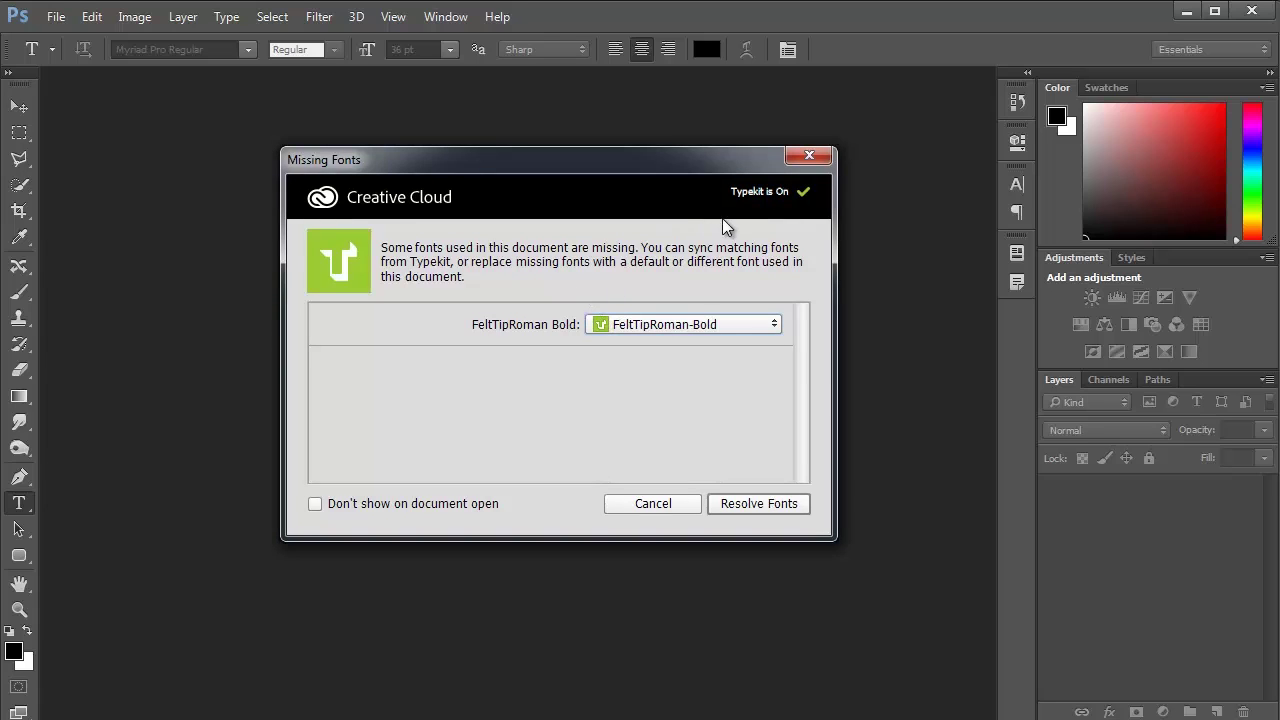
{"action": "left_click", "coordinate": [697, 330]}
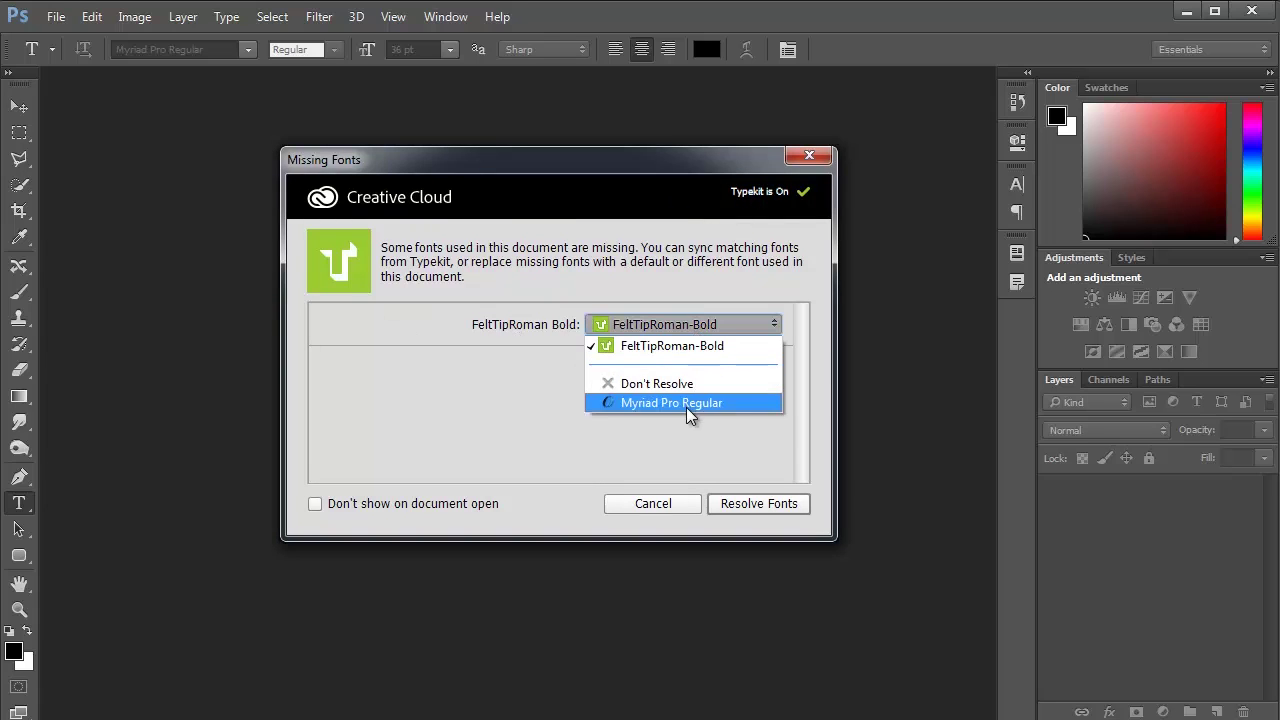
{"action": "left_click", "coordinate": [621, 350]}
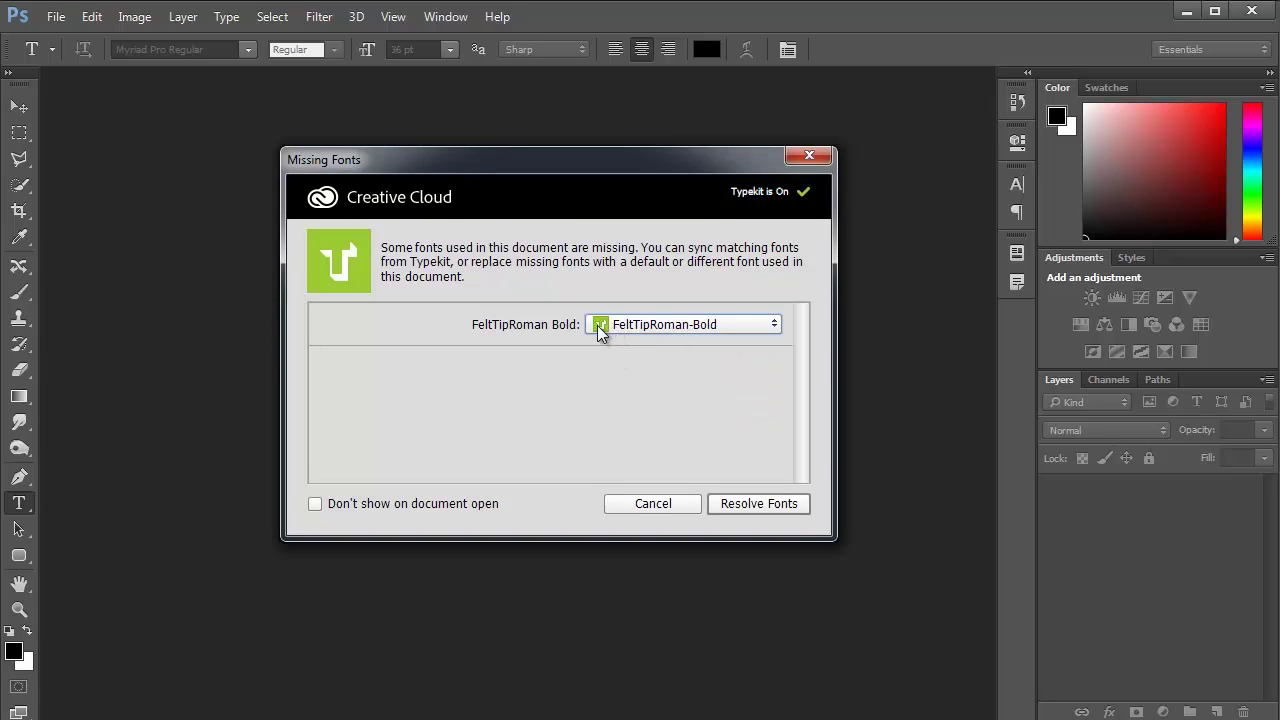
{"action": "left_click", "coordinate": [622, 332]}
{"action": "left_click", "coordinate": [622, 346]}
{"action": "left_click", "coordinate": [660, 325]}
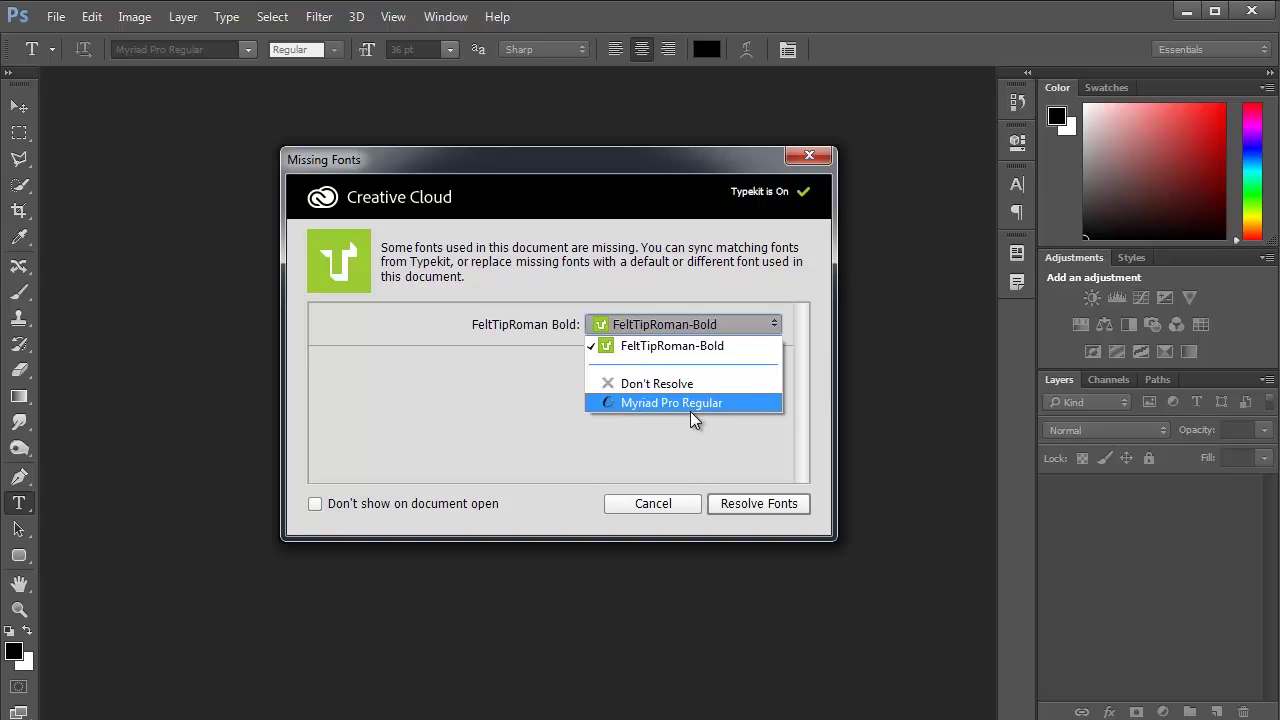
{"action": "left_click", "coordinate": [614, 345]}
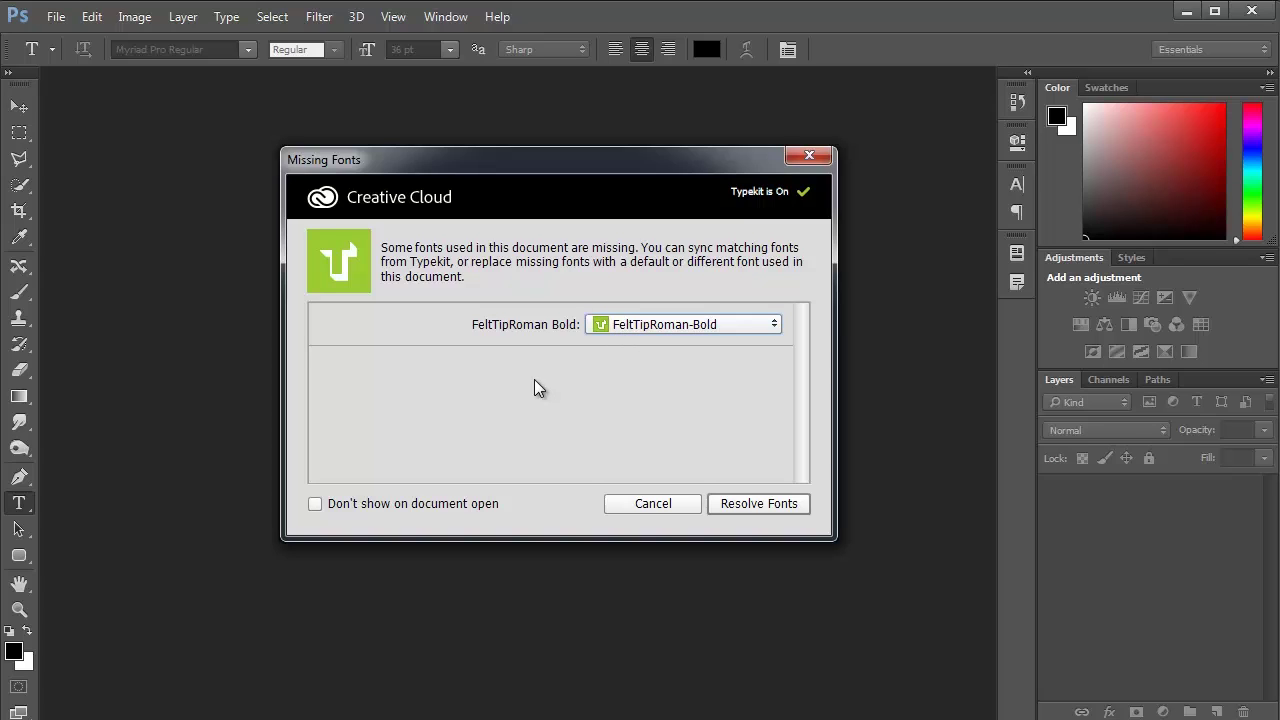
{"action": "left_click", "coordinate": [766, 506]}
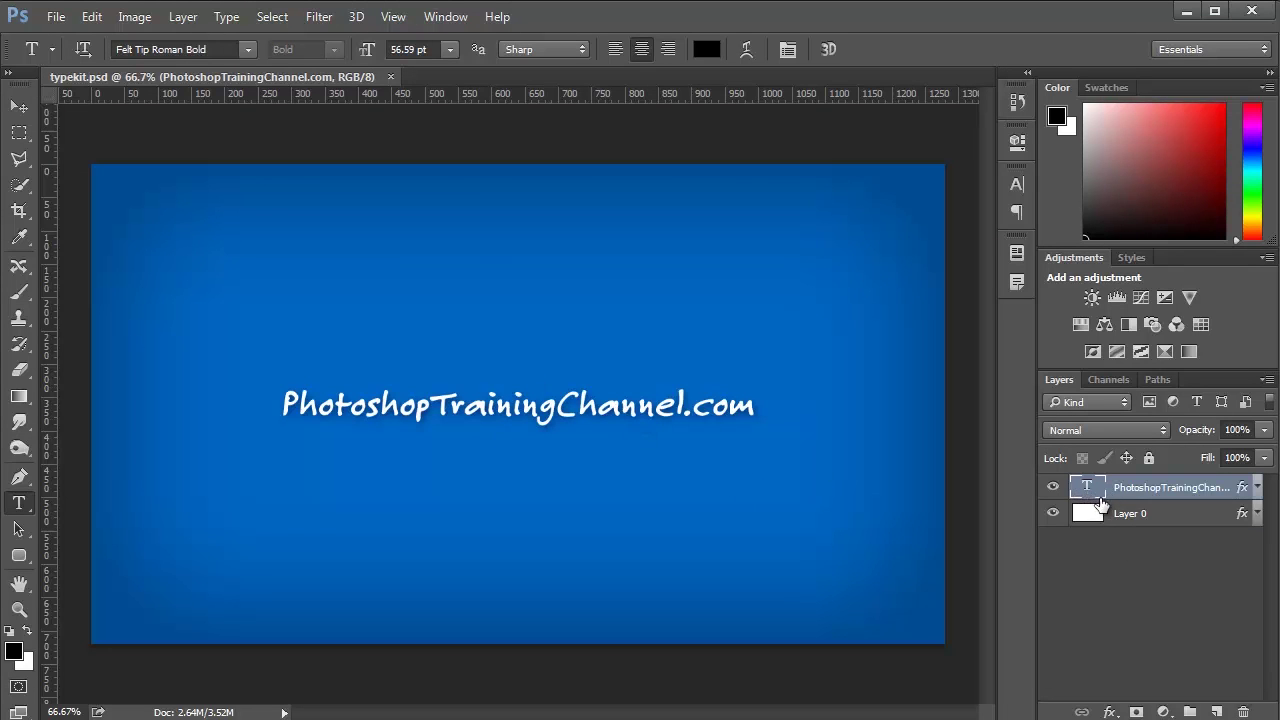
- Test that the text is editable by adding two extra n letters to "Channel" and deleting them again
{"action": "left_click", "coordinate": [670, 405]}
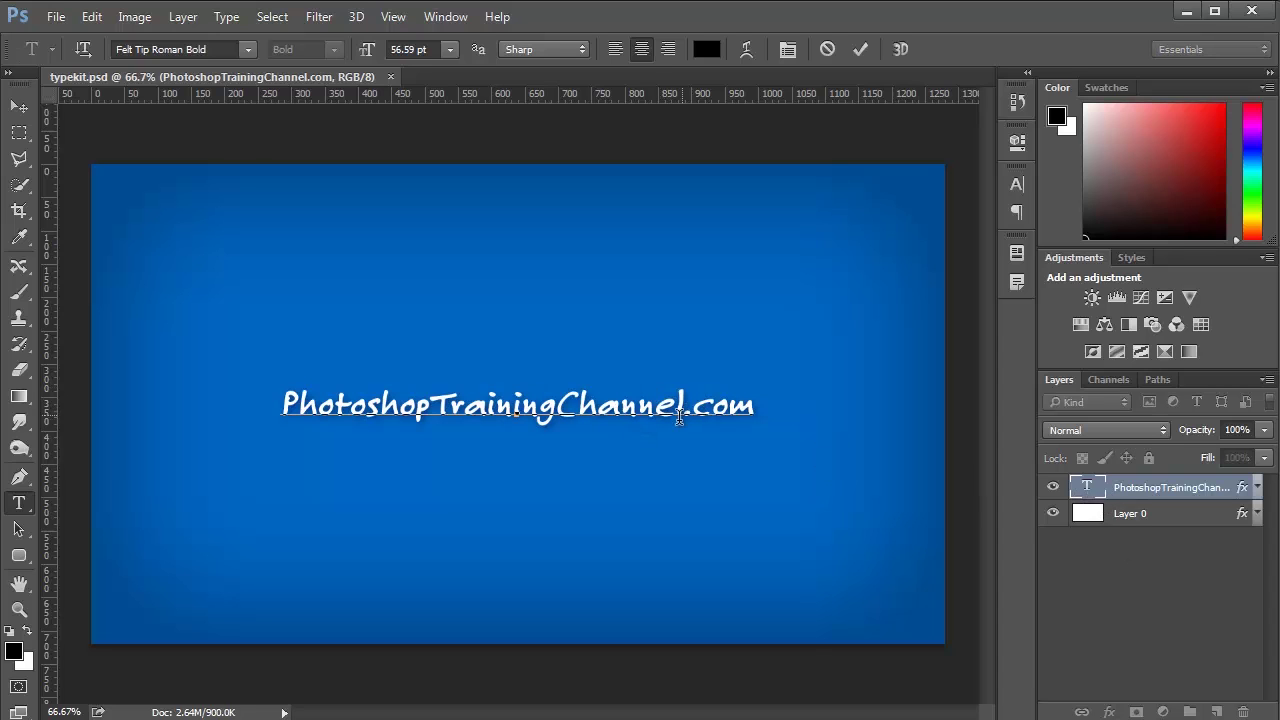
{"action": "type", "text": "nn"}
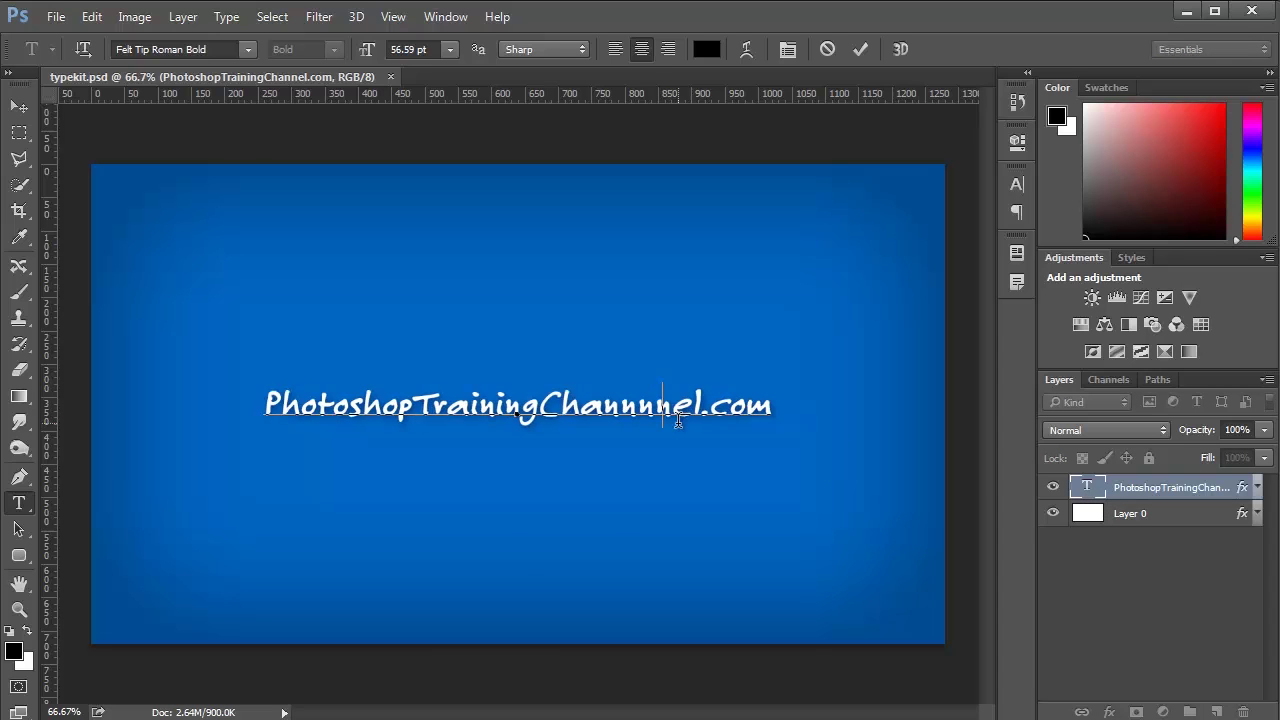
{"action": "key", "text": "BackSpace"}
{"action": "key", "text": "BackSpace"}
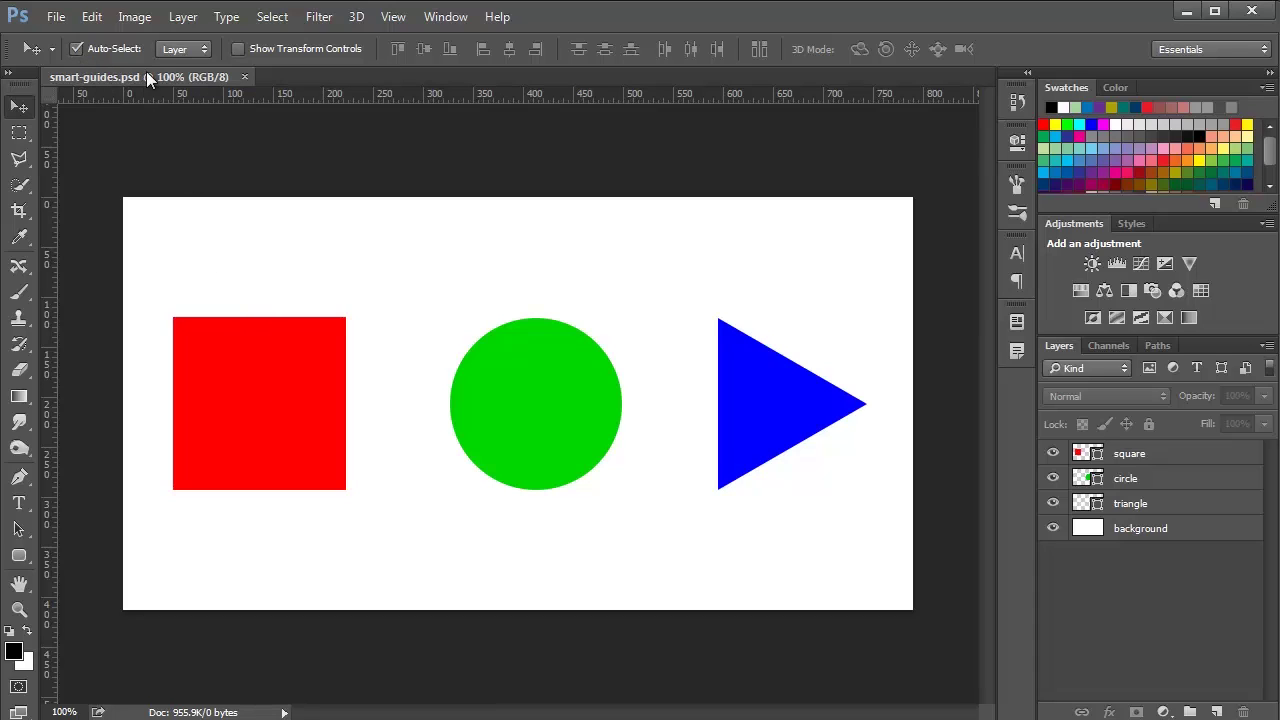
- With Auto-Select set to Layer, select the square, triangle and circle on the canvas, and try moving the triangle above the square before undoing it
{"action": "left_click", "coordinate": [177, 50]}
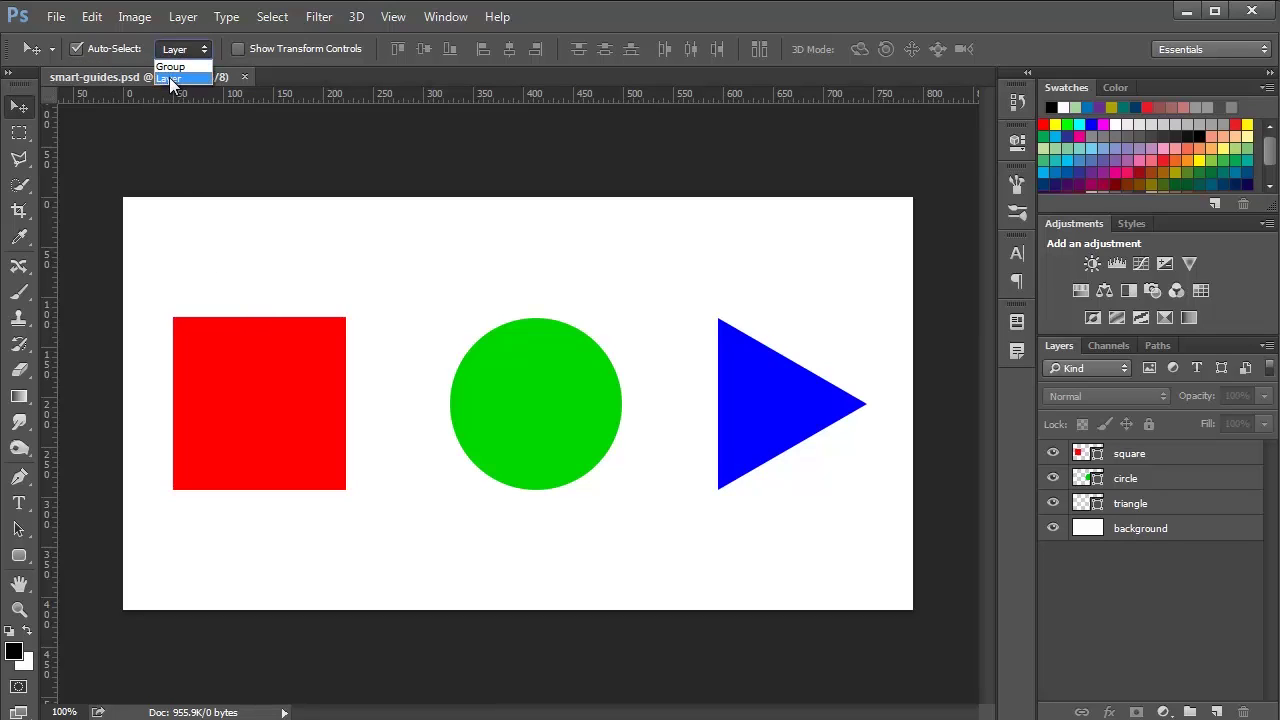
{"action": "left_click", "coordinate": [278, 420]}
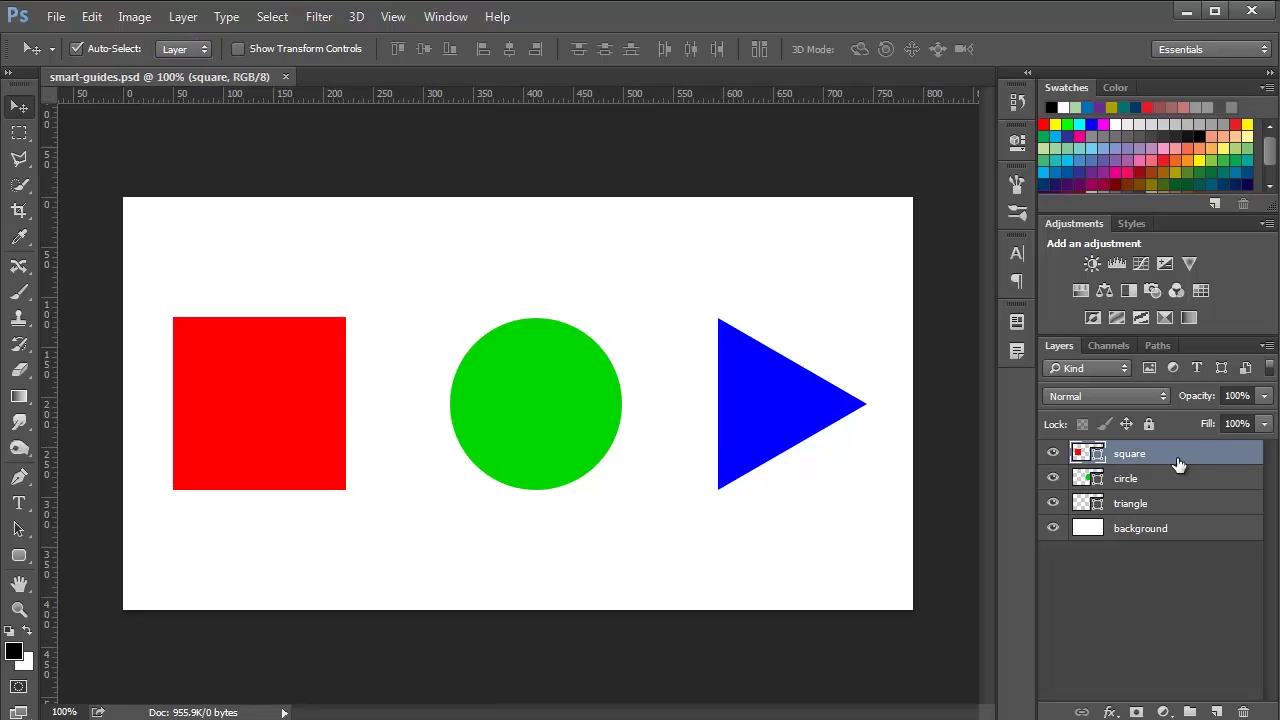
{"action": "left_click", "coordinate": [776, 412]}
{"action": "left_click", "coordinate": [553, 389]}
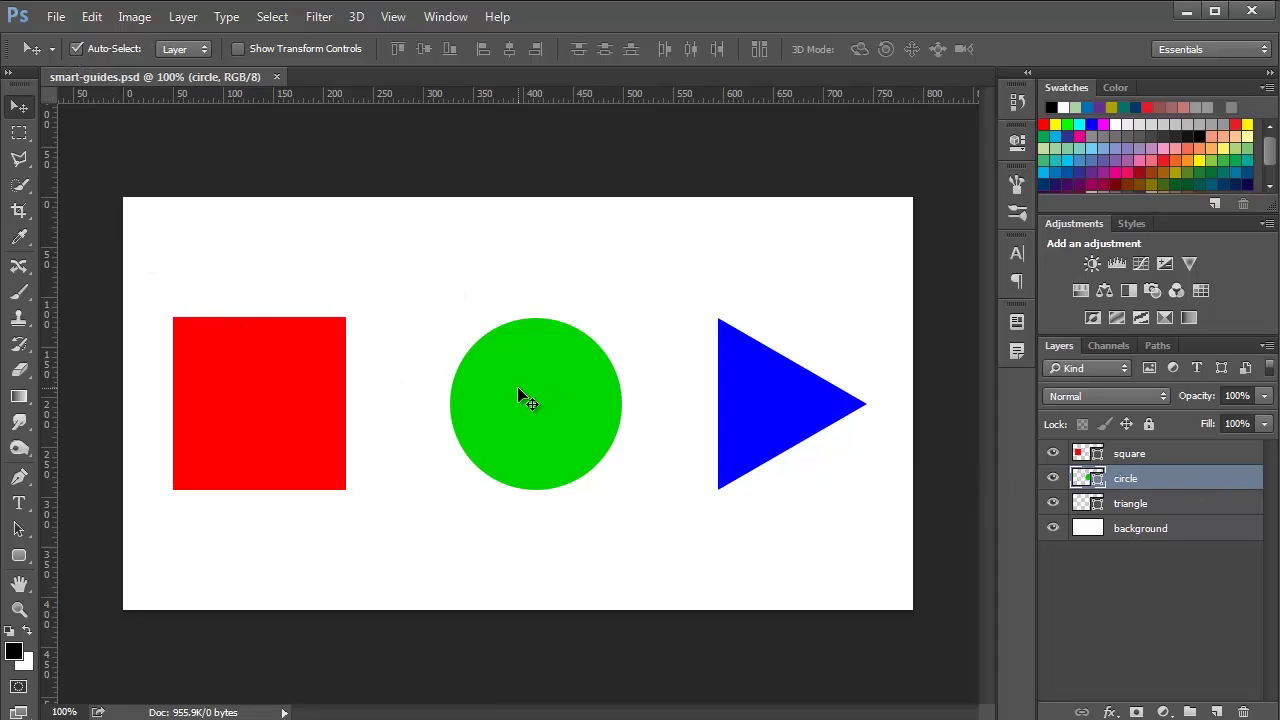
{"action": "left_click_drag", "start_coordinate": [771, 386], "coordinate": [317, 266]}
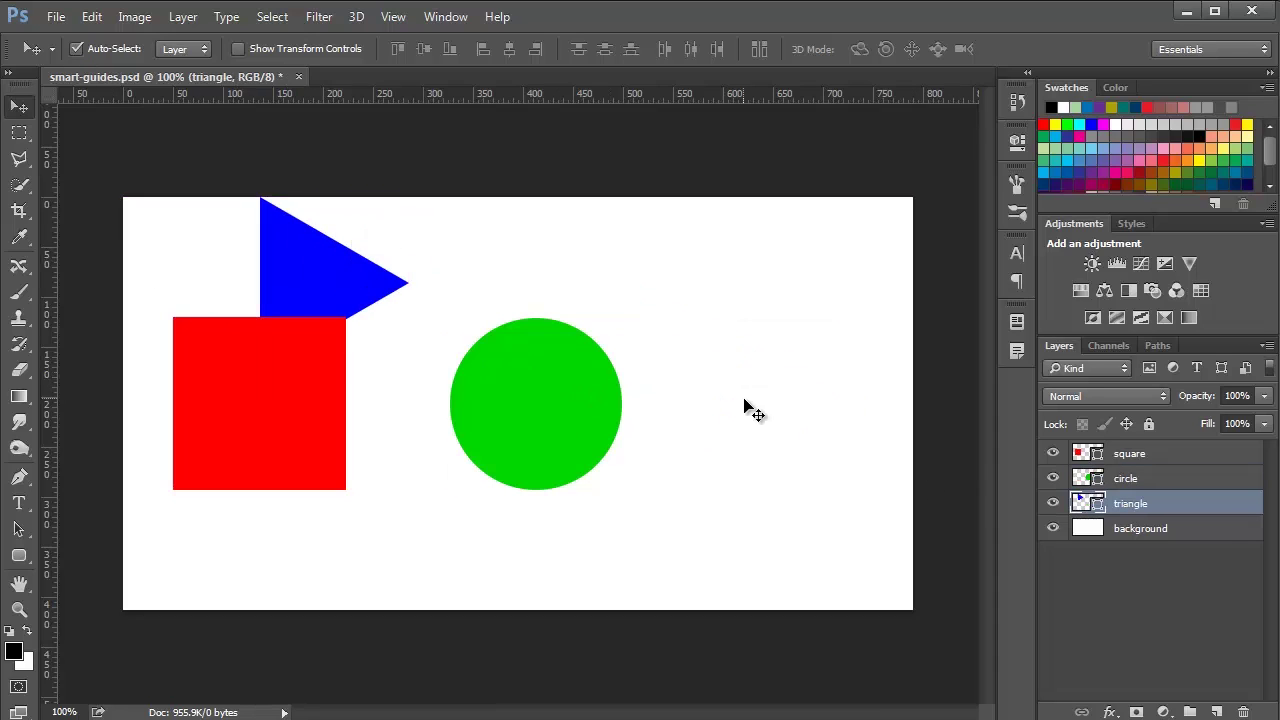
{"action": "key", "text": "ctrl+z"}
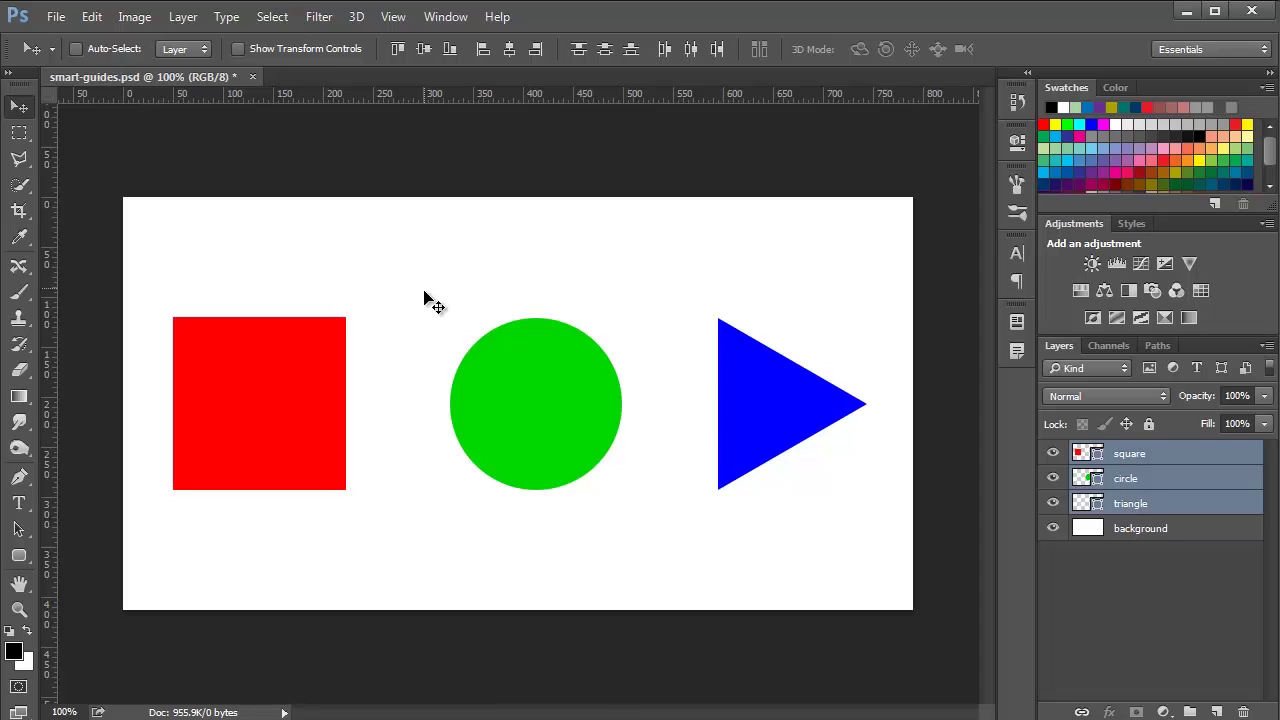
- Select the square, the circle and the triangle in turn on the canvas, and display the triangle's distances to the canvas edges
{"action": "left_click", "coordinate": [277, 393]}
{"action": "left_click", "coordinate": [262, 390], "text": "ctrl"}
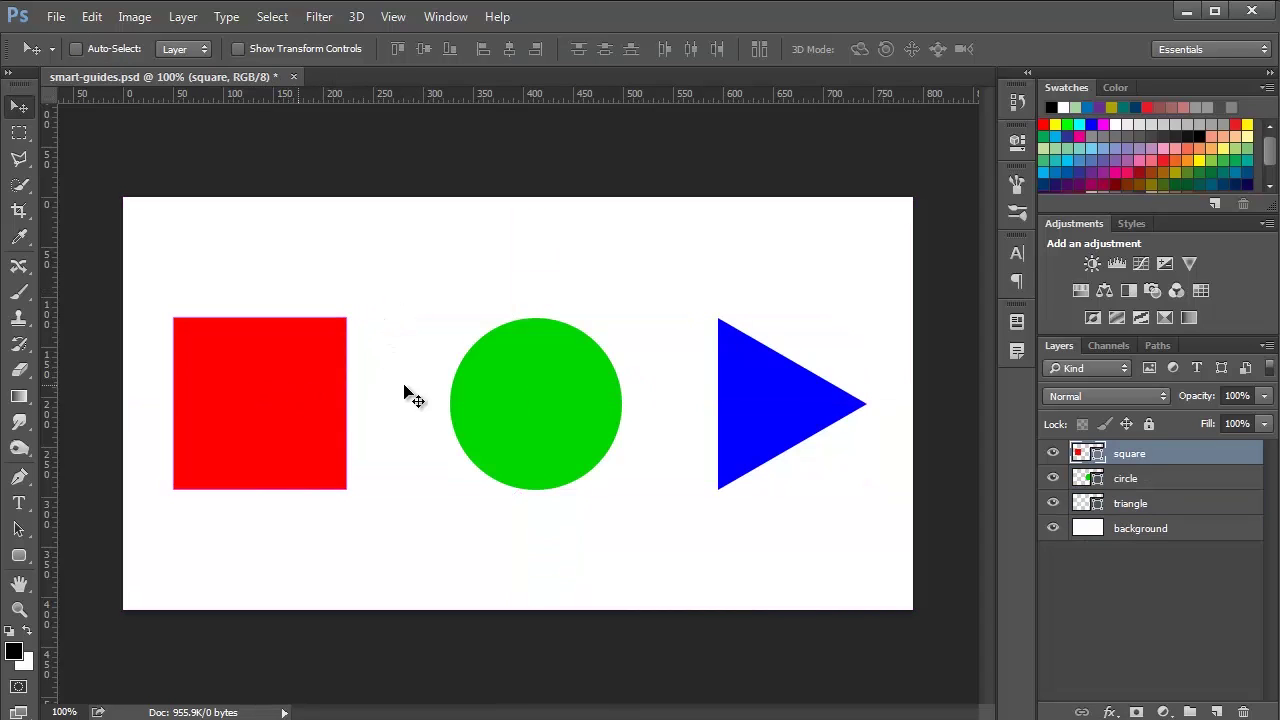
{"action": "left_click", "coordinate": [551, 402], "text": "ctrl"}
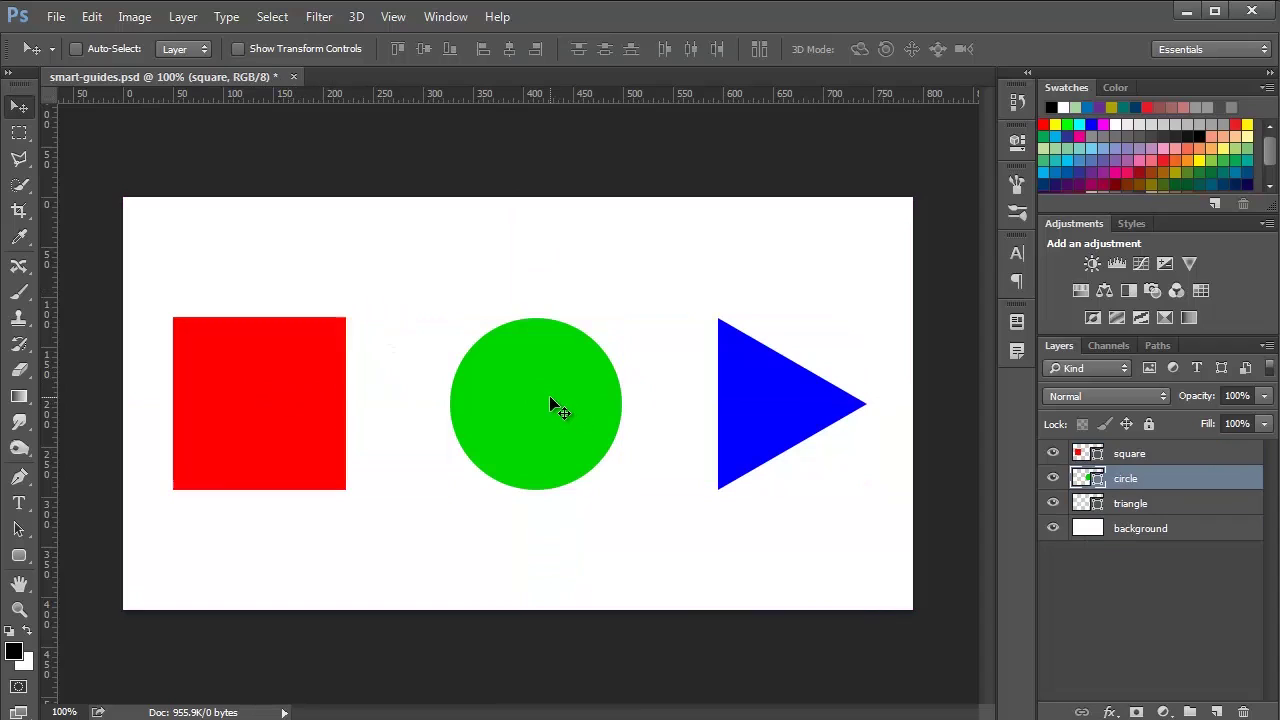
{"action": "left_click", "coordinate": [792, 403], "text": "ctrl"}
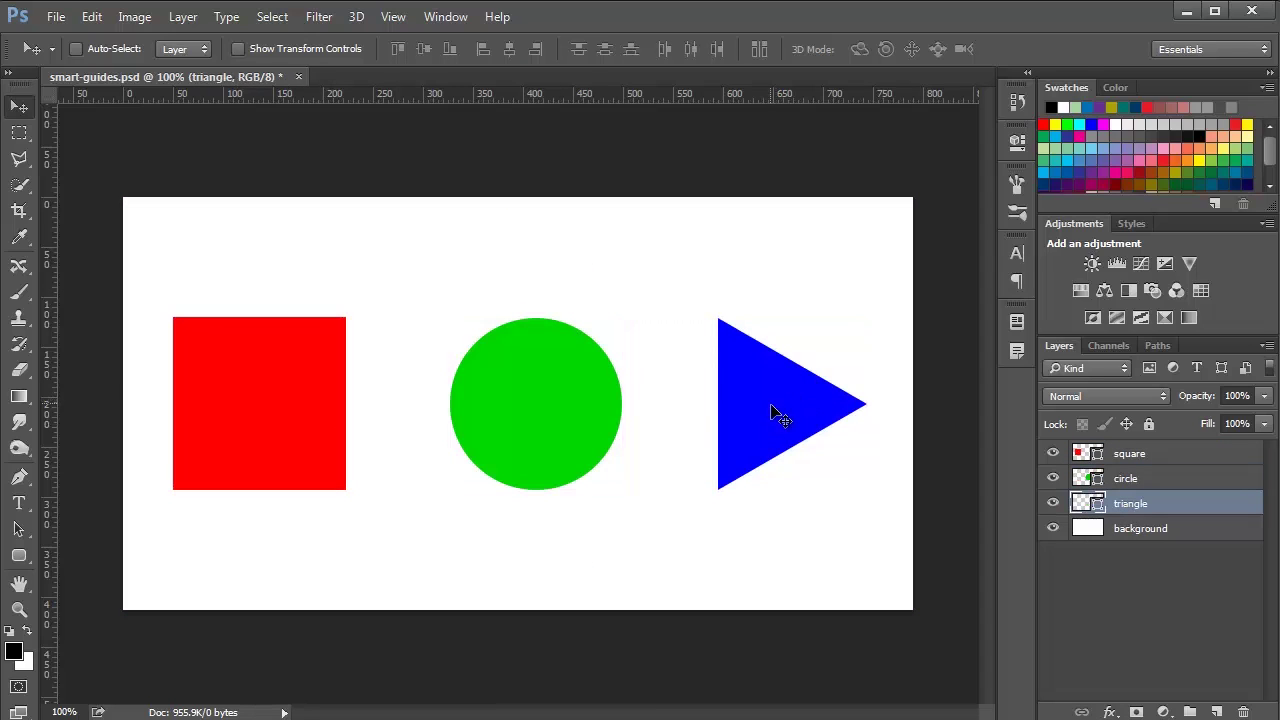
{"action": "key", "text": "ctrl"}
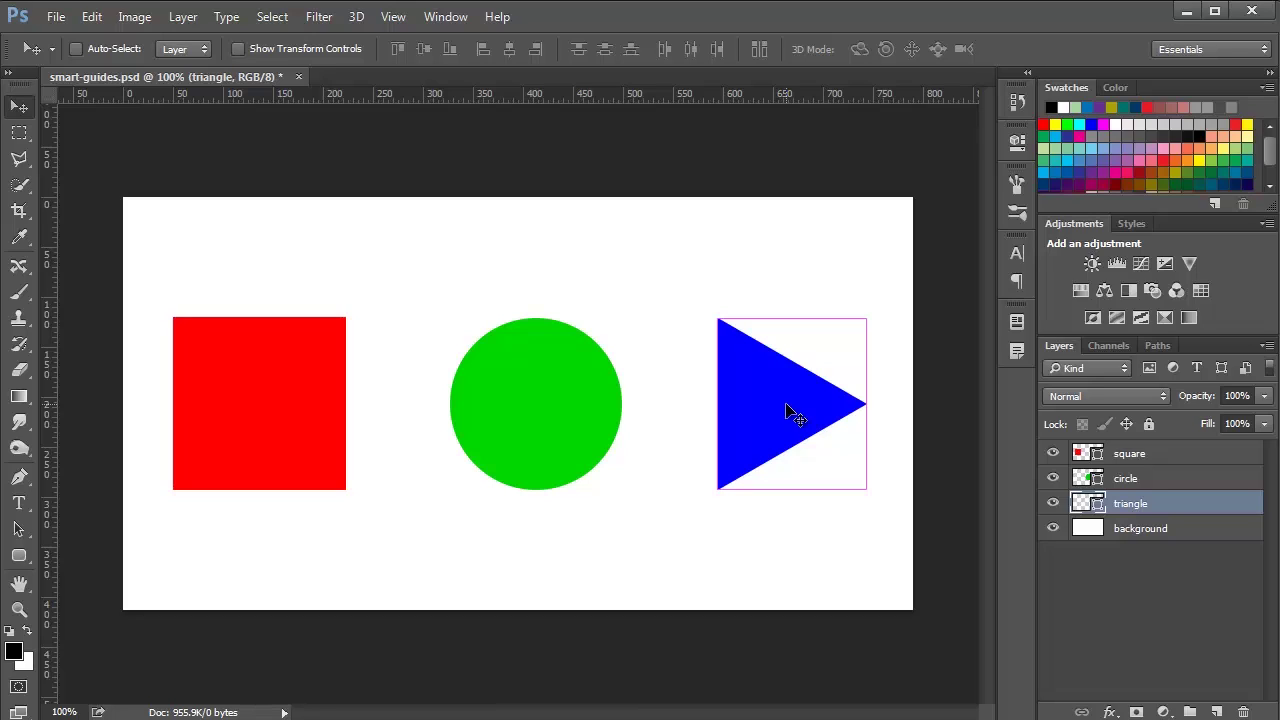
{"action": "key", "text": "ctrl"}
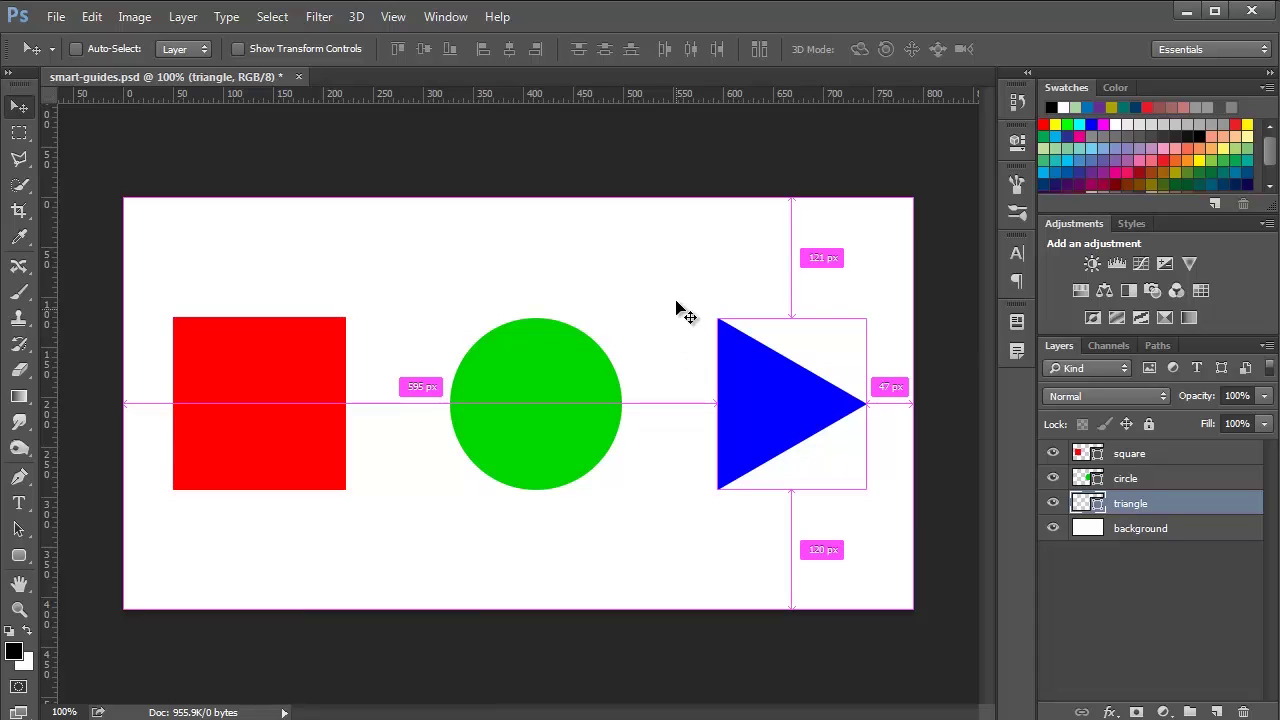
- Switch the ruler units to inches to check the triangle's distances, and change the units back to pixels
{"action": "right_click", "coordinate": [681, 93]}
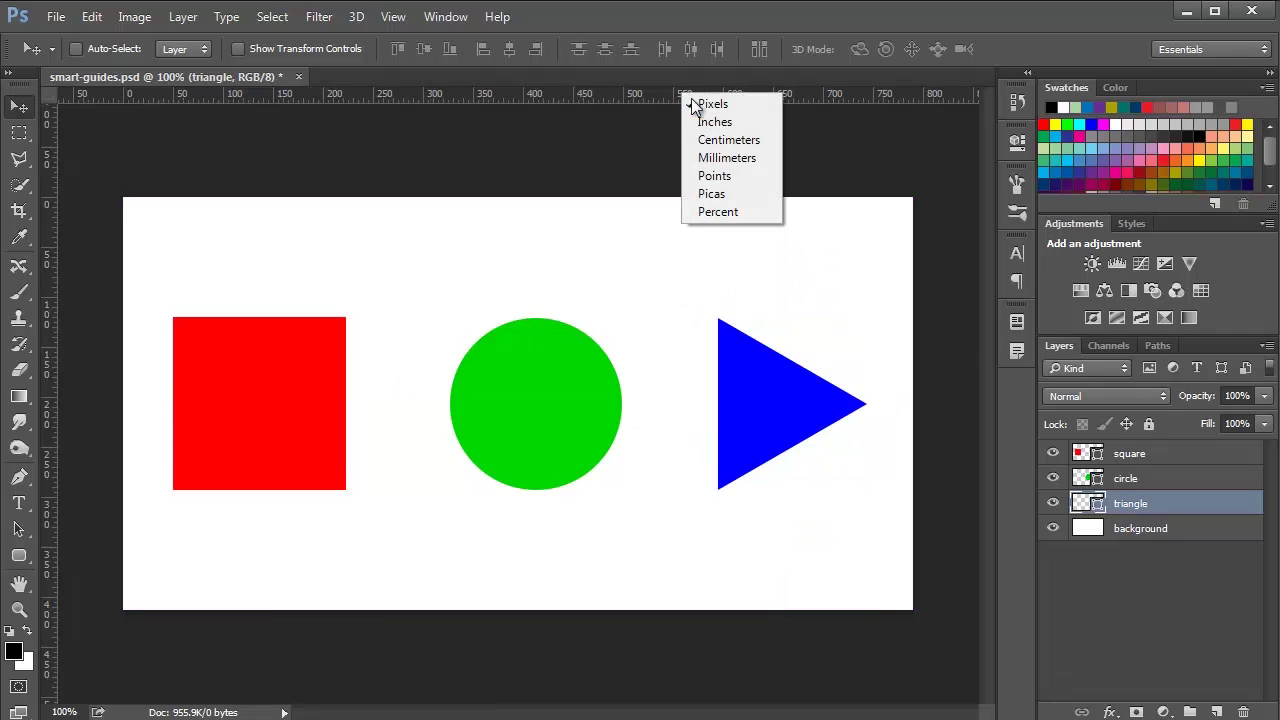
{"action": "left_click", "coordinate": [713, 124]}
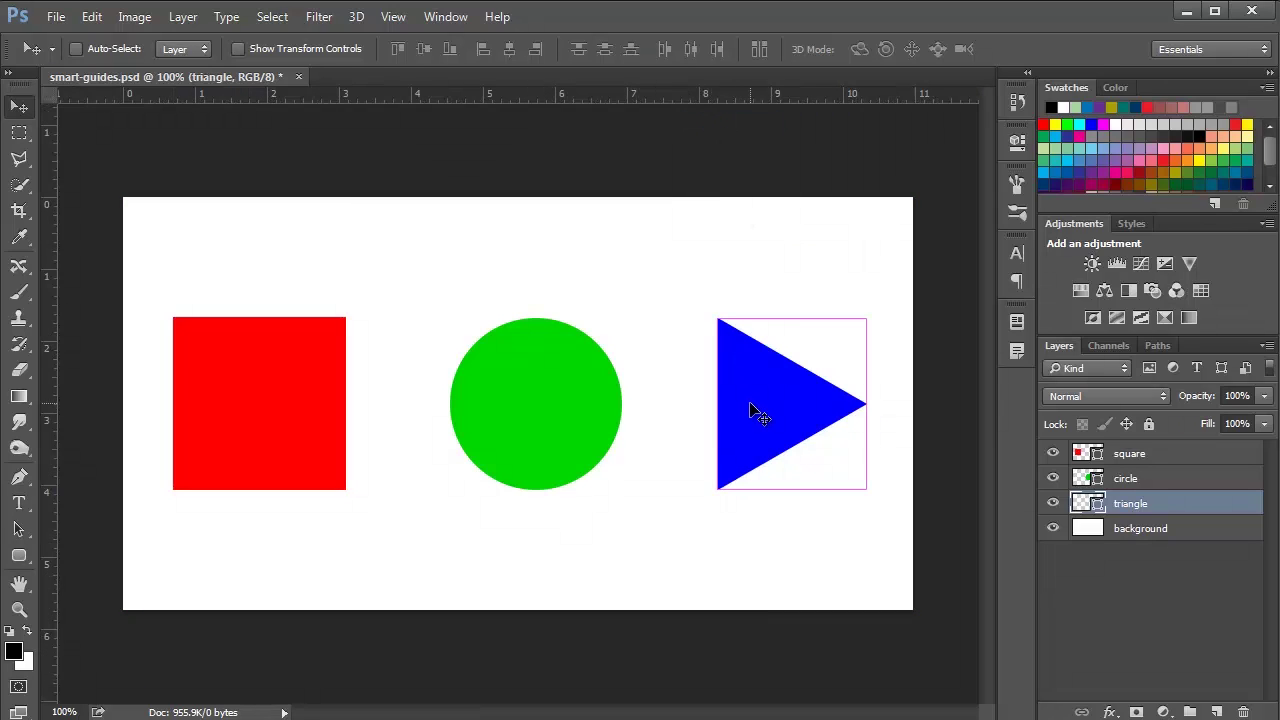
{"action": "key", "text": "ctrl"}
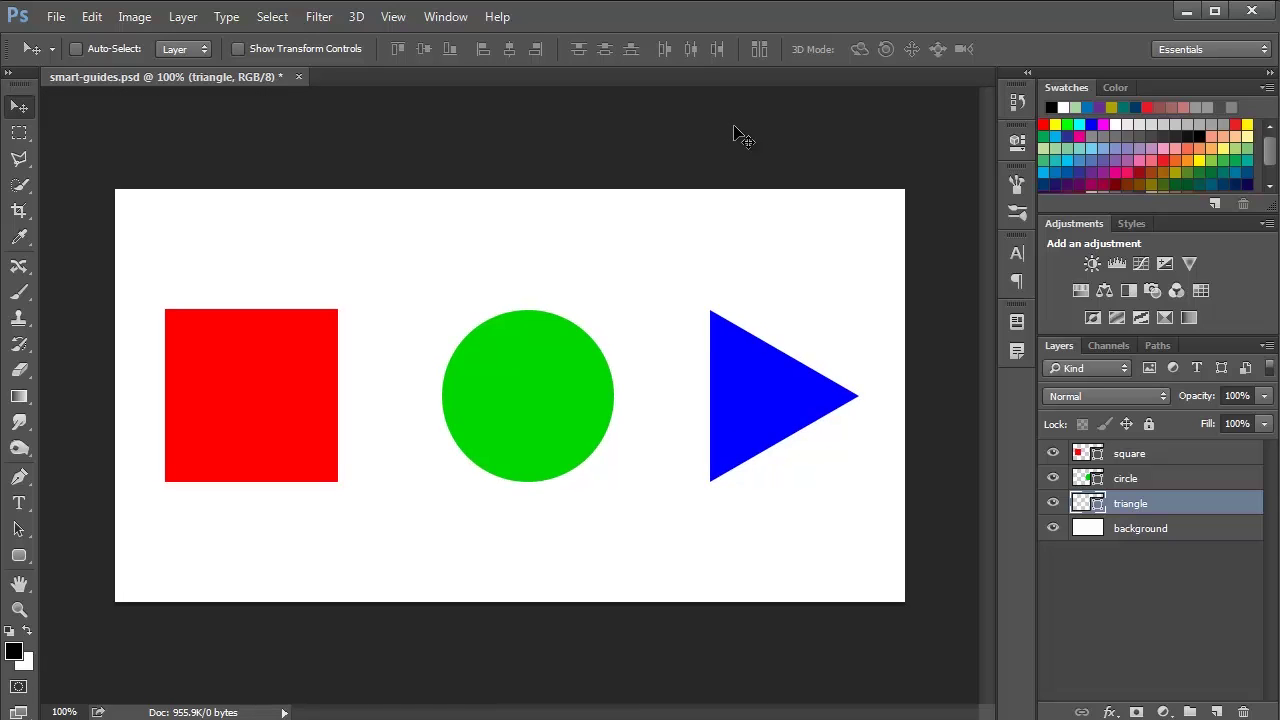
{"action": "key", "text": "ctrl+r"}
{"action": "right_click", "coordinate": [746, 100]}
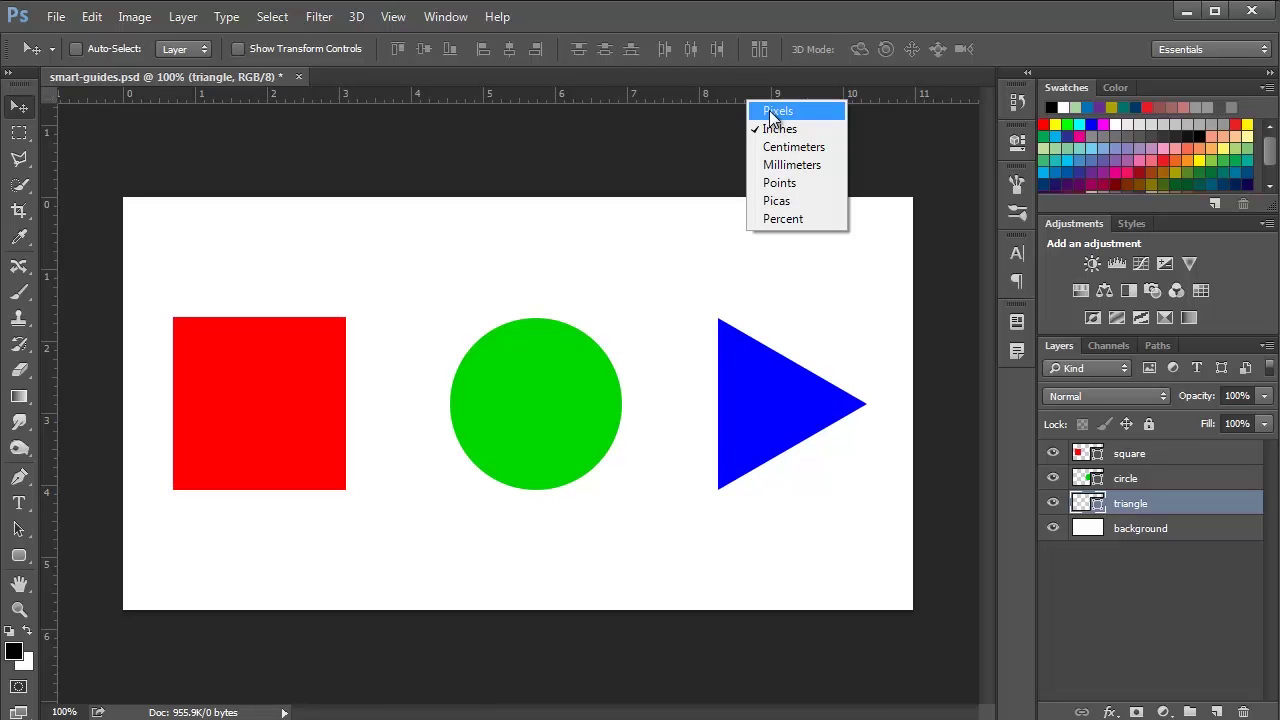
{"action": "left_click", "coordinate": [771, 112]}
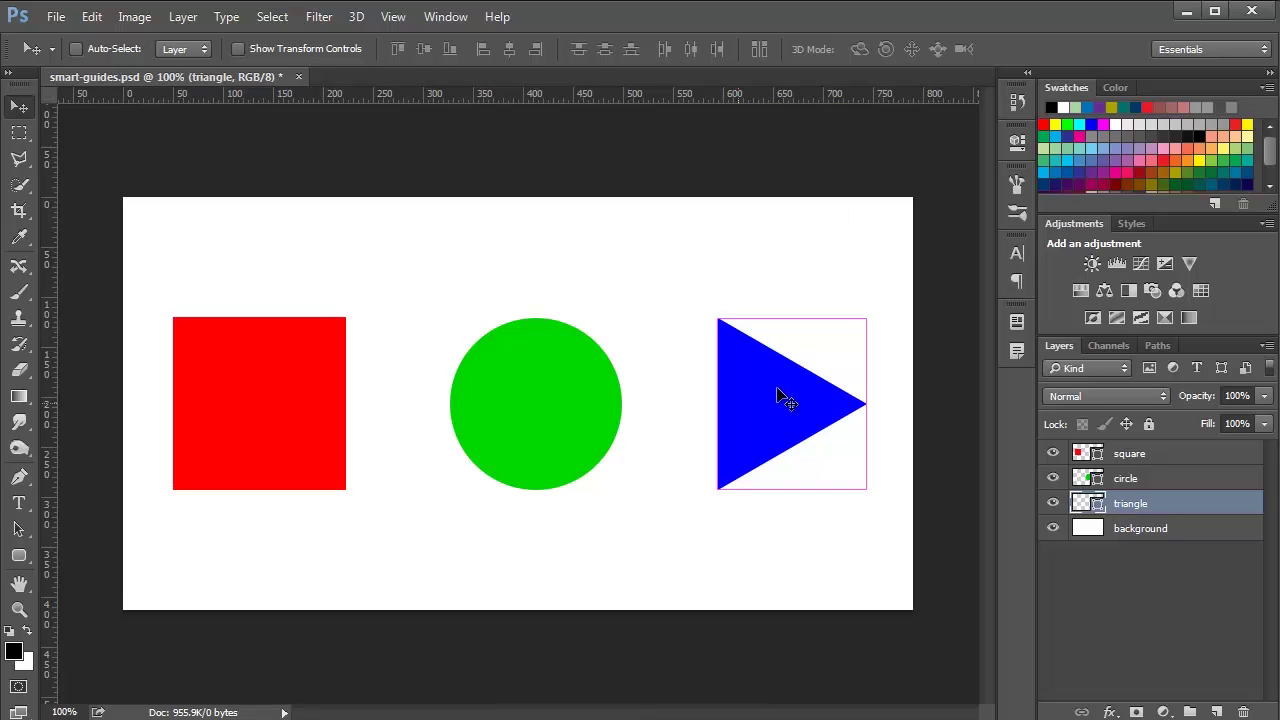
- Display the triangle's distance to the circle and the square, and nudge the triangle left to a gap of about 354 px from the square
{"action": "key", "text": "ctrl"}
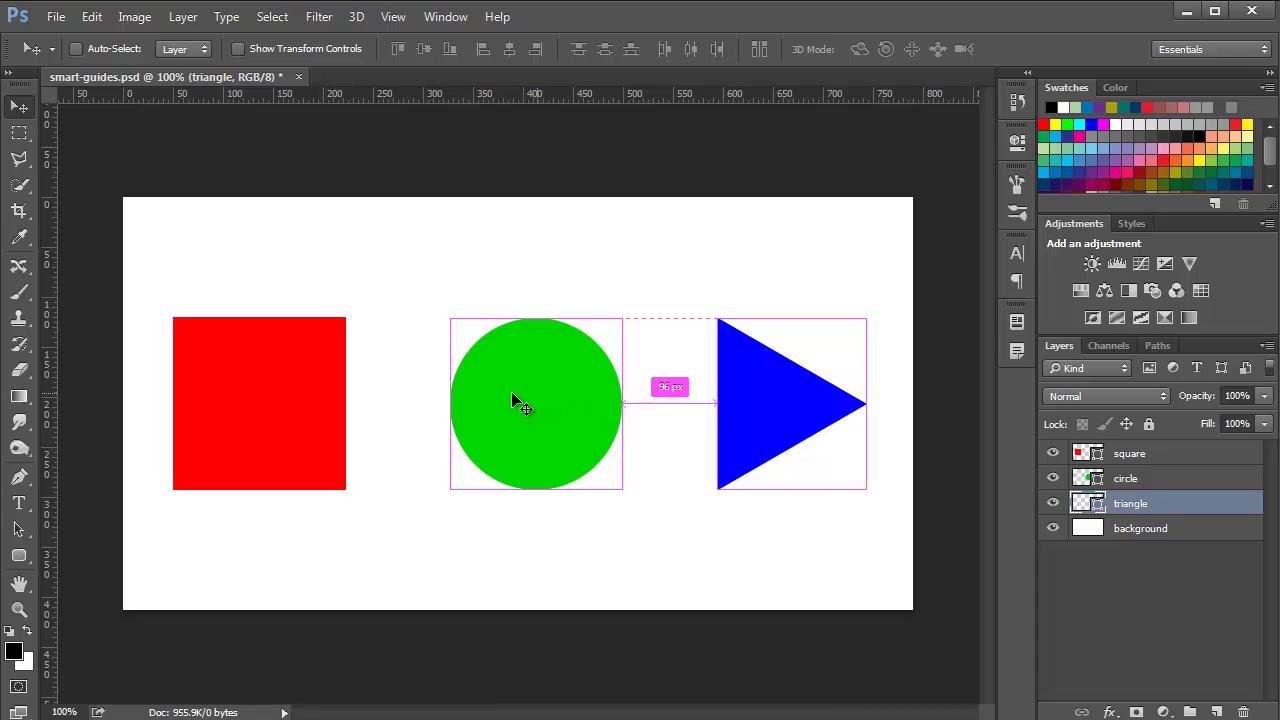
{"action": "mouse_move", "coordinate": [322, 392]}
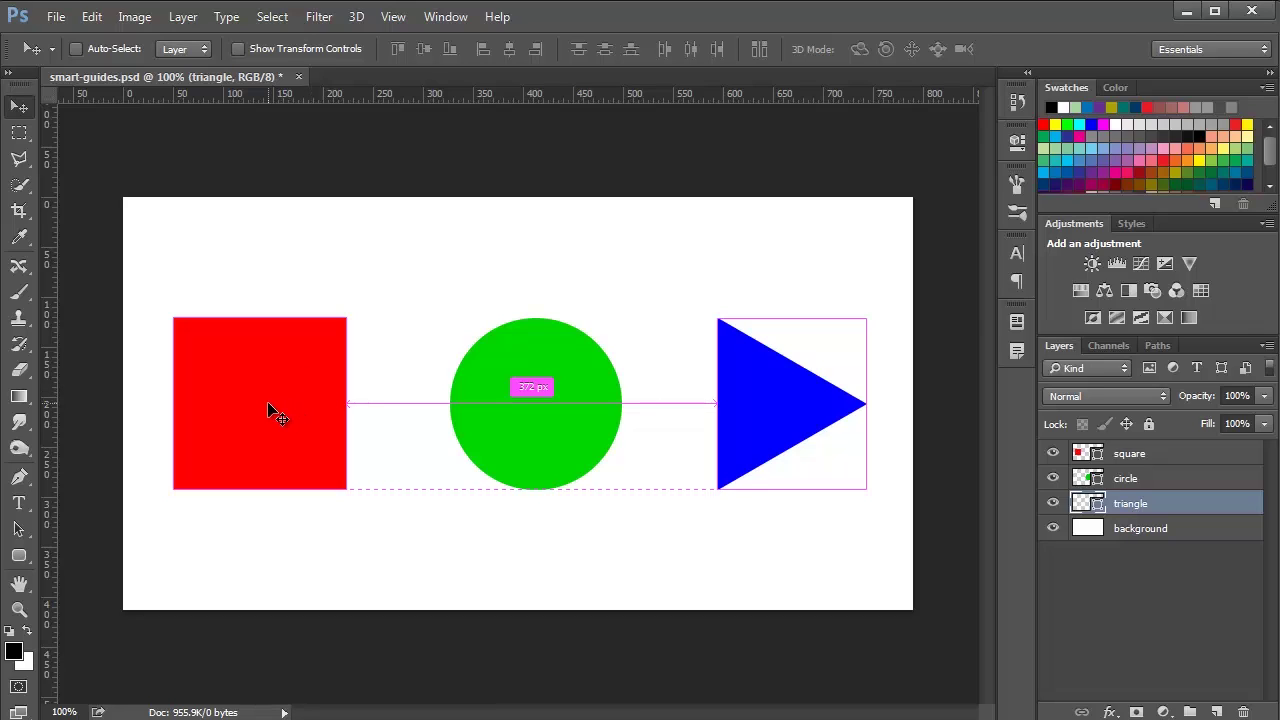
{"action": "key", "text": "Left"}
{"action": "key", "text": "Left"}
{"action": "key", "text": "Left"}
{"action": "key", "text": "Left"}
{"action": "key", "text": "Left"}
{"action": "key", "text": "Left"}
{"action": "key", "text": "Left"}
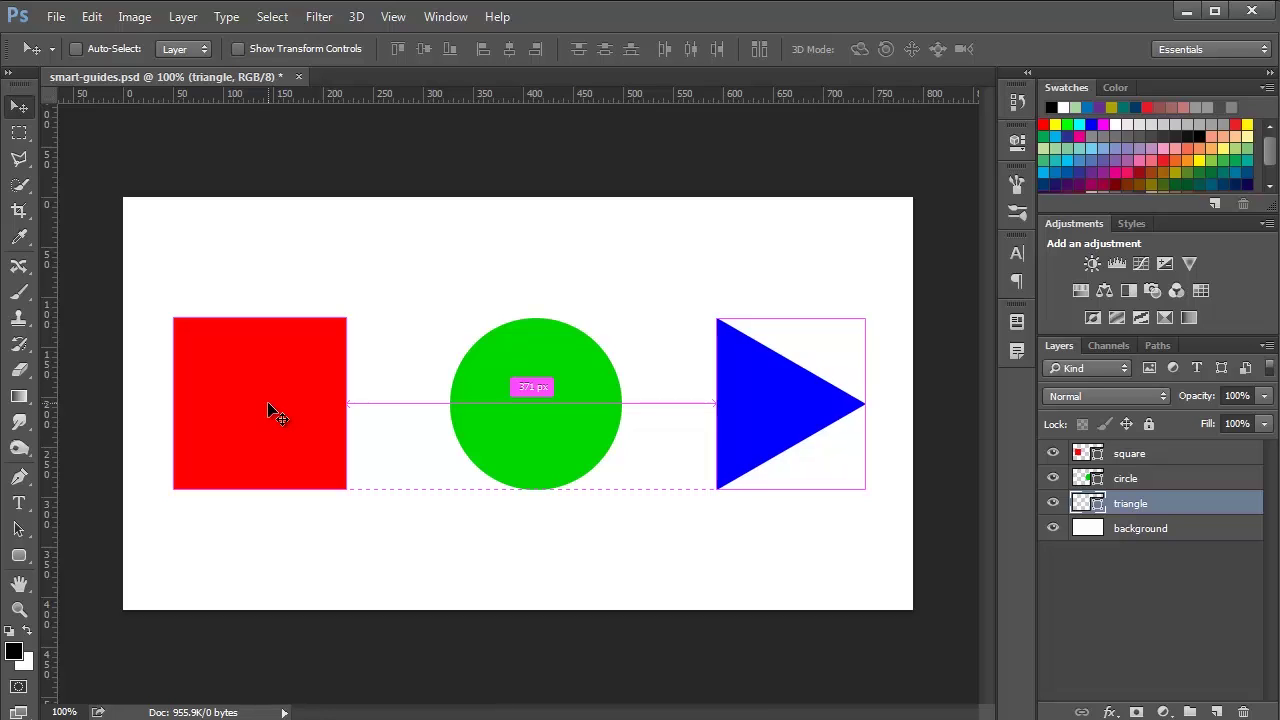
{"action": "key", "text": "Left"}
{"action": "key", "text": "Left"}
{"action": "key", "text": "Left"}
{"action": "key", "text": "Left"}
{"action": "key", "text": "Left"}
{"action": "key", "text": "Left"}
{"action": "key", "text": "Left"}
{"action": "key", "text": "Left"}
{"action": "key", "text": "Left"}
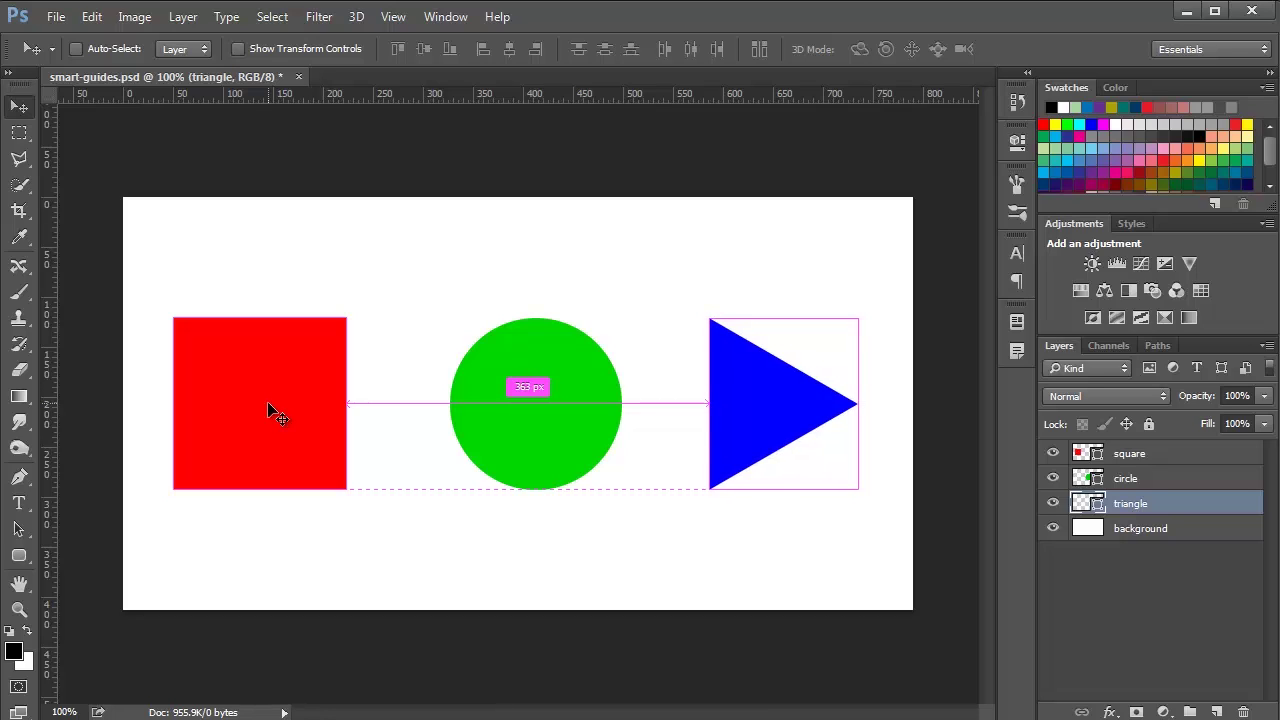
- Nudge the triangle back to the right to a gap of about 368 px from the square
{"action": "key", "text": "Right"}
{"action": "key", "text": "Right"}
{"action": "key", "text": "Right"}
{"action": "key", "text": "Right"}
{"action": "key", "text": "Right"}
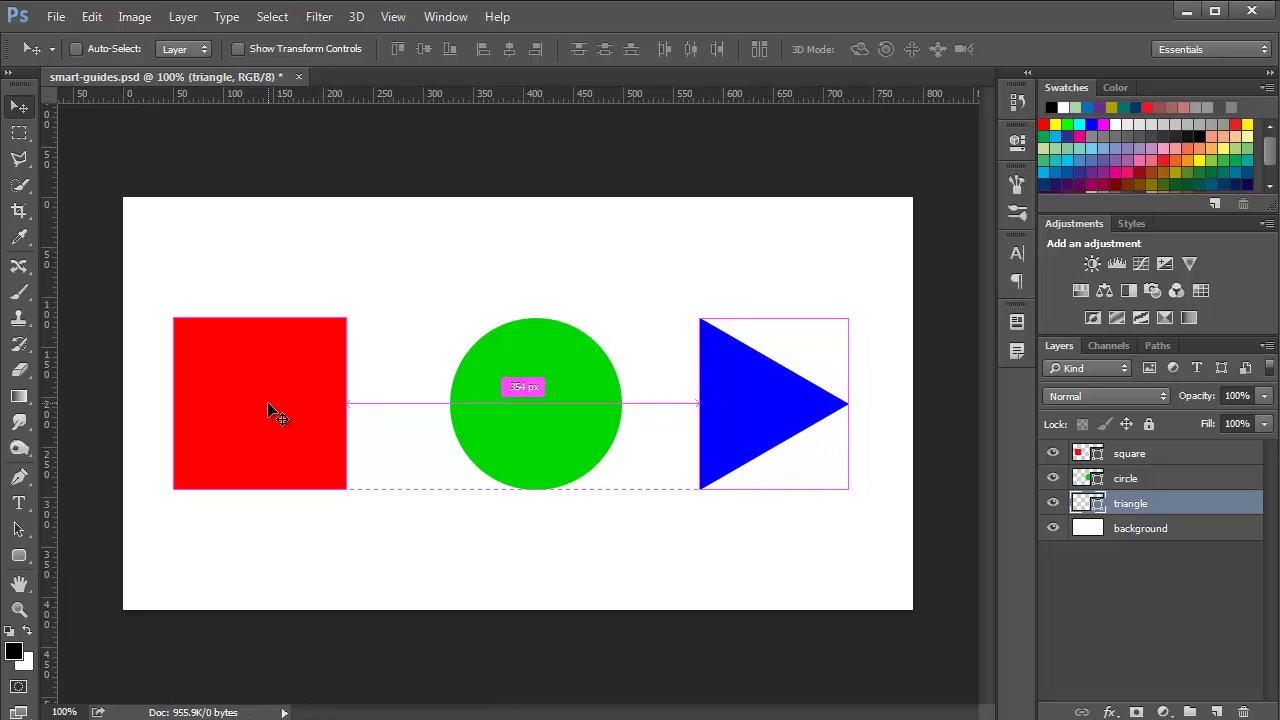
{"action": "key", "text": "Right"}
{"action": "key", "text": "Right"}
{"action": "key", "text": "Right"}
{"action": "key", "text": "Right"}
{"action": "key", "text": "Right"}
{"action": "key", "text": "Right"}
{"action": "key", "text": "Right"}
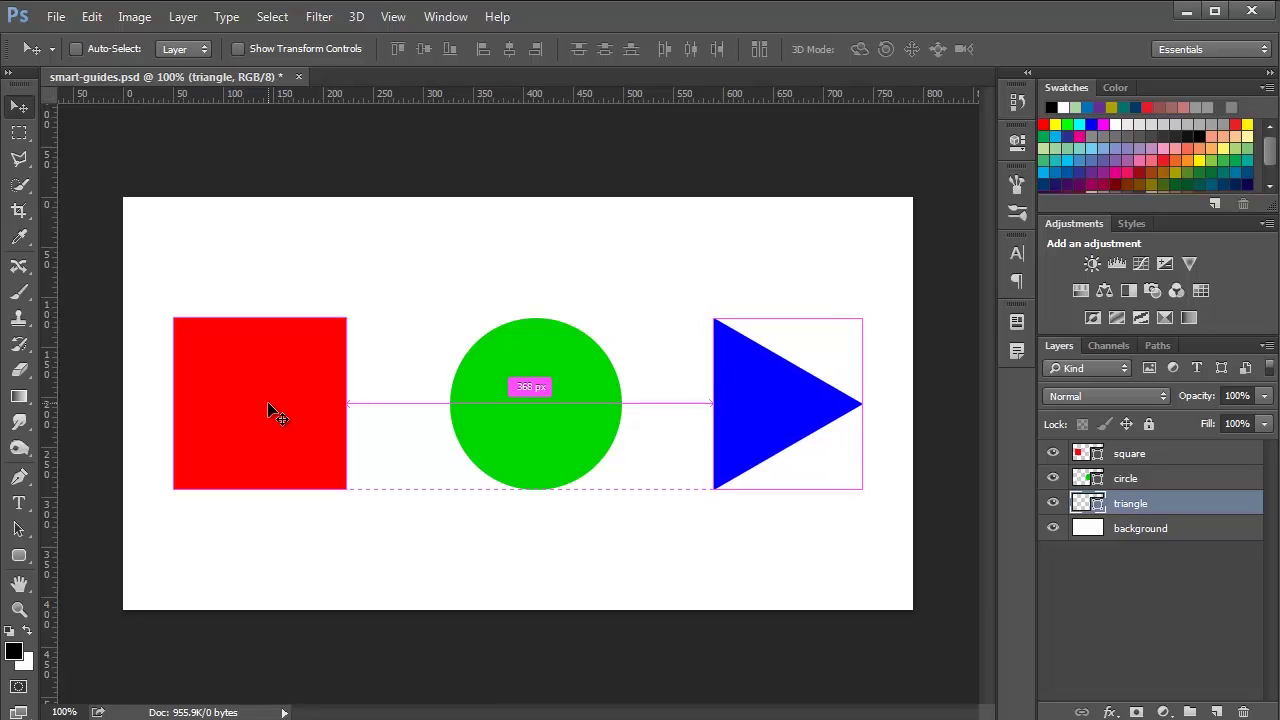
{"action": "key", "text": "Right"}
{"action": "key", "text": "Right"}
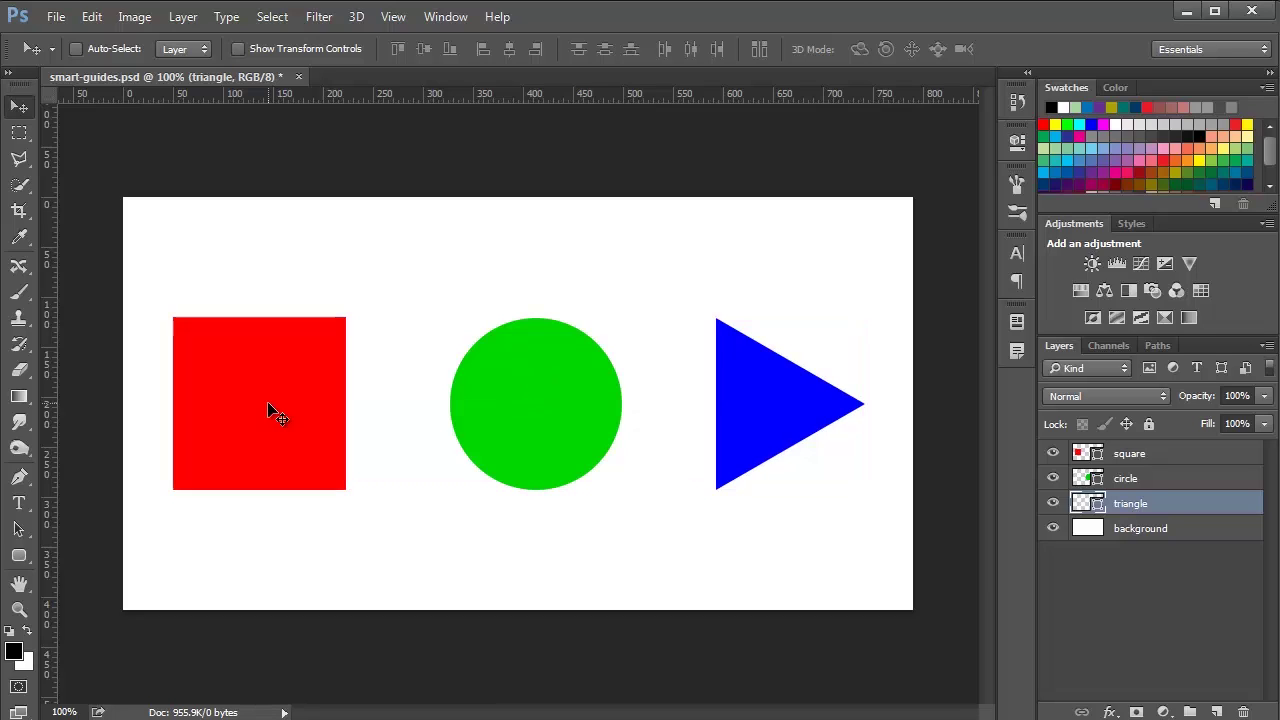
- Hide the circle and triangle layers, and duplicate the square twice to its right with equal 80 px gaps
{"action": "left_click_drag", "start_coordinate": [1054, 479], "coordinate": [1050, 504]}
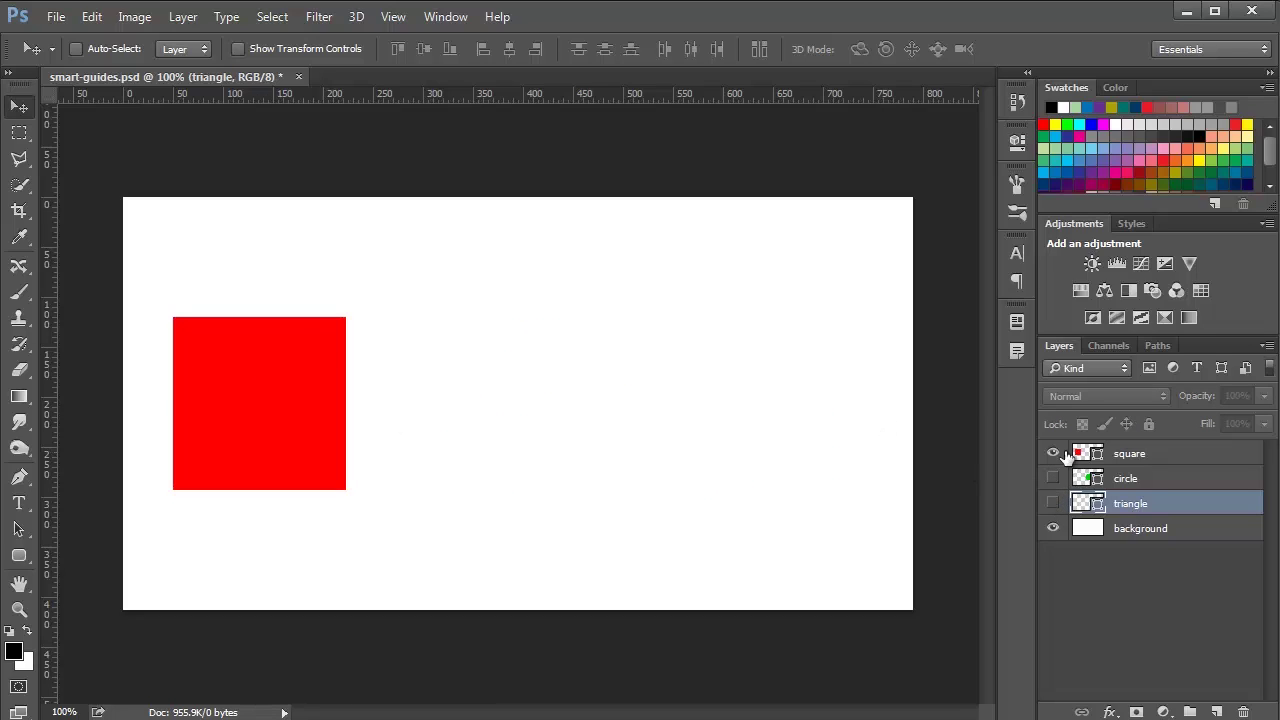
{"action": "left_click", "coordinate": [291, 416], "text": "ctrl"}
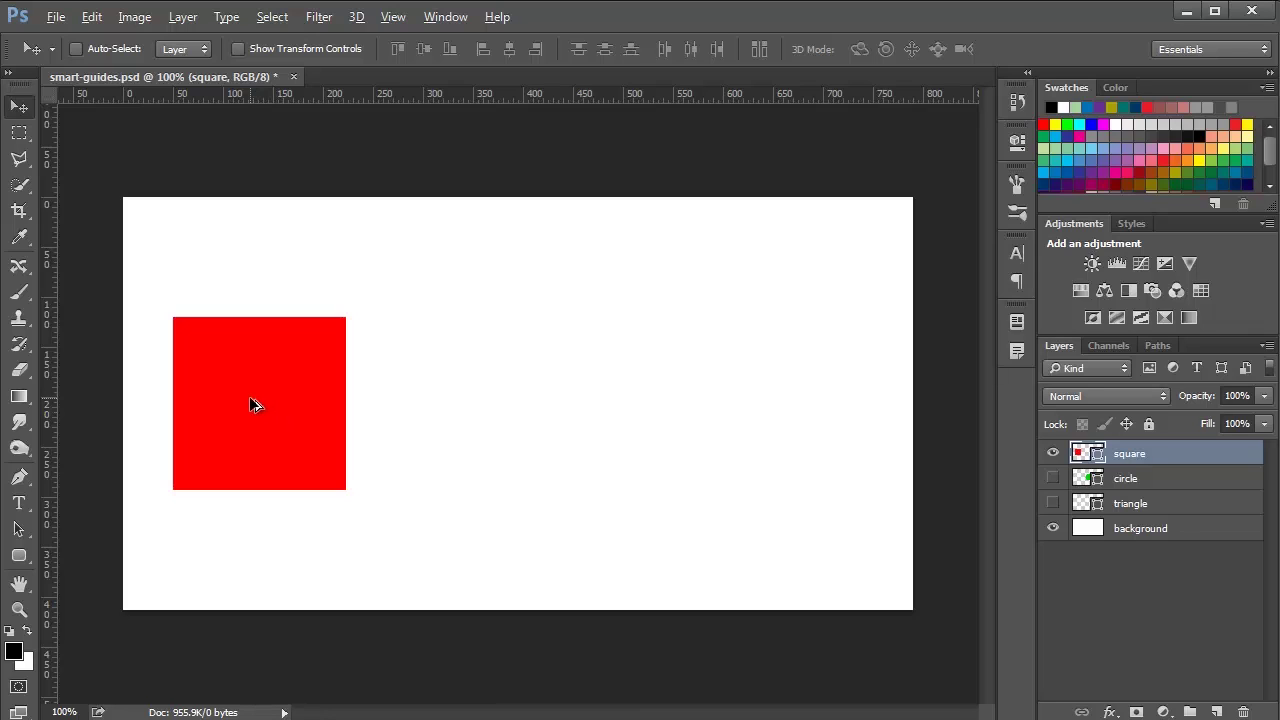
{"action": "left_click_drag", "start_coordinate": [250, 410], "coordinate": [743, 408]}
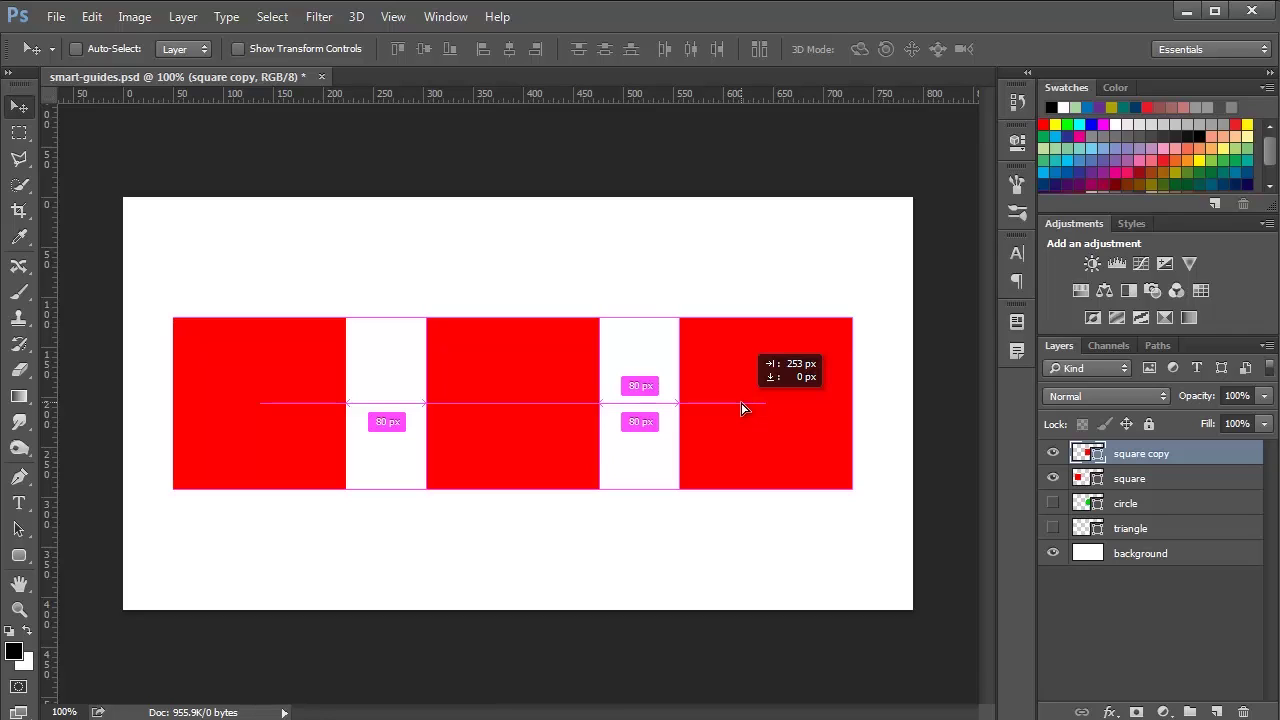
{"action": "left_click_drag", "start_coordinate": [743, 408], "coordinate": [743, 408]}
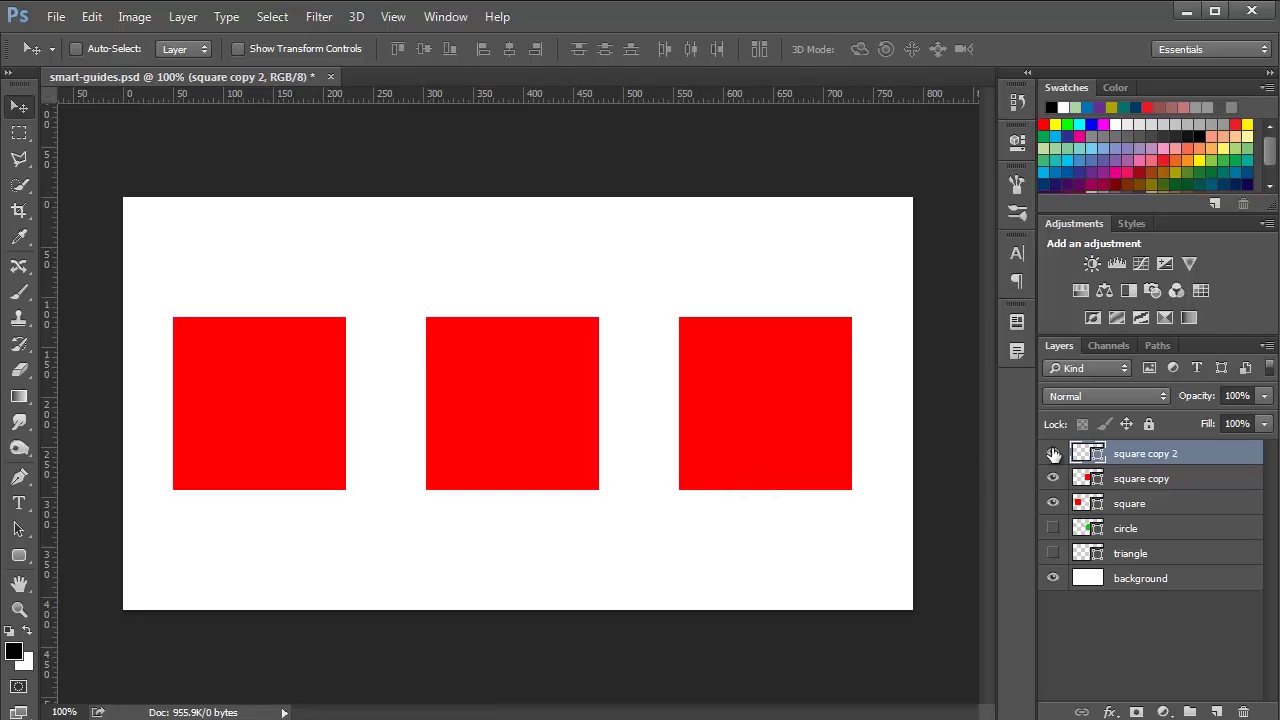
- Hide the three square layers and draw a red rounded rectangle about 155 by 151 px with a 10 px corner radius at the canvas's left
{"action": "left_click_drag", "start_coordinate": [1053, 453], "coordinate": [1058, 505]}
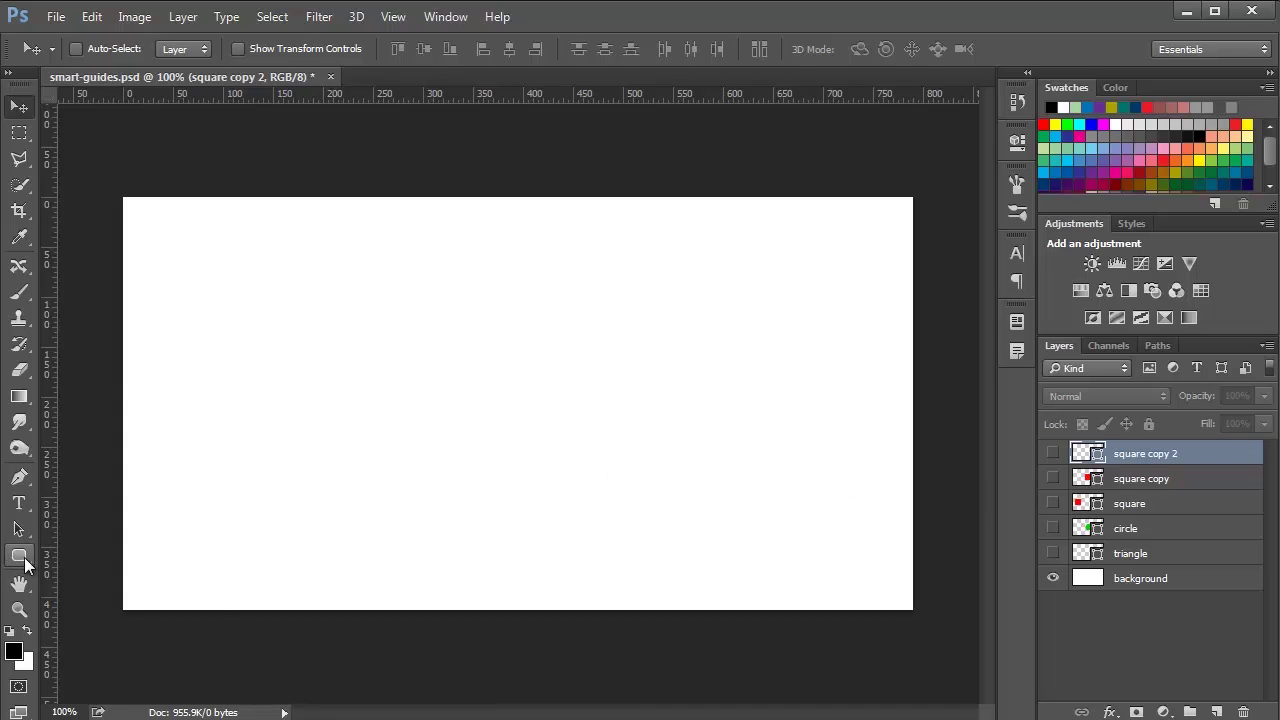
{"action": "left_click", "coordinate": [20, 556]}
{"action": "left_click", "coordinate": [94, 571]}
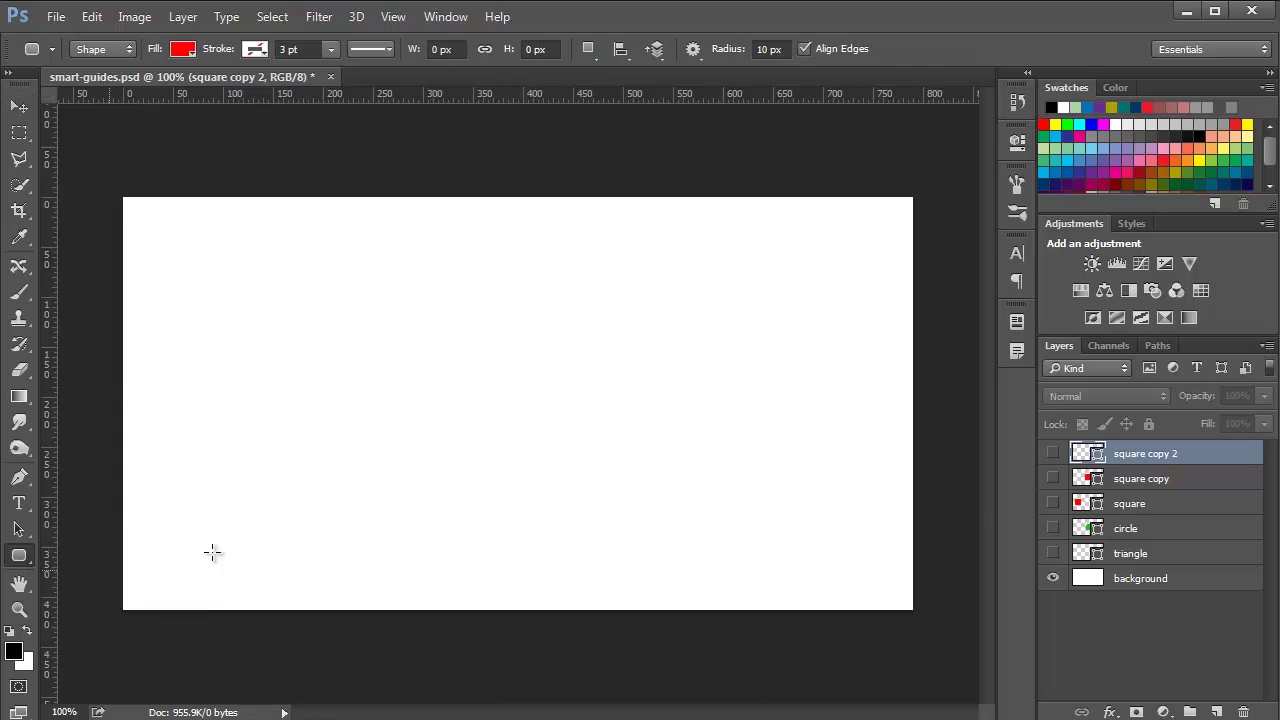
{"action": "left_click_drag", "start_coordinate": [170, 340], "coordinate": [325, 490]}
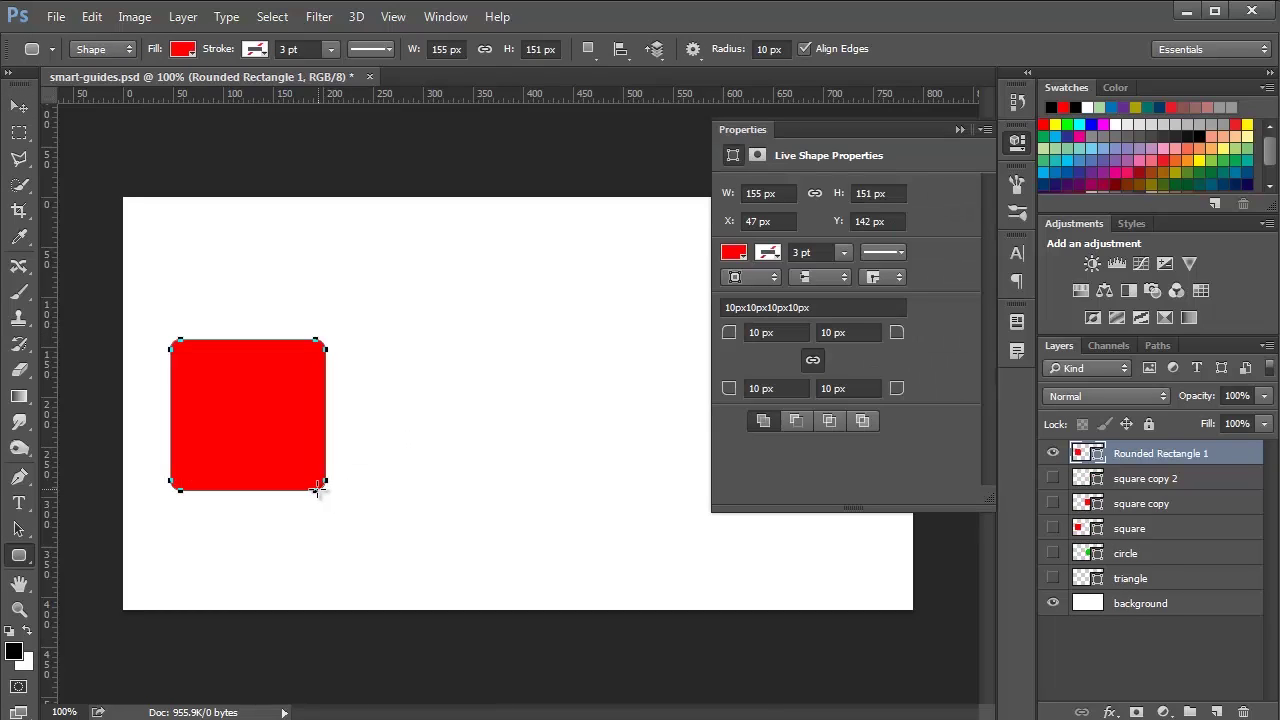
- Use the Path Selection Tool to duplicate the rounded rectangle twice to its right within the same layer, and collapse the shape properties
{"action": "left_click", "coordinate": [19, 529]}
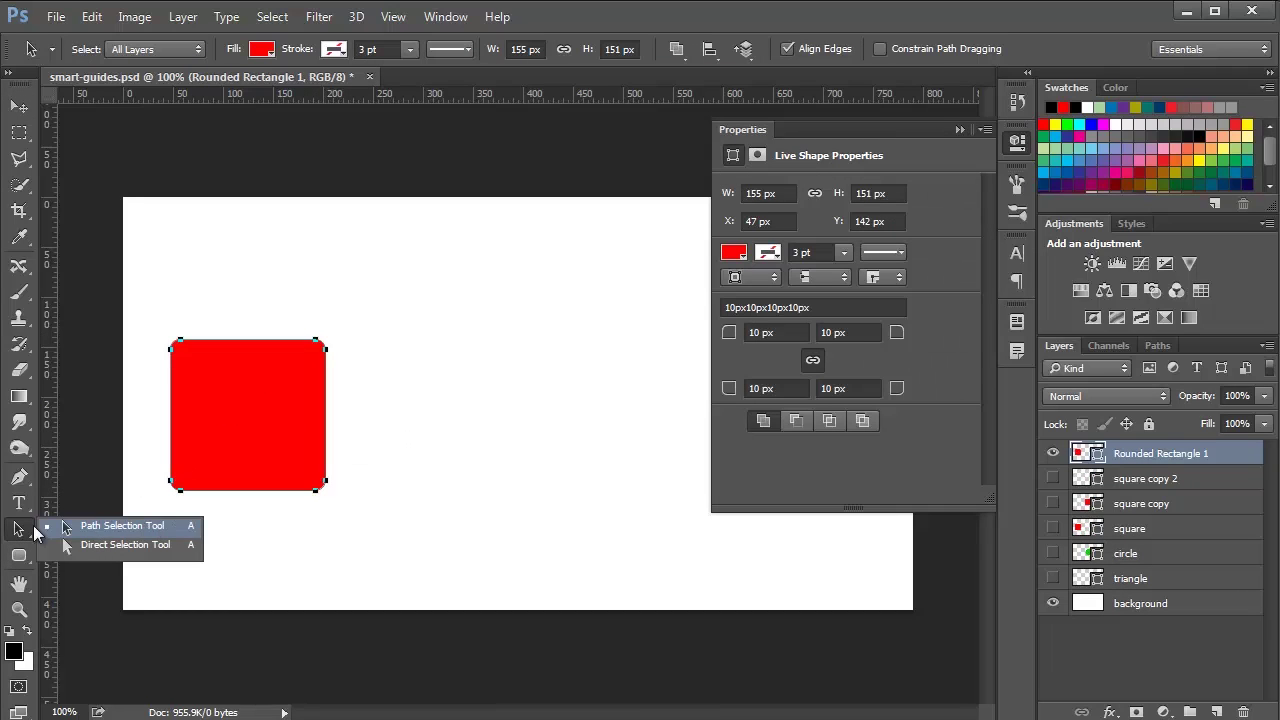
{"action": "left_click", "coordinate": [23, 535]}
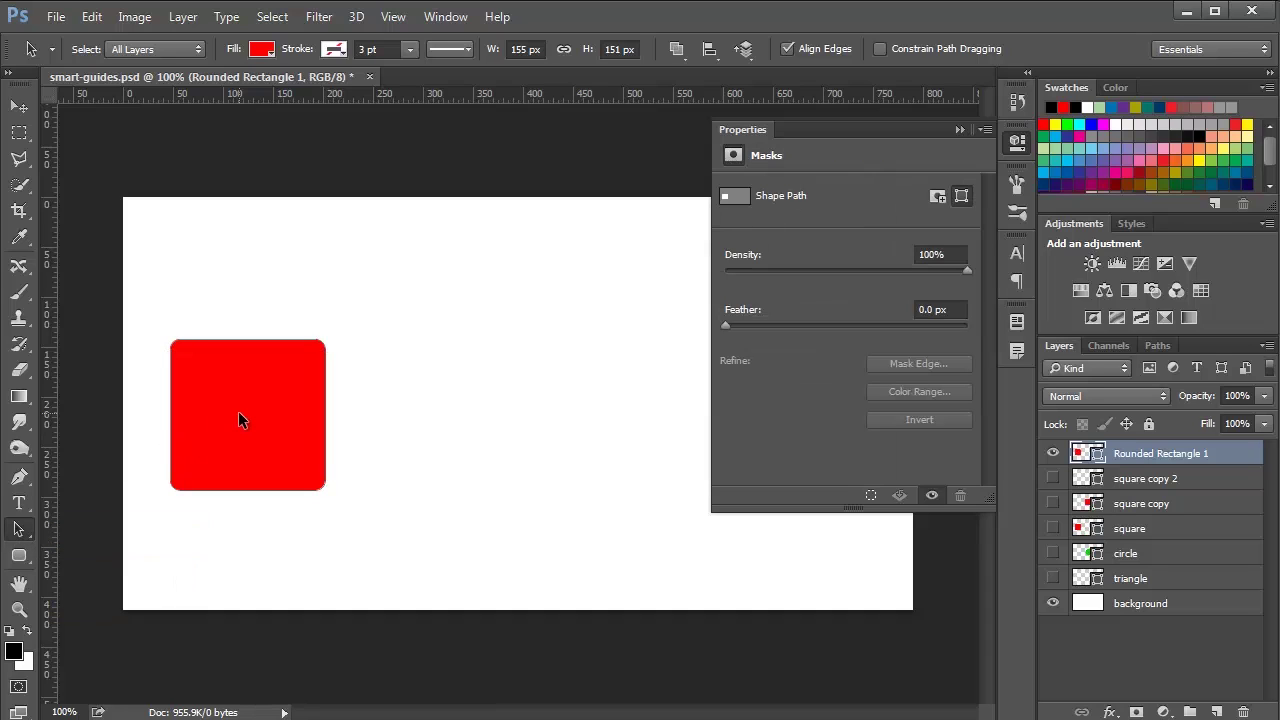
{"action": "left_click_drag", "start_coordinate": [239, 412], "coordinate": [685, 413]}
{"action": "left_click", "coordinate": [960, 130]}
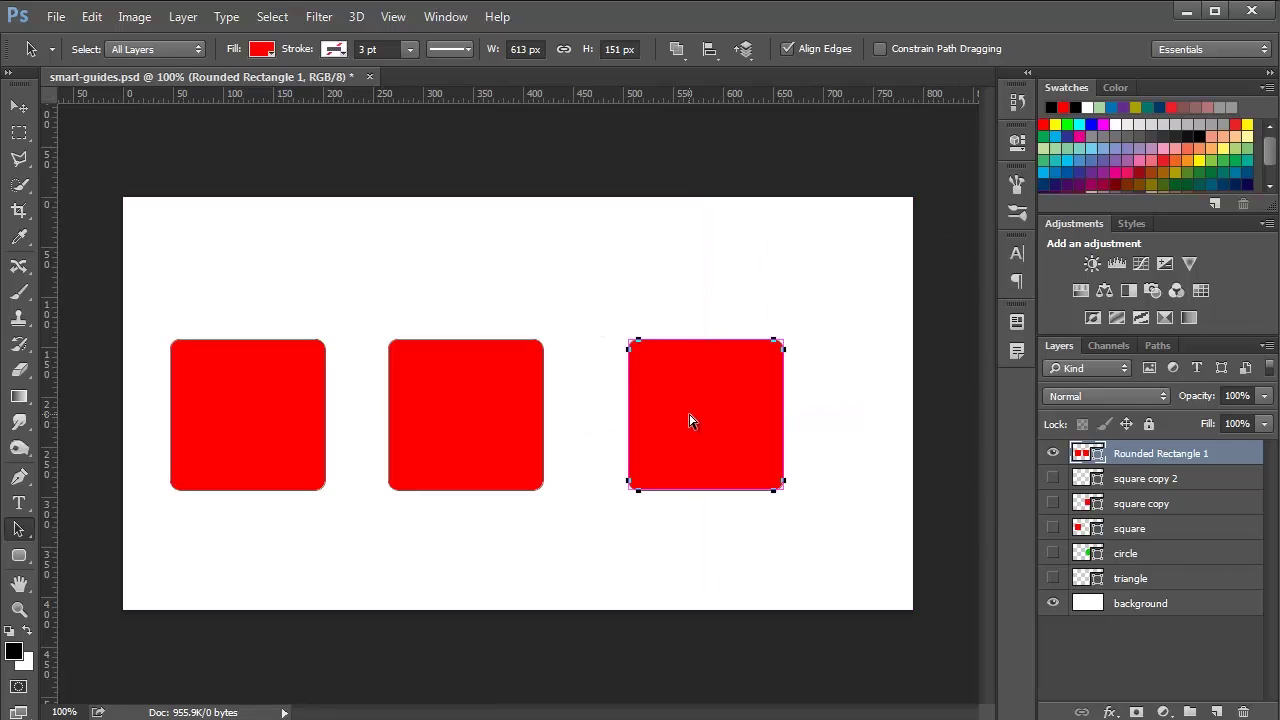
- Measure the gap between the middle and last rounded rectangles, and move the middle one to equal 74 px gaps on both sides
{"action": "key", "text": "ctrl"}
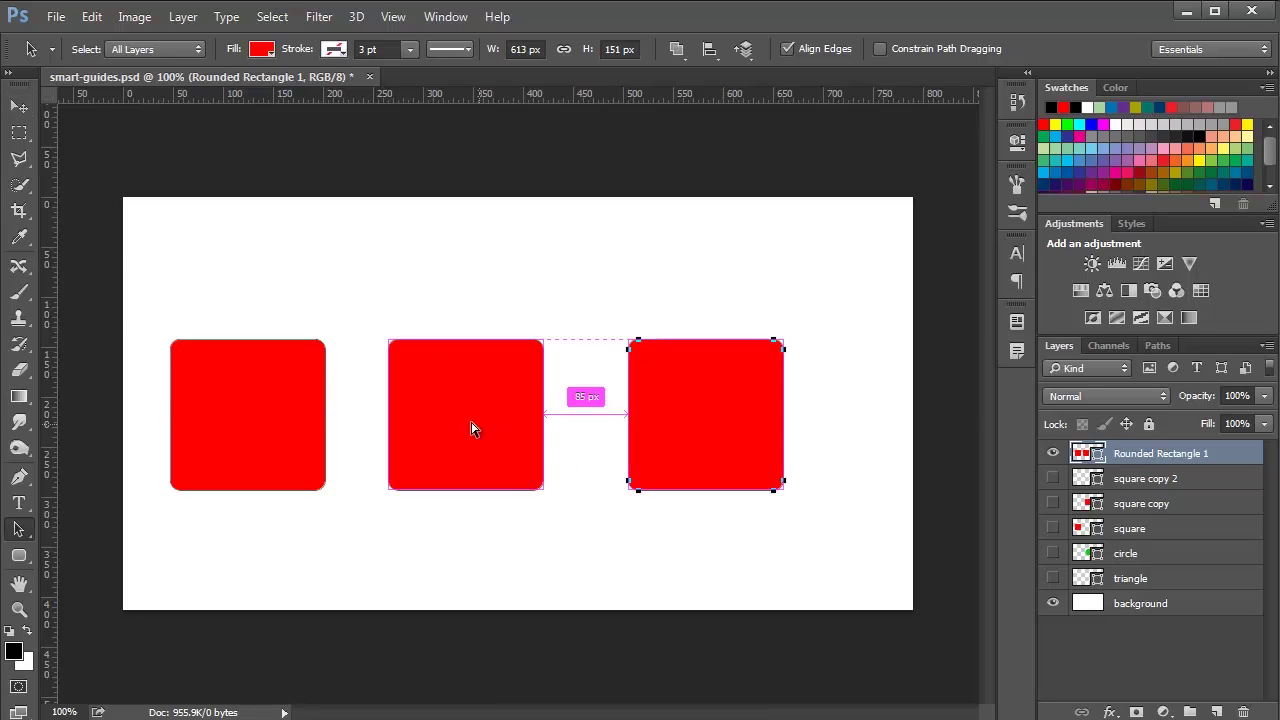
{"action": "left_click_drag", "start_coordinate": [460, 421], "coordinate": [471, 419]}
{"action": "left_click_drag", "start_coordinate": [473, 419], "coordinate": [459, 427]}
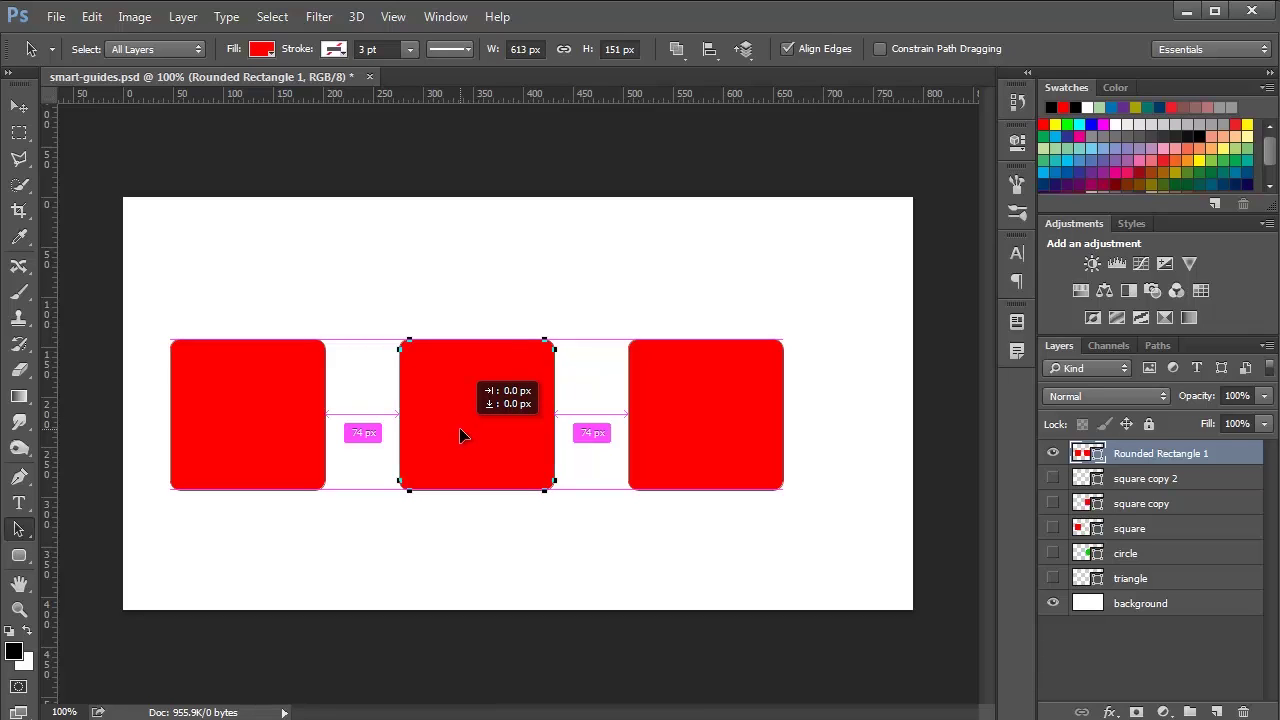
{"action": "left_click_drag", "start_coordinate": [459, 427], "coordinate": [459, 427]}
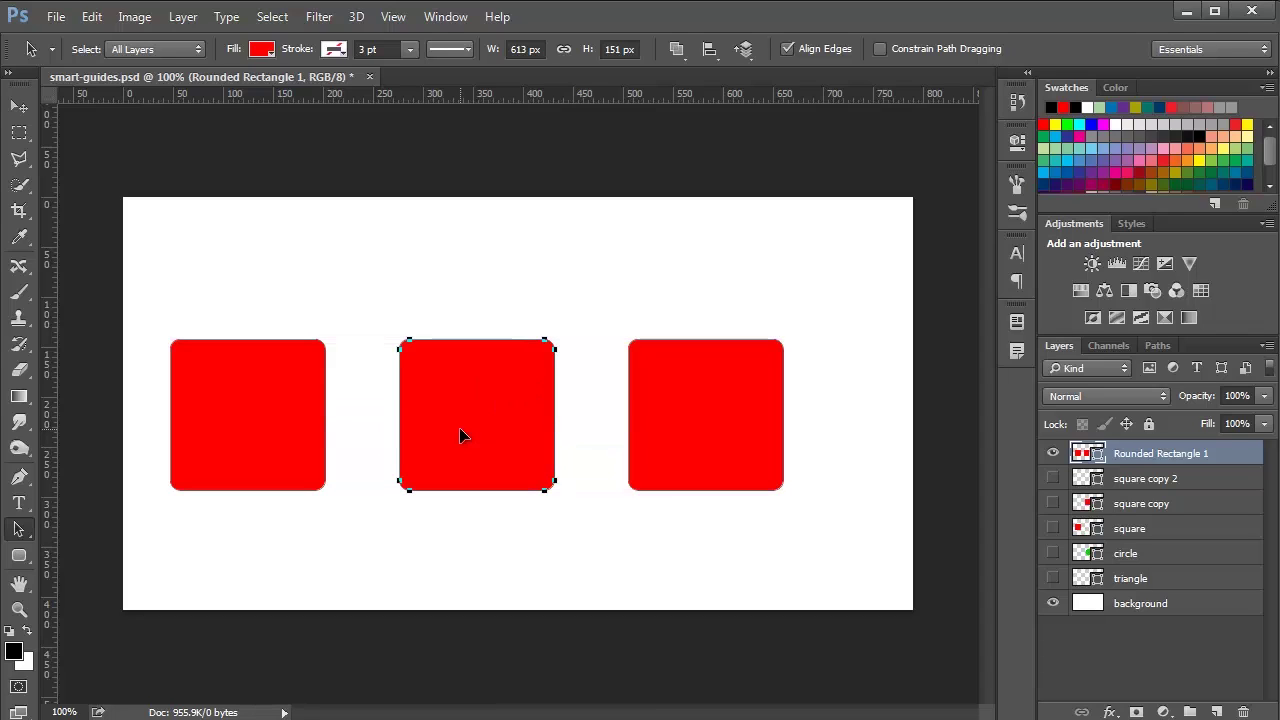
- Toggle the visibility of the rounded rectangle layer off and on, and switch to the Move tool
{"action": "left_click", "coordinate": [1053, 453]}
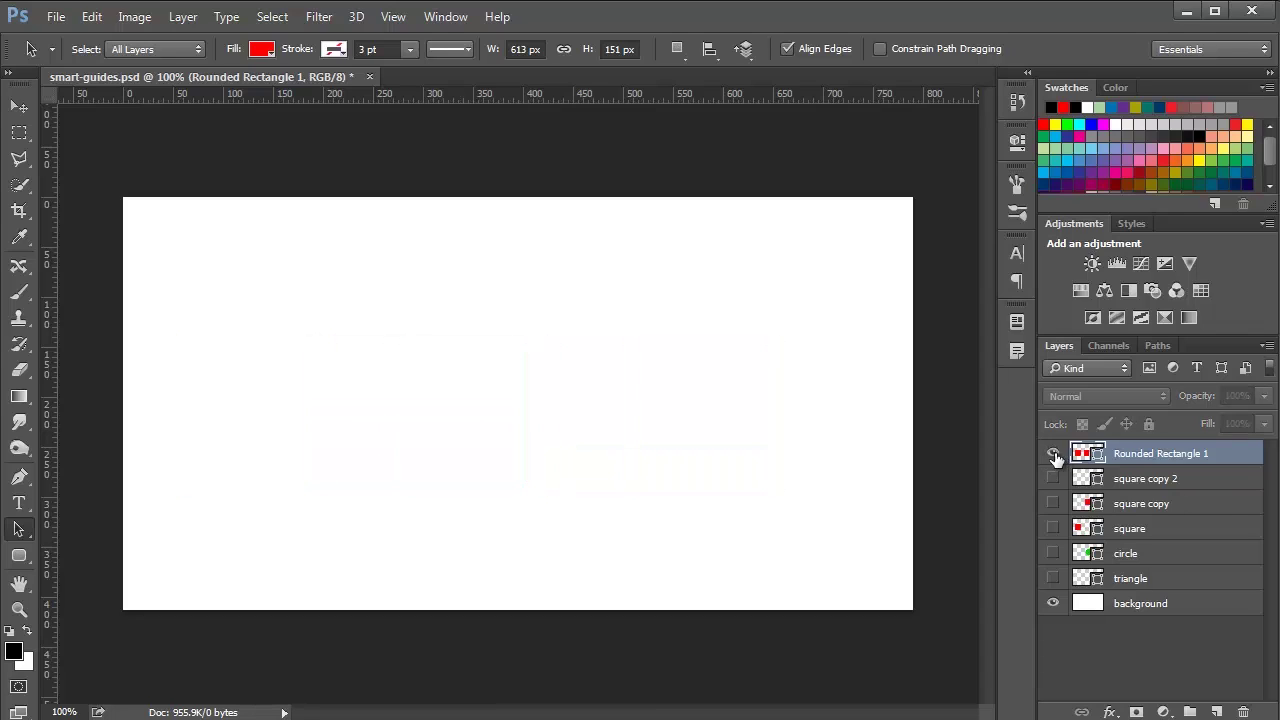
{"action": "left_click", "coordinate": [1053, 453]}
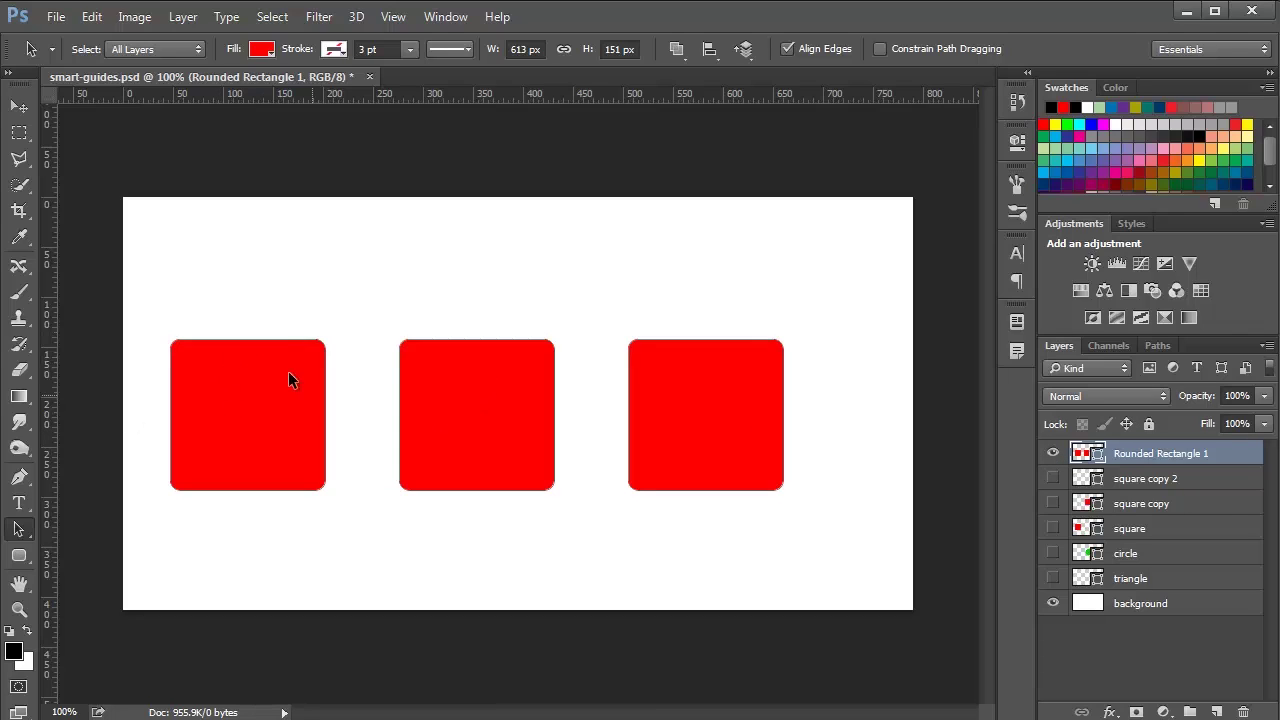
{"action": "left_click", "coordinate": [18, 557]}
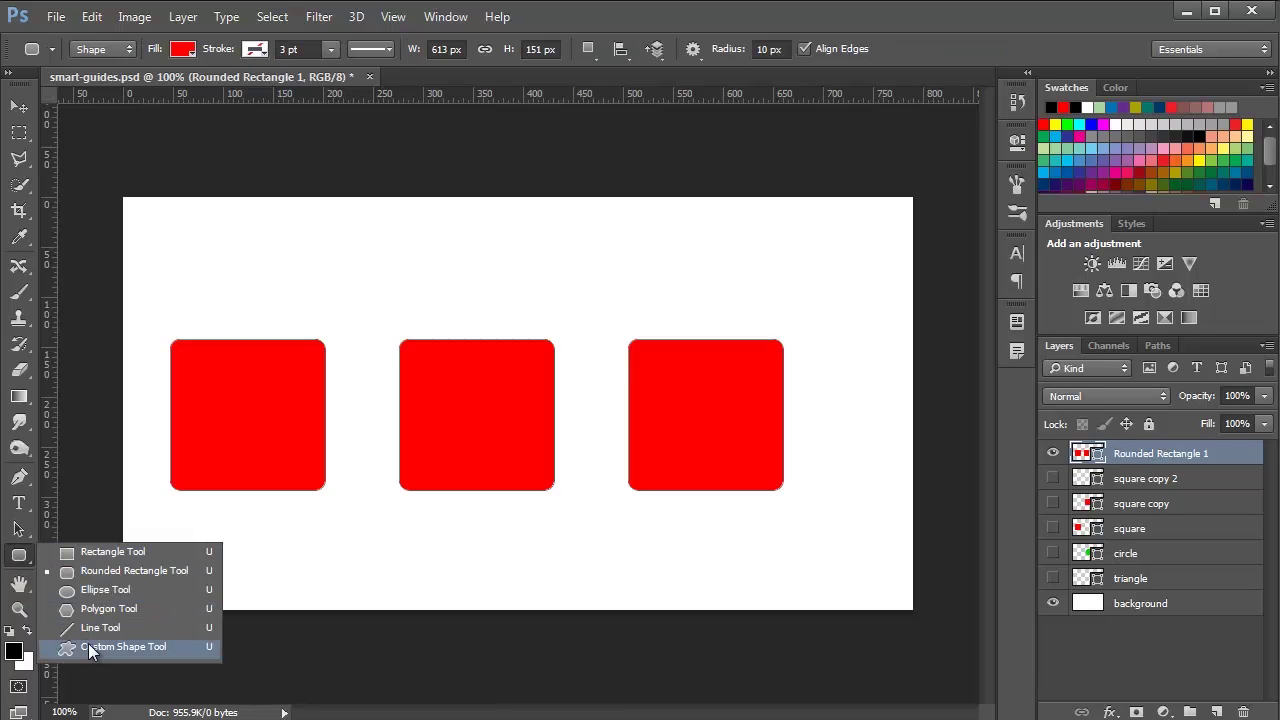
{"action": "left_click", "coordinate": [18, 529]}
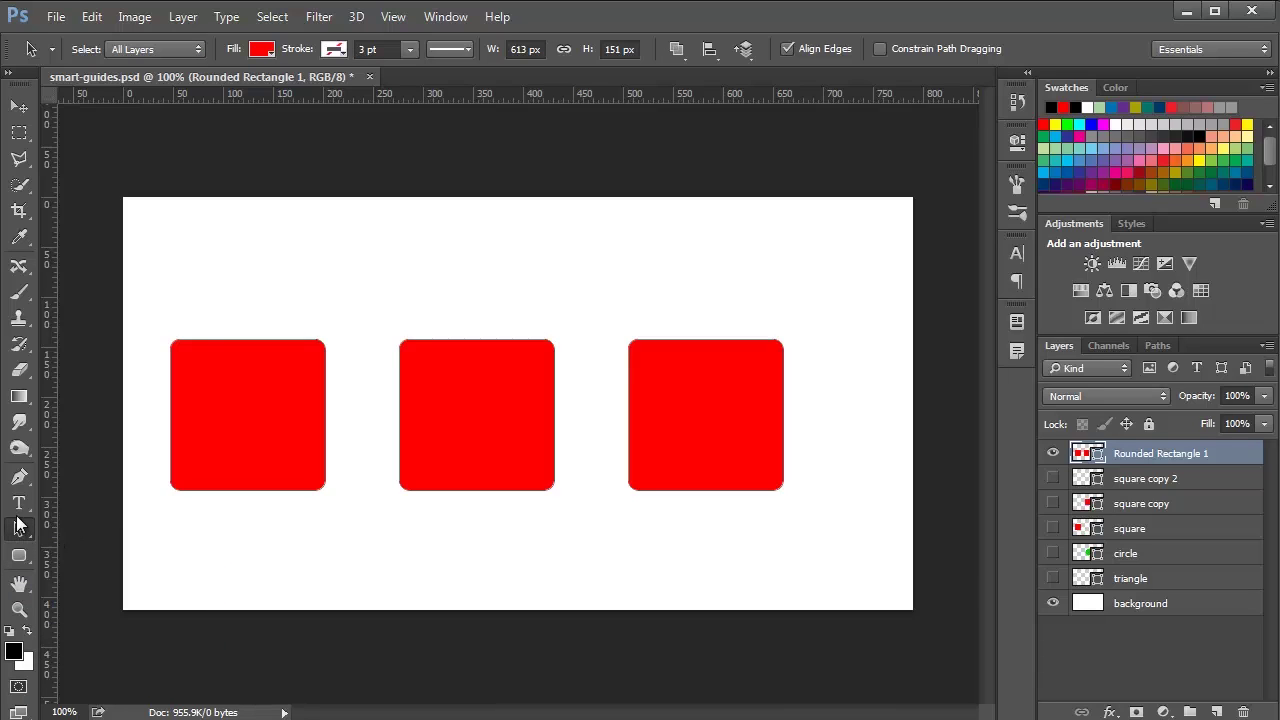
{"action": "left_click", "coordinate": [19, 105]}
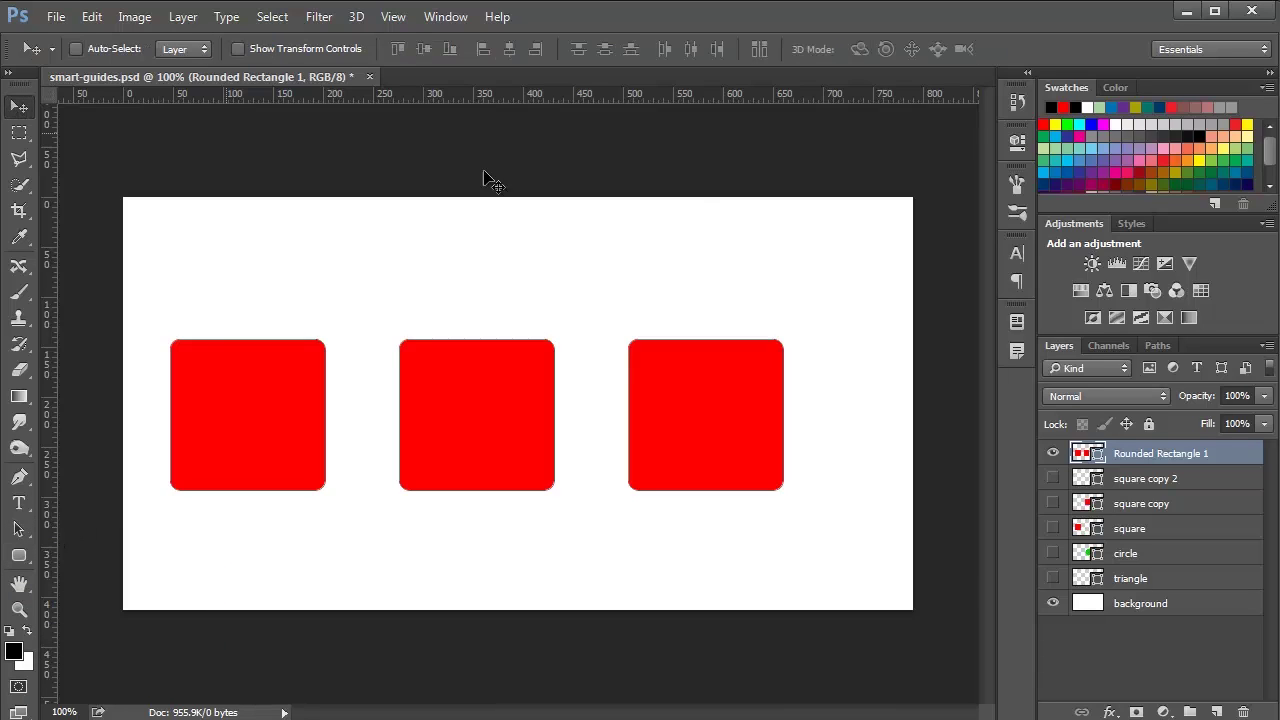
- Open the Guides, Grid & Slices preferences and view the colour choices available for smart guides
{"action": "key", "text": "ctrl"}
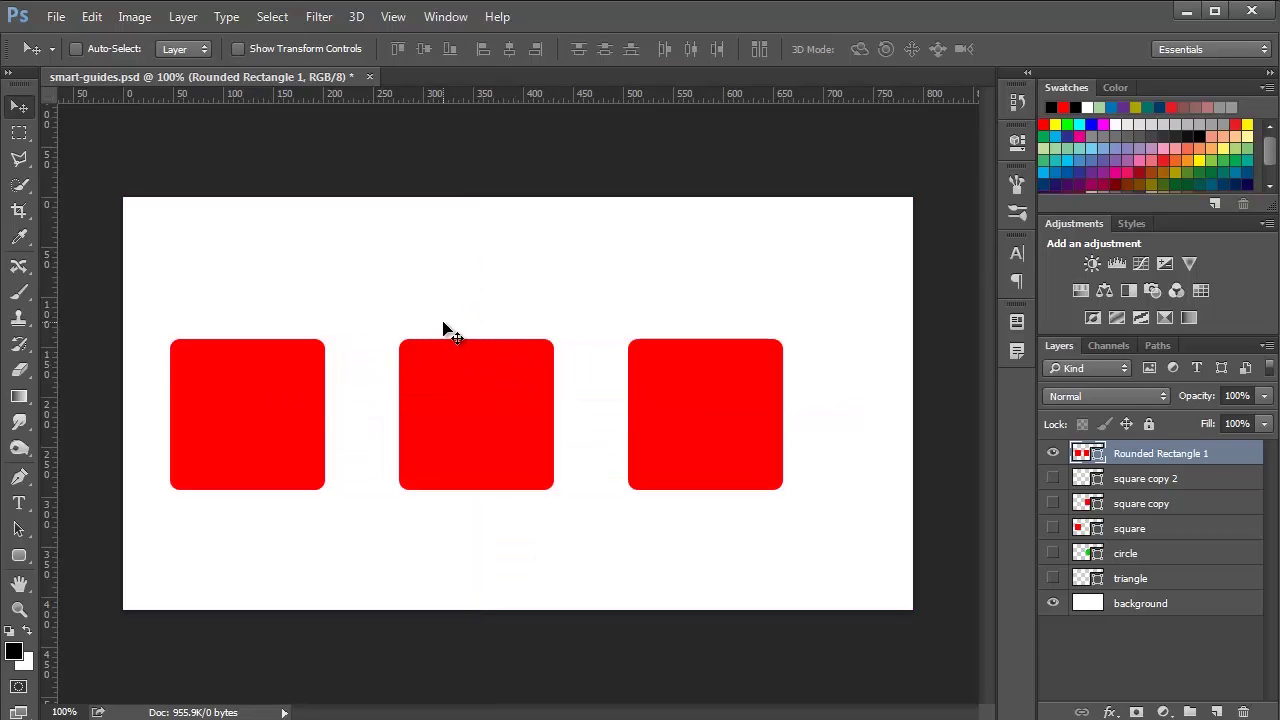
{"action": "key", "text": "ctrl"}
{"action": "key", "text": "i"}
{"action": "key", "text": "ctrl+k"}
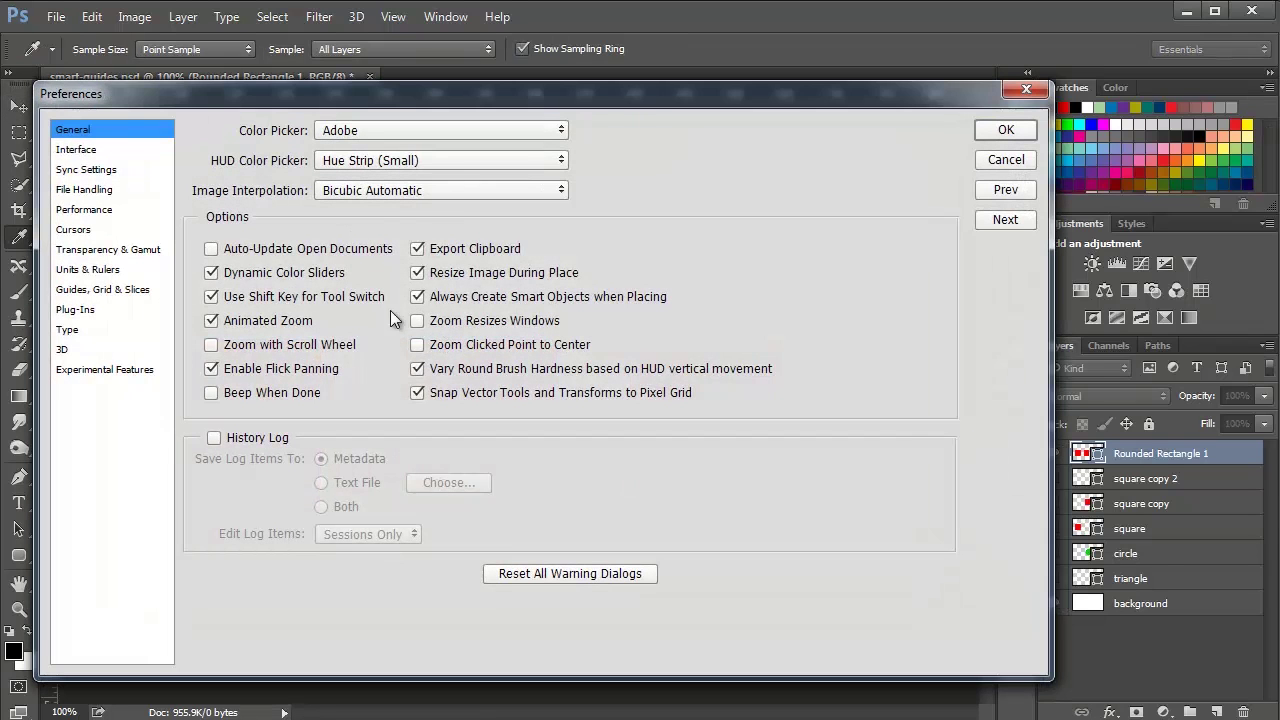
{"action": "left_click", "coordinate": [100, 290]}
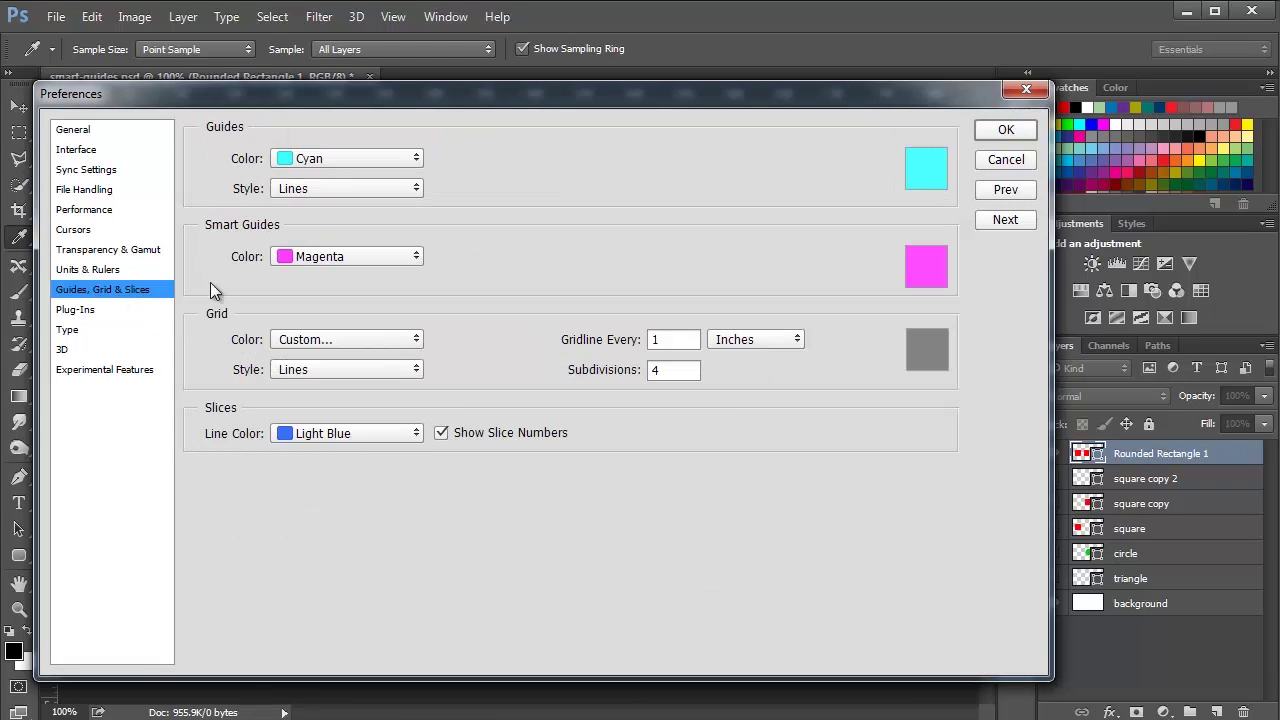
{"action": "left_click", "coordinate": [330, 257]}
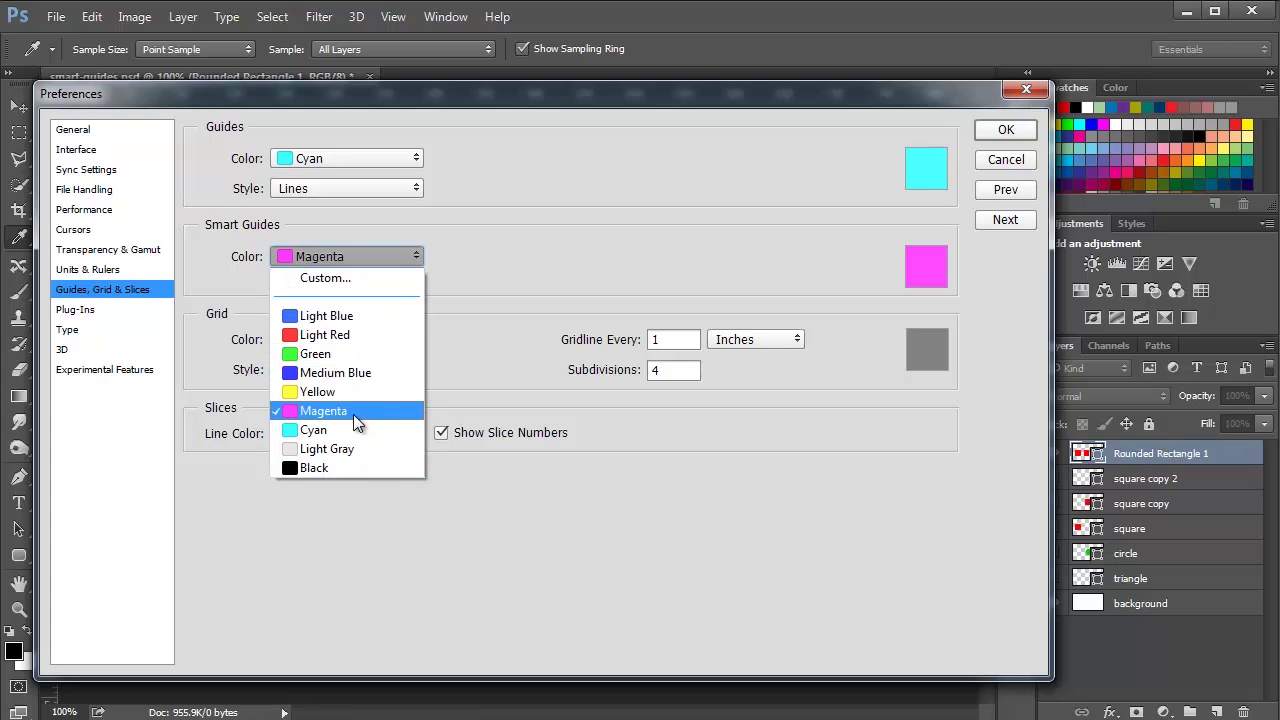
{"action": "left_click", "coordinate": [552, 266]}
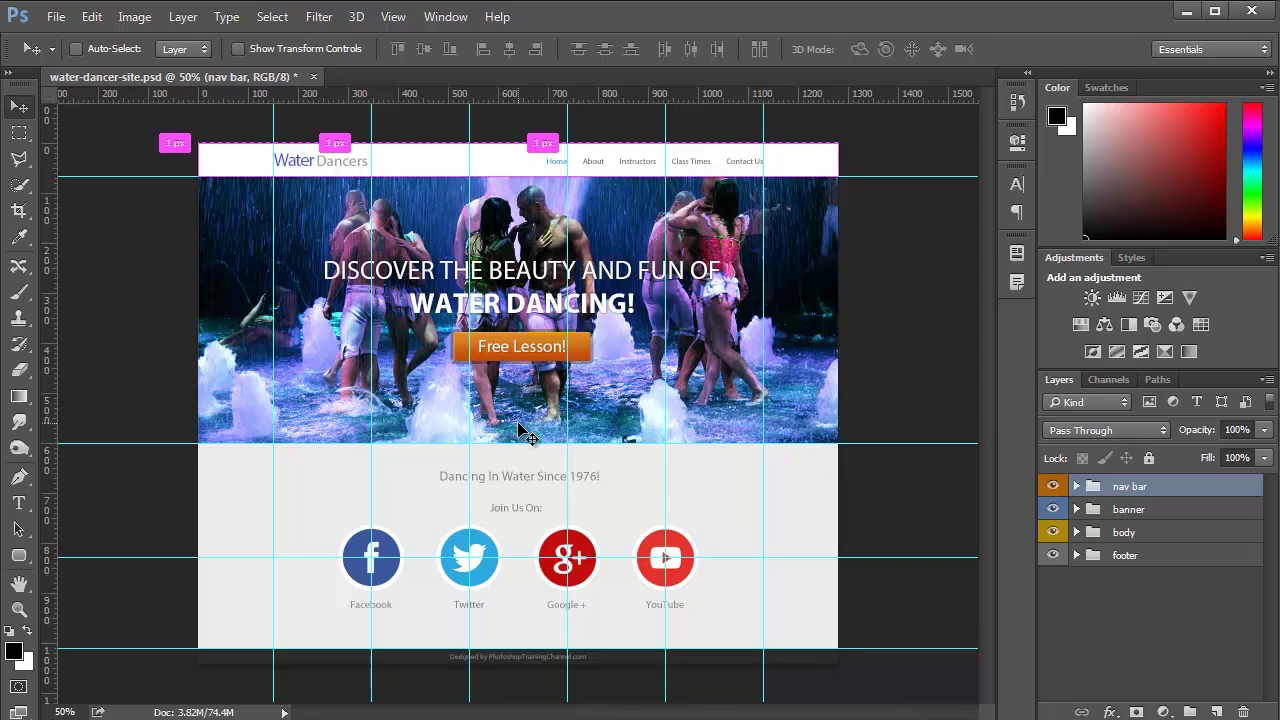
- Check the Generator settings in the Plug-Ins preferences, and close the preferences without changes
{"action": "key", "text": "ctrl+k"}
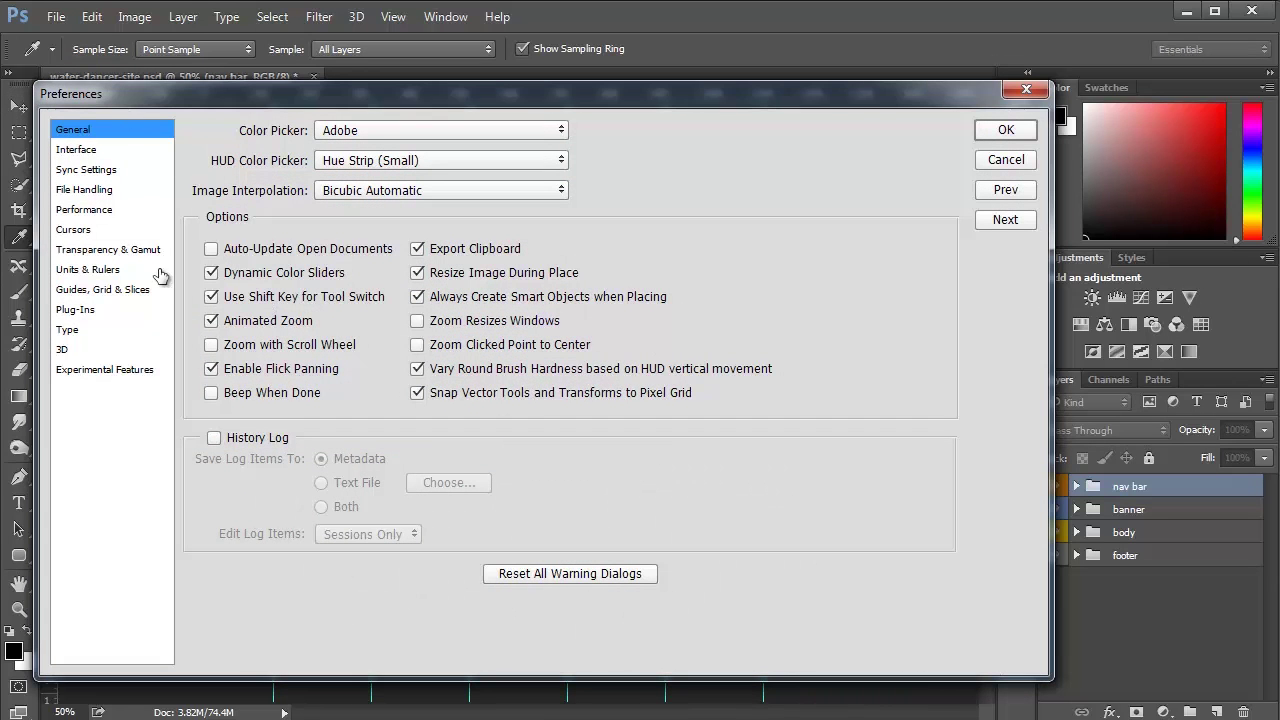
{"action": "left_click", "coordinate": [104, 313]}
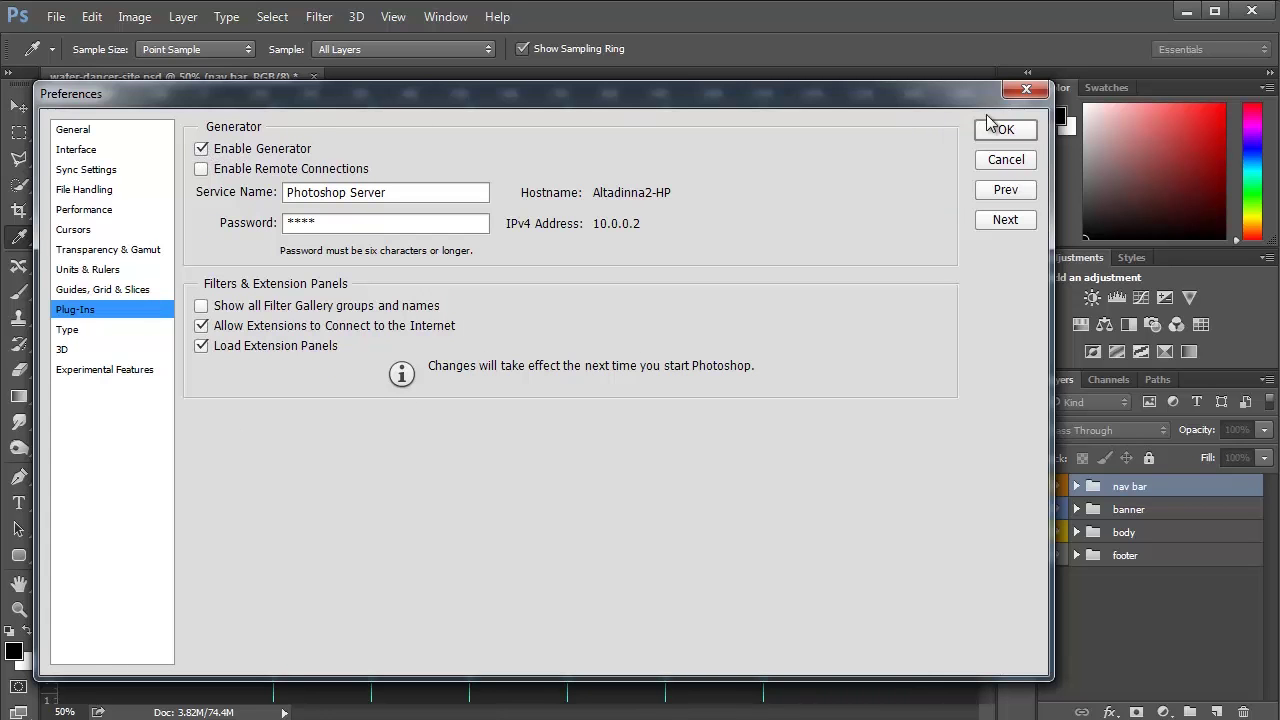
{"action": "left_click", "coordinate": [1026, 90]}
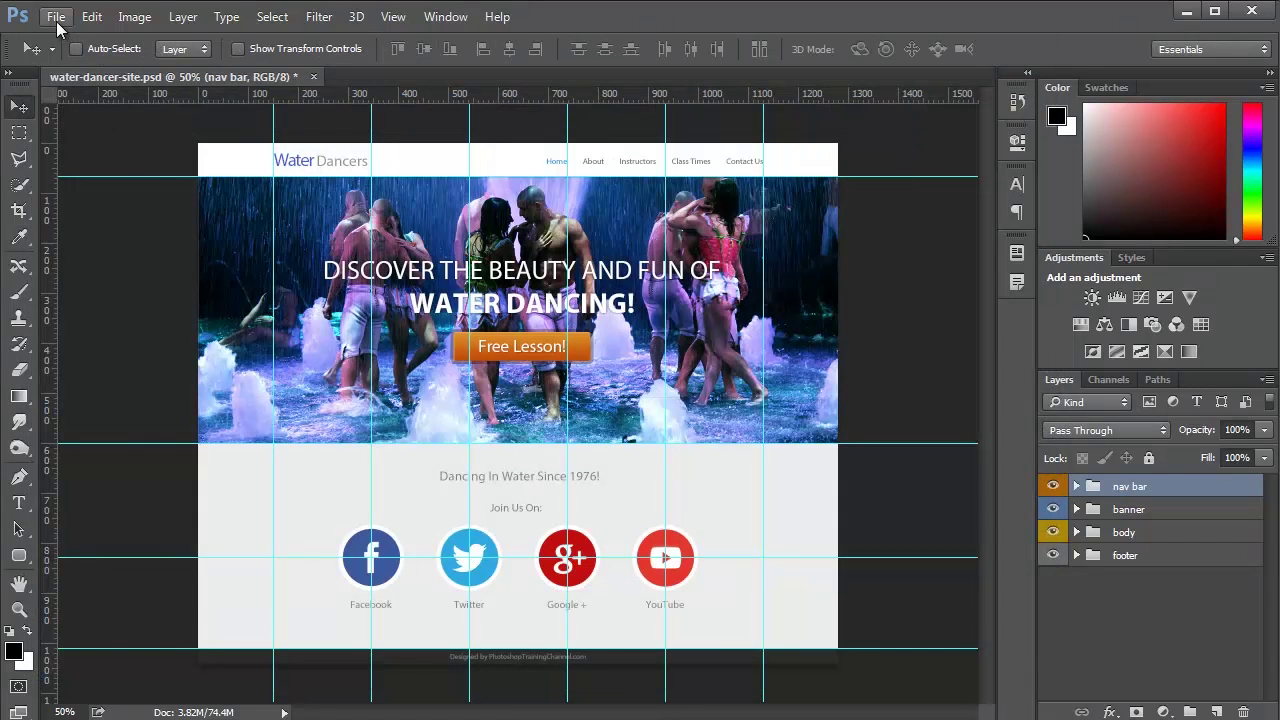
- Turn on image asset generation for water-dancer-site.psd and hide the guides
{"action": "left_click", "coordinate": [57, 20]}
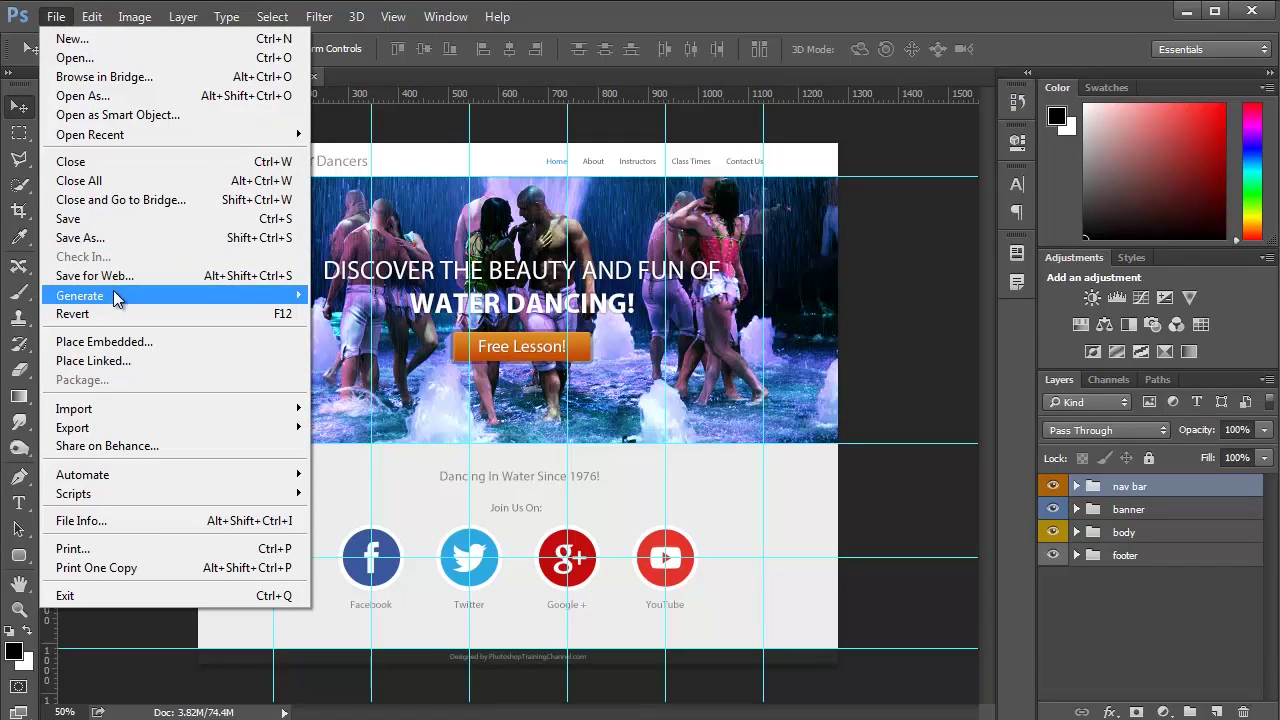
{"action": "mouse_move", "coordinate": [115, 297]}
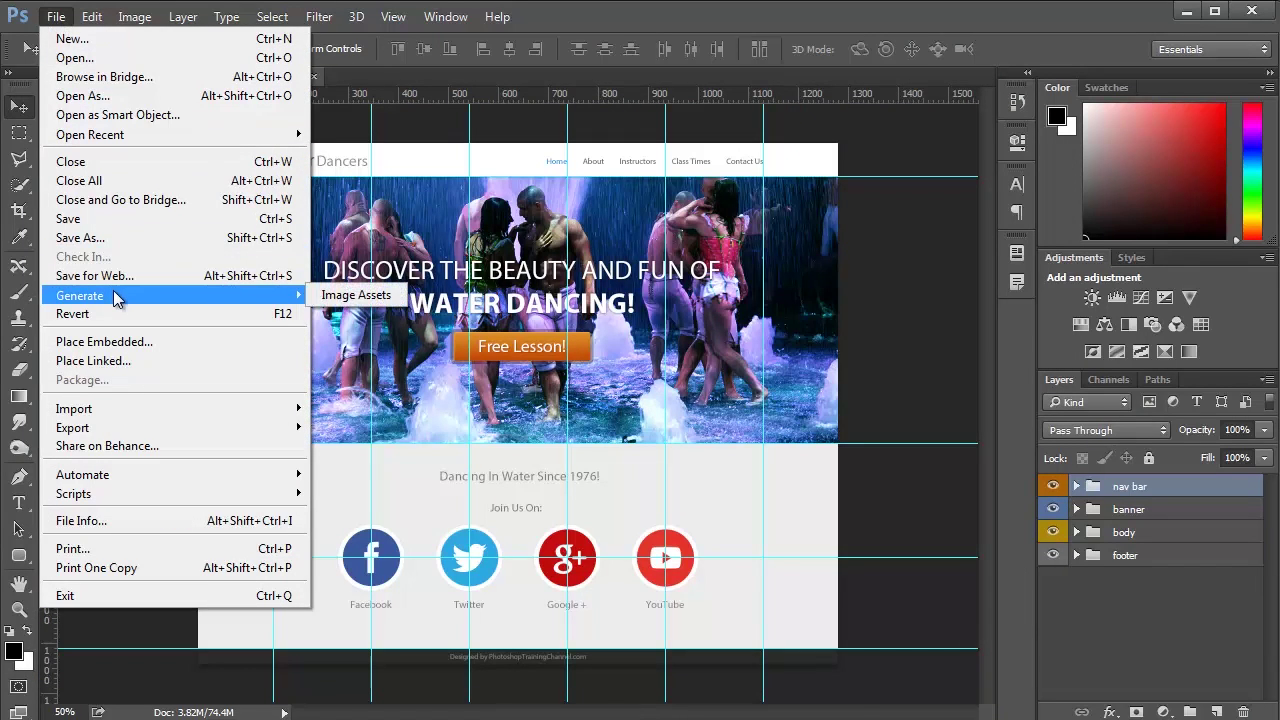
{"action": "left_click", "coordinate": [355, 300]}
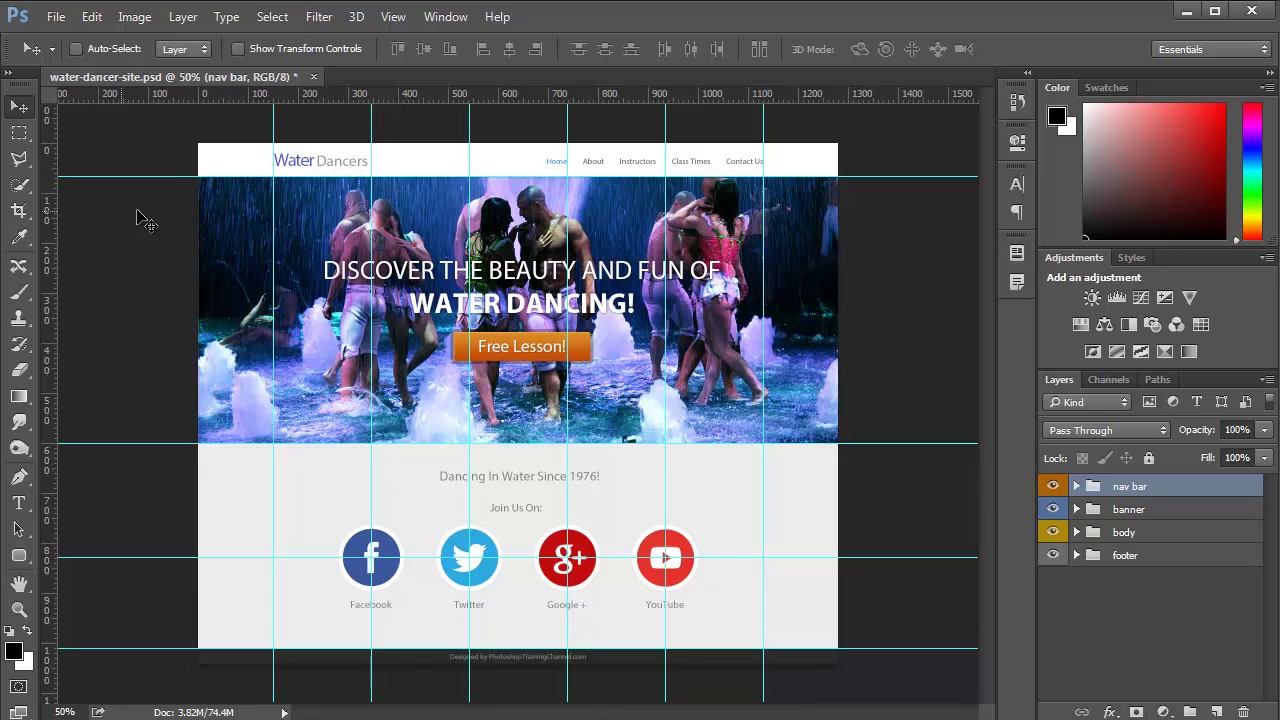
{"action": "key", "text": "ctrl+semicolon"}
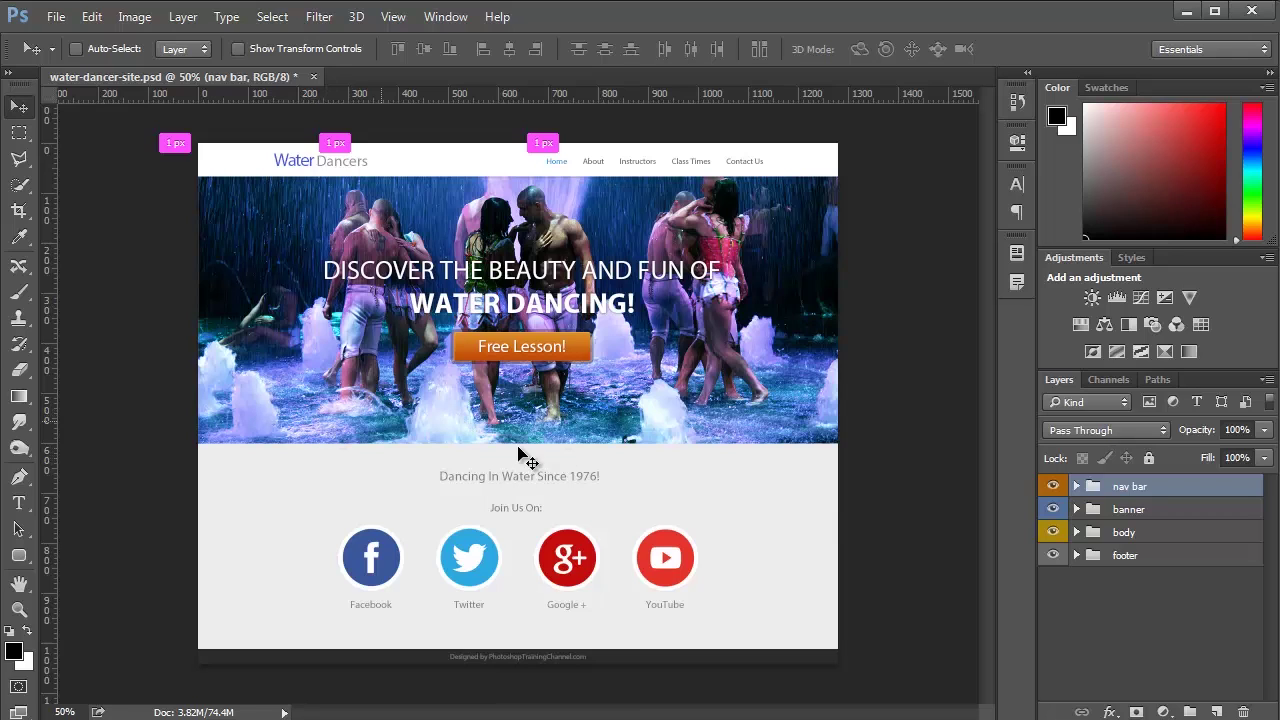
- Expand the banner group, toggle the banner image layer's visibility off and on, and look over its clipped adjustment layers
{"action": "left_click", "coordinate": [1124, 512]}
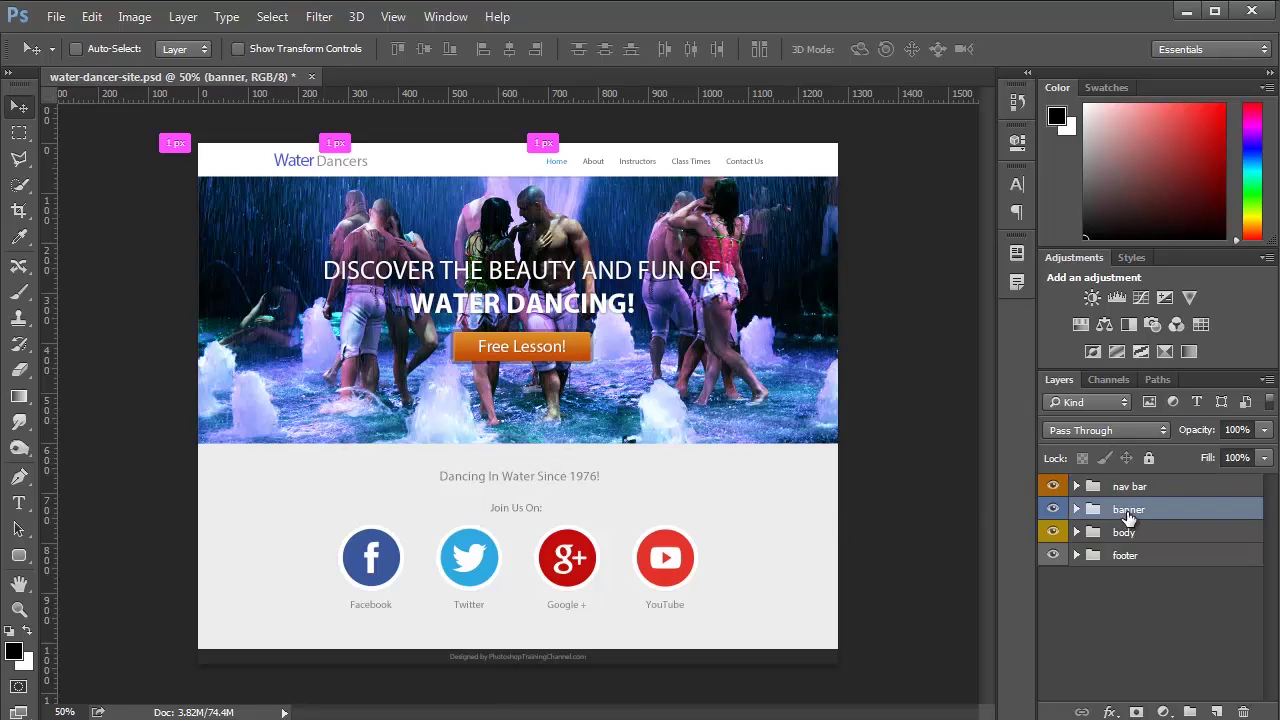
{"action": "left_click", "coordinate": [1077, 510]}
{"action": "scroll", "coordinate": [1163, 577], "scroll_direction": "down", "scroll_amount": 5}
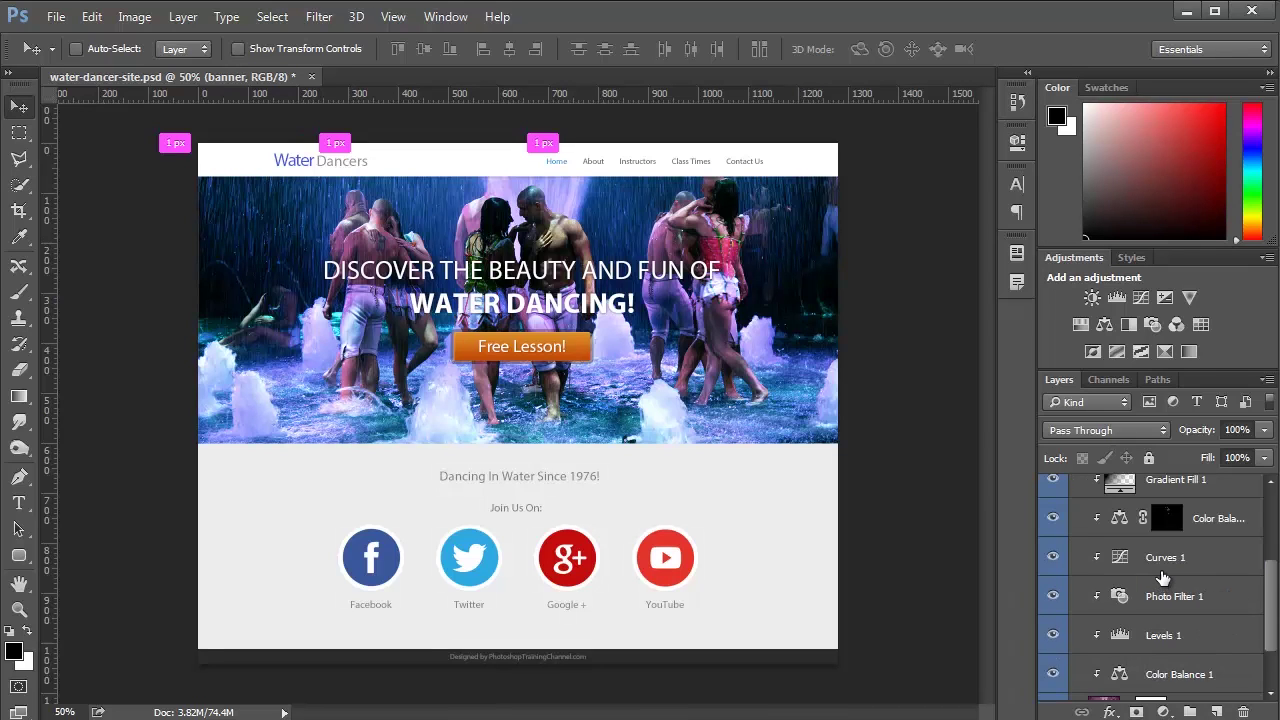
{"action": "scroll", "coordinate": [1163, 577], "scroll_direction": "down", "scroll_amount": 1}
{"action": "left_click", "coordinate": [1053, 638]}
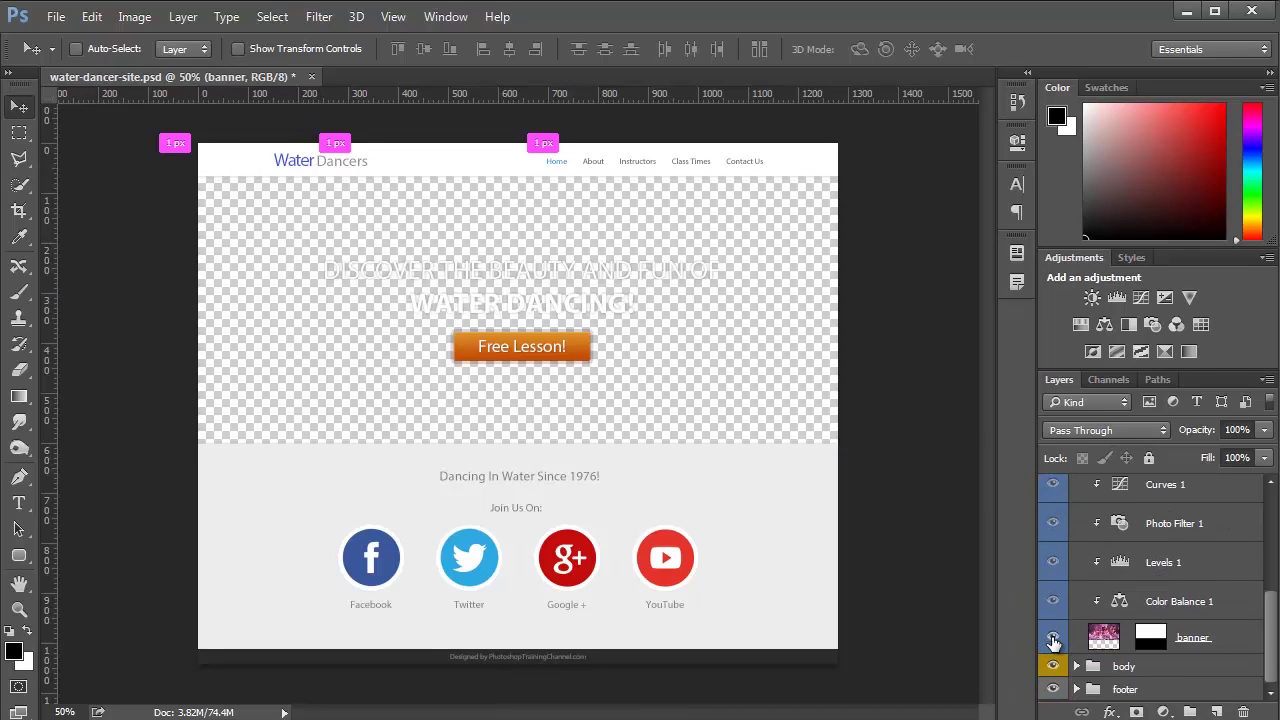
{"action": "left_click", "coordinate": [1053, 638]}
{"action": "scroll", "coordinate": [1097, 662], "scroll_direction": "up", "scroll_amount": 2}
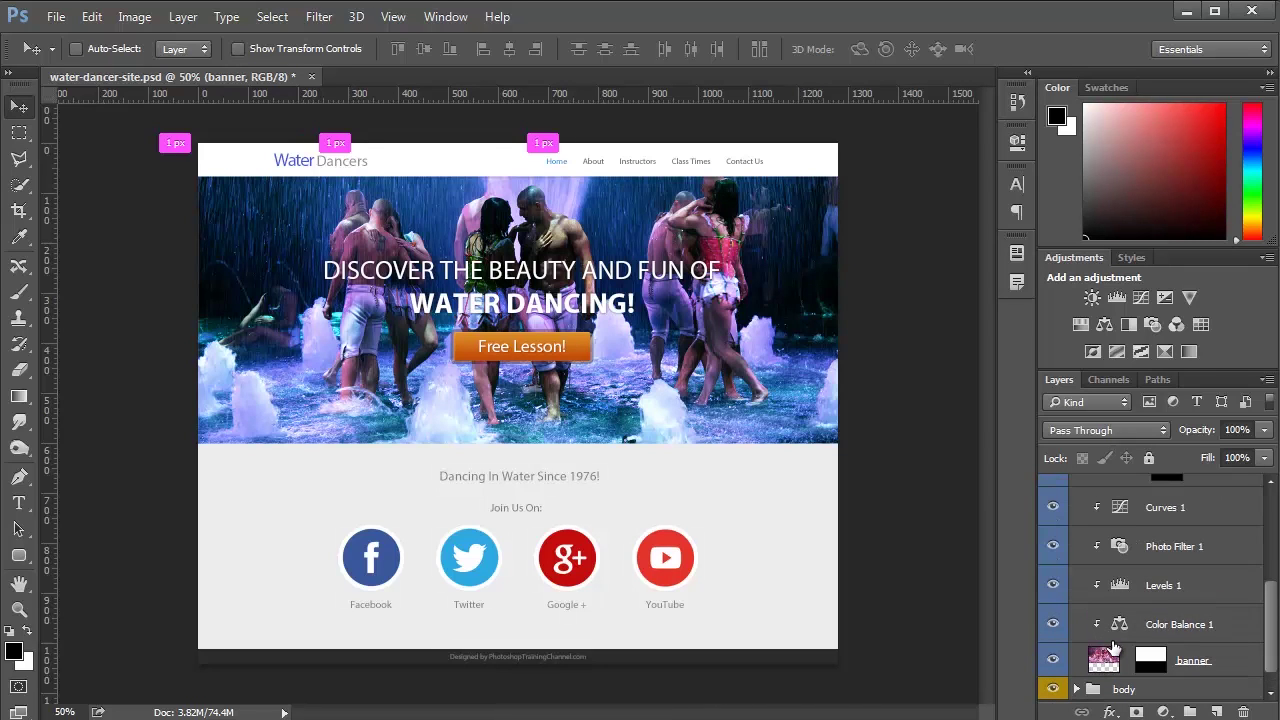
{"action": "left_click_drag", "start_coordinate": [1052, 647], "coordinate": [1054, 492]}
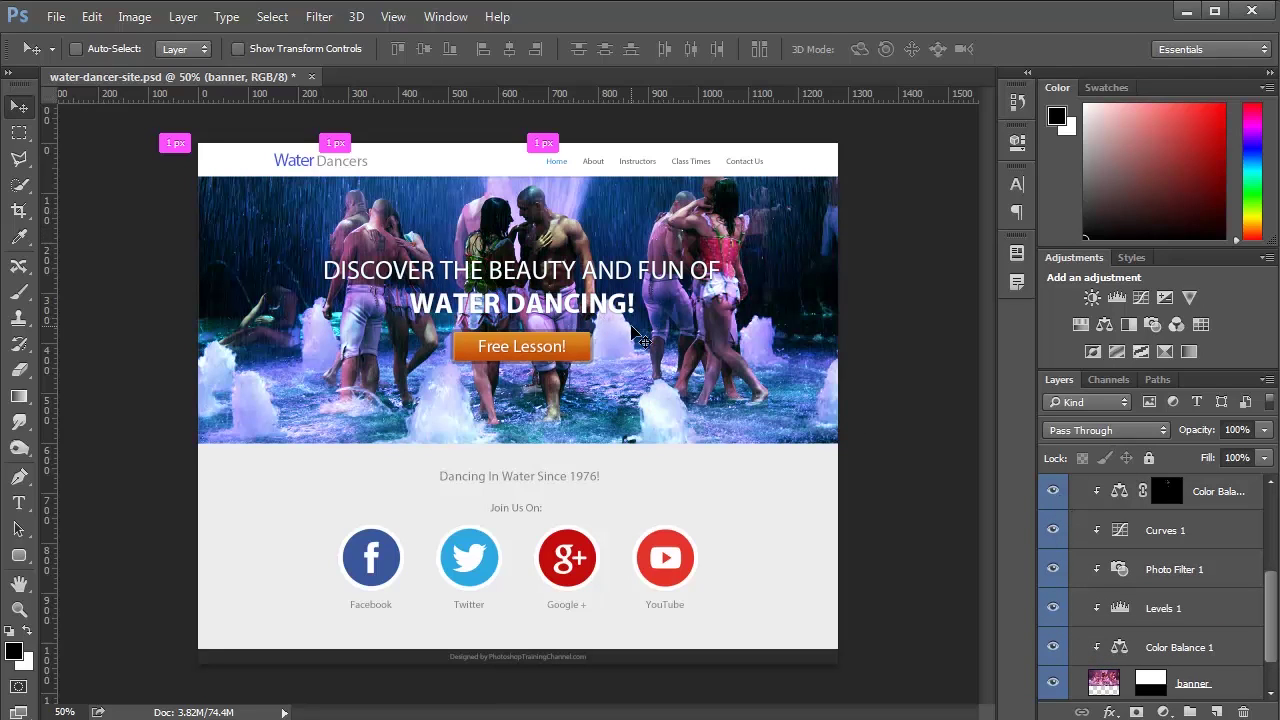
- Rename the banner image layer to banner.jpg and select its layer mask
{"action": "scroll", "coordinate": [1198, 605], "scroll_direction": "down", "scroll_amount": 2}
{"action": "double_click", "coordinate": [1194, 637]}
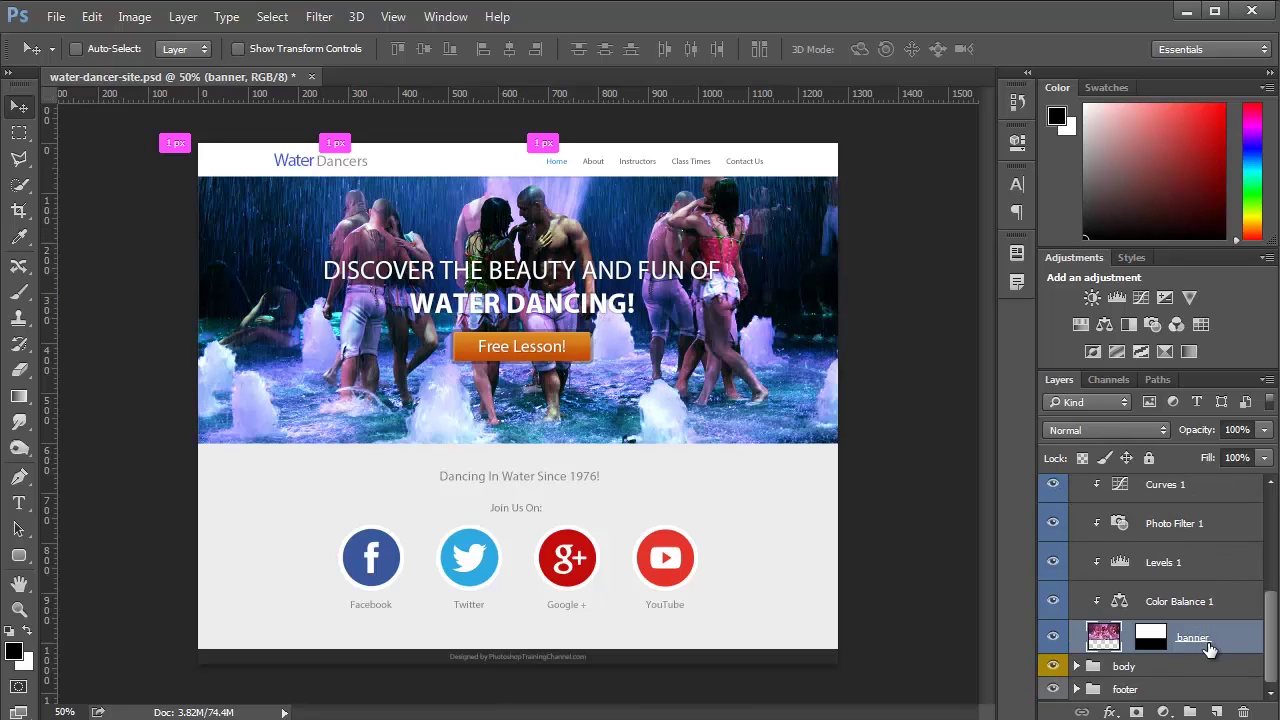
{"action": "left_click", "coordinate": [1215, 637]}
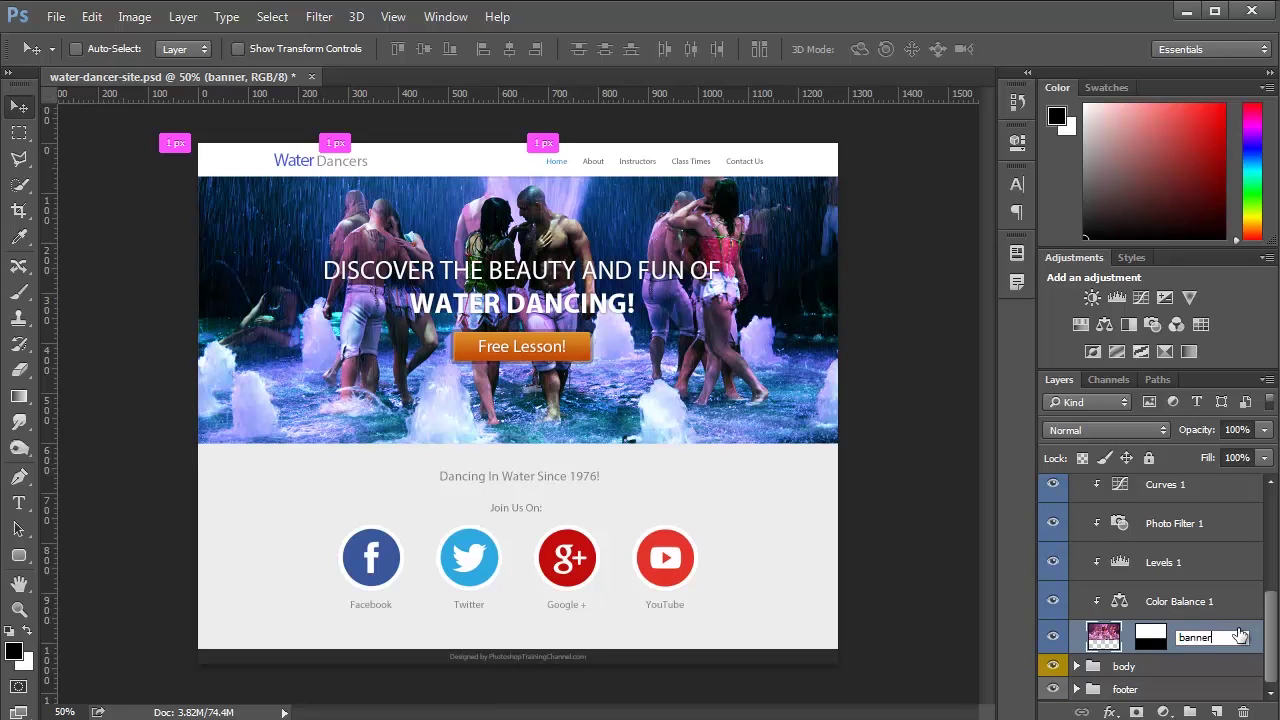
{"action": "type", "text": ".jpg"}
{"action": "left_click", "coordinate": [1150, 637]}
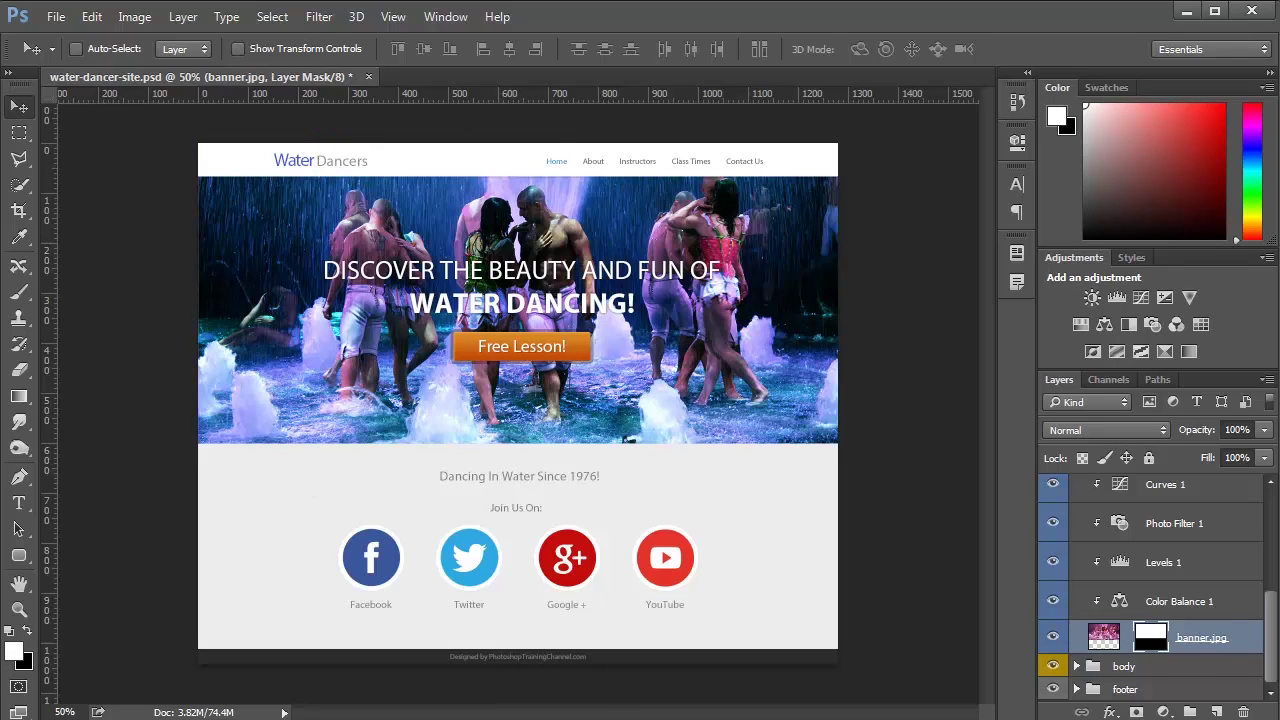
- Switch to Windows Explorer, preview banner.jpg in the water-dancer-site-assets folder, and minimise the window
{"action": "key", "text": "alt+Tab"}
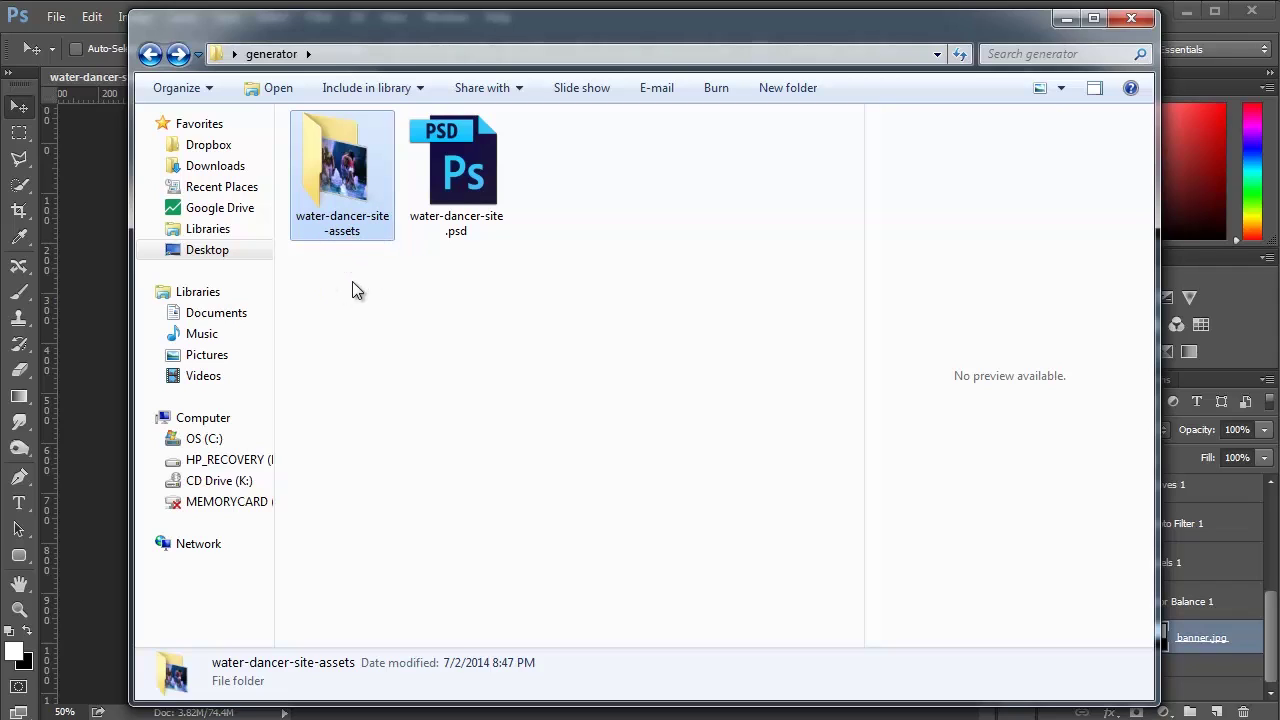
{"action": "double_click", "coordinate": [345, 208]}
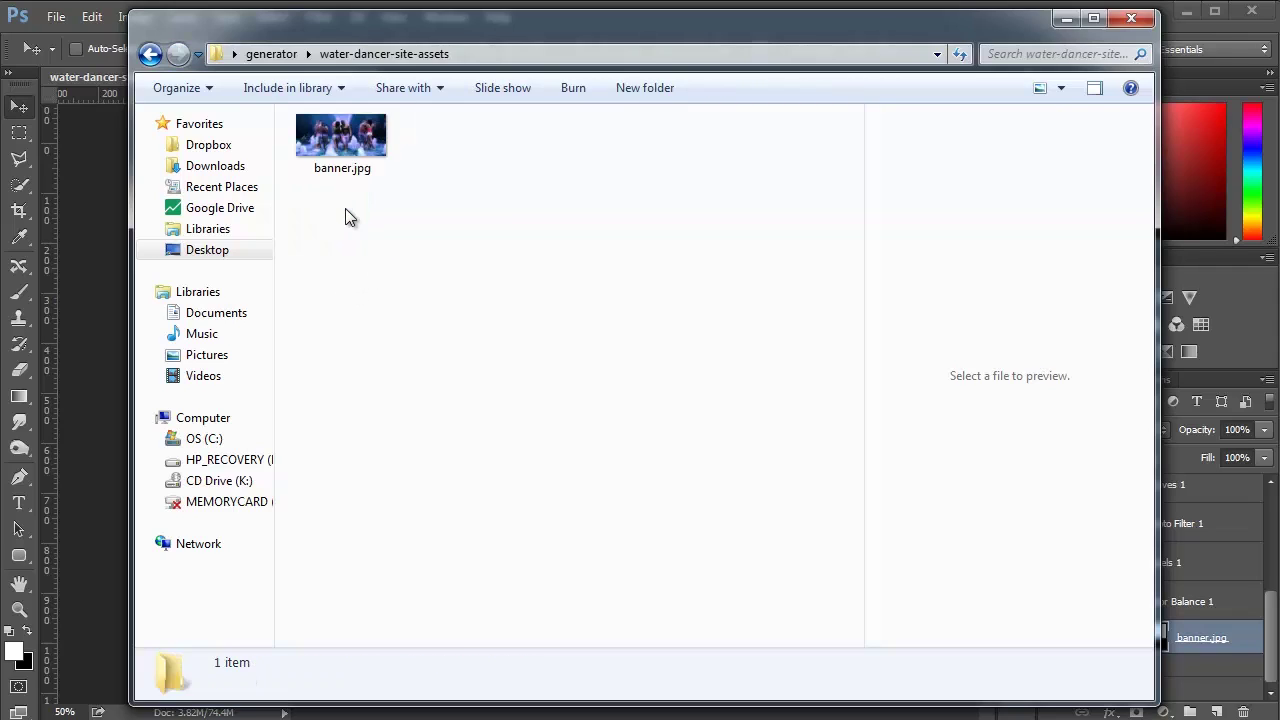
{"action": "left_click", "coordinate": [338, 146]}
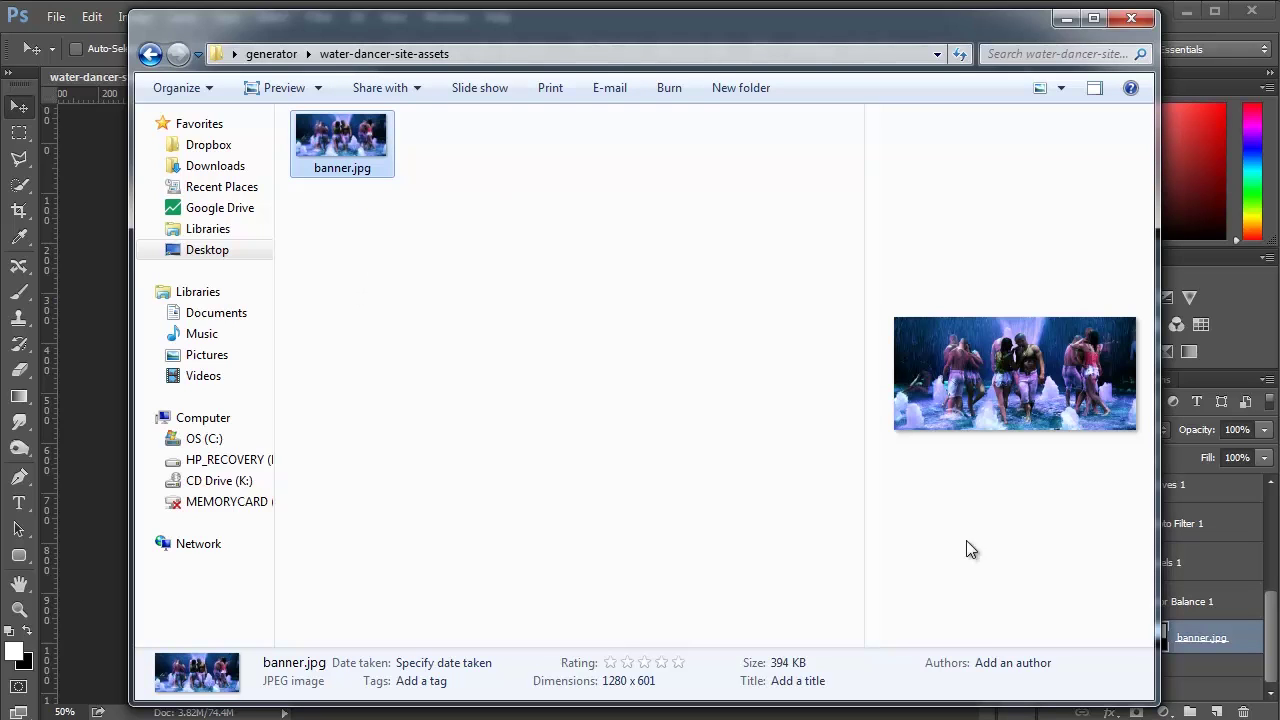
{"action": "left_click", "coordinate": [1065, 22]}
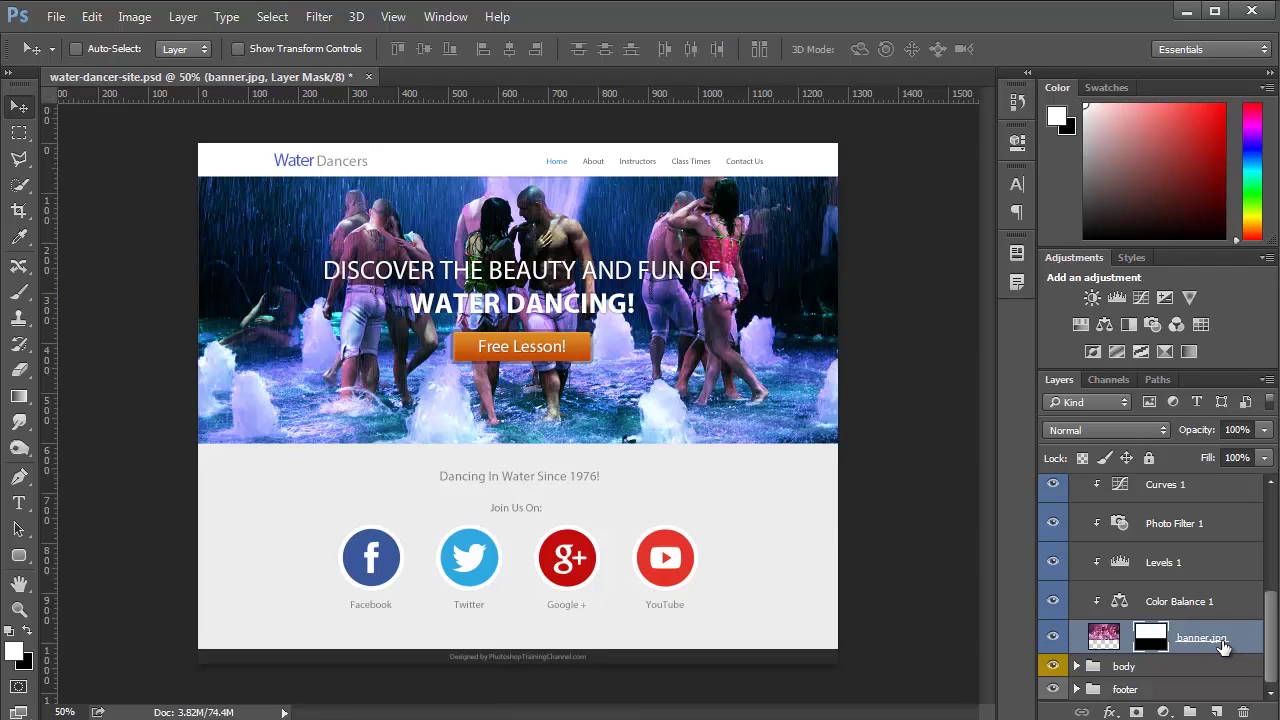
- Hide the Curves 1, Photo Filter 1 and Levels 1 adjustment layers, and target the banner layer's image instead of its mask
{"action": "left_click_drag", "start_coordinate": [1052, 486], "coordinate": [1052, 562]}
{"action": "left_click", "coordinate": [1052, 562]}
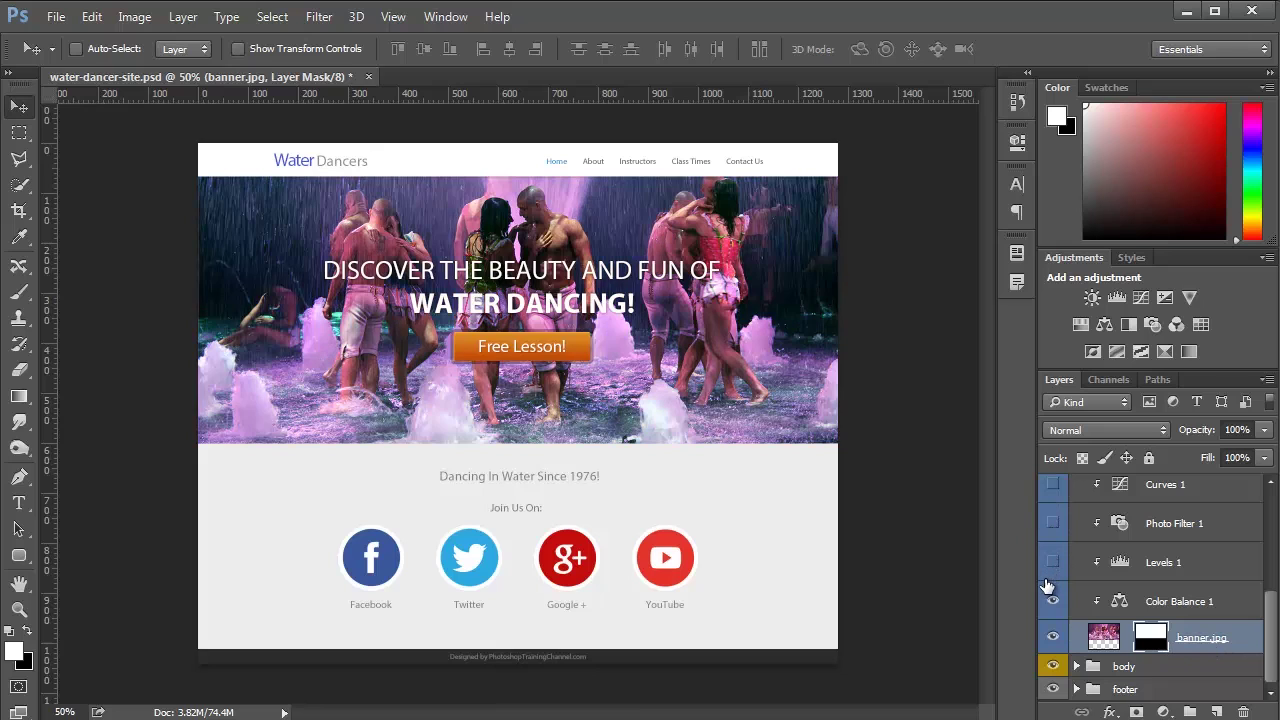
{"action": "key", "text": "ctrl+2"}
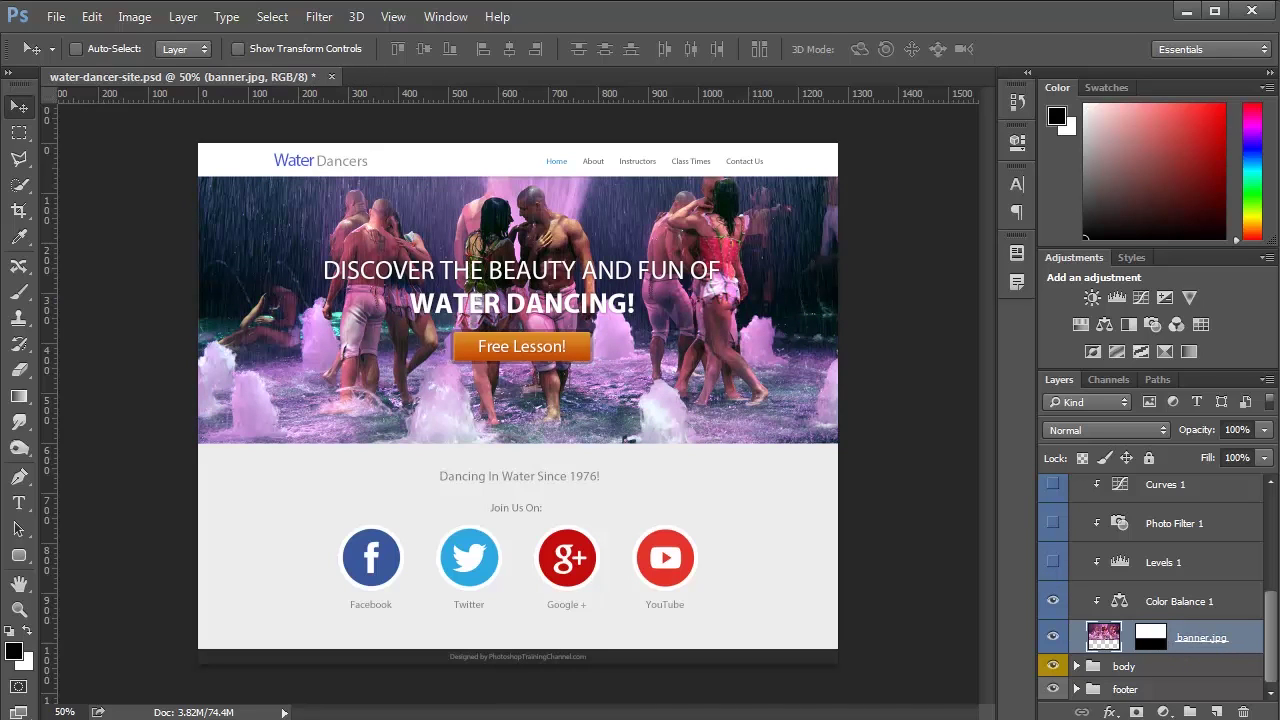
- Switch to Windows Explorer to preview the regenerated banner.jpg, and minimise the window
{"action": "key", "text": "alt+Tab"}
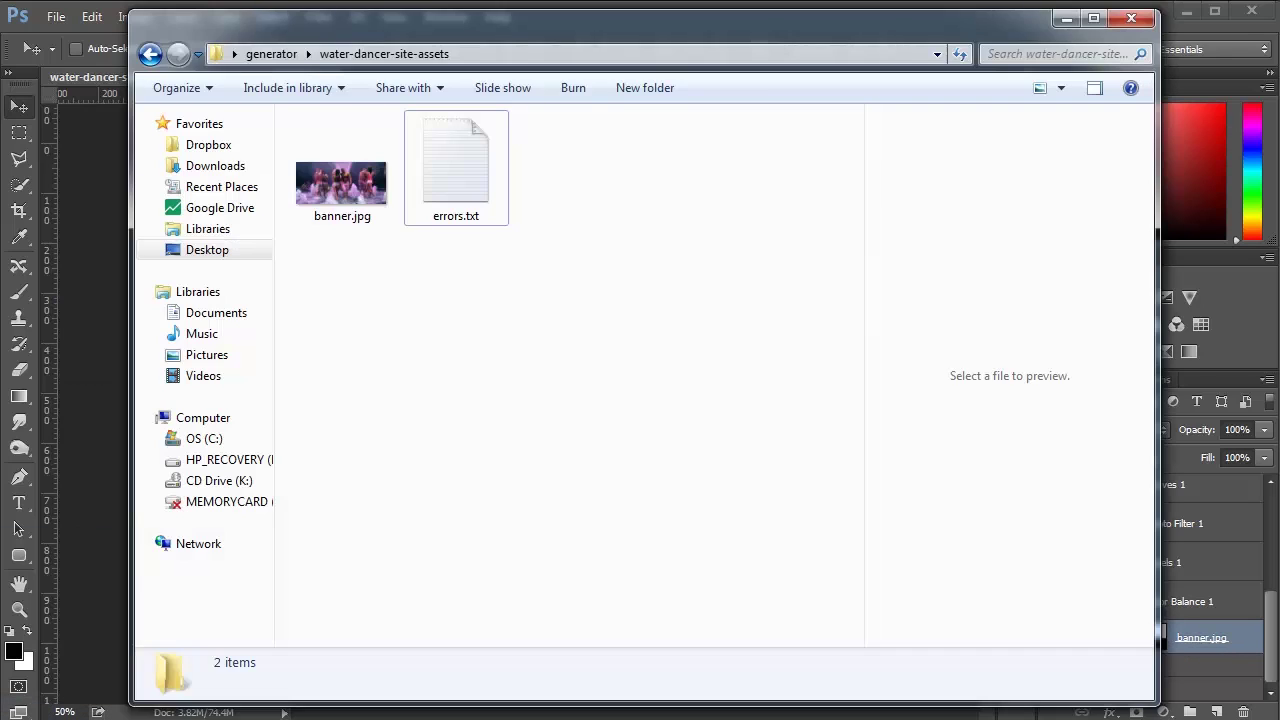
{"action": "left_click", "coordinate": [358, 198]}
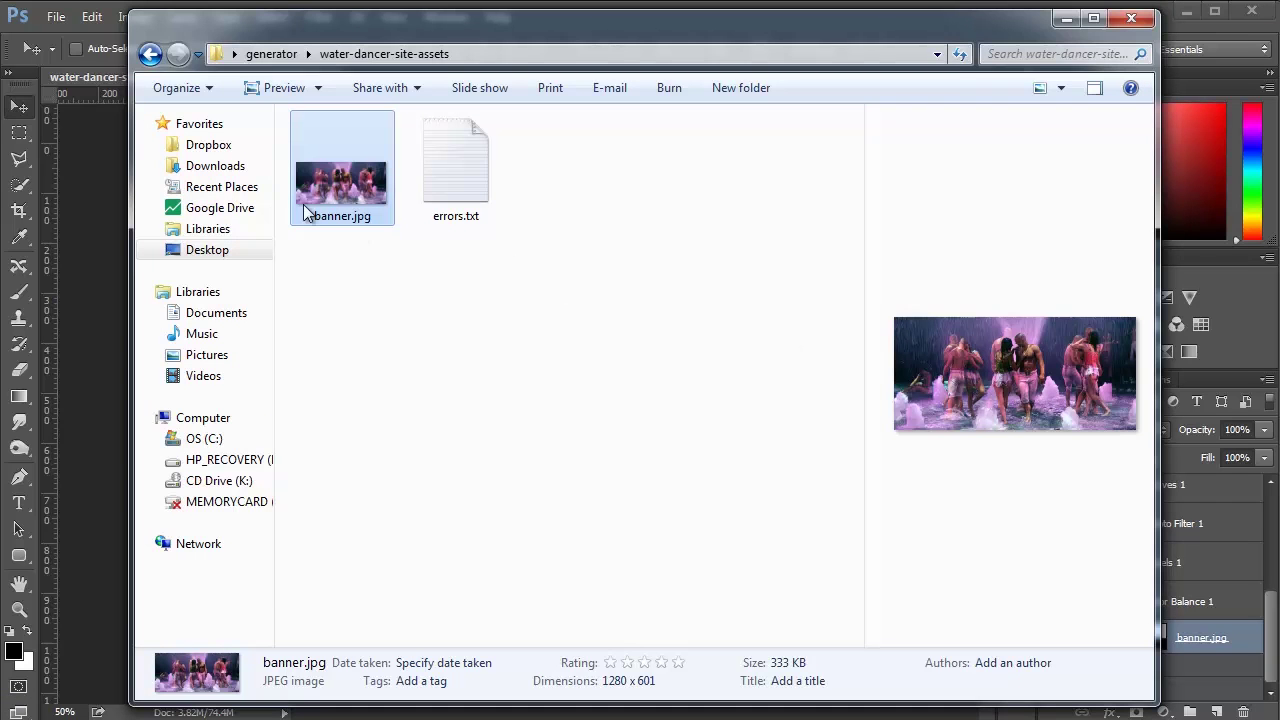
{"action": "left_click", "coordinate": [1072, 18]}
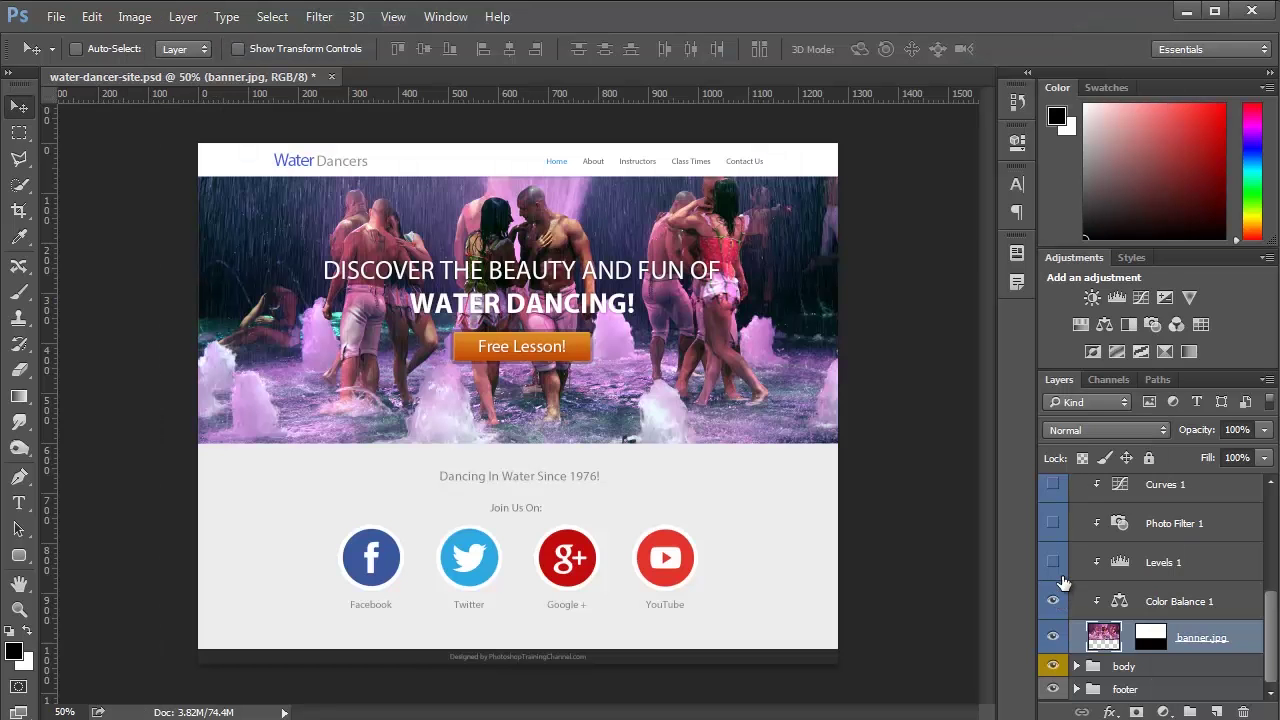
- Show the Curves 1, Photo Filter 1 and Levels 1 adjustment layers again
{"action": "left_click_drag", "start_coordinate": [1060, 576], "coordinate": [1053, 484]}
{"action": "scroll", "coordinate": [1135, 612], "scroll_direction": "up", "scroll_amount": 1}
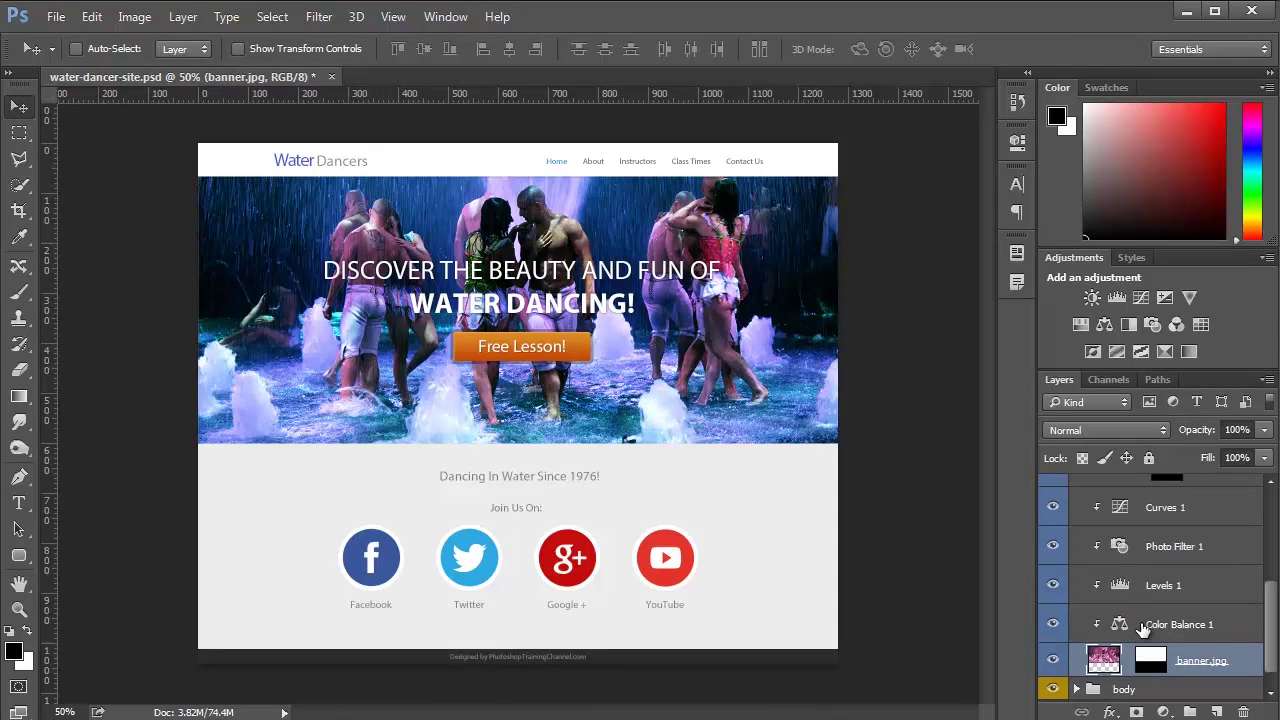
{"action": "scroll", "coordinate": [1140, 625], "scroll_direction": "down", "scroll_amount": 1}
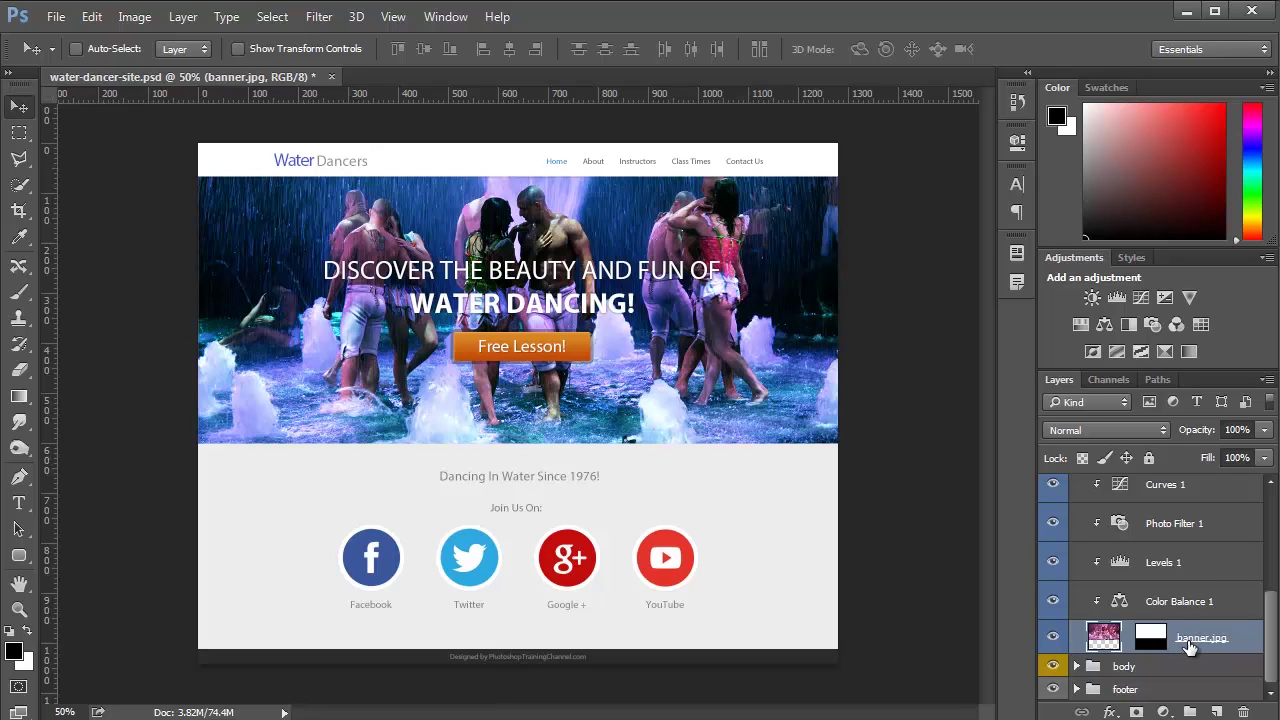
- Rename the banner.jpg layer to images/banner.jpg so its asset is exported into an images subfolder
{"action": "double_click", "coordinate": [1190, 644]}
{"action": "left_click", "coordinate": [1196, 640]}
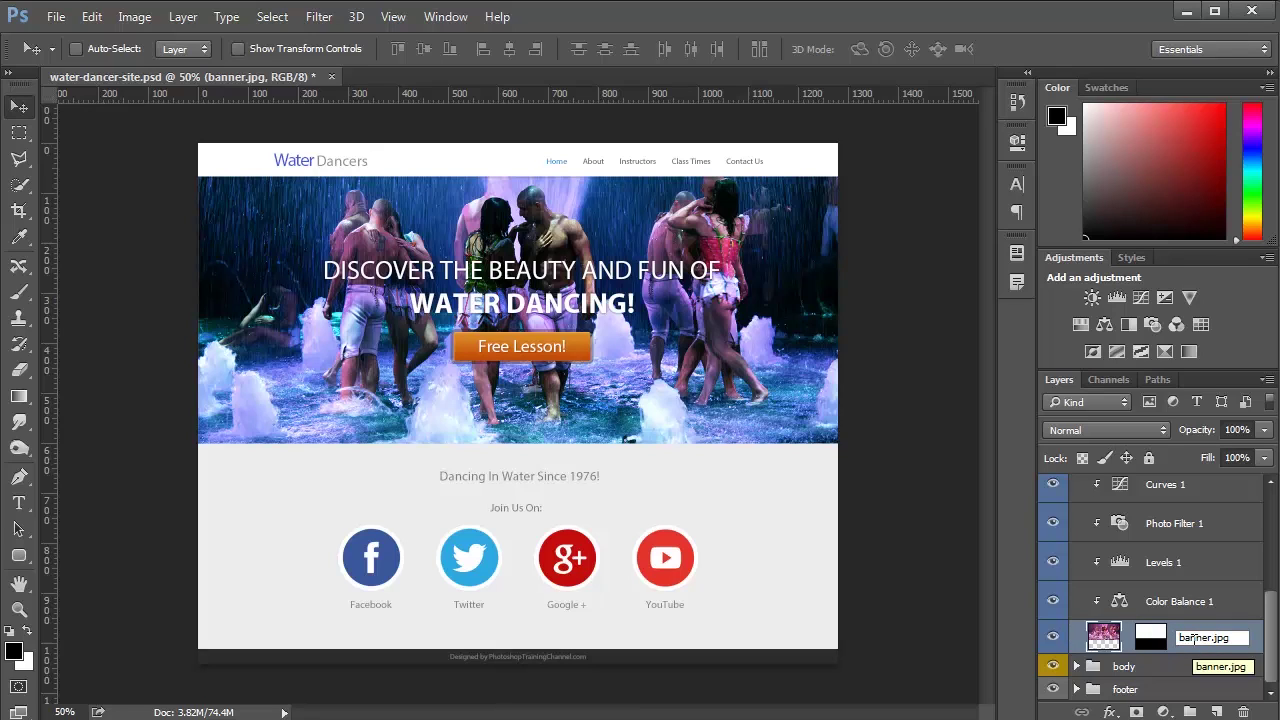
{"action": "type", "text": "image"}
{"action": "type", "text": "/"}
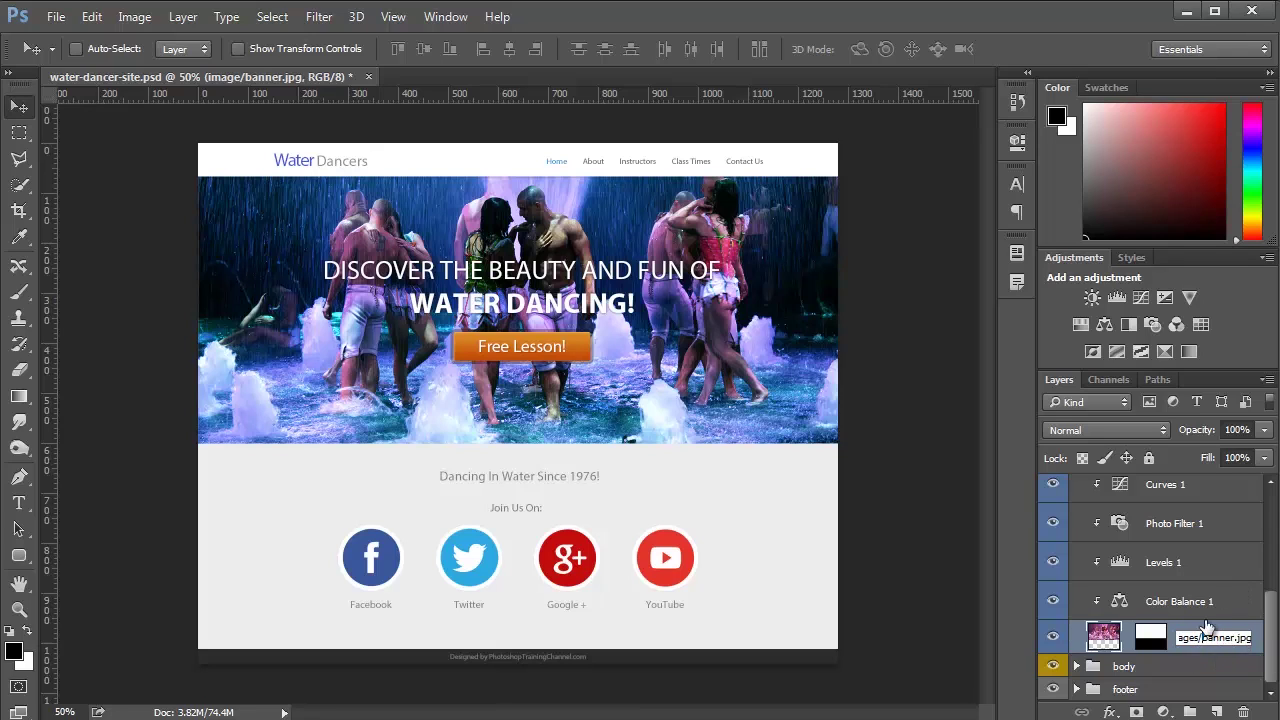
{"action": "left_click", "coordinate": [1207, 613]}
- Check for the images folder inside water-dancer-site-assets in Windows Explorer, and return to the generator folder
{"action": "left_click", "coordinate": [1216, 651]}
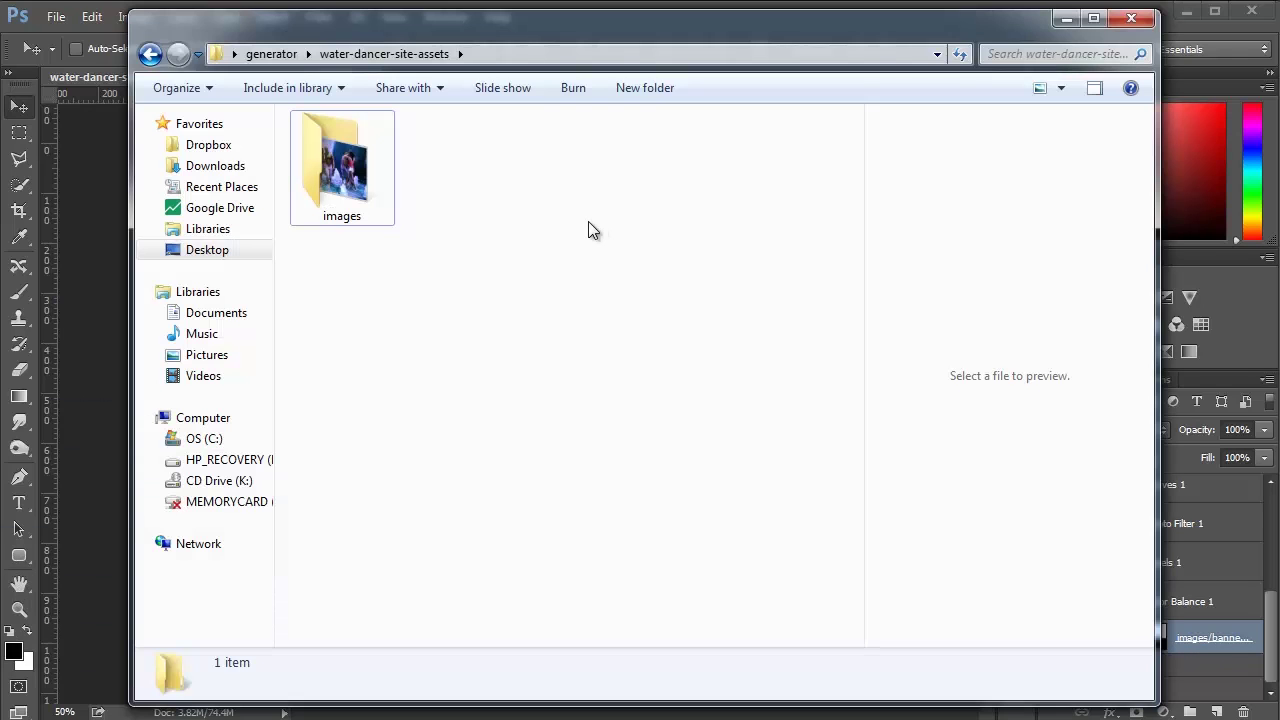
{"action": "left_click", "coordinate": [150, 54]}
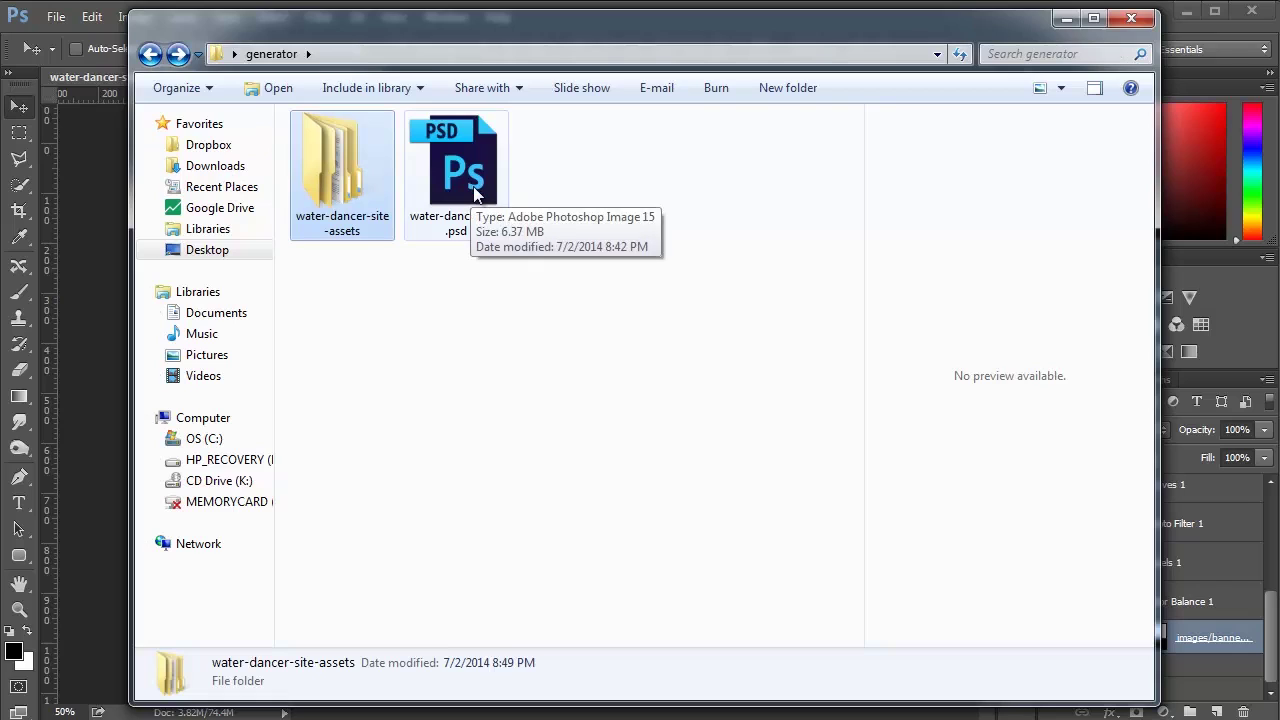
- Check the images folder inside water-dancer-site-assets for the exported banner.jpg, and minimise the window
{"action": "double_click", "coordinate": [333, 192]}
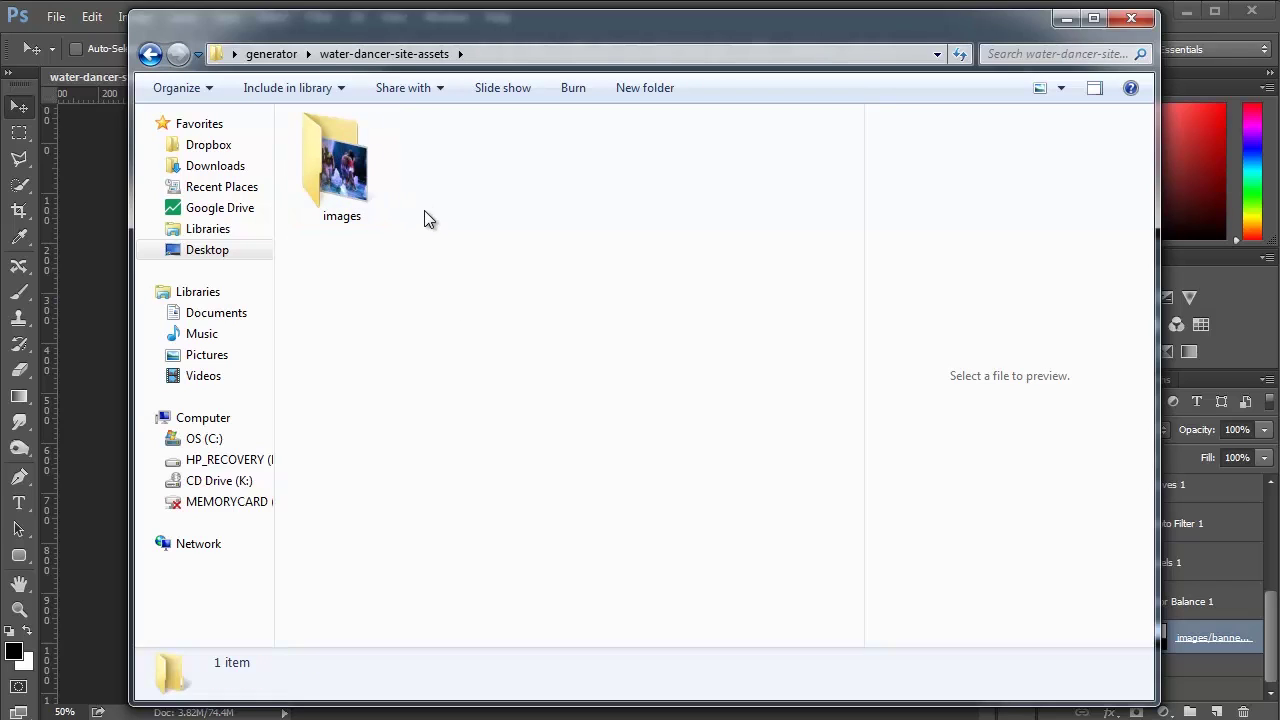
{"action": "double_click", "coordinate": [345, 197]}
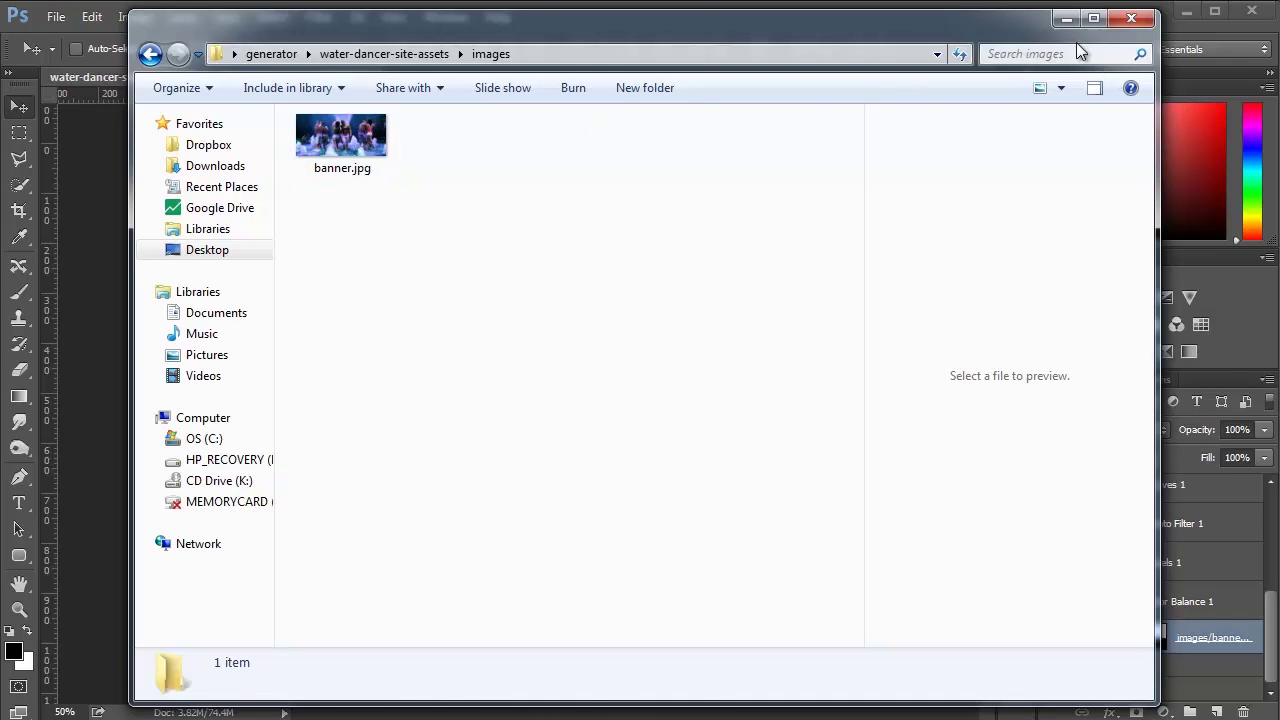
{"action": "left_click", "coordinate": [1064, 18]}
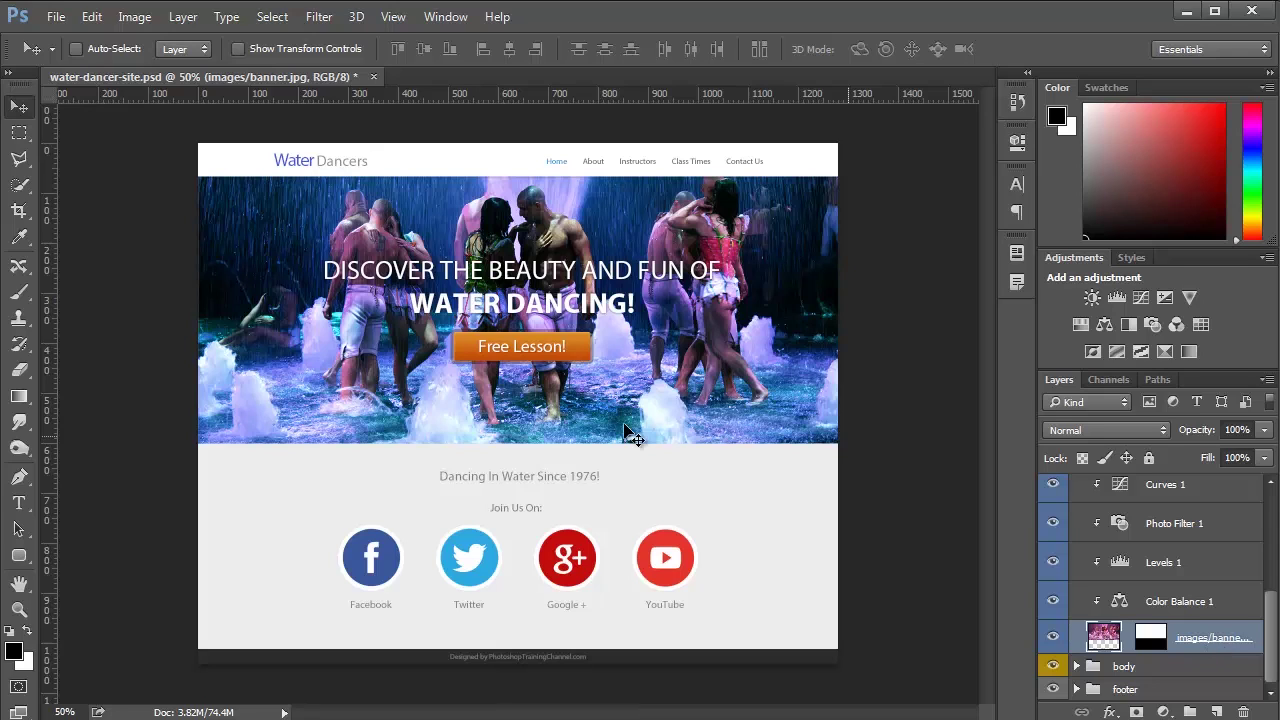
- Add a new empty layer above the nav bar group and name it "default assets/"
{"action": "left_click_drag", "start_coordinate": [1273, 648], "coordinate": [1273, 520]}
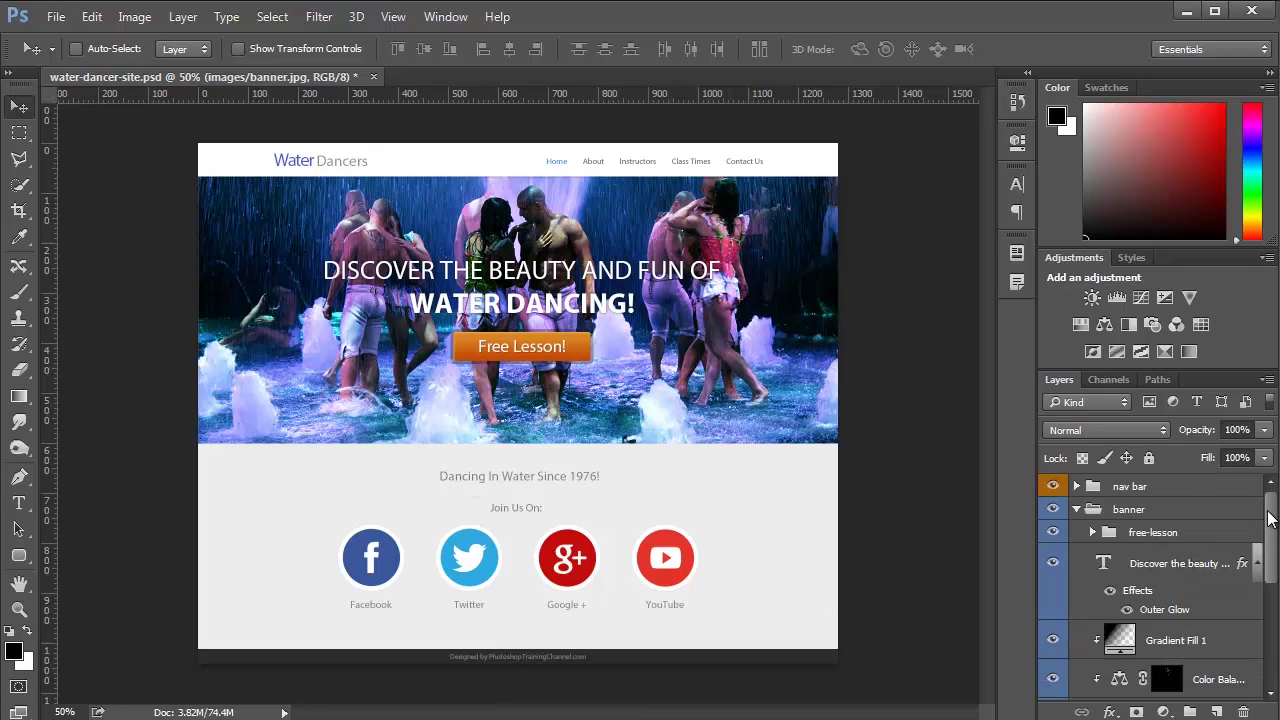
{"action": "left_click", "coordinate": [1175, 490]}
{"action": "left_click", "coordinate": [1217, 711]}
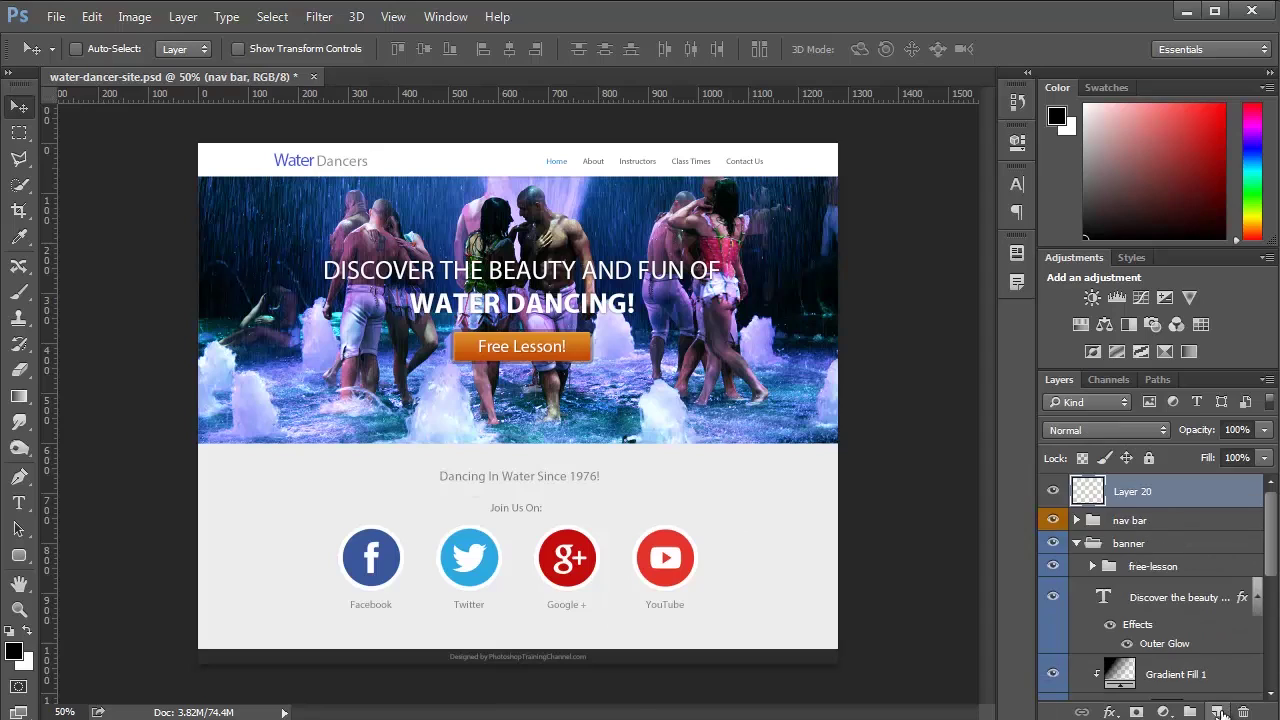
{"action": "double_click", "coordinate": [1132, 492]}
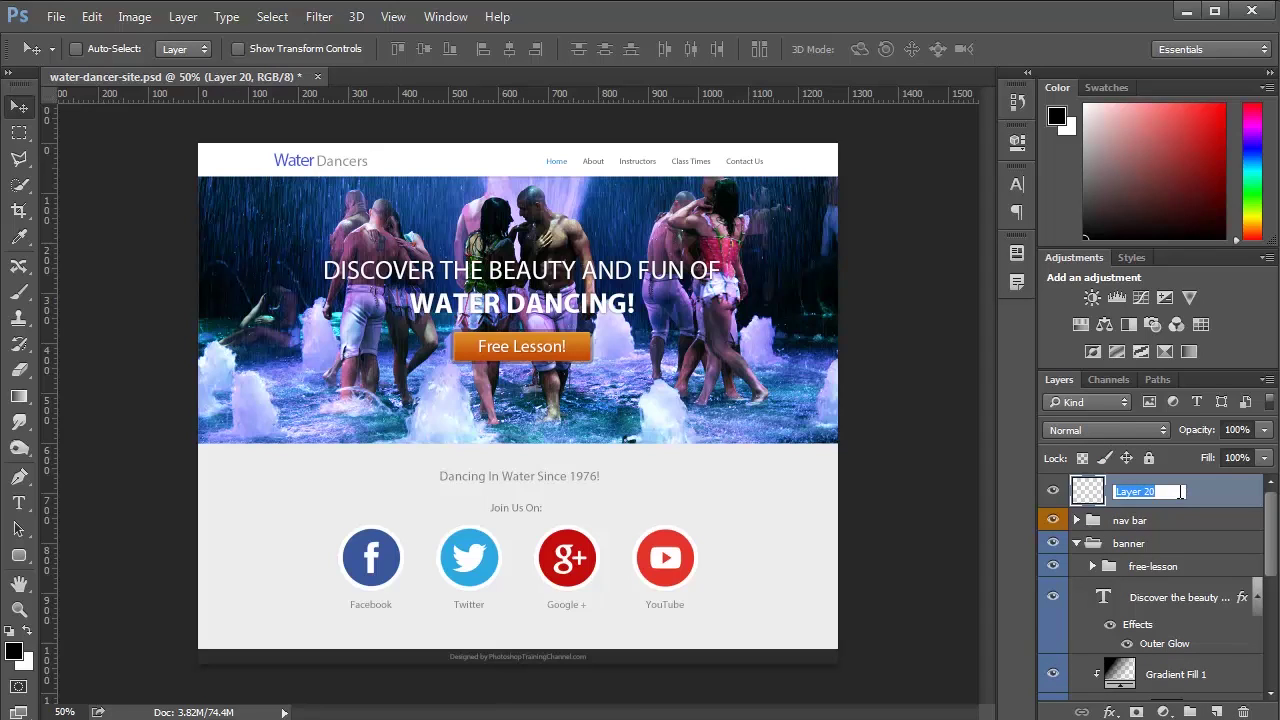
{"action": "type", "text": "default assets/"}
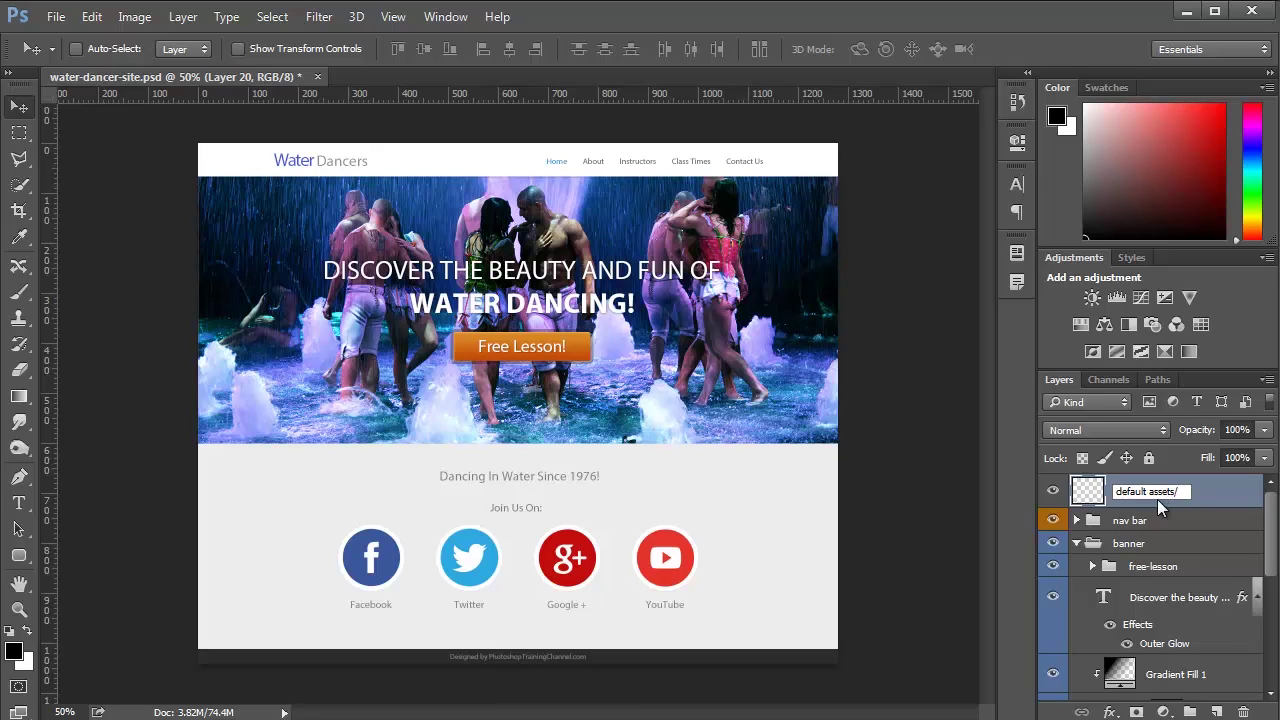
{"action": "key", "text": "Return"}
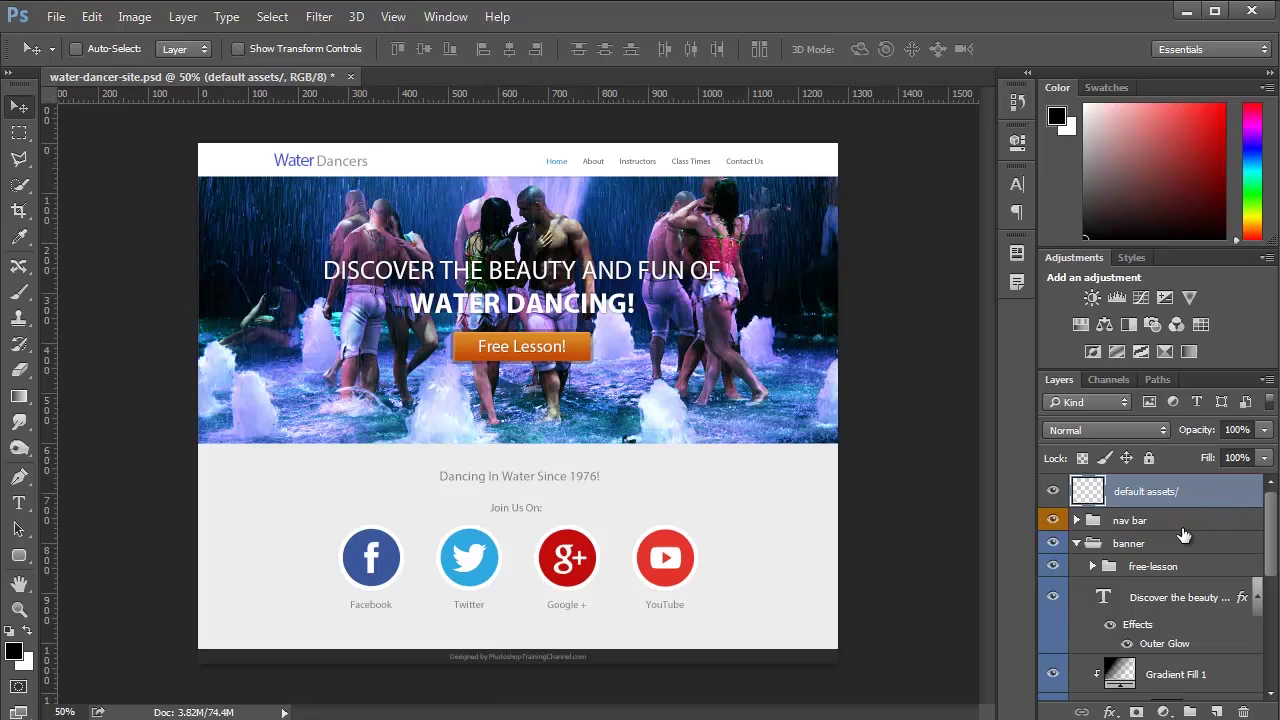
- Rename the images/banner.jpg layer to banner.jpg by removing the images/ prefix
{"action": "left_click", "coordinate": [1186, 526]}
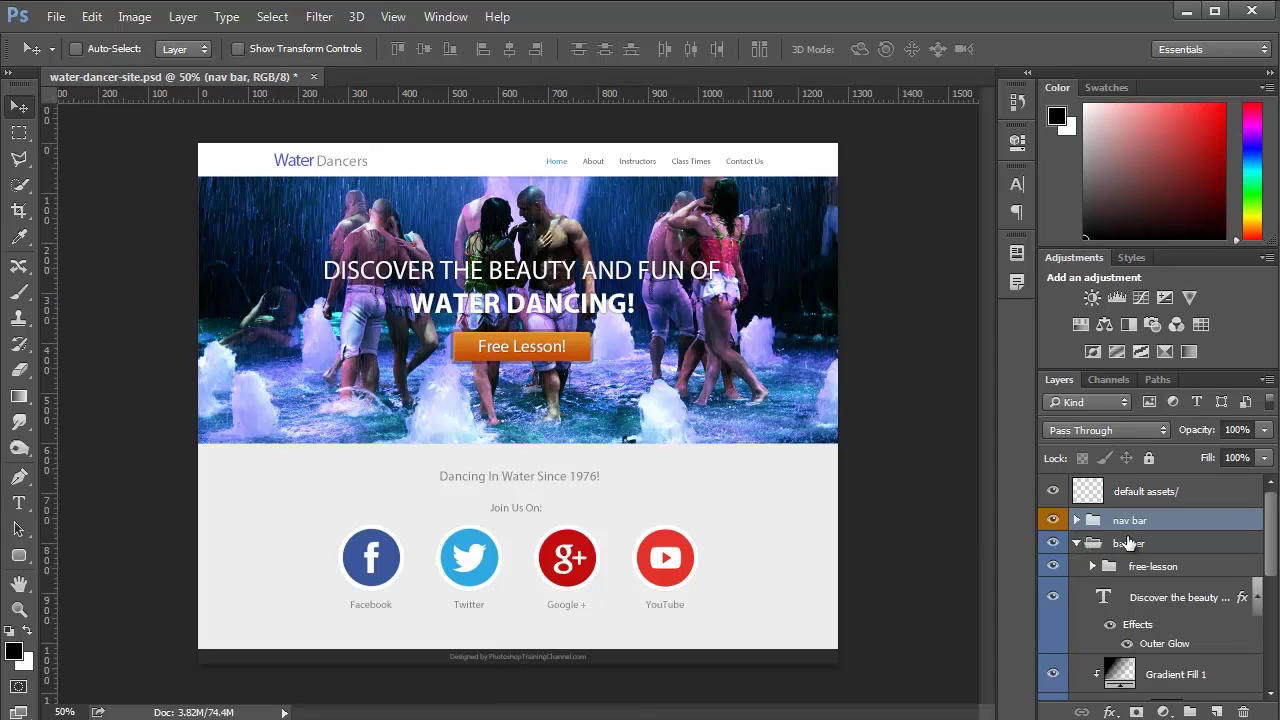
{"action": "scroll", "coordinate": [1090, 527], "scroll_direction": "down", "scroll_amount": 5}
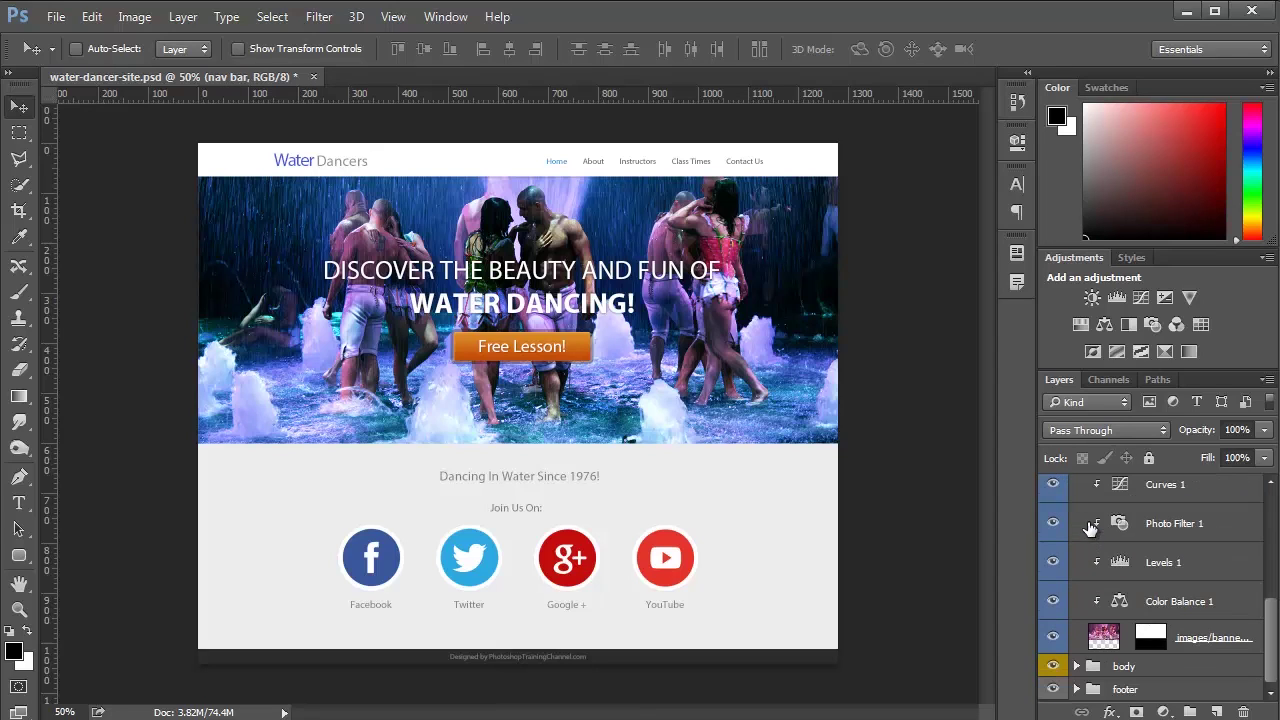
{"action": "left_click", "coordinate": [1200, 650]}
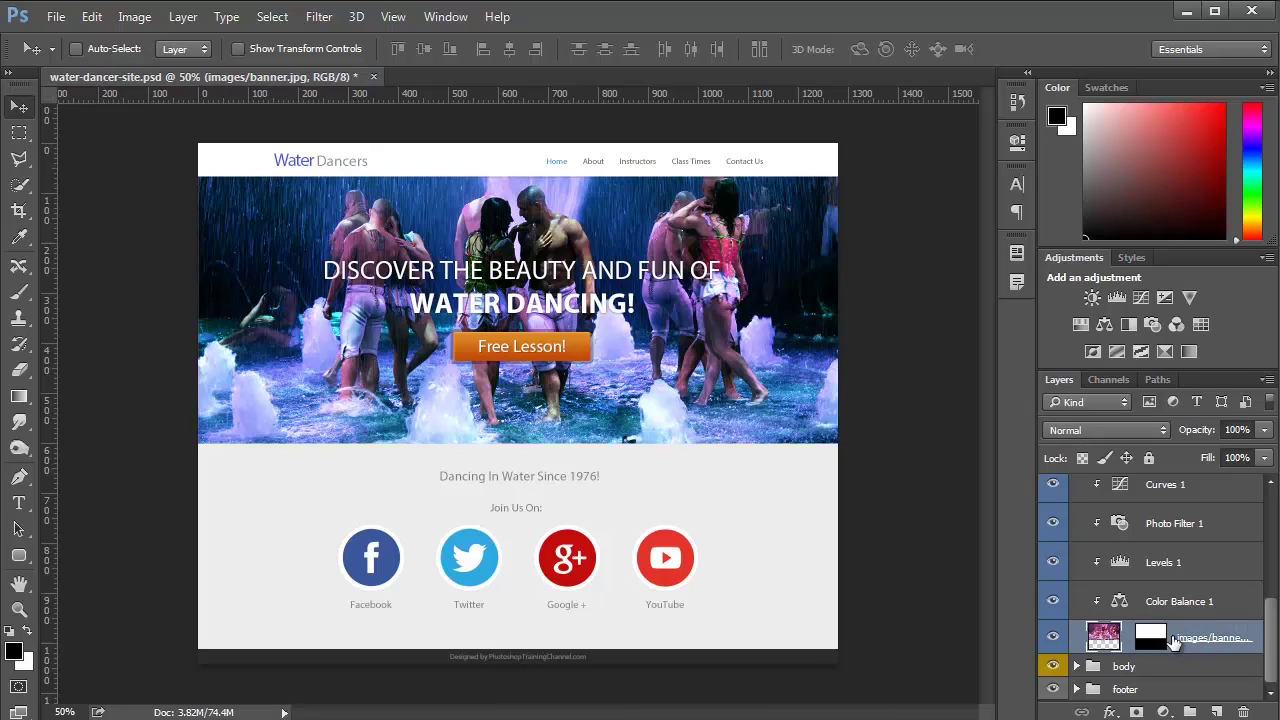
{"action": "double_click", "coordinate": [1200, 637]}
{"action": "left_click", "coordinate": [1200, 637]}
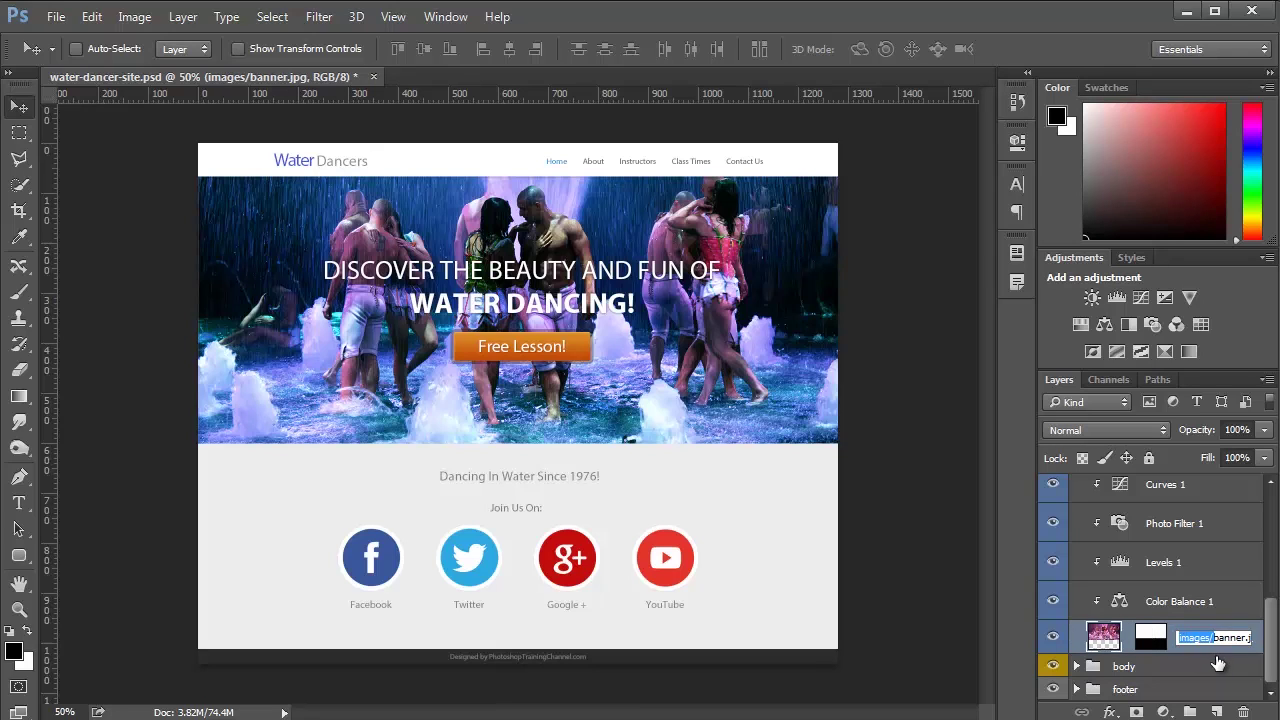
{"action": "key", "text": "BackSpace"}
{"action": "key", "text": "BackSpace"}
{"action": "key", "text": "BackSpace"}
{"action": "key", "text": "BackSpace"}
{"action": "key", "text": "BackSpace"}
{"action": "key", "text": "BackSpace"}
{"action": "key", "text": "BackSpace"}
{"action": "left_click", "coordinate": [1163, 648]}
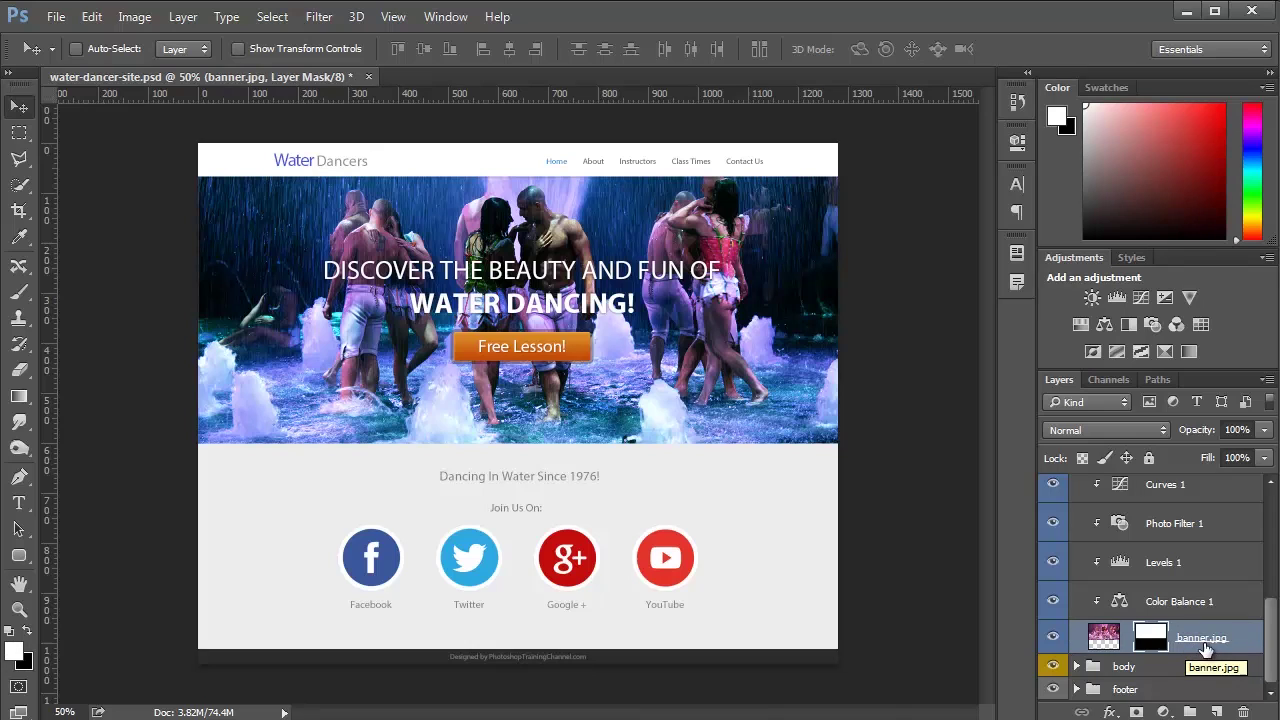
- Switch to Windows Explorer to inspect the assets subfolder of water-dancer-site-assets, and return to Photoshop's default assets/ layer
{"action": "key", "text": "alt+Tab"}
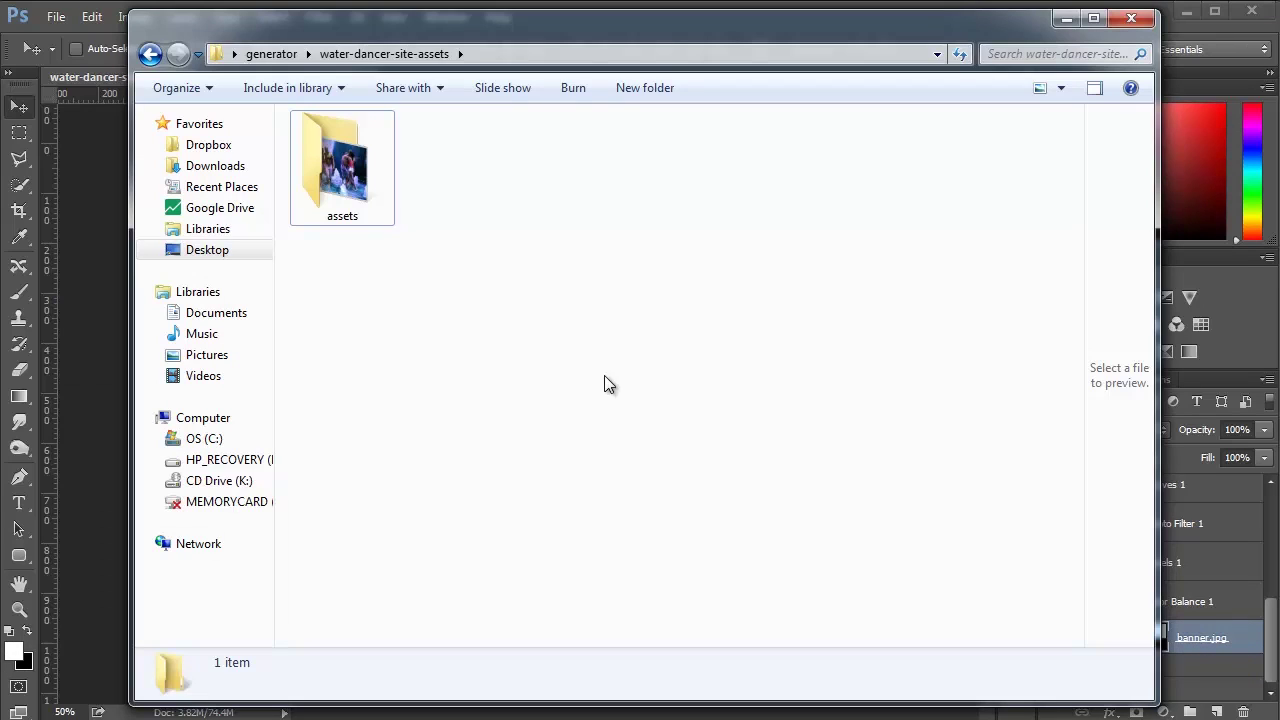
{"action": "double_click", "coordinate": [361, 197]}
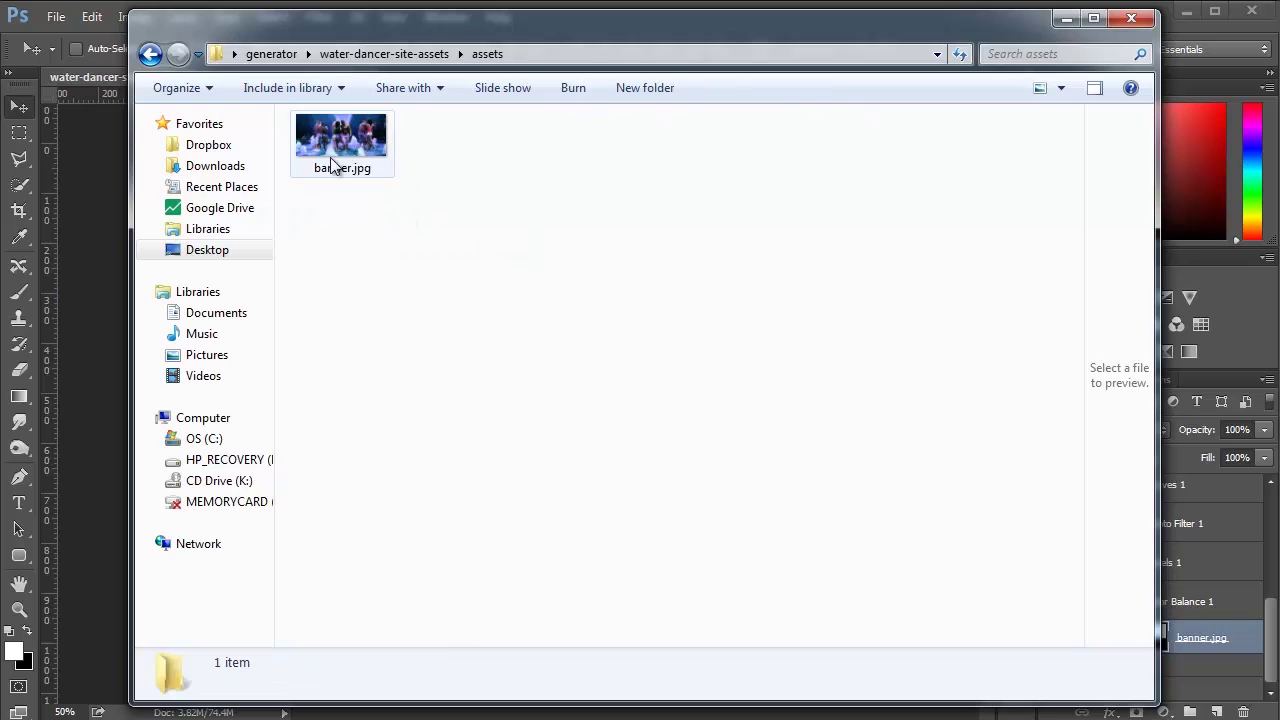
{"action": "left_click", "coordinate": [148, 54]}
{"action": "left_click", "coordinate": [1066, 18]}
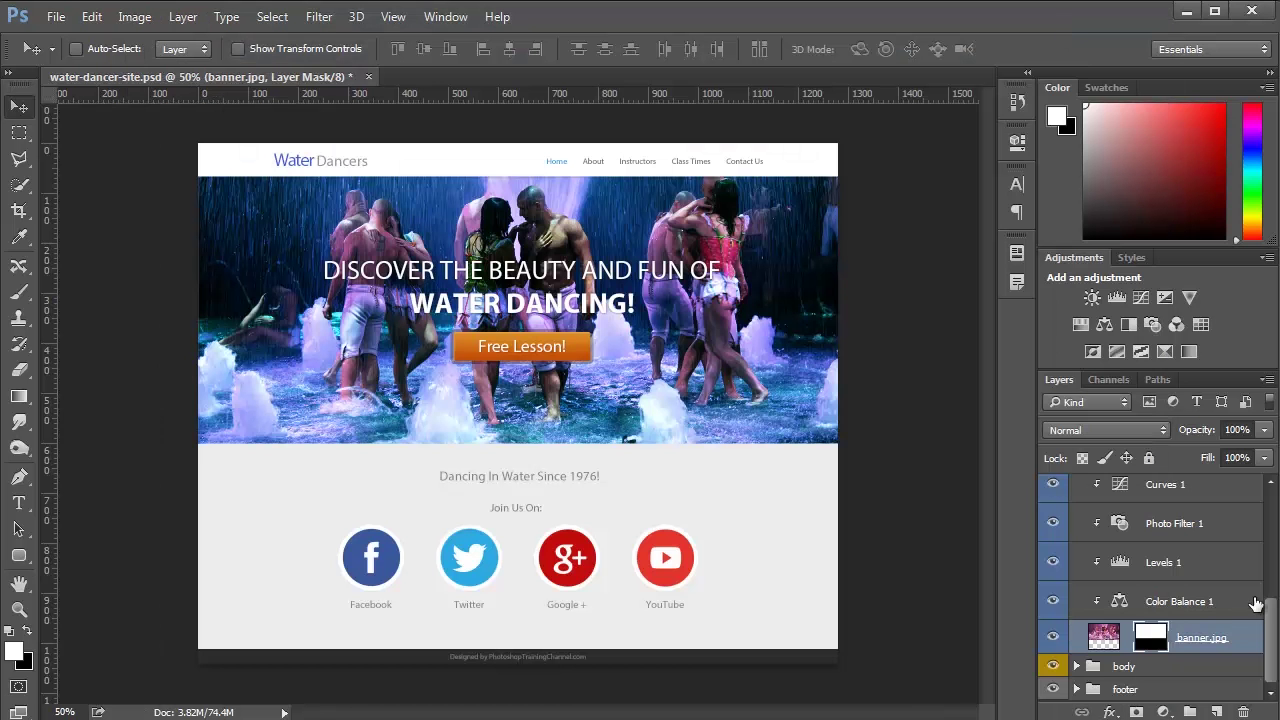
{"action": "scroll", "coordinate": [1113, 505], "scroll_direction": "up", "scroll_amount": 5}
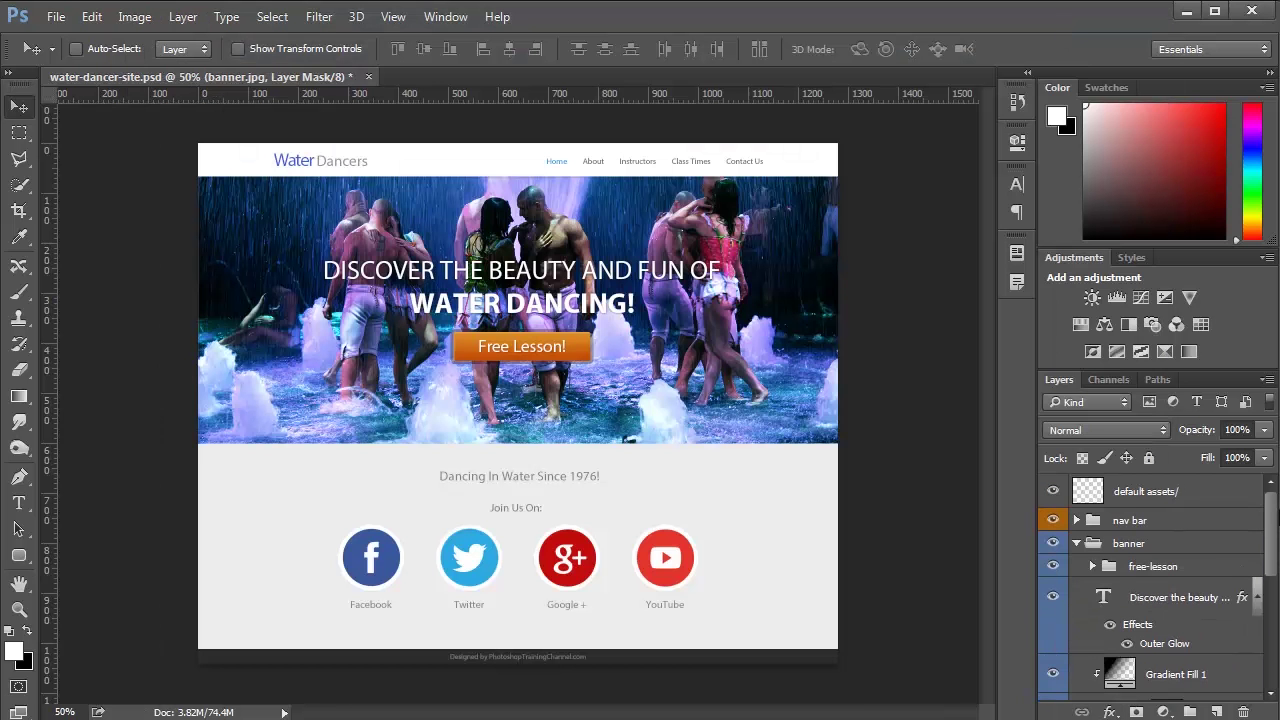
{"action": "left_click", "coordinate": [1163, 505]}
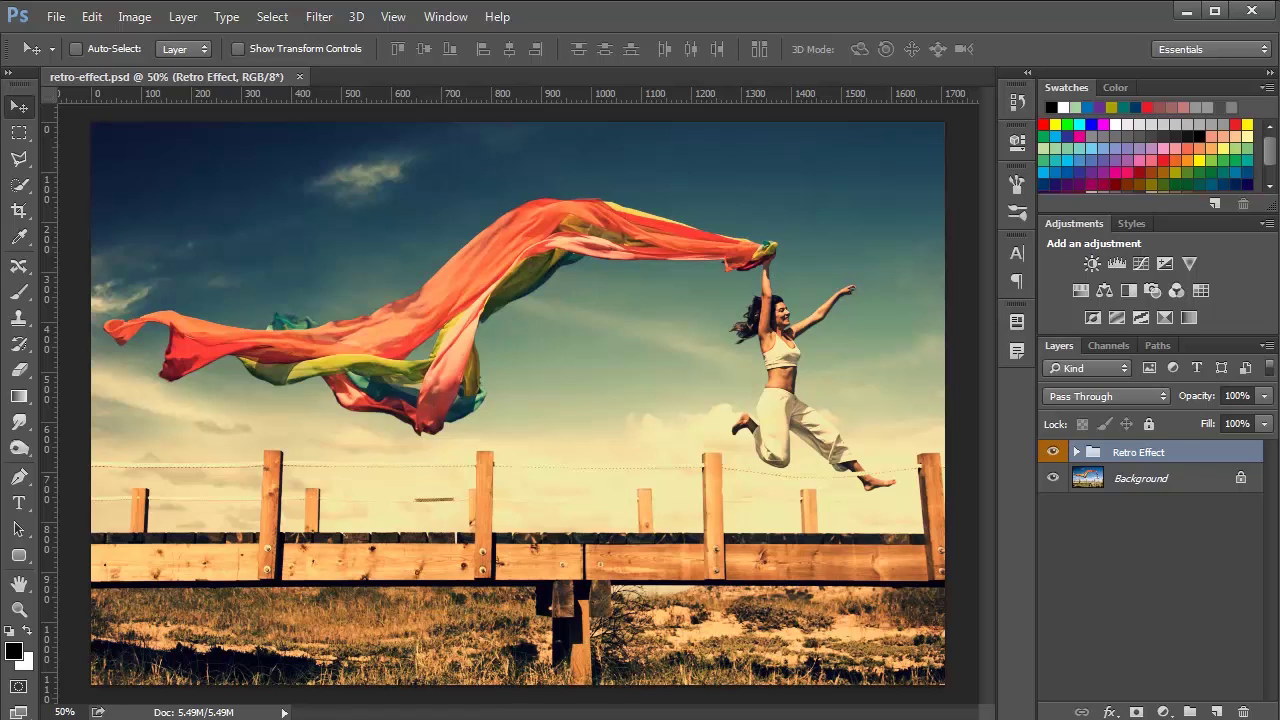
- Hide the Retro Effect group and add a Color Lookup adjustment layer directly above the Background
{"action": "left_click", "coordinate": [1052, 452]}
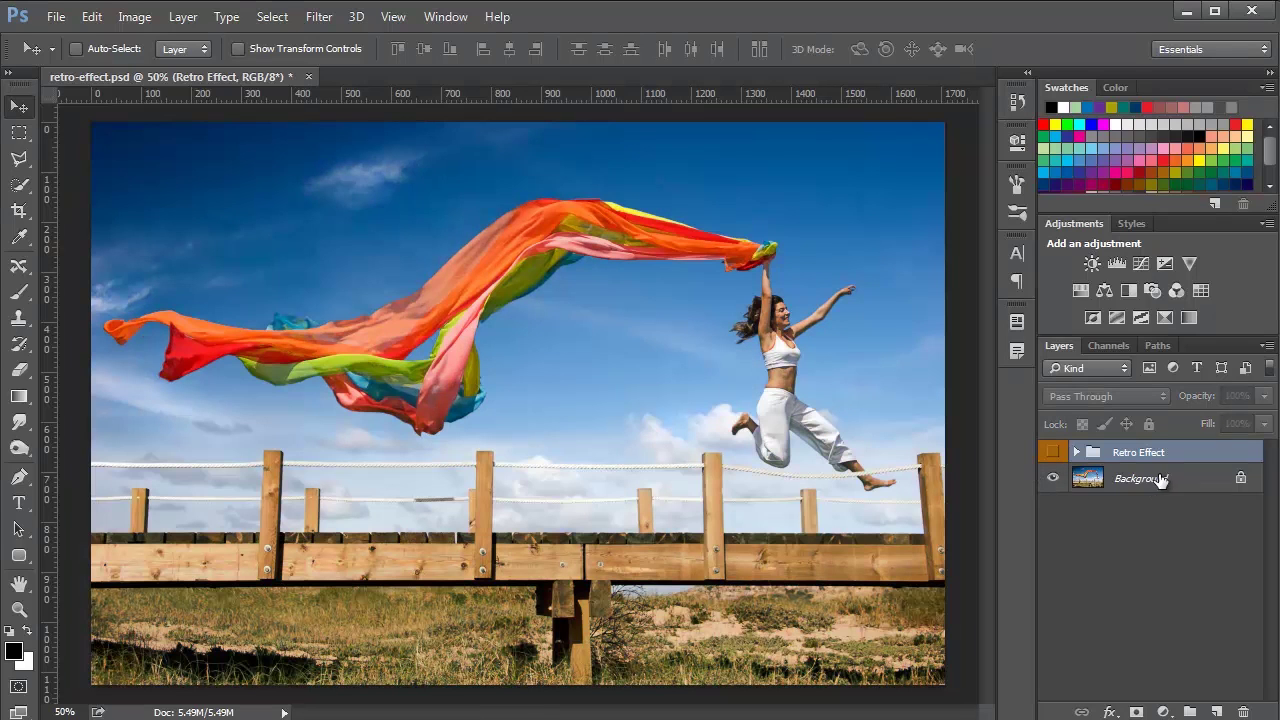
{"action": "left_click", "coordinate": [1160, 479]}
{"action": "left_click", "coordinate": [1163, 712]}
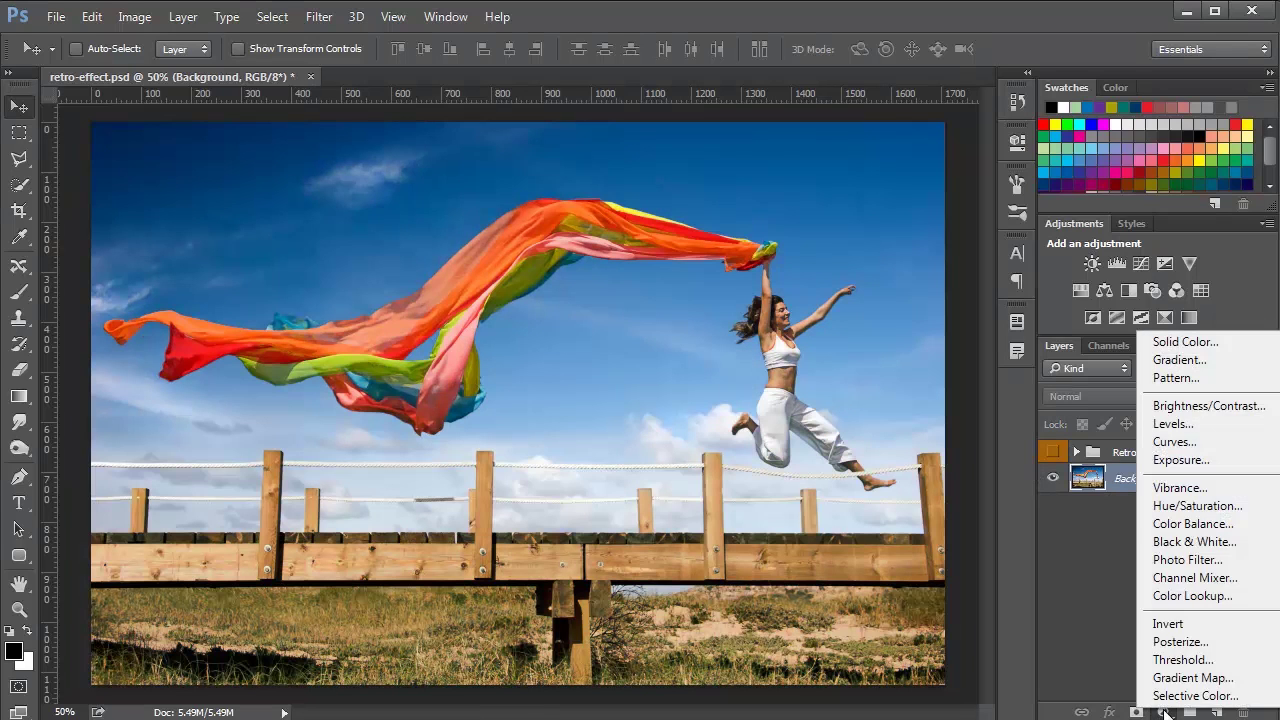
{"action": "left_click", "coordinate": [1192, 596]}
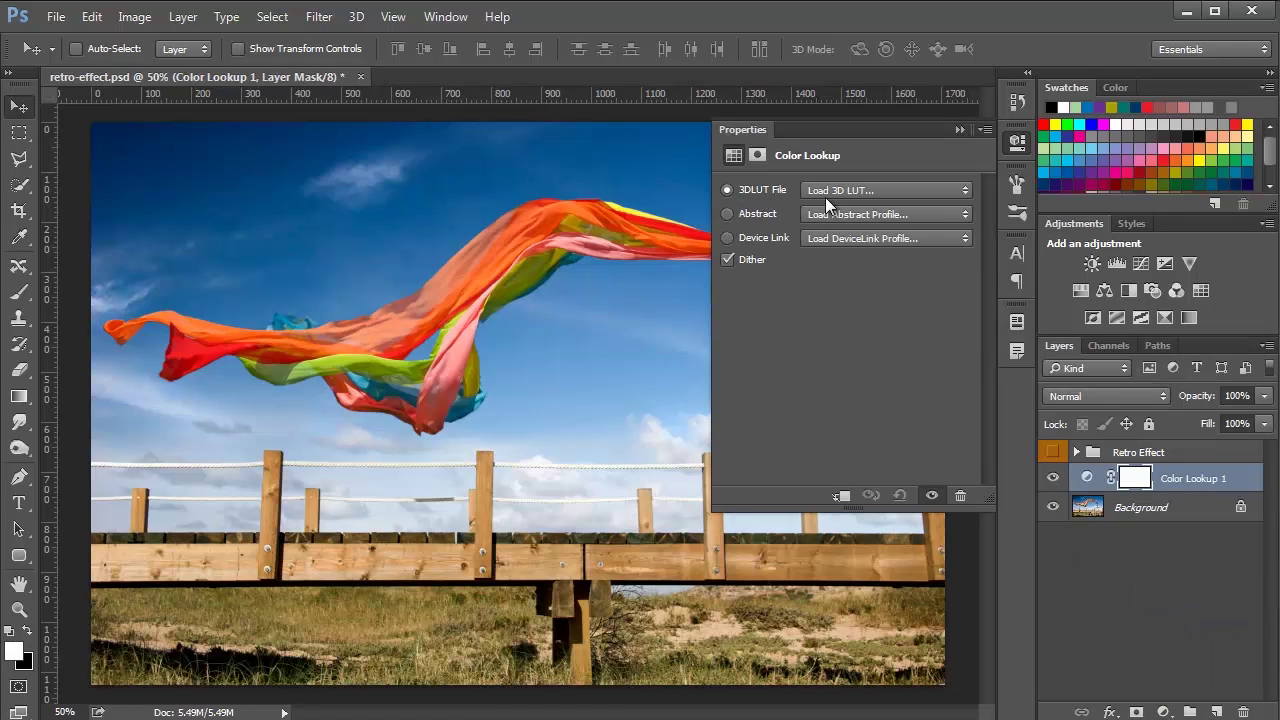
- Try the 2Strip, 3Strip, Bleach Bypass, Candlelight, Crisp_Warm and Crisp_Winter 3DLUT files on the Color Lookup adjustment
{"action": "left_click", "coordinate": [860, 190]}
{"action": "left_click", "coordinate": [878, 259]}
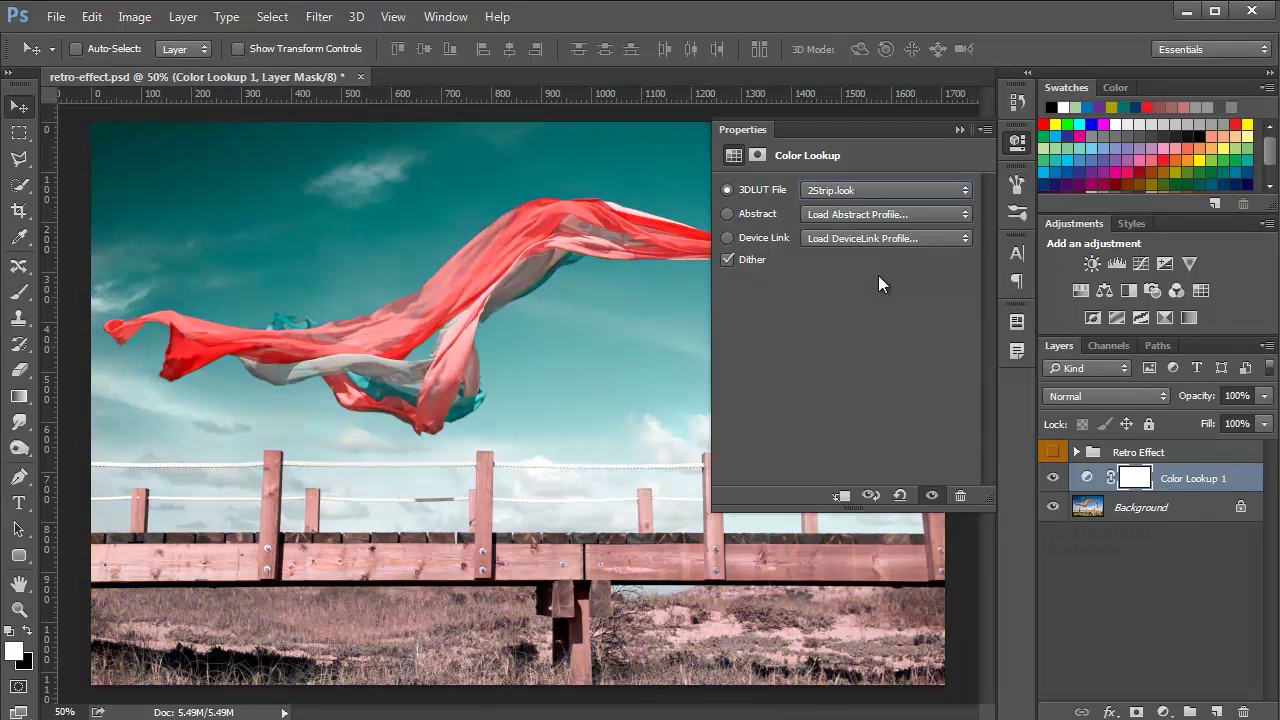
{"action": "left_click", "coordinate": [850, 190]}
{"action": "left_click", "coordinate": [862, 286]}
{"action": "left_click", "coordinate": [835, 190]}
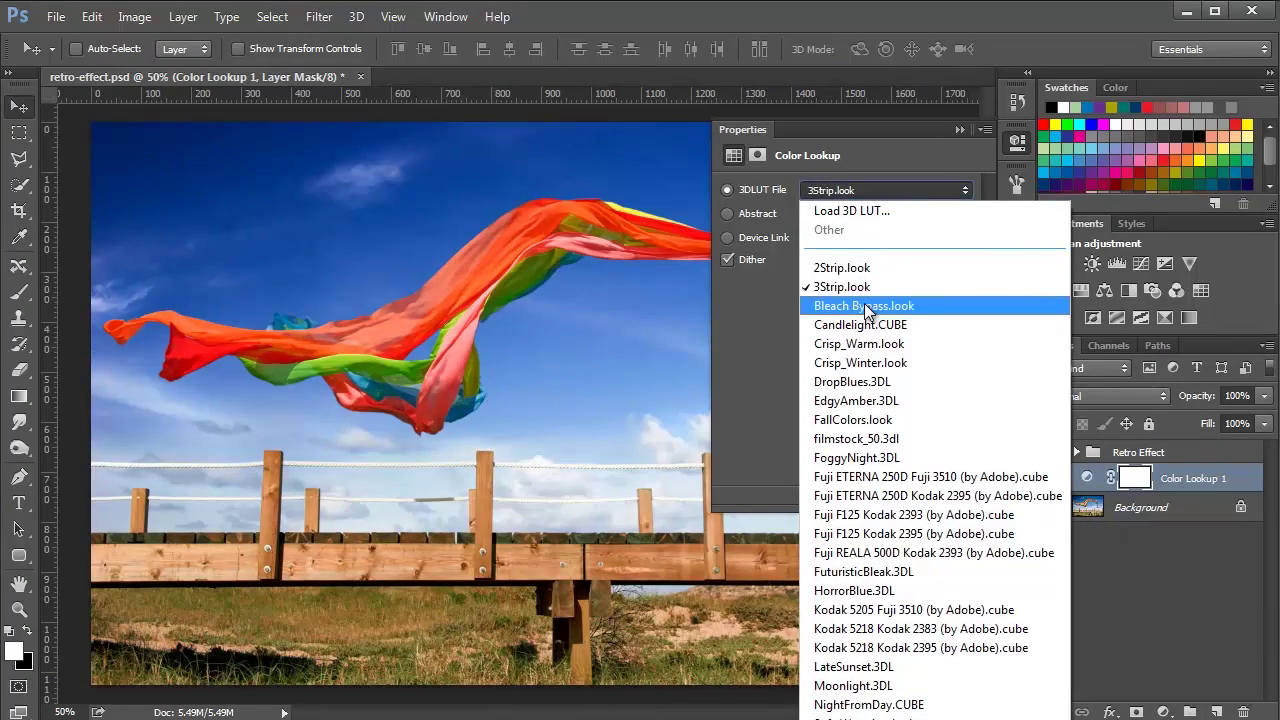
{"action": "left_click", "coordinate": [866, 306]}
{"action": "left_click", "coordinate": [854, 192]}
{"action": "left_click", "coordinate": [860, 324]}
{"action": "left_click", "coordinate": [848, 192]}
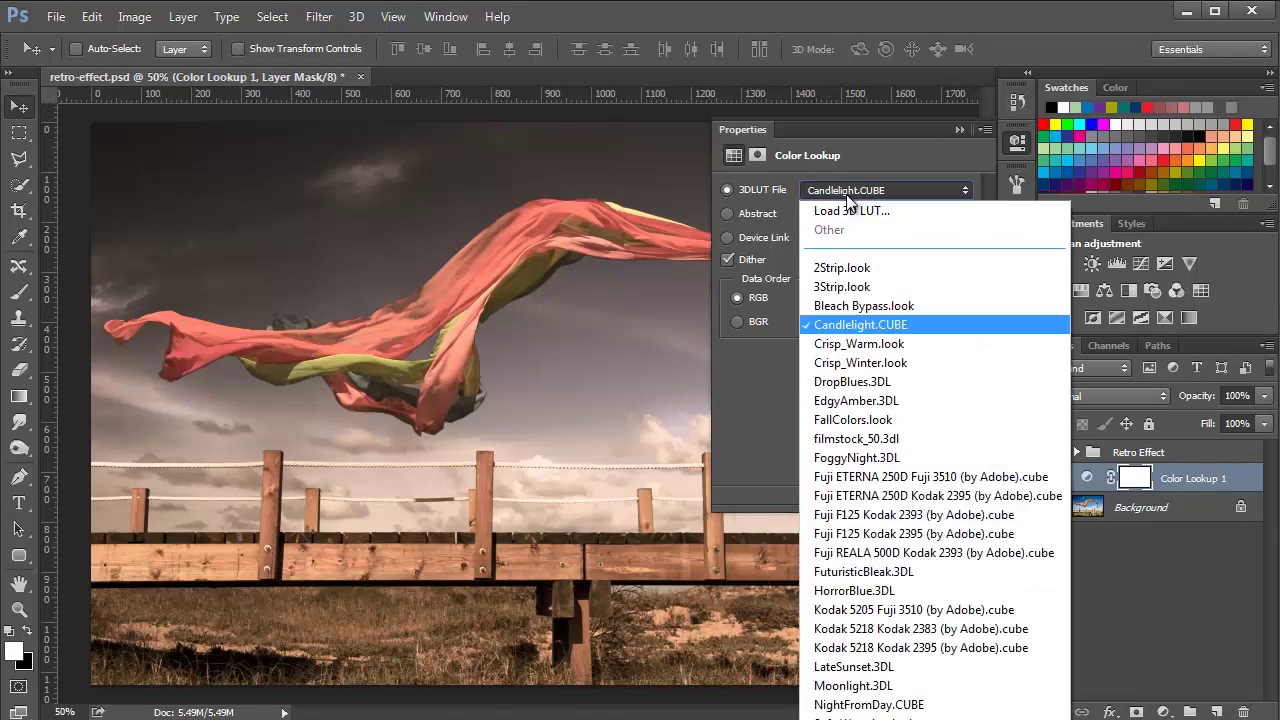
{"action": "left_click", "coordinate": [858, 343]}
{"action": "left_click", "coordinate": [862, 192]}
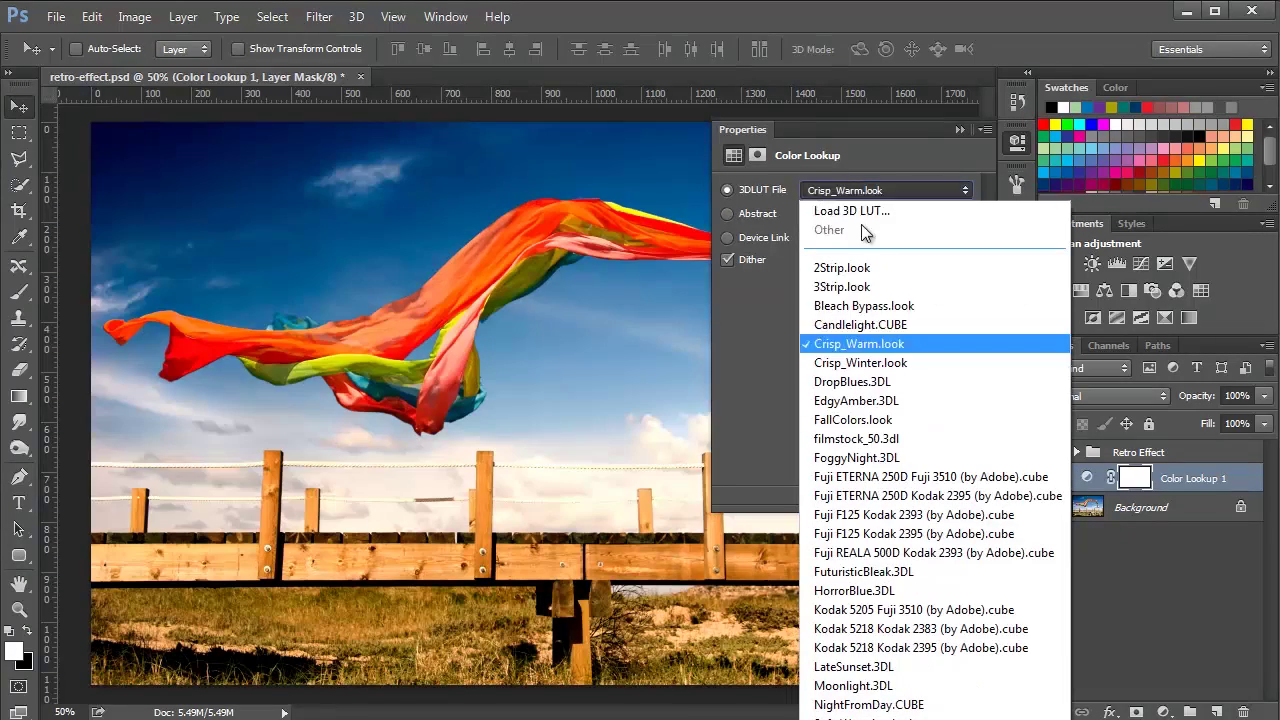
{"action": "left_click", "coordinate": [872, 362]}
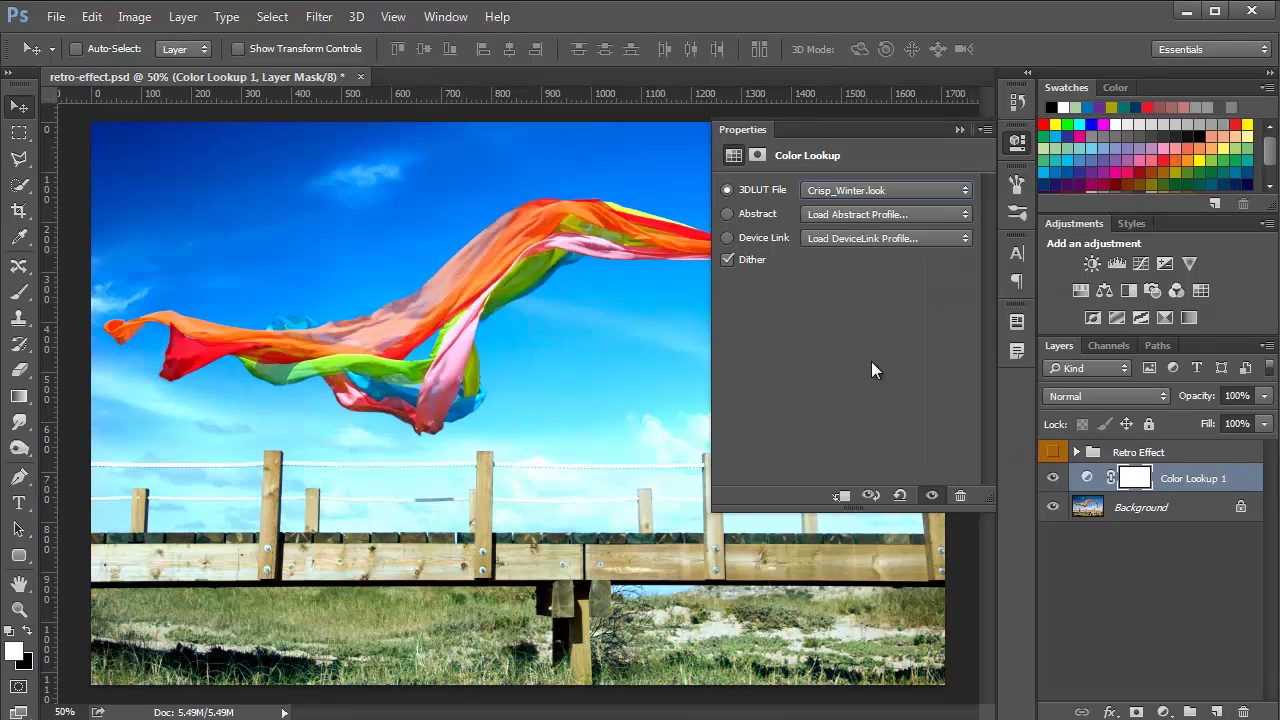
- Set the Color Lookup adjustment's 3DLUT file to filmstock_50.3dl, and hide the adjustment layer
{"action": "left_click", "coordinate": [870, 190]}
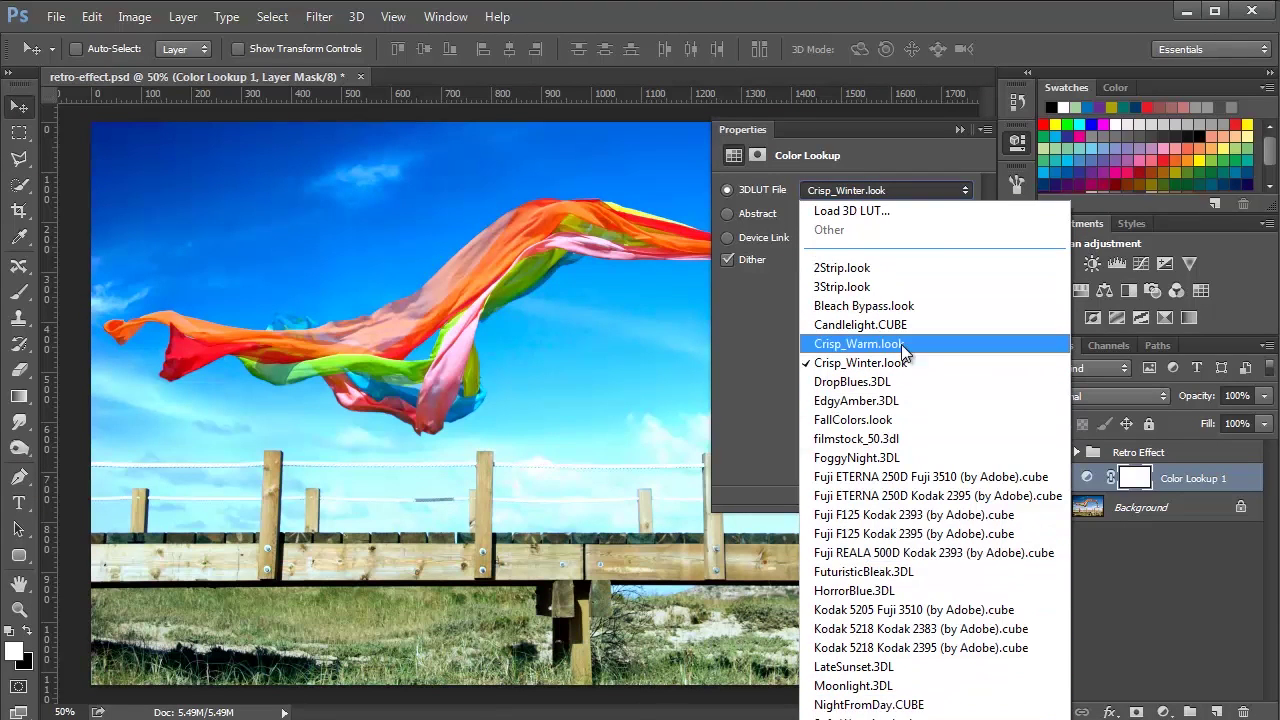
{"action": "left_click", "coordinate": [879, 441]}
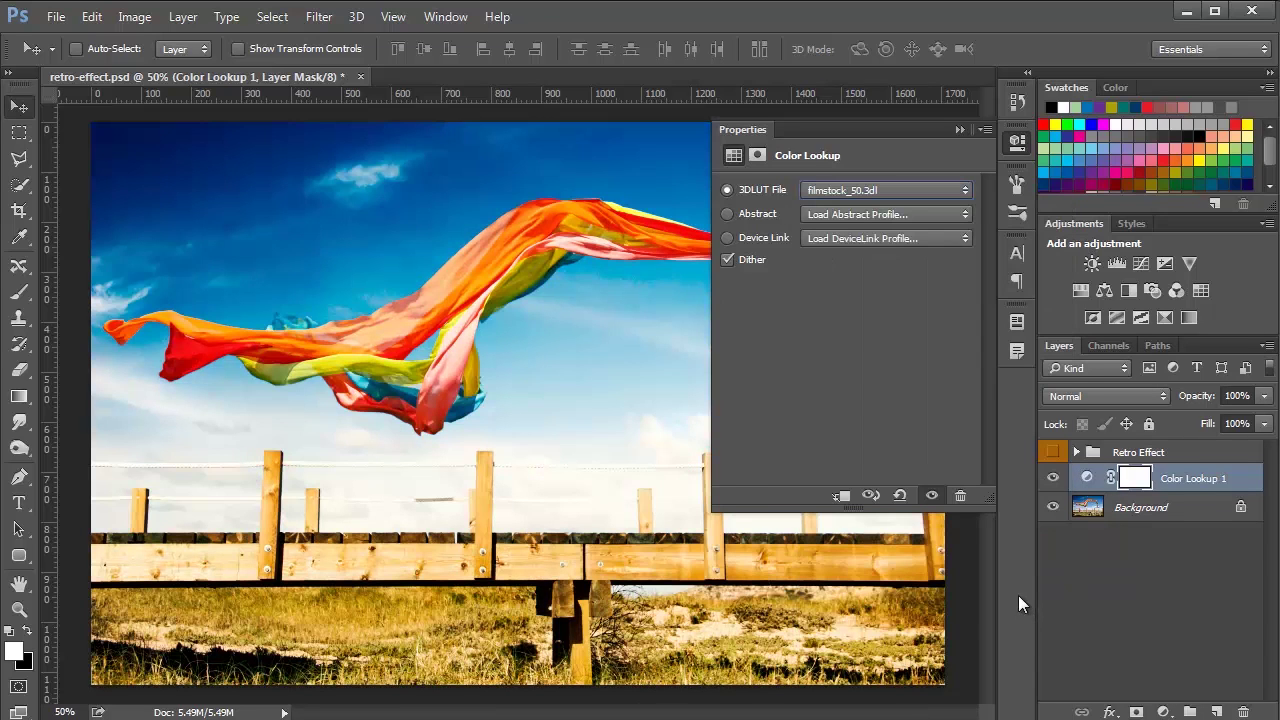
{"action": "left_click", "coordinate": [1052, 478]}
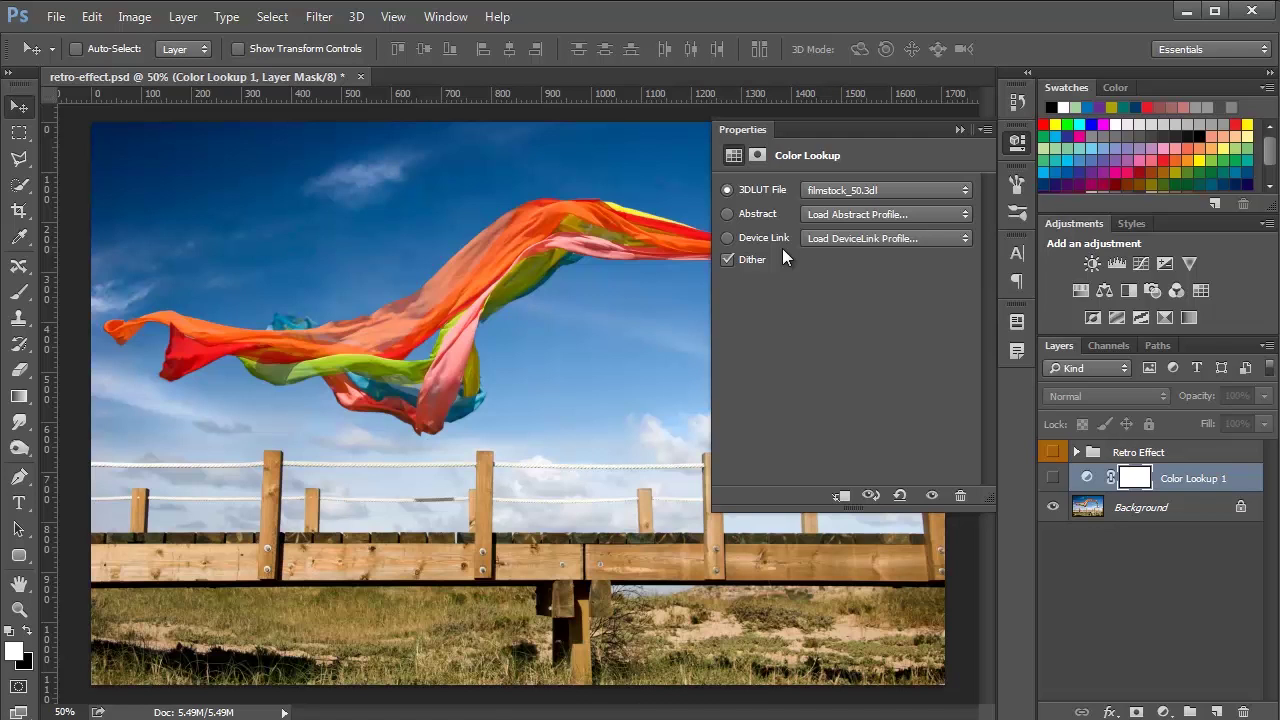
- Show the Retro Effect group again, collapse the adjustment properties, and expand the group to list its adjustment layers
{"action": "left_click", "coordinate": [1052, 452]}
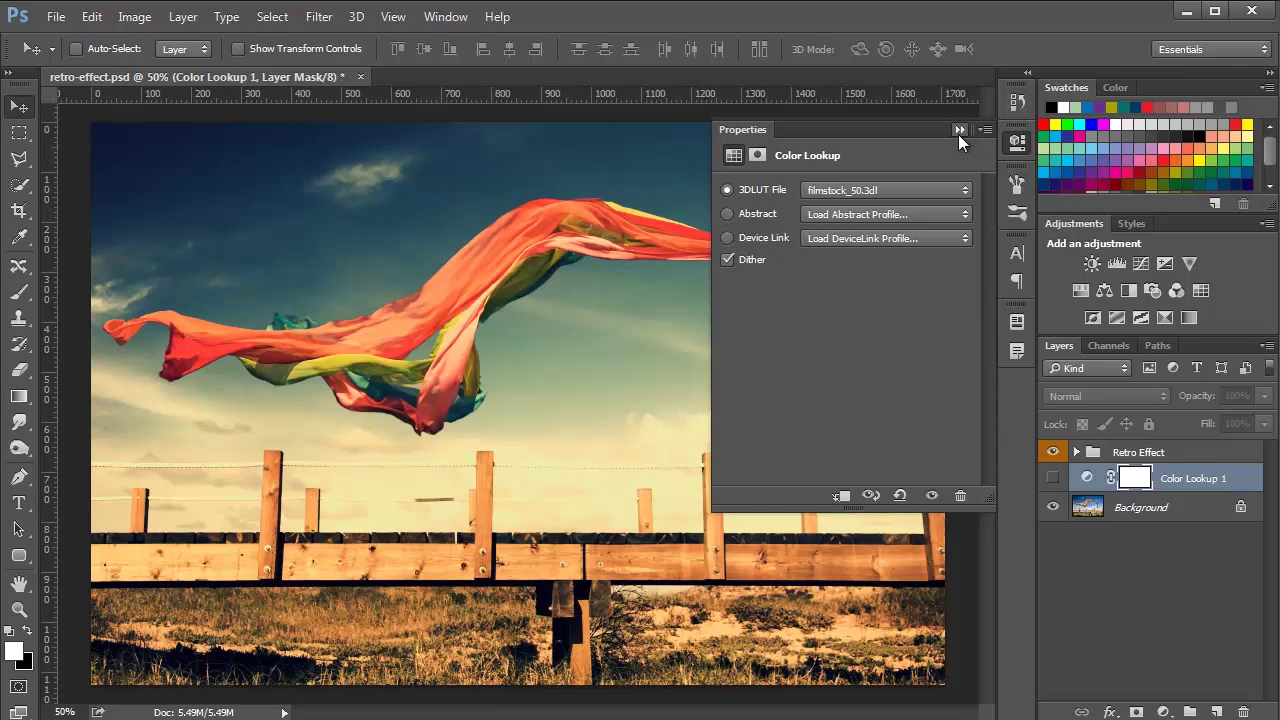
{"action": "left_click", "coordinate": [959, 129]}
{"action": "left_click", "coordinate": [1130, 452]}
{"action": "left_click", "coordinate": [1076, 452]}
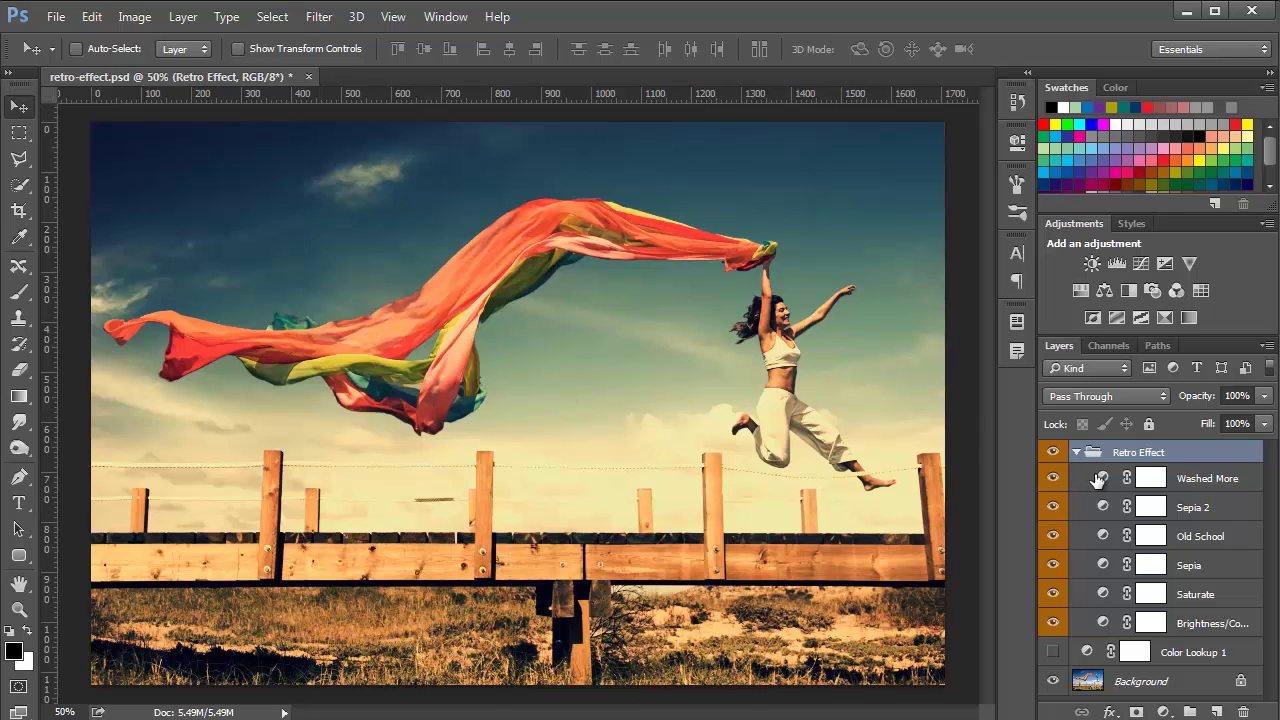
- Compare the photo with and without the Retro Effect group, toggle its six adjustment layers off and on, and collapse the group
{"action": "left_click", "coordinate": [1051, 454]}
{"action": "left_click", "coordinate": [1051, 454]}
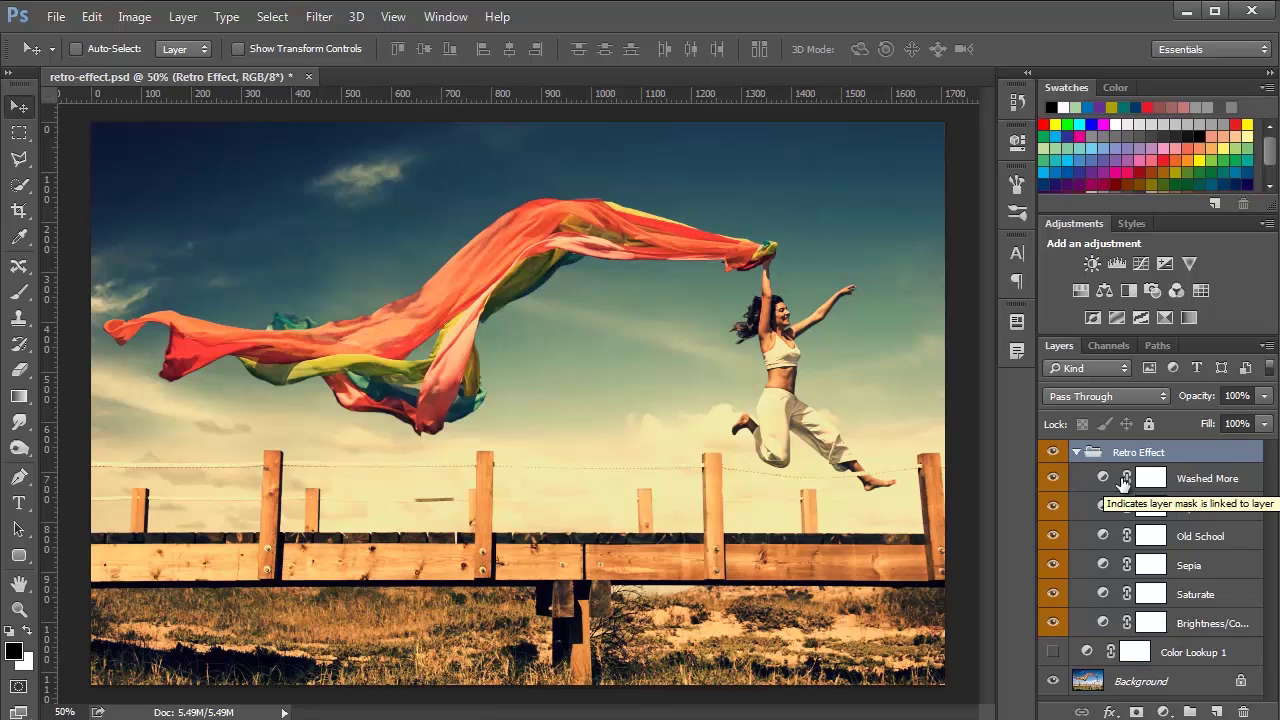
{"action": "left_click_drag", "start_coordinate": [1052, 622], "coordinate": [1052, 478]}
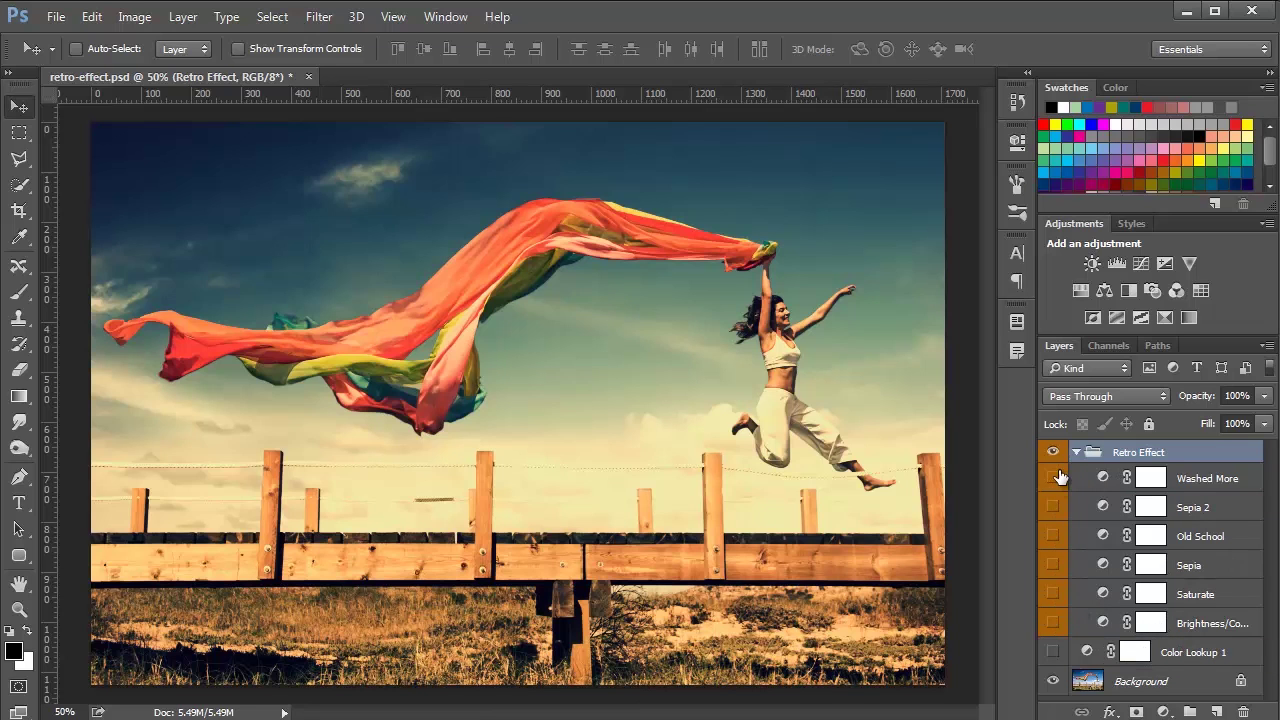
{"action": "left_click_drag", "start_coordinate": [1054, 628], "coordinate": [1052, 478]}
{"action": "left_click", "coordinate": [1052, 452]}
{"action": "left_click", "coordinate": [1052, 452]}
{"action": "left_click", "coordinate": [1076, 453]}
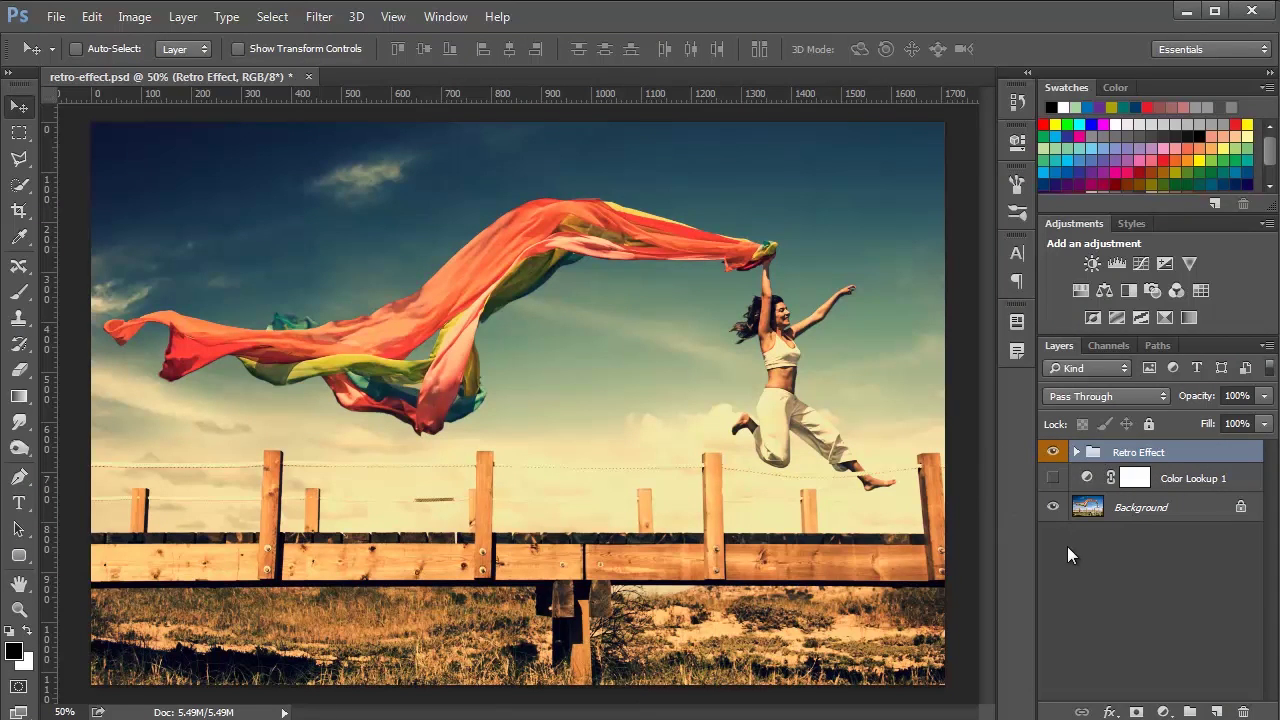
- Start exporting the retro look as Color Lookup Tables, with the description set to retro-effect
{"action": "left_click", "coordinate": [57, 18]}
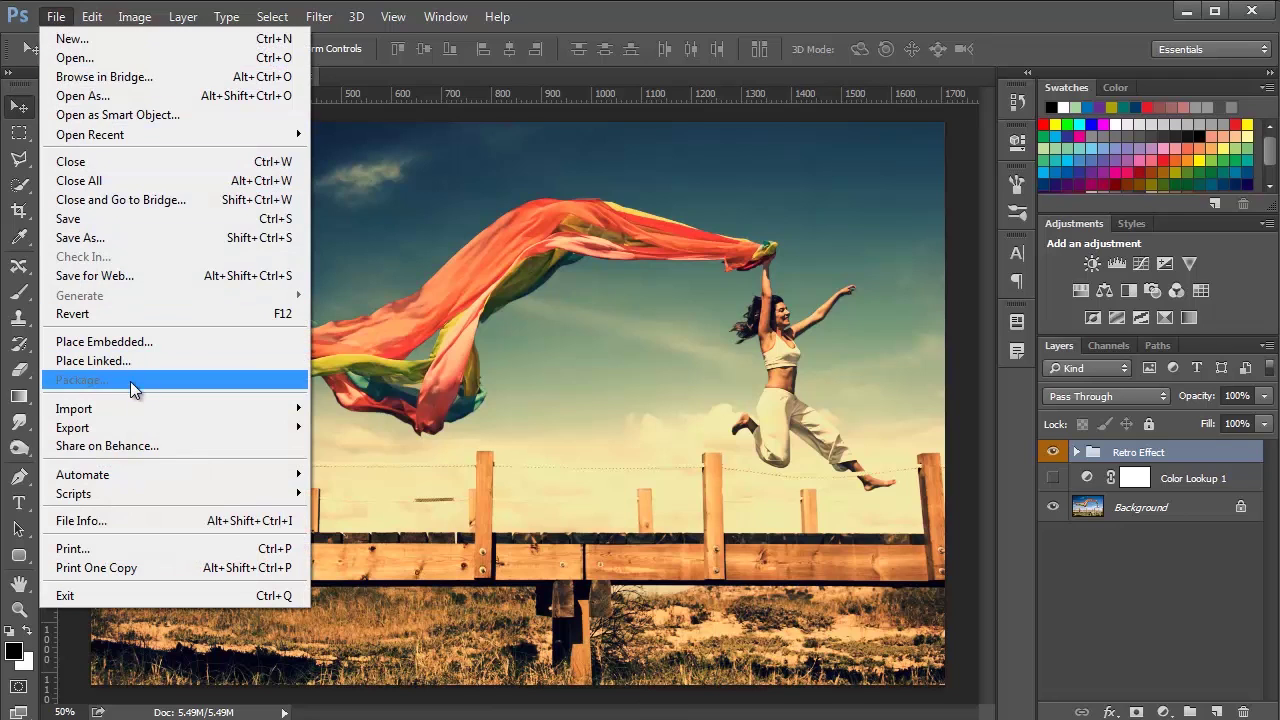
{"action": "mouse_move", "coordinate": [139, 429]}
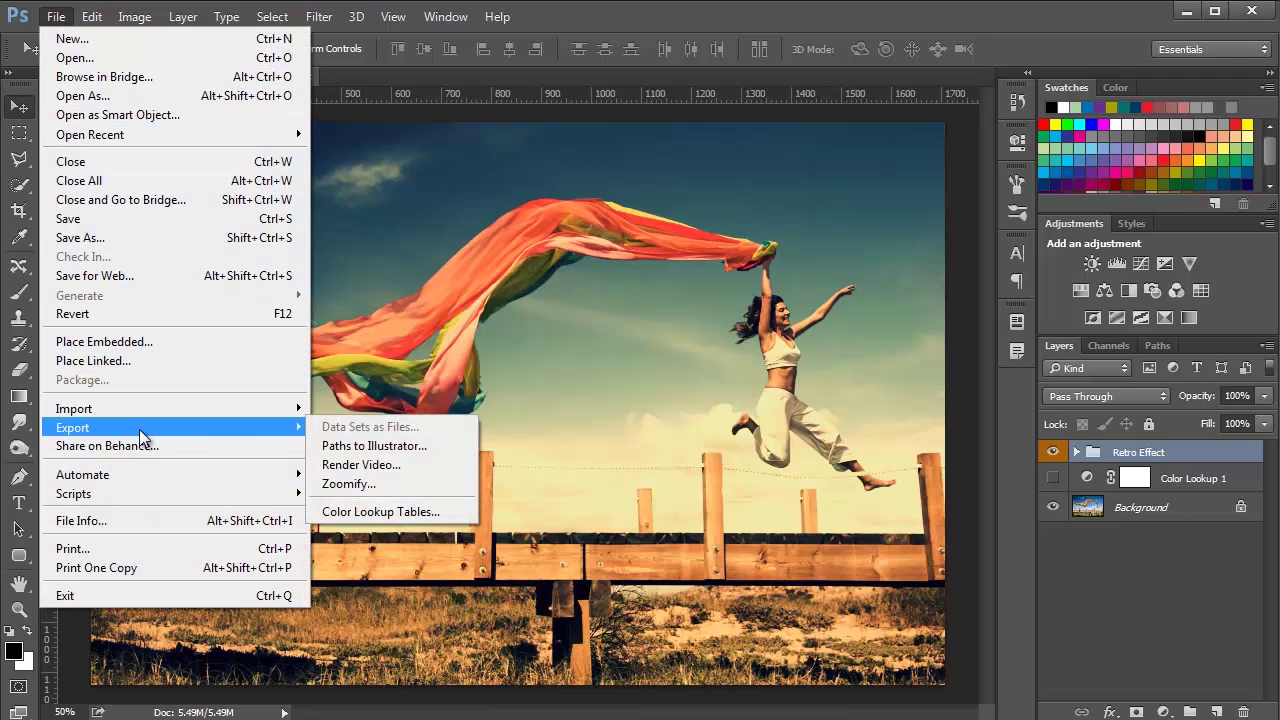
{"action": "left_click", "coordinate": [405, 512]}
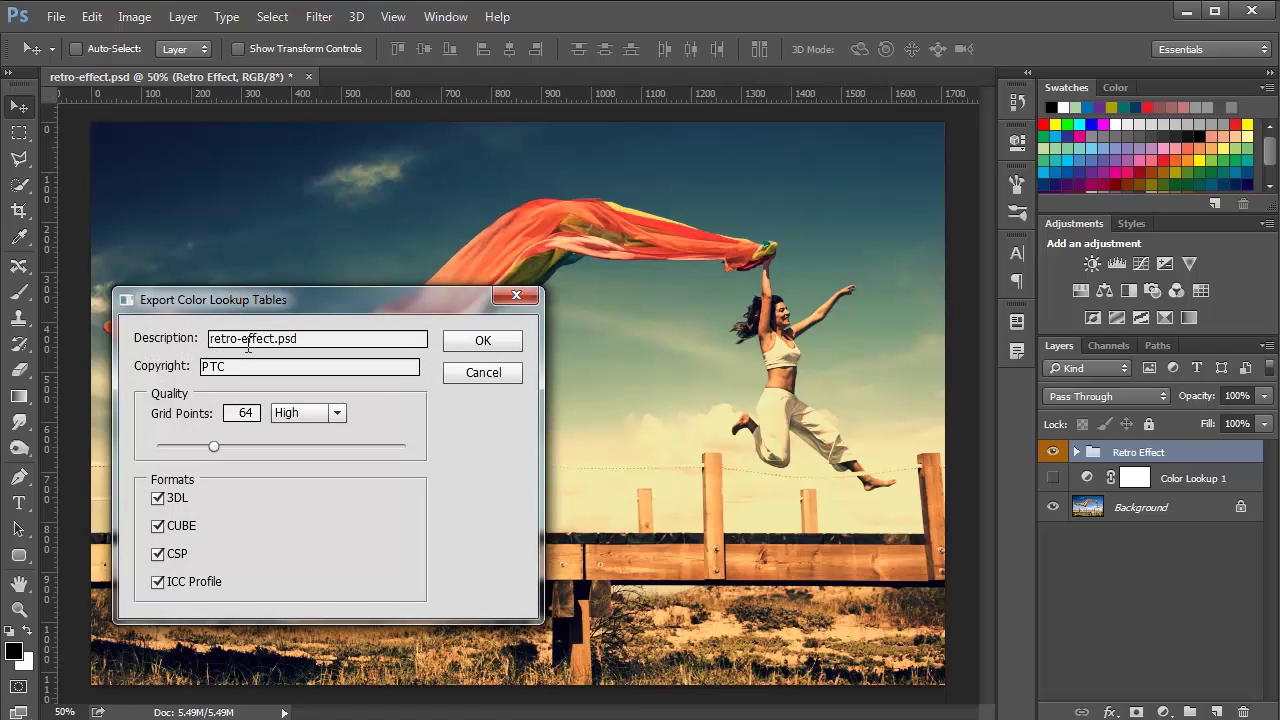
{"action": "left_click_drag", "start_coordinate": [279, 341], "coordinate": [329, 341]}
{"action": "key", "text": "BackSpace"}
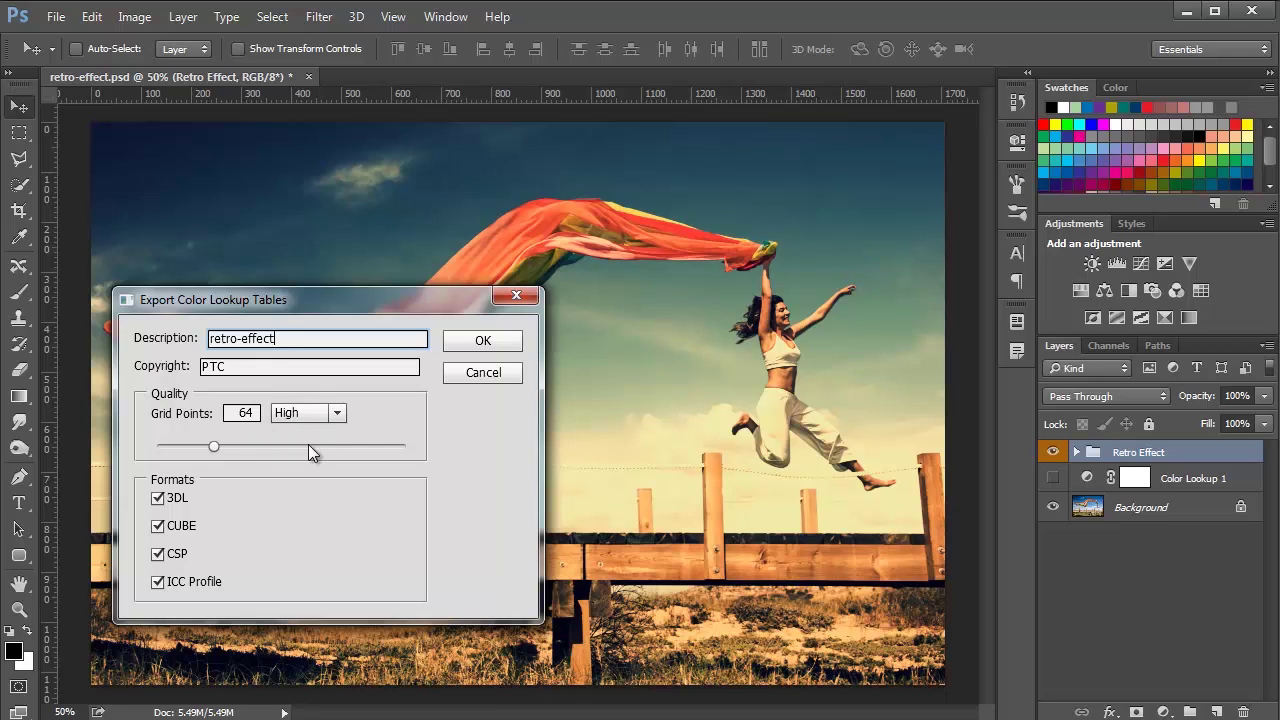
- Adjust the grid point quality, and export the 3DL, CUBE, CSP and ICC Profile tables as retro-effect.lut in the color-lookup folder
{"action": "mouse_move", "coordinate": [213, 452]}
{"action": "left_mouse_down"}
{"action": "mouse_move", "coordinate": [431, 457]}
{"action": "mouse_move", "coordinate": [211, 447]}
{"action": "left_mouse_up"}
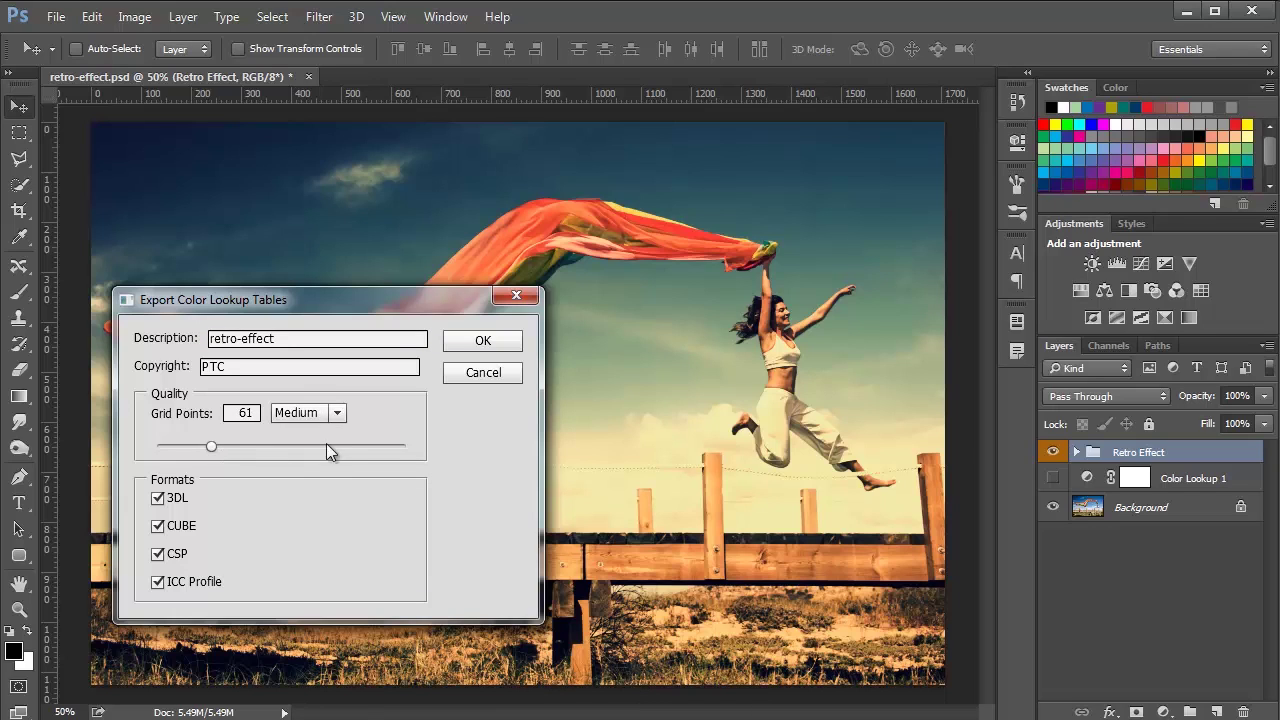
{"action": "left_click", "coordinate": [303, 411]}
{"action": "left_click", "coordinate": [295, 483]}
{"action": "left_click", "coordinate": [498, 340]}
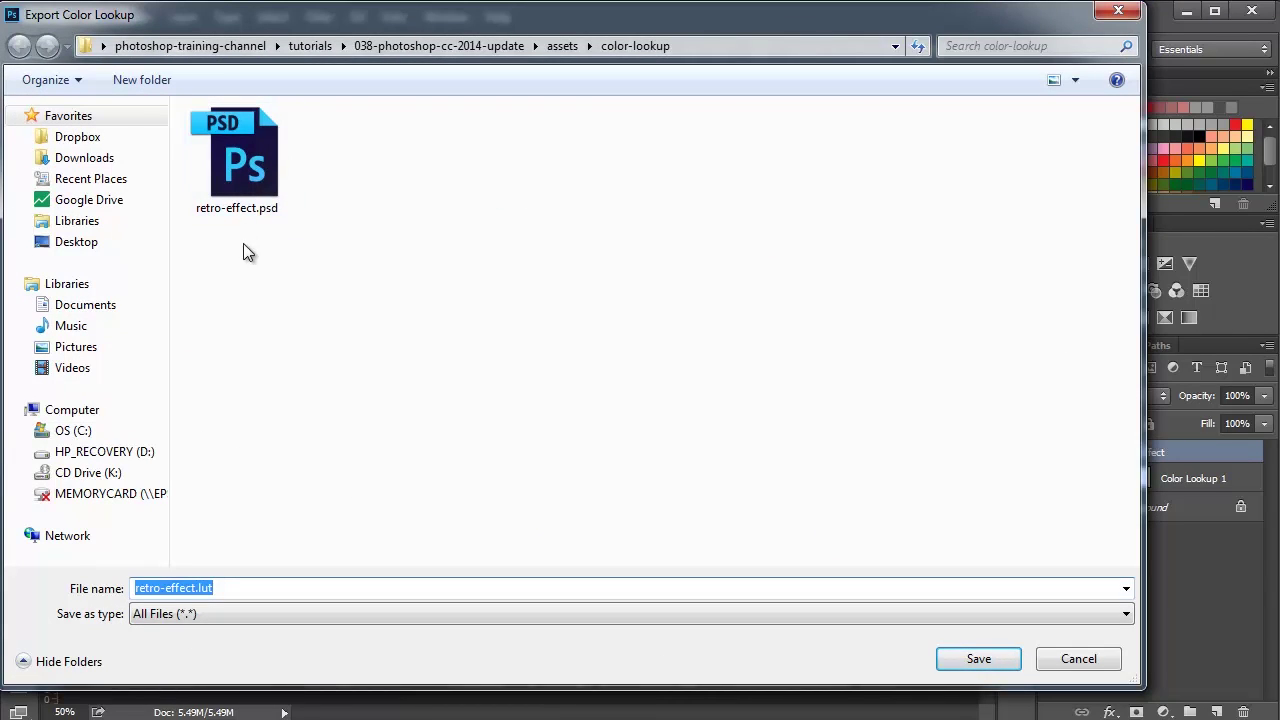
{"action": "left_click", "coordinate": [955, 662]}
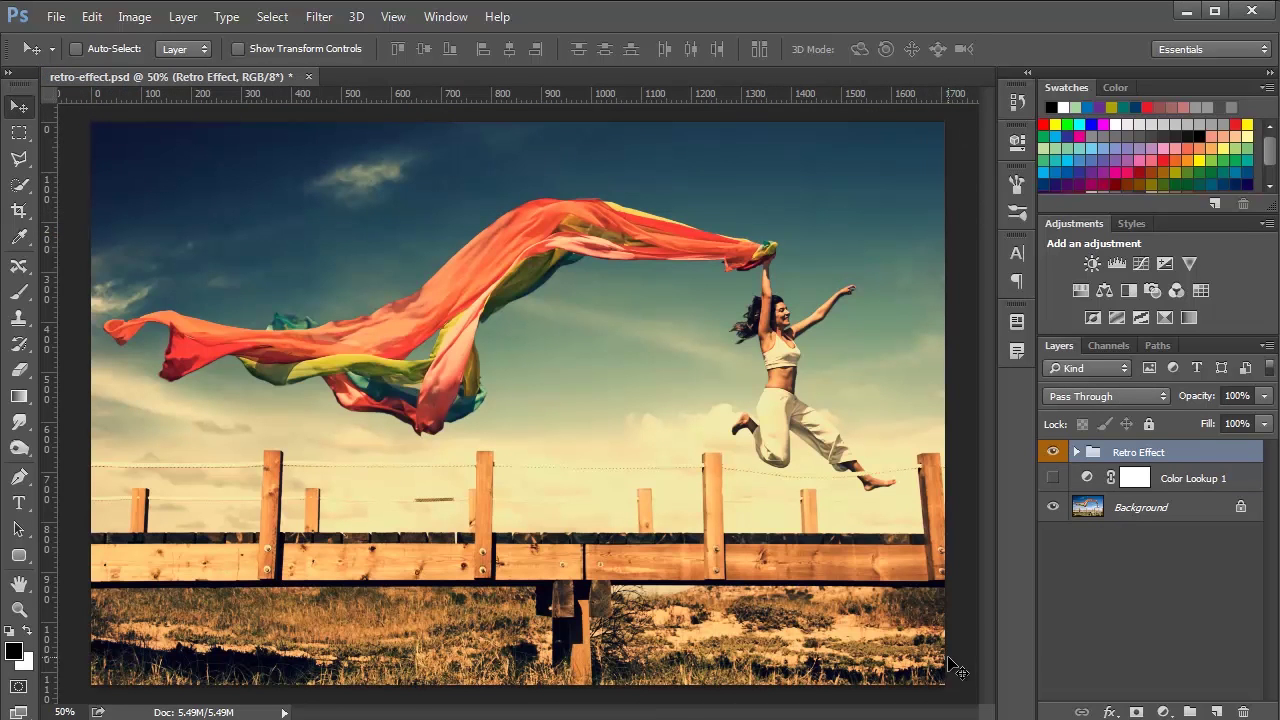
- Hide the Retro Effect group and add a new Color Lookup adjustment layer above it
{"action": "left_click", "coordinate": [1054, 453]}
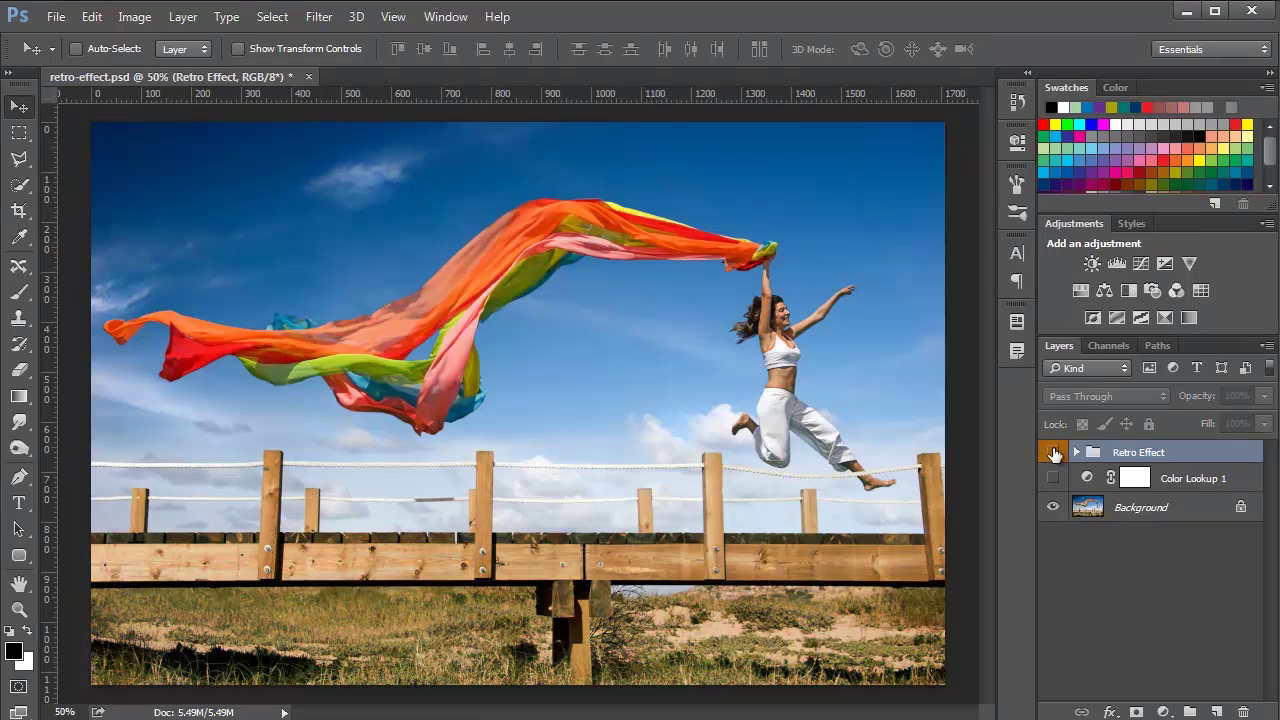
{"action": "left_click", "coordinate": [1164, 712]}
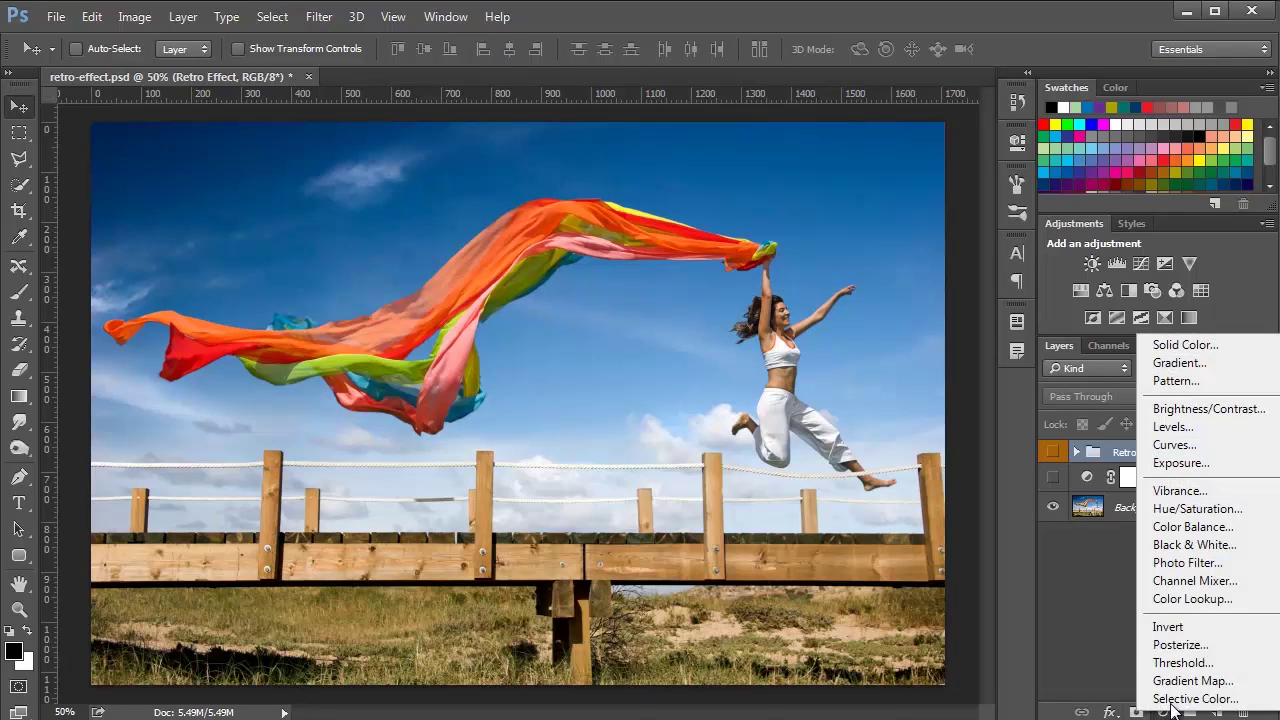
{"action": "left_click", "coordinate": [1201, 599]}
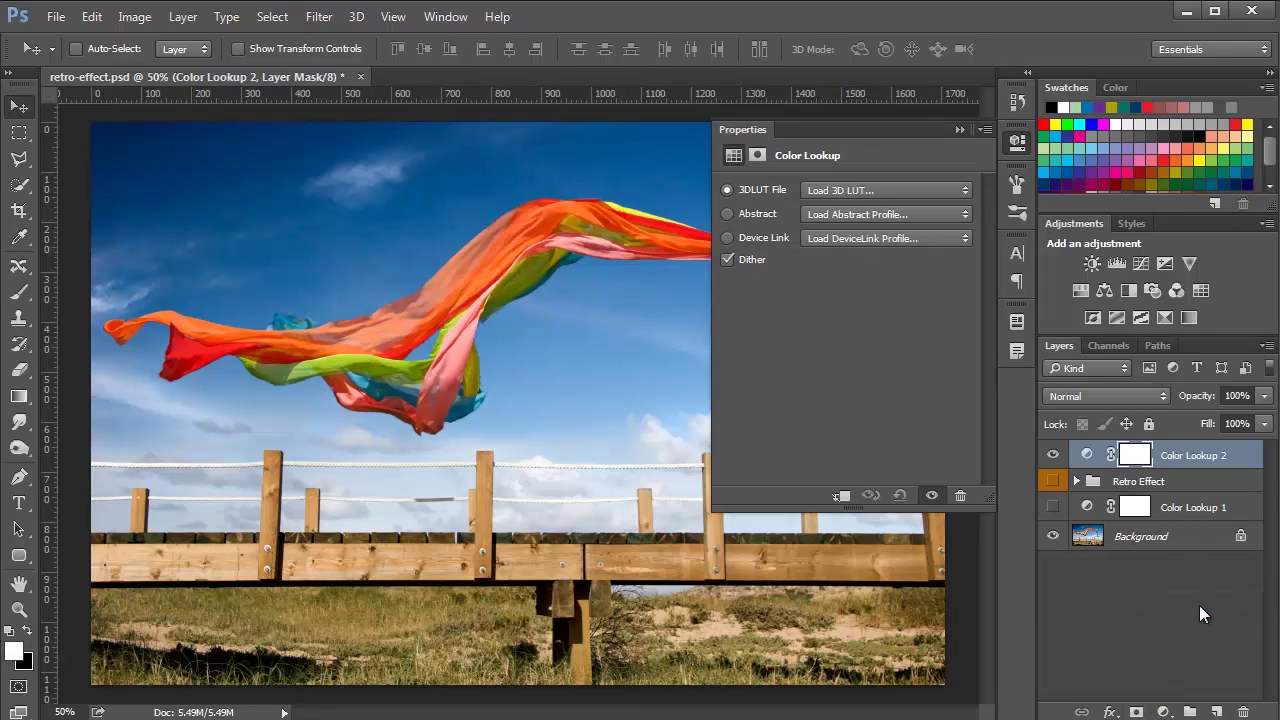
- Load retro-effect.CUBE as the new Color Lookup adjustment's 3DLUT file and collapse the adjustment properties
{"action": "left_click", "coordinate": [853, 189]}
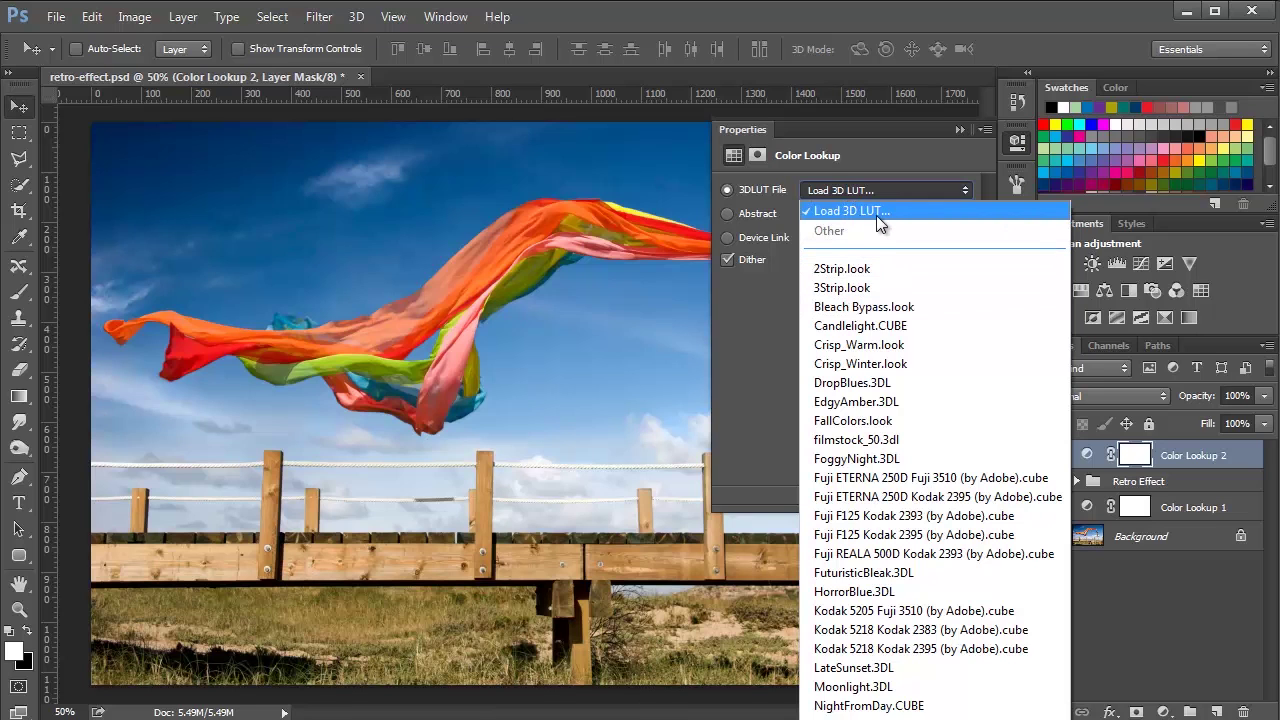
{"action": "left_click", "coordinate": [878, 213]}
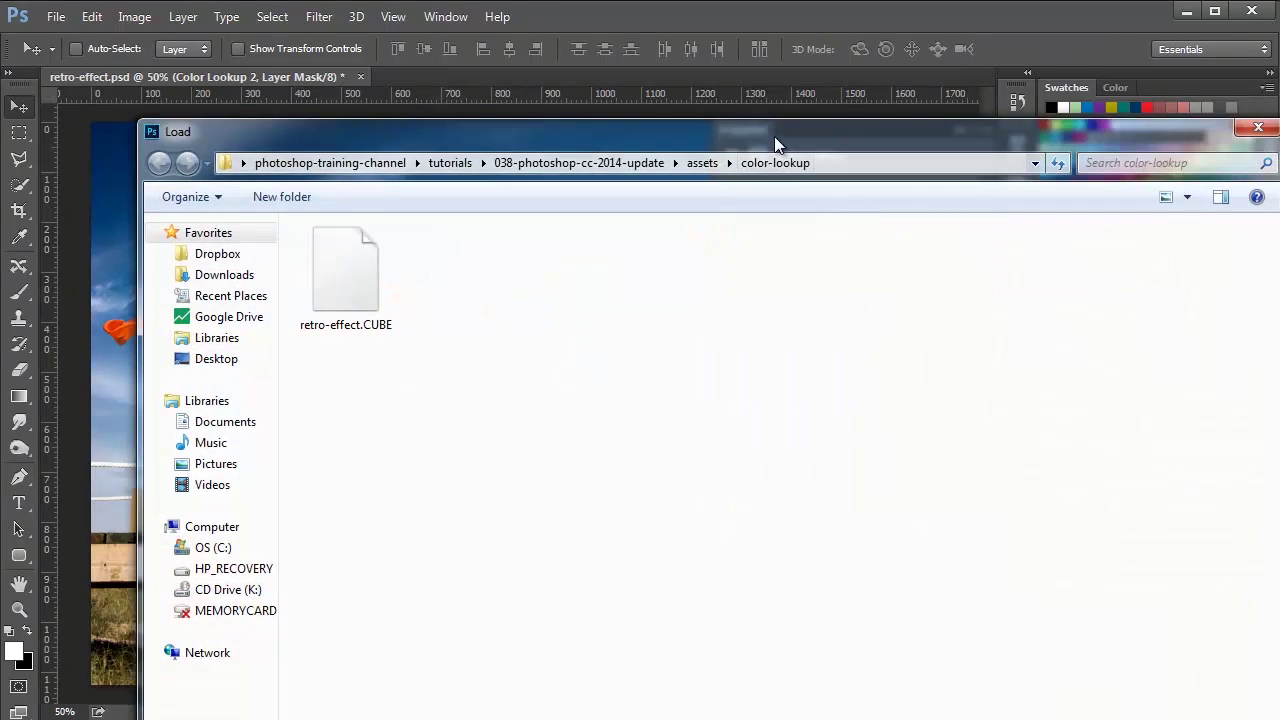
{"action": "left_click_drag", "start_coordinate": [774, 136], "coordinate": [738, 21]}
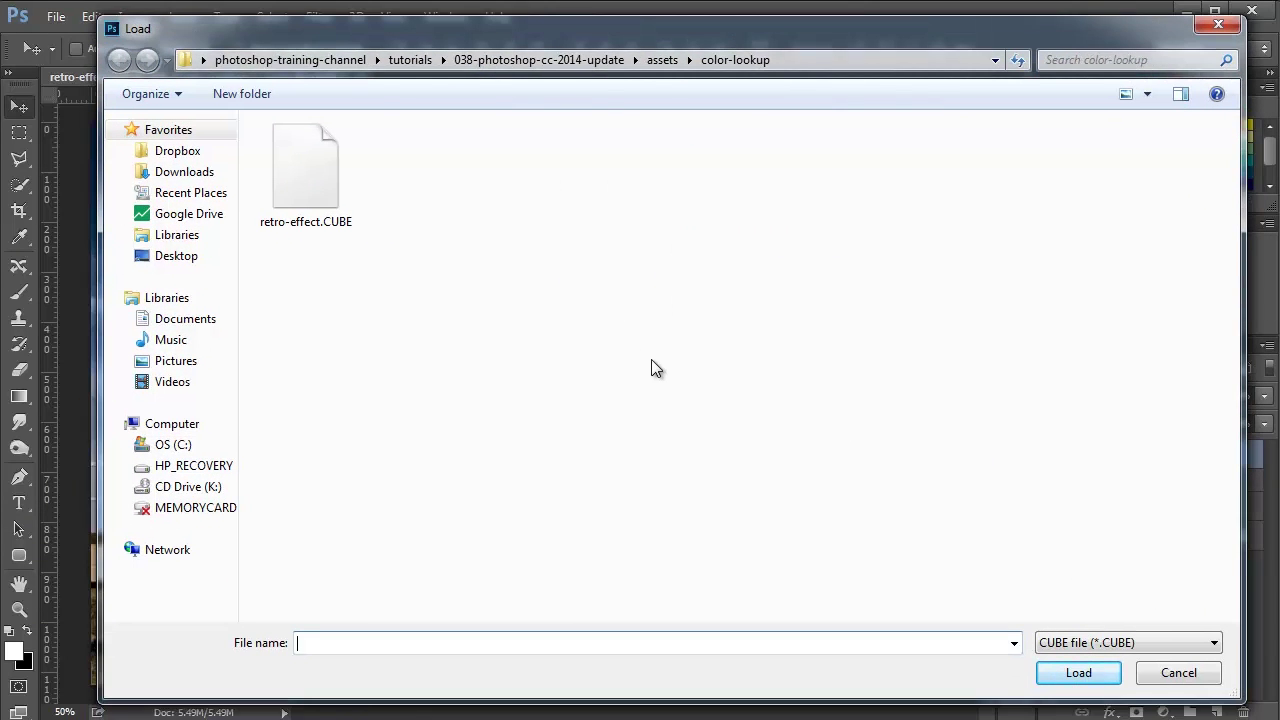
{"action": "left_click", "coordinate": [304, 180]}
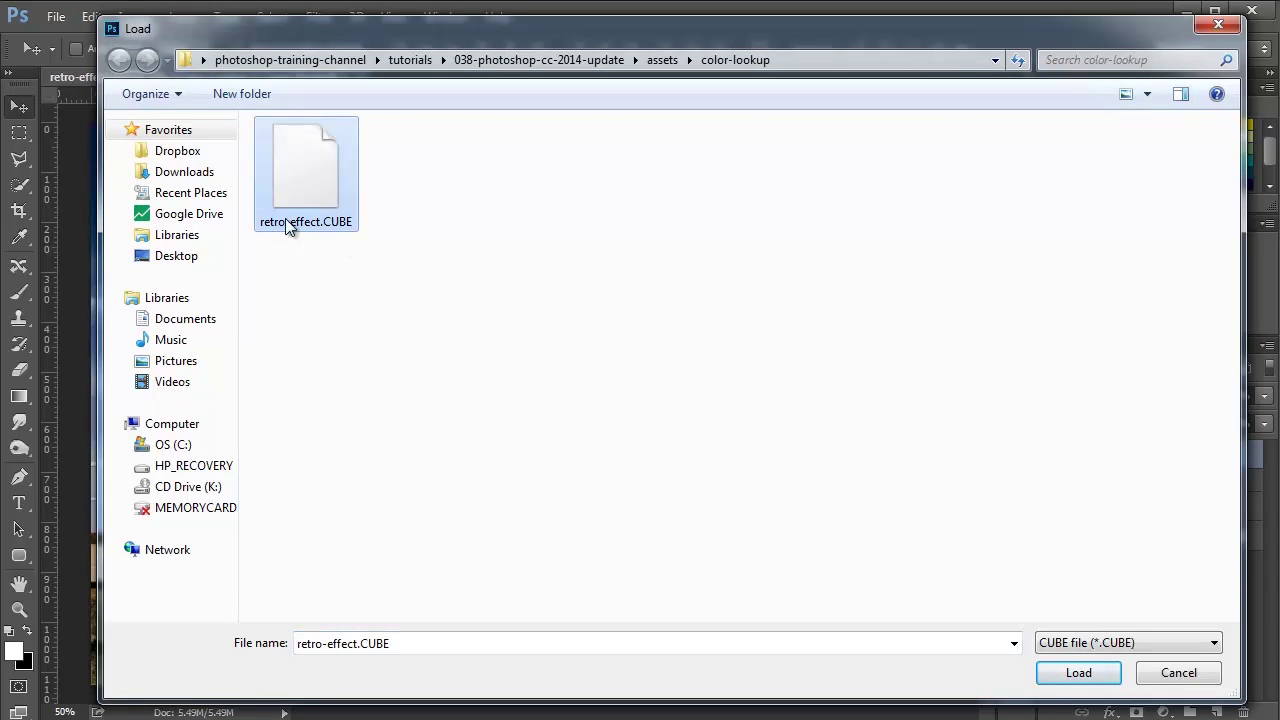
{"action": "left_click", "coordinate": [1058, 672]}
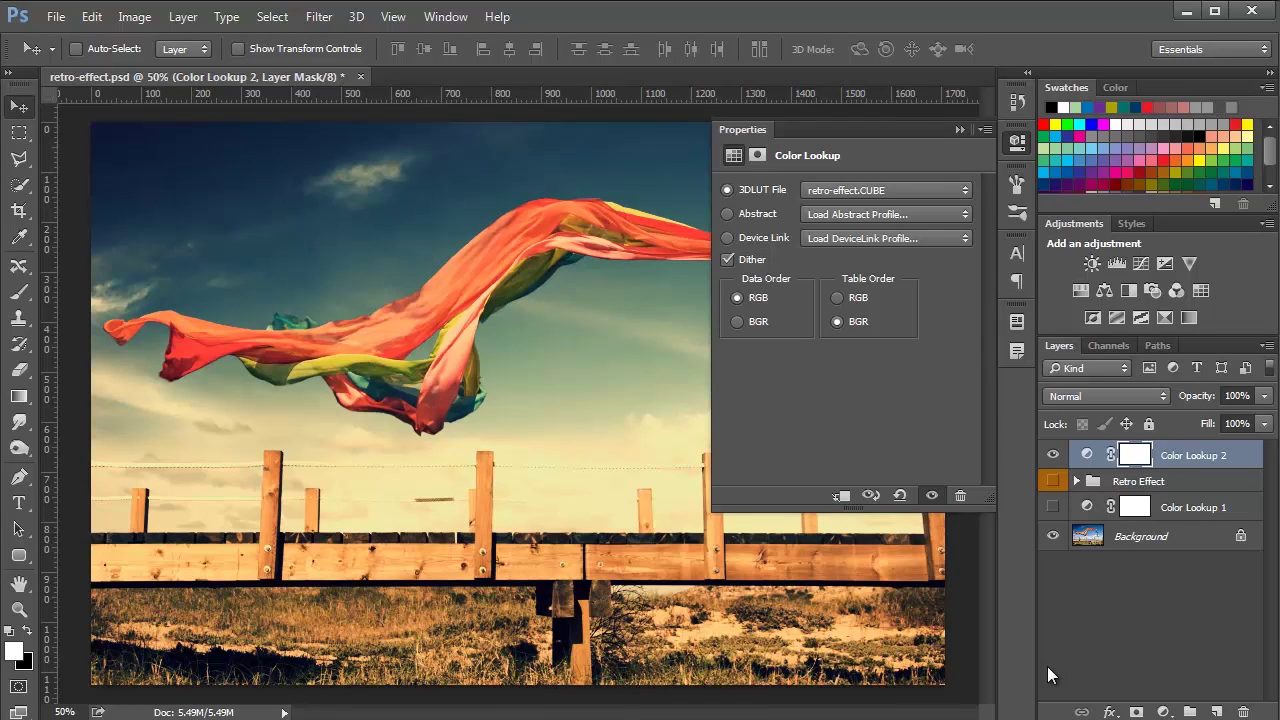
{"action": "left_click", "coordinate": [959, 129]}
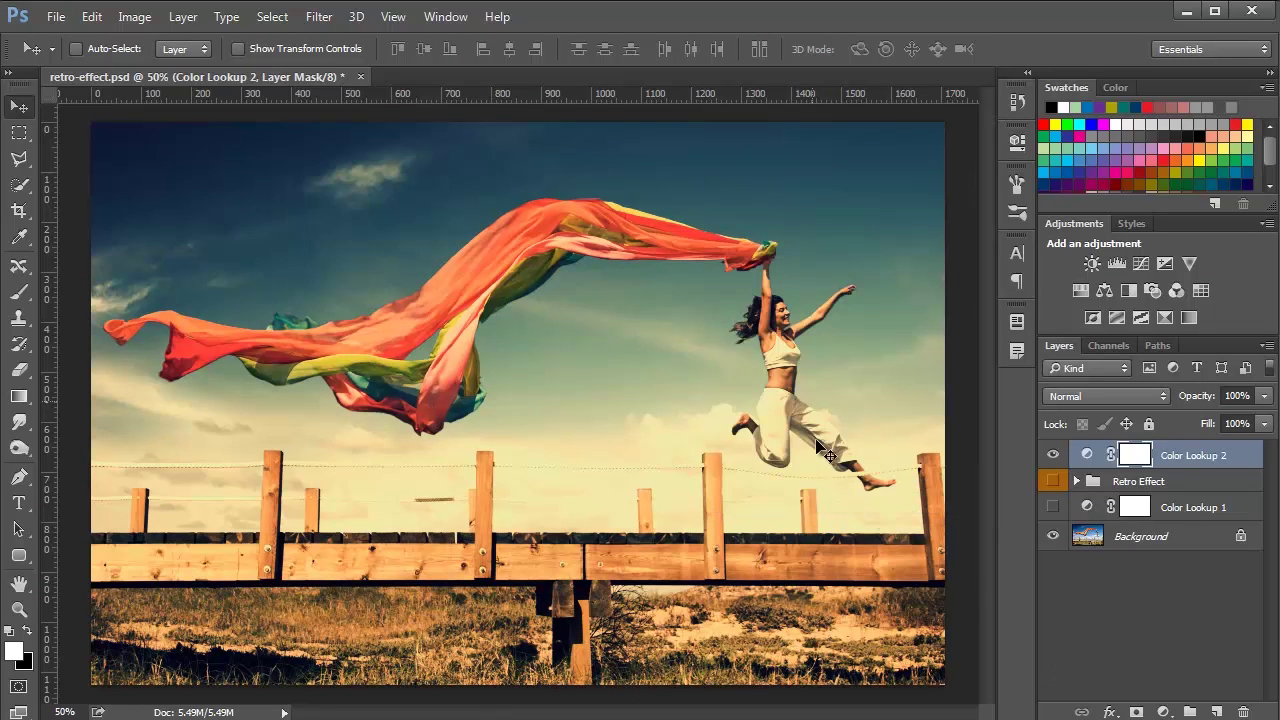
- Swap the new Color Lookup layer for the Retro Effect group, list the group's adjustment layers, and collapse and hide the group
{"action": "left_click", "coordinate": [1053, 455]}
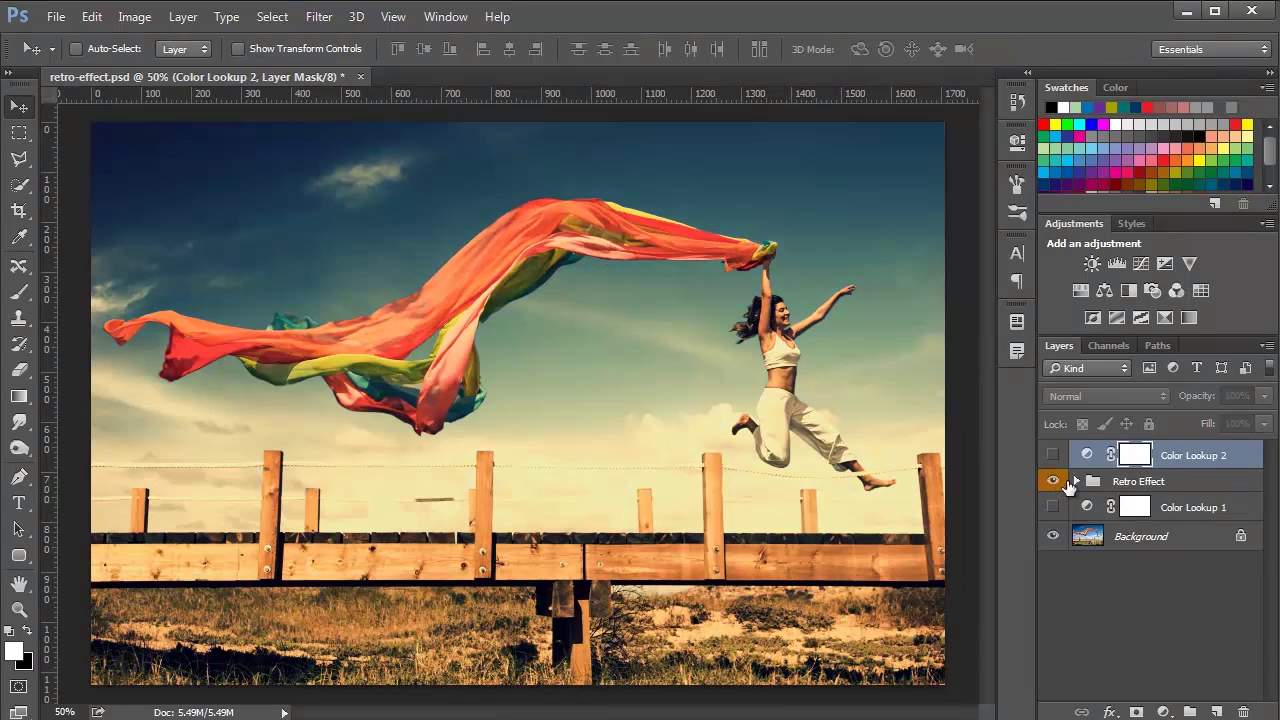
{"action": "left_click", "coordinate": [1052, 481]}
{"action": "left_click", "coordinate": [1135, 484]}
{"action": "left_click", "coordinate": [1077, 481]}
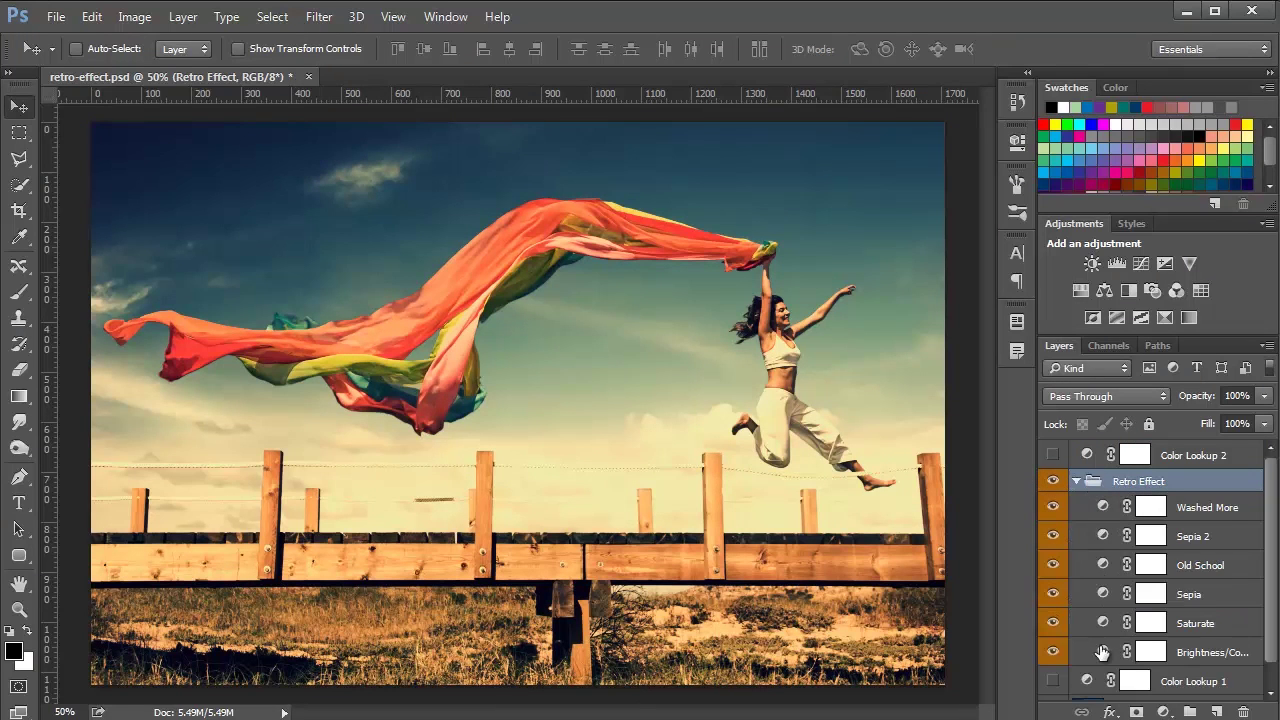
{"action": "left_click", "coordinate": [1077, 481]}
{"action": "left_click", "coordinate": [1052, 481]}
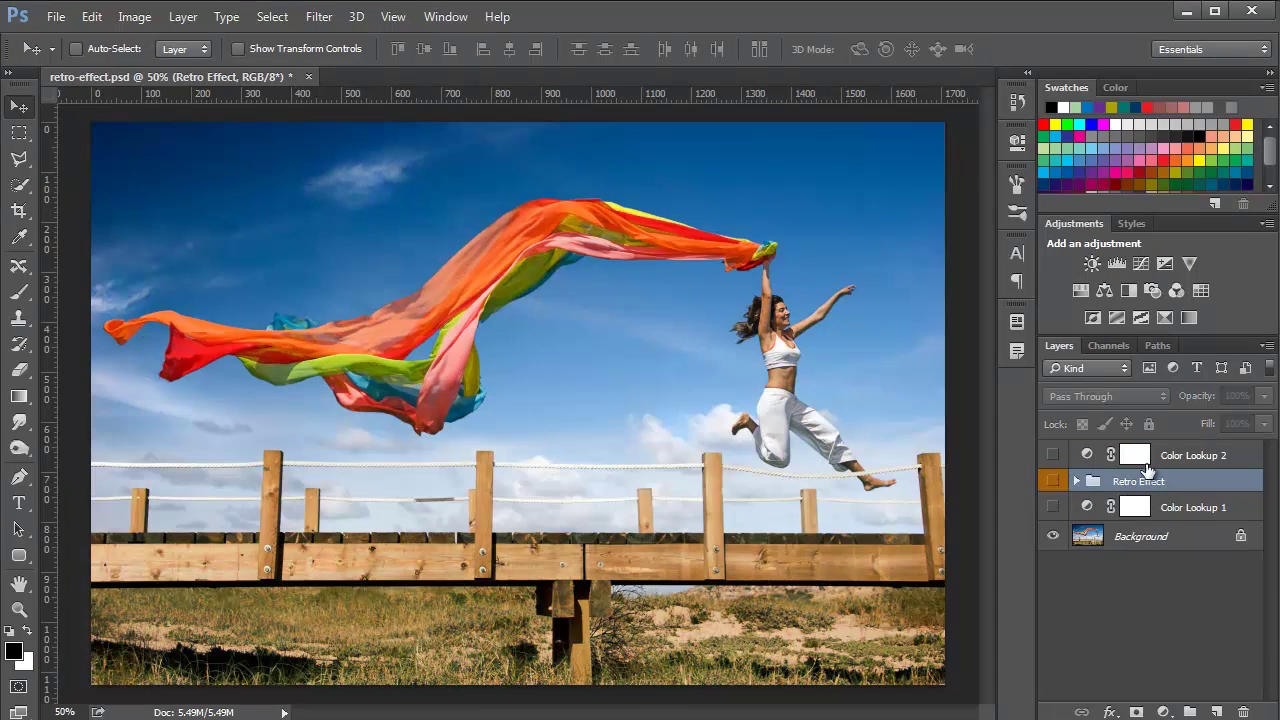
- Show the new Color Lookup layer again and compare the photo with and without it
{"action": "left_click", "coordinate": [1052, 455]}
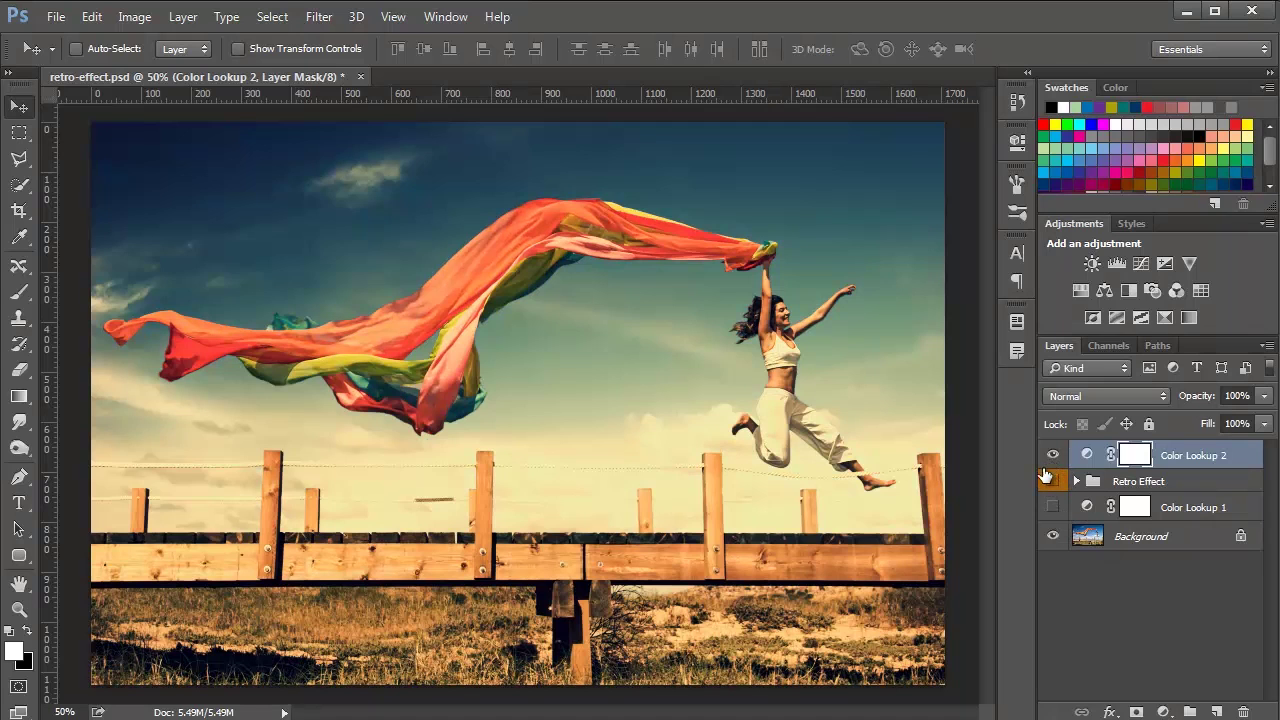
{"action": "left_click", "coordinate": [1052, 456]}
{"action": "left_click", "coordinate": [1052, 456]}
{"action": "left_click", "coordinate": [1052, 456]}
{"action": "left_click", "coordinate": [1052, 456]}
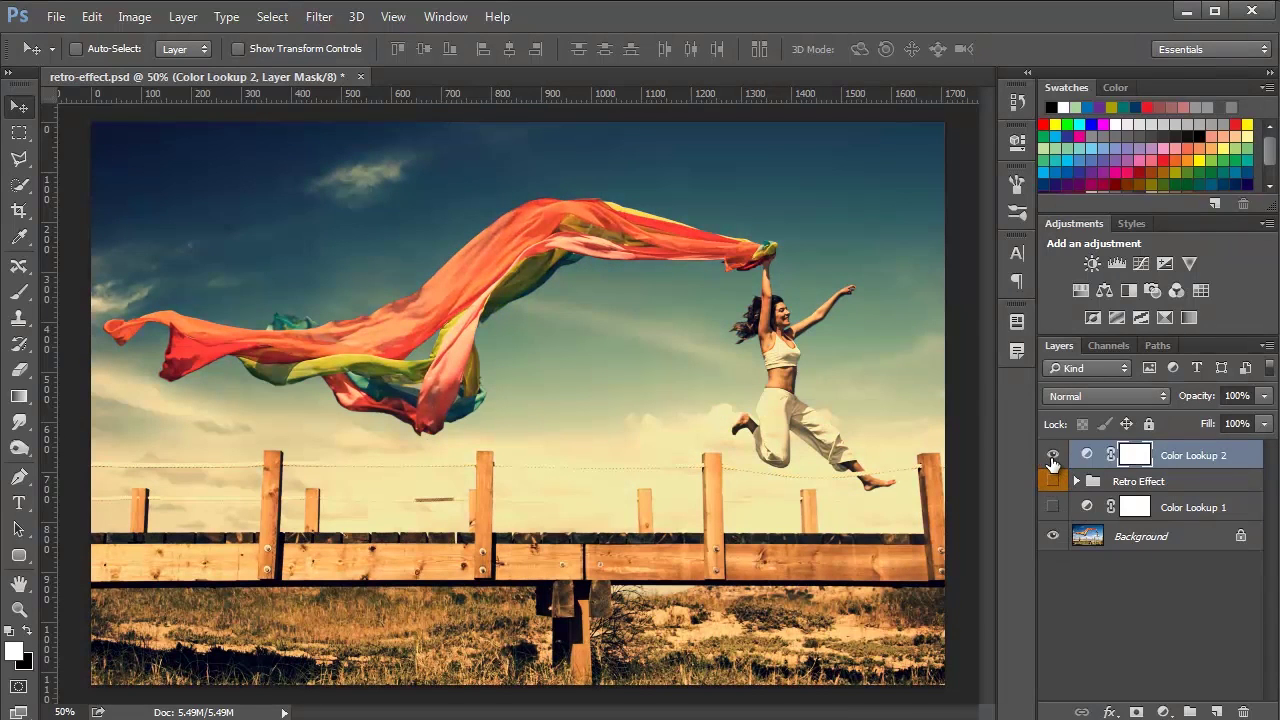
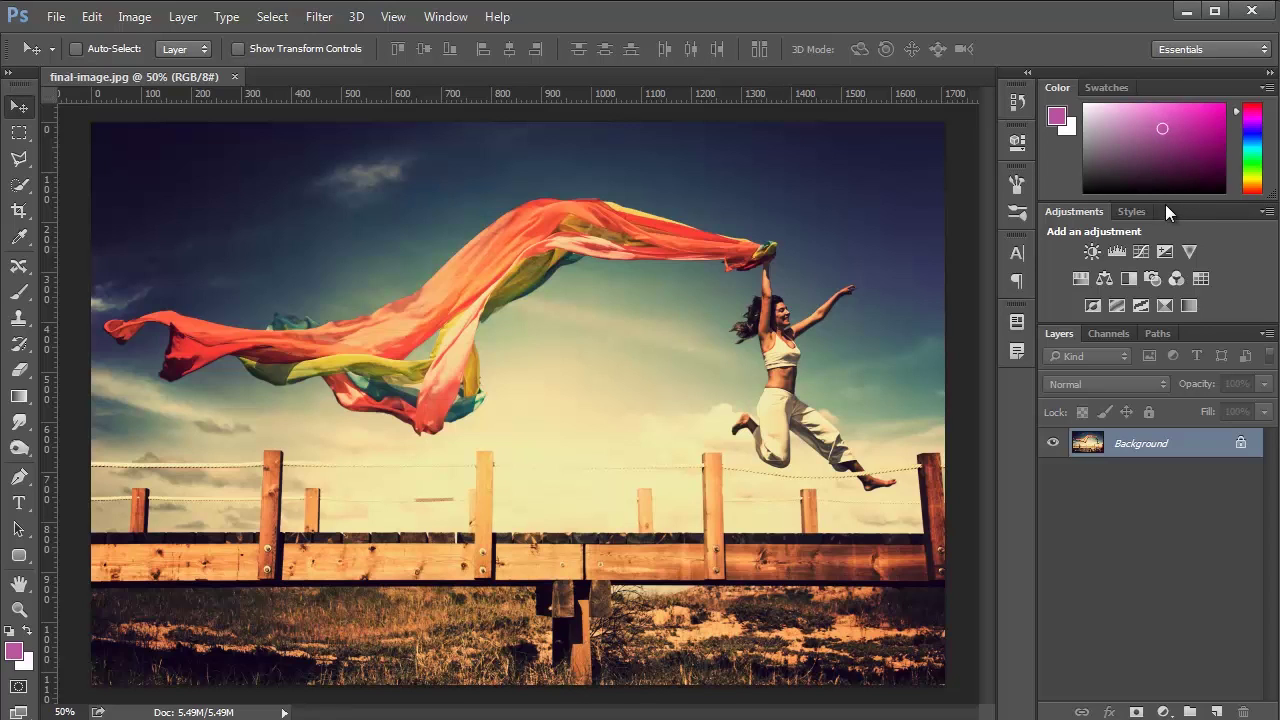
- Try resizing the docked Color panel on final-image.jpg, and shrink it back to its original height
{"action": "left_click_drag", "start_coordinate": [1165, 200], "coordinate": [1165, 388]}
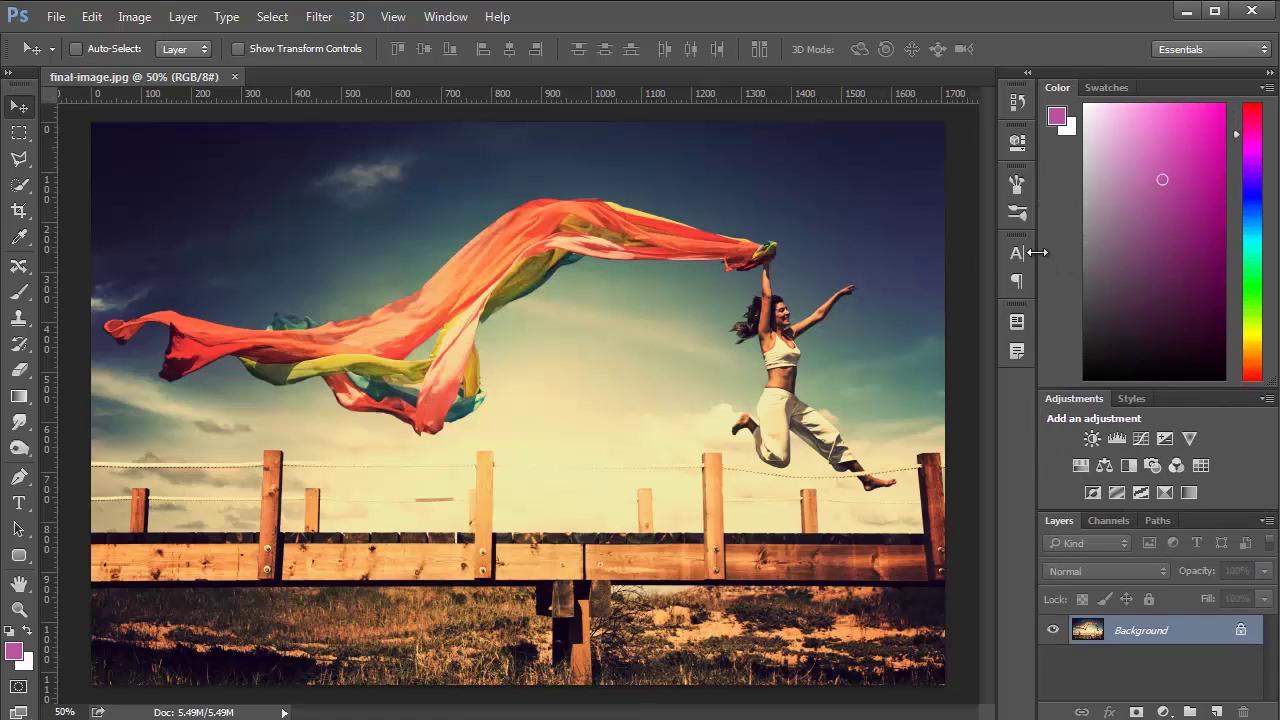
{"action": "left_click_drag", "start_coordinate": [1038, 252], "coordinate": [1172, 276]}
{"action": "left_click_drag", "start_coordinate": [1168, 388], "coordinate": [1150, 202]}
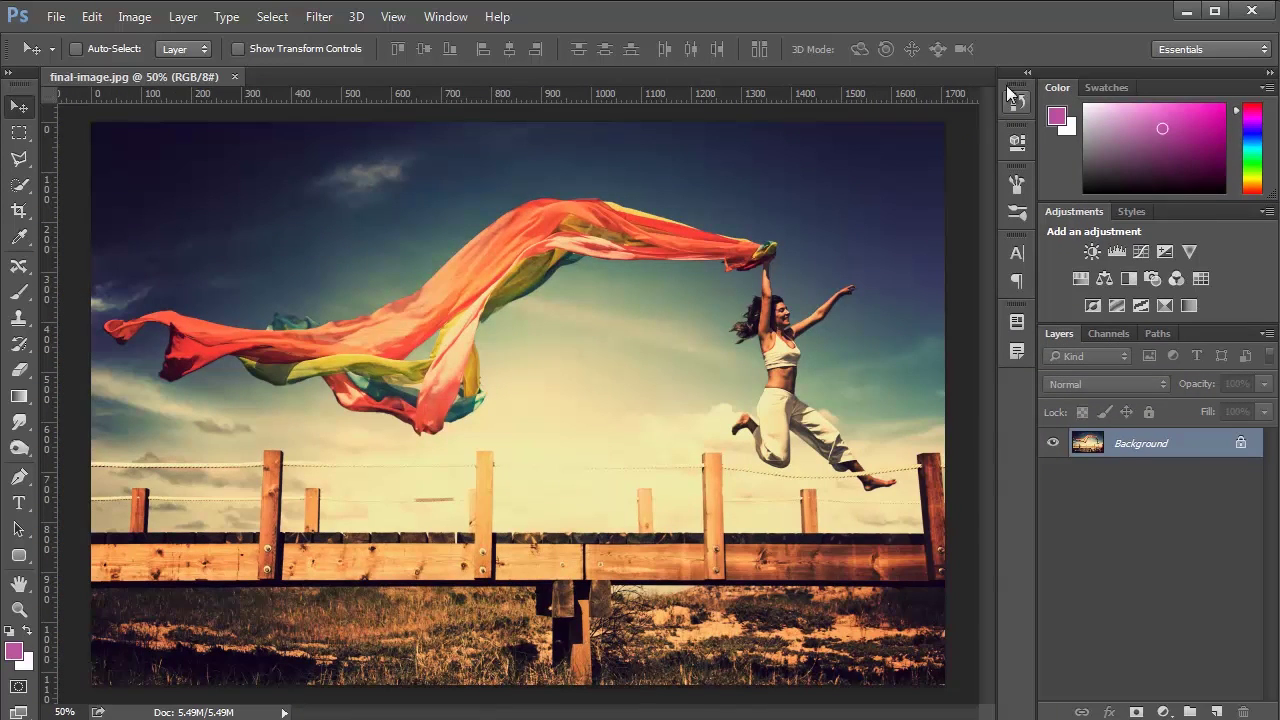
- Float the Color panel over the image, enlarge it, and compare it with the foreground Color Picker without changing the color
{"action": "left_click_drag", "start_coordinate": [1045, 87], "coordinate": [612, 212]}
{"action": "left_click_drag", "start_coordinate": [836, 328], "coordinate": [1155, 636]}
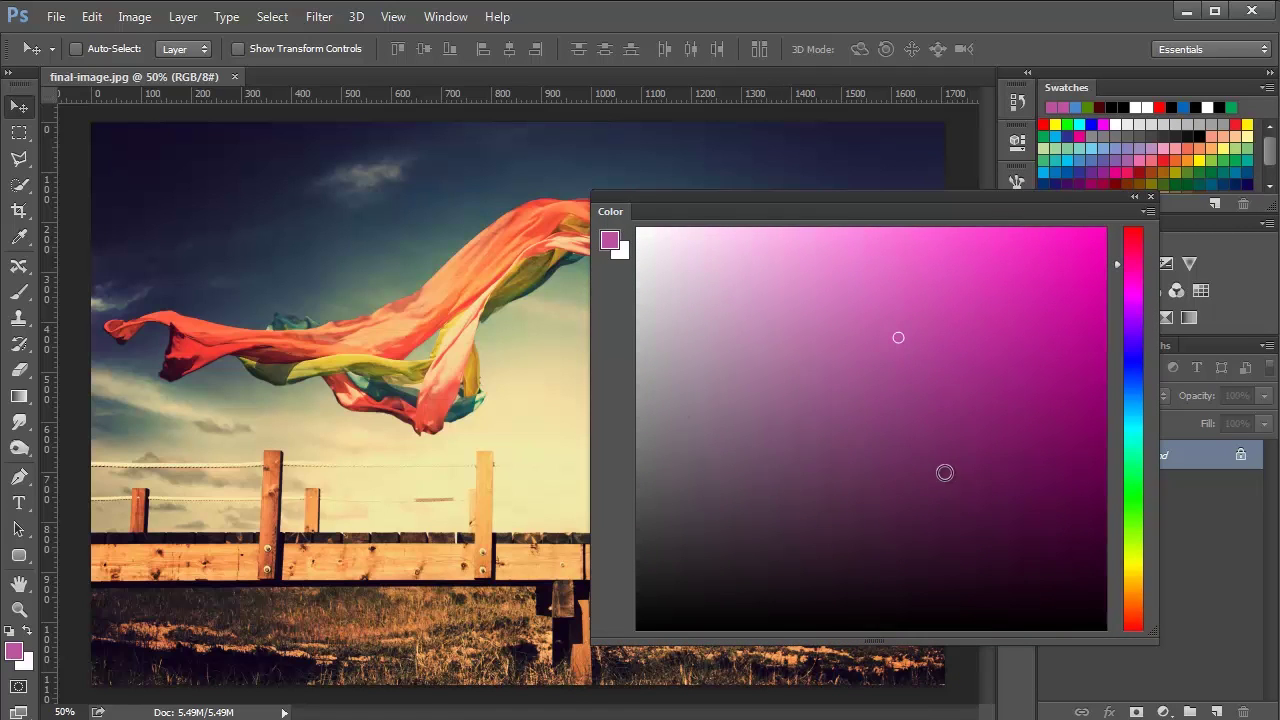
{"action": "left_click", "coordinate": [14, 651]}
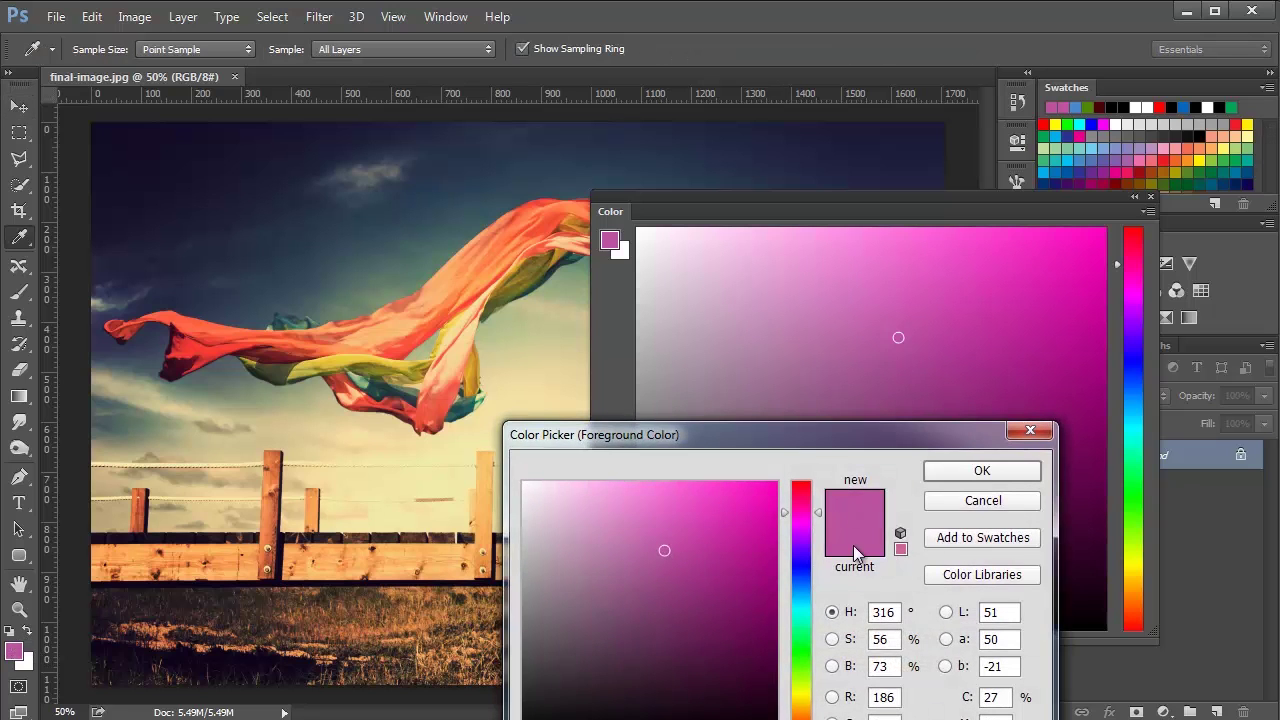
{"action": "left_click_drag", "start_coordinate": [816, 447], "coordinate": [633, 221]}
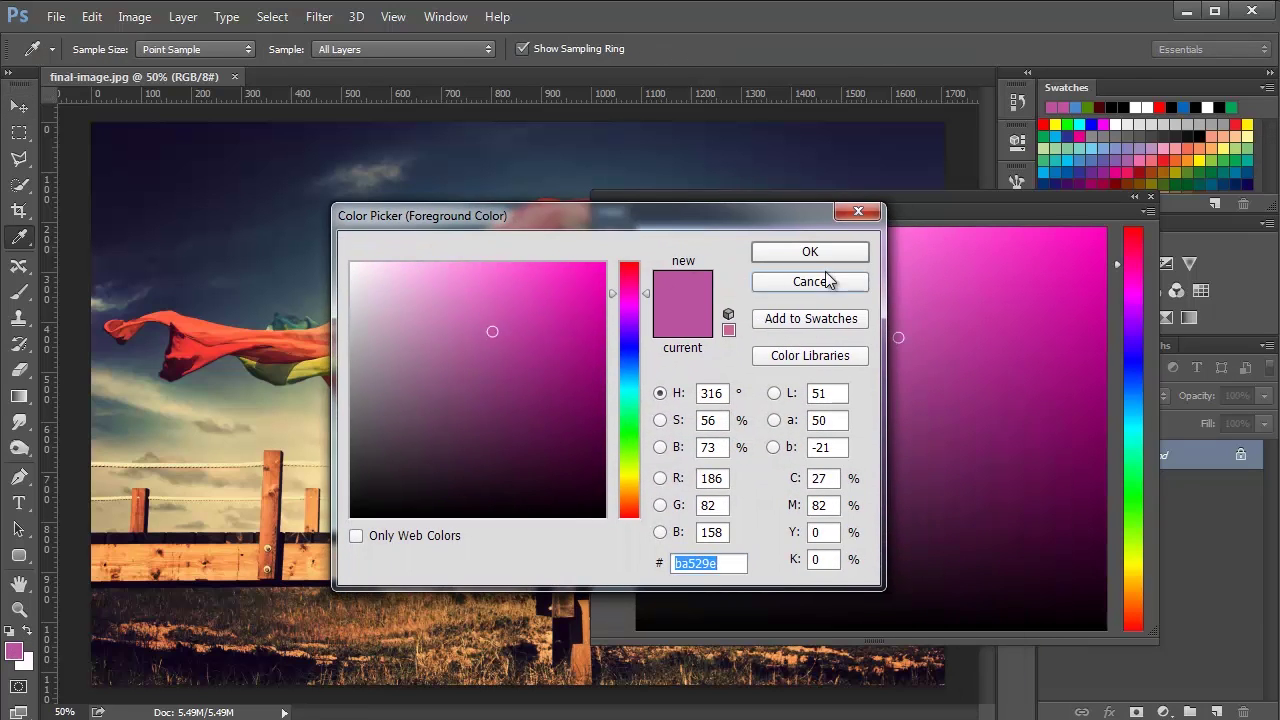
{"action": "left_click", "coordinate": [826, 281]}
- Try the Brightness Cube, Grayscale Slider, RGB Sliders, HSB Sliders and CMYK Sliders modes in the Color panel
{"action": "left_click", "coordinate": [1150, 211]}
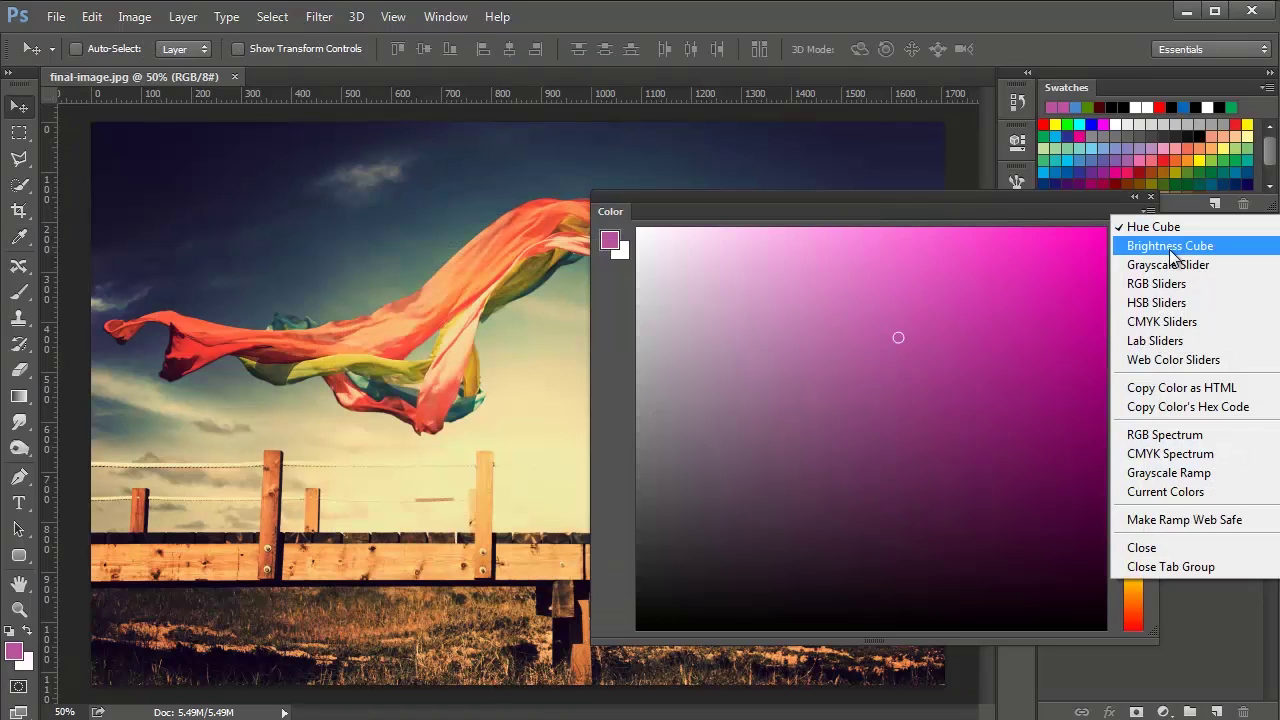
{"action": "left_click", "coordinate": [1172, 254]}
{"action": "left_click", "coordinate": [1150, 211]}
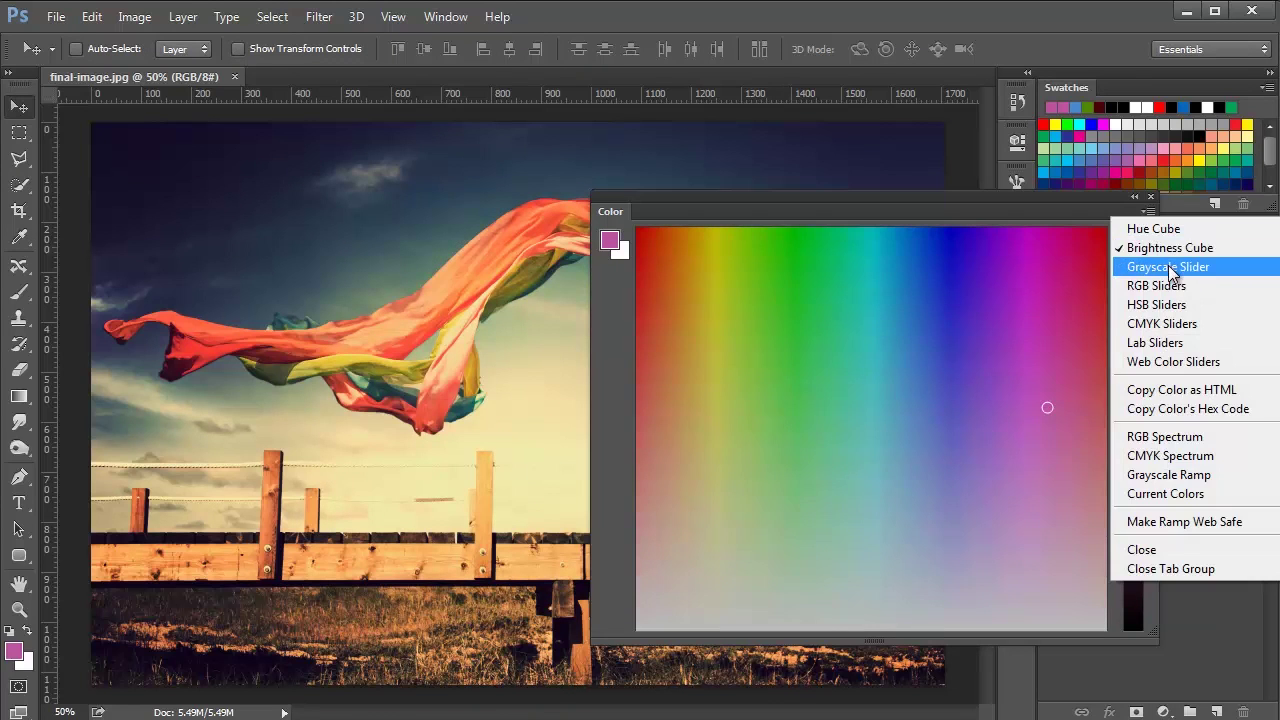
{"action": "left_click", "coordinate": [1169, 266]}
{"action": "left_click", "coordinate": [1150, 211]}
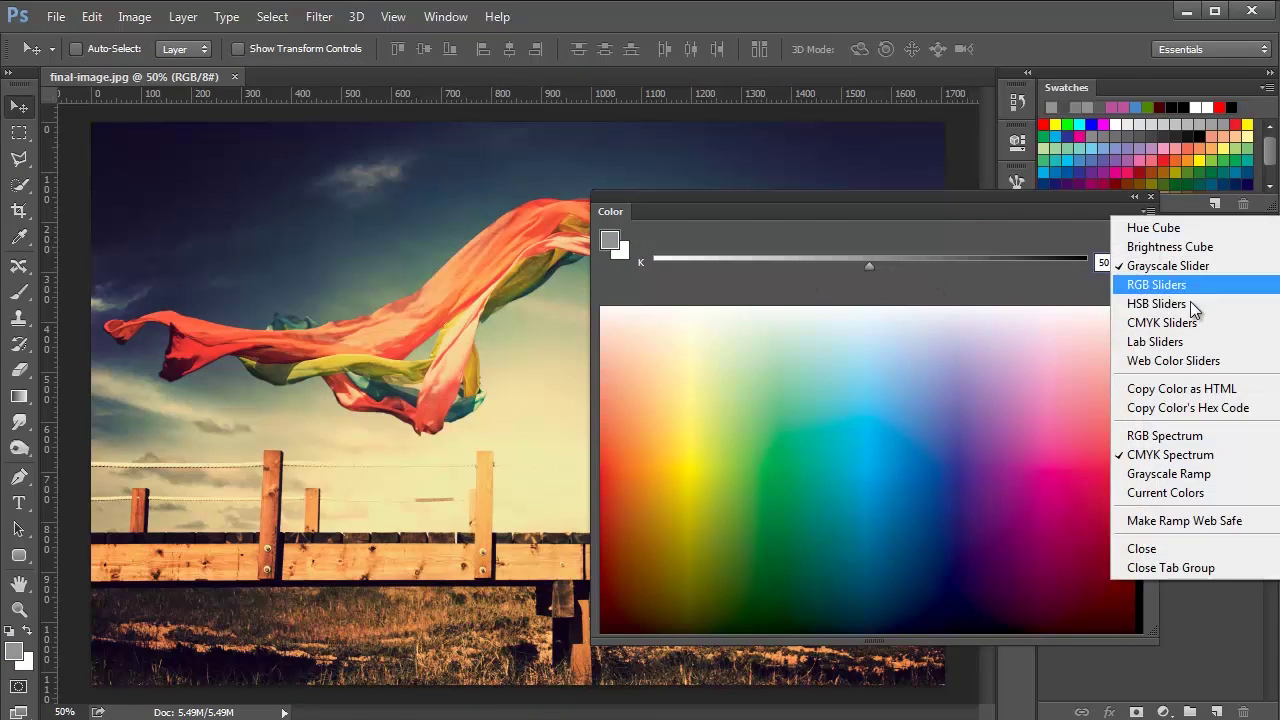
{"action": "left_click", "coordinate": [1186, 286]}
{"action": "left_click", "coordinate": [1150, 211]}
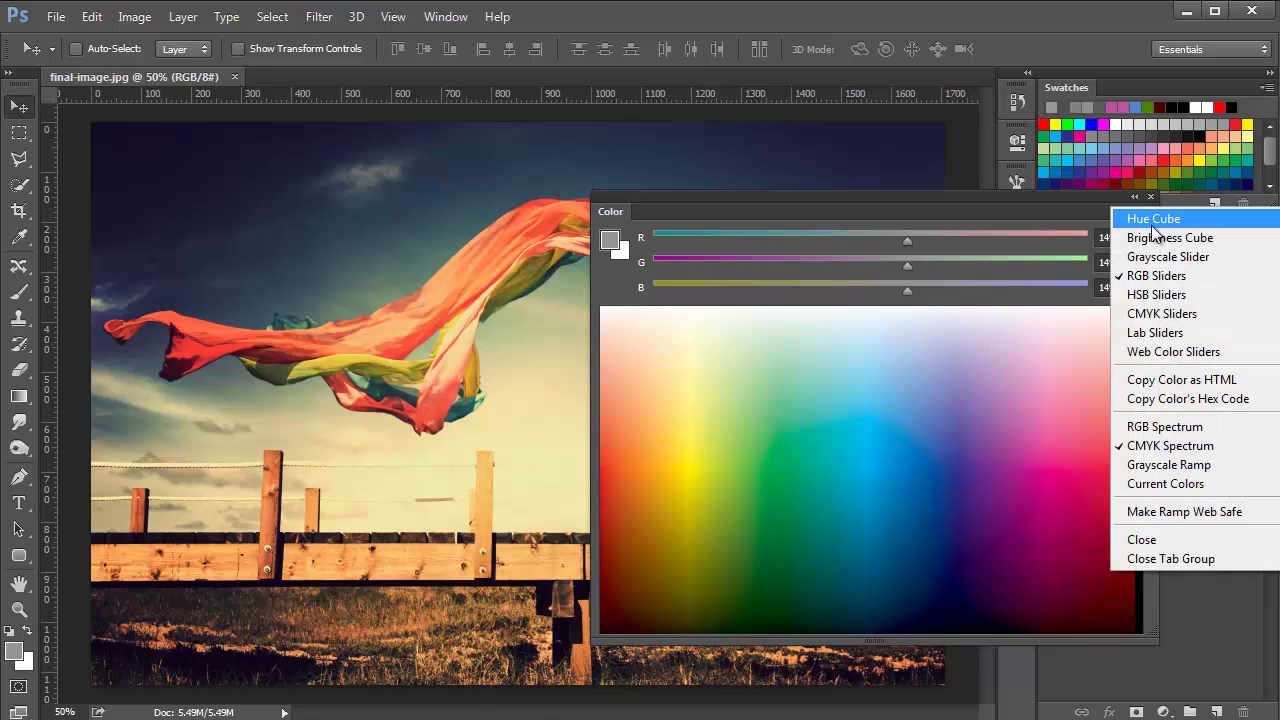
{"action": "left_click", "coordinate": [1156, 299]}
{"action": "left_click", "coordinate": [1150, 211]}
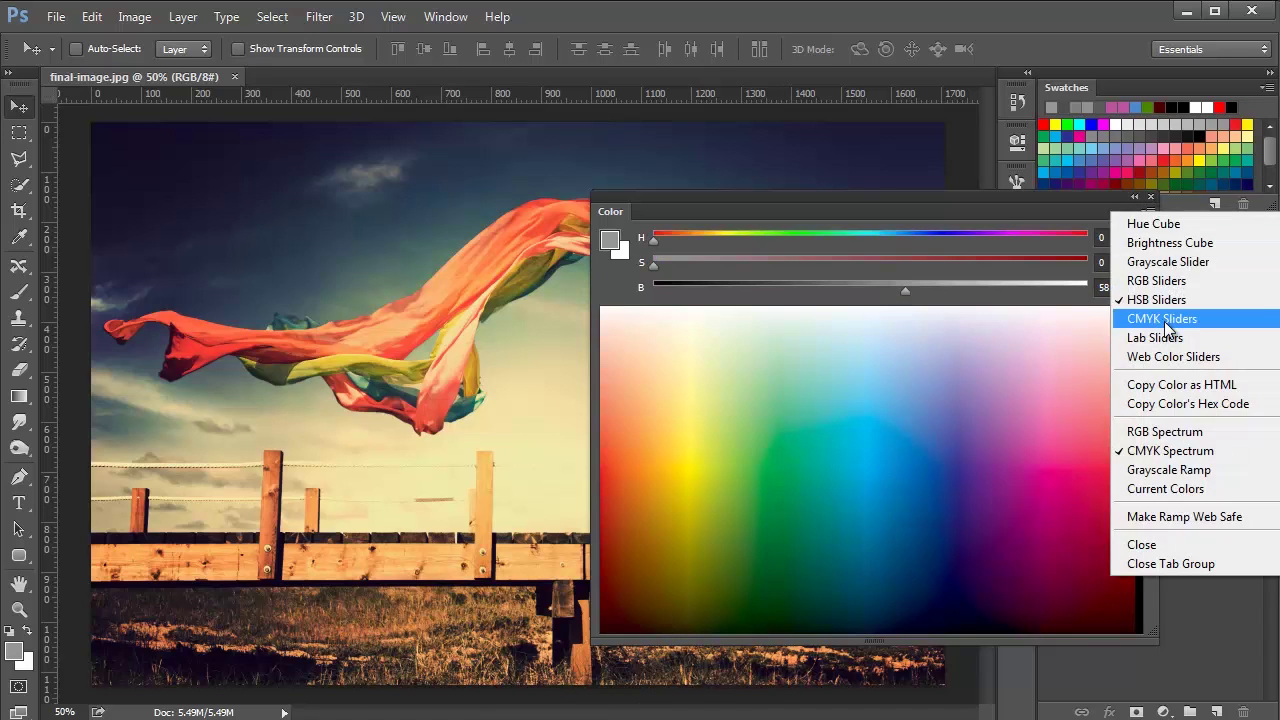
{"action": "left_click", "coordinate": [1164, 321]}
- Set the Color panel back to Hue Cube and dock it beside the Swatches panel
{"action": "left_click", "coordinate": [1146, 212]}
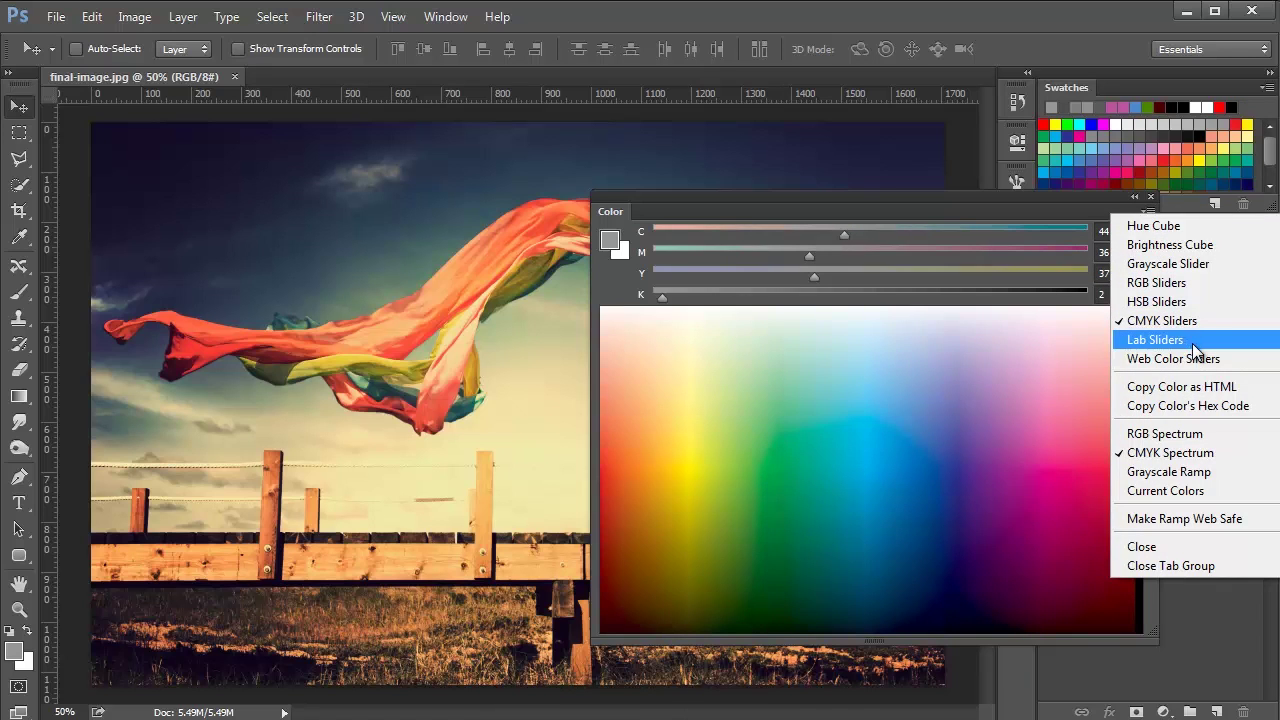
{"action": "left_click", "coordinate": [1170, 230]}
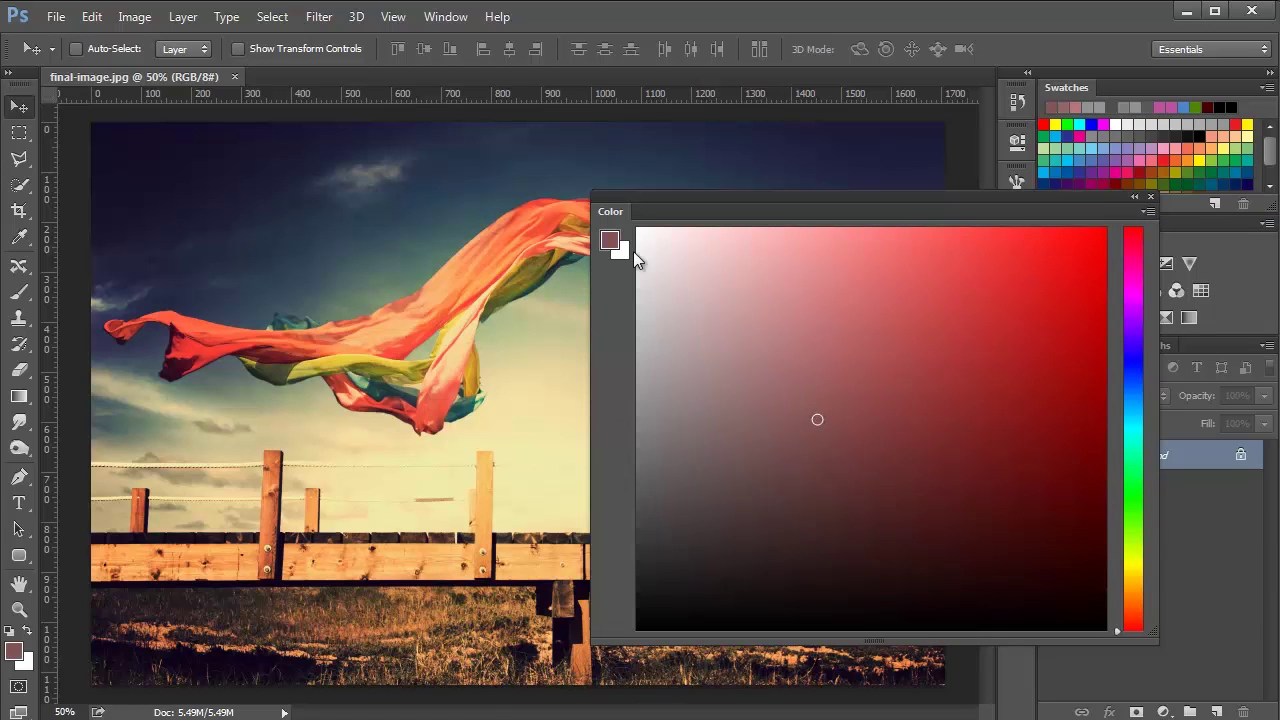
{"action": "left_click_drag", "start_coordinate": [610, 215], "coordinate": [1126, 91]}
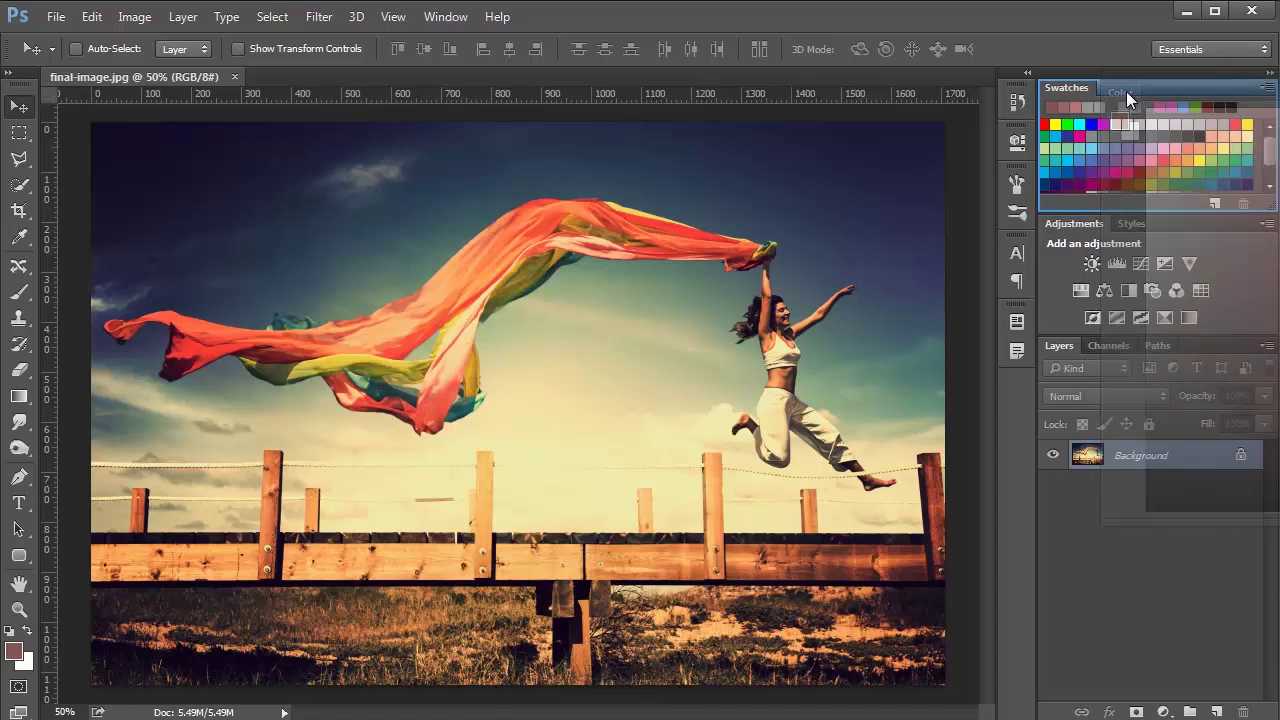
- Show the Swatches beside the docked Color panel, try red, blue and other swatches, and finish with pastel green as foreground color
{"action": "left_click", "coordinate": [1126, 91]}
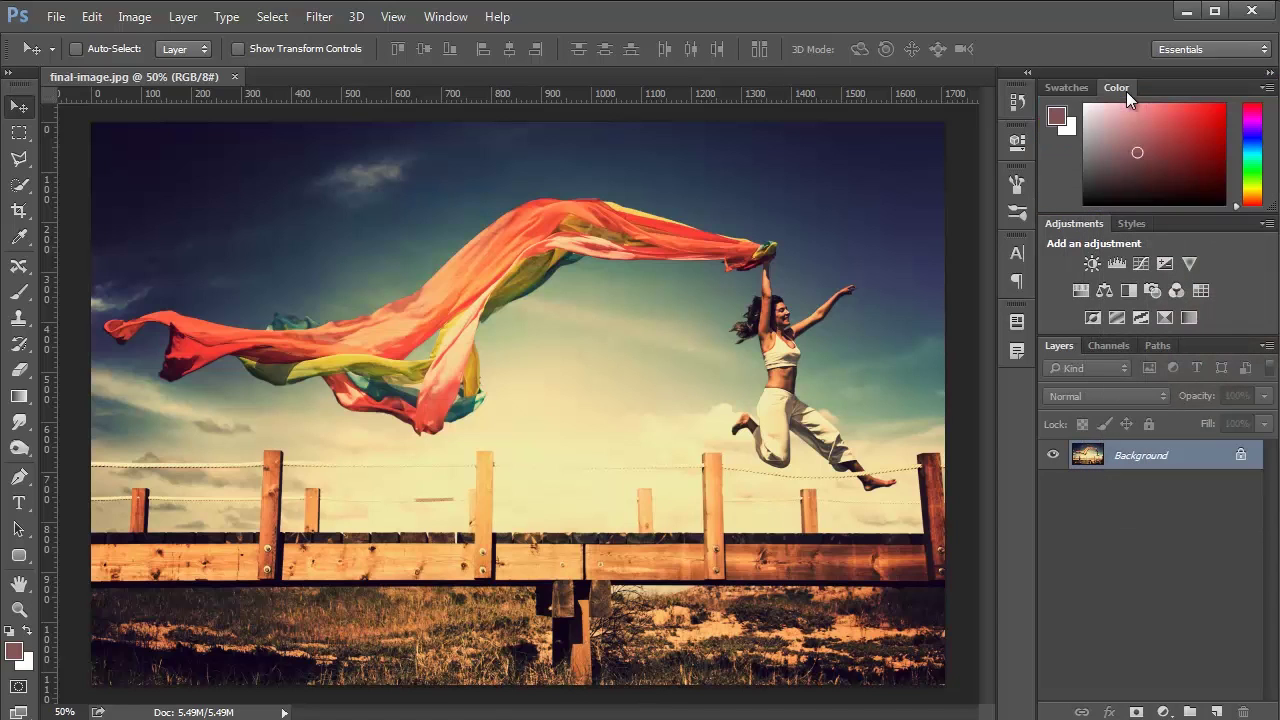
{"action": "left_click", "coordinate": [1059, 88]}
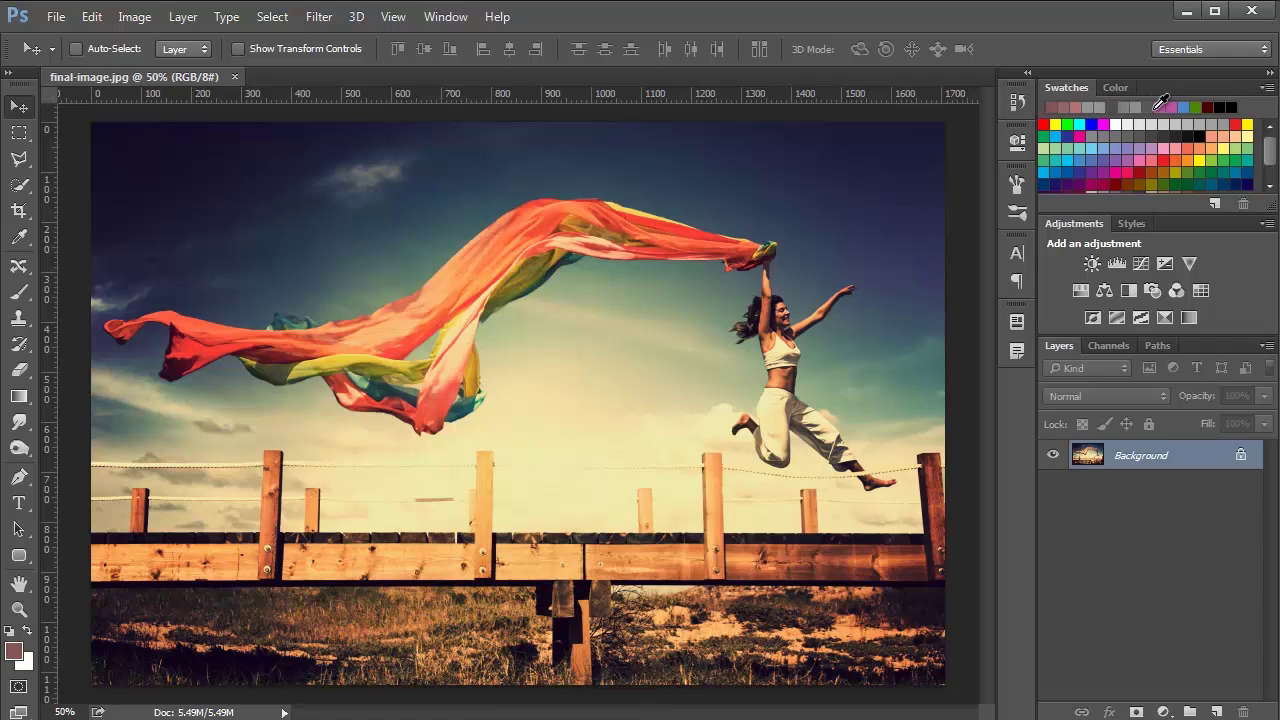
{"action": "left_click", "coordinate": [1165, 161]}
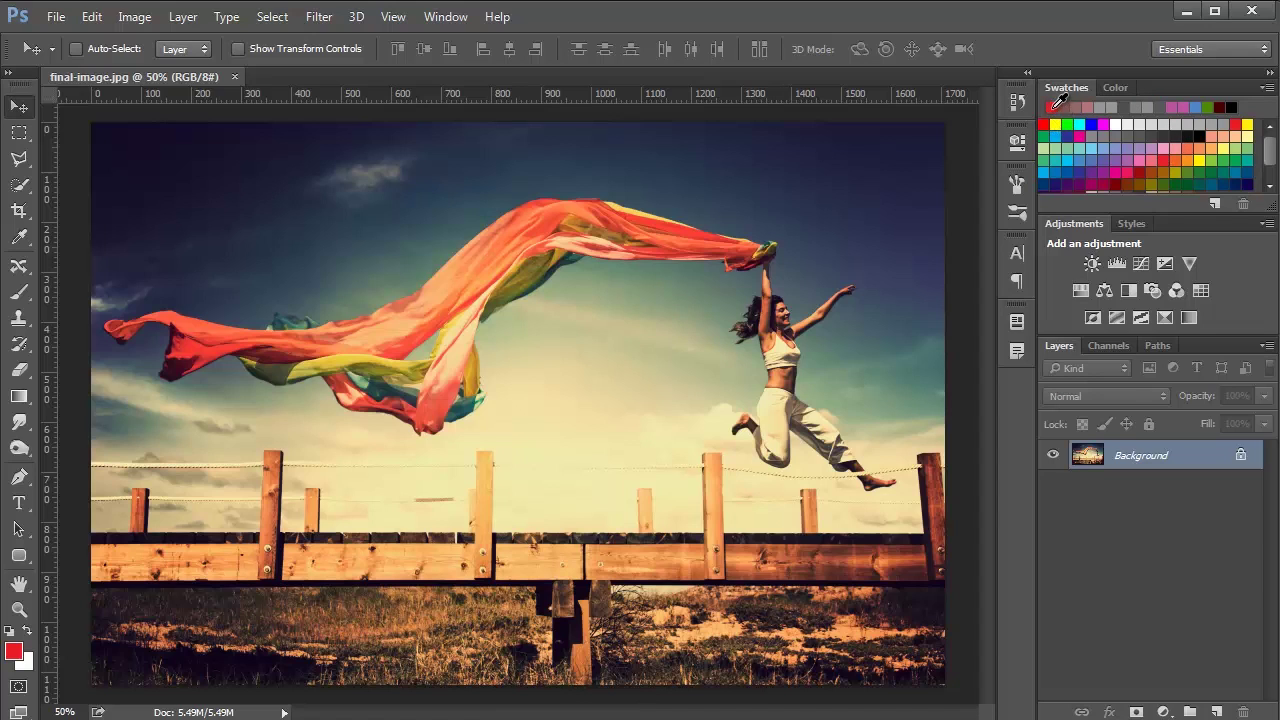
{"action": "left_click", "coordinate": [1226, 174]}
{"action": "left_click", "coordinate": [1178, 170]}
{"action": "left_click", "coordinate": [1094, 178]}
{"action": "left_click", "coordinate": [1060, 146]}
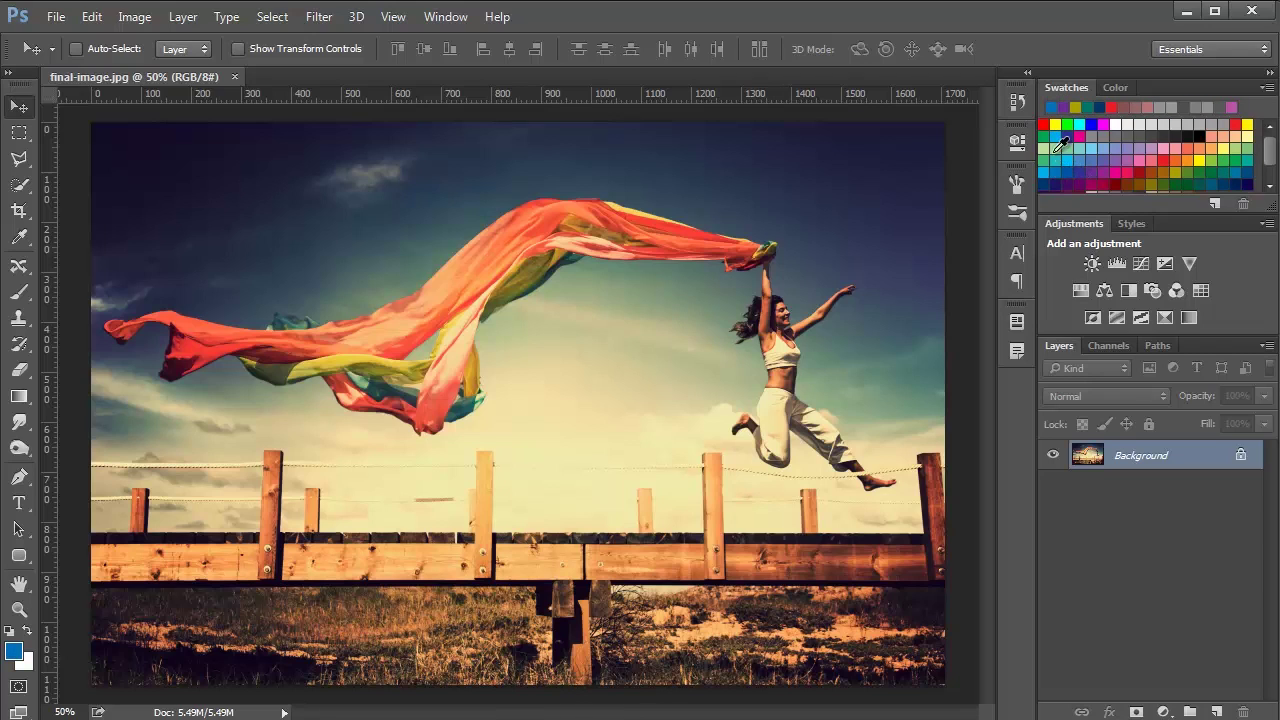
{"action": "left_click", "coordinate": [1047, 149]}
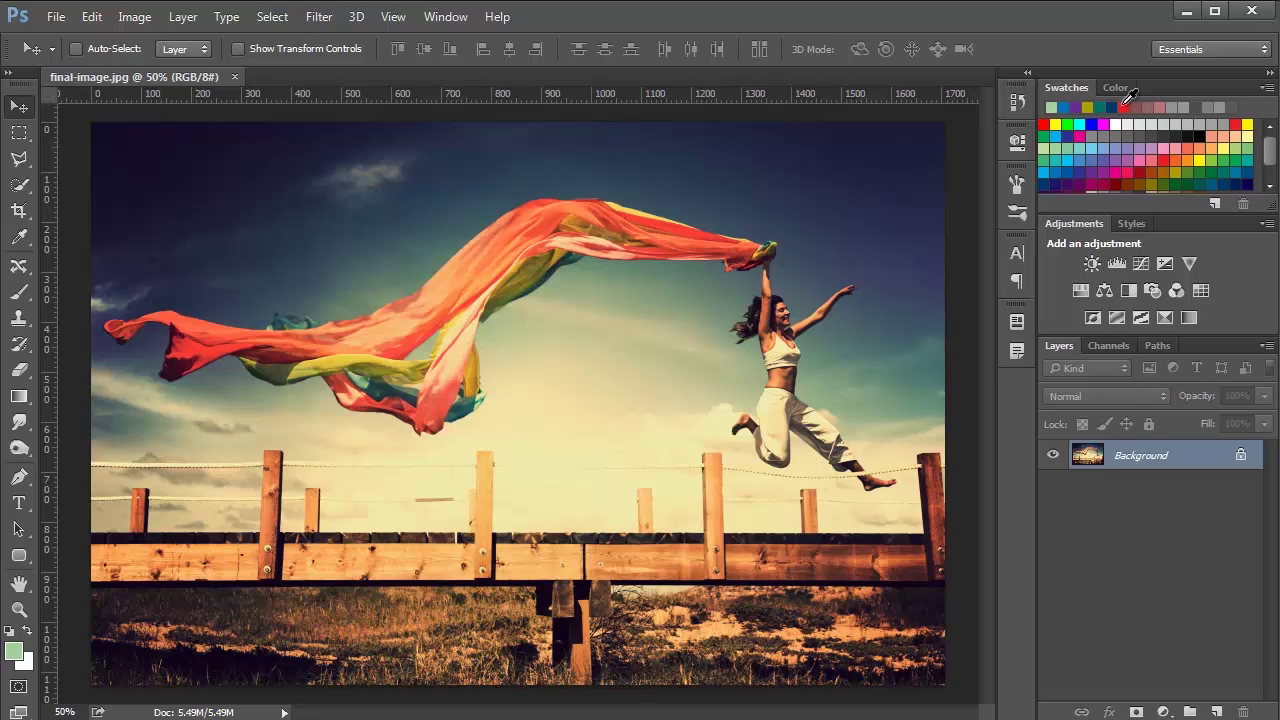
- Paint broad pastel green Brush strokes over the woman and surrounding sky with the 300 px fan bristle tip
{"action": "left_click", "coordinate": [20, 292]}
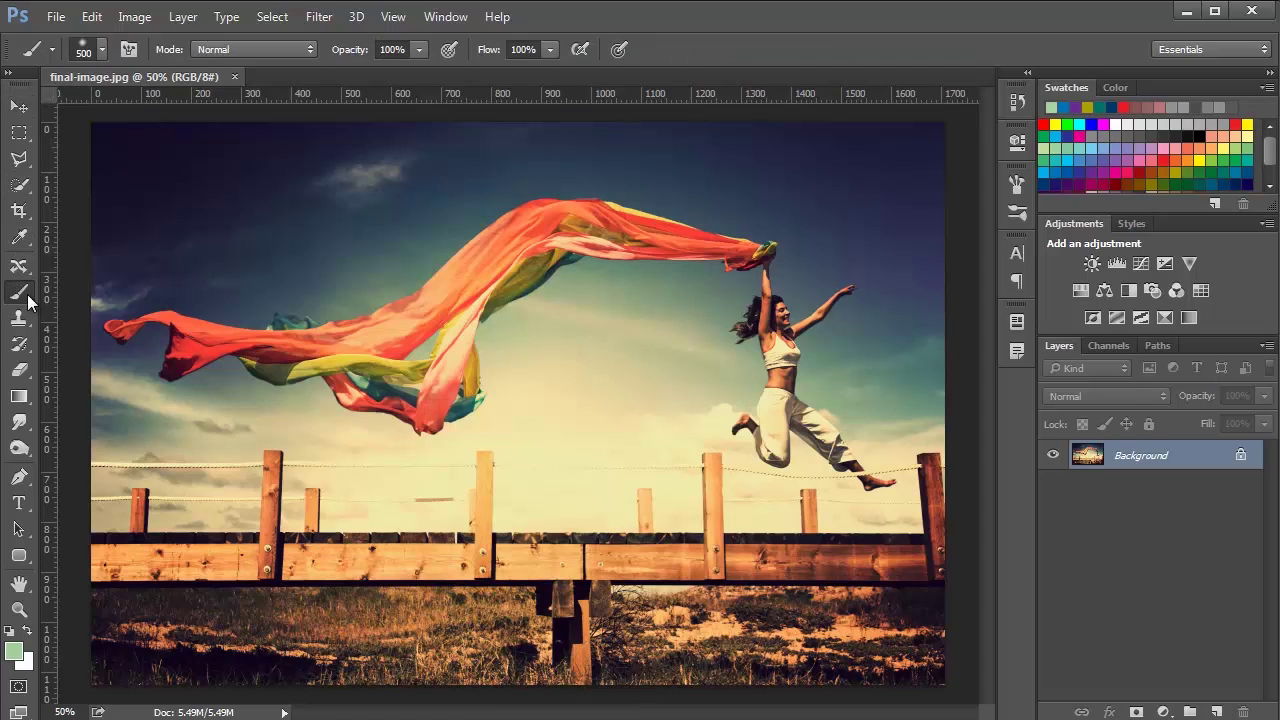
{"action": "left_click", "coordinate": [103, 50]}
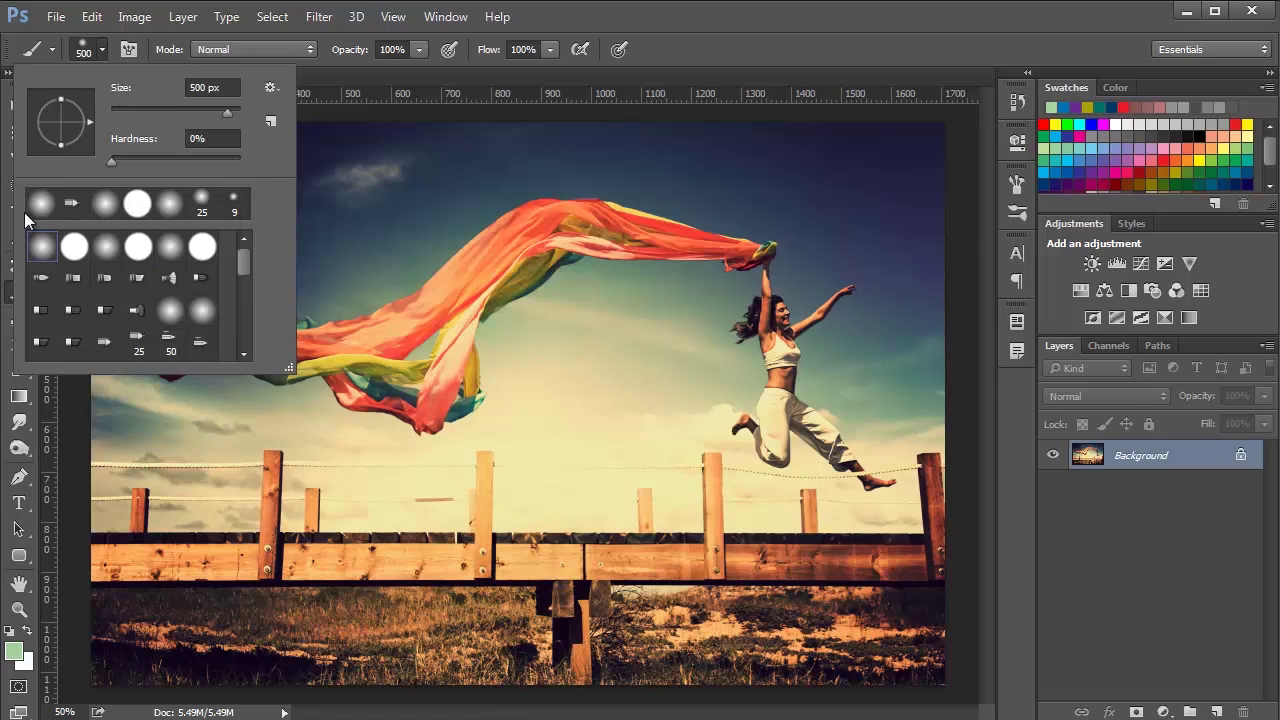
{"action": "left_click", "coordinate": [138, 310]}
{"action": "left_click", "coordinate": [660, 318]}
{"action": "mouse_move", "coordinate": [660, 318]}
{"action": "left_mouse_down"}
{"action": "mouse_move", "coordinate": [800, 357]}
{"action": "mouse_move", "coordinate": [790, 300]}
{"action": "left_mouse_up"}
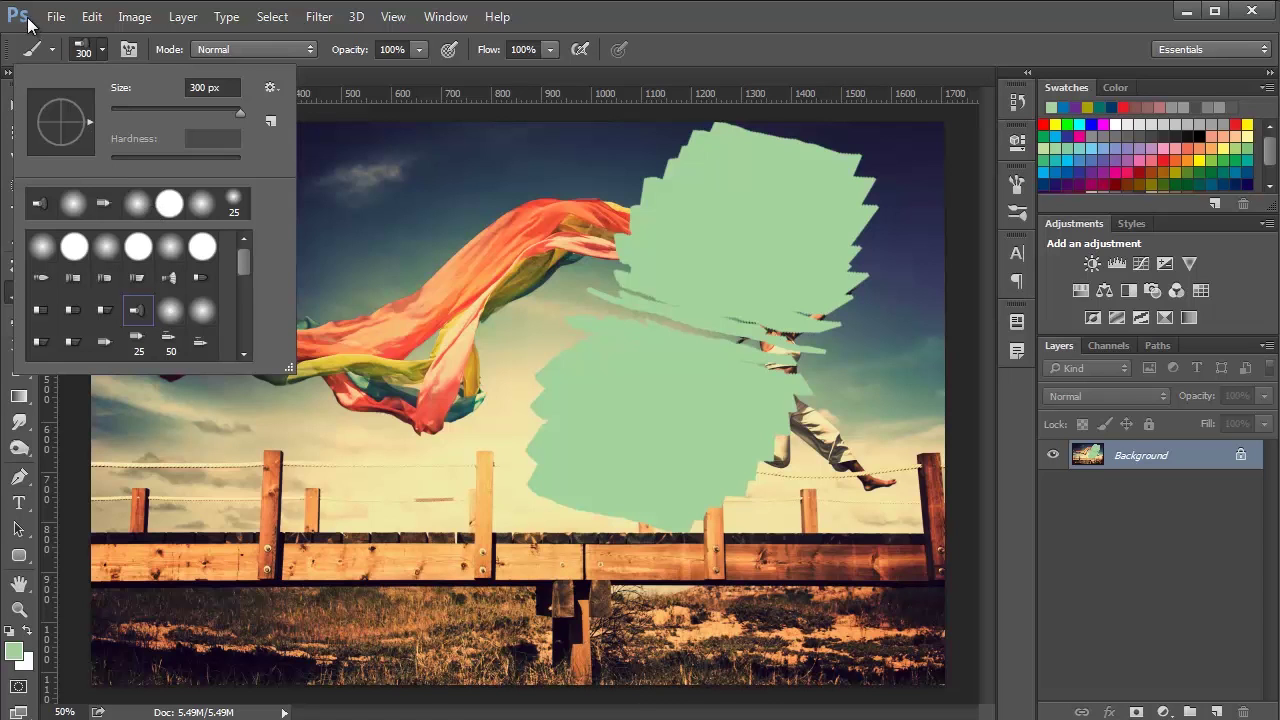
- Examine the Experimental Features preferences, including the Multitone 3D Printing description and touch gestures option, and leave without changing them
{"action": "left_click", "coordinate": [91, 17]}
{"action": "left_click", "coordinate": [92, 18]}
{"action": "left_click", "coordinate": [91, 20]}
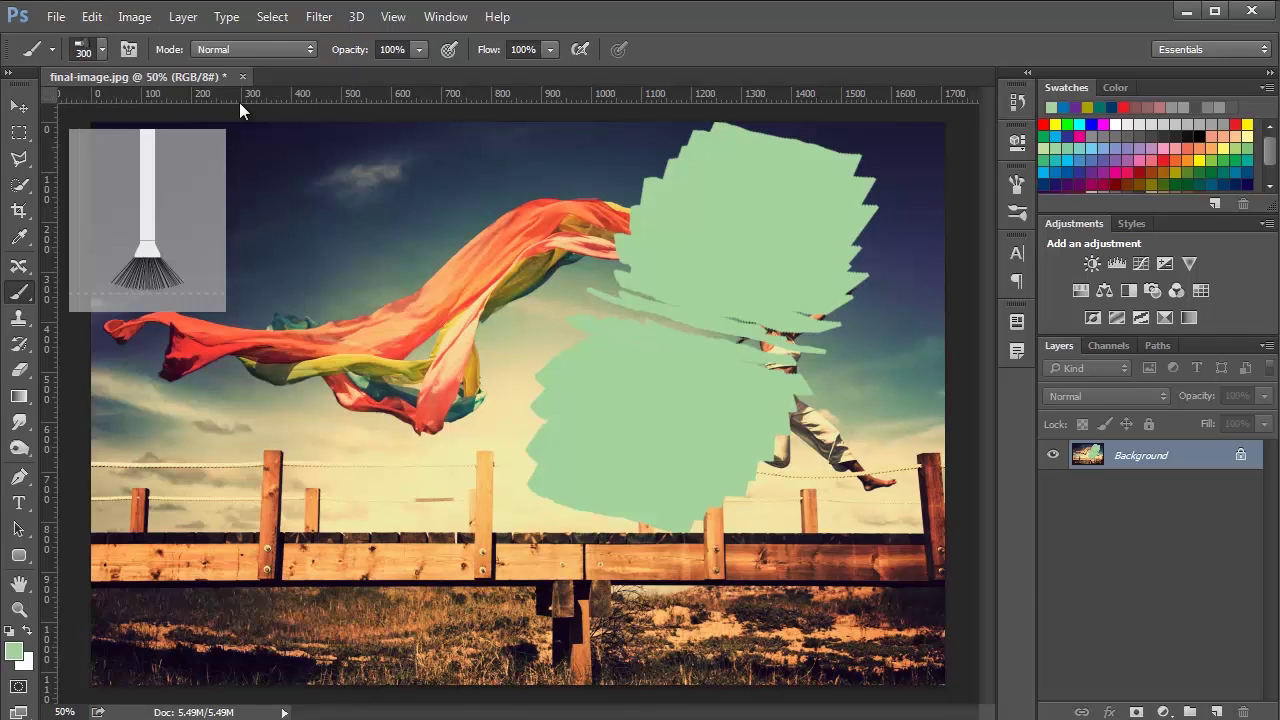
{"action": "key", "text": "i"}
{"action": "key", "text": "ctrl+k"}
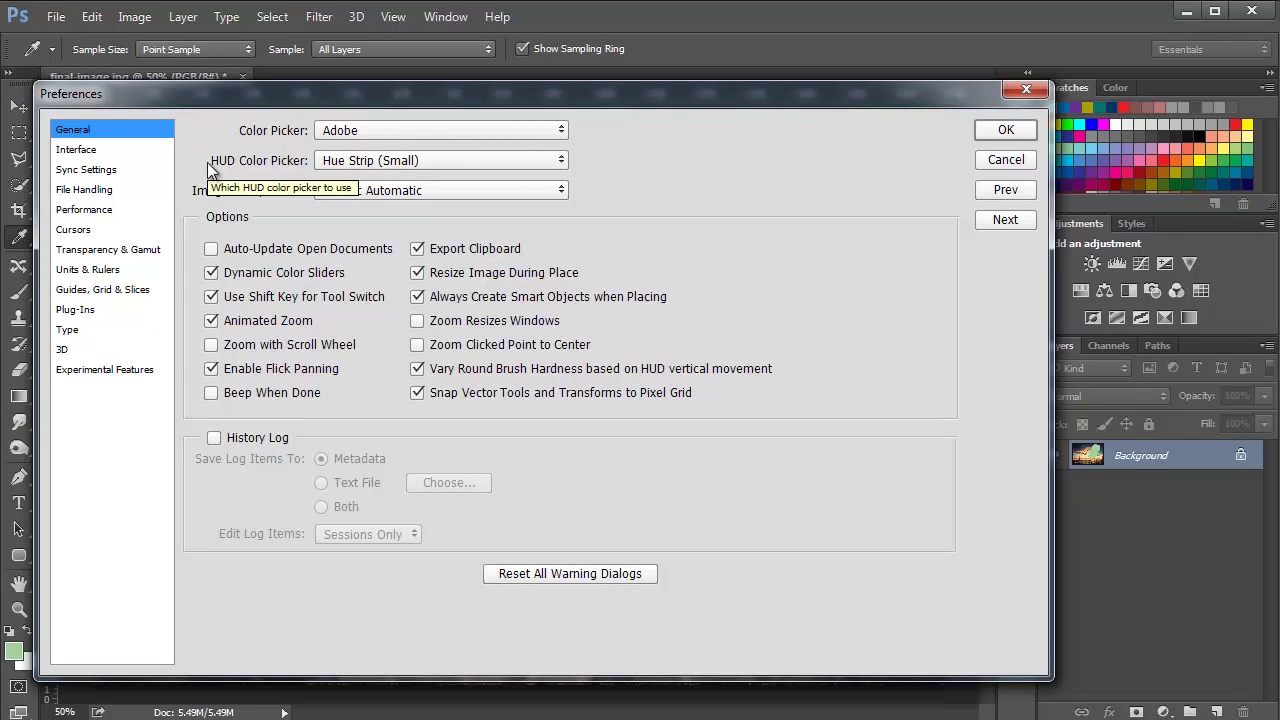
{"action": "left_click", "coordinate": [102, 372]}
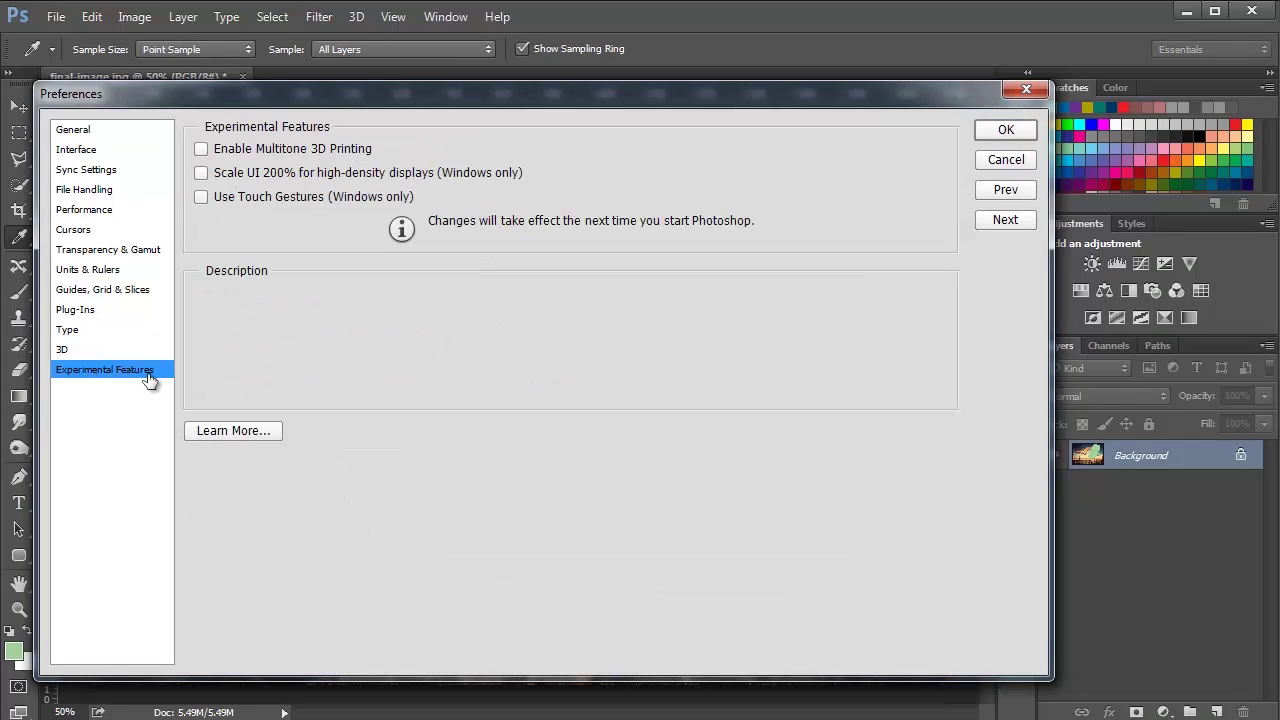
{"action": "mouse_move", "coordinate": [212, 156]}
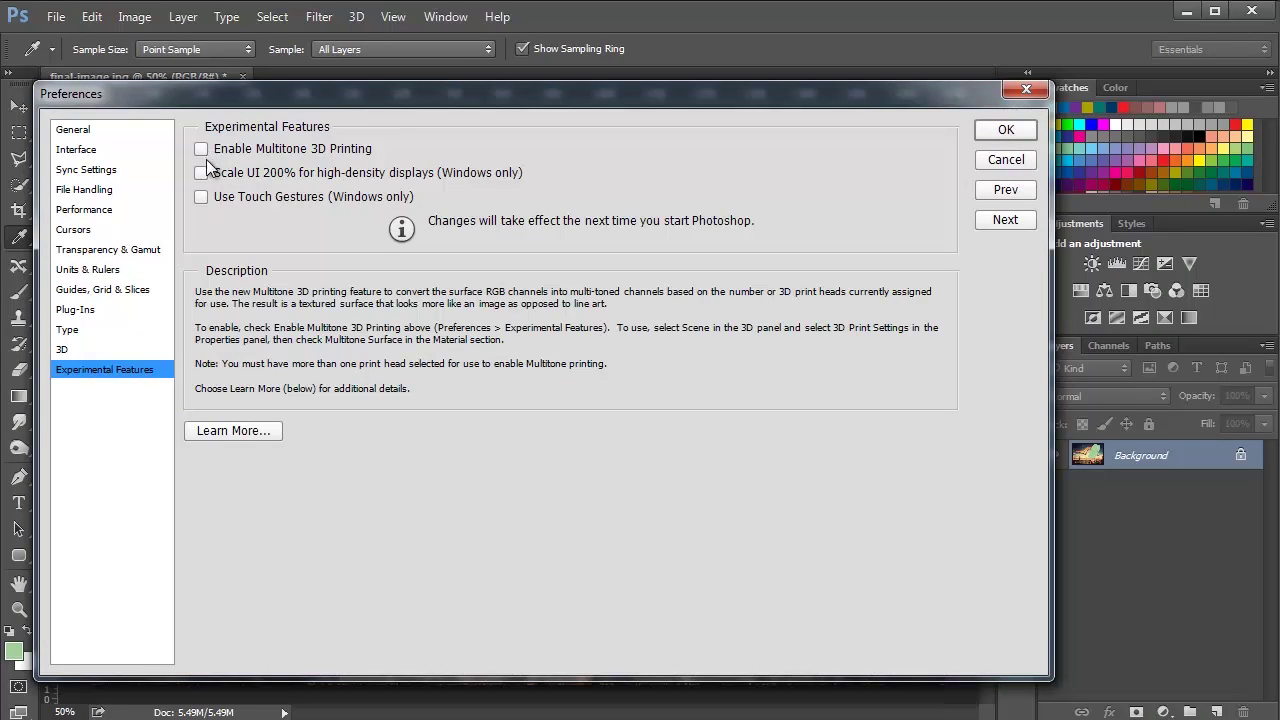
{"action": "mouse_move", "coordinate": [203, 199]}
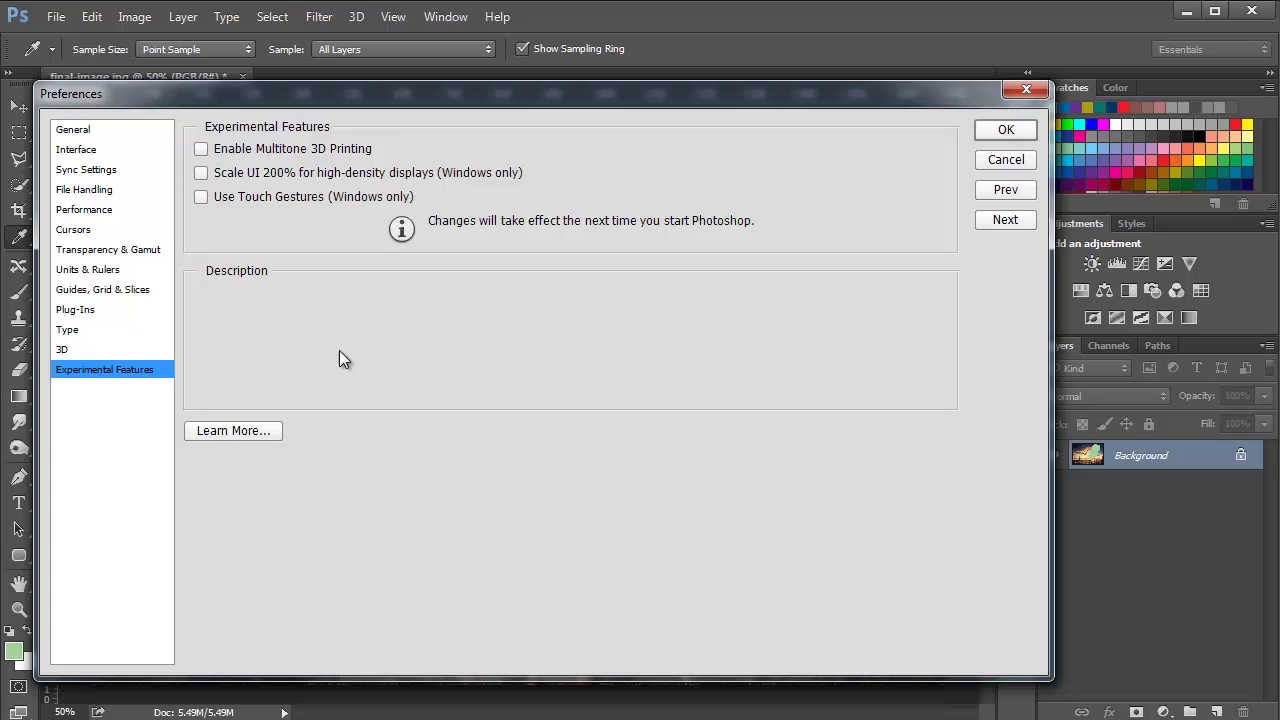
{"action": "left_click", "coordinate": [1024, 89]}
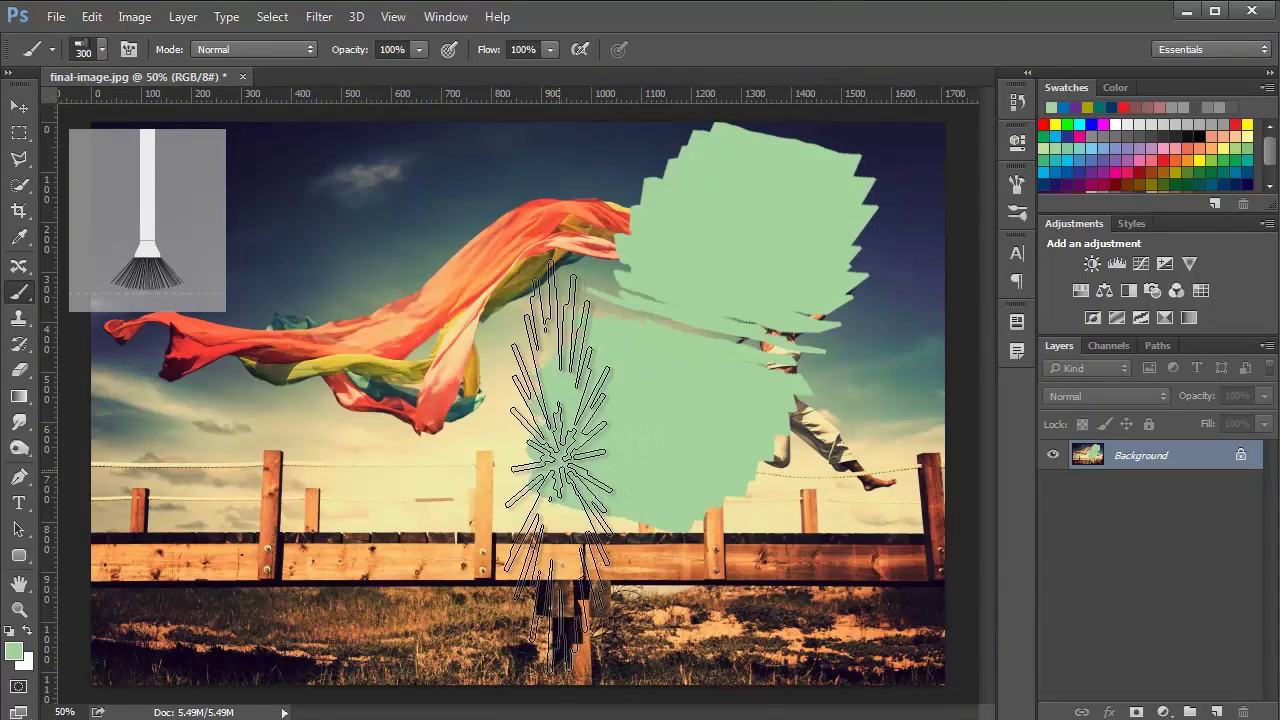
- Try warping the scarf's loose end out to the image edge and back in Liquify, with the brush size raised to 500
{"action": "left_click", "coordinate": [318, 18]}
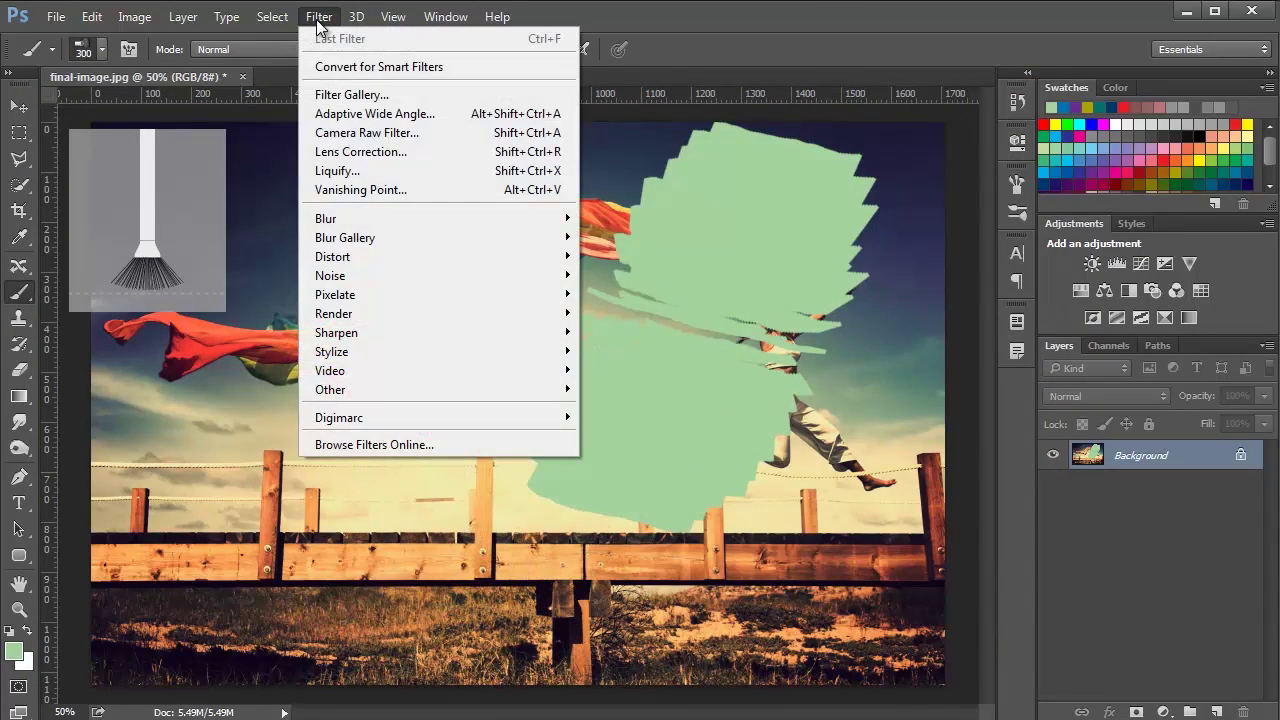
{"action": "left_click", "coordinate": [337, 170]}
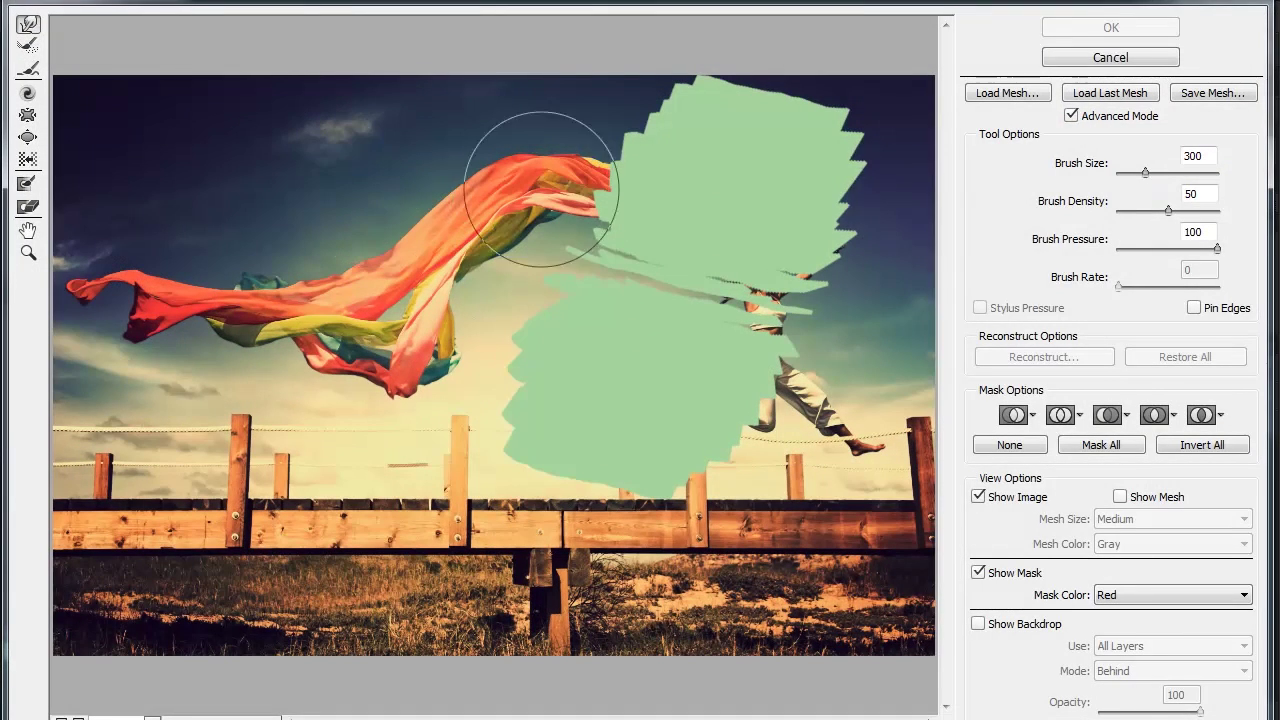
{"action": "left_click", "coordinate": [1071, 116]}
{"action": "left_click", "coordinate": [1071, 116]}
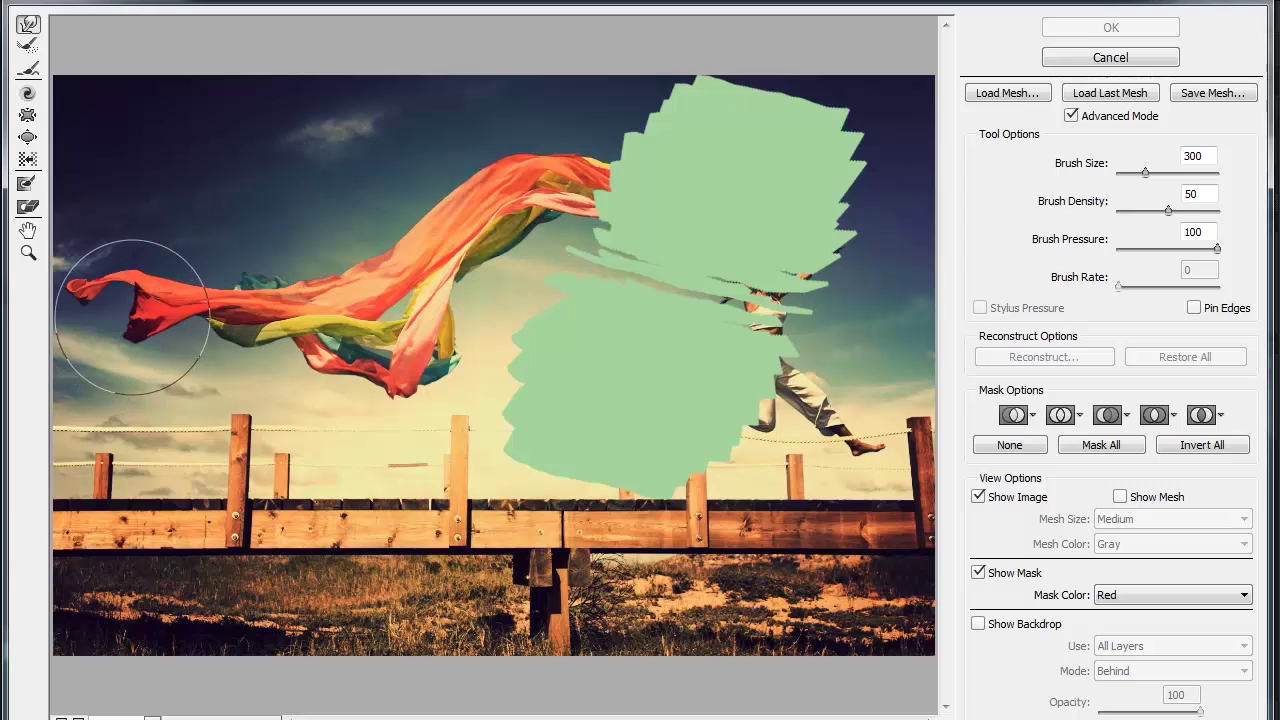
{"action": "left_click_drag", "start_coordinate": [137, 300], "coordinate": [30, 268]}
{"action": "key", "text": "bracketright"}
{"action": "key", "text": "bracketright"}
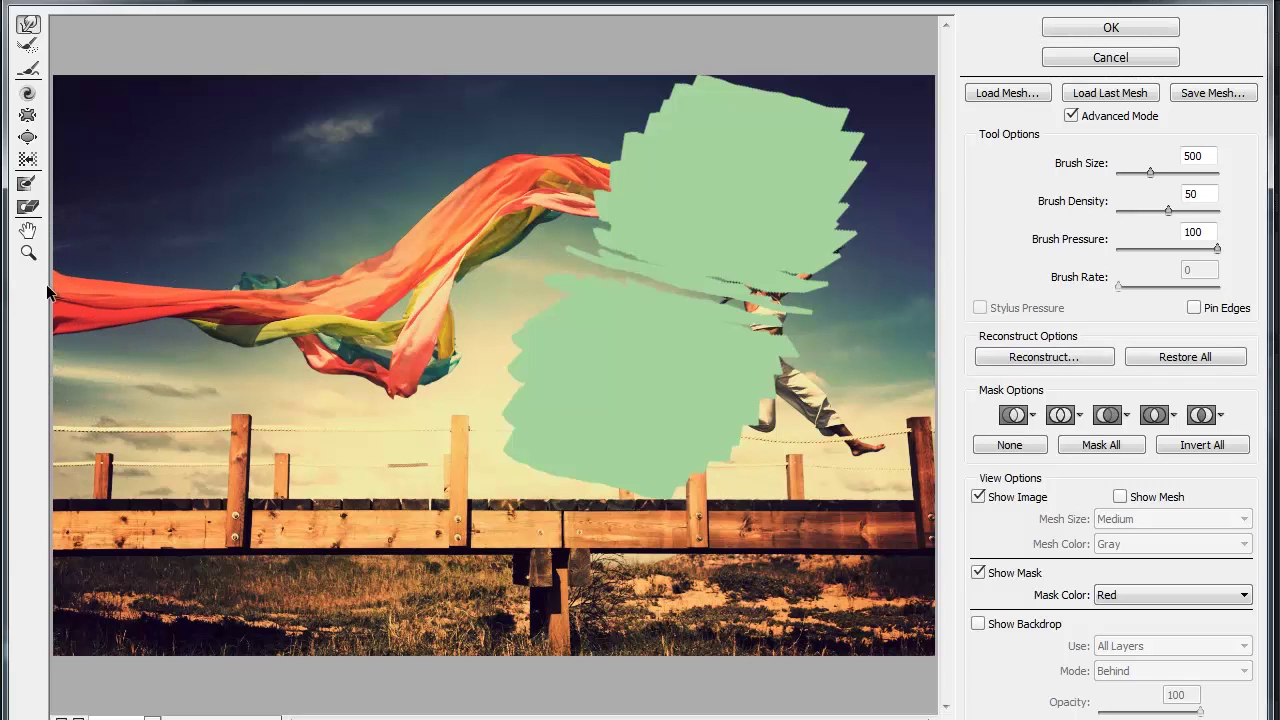
{"action": "key", "text": "ctrl+minus"}
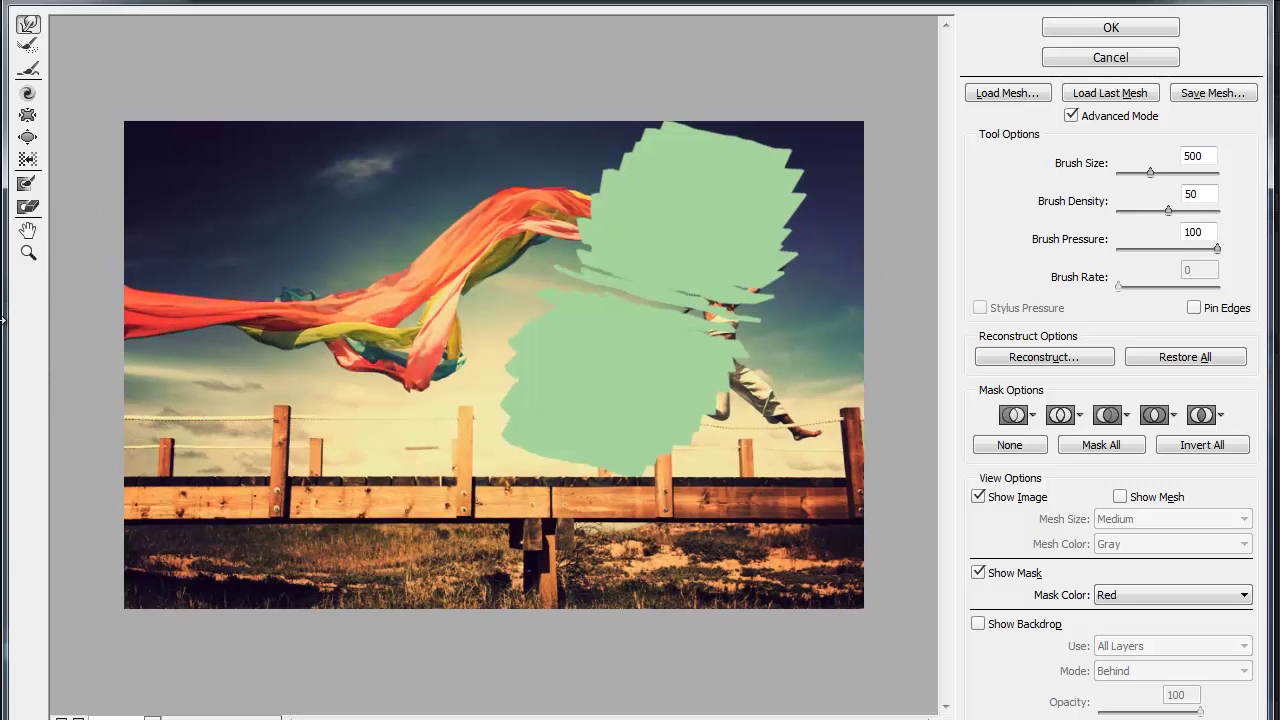
{"action": "left_click_drag", "start_coordinate": [135, 326], "coordinate": [245, 323]}
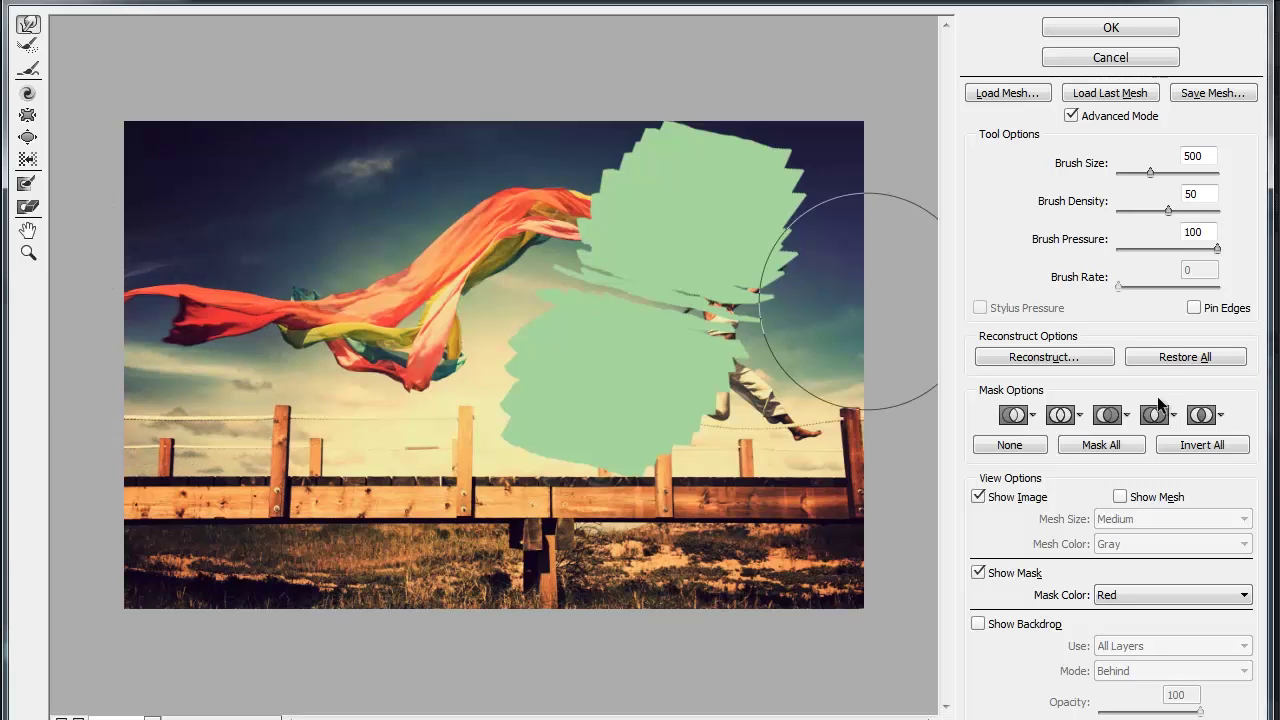
- Try Pin Edges while warping the image's lower-left corner inward, compare it off and on, and cancel the Liquify filter
{"action": "left_click", "coordinate": [1193, 308]}
{"action": "mouse_move", "coordinate": [183, 529]}
{"action": "left_mouse_down"}
{"action": "mouse_move", "coordinate": [157, 514]}
{"action": "mouse_move", "coordinate": [137, 549]}
{"action": "left_mouse_up"}
{"action": "mouse_move", "coordinate": [100, 483]}
{"action": "left_mouse_down"}
{"action": "mouse_move", "coordinate": [137, 506]}
{"action": "mouse_move", "coordinate": [230, 455]}
{"action": "mouse_move", "coordinate": [125, 495]}
{"action": "mouse_move", "coordinate": [140, 510]}
{"action": "mouse_move", "coordinate": [243, 457]}
{"action": "mouse_move", "coordinate": [57, 557]}
{"action": "mouse_move", "coordinate": [114, 586]}
{"action": "mouse_move", "coordinate": [286, 533]}
{"action": "mouse_move", "coordinate": [129, 543]}
{"action": "mouse_move", "coordinate": [214, 549]}
{"action": "mouse_move", "coordinate": [102, 540]}
{"action": "mouse_move", "coordinate": [180, 534]}
{"action": "mouse_move", "coordinate": [314, 600]}
{"action": "mouse_move", "coordinate": [194, 529]}
{"action": "mouse_move", "coordinate": [196, 545]}
{"action": "mouse_move", "coordinate": [129, 571]}
{"action": "left_mouse_up"}
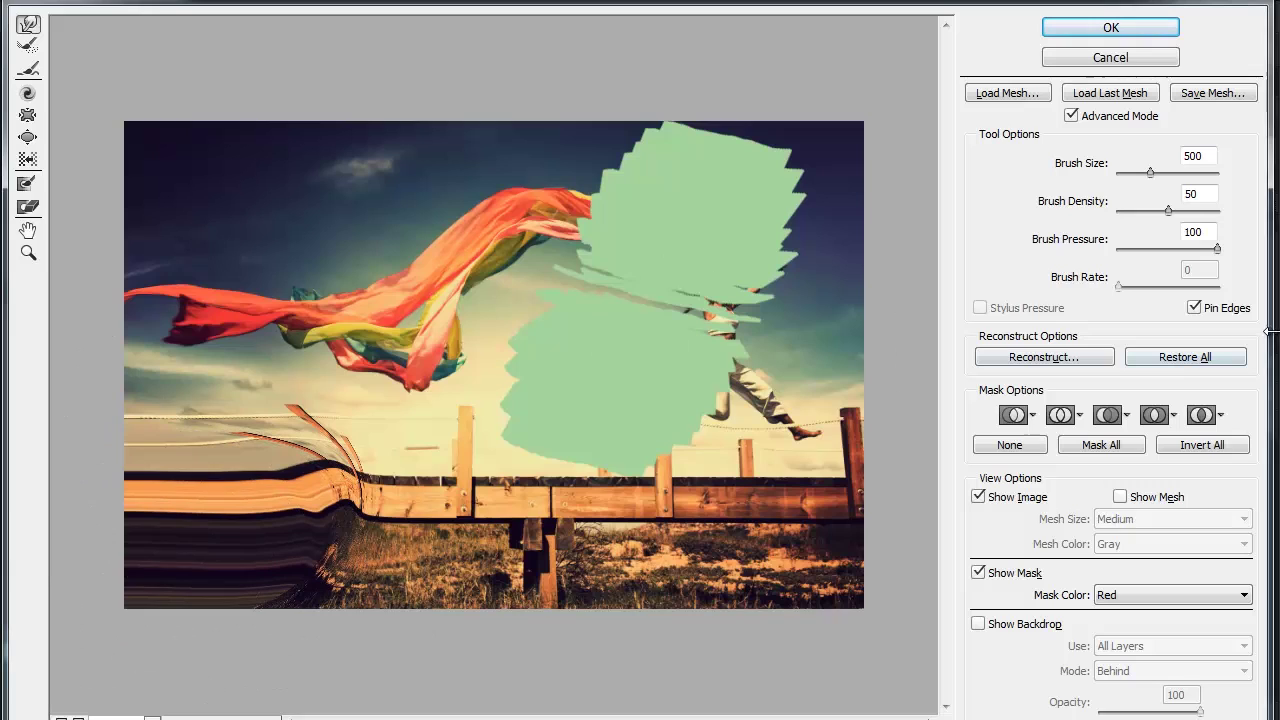
{"action": "left_click", "coordinate": [1194, 307]}
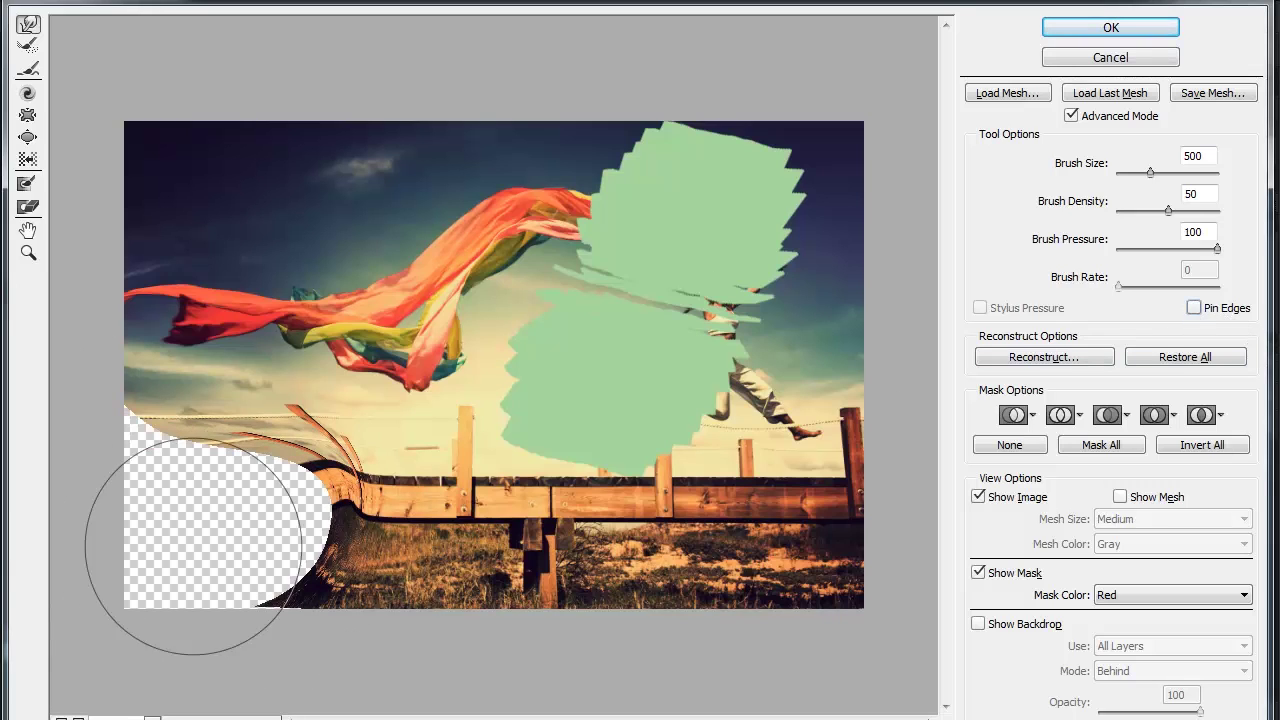
{"action": "left_click", "coordinate": [1194, 308]}
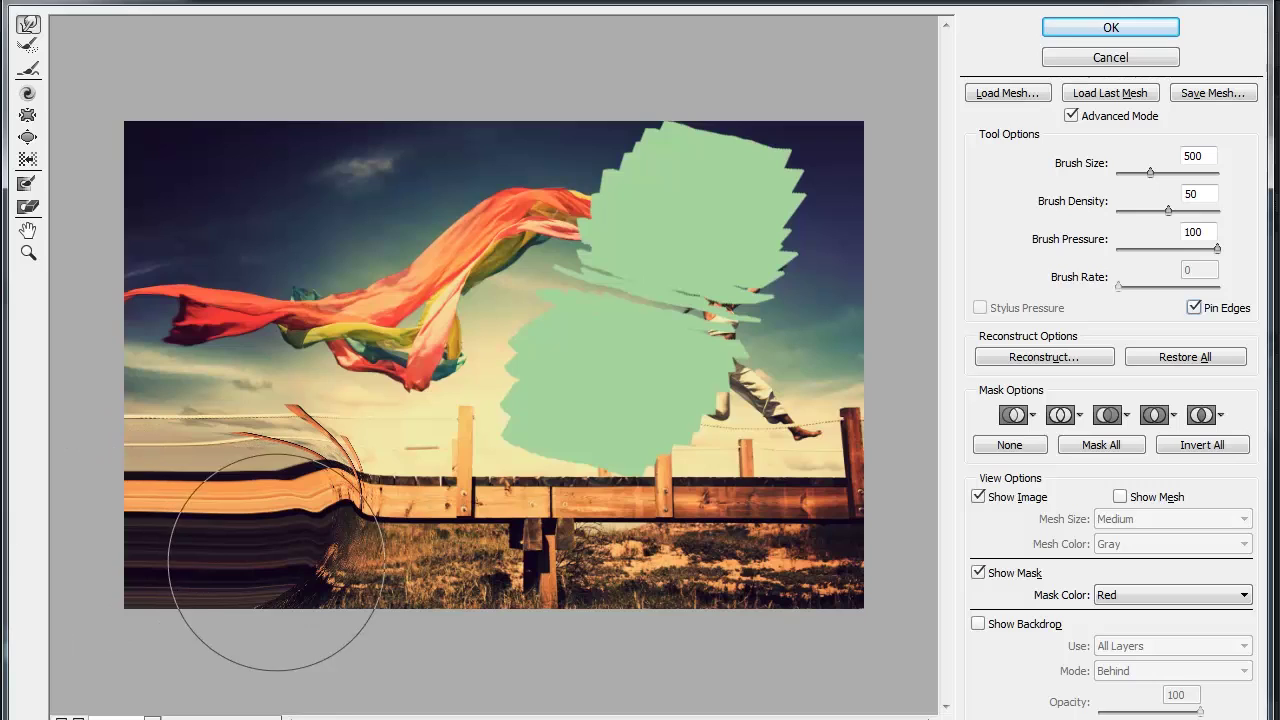
{"action": "left_click", "coordinate": [1104, 58]}
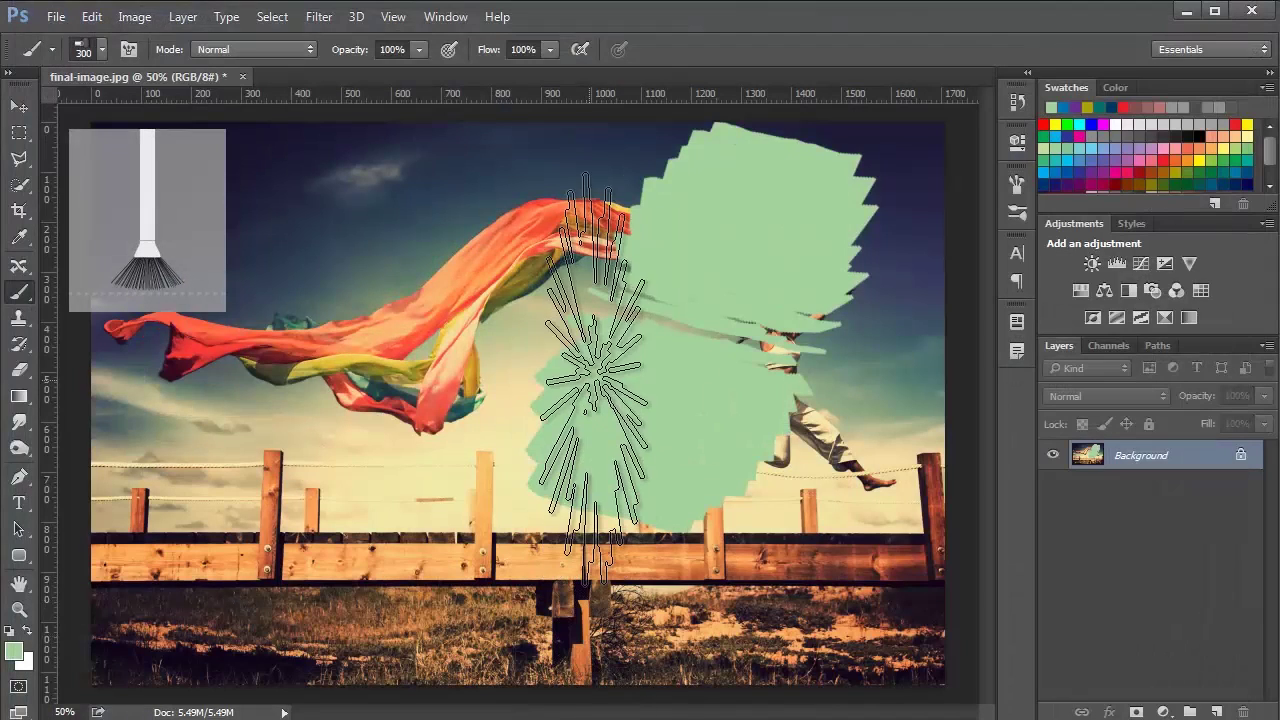